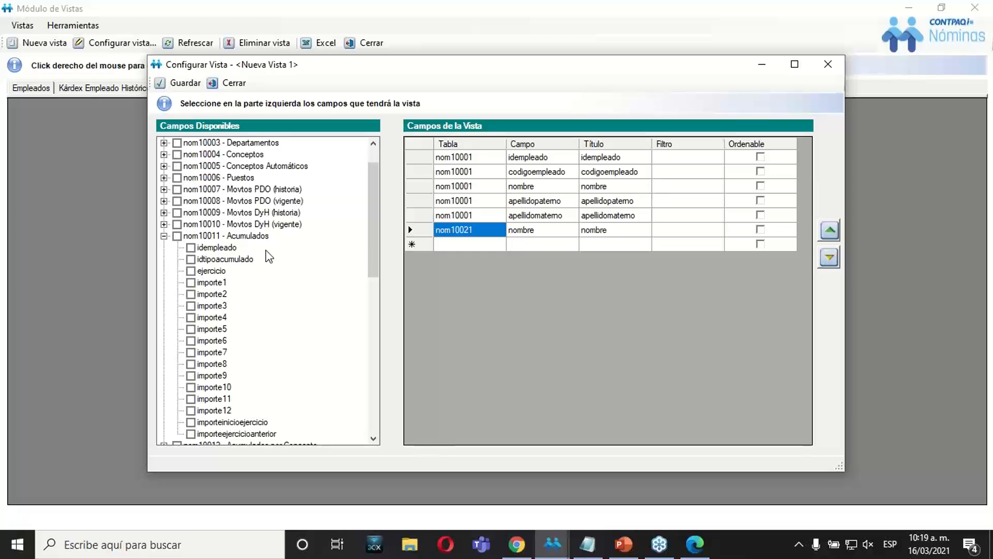
# Add the fields importe1 through importe12 from table nom10011 - Acumulados to the new view.
pyautogui.moveTo(373, 252); pyautogui.dragTo(377, 276)
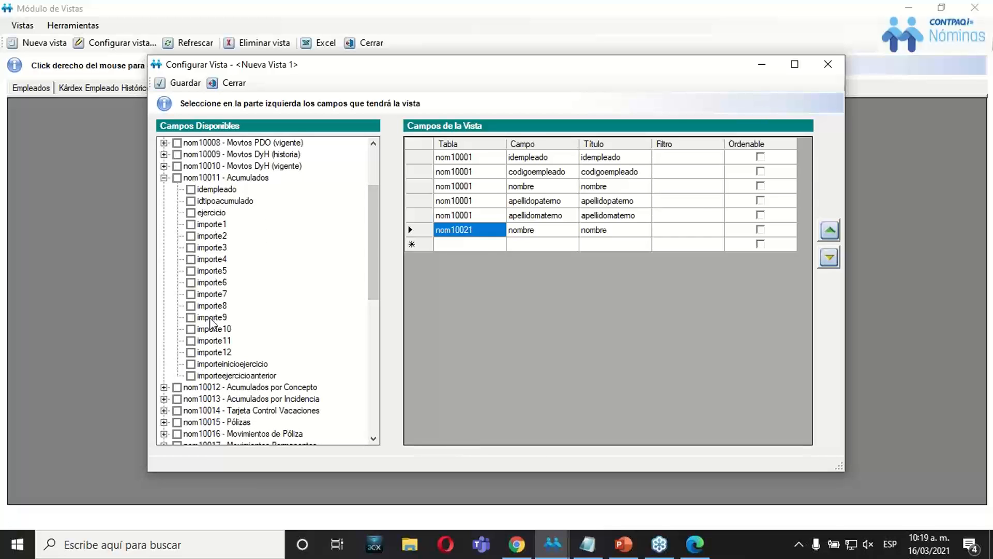
pyautogui.click(191, 224)
pyautogui.click(191, 235)
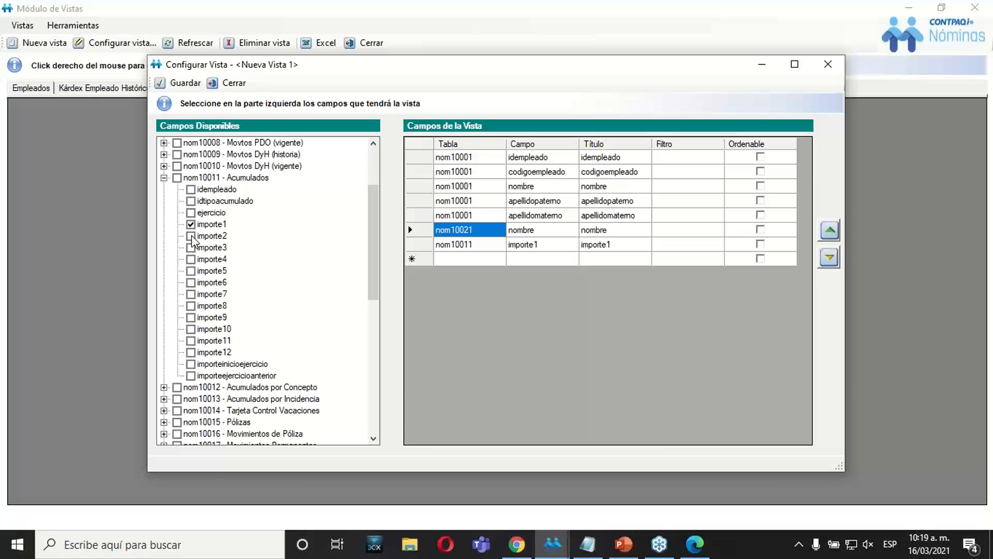
pyautogui.click(191, 247)
pyautogui.click(191, 259)
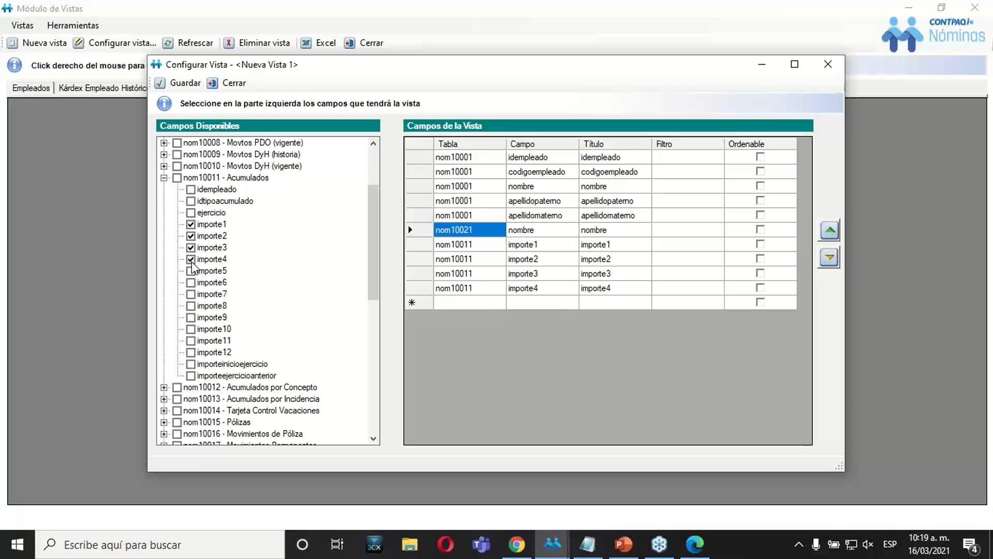
pyautogui.click(191, 270)
pyautogui.click(191, 282)
pyautogui.click(191, 293)
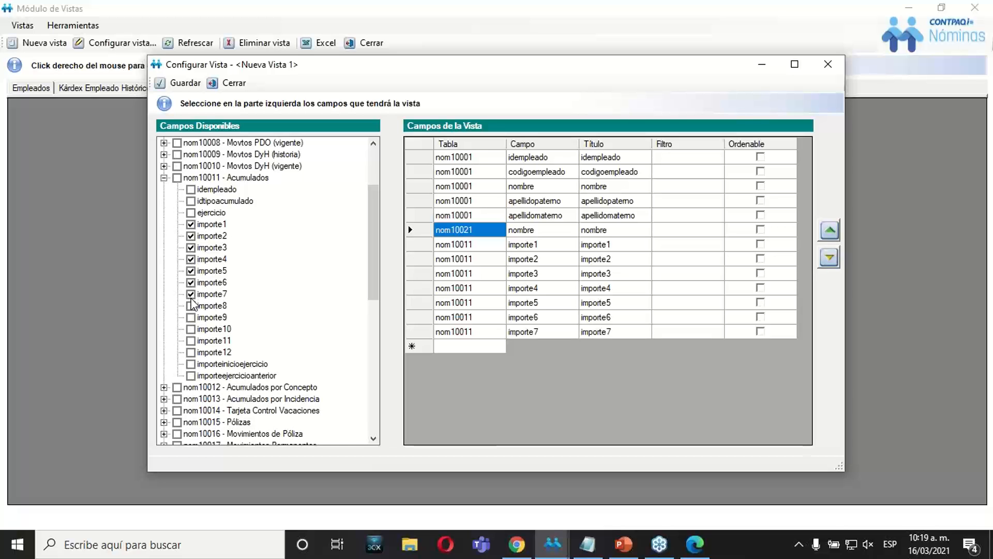
pyautogui.click(191, 306)
pyautogui.click(191, 317)
pyautogui.click(191, 328)
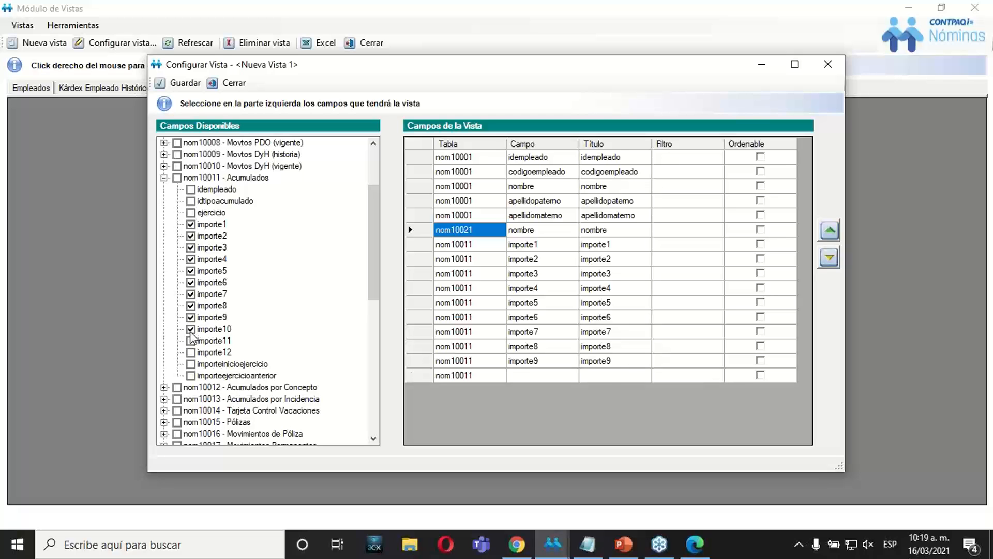
pyautogui.click(191, 340)
pyautogui.click(191, 352)
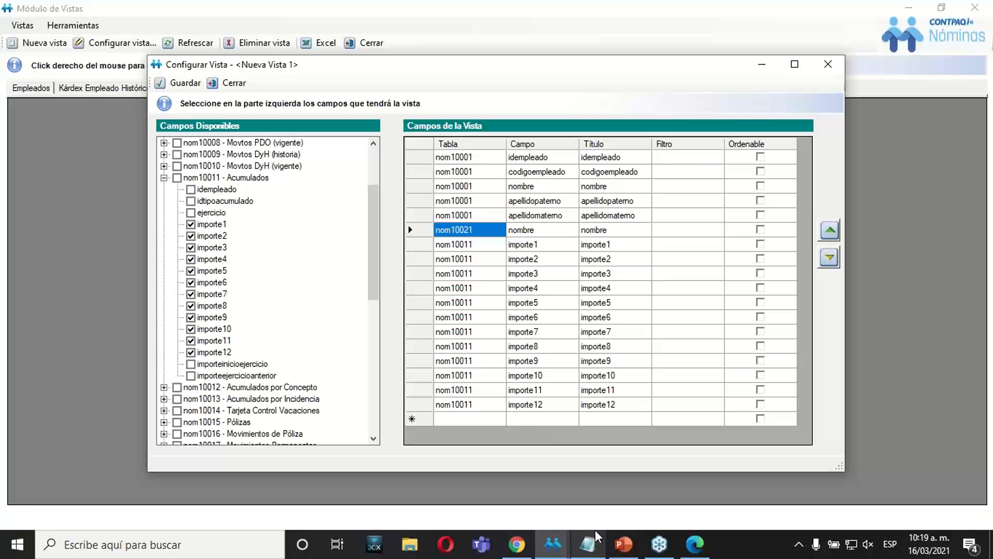
# Check the exercise slide in PowerPoint, then save the view as "Acumulado Por Empleado" followed by the author's first name.
pyautogui.click(622, 546)
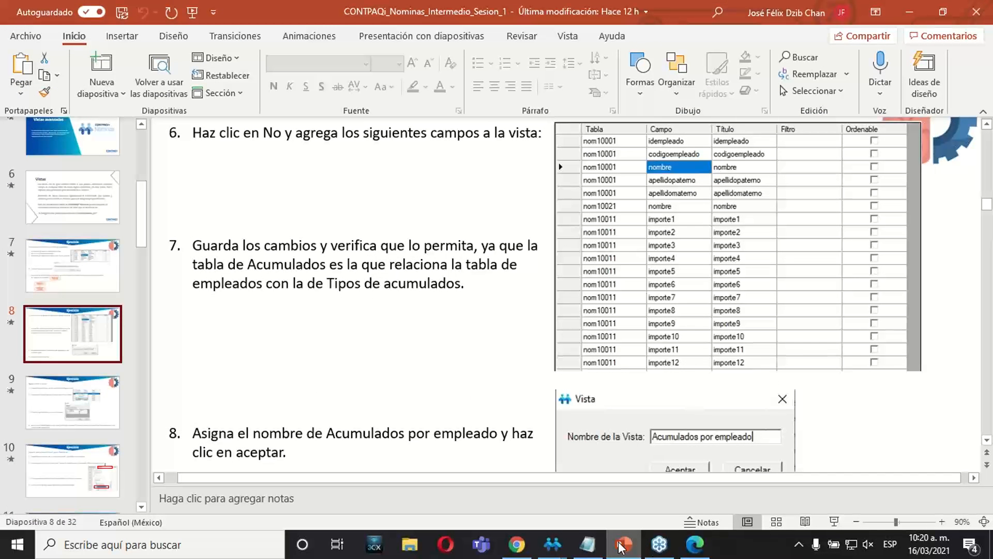
pyautogui.click(621, 546)
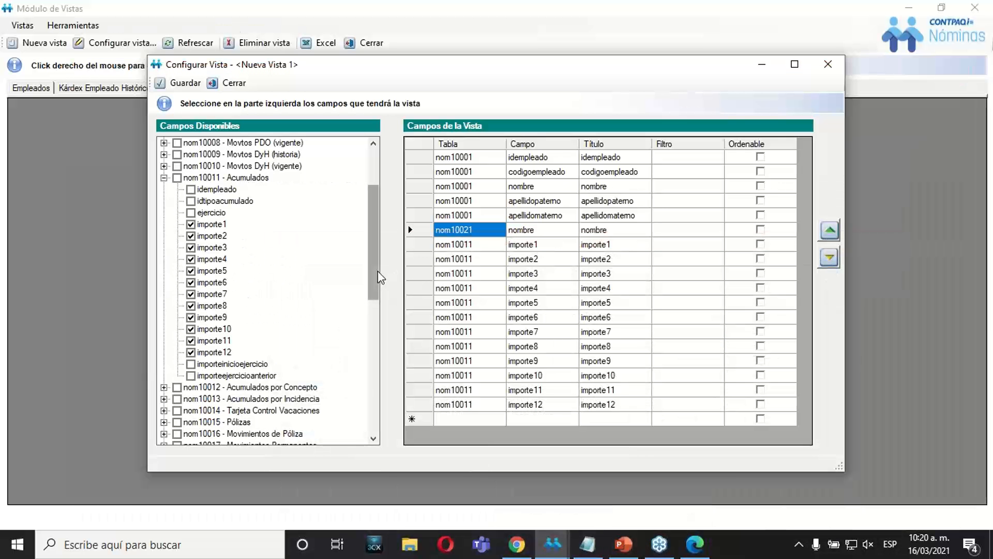
pyautogui.moveTo(378, 272)
pyautogui.mouseDown()
pyautogui.moveTo(362, 241)
pyautogui.moveTo(366, 267)
pyautogui.mouseUp()
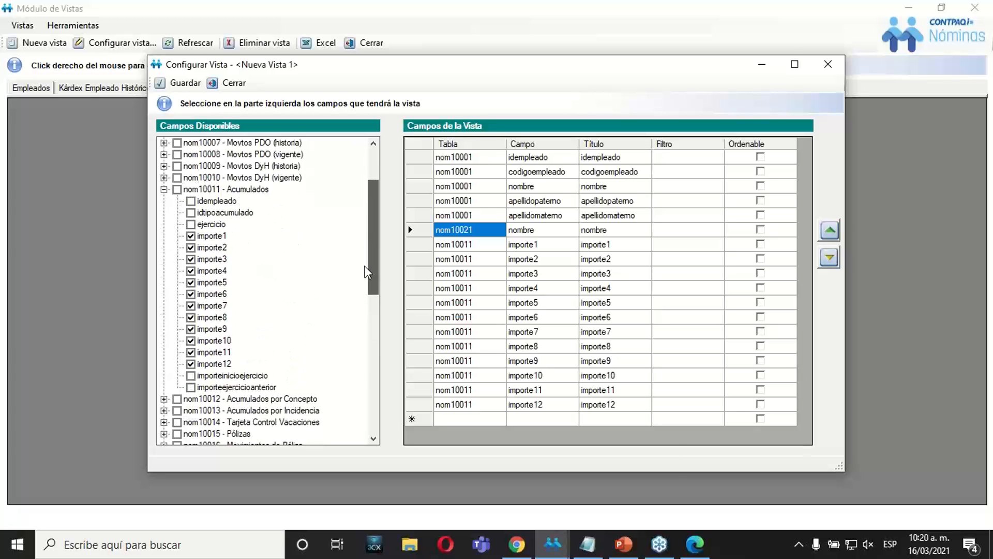
pyautogui.click(180, 84)
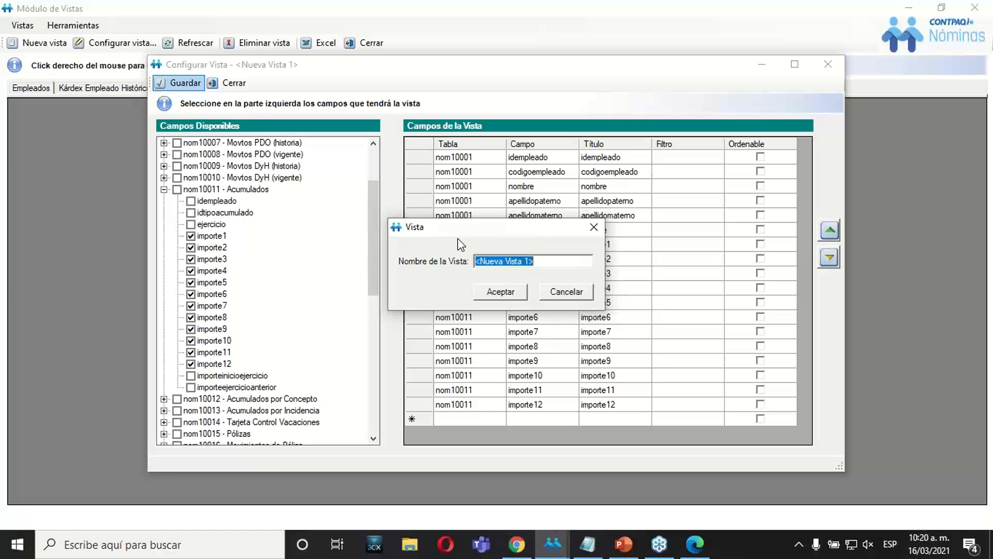
pyautogui.press('BackSpace')
pyautogui.write('Acumulado Por Empleado Felix')
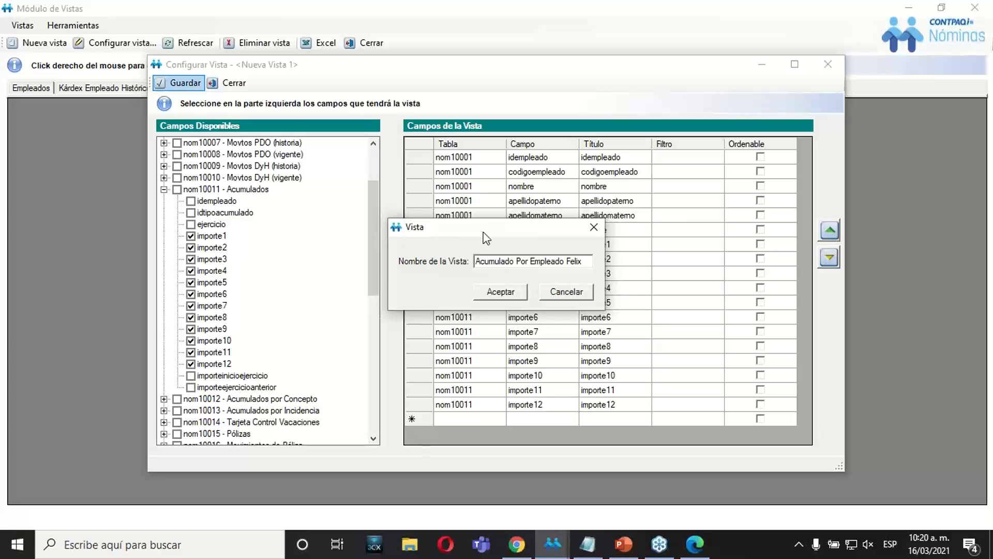
pyautogui.click(510, 292)
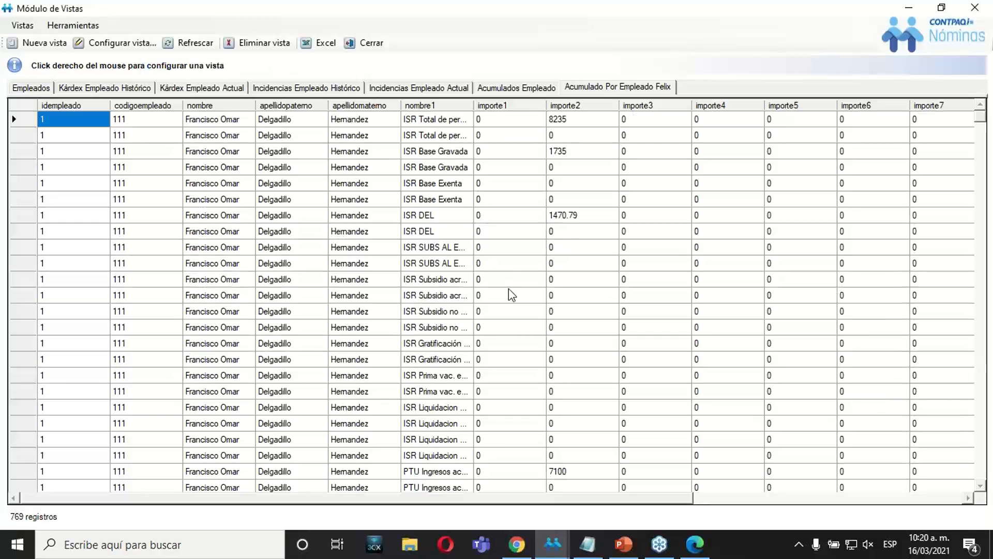
# Examine the columns of the newly created view, from idempleado across to the importe fields.
pyautogui.click(565, 203)
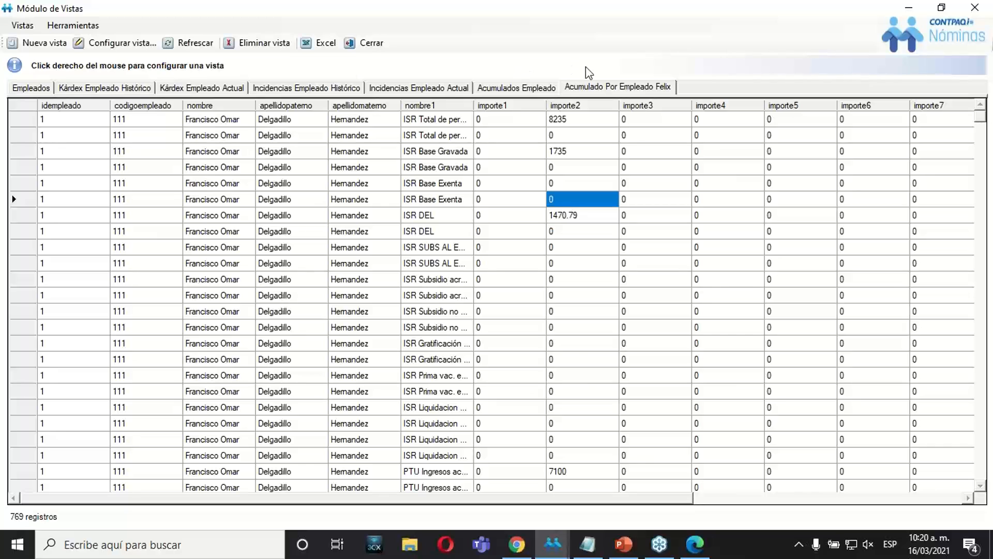
pyautogui.click(321, 277)
pyautogui.press('Left')
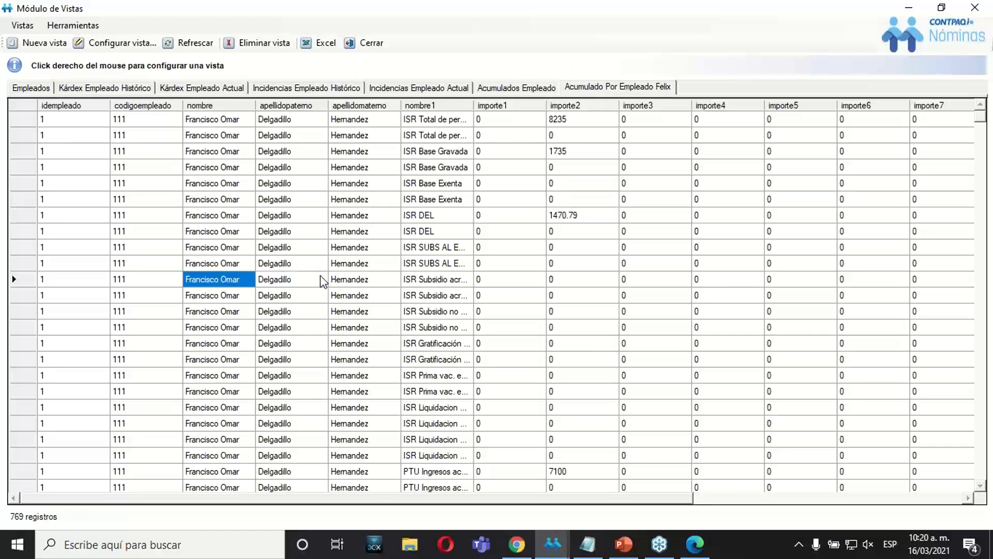
pyautogui.press('Left')
pyautogui.press('Left')
pyautogui.press('Right')
pyautogui.press('Right')
pyautogui.press('Right')
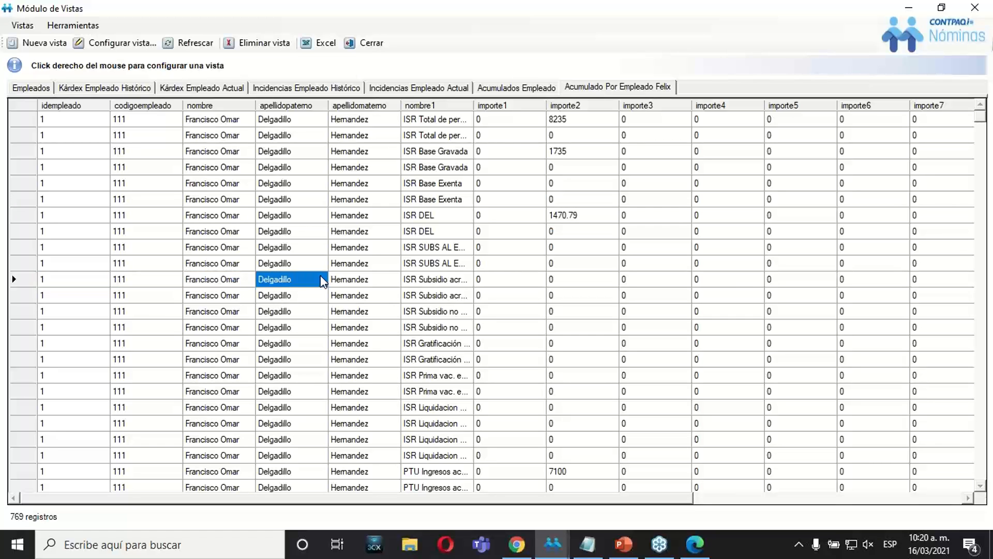
pyautogui.press('Right')
pyautogui.press('Right')
pyautogui.press('Right')
pyautogui.press('Right')
pyautogui.press('Left')
pyautogui.press('Left')
pyautogui.press('Home')
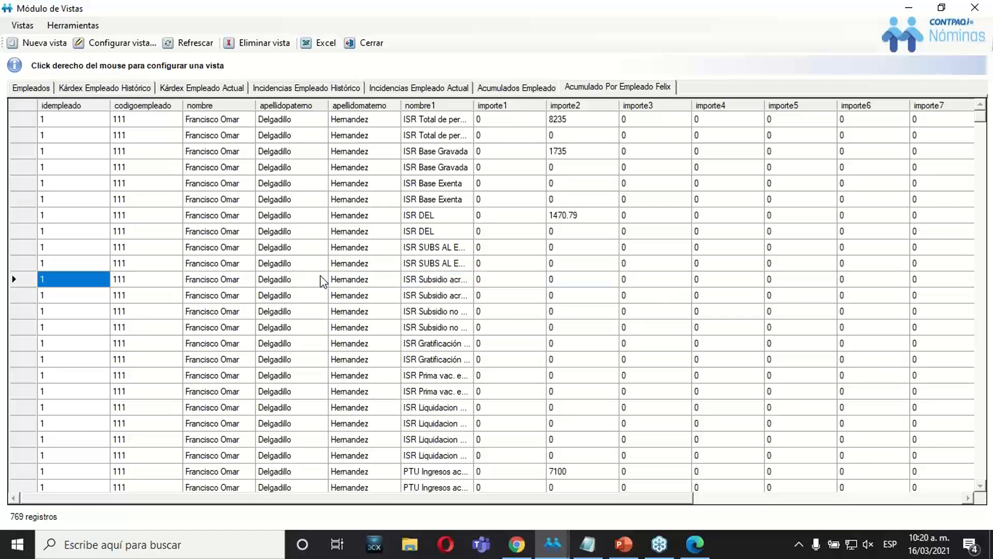
pyautogui.press('Down')
pyautogui.press('Right')
pyautogui.press('Right')
pyautogui.press('Right')
pyautogui.press('Right')
pyautogui.press('Right')
pyautogui.press('Right')
pyautogui.press('Right')
pyautogui.press('Right')
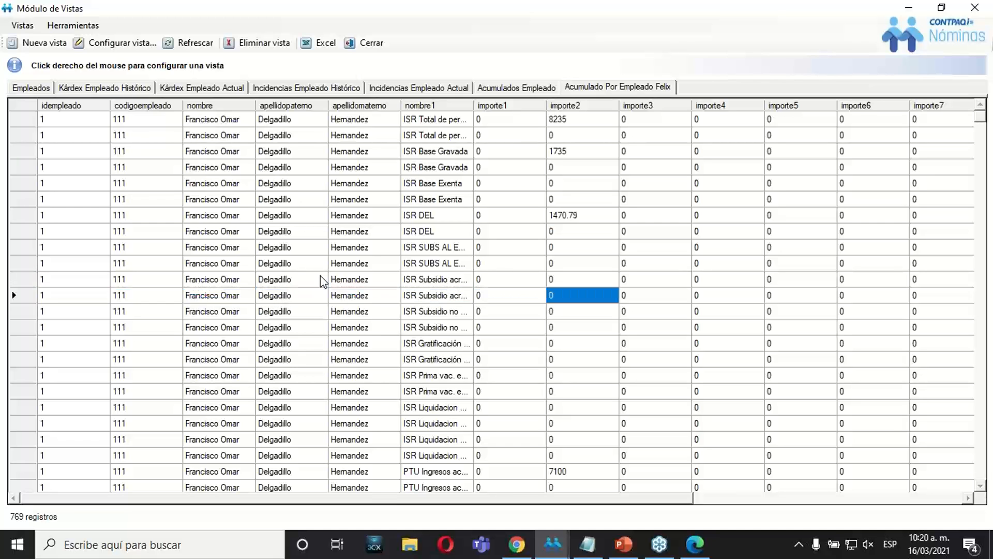
pyautogui.press('Right')
pyautogui.press('Right')
pyautogui.press('Right')
pyautogui.press('Right')
pyautogui.press('Left')
pyautogui.press('Left')
pyautogui.press('Left')
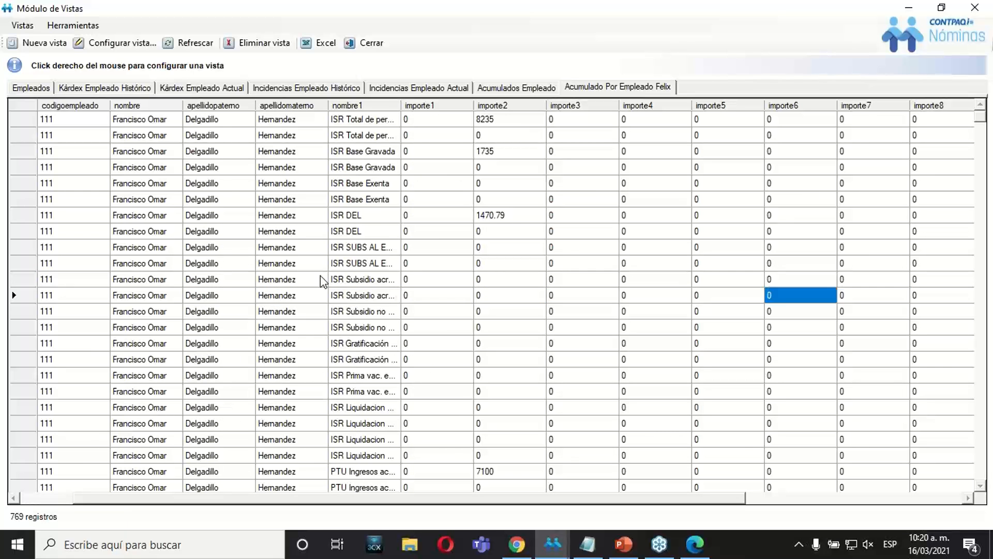
pyautogui.press('Home')
pyautogui.press('Left')
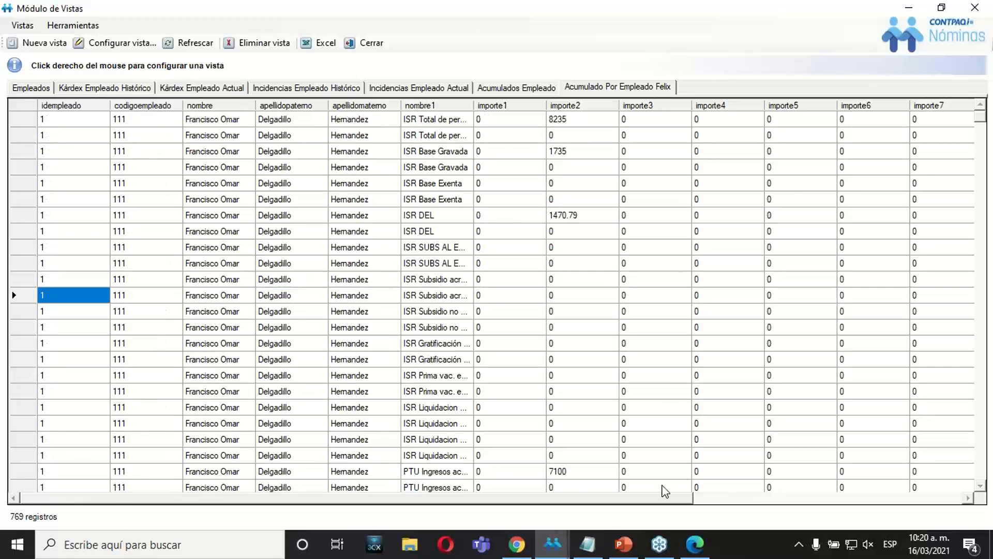
# Switch to the PowerPoint presentation and review exercise slides 9 and 8 at 70% zoom.
pyautogui.click(635, 553)
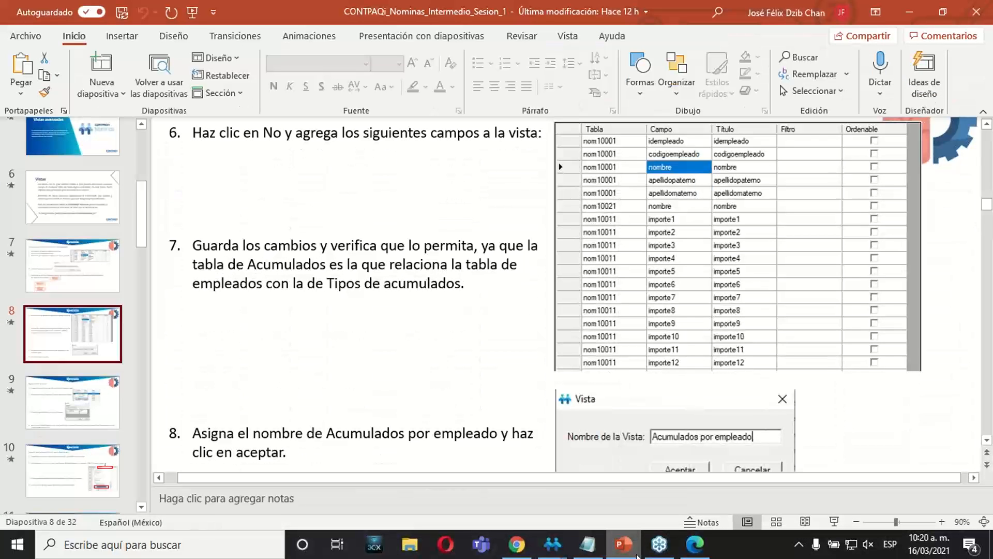
pyautogui.click(96, 412)
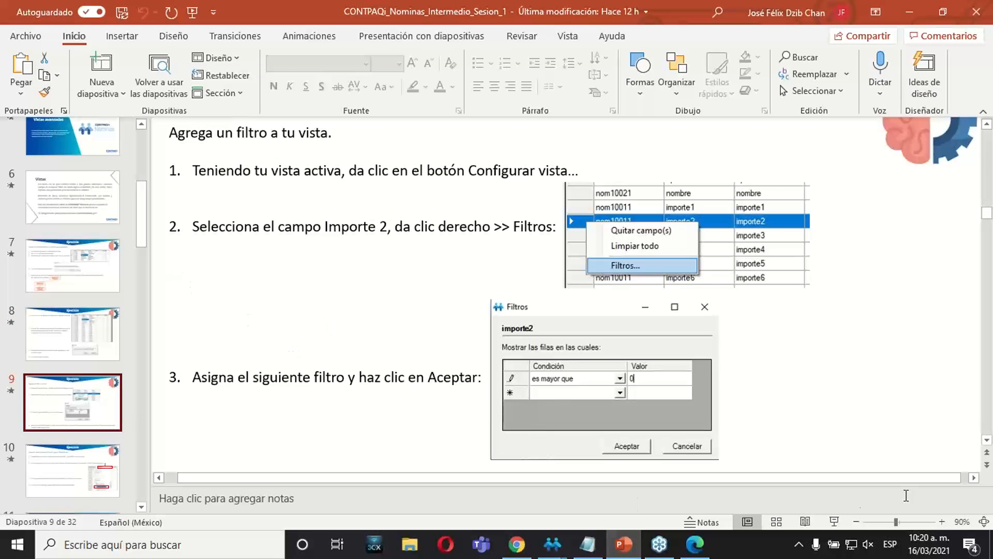
pyautogui.click(856, 521)
pyautogui.click(856, 521)
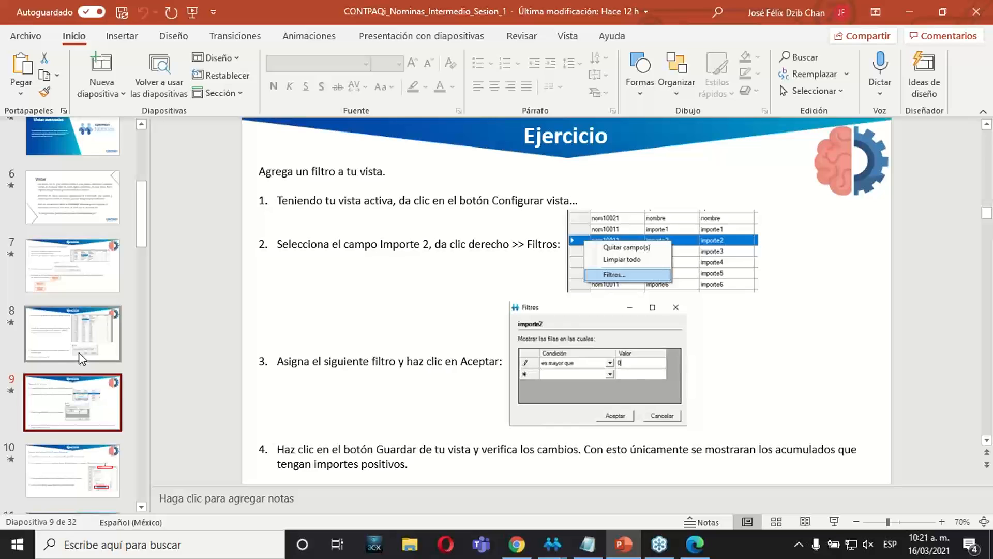
pyautogui.click(82, 329)
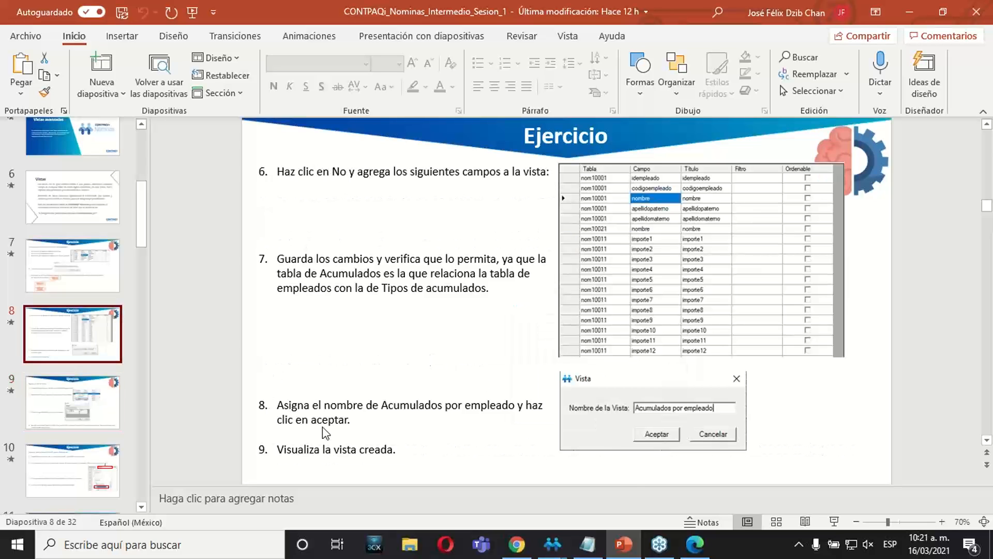
# Switch back to Módulo de Vistas and examine the ID, code, name and surname fields of the first record.
pyautogui.moveTo(552, 544)
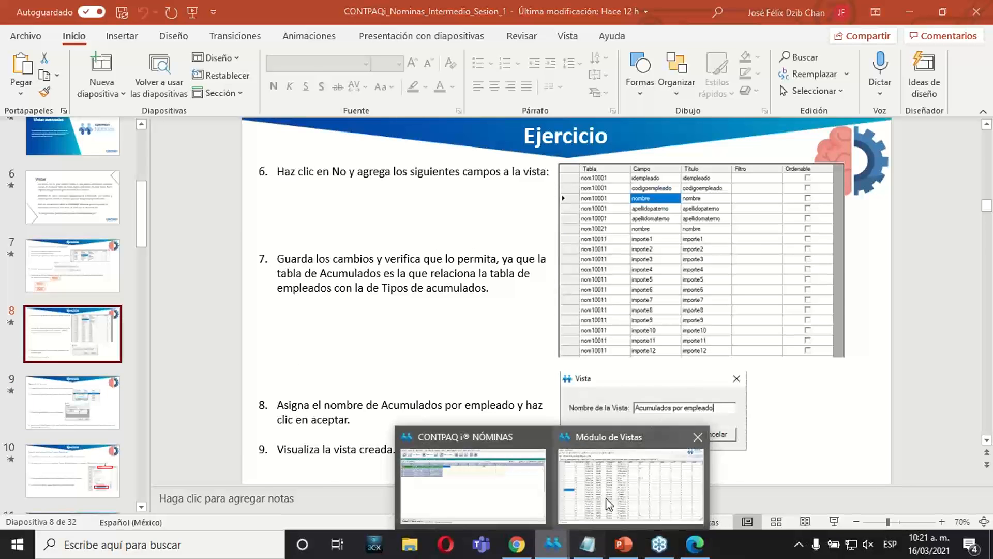
pyautogui.click(610, 503)
pyautogui.click(618, 263)
pyautogui.press('Up')
pyautogui.press('Up')
pyautogui.press('Up')
pyautogui.press('Up')
pyautogui.press('Up')
pyautogui.press('Up')
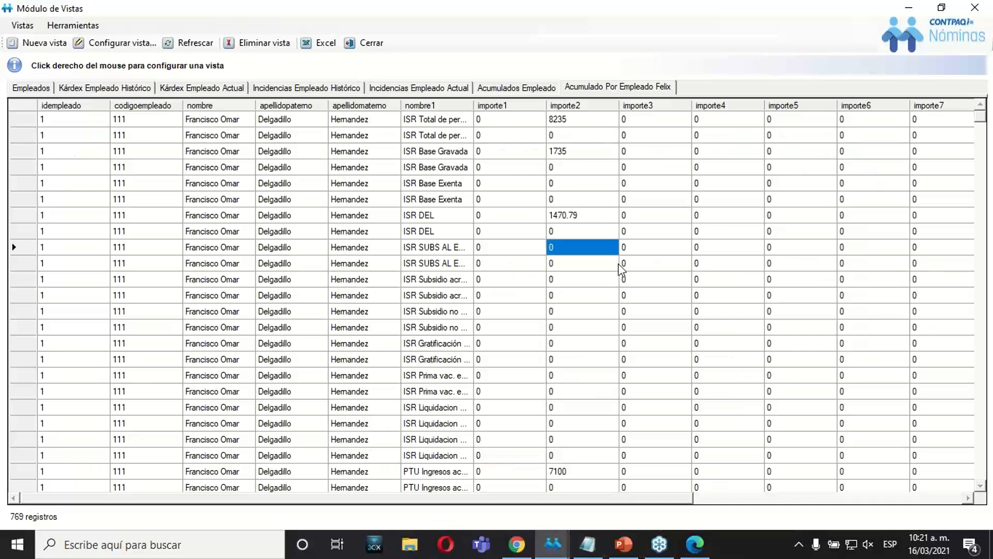
pyautogui.press('Up')
pyautogui.press('Up')
pyautogui.press('Up')
pyautogui.press('Left')
pyautogui.press('Left')
pyautogui.press('Left')
pyautogui.press('Left')
pyautogui.press('Left')
pyautogui.press('Left')
pyautogui.press('Left')
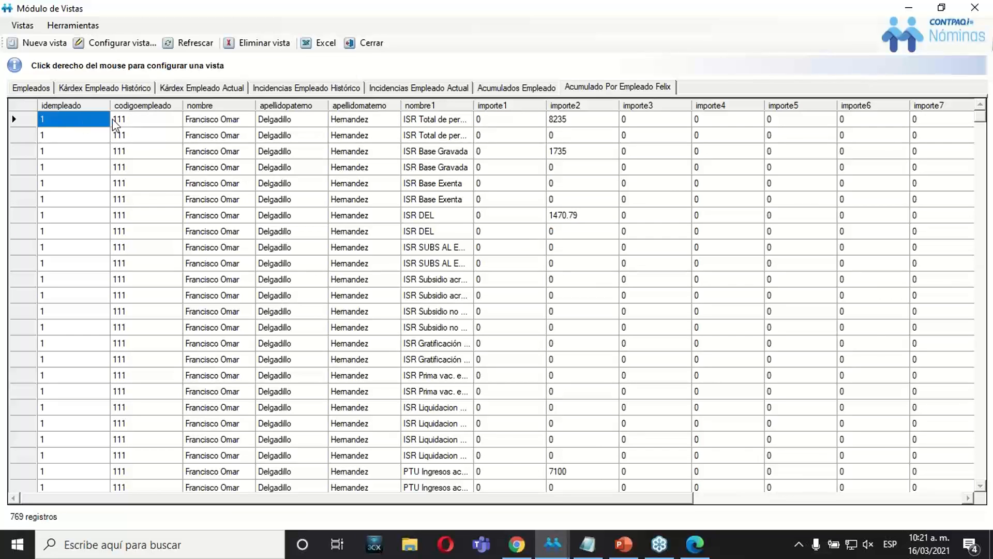
pyautogui.click(126, 124)
pyautogui.click(228, 128)
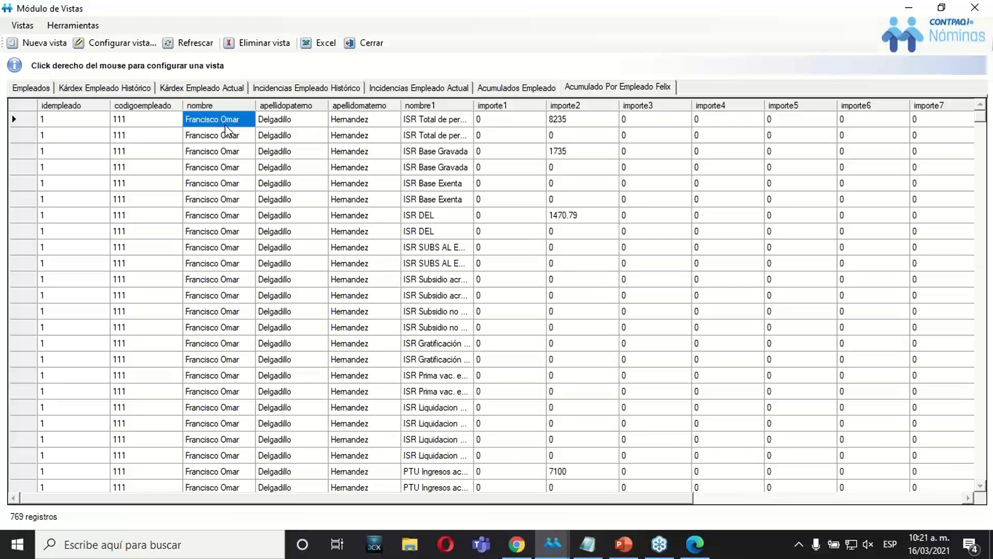
pyautogui.click(299, 124)
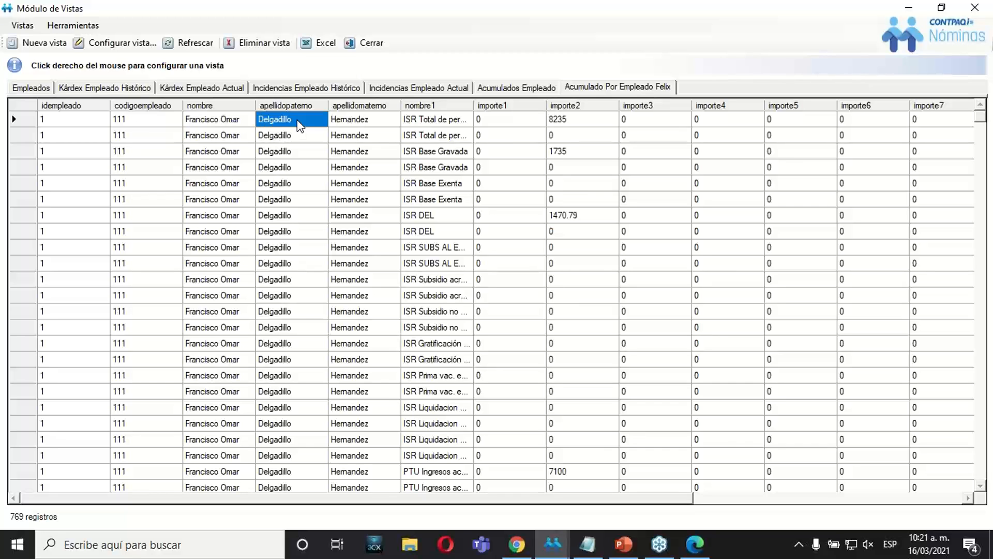
pyautogui.click(346, 121)
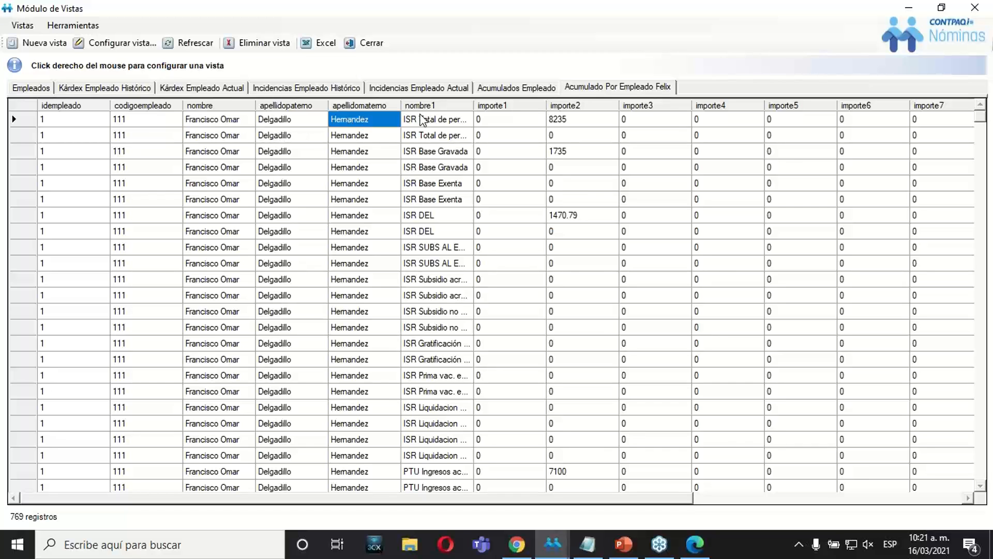
# Widen the nombre1 column slightly so more of the accumulated type names shows.
pyautogui.click(423, 121)
pyautogui.moveTo(474, 106); pyautogui.dragTo(483, 112)
pyautogui.click(494, 121)
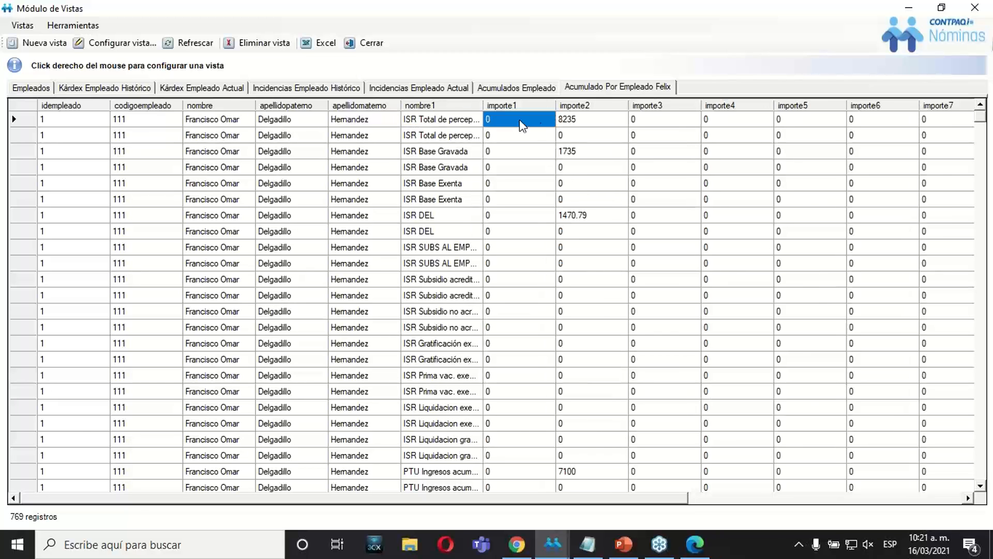
# Examine the first record's accumulated type and its amounts from importe1 through importe12.
pyautogui.click(594, 124)
pyautogui.click(675, 122)
pyautogui.click(714, 123)
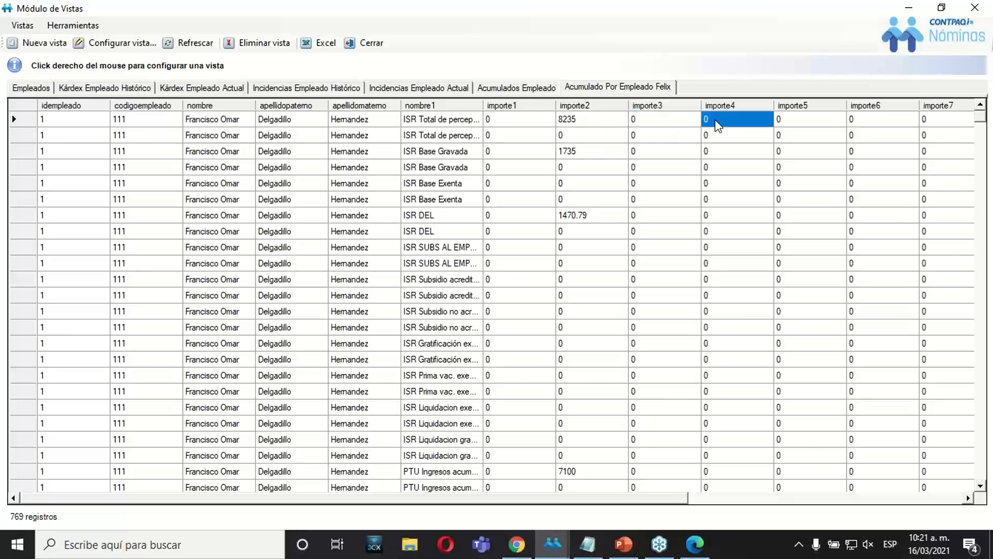
pyautogui.click(786, 124)
pyautogui.click(876, 124)
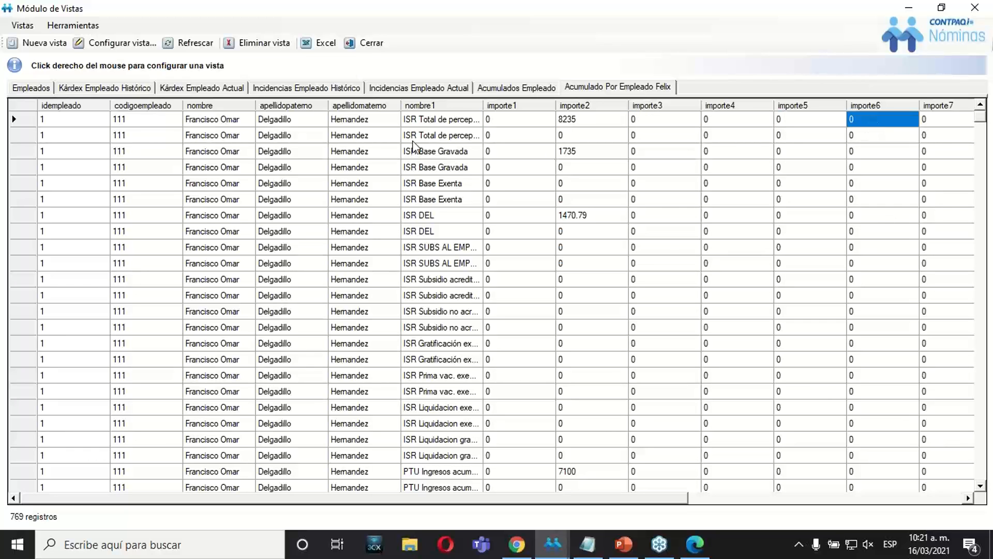
pyautogui.click(453, 118)
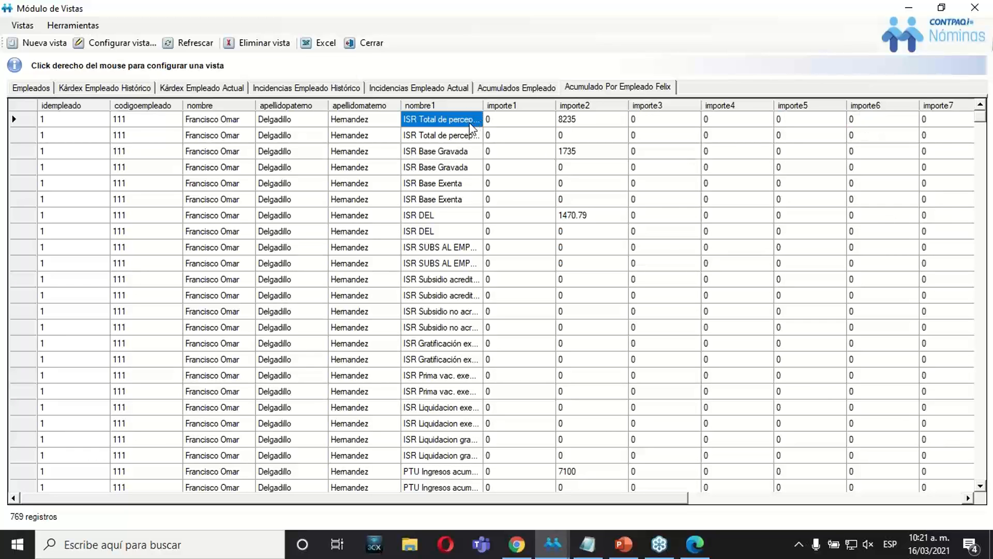
pyautogui.press('Right')
pyautogui.press('Right')
pyautogui.press('Right')
pyautogui.press('Right')
pyautogui.press('Right')
pyautogui.press('Right')
pyautogui.press('Right')
pyautogui.press('Right')
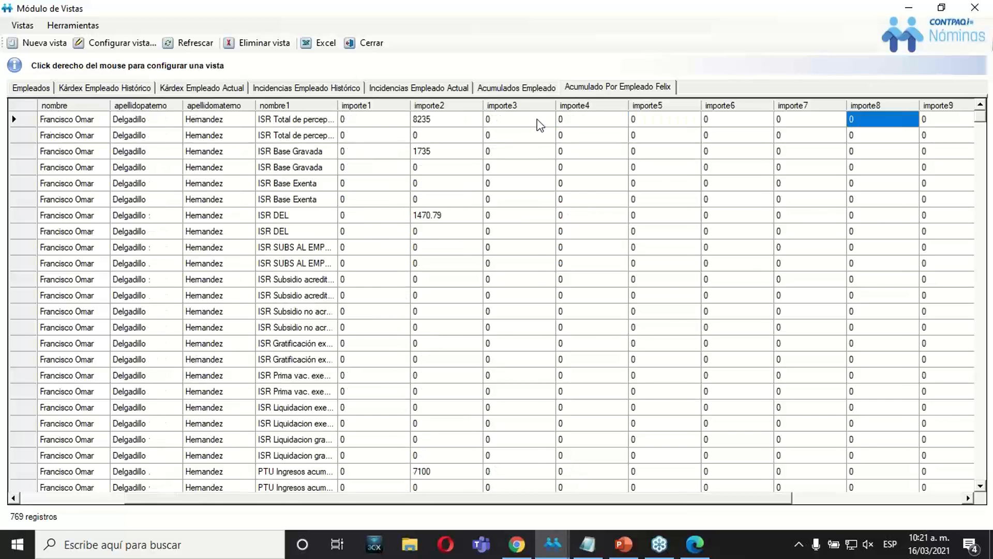
pyautogui.press('Right')
pyautogui.press('Right')
pyautogui.press('Right')
pyautogui.press('Right')
pyautogui.press('Left')
pyautogui.press('Left')
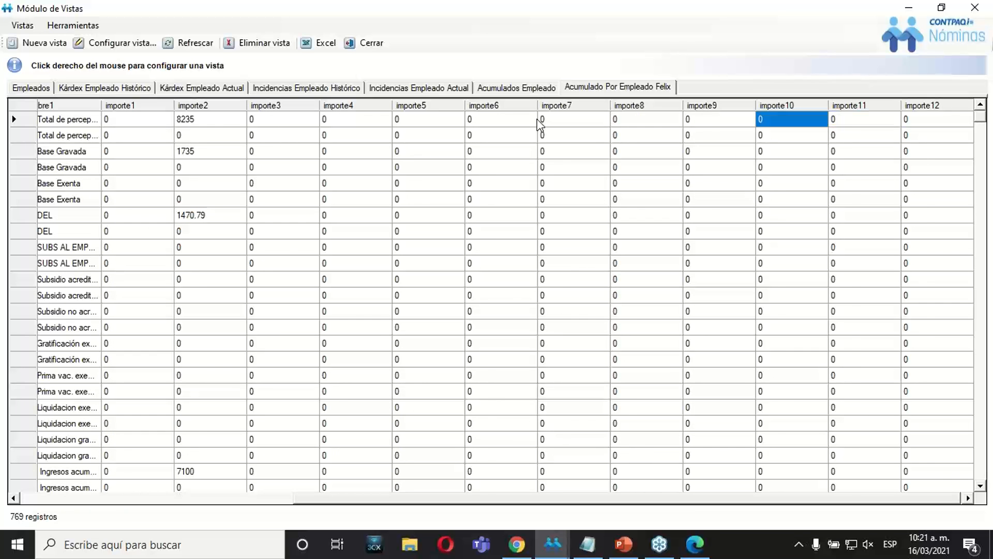
# Go back to the first record's ID field and examine the importe1 and importe2 amounts in the accumulated view.
pyautogui.press('Left')
pyautogui.press('Left')
pyautogui.press('Left')
pyautogui.press('Left')
pyautogui.press('Left')
pyautogui.press('Left')
pyautogui.press('Left')
pyautogui.press('Left')
pyautogui.press('Left')
pyautogui.press('Left')
pyautogui.press('Left')
pyautogui.press('Left')
pyautogui.press('Left')
pyautogui.press('Left')
pyautogui.press('Left')
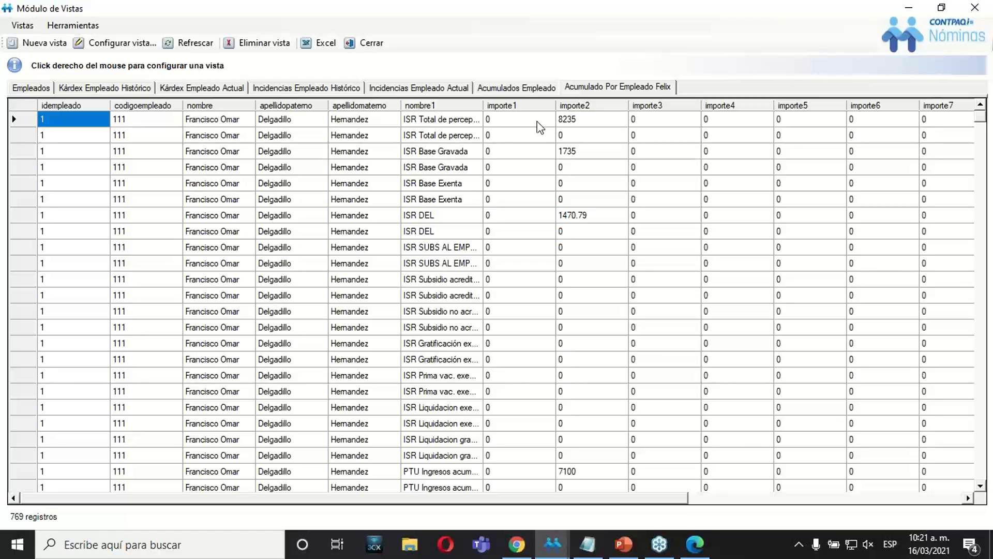
pyautogui.click(538, 123)
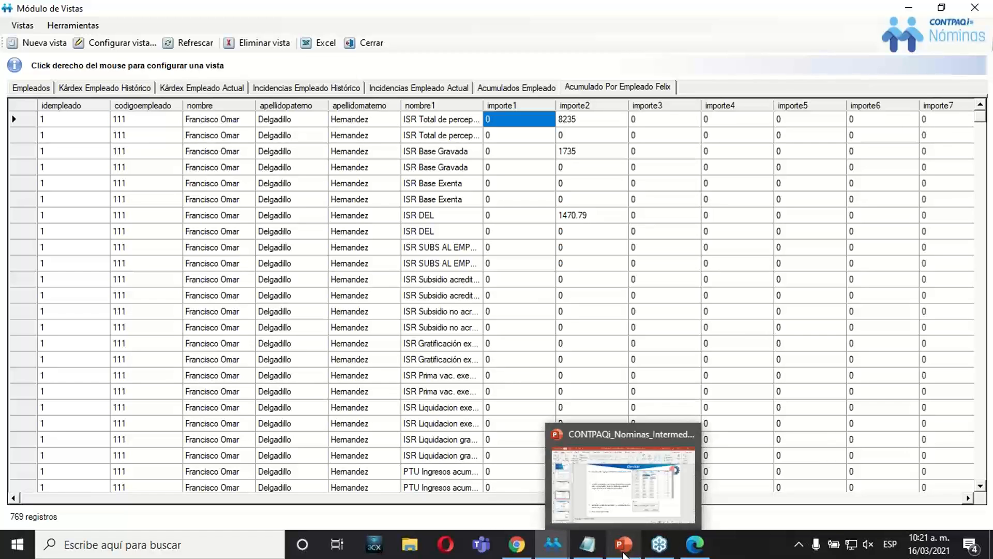
pyautogui.click(558, 232)
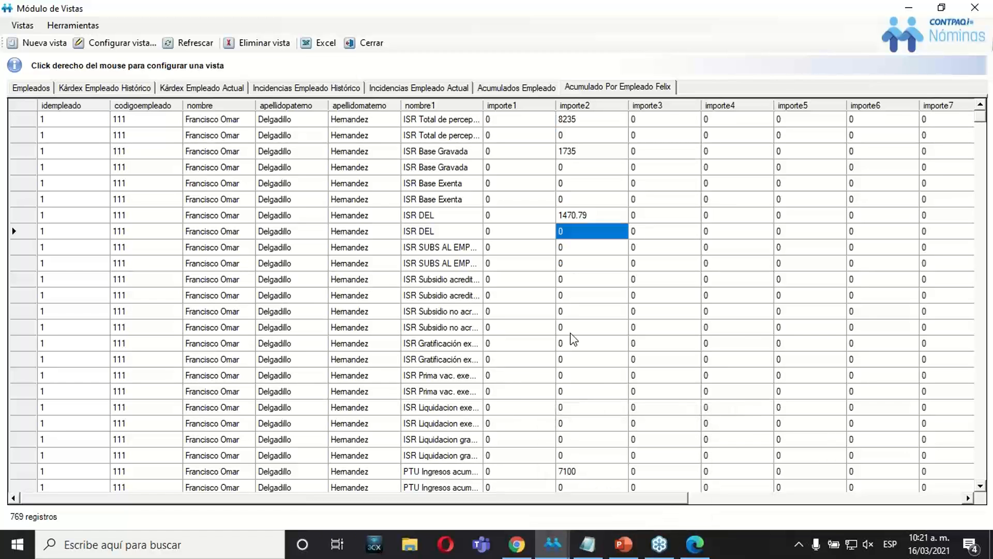
# Switch to the PowerPoint presentation, review the view filter exercise on slide 9, and return to Módulo de Vistas.
pyautogui.click(623, 544)
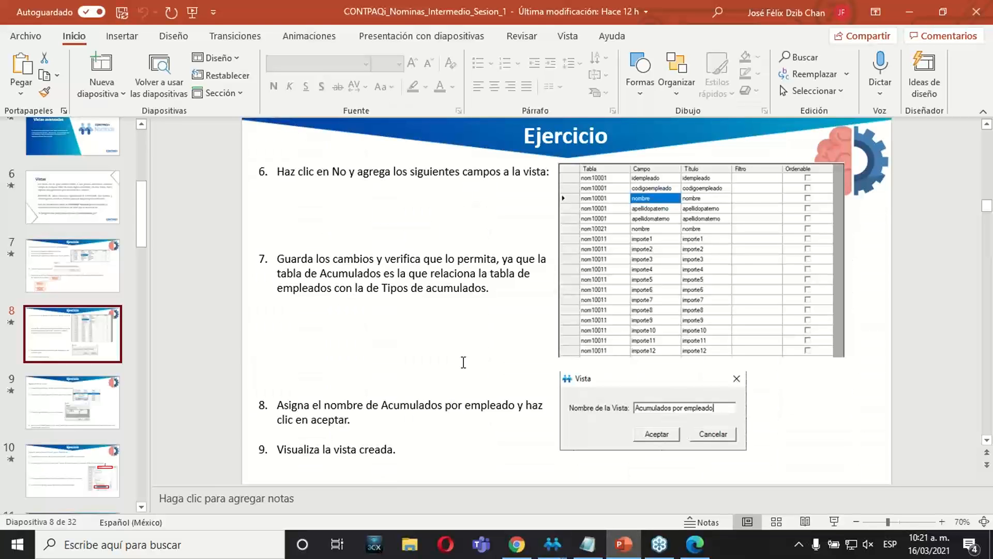
pyautogui.click(66, 391)
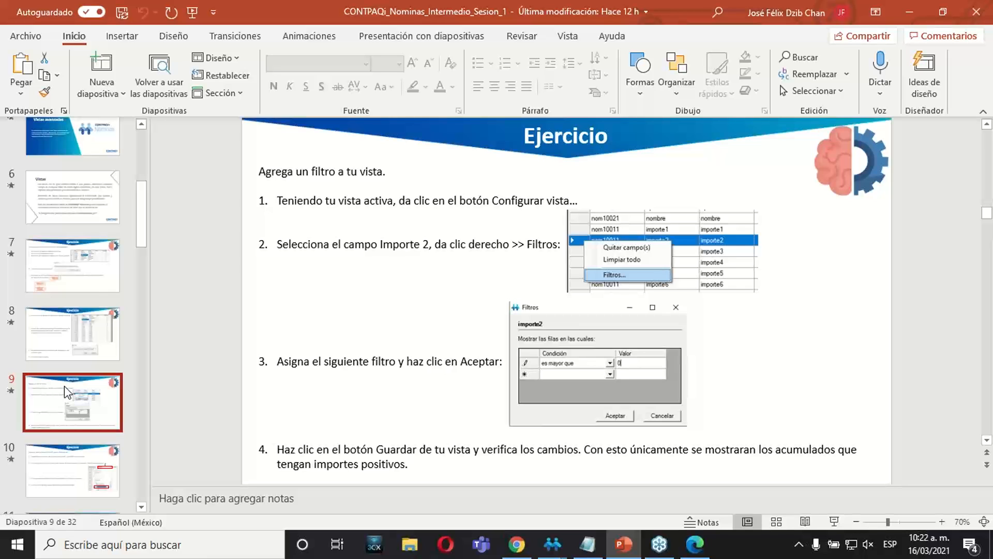
pyautogui.click(619, 555)
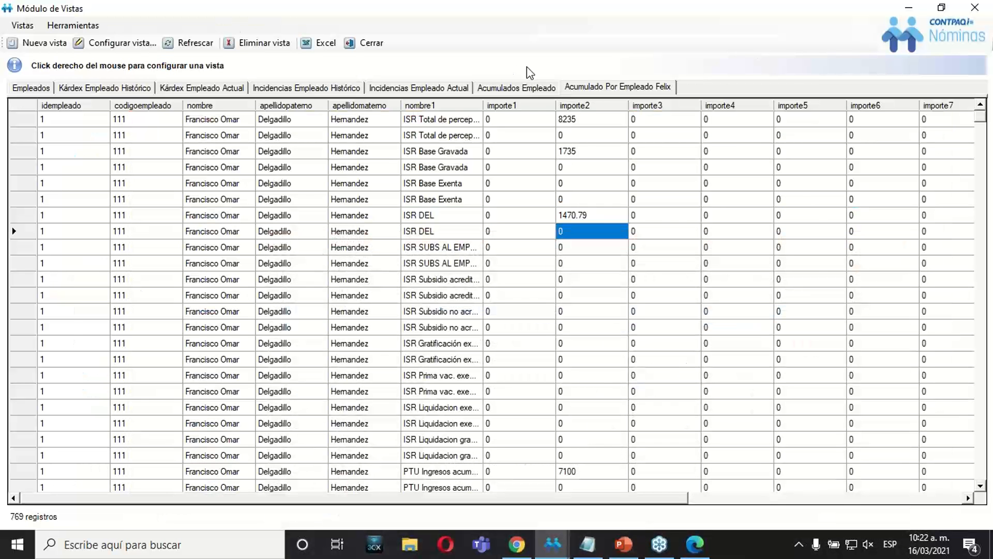
pyautogui.click(573, 120)
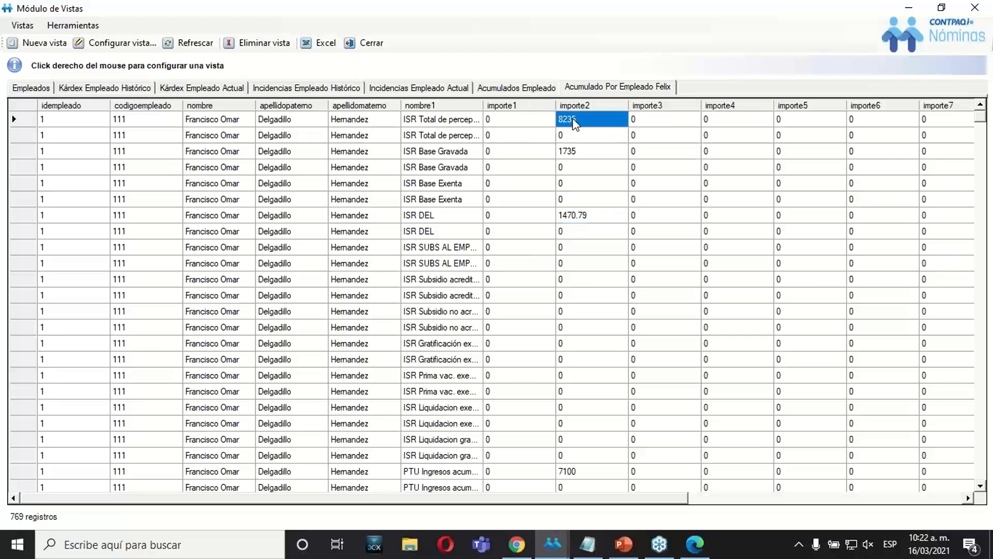
pyautogui.rightClick(575, 124)
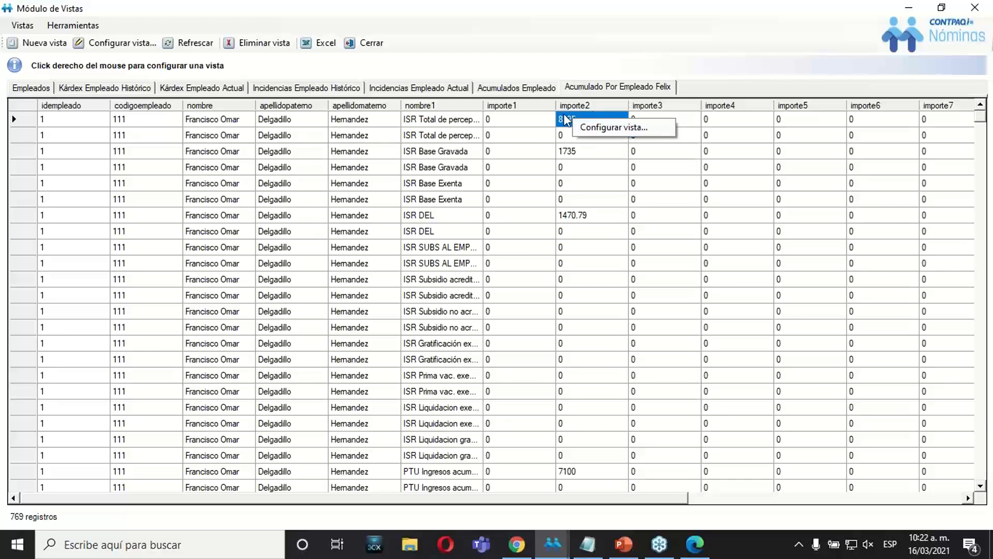
pyautogui.click(600, 129)
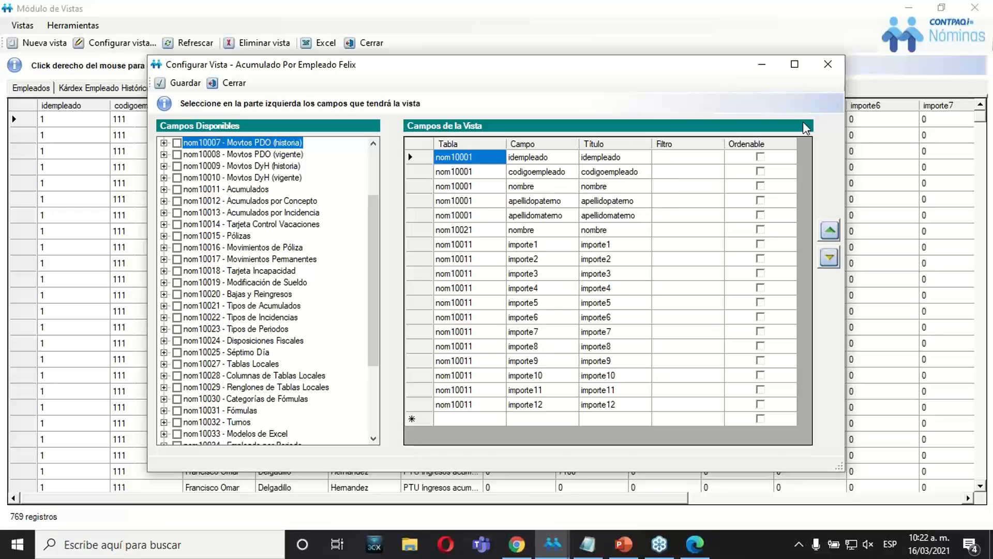
pyautogui.click(828, 64)
pyautogui.rightClick(594, 128)
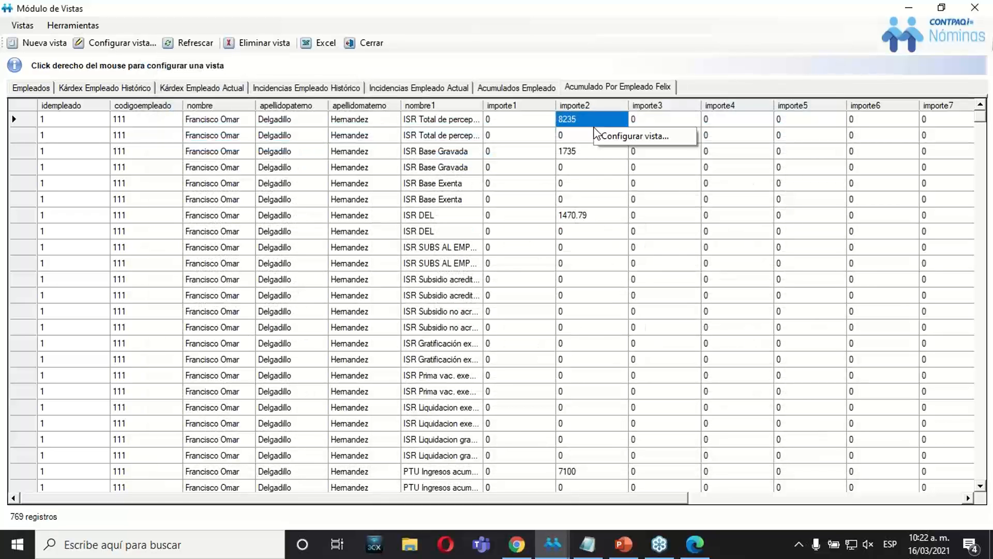
pyautogui.click(587, 123)
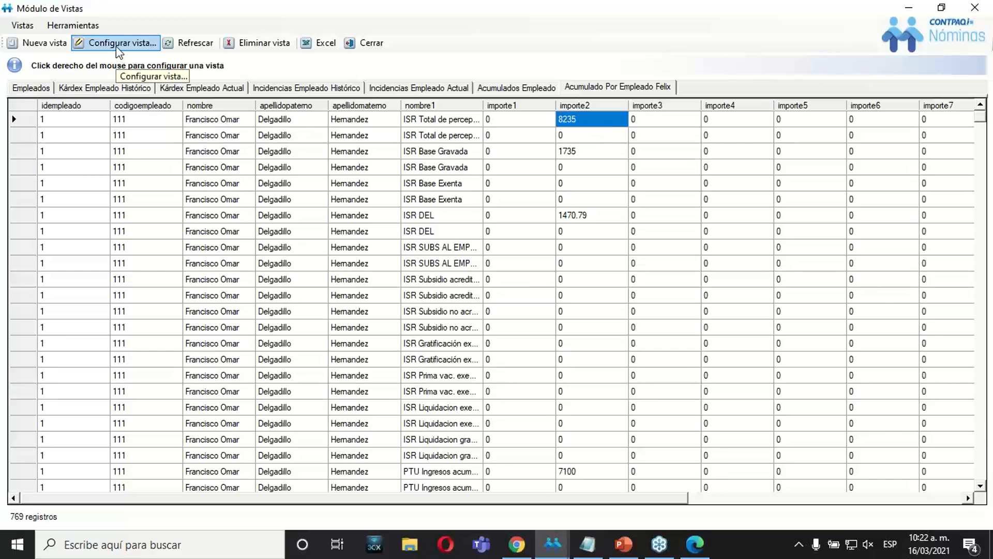
# Open the filter settings for the importe2 field of table nom10011 in the accumulated view's configuration.
pyautogui.rightClick(580, 123)
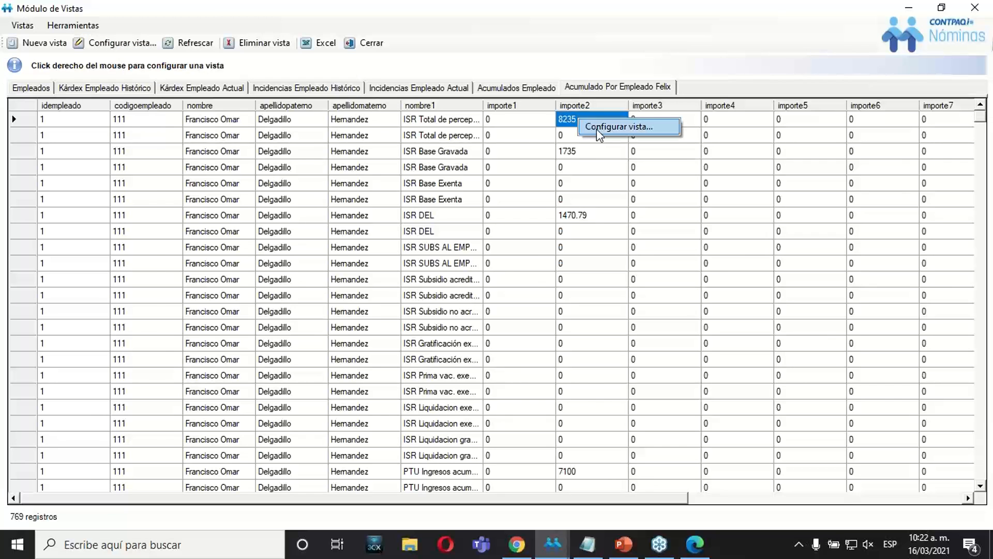
pyautogui.click(597, 128)
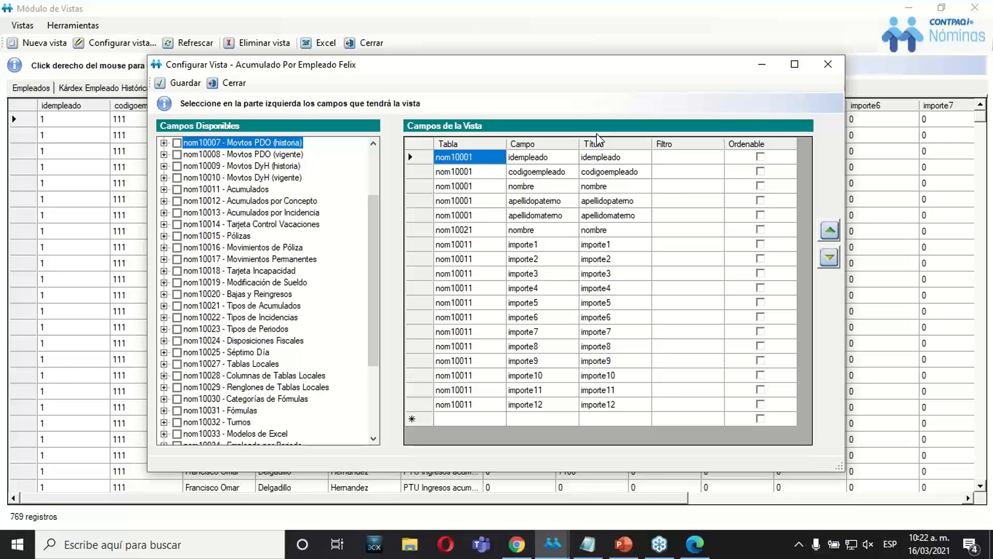
pyautogui.click(468, 259)
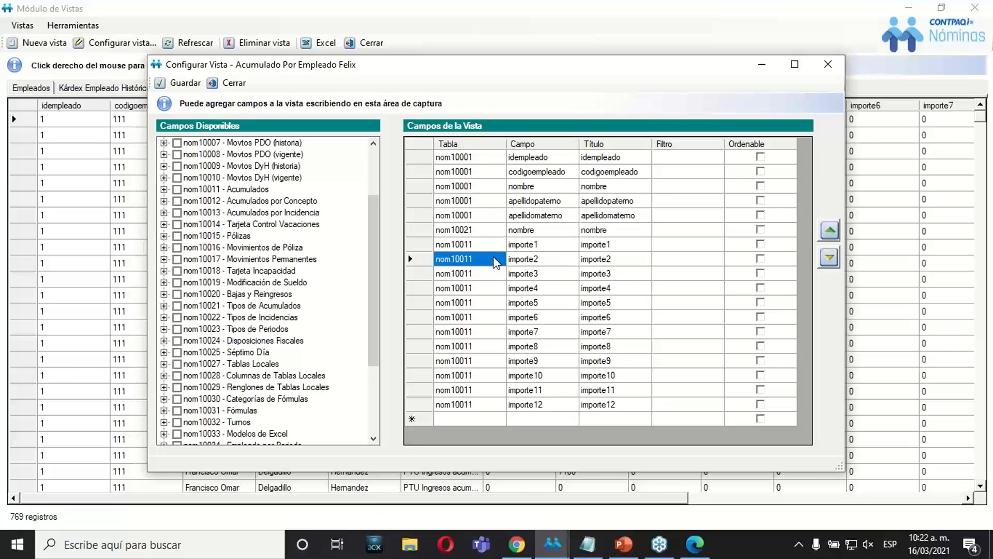
pyautogui.rightClick(461, 264)
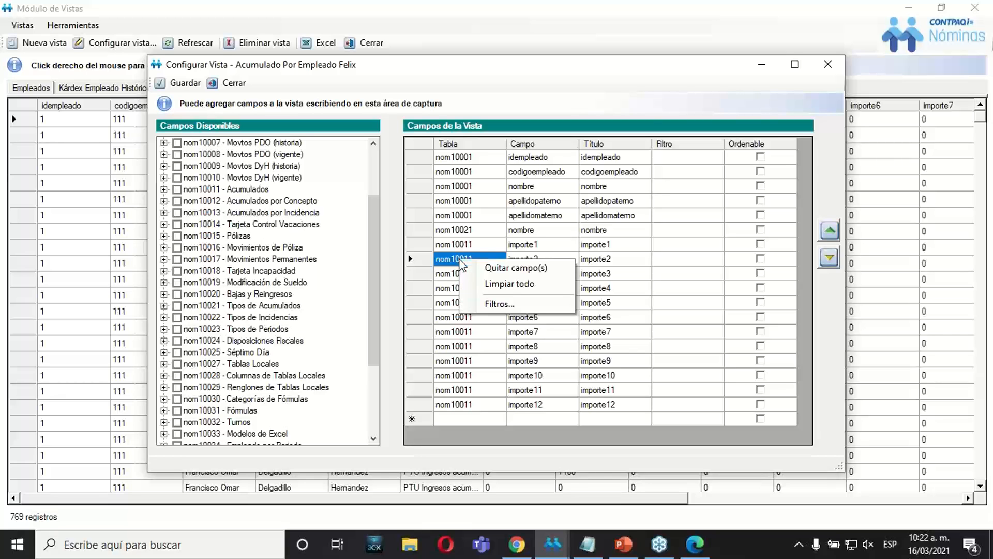
pyautogui.click(493, 306)
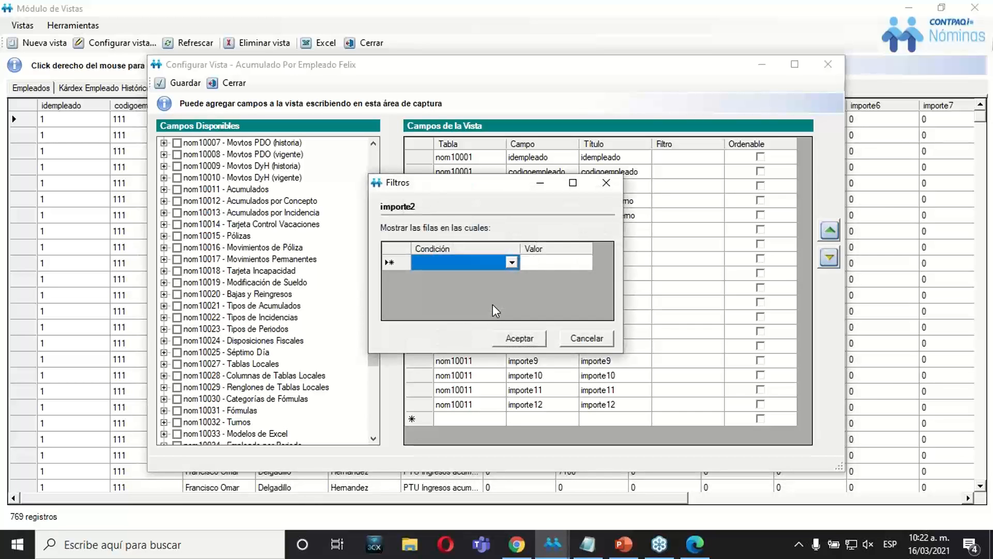
# Set the importe2 filter condition to "es mayor que" with the value 0, checking it against the PowerPoint exercise, and accept it.
pyautogui.moveTo(470, 185); pyautogui.dragTo(542, 262)
pyautogui.click(583, 338)
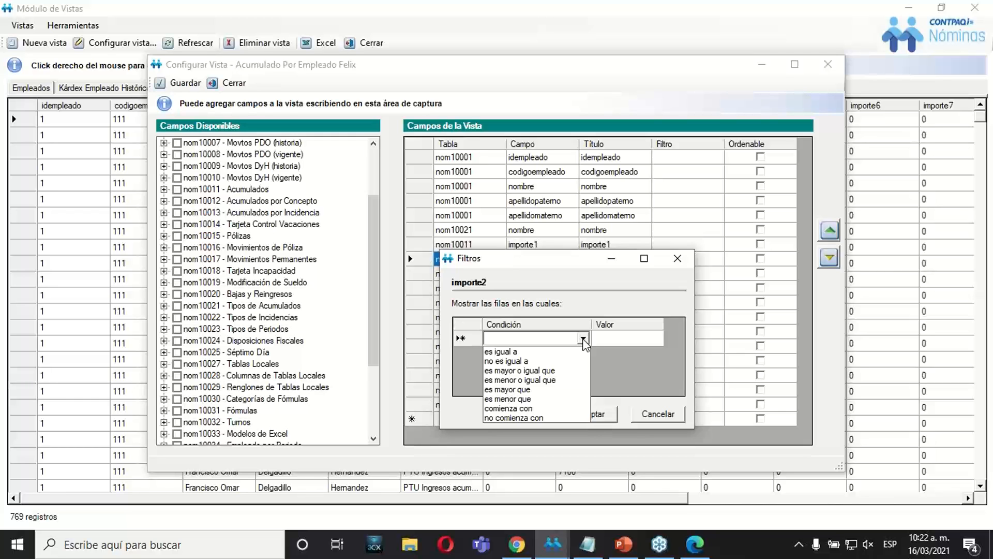
pyautogui.click(524, 390)
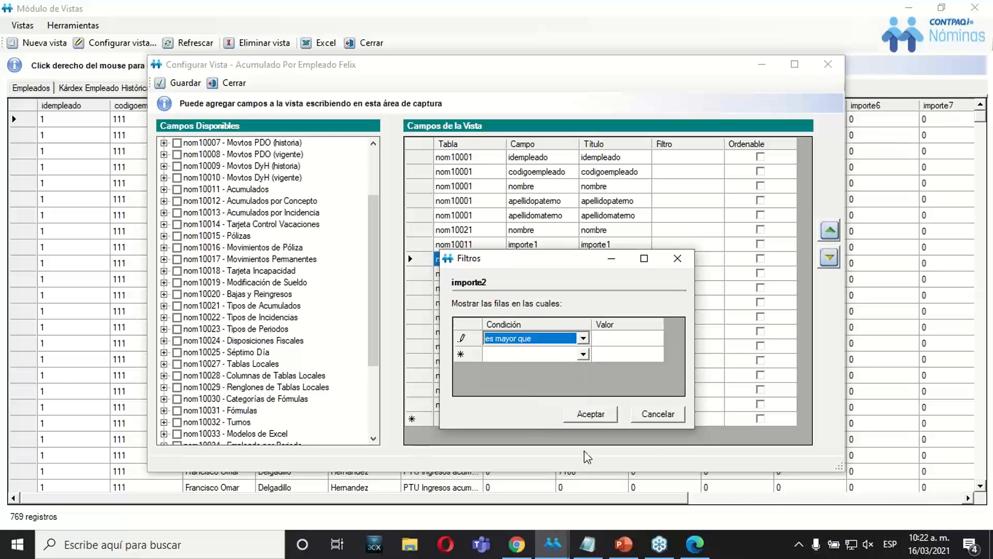
pyautogui.click(624, 543)
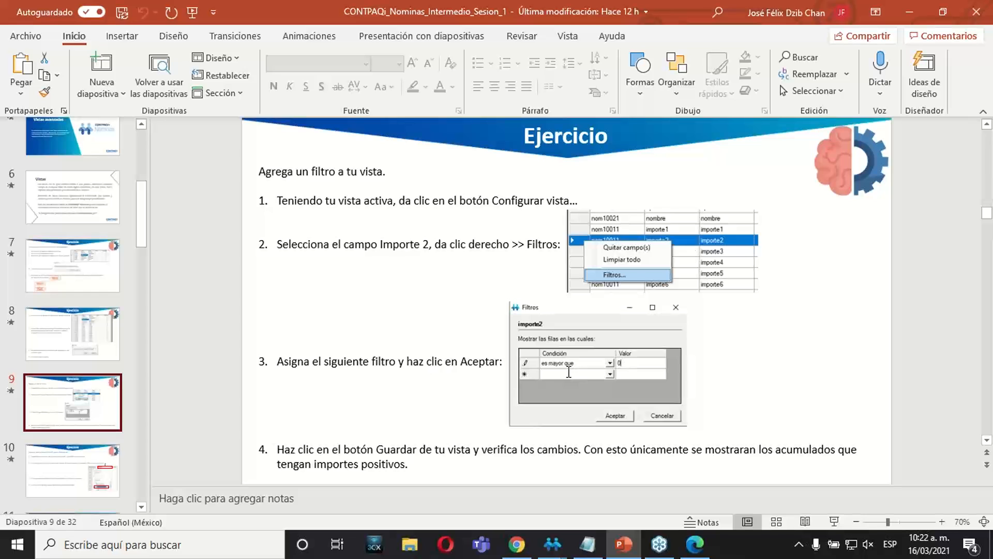
pyautogui.click(624, 544)
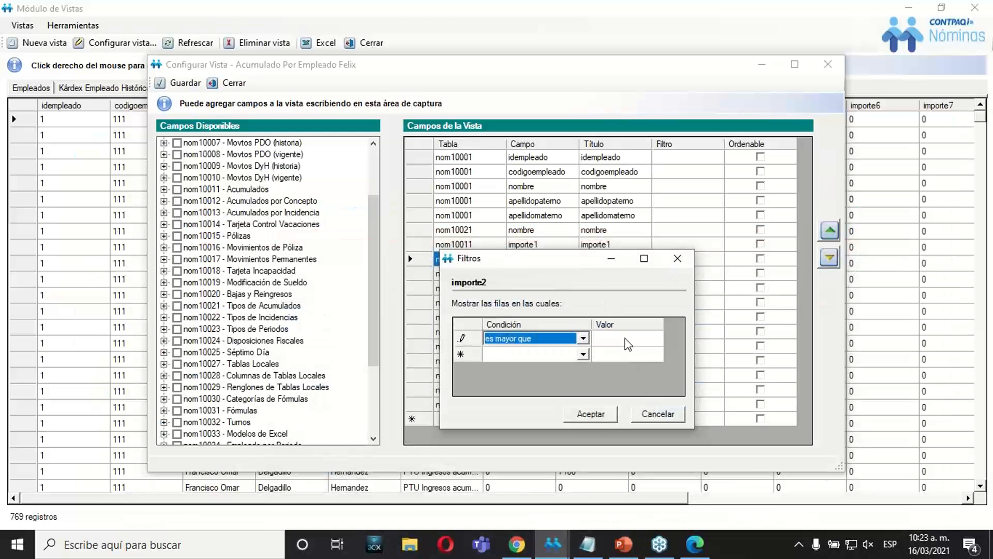
pyautogui.click(624, 341)
pyautogui.click(623, 339)
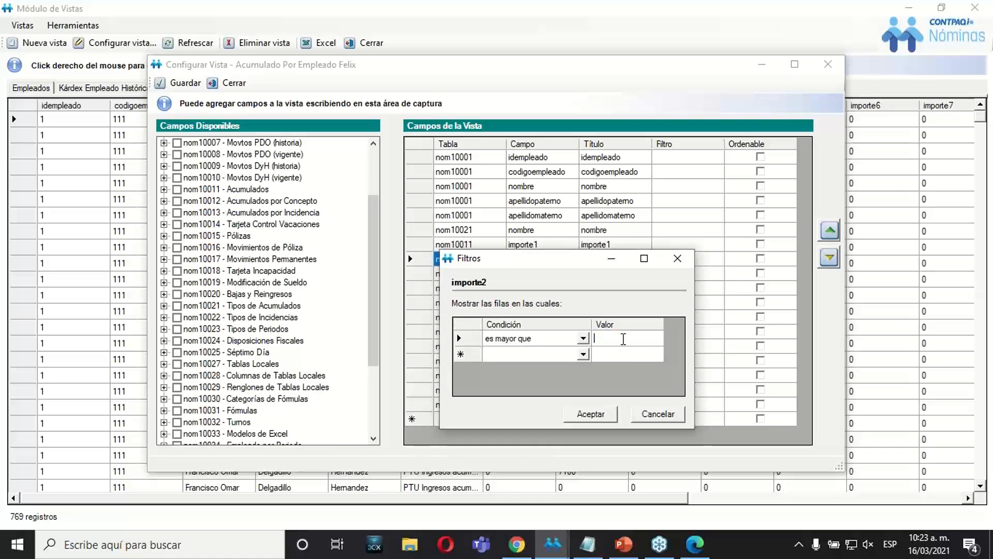
pyautogui.write('0')
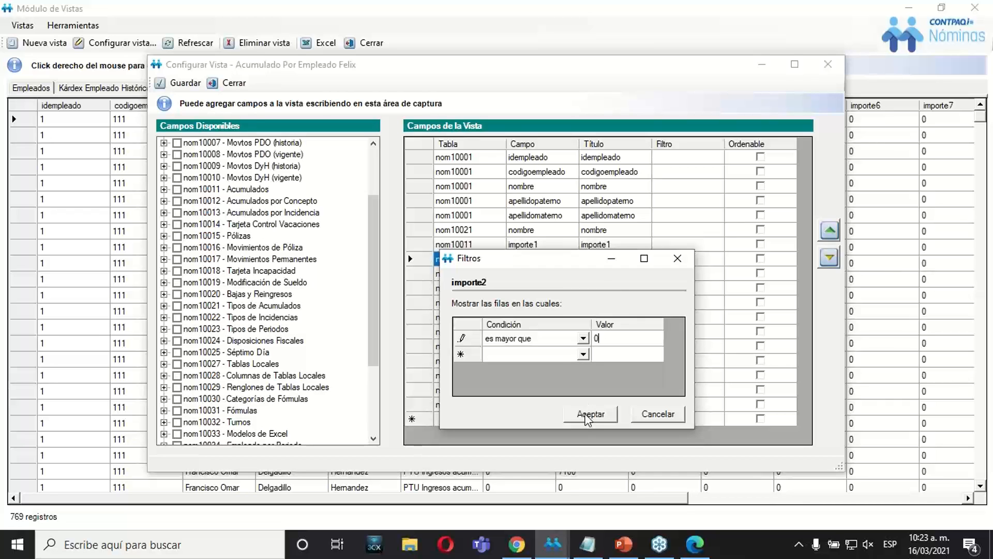
pyautogui.click(585, 414)
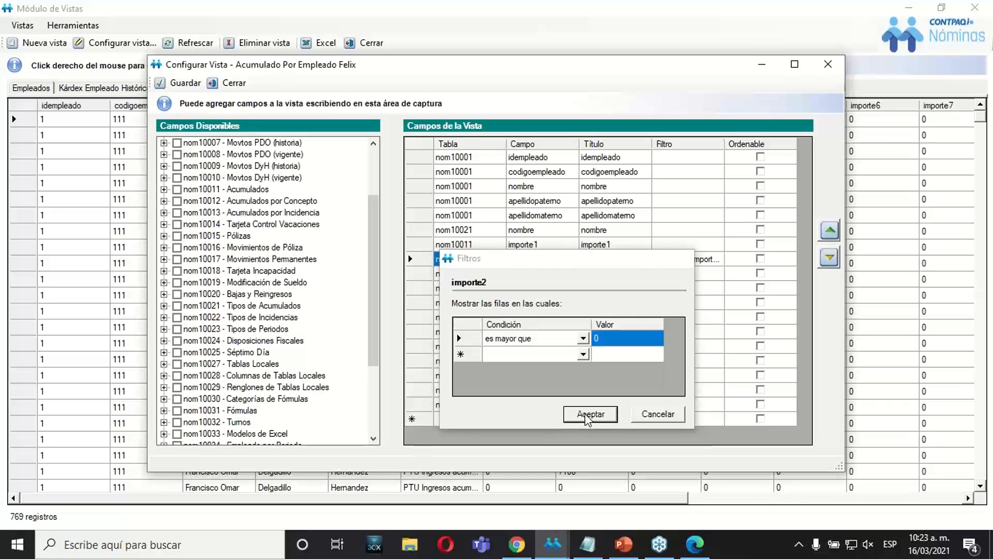
# Save the filtered view configuration under its existing view name.
pyautogui.click(707, 260)
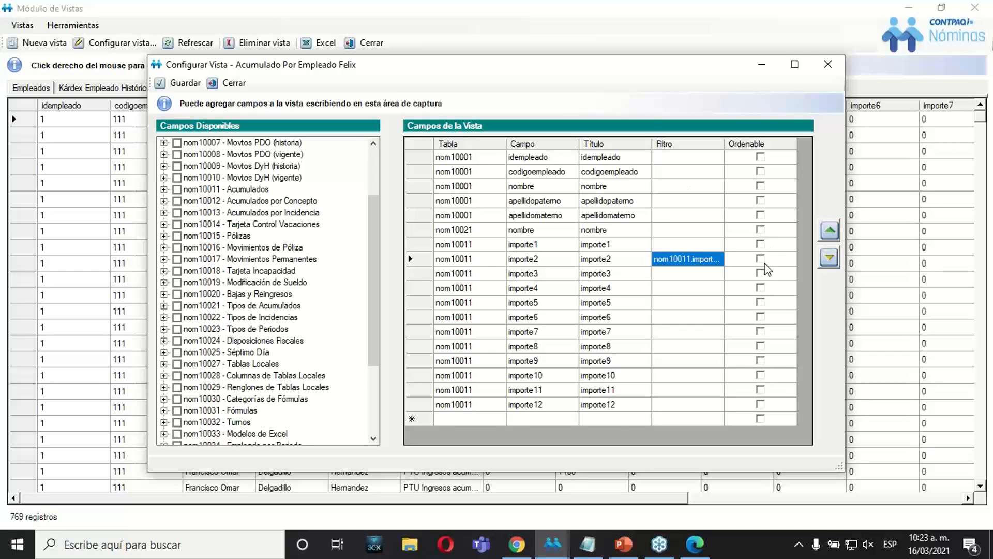
pyautogui.click(180, 91)
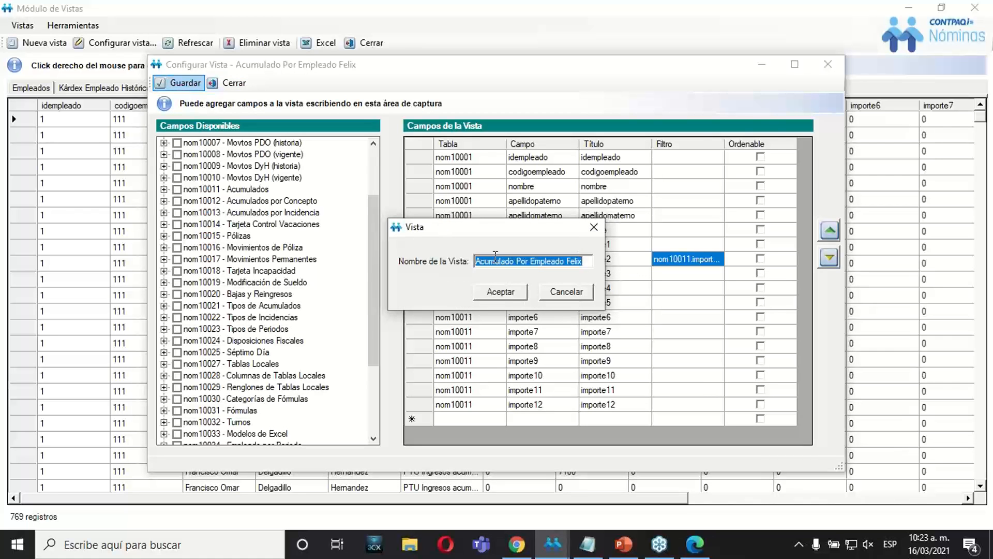
pyautogui.click(499, 293)
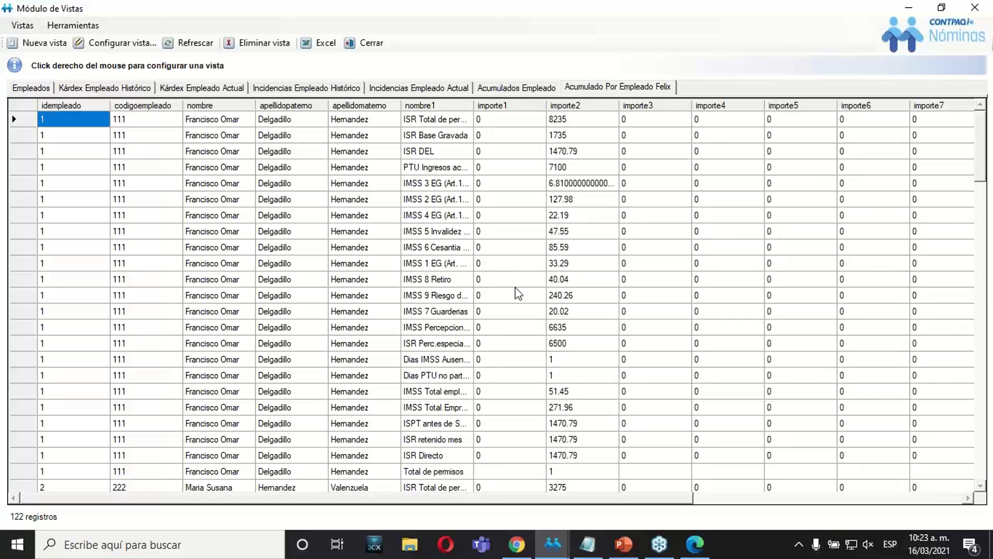
# Examine the importe2 amounts across the filtered employee records and return to the first record.
pyautogui.click(543, 280)
pyautogui.click(578, 281)
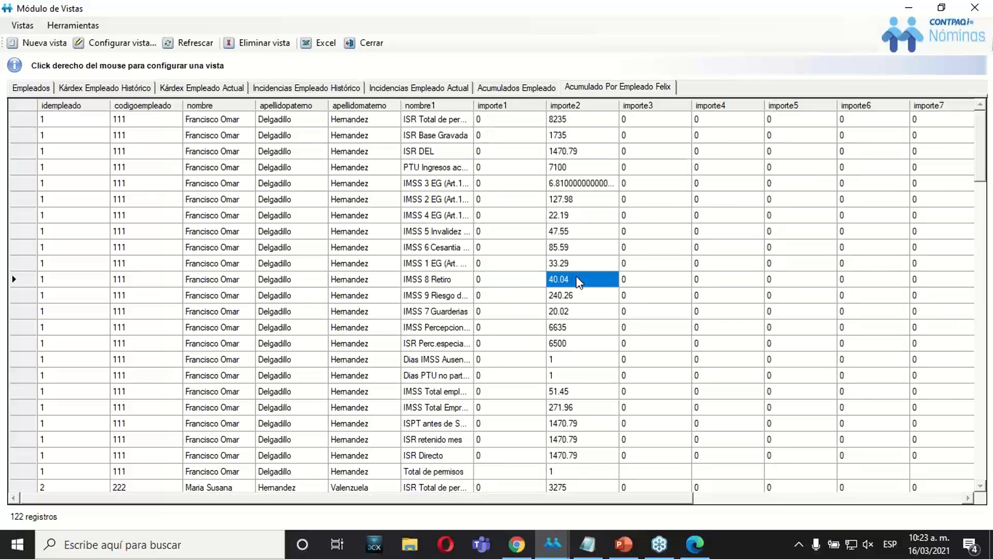
pyautogui.press('Up')
pyautogui.press('pageup')
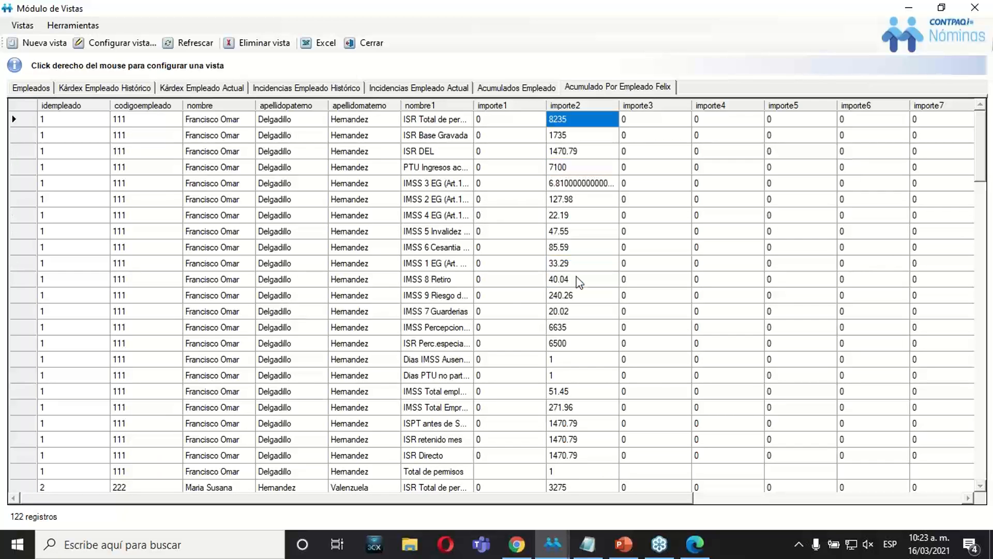
pyautogui.press('Down')
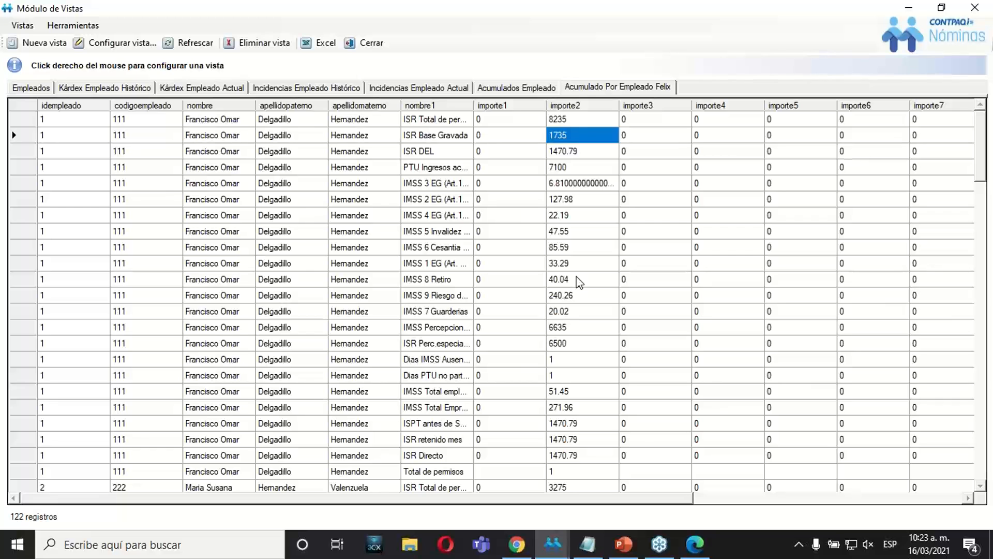
pyautogui.press('Up')
pyautogui.press('Down')
pyautogui.press('Down')
pyautogui.press('Down')
pyautogui.press('Down')
pyautogui.press('Down')
pyautogui.press('Down')
pyautogui.press('Down')
pyautogui.press('Down')
pyautogui.press('Down')
pyautogui.press('Down')
pyautogui.press('Down')
pyautogui.press('Down')
pyautogui.press('Down')
pyautogui.press('Down')
pyautogui.press('Down')
pyautogui.press('Down')
pyautogui.press('Down')
pyautogui.press('Down')
pyautogui.press('Down')
pyautogui.press('Down')
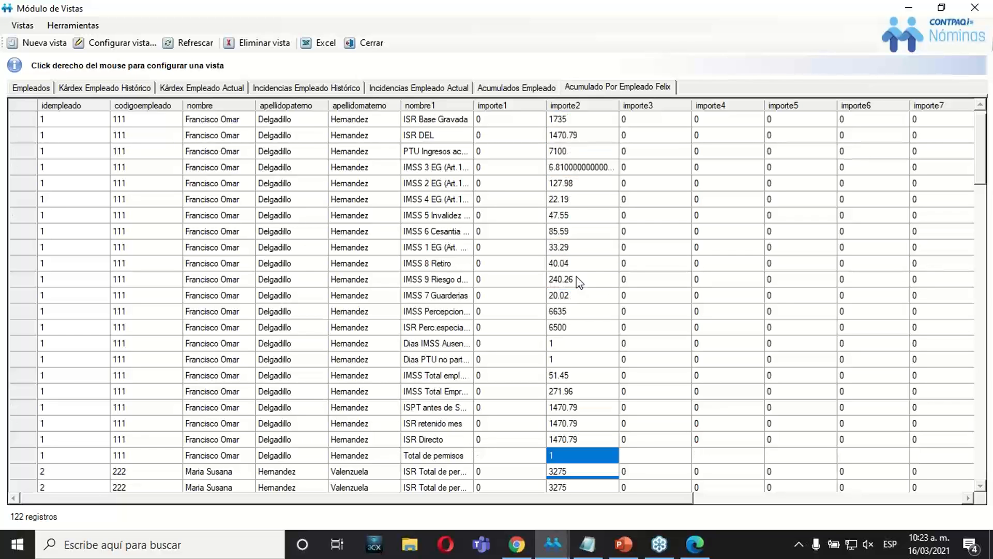
pyautogui.press('Down')
pyautogui.press('Down')
pyautogui.press('Down')
pyautogui.press('Down')
pyautogui.press('Down')
pyautogui.press('Down')
pyautogui.press('Down')
pyautogui.press('Down')
pyautogui.press('Down')
pyautogui.press('Down')
pyautogui.press('Down')
pyautogui.press('Down')
pyautogui.press('Down')
pyautogui.press('Down')
pyautogui.press('Down')
pyautogui.press('Down')
pyautogui.press('Down')
pyautogui.press('Down')
pyautogui.press('Down')
pyautogui.press('Down')
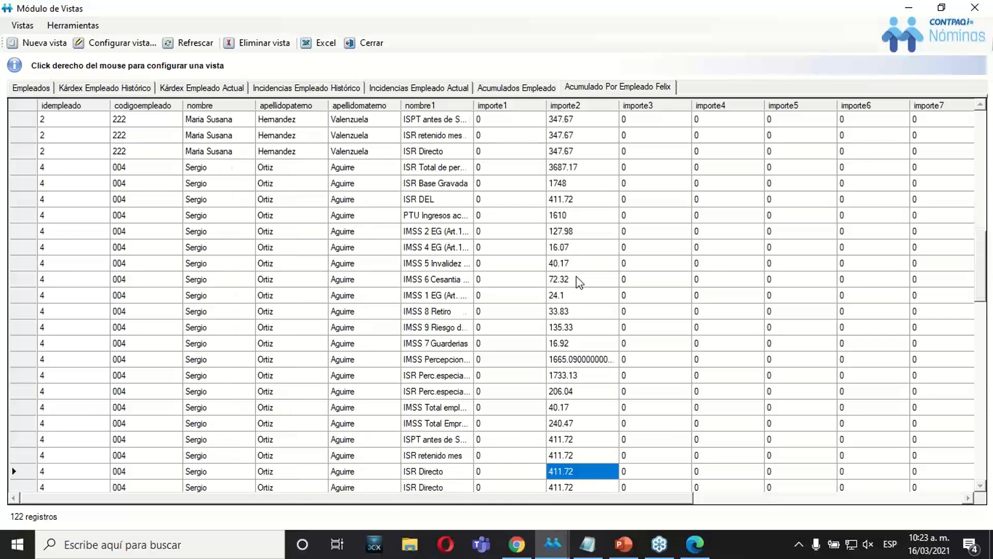
pyautogui.press('Down')
pyautogui.press('Down')
pyautogui.press('Down')
pyautogui.press('Down')
pyautogui.press('Down')
pyautogui.press('Down')
pyautogui.press('Down')
pyautogui.press('Down')
pyautogui.press('Down')
pyautogui.press('Down')
pyautogui.press('Down')
pyautogui.press('Down')
pyautogui.press('Down')
pyautogui.press('Down')
pyautogui.press('Down')
pyautogui.press('Down')
pyautogui.press('Down')
pyautogui.press('Down')
pyautogui.press('Down')
pyautogui.press('Down')
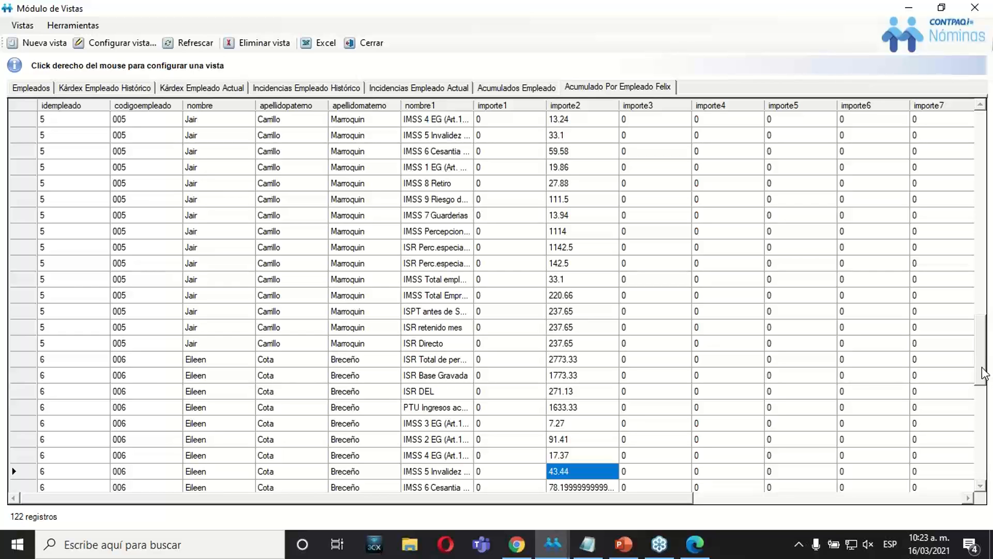
pyautogui.moveTo(982, 367); pyautogui.dragTo(949, 102)
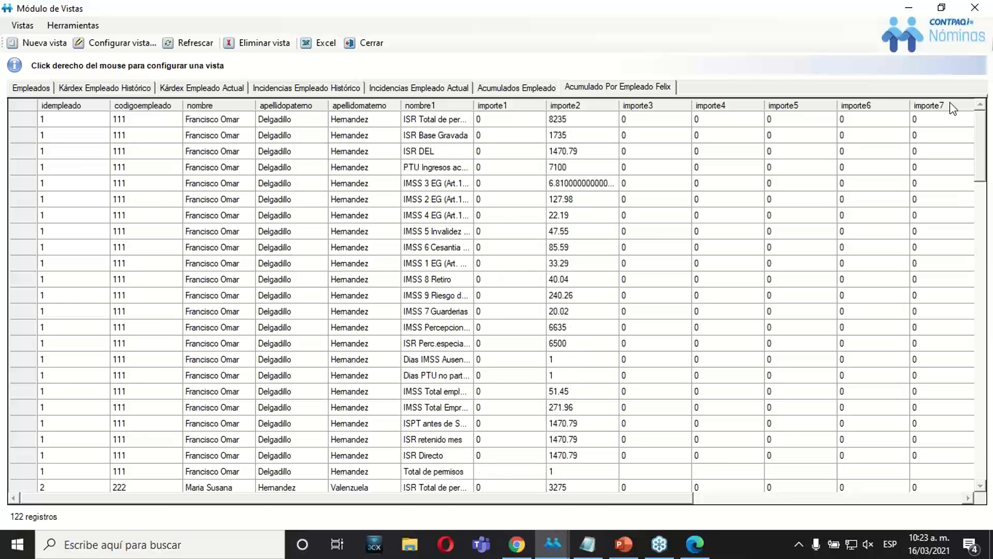
pyautogui.click(574, 124)
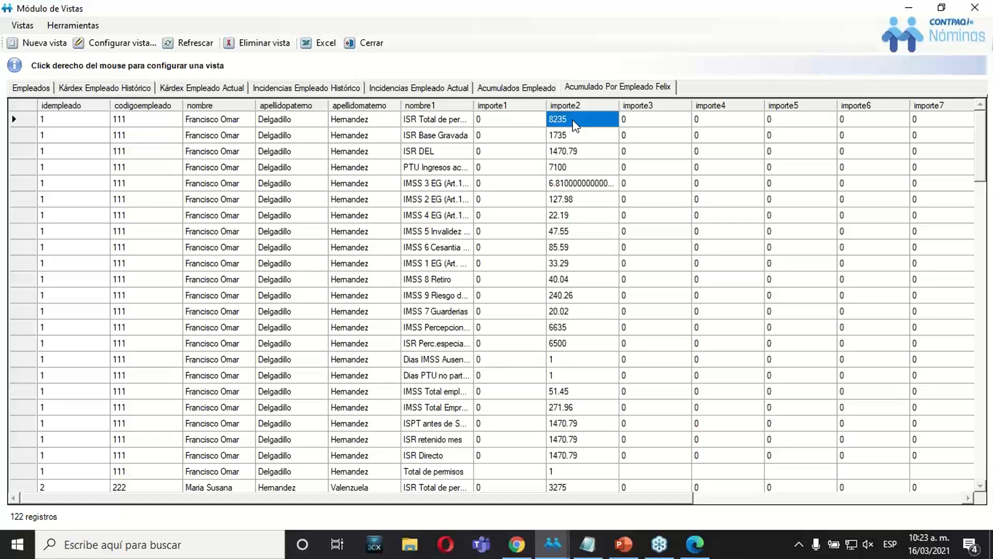
# Switch to PowerPoint, read the slide 10 exercise on exporting the view and applying quick filters, and return to the CONTPAQi Nóminas view.
pyautogui.click(622, 544)
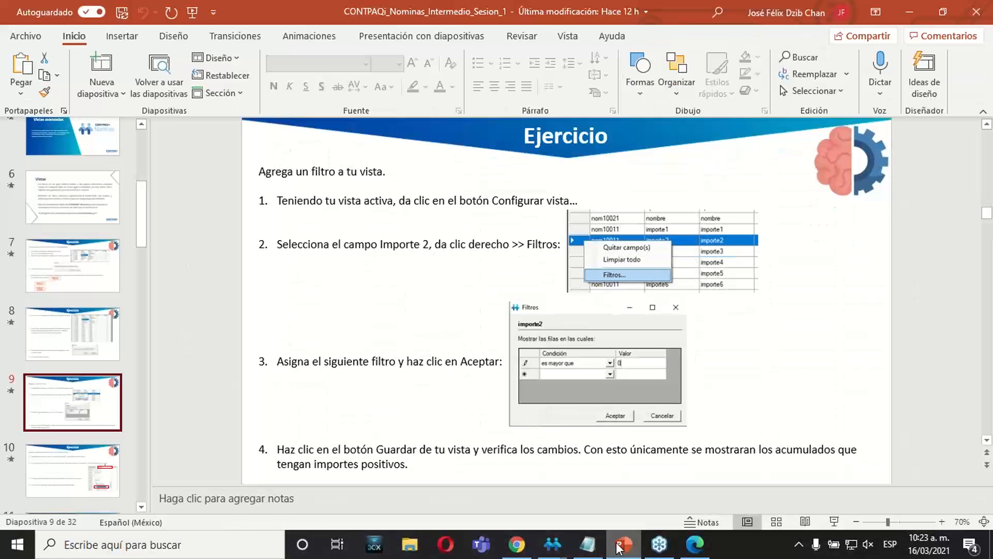
pyautogui.click(78, 470)
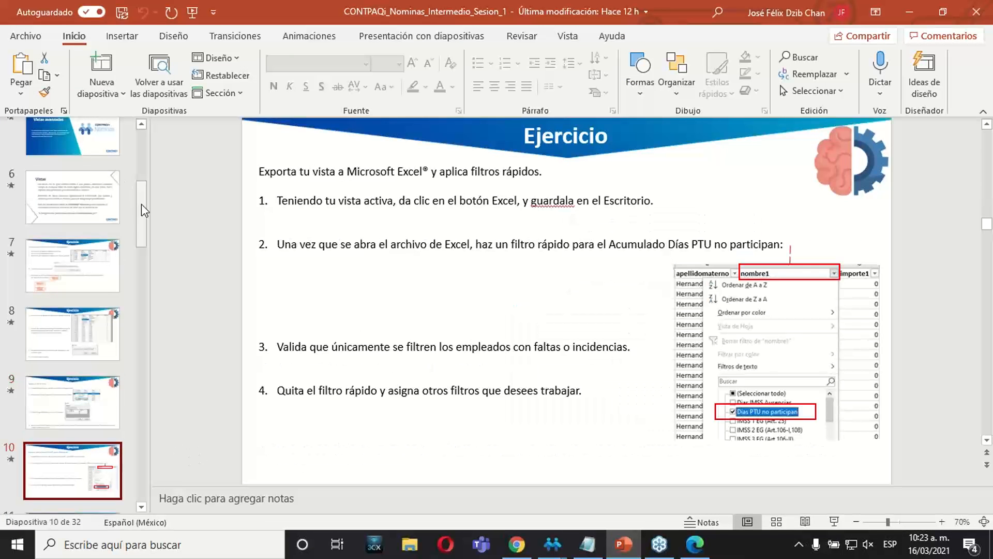
pyautogui.moveTo(141, 213); pyautogui.dragTo(141, 225)
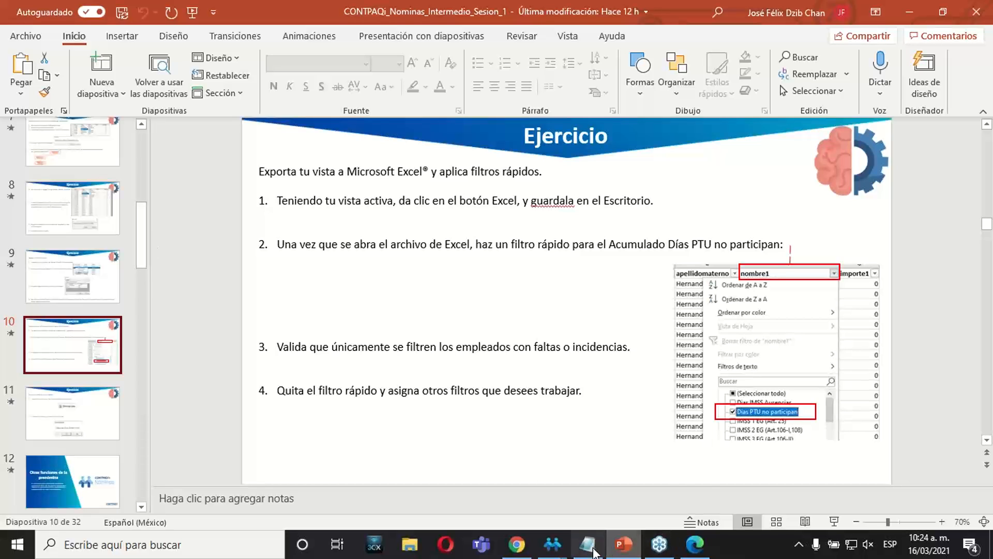
pyautogui.moveTo(581, 549)
pyautogui.moveTo(553, 544)
pyautogui.click(585, 495)
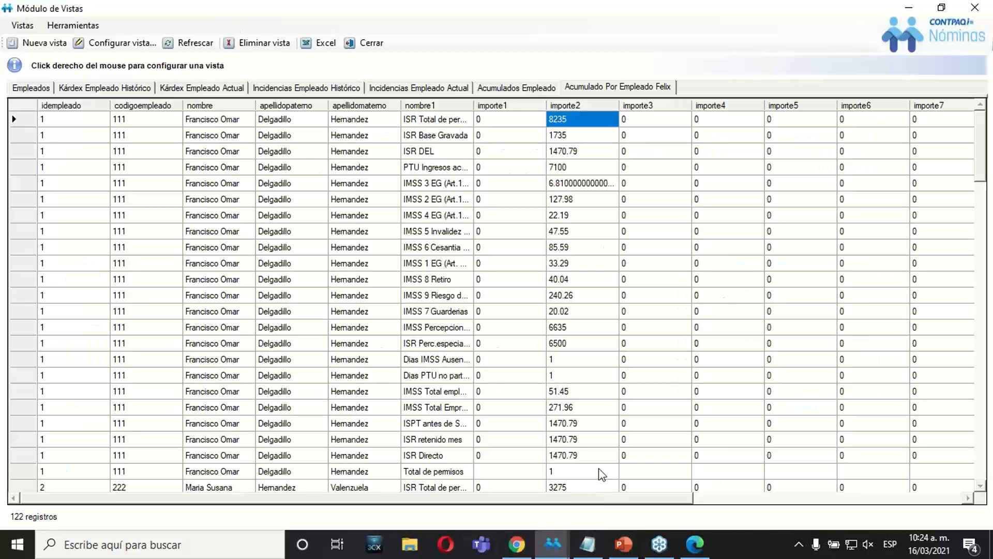
# Examine the accumulated view's records across the importe columns and return to the first record's idempleado field.
pyautogui.click(528, 316)
pyautogui.press('Left')
pyautogui.press('Left')
pyautogui.press('Left')
pyautogui.press('Left')
pyautogui.press('Left')
pyautogui.press('Left')
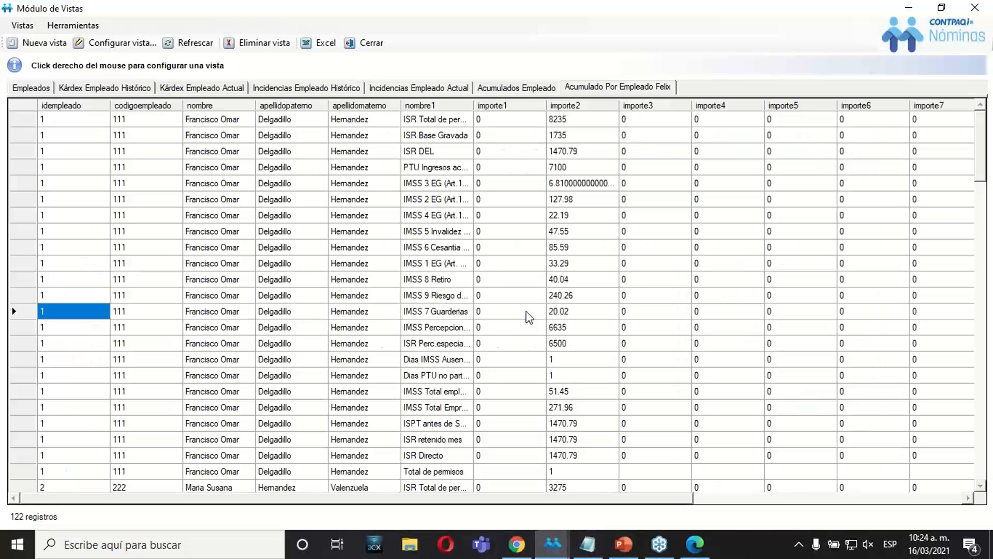
pyautogui.press('Up')
pyautogui.press('Up')
pyautogui.press('Up')
pyautogui.press('Up')
pyautogui.press('Up')
pyautogui.press('Up')
pyautogui.press('Up')
pyautogui.press('Up')
pyautogui.press('Up')
pyautogui.press('Up')
pyautogui.press('Up')
pyautogui.press('Up')
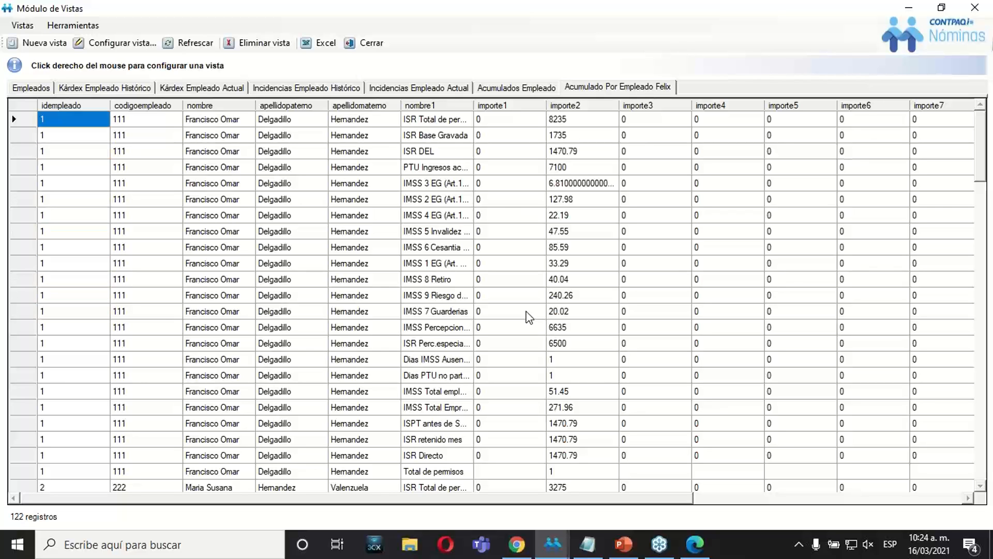
pyautogui.press('Right')
pyautogui.press('Right')
pyautogui.press('Right')
pyautogui.press('Right')
pyautogui.press('Right')
pyautogui.press('Right')
pyautogui.press('Right')
pyautogui.press('Right')
pyautogui.press('Right')
pyautogui.press('Right')
pyautogui.press('Right')
pyautogui.press('Right')
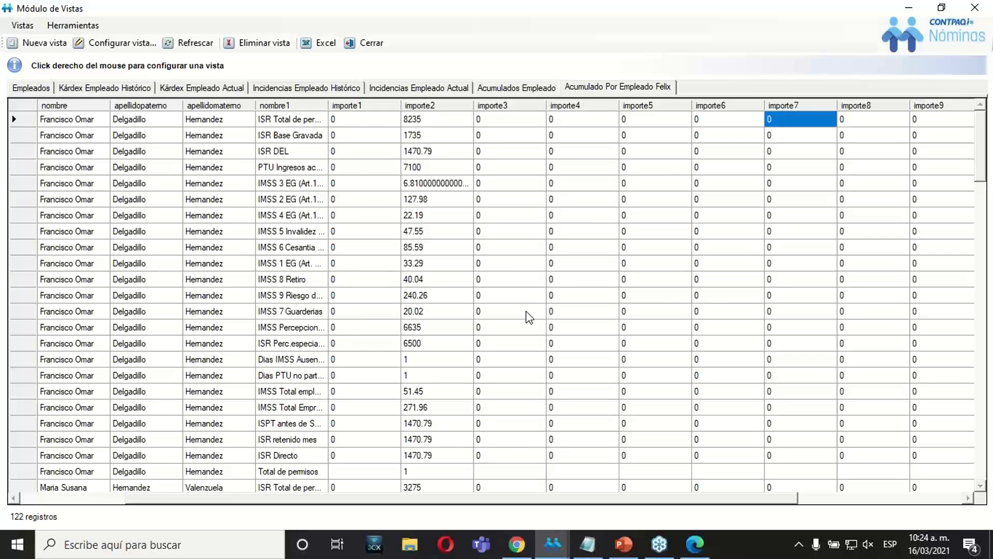
pyautogui.press('Left')
pyautogui.press('Left')
pyautogui.press('Left')
pyautogui.press('Left')
pyautogui.press('Left')
pyautogui.press('Left')
pyautogui.press('Left')
pyautogui.press('Left')
pyautogui.press('Left')
pyautogui.press('Left')
pyautogui.press('Left')
pyautogui.press('Left')
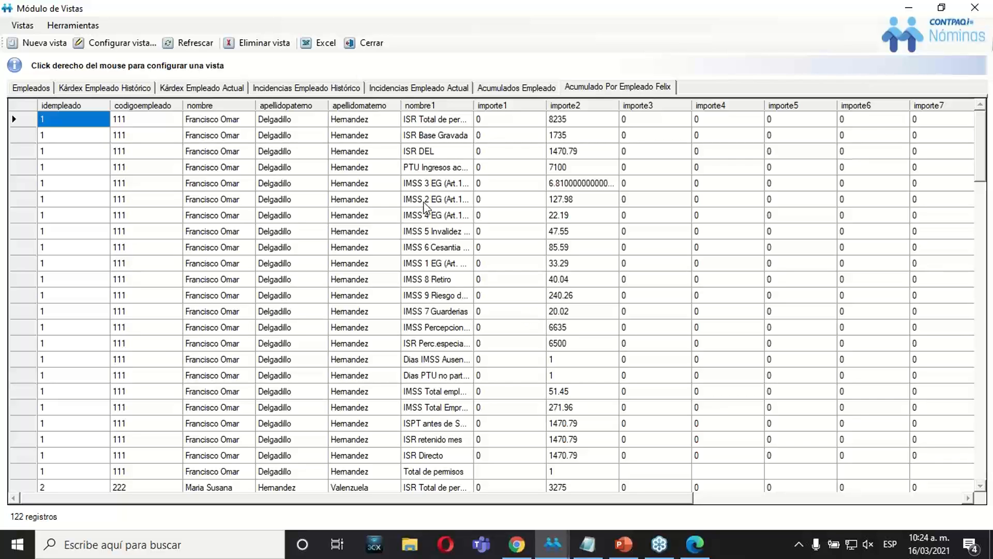
# Start exporting the view to Excel and choose Documentos > SESIONES WEB 2021 > CONTPAQI NÓMINAS as the destination folder.
pyautogui.click(324, 46)
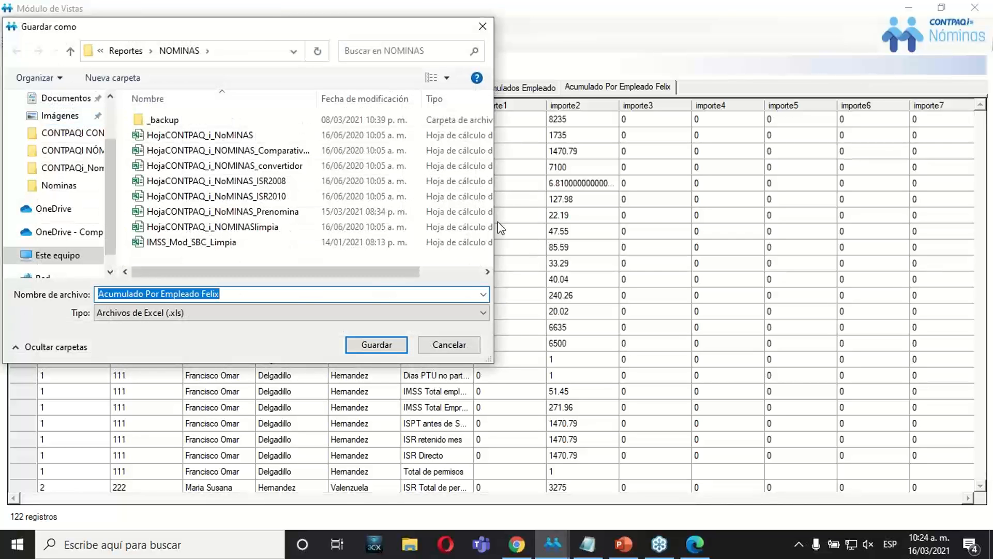
pyautogui.moveTo(280, 26); pyautogui.dragTo(425, 50)
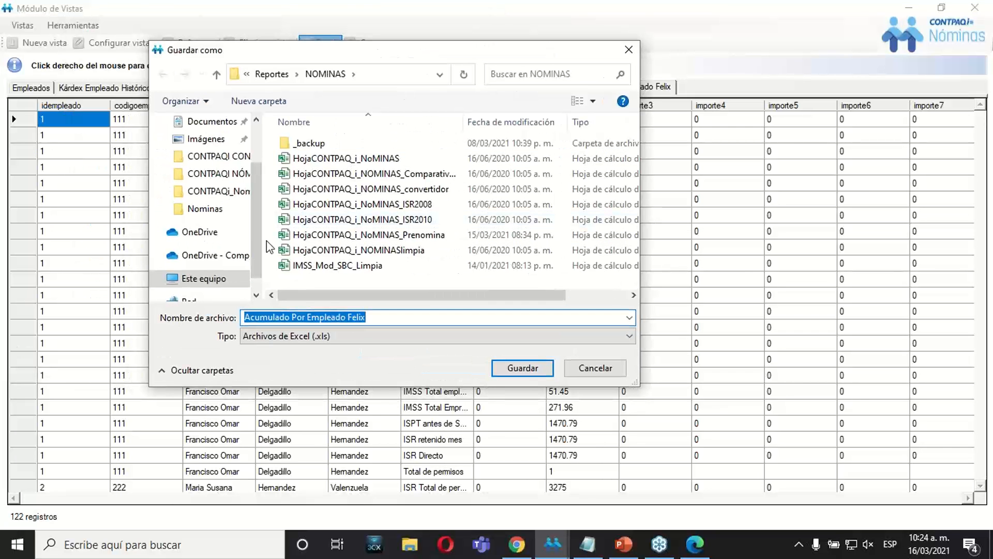
pyautogui.moveTo(256, 254); pyautogui.dragTo(255, 182)
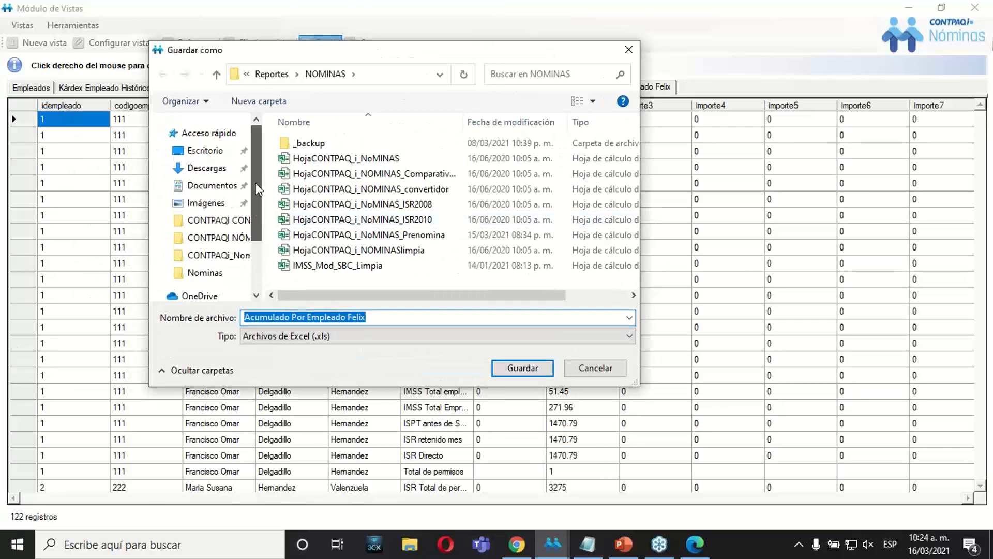
pyautogui.click(207, 185)
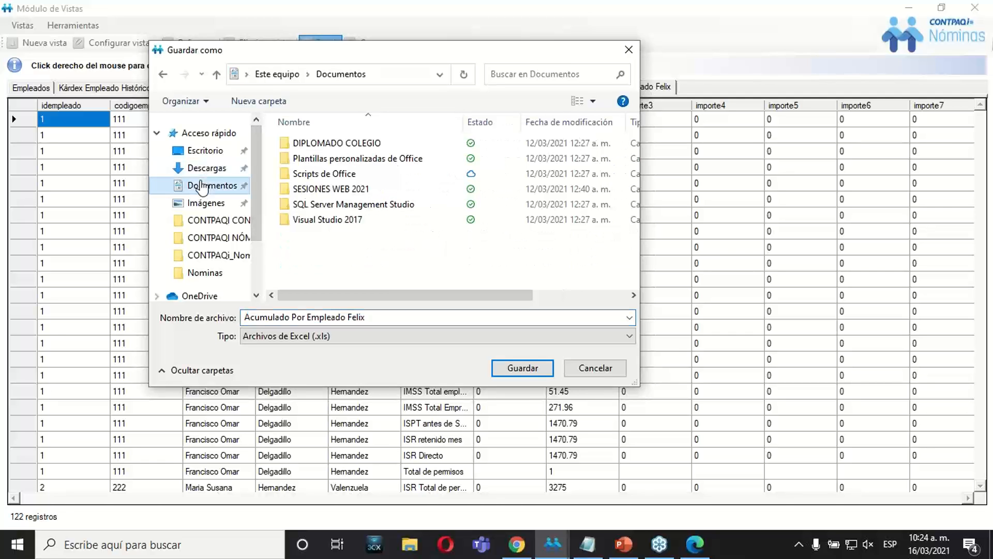
pyautogui.doubleClick(331, 188)
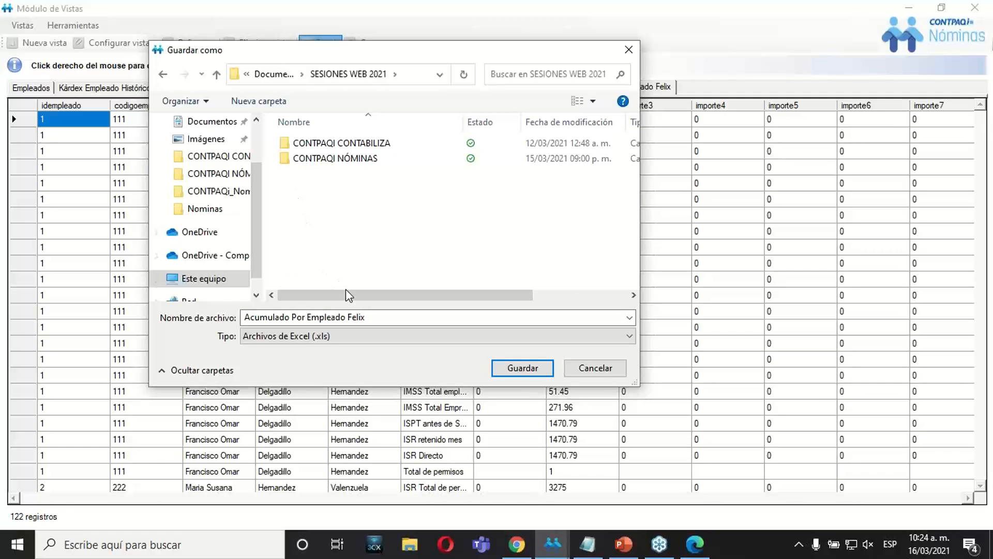
pyautogui.doubleClick(339, 161)
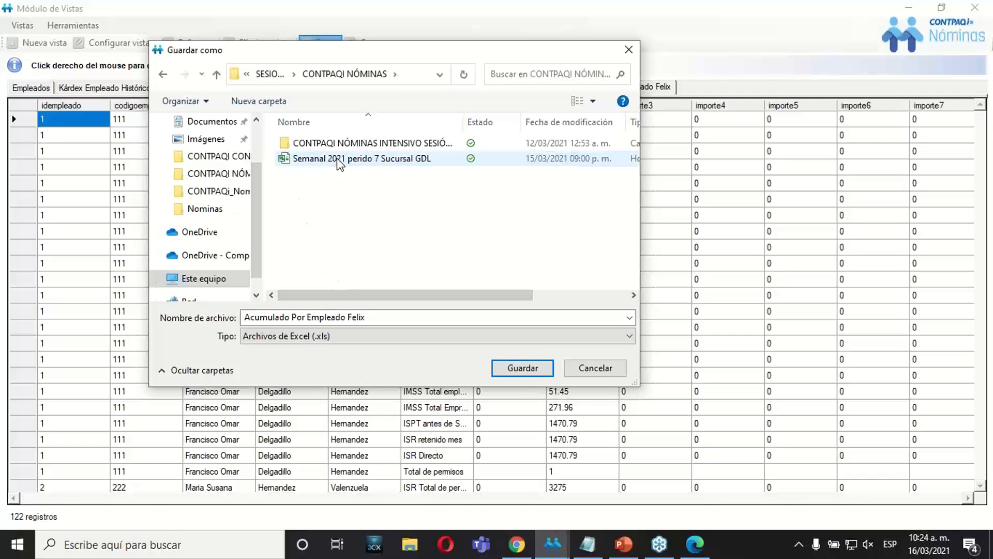
# Save the export as an .xls file under the suggested name and open it in Excel, accepting the format mismatch.
pyautogui.click(389, 318)
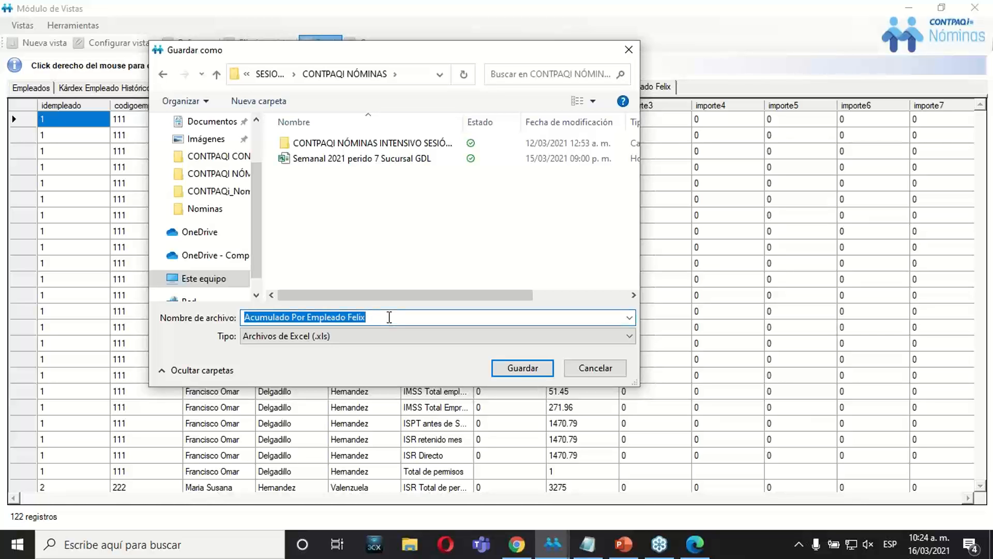
pyautogui.click(389, 317)
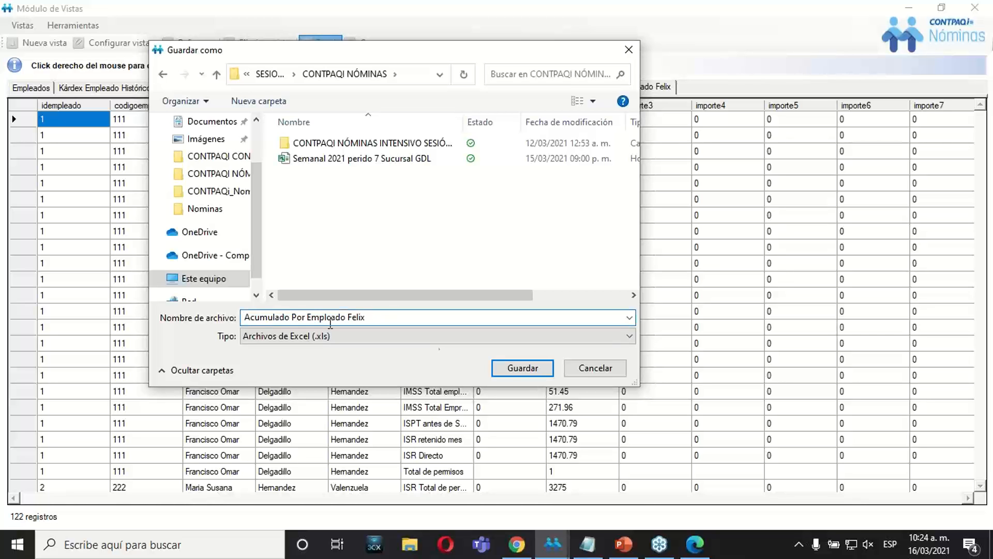
pyautogui.click(515, 368)
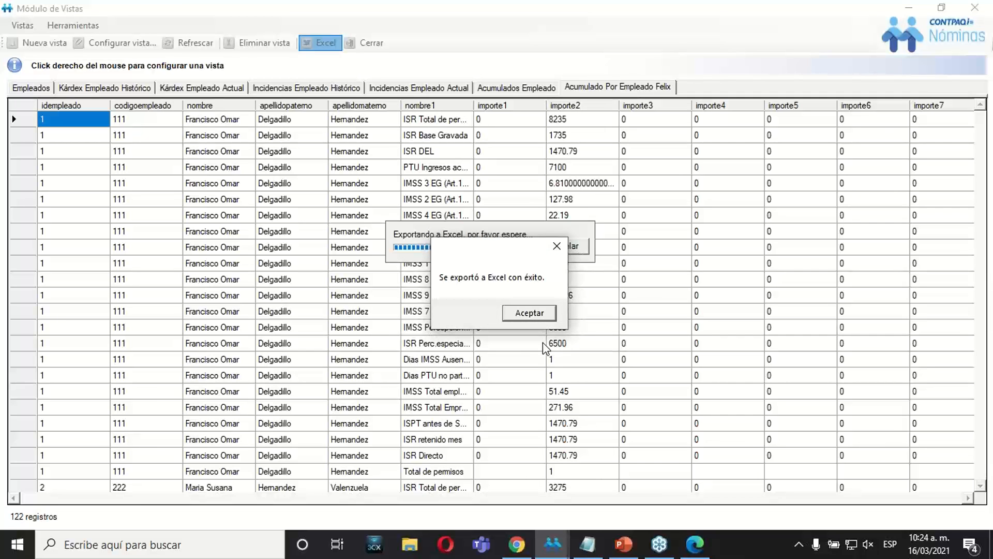
pyautogui.click(538, 319)
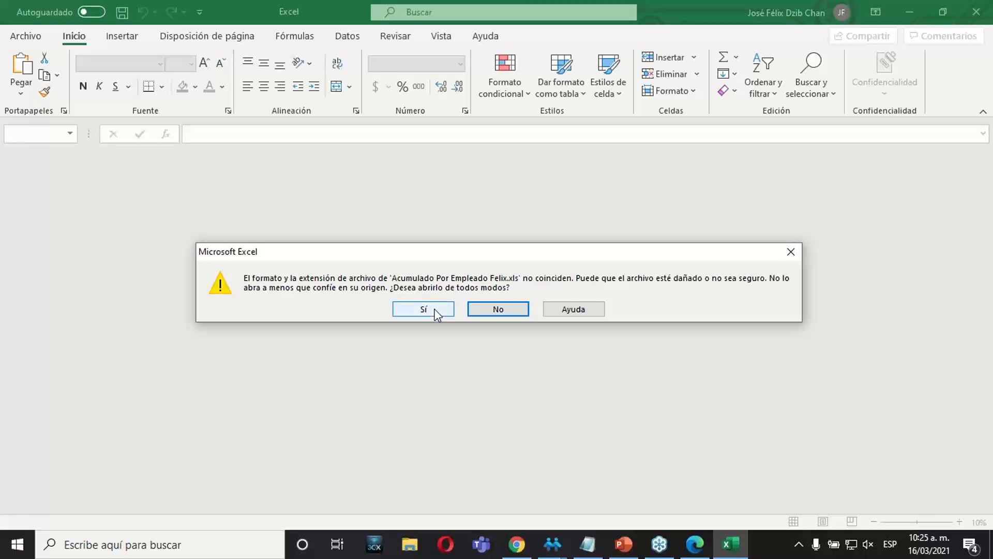
pyautogui.click(434, 312)
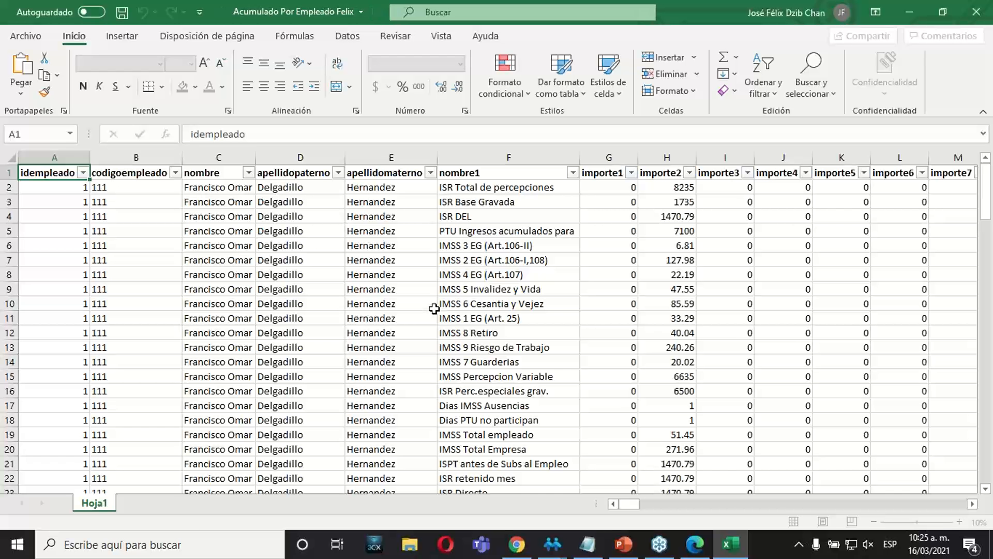
# Look over the exported columns from idempleado to importe12 in Hoja1 and return to cell A1.
pyautogui.click(431, 315)
pyautogui.press('Left')
pyautogui.press('Left')
pyautogui.press('Left')
pyautogui.press('Left')
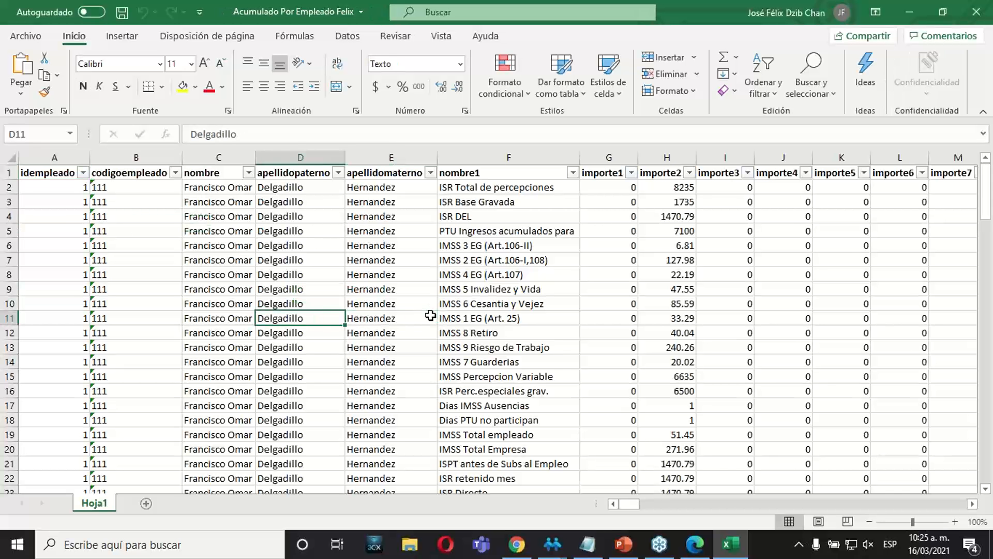
pyautogui.press('Right')
pyautogui.press('Right')
pyautogui.press('Right')
pyautogui.press('Right')
pyautogui.press('Right')
pyautogui.press('Right')
pyautogui.press('Right')
pyautogui.press('Right')
pyautogui.press('Right')
pyautogui.press('Right')
pyautogui.press('Right')
pyautogui.press('Right')
pyautogui.press('Right')
pyautogui.press('Right')
pyautogui.press('Right')
pyautogui.press('Right')
pyautogui.press('Right')
pyautogui.press('Right')
pyautogui.press('Right')
pyautogui.press('Right')
pyautogui.press('Right')
pyautogui.press('Right')
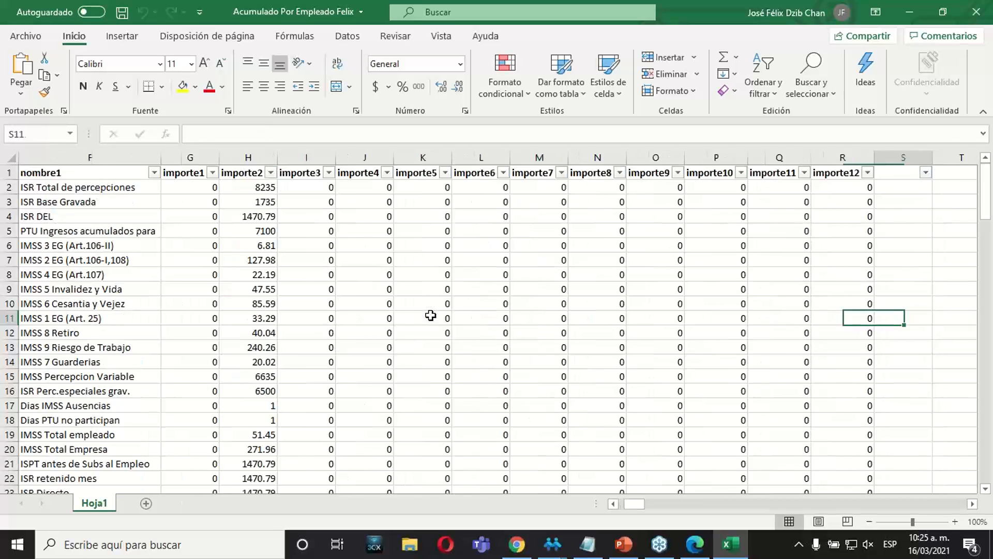
pyautogui.press('Left')
pyautogui.press('Left')
pyautogui.press('Left')
pyautogui.press('Left')
pyautogui.press('Left')
pyautogui.press('Left')
pyautogui.press('Left')
pyautogui.press('Left')
pyautogui.press('Left')
pyautogui.press('Left')
pyautogui.press('Left')
pyautogui.press('Left')
pyautogui.press('Left')
pyautogui.press('Left')
pyautogui.press('Left')
pyautogui.press('Left')
pyautogui.press('Left')
pyautogui.press('Left')
pyautogui.press('Left')
pyautogui.press('Left')
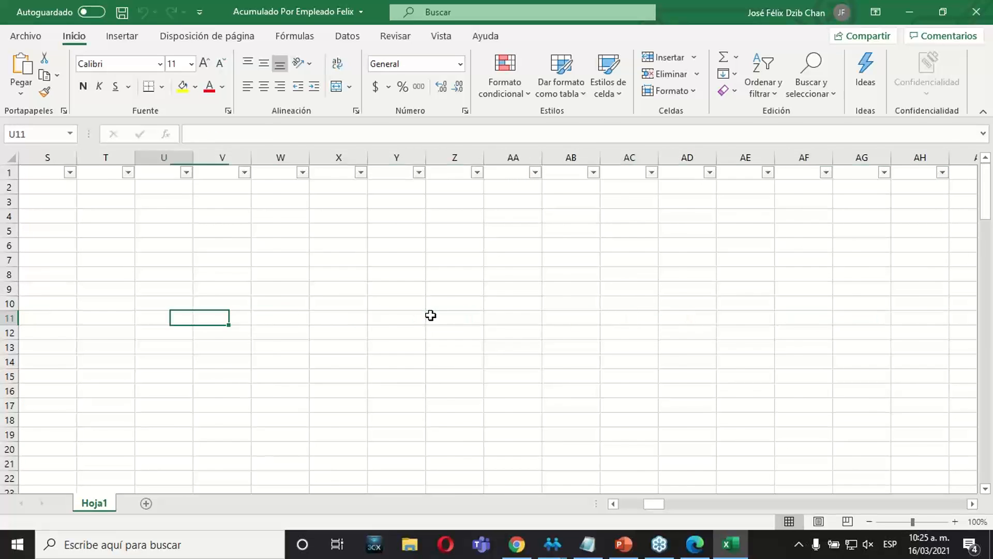
pyautogui.press('Up')
pyautogui.press('Up')
pyautogui.press('Up')
pyautogui.press('Up')
pyautogui.press('Up')
pyautogui.press('Up')
pyautogui.press('Up')
pyautogui.press('Up')
pyautogui.press('Up')
pyautogui.press('Up')
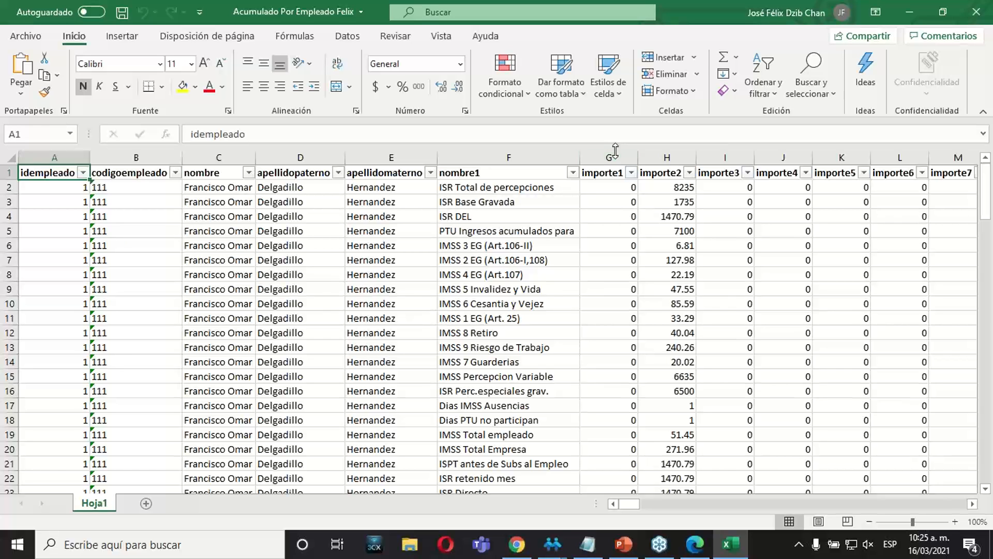
# Filter the nombre1 column to show only Dias PTU no participan.
pyautogui.click(572, 172)
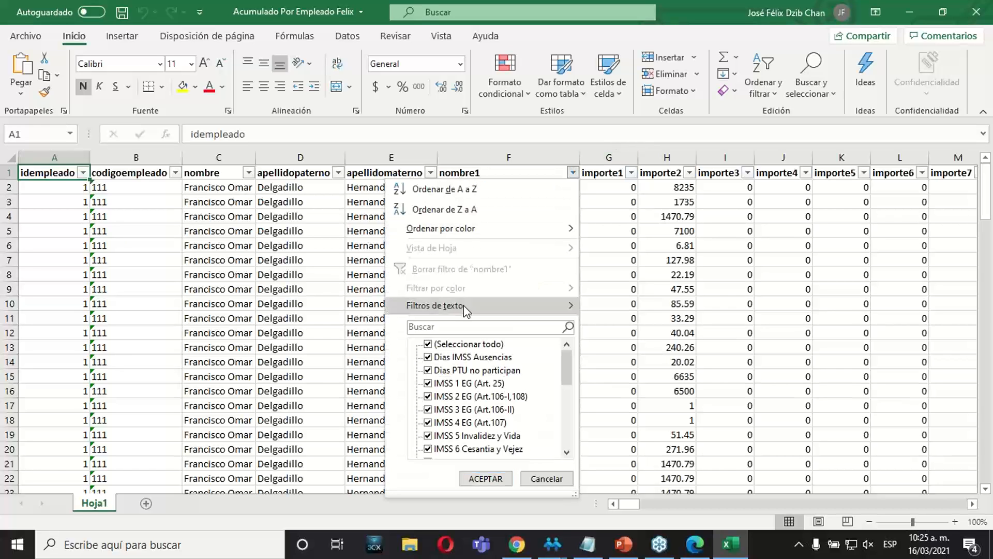
pyautogui.click(427, 344)
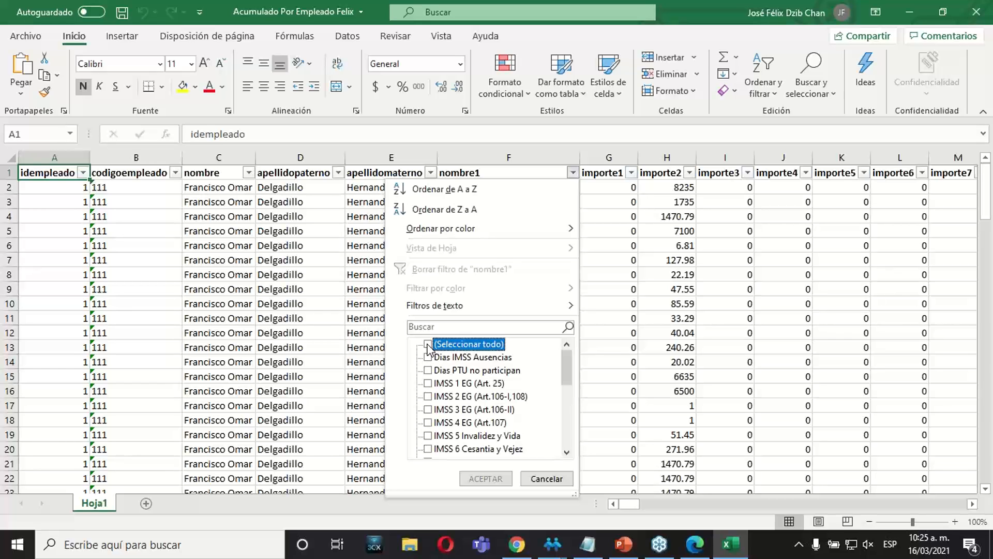
pyautogui.click(428, 370)
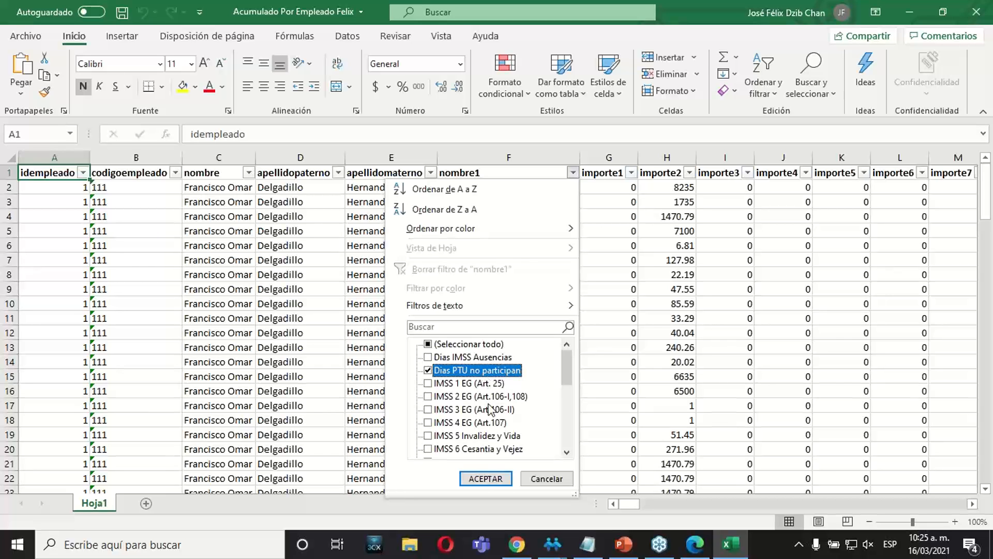
pyautogui.click(485, 478)
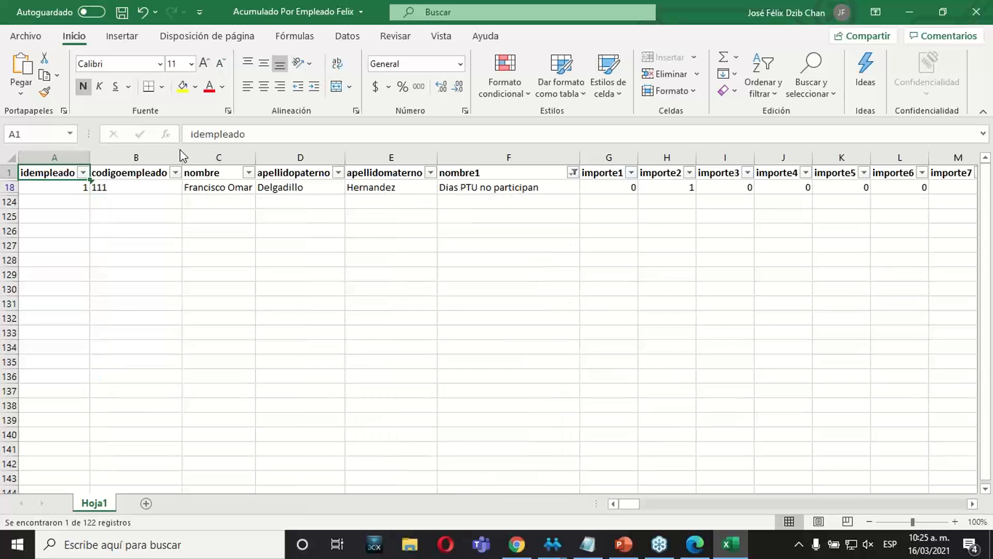
# Examine the filtered record's employee data, nombre1 concept and monthly amounts from importe1 through importe12.
pyautogui.click(195, 184)
pyautogui.press('Right')
pyautogui.press('Right')
pyautogui.press('Right')
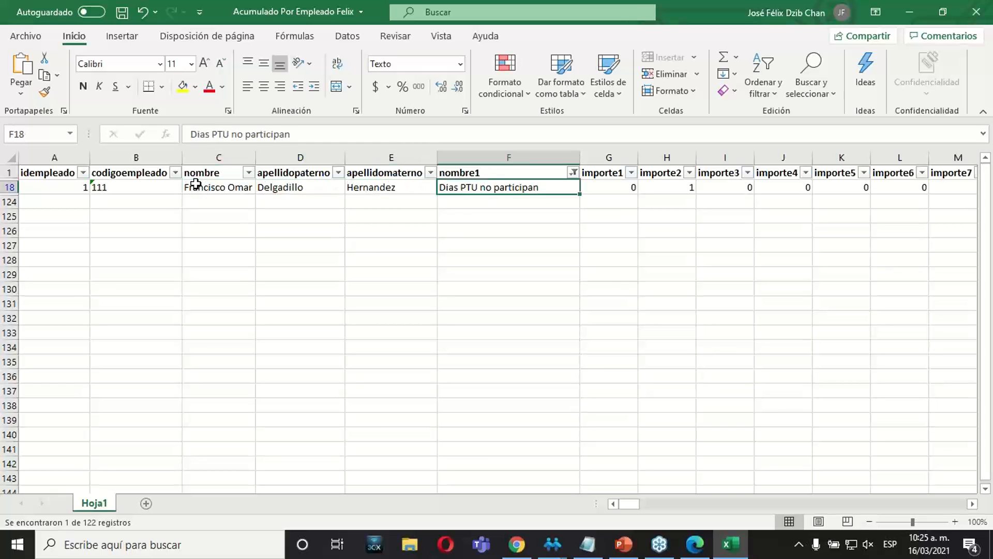
pyautogui.press('Left')
pyautogui.press('Left')
pyautogui.press('Left')
pyautogui.press('Left')
pyautogui.press('Left')
pyautogui.press('Right')
pyautogui.press('Right')
pyautogui.press('Right')
pyautogui.press('Right')
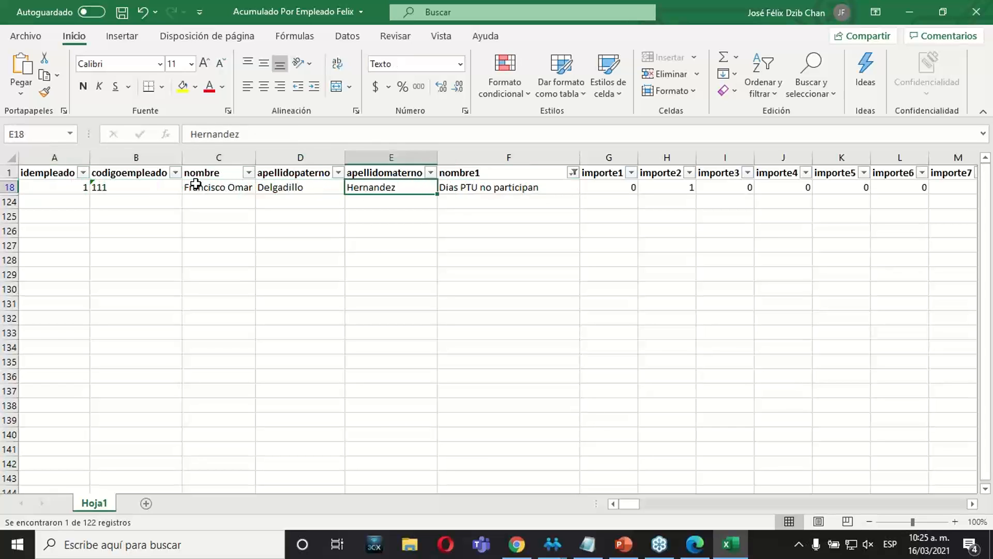
pyautogui.press('Right')
pyautogui.press('Right')
pyautogui.press('Right')
pyautogui.press('Right')
pyautogui.press('Left')
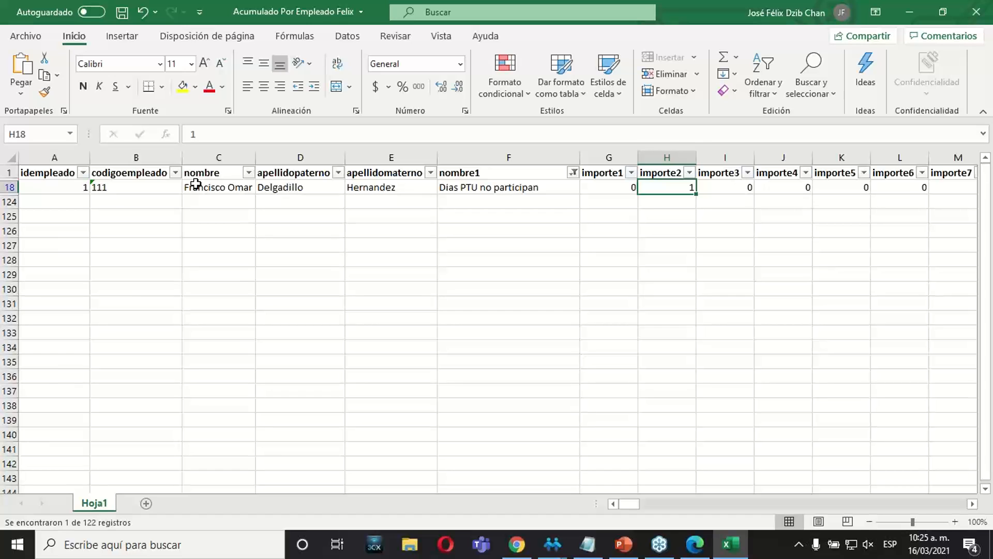
pyautogui.press('Right')
pyautogui.press('Left')
pyautogui.press('Left')
pyautogui.press('Left')
pyautogui.press('Left')
pyautogui.press('Left')
pyautogui.press('Left')
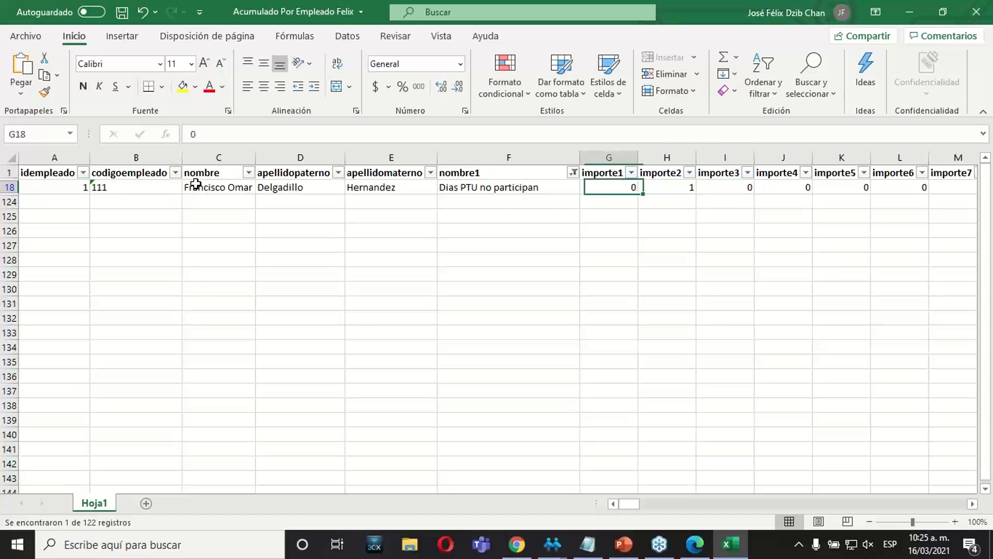
pyautogui.press('Left')
pyautogui.press('Left')
pyautogui.press('Right')
pyautogui.press('Right')
pyautogui.press('Right')
pyautogui.press('Right')
pyautogui.press('Right')
pyautogui.press('Right')
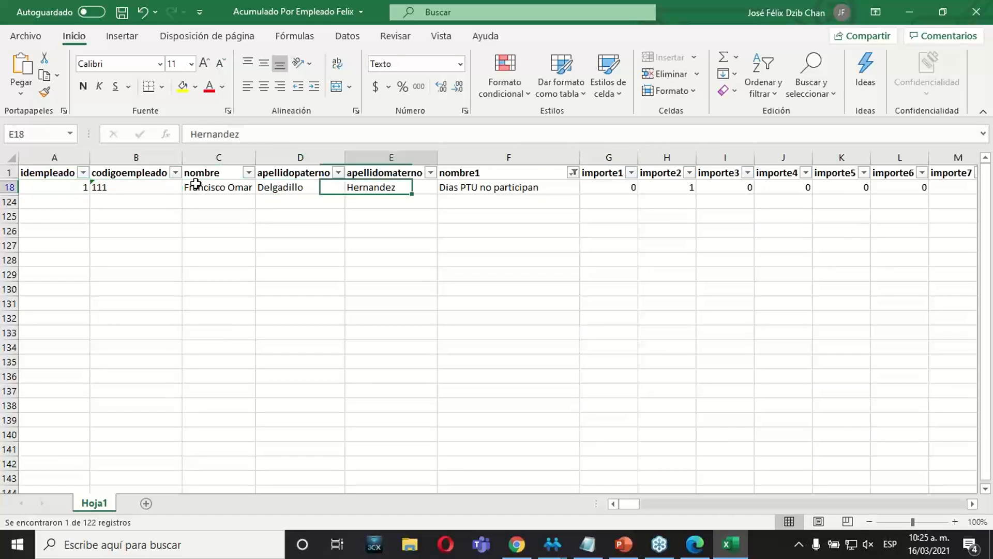
pyautogui.press('Right')
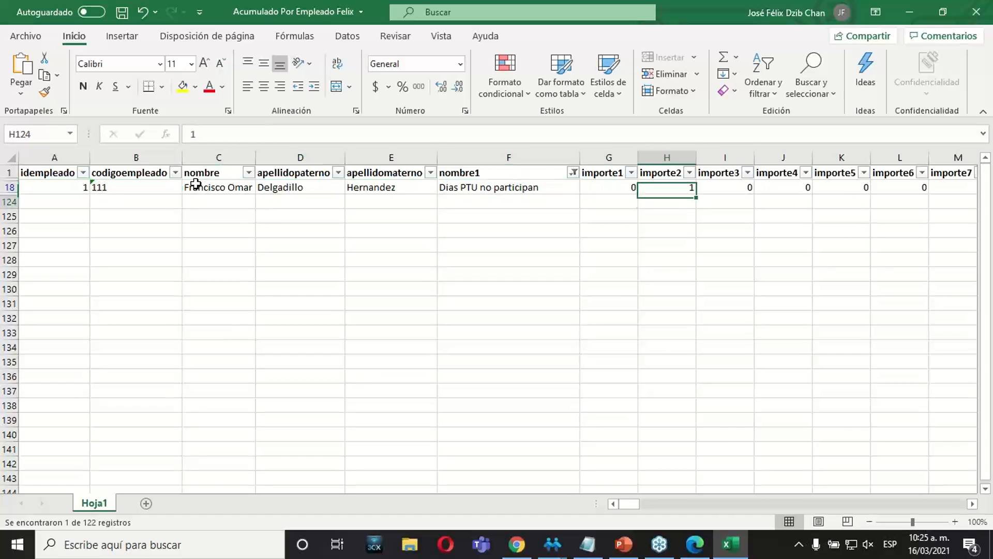
pyautogui.press('Right')
pyautogui.press('Right')
pyautogui.press('Right')
pyautogui.press('Right')
pyautogui.press('Right')
pyautogui.press('Right')
pyautogui.press('Right')
pyautogui.press('Right')
pyautogui.press('Right')
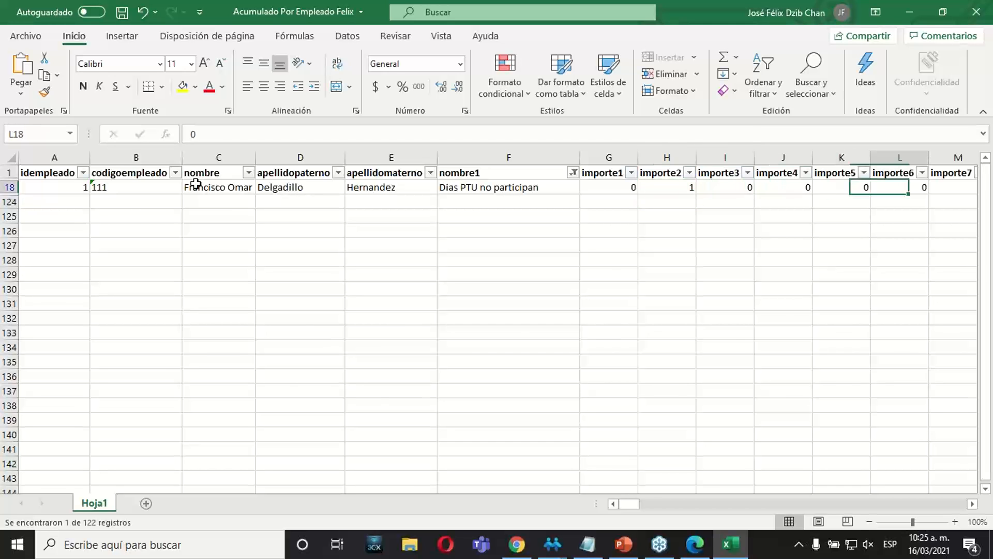
# Recheck the filtered row from idempleado through nombre1 and its importe2 amount.
pyautogui.press('Right')
pyautogui.press('Right')
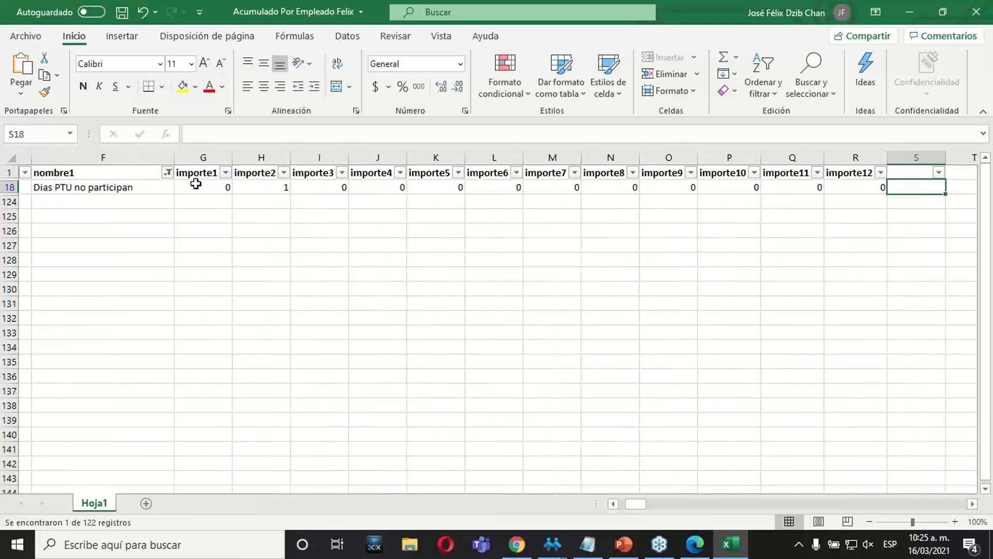
pyautogui.press('Left')
pyautogui.press('Left')
pyautogui.press('Home')
pyautogui.press('Left')
pyautogui.press('Left')
pyautogui.press('Right')
pyautogui.press('Right')
pyautogui.press('Right')
pyautogui.press('Right')
pyautogui.press('Right')
pyautogui.press('Right')
pyautogui.press('Right')
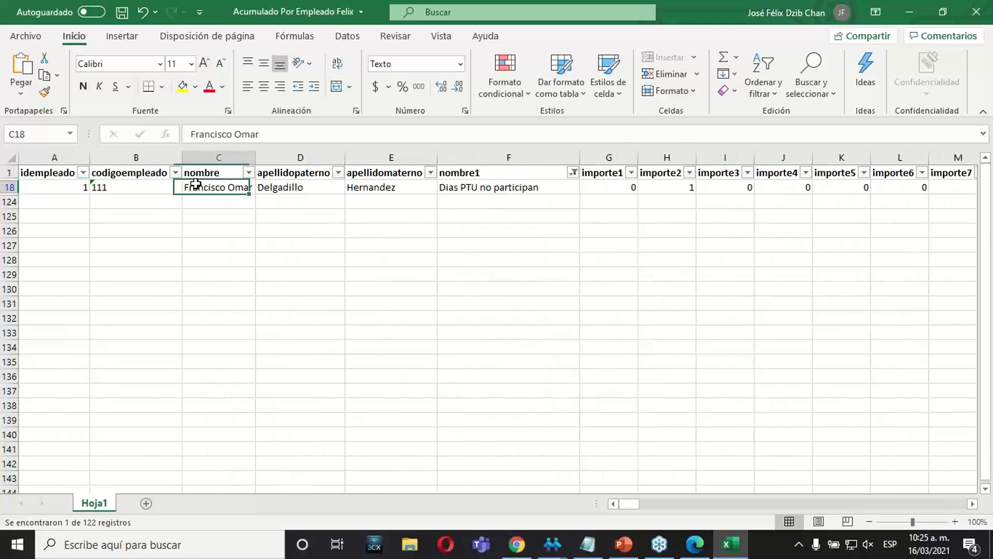
pyautogui.press('Up')
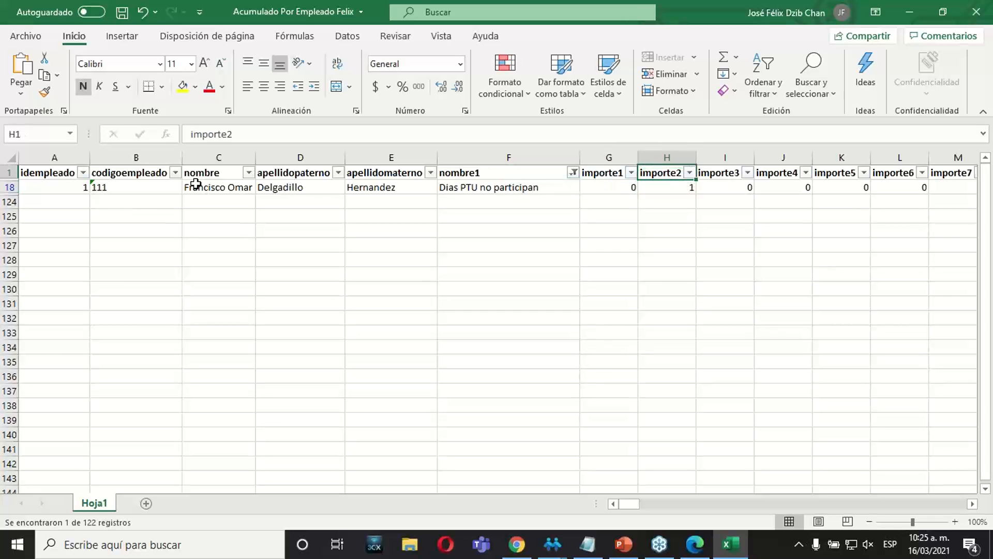
pyautogui.press('Down')
# Close the exported workbook without saving the changes.
pyautogui.click(359, 309)
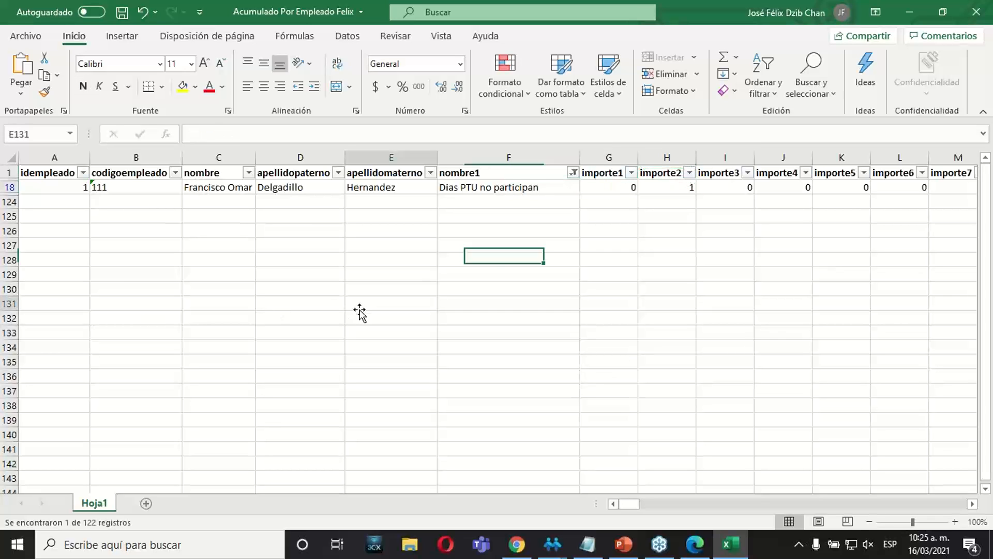
pyautogui.click(976, 19)
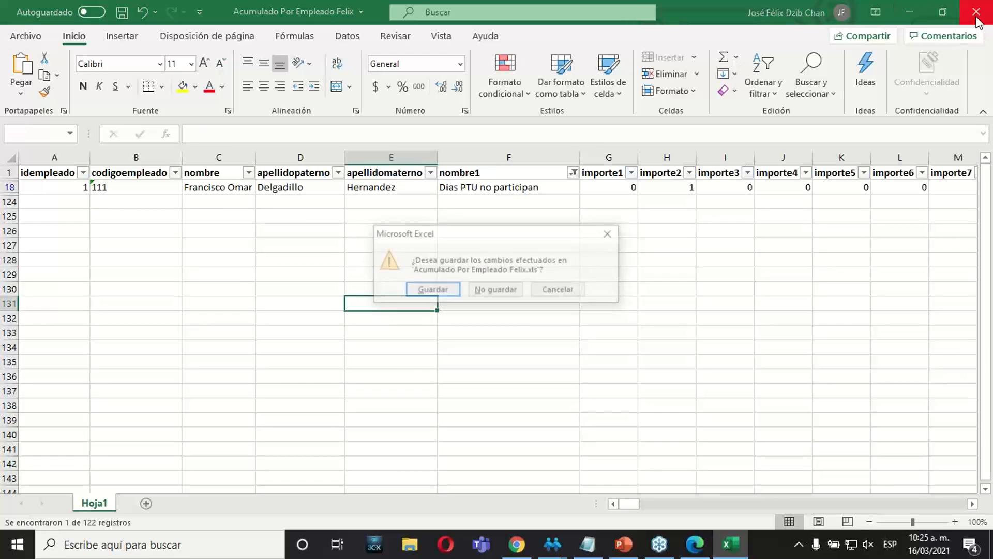
pyautogui.click(495, 291)
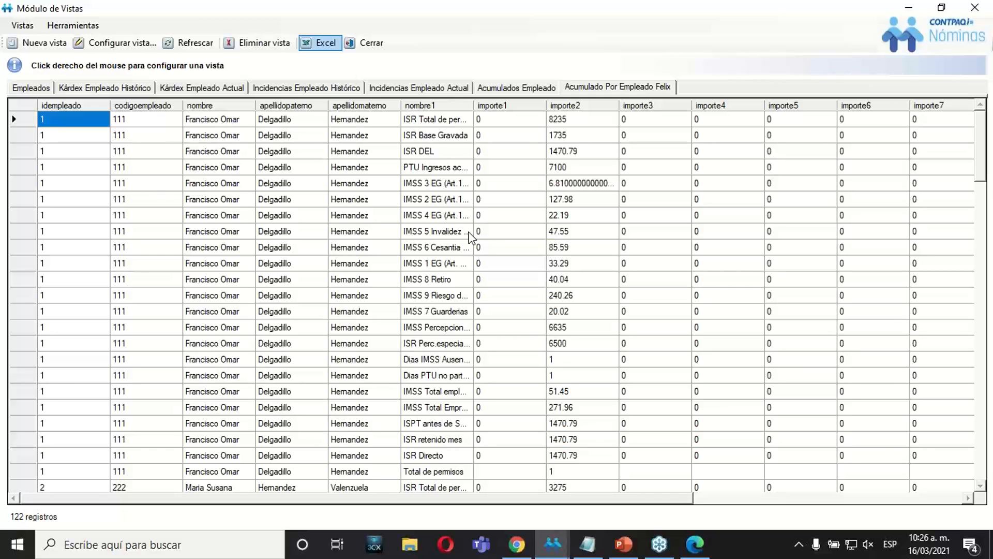
# Open the configuration of the accumulated-per-employee view and examine the tables behind its employee and importe fields.
pyautogui.click(122, 48)
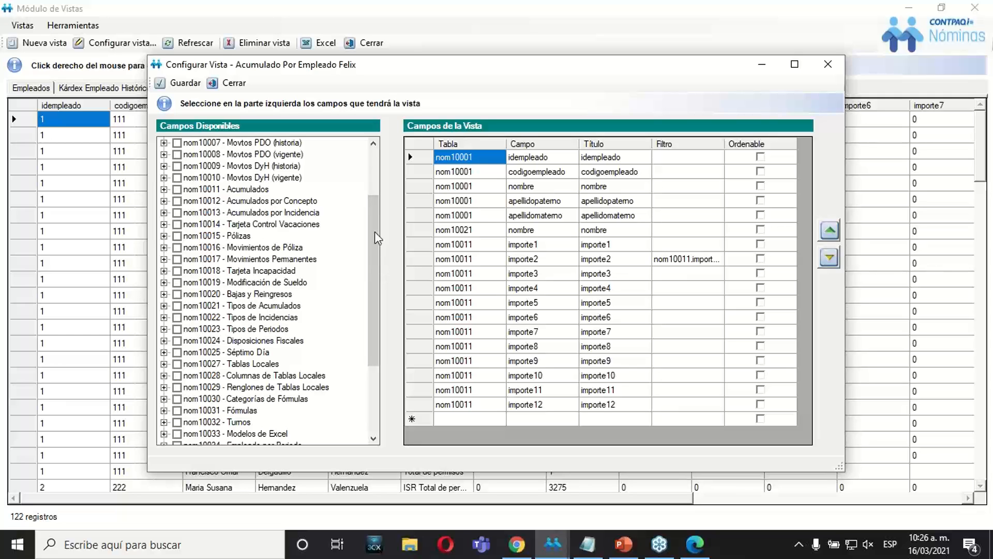
pyautogui.click(460, 187)
pyautogui.click(471, 245)
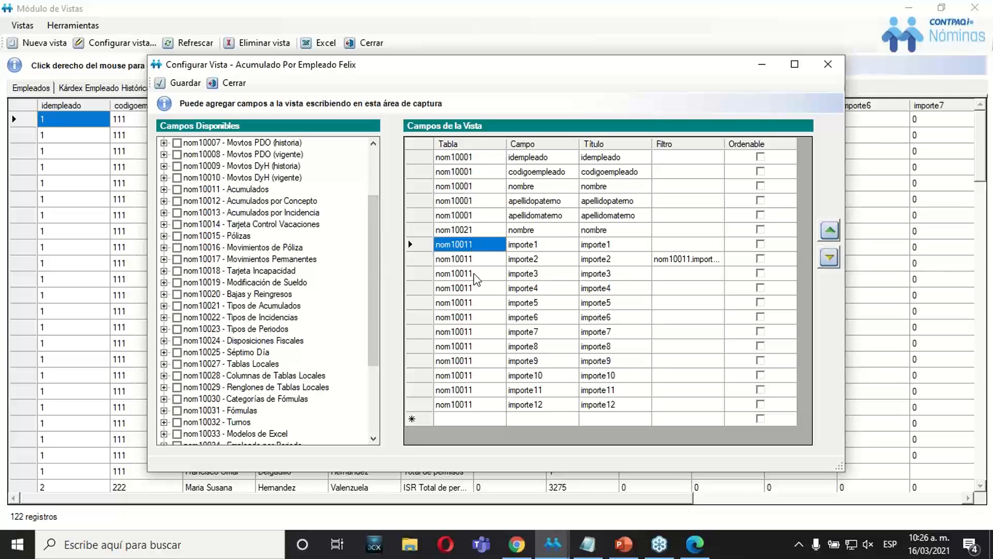
pyautogui.click(474, 274)
pyautogui.click(537, 300)
pyautogui.click(487, 274)
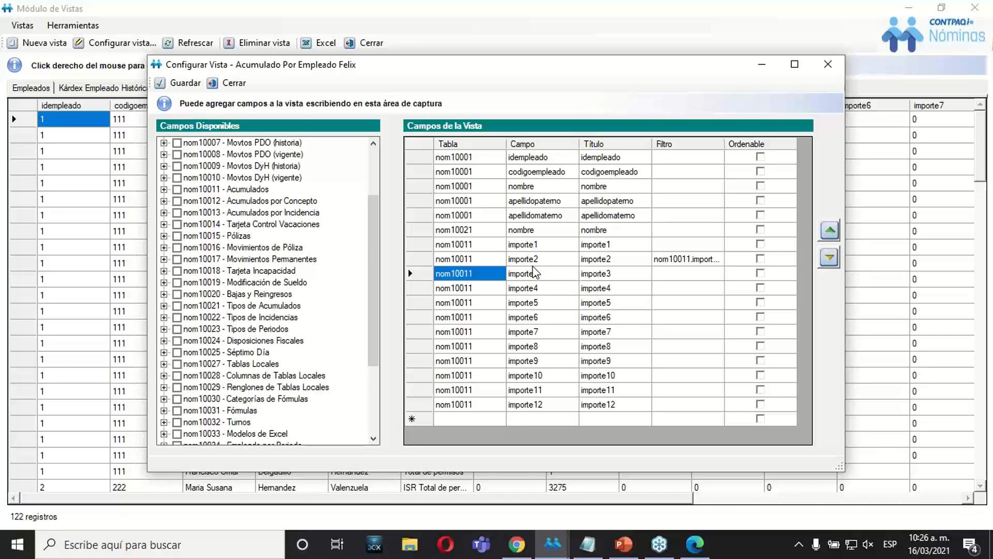
# Compare how the view's fields draw on tables nom10001, nom10021 and nom10011, and close the configuration without saving.
pyautogui.click(469, 188)
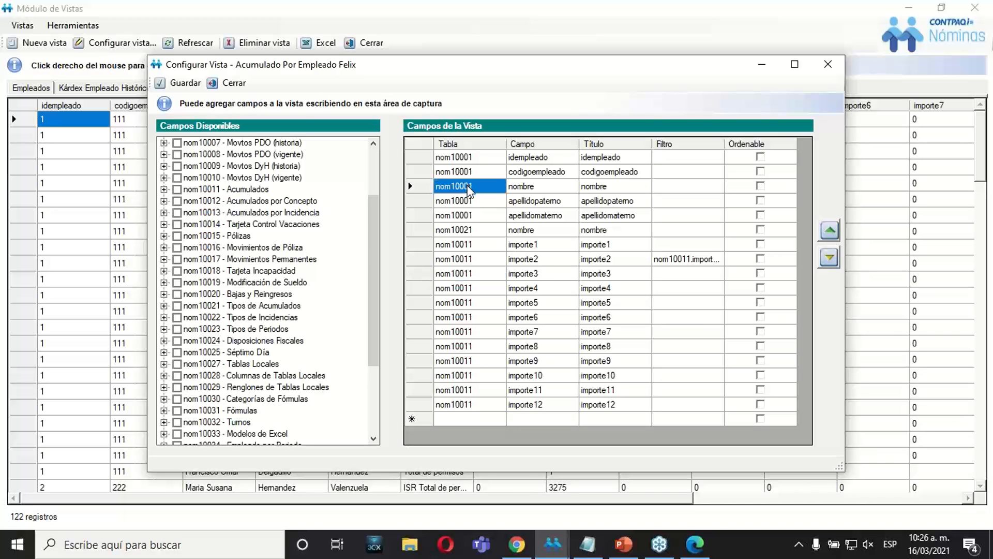
pyautogui.click(463, 230)
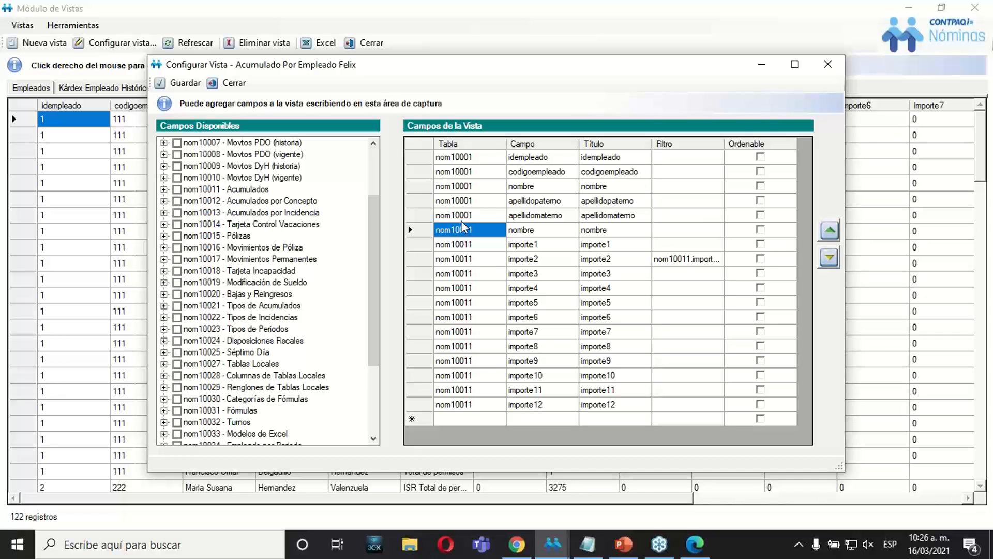
pyautogui.click(464, 218)
pyautogui.click(458, 277)
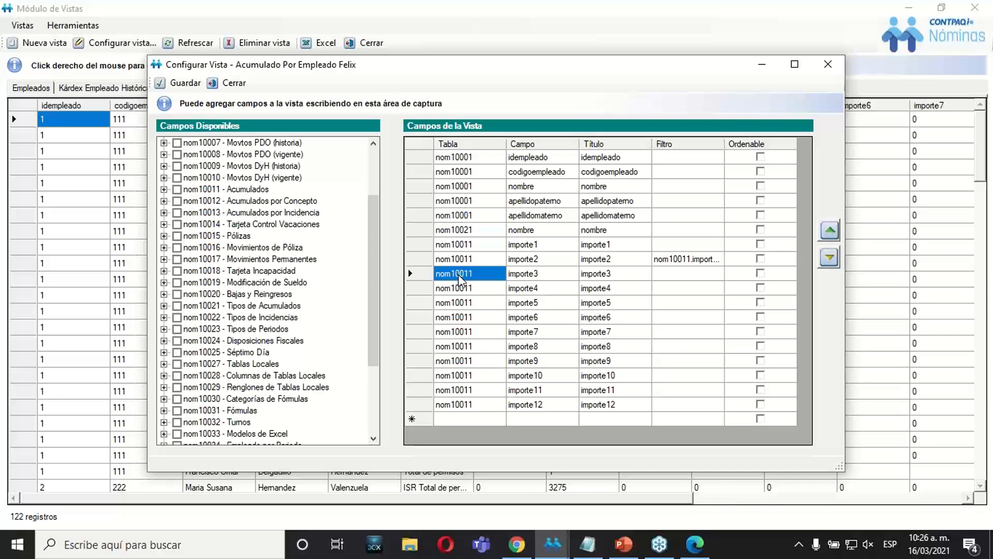
pyautogui.click(463, 216)
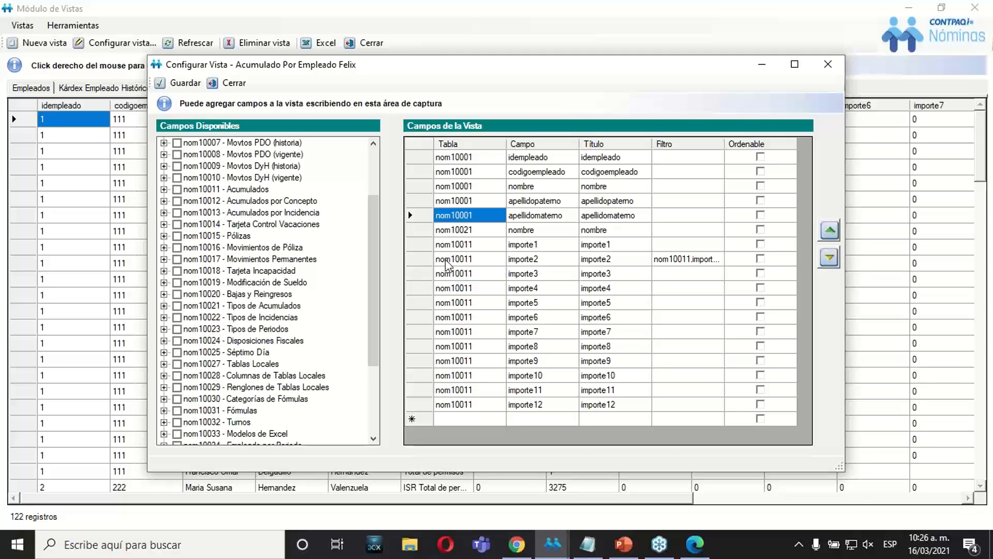
pyautogui.click(445, 263)
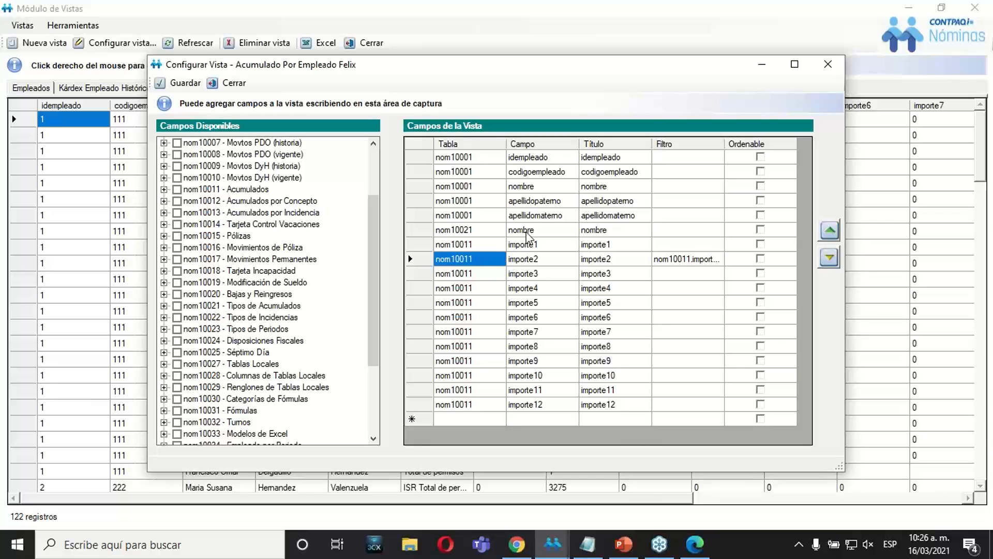
pyautogui.click(491, 235)
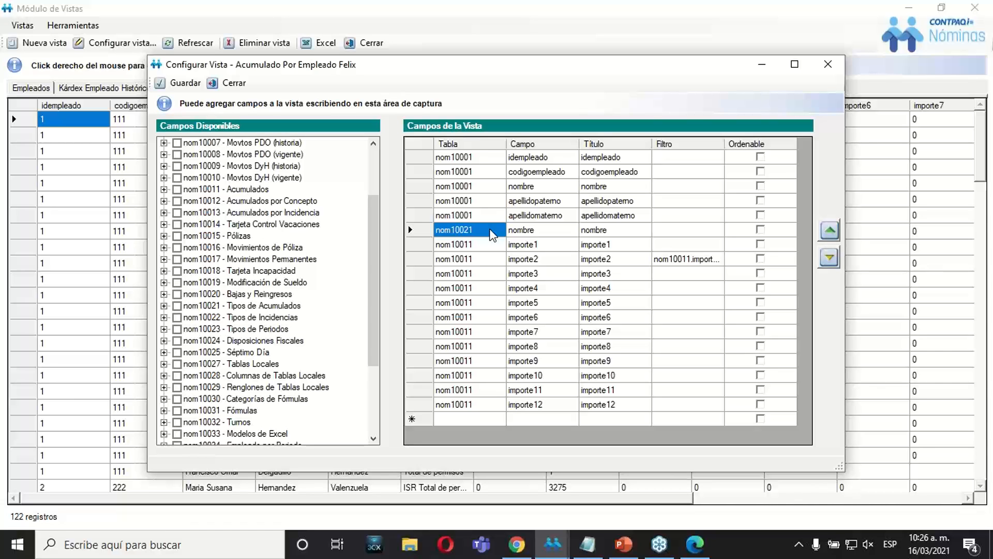
pyautogui.click(484, 274)
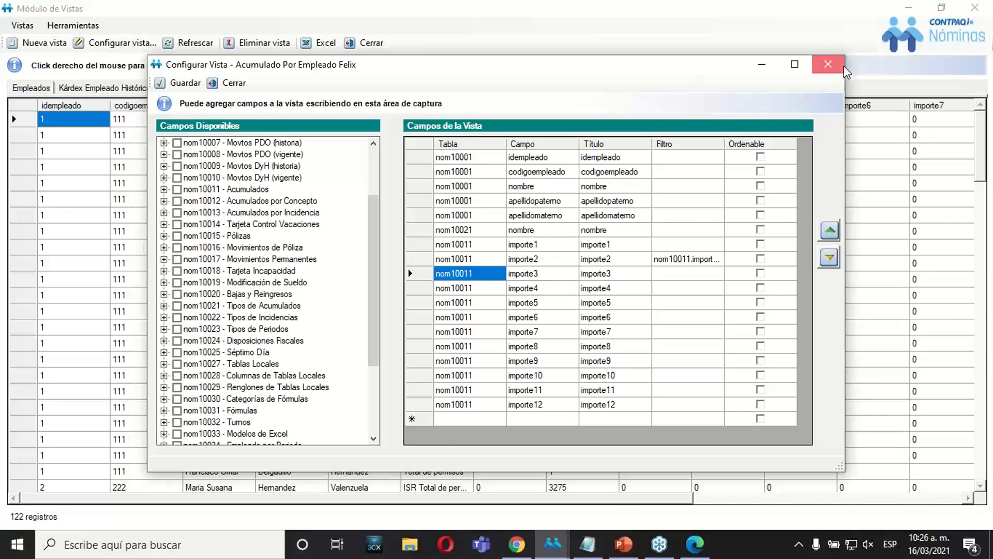
pyautogui.click(830, 65)
# Switch to the PowerPoint presentation and consult slide 6, Vistas, for the location of the database structure document.
pyautogui.click(643, 548)
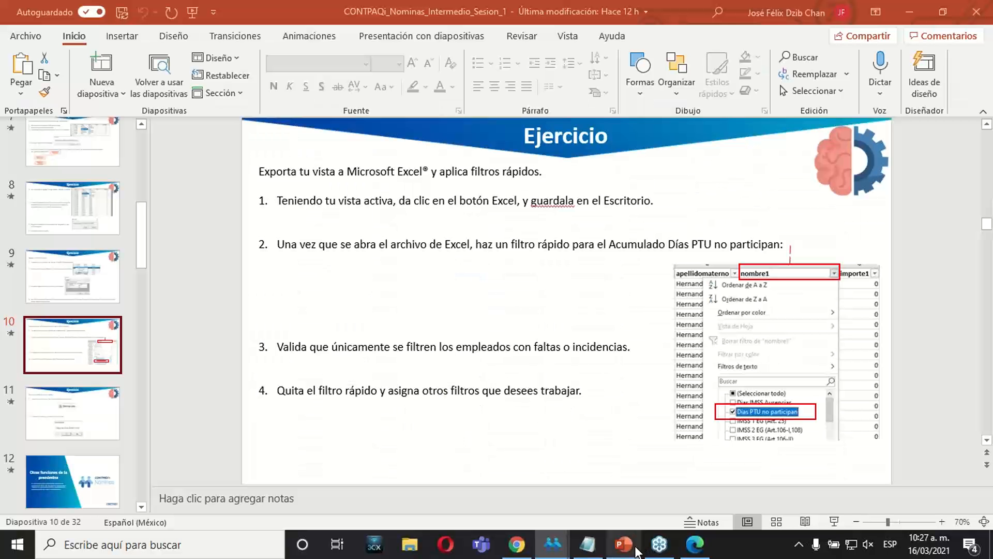
pyautogui.click(91, 212)
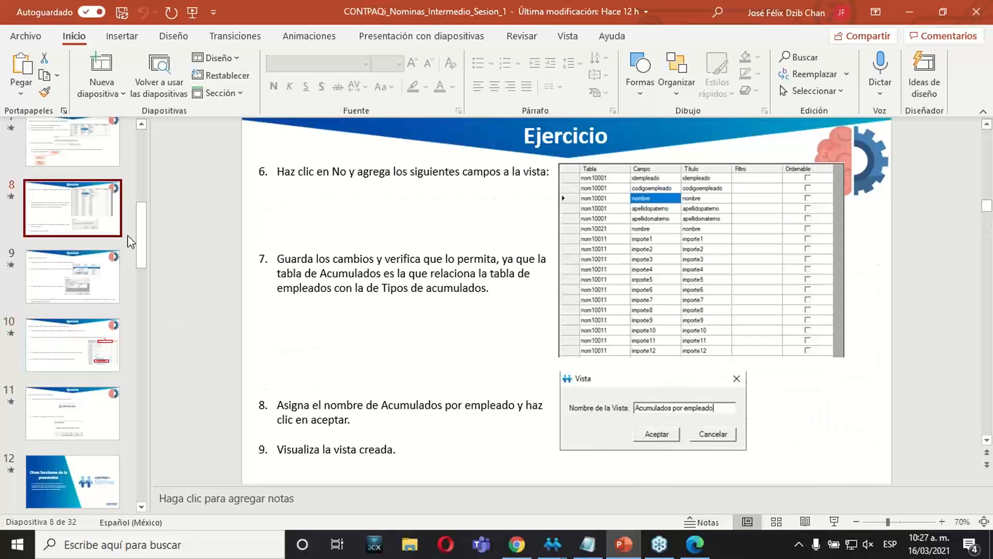
pyautogui.moveTo(139, 239); pyautogui.dragTo(139, 204)
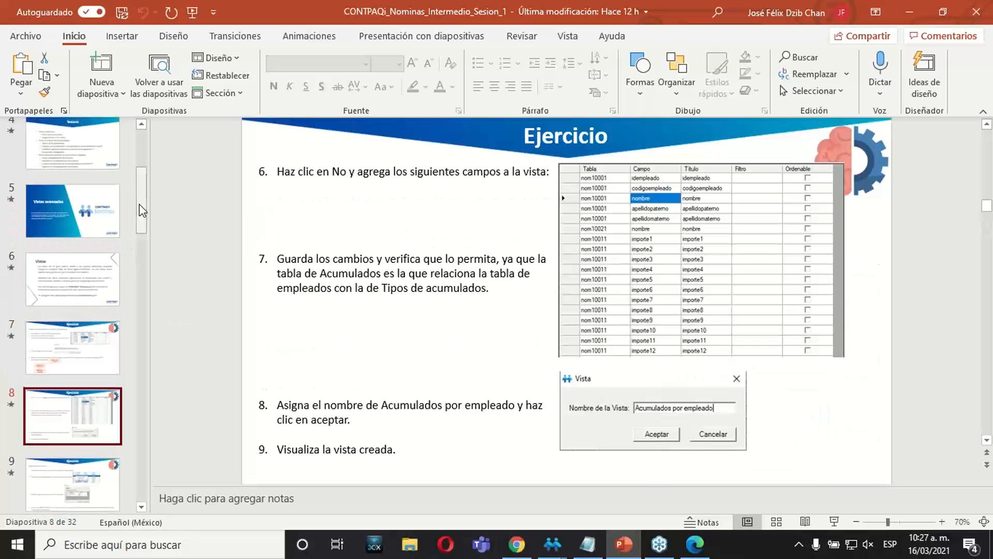
pyautogui.click(94, 283)
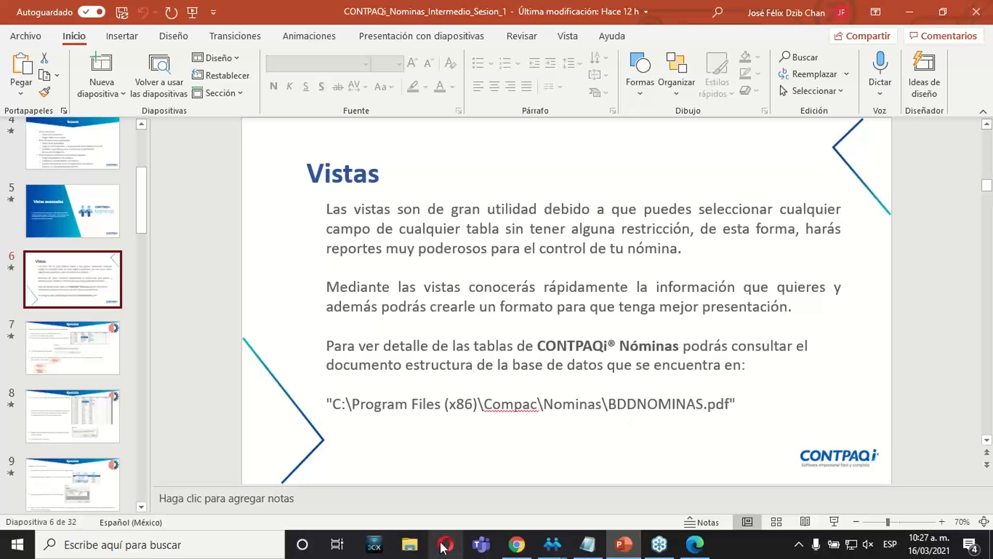
# Switch to File Explorer and open the folder C:\Archivos de programa (x86)\Compac\Nominas.
pyautogui.click(410, 549)
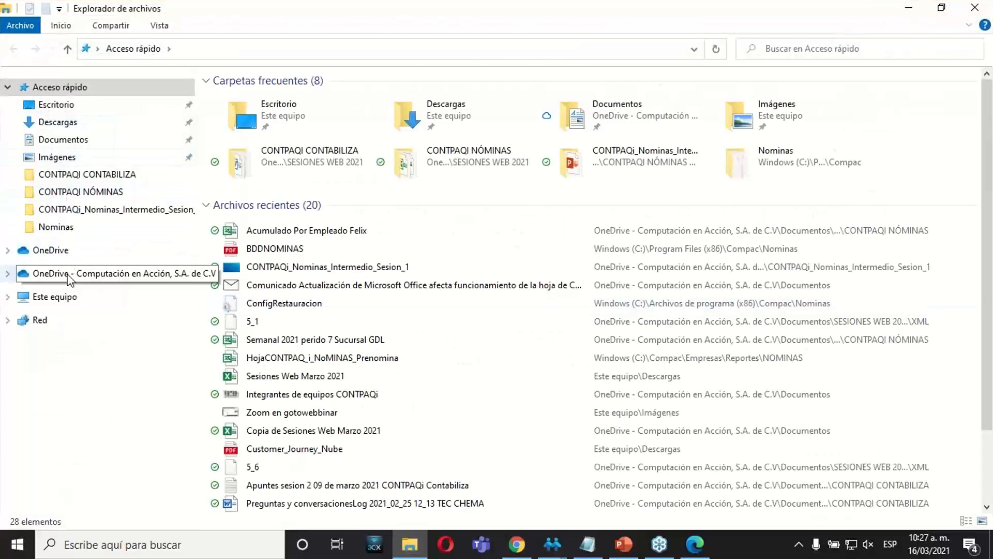
pyautogui.click(67, 300)
pyautogui.click(328, 273)
pyautogui.doubleClick(327, 271)
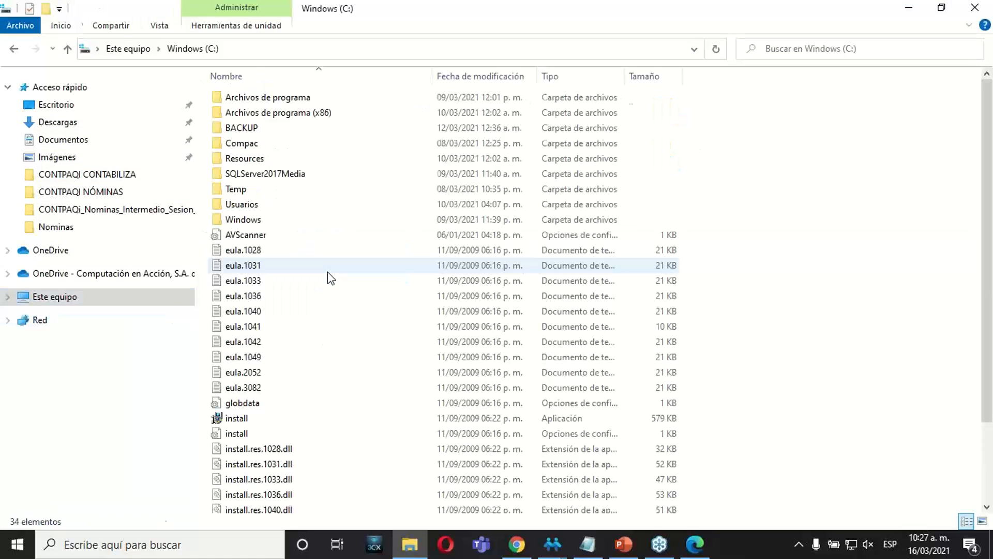
pyautogui.click(320, 113)
pyautogui.doubleClick(319, 113)
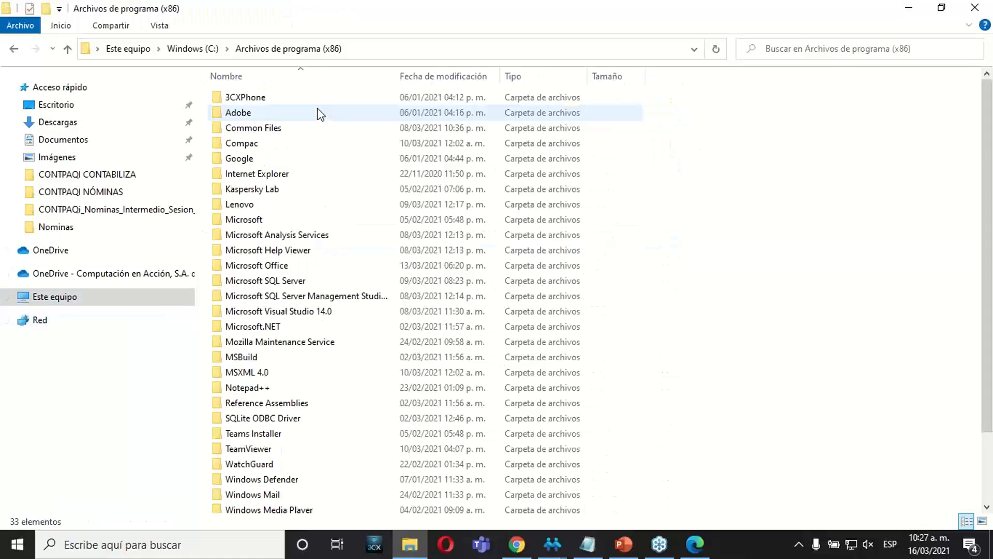
pyautogui.doubleClick(254, 143)
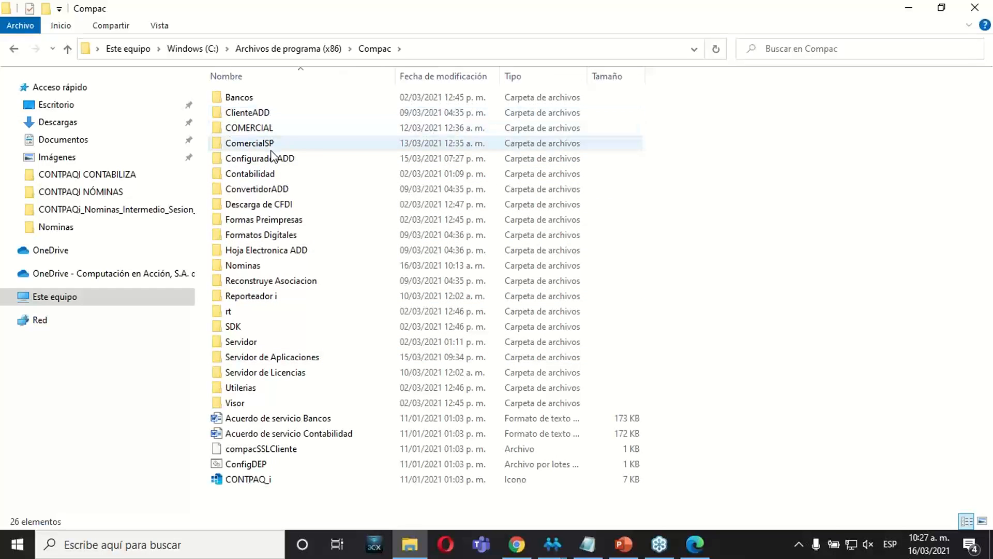
pyautogui.doubleClick(257, 267)
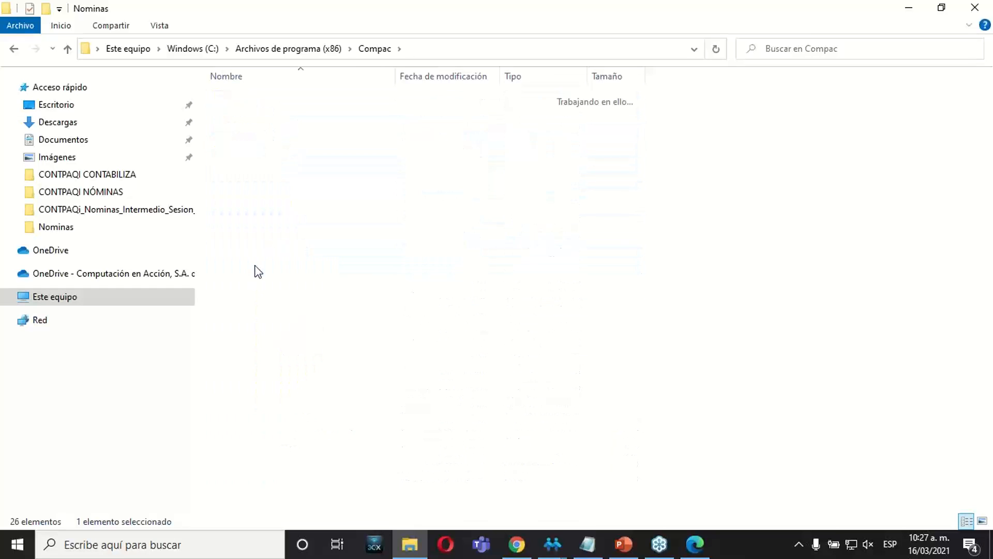
# Sort the Nominas folder by file type, locate the BDDNOMINAS PDF and open it.
pyautogui.click(519, 78)
pyautogui.click(277, 206)
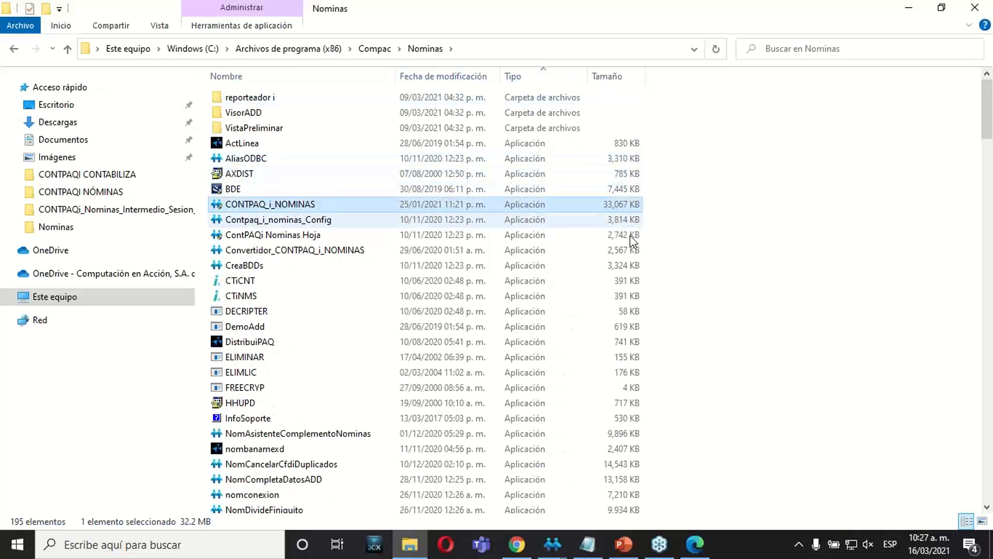
pyautogui.press('Down')
pyautogui.press('Down')
pyautogui.press('Down')
pyautogui.press('Down')
pyautogui.press('Down')
pyautogui.press('Down')
pyautogui.press('Down')
pyautogui.press('Down')
pyautogui.press('Down')
pyautogui.press('Down')
pyautogui.press('Down')
pyautogui.press('Down')
pyautogui.press('Down')
pyautogui.press('Down')
pyautogui.press('Down')
pyautogui.press('Down')
pyautogui.press('Down')
pyautogui.press('Down')
pyautogui.press('Down')
pyautogui.press('Down')
pyautogui.press('Down')
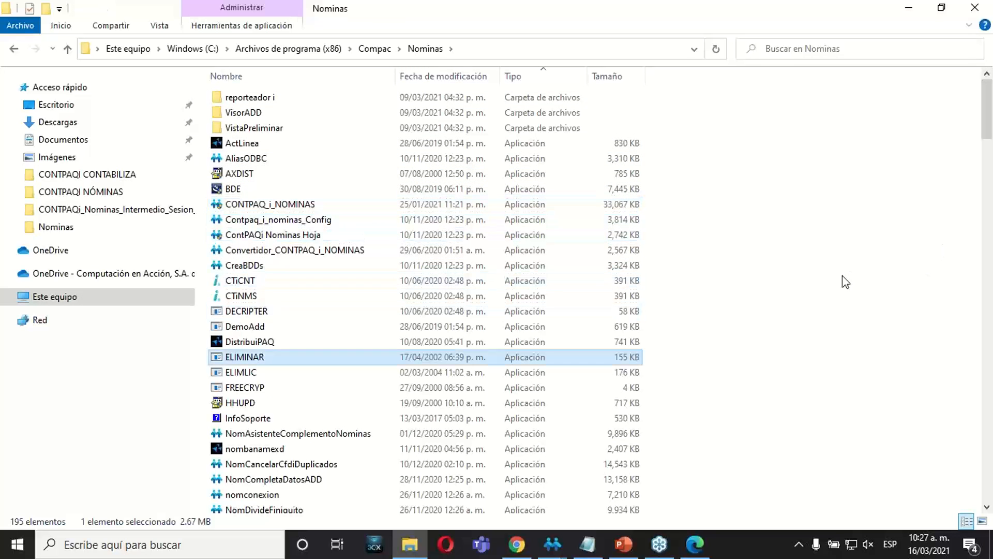
pyautogui.press('Down')
pyautogui.press('Down')
pyautogui.press('Down')
pyautogui.press('Down')
pyautogui.press('Down')
pyautogui.press('Down')
pyautogui.press('Down')
pyautogui.press('Down')
pyautogui.press('Down')
pyautogui.press('Down')
pyautogui.press('Down')
pyautogui.press('Down')
pyautogui.press('Down')
pyautogui.press('Down')
pyautogui.press('Down')
pyautogui.press('Down')
pyautogui.press('Down')
pyautogui.press('Down')
pyautogui.press('Down')
pyautogui.press('Down')
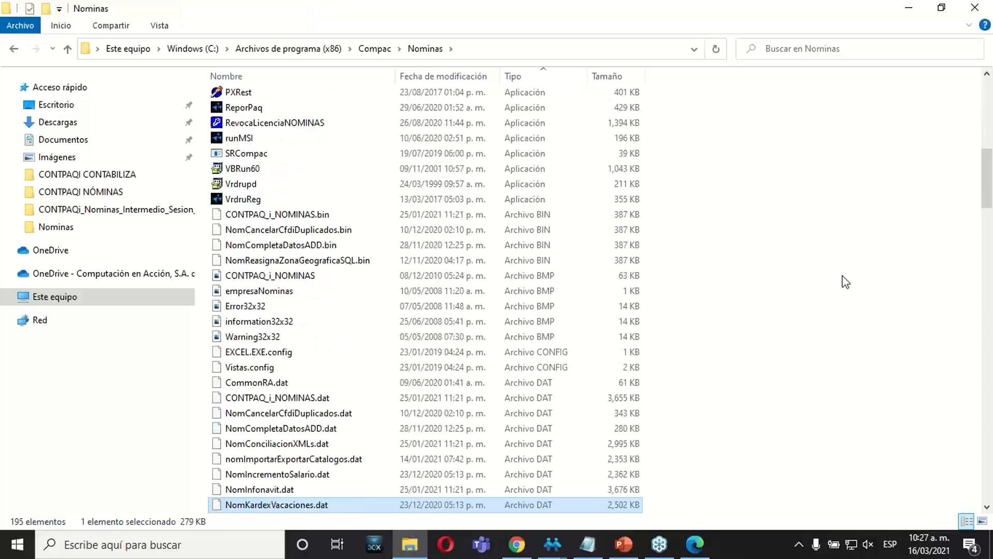
pyautogui.press('Down')
pyautogui.press('Down')
pyautogui.press('Down')
pyautogui.press('Down')
pyautogui.press('Down')
pyautogui.press('Down')
pyautogui.press('Down')
pyautogui.press('Down')
pyautogui.press('Down')
pyautogui.press('Down')
pyautogui.press('Down')
pyautogui.press('Down')
pyautogui.press('Down')
pyautogui.press('Down')
pyautogui.press('Down')
pyautogui.press('Down')
pyautogui.press('Down')
pyautogui.press('Down')
pyautogui.press('Down')
pyautogui.press('Down')
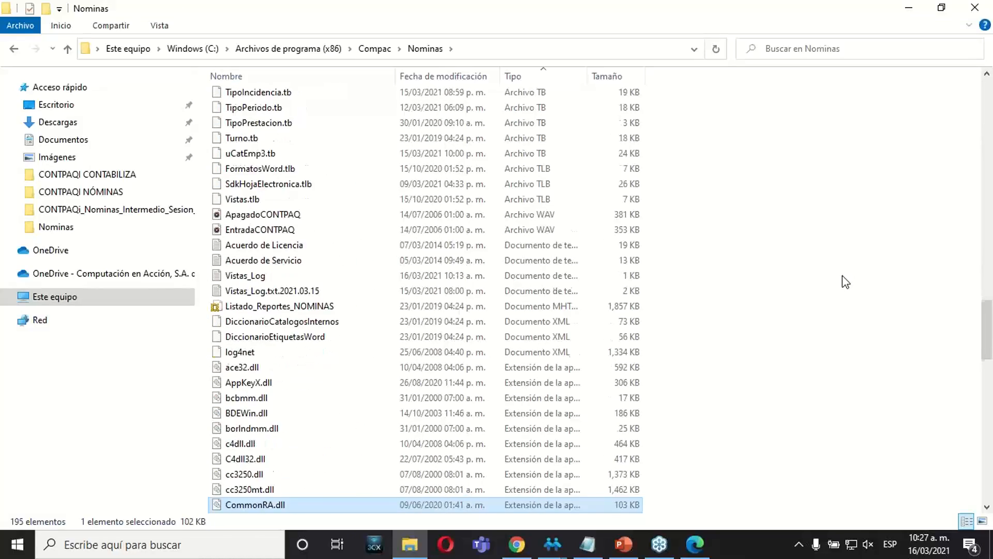
pyautogui.press('Down')
pyautogui.press('Down')
pyautogui.press('Down')
pyautogui.press('Down')
pyautogui.press('Down')
pyautogui.press('Down')
pyautogui.press('Down')
pyautogui.press('Down')
pyautogui.press('Down')
pyautogui.press('Down')
pyautogui.press('Down')
pyautogui.press('Down')
pyautogui.press('Down')
pyautogui.press('Down')
pyautogui.press('Down')
pyautogui.press('Down')
pyautogui.press('Down')
pyautogui.press('Down')
pyautogui.press('Down')
pyautogui.press('Down')
pyautogui.press('Down')
pyautogui.press('Down')
pyautogui.press('Down')
pyautogui.press('Down')
pyautogui.press('Down')
pyautogui.press('Down')
pyautogui.press('Down')
pyautogui.press('Down')
pyautogui.press('Down')
pyautogui.press('Down')
pyautogui.press('Down')
pyautogui.press('Down')
pyautogui.press('Down')
pyautogui.press('Down')
pyautogui.press('Down')
pyautogui.press('Down')
pyautogui.press('Down')
pyautogui.press('Down')
pyautogui.press('Down')
pyautogui.press('Down')
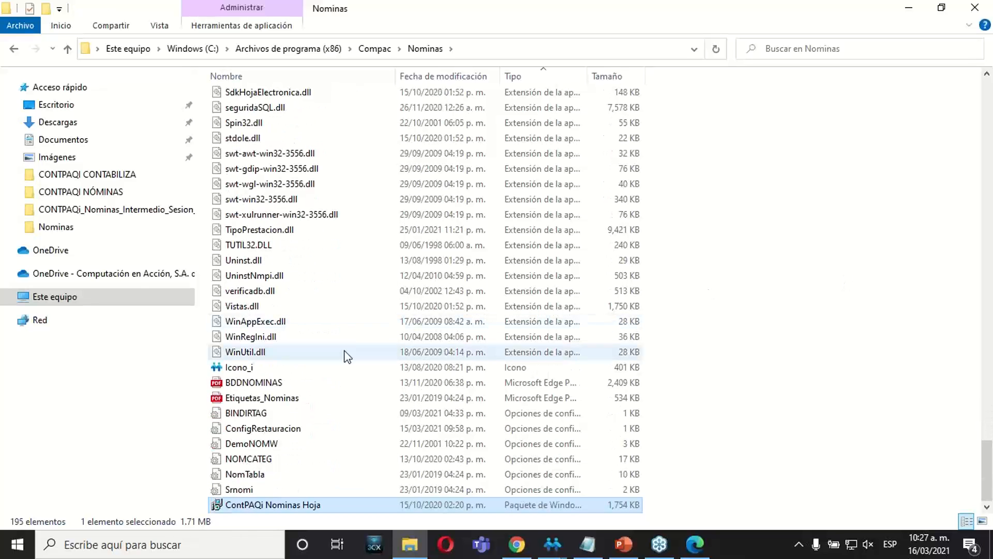
pyautogui.click(256, 385)
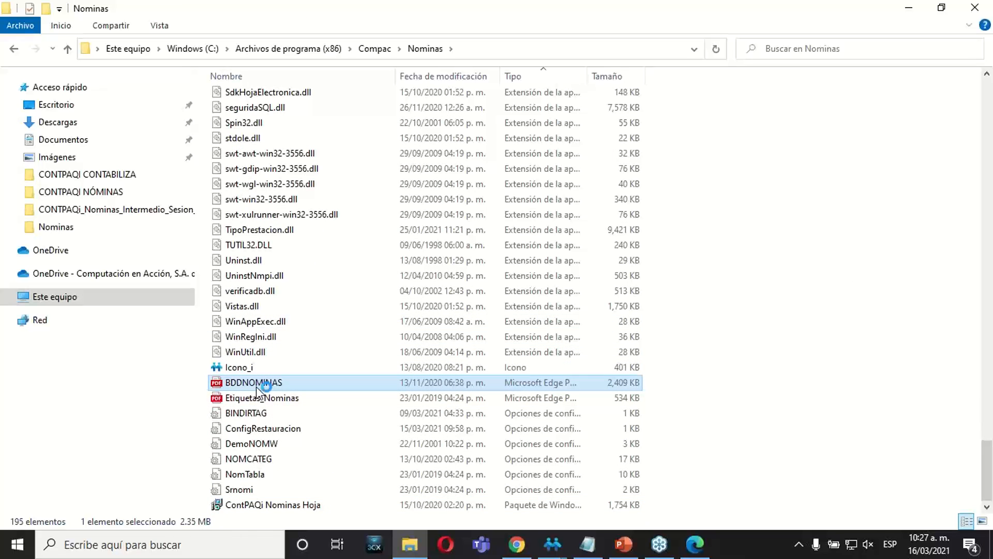
pyautogui.doubleClick(256, 385)
# Examine the table relationship diagrams in BDDNOMINAS.pdf, from the general diagram on page 4 through page 7.
pyautogui.scroll(-12, 465, 264)
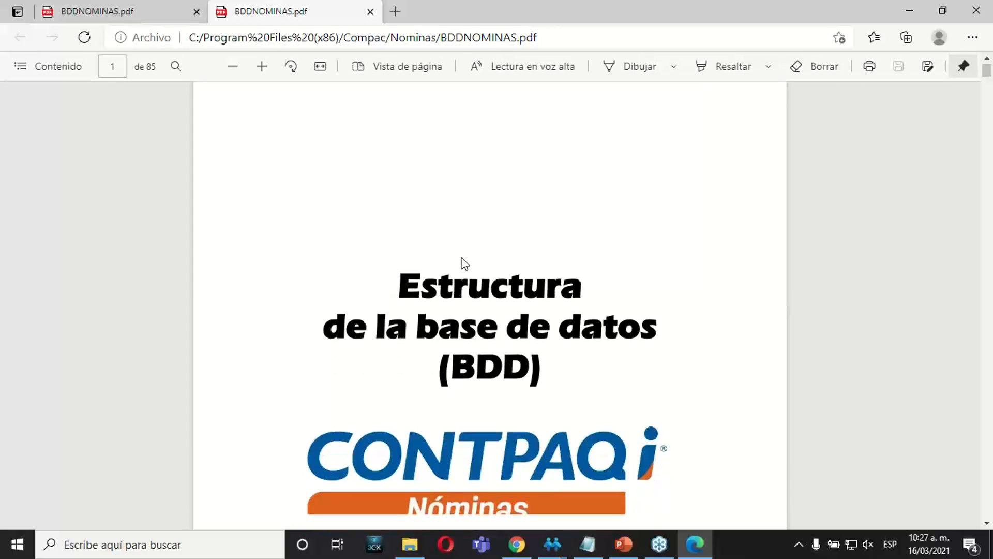
pyautogui.scroll(-15, 464, 263)
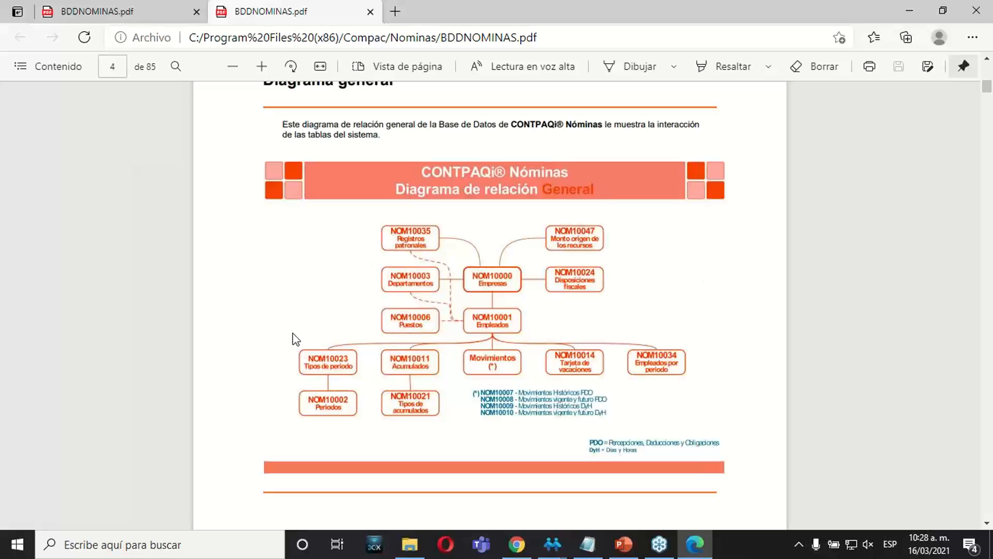
pyautogui.scroll(-1, 602, 278)
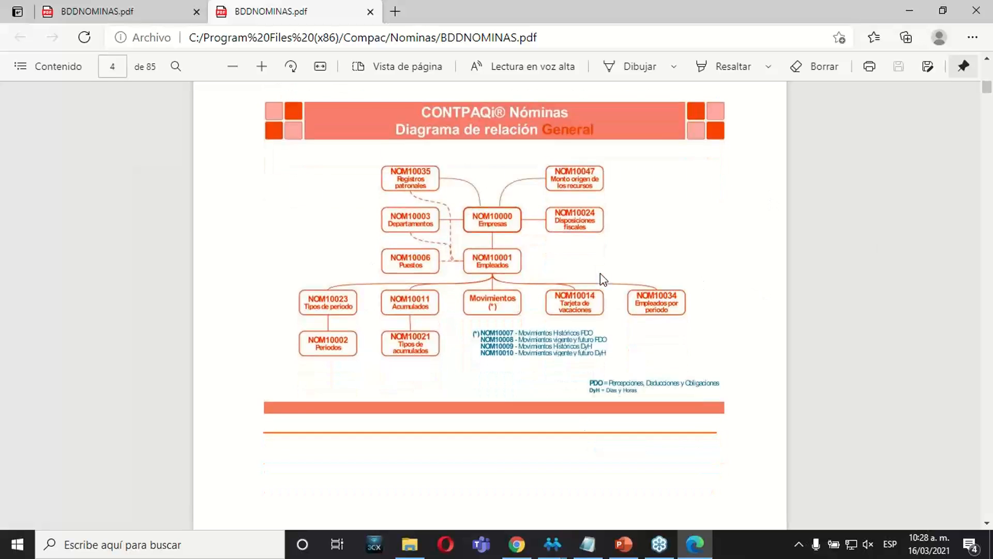
pyautogui.scroll(-10, 601, 278)
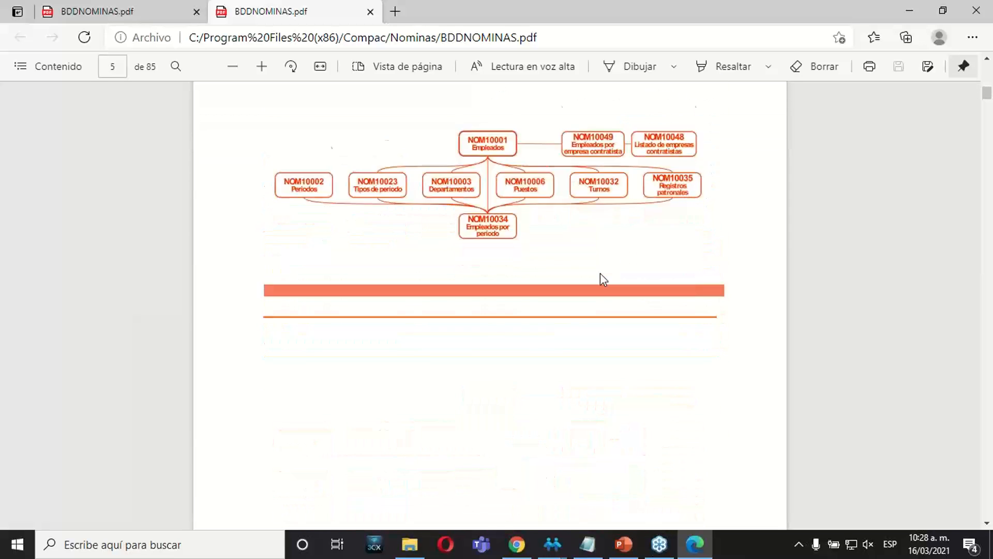
pyautogui.scroll(-10, 600, 274)
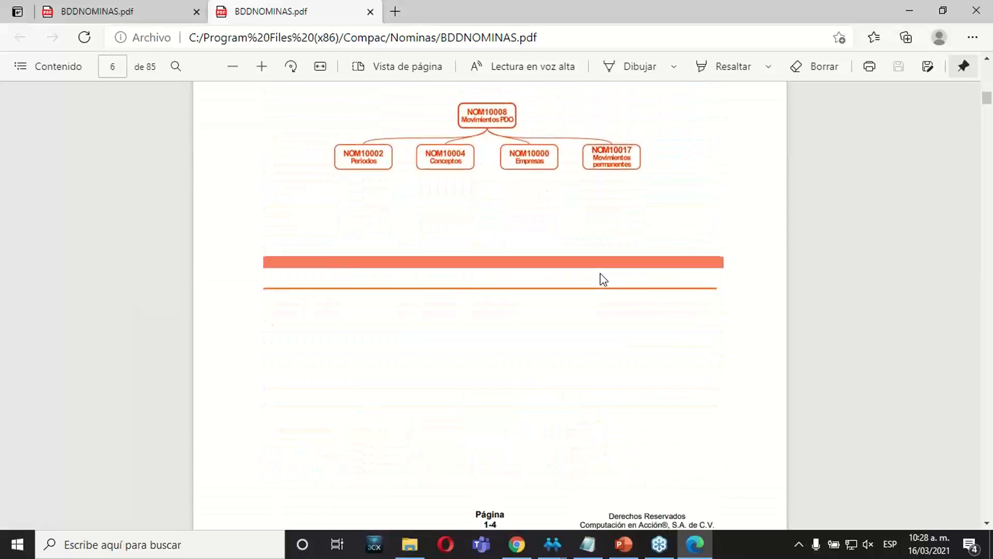
pyautogui.scroll(-10, 603, 279)
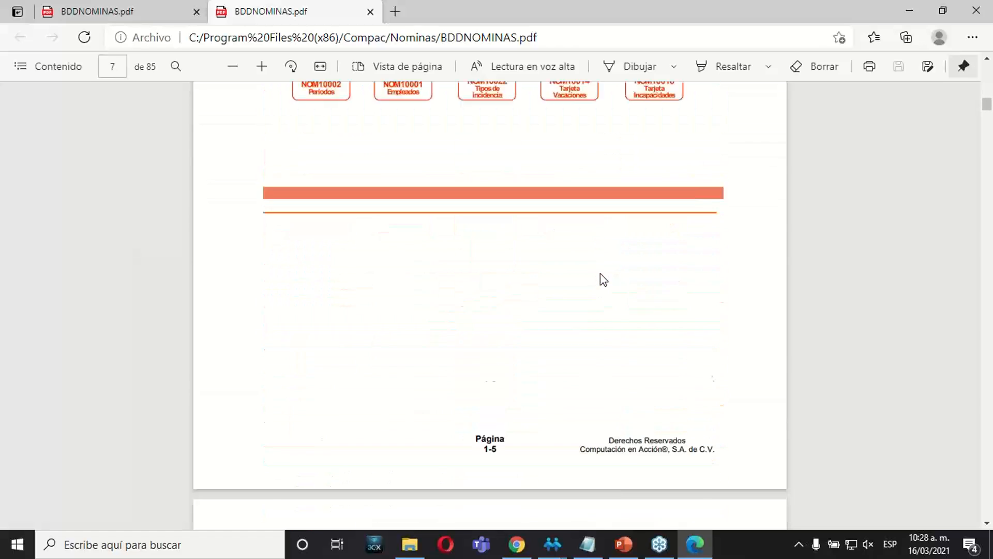
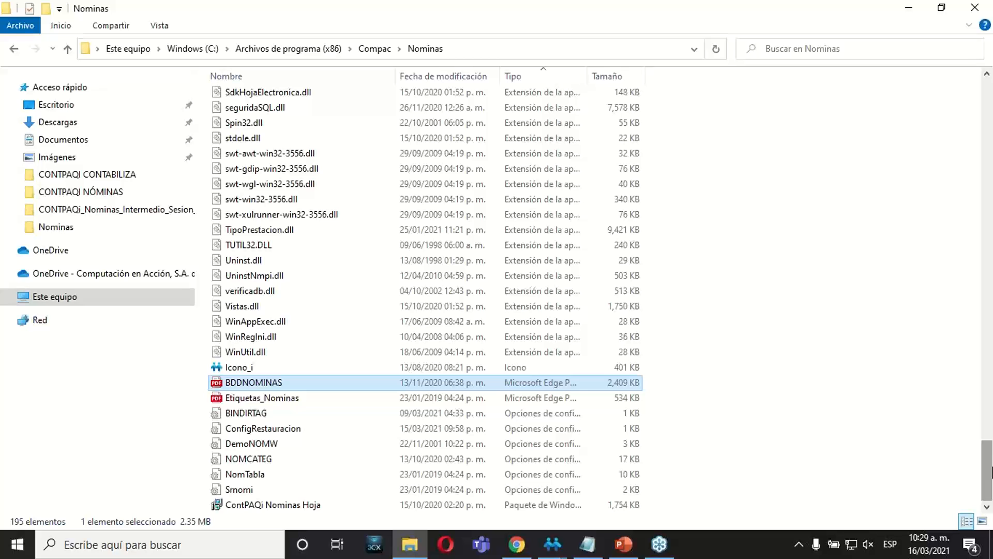
# Look through the Nominas folder for entries whose names begin with V.
pyautogui.moveTo(990, 465); pyautogui.dragTo(989, 73)
pyautogui.click(274, 217)
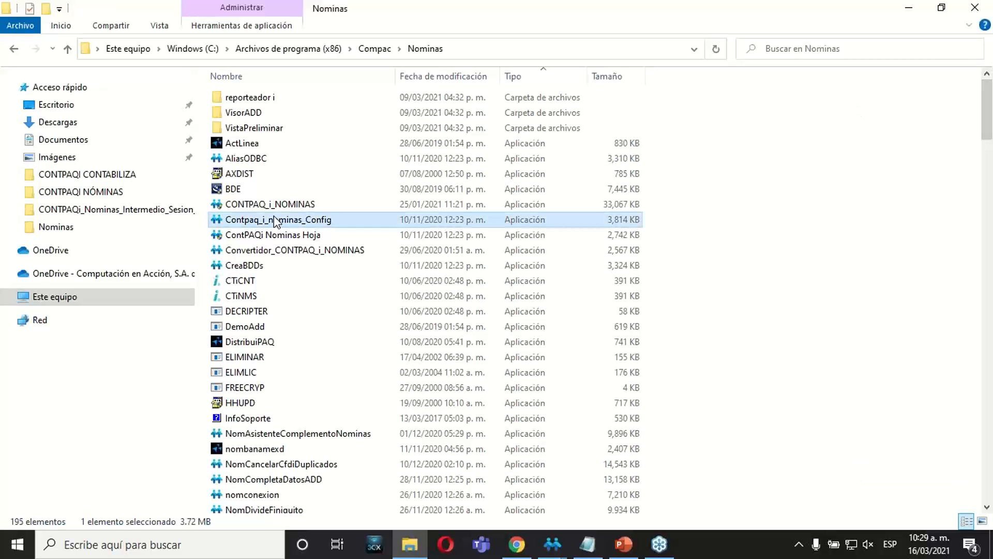
pyautogui.press('v')
pyautogui.press('v')
pyautogui.press('v')
pyautogui.press('v')
pyautogui.press('v')
pyautogui.press('v')
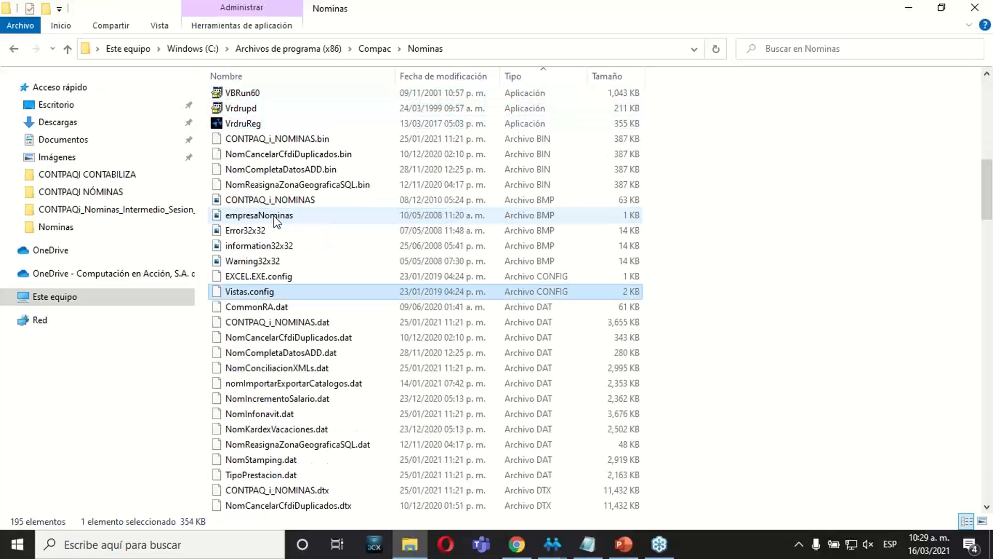
pyautogui.press('v')
pyautogui.press('v')
pyautogui.press('v')
pyautogui.press('v')
pyautogui.press('v')
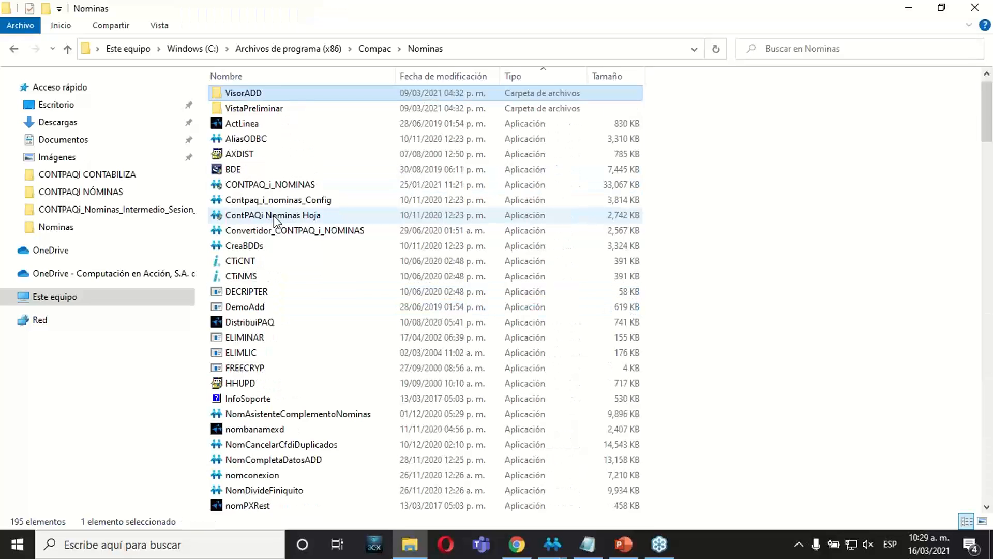
# Enter "vistas" as the search term for the Nominas folder.
pyautogui.click(888, 49)
pyautogui.write('vistas')
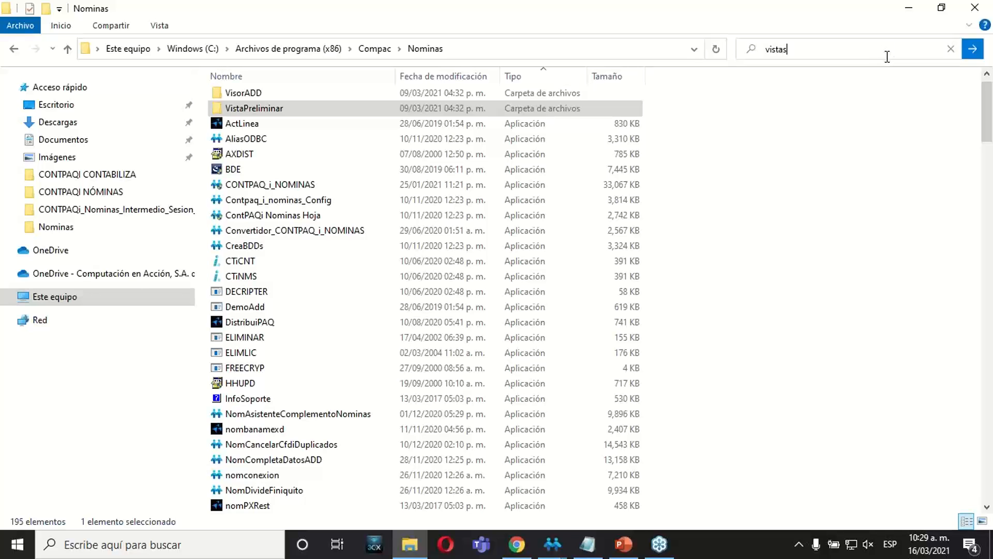
pyautogui.click(334, 219)
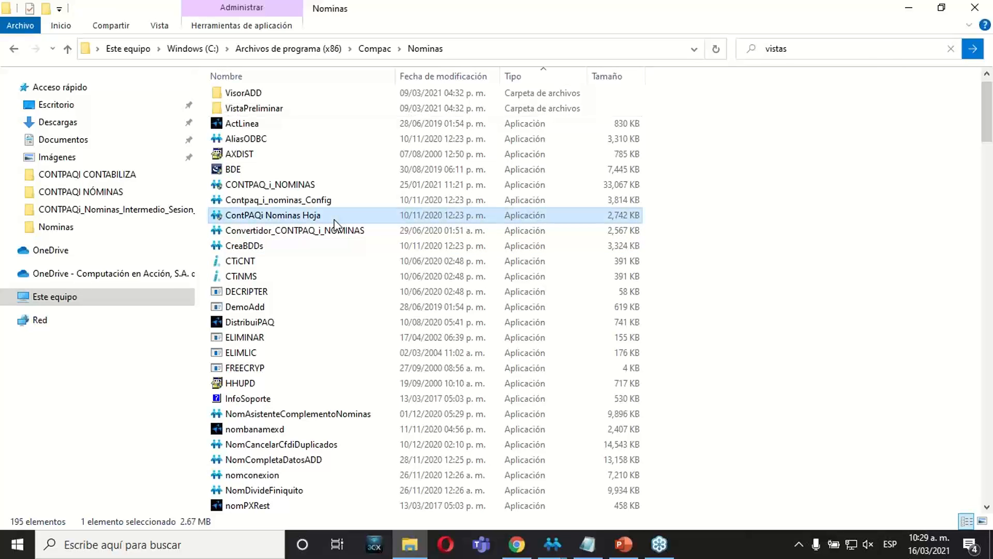
# Examine the Nominas folder's file list from the subfolders and applications down to the application extension files.
pyautogui.click(224, 292)
pyautogui.press('Up')
pyautogui.press('Up')
pyautogui.press('Up')
pyautogui.press('Up')
pyautogui.press('Up')
pyautogui.press('Up')
pyautogui.press('Up')
pyautogui.press('Up')
pyautogui.press('Up')
pyautogui.press('Up')
pyautogui.press('Up')
pyautogui.press('Up')
pyautogui.press('Up')
pyautogui.press('Up')
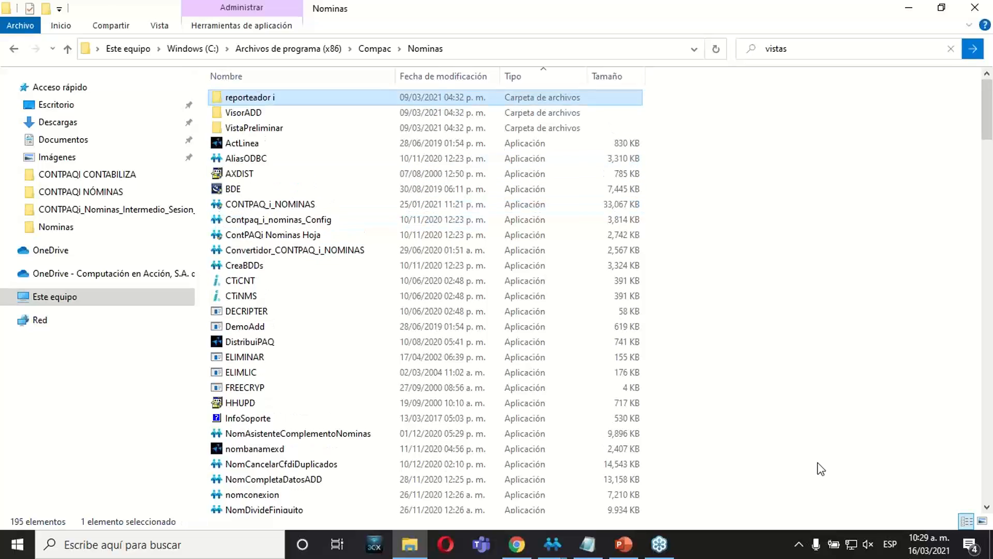
pyautogui.press('Down')
pyautogui.press('Down')
pyautogui.press('Down')
pyautogui.press('Down')
pyautogui.press('Down')
pyautogui.press('Down')
pyautogui.press('Down')
pyautogui.press('Down')
pyautogui.press('Down')
pyautogui.press('Down')
pyautogui.press('Down')
pyautogui.press('Down')
pyautogui.press('Down')
pyautogui.press('Down')
pyautogui.press('Down')
pyautogui.press('Down')
pyautogui.press('Down')
pyautogui.press('Down')
pyautogui.press('Down')
pyautogui.press('Down')
pyautogui.press('Down')
pyautogui.press('Down')
pyautogui.press('Down')
pyautogui.press('Down')
pyautogui.press('Down')
pyautogui.press('Down')
pyautogui.press('Down')
pyautogui.press('Down')
pyautogui.press('Down')
pyautogui.press('Down')
pyautogui.press('Down')
pyautogui.press('Down')
pyautogui.press('Down')
pyautogui.press('Down')
pyautogui.press('Down')
pyautogui.press('Down')
pyautogui.press('Down')
pyautogui.press('Down')
pyautogui.press('Down')
pyautogui.press('Down')
pyautogui.press('Down')
pyautogui.press('Down')
pyautogui.press('Down')
pyautogui.press('Down')
pyautogui.press('Down')
pyautogui.press('Down')
pyautogui.press('Down')
pyautogui.press('Down')
pyautogui.press('Down')
pyautogui.press('Down')
pyautogui.press('Down')
pyautogui.press('Down')
pyautogui.press('Down')
pyautogui.press('Down')
pyautogui.press('Down')
pyautogui.press('Down')
pyautogui.press('Down')
pyautogui.press('Down')
pyautogui.press('Down')
pyautogui.press('Down')
pyautogui.press('Down')
pyautogui.press('Down')
pyautogui.press('Down')
pyautogui.press('Down')
pyautogui.press('Down')
pyautogui.press('Down')
pyautogui.press('Down')
pyautogui.press('Down')
pyautogui.press('Down')
pyautogui.press('Down')
pyautogui.press('Down')
pyautogui.press('Down')
pyautogui.press('Down')
pyautogui.press('Down')
pyautogui.press('Down')
pyautogui.press('Down')
pyautogui.press('Down')
pyautogui.press('Down')
pyautogui.press('Down')
pyautogui.press('Down')
pyautogui.press('Down')
pyautogui.press('Down')
pyautogui.press('Down')
pyautogui.press('Down')
pyautogui.press('Down')
pyautogui.press('Down')
pyautogui.press('Down')
pyautogui.press('Down')
pyautogui.press('Down')
pyautogui.press('Down')
pyautogui.press('Down')
pyautogui.press('Down')
pyautogui.press('Down')
pyautogui.press('Down')
pyautogui.press('Down')
pyautogui.press('Down')
pyautogui.press('Down')
pyautogui.press('Down')
pyautogui.press('Down')
pyautogui.press('Down')
pyautogui.press('Down')
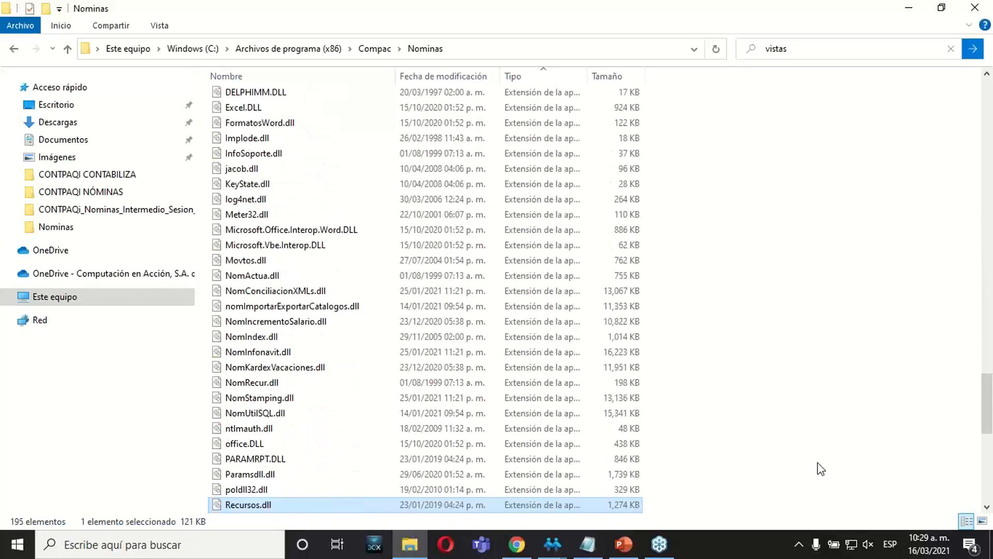
pyautogui.press('Down')
pyautogui.press('Down')
pyautogui.press('Down')
pyautogui.press('Down')
pyautogui.press('Down')
pyautogui.press('Down')
pyautogui.press('Down')
pyautogui.press('Down')
pyautogui.press('Down')
pyautogui.press('Down')
pyautogui.press('Down')
pyautogui.press('Down')
pyautogui.press('Down')
pyautogui.press('Down')
pyautogui.press('Down')
pyautogui.scroll(-1, 982, 455)
pyautogui.scroll(-5, 985, 455)
pyautogui.moveTo(979, 496); pyautogui.dragTo(939, 153)
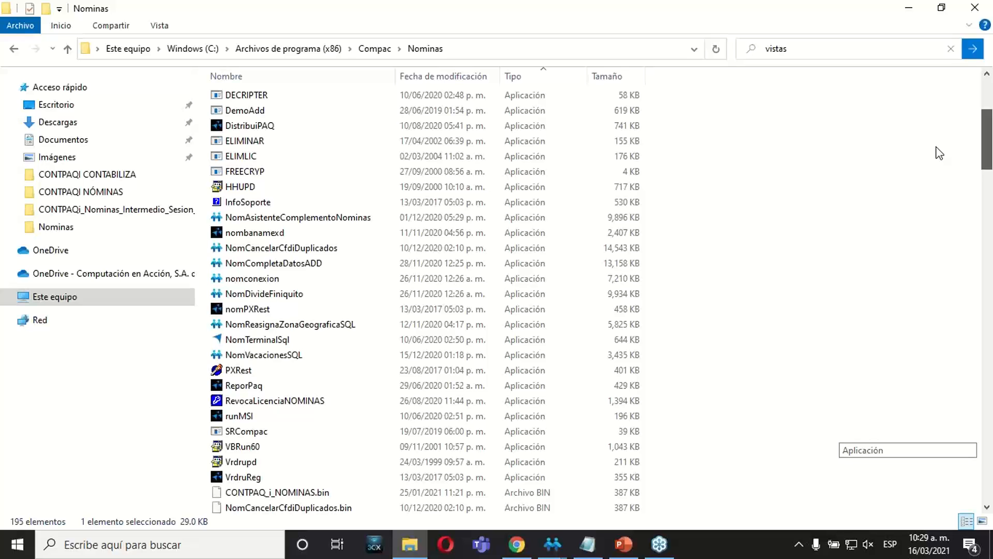
pyautogui.moveTo(939, 154); pyautogui.dragTo(981, 83)
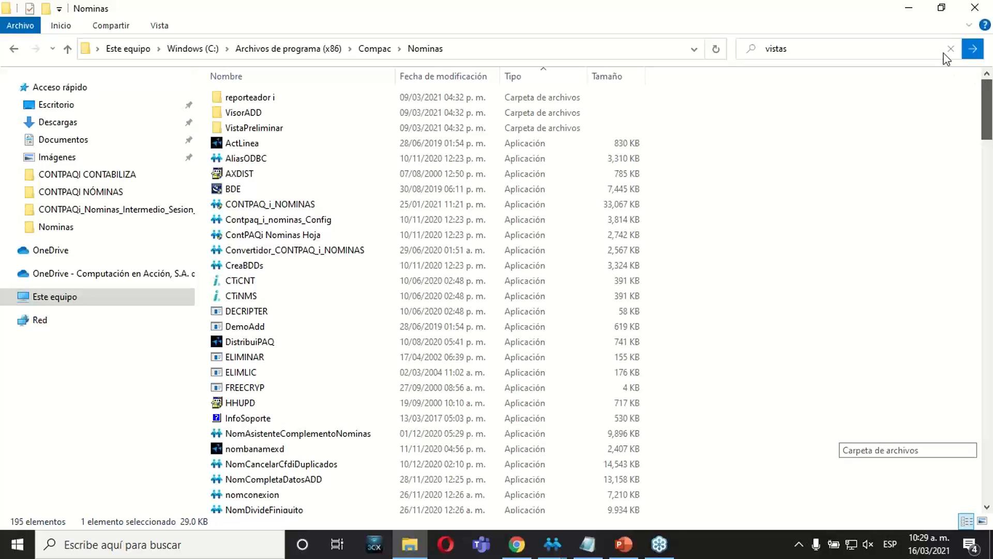
# Recheck the Nominas folder for views-related files, from the entries starting with V to the end of the list.
pyautogui.click(302, 235)
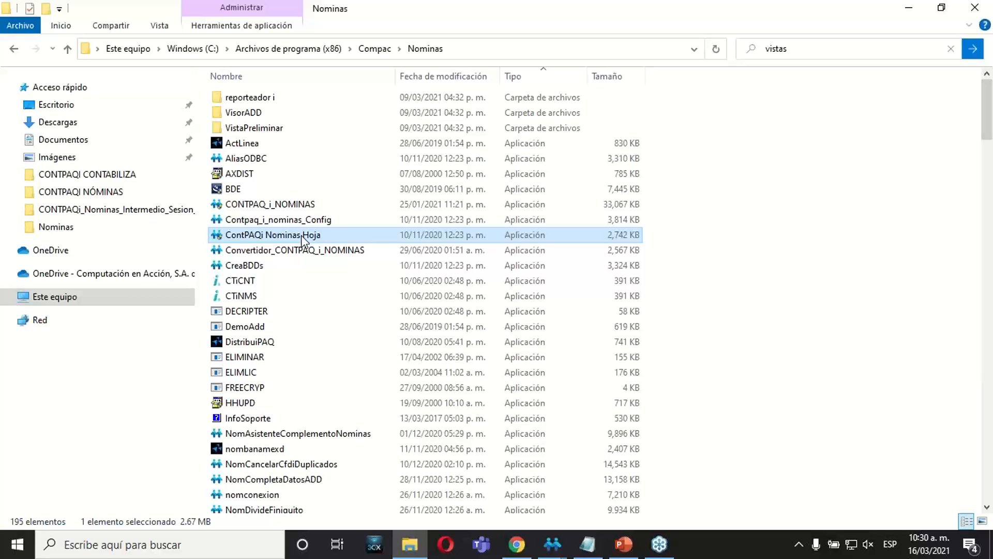
pyautogui.click(251, 280)
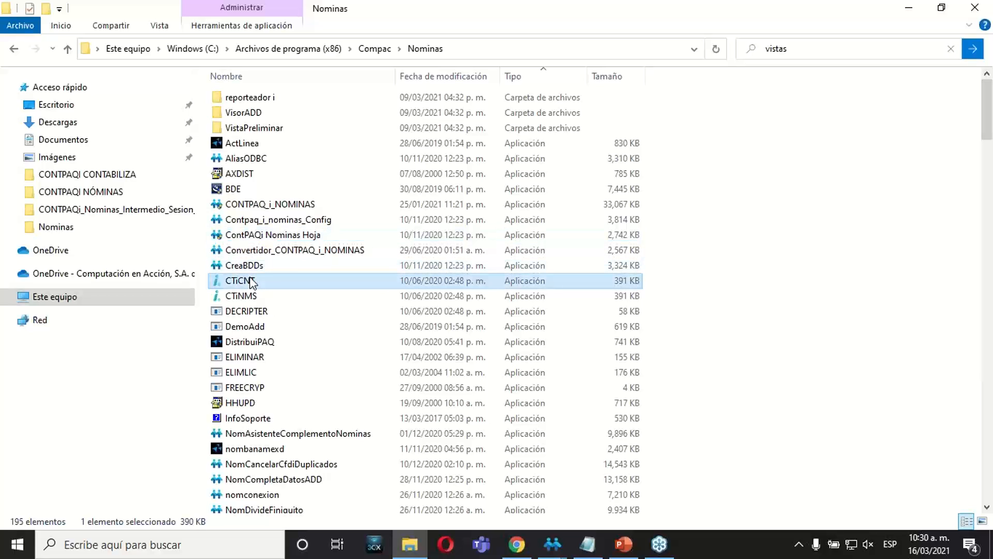
pyautogui.press('v')
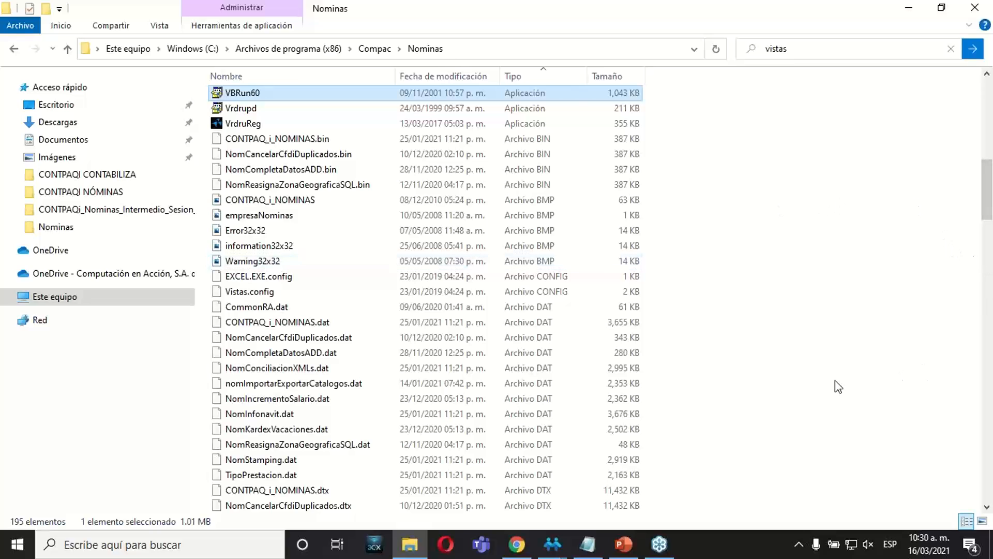
pyautogui.press('v')
pyautogui.press('Down')
pyautogui.press('Down')
pyautogui.press('Down')
pyautogui.press('Down')
pyautogui.press('Down')
pyautogui.press('Down')
pyautogui.press('Down')
pyautogui.press('Down')
pyautogui.press('Down')
pyautogui.press('Down')
pyautogui.press('Down')
pyautogui.press('Down')
pyautogui.press('Down')
pyautogui.press('Down')
pyautogui.press('Down')
pyautogui.press('Down')
pyautogui.press('Down')
pyautogui.press('Down')
pyautogui.press('Down')
pyautogui.press('Down')
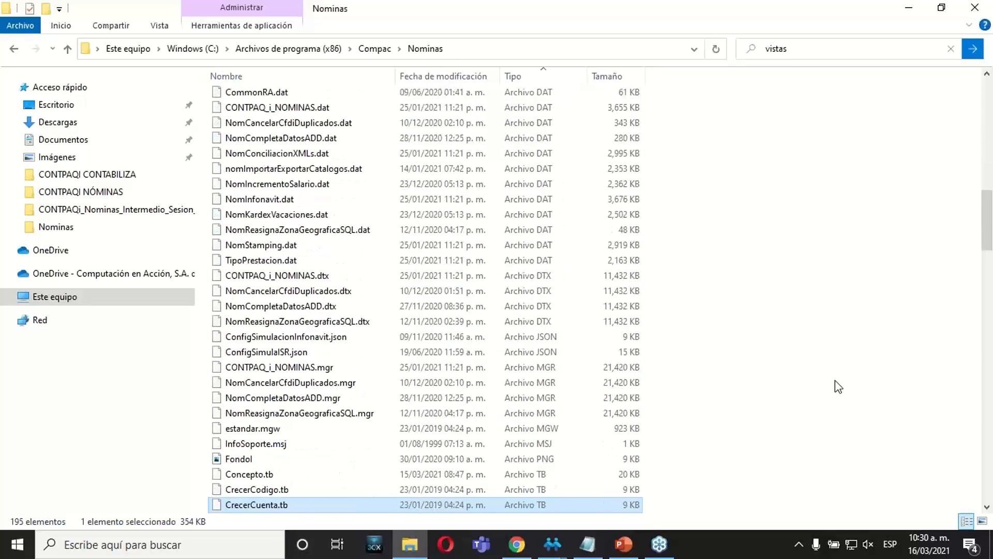
pyautogui.press('Down')
pyautogui.press('Down')
pyautogui.press('Down')
pyautogui.press('Down')
pyautogui.press('Down')
pyautogui.press('Down')
pyautogui.press('Down')
pyautogui.press('Down')
pyautogui.press('Down')
pyautogui.press('Down')
pyautogui.press('Down')
pyautogui.press('Down')
pyautogui.press('Down')
pyautogui.press('Down')
pyautogui.press('Down')
pyautogui.press('Down')
pyautogui.press('Down')
pyautogui.press('Down')
pyautogui.press('Down')
pyautogui.press('Down')
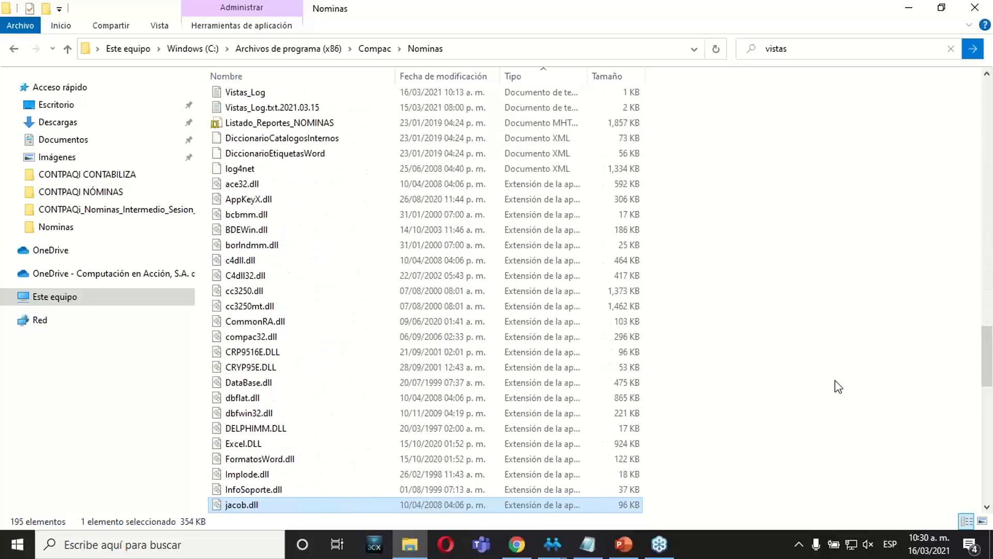
pyautogui.moveTo(987, 386); pyautogui.dragTo(986, 510)
pyautogui.click(303, 508)
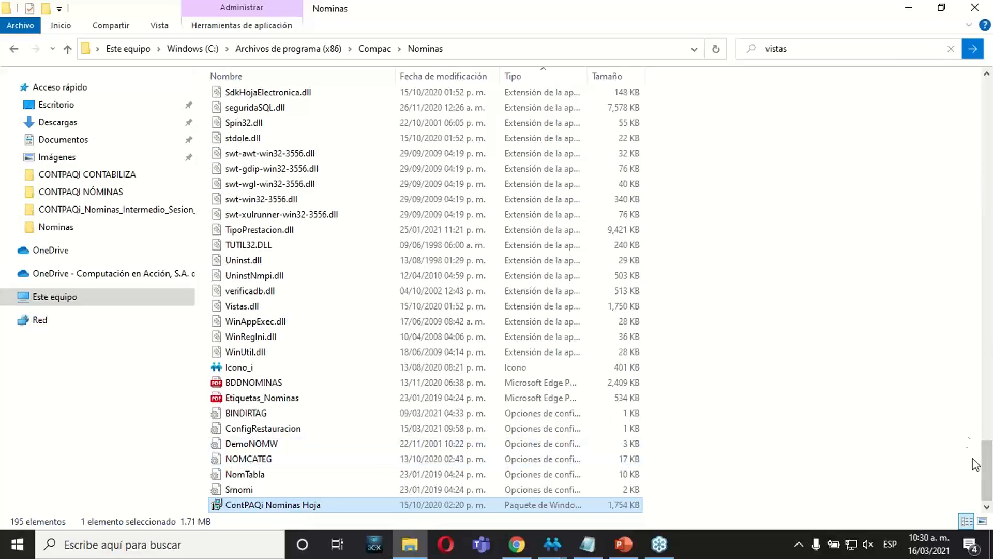
pyautogui.moveTo(986, 470); pyautogui.dragTo(941, 75)
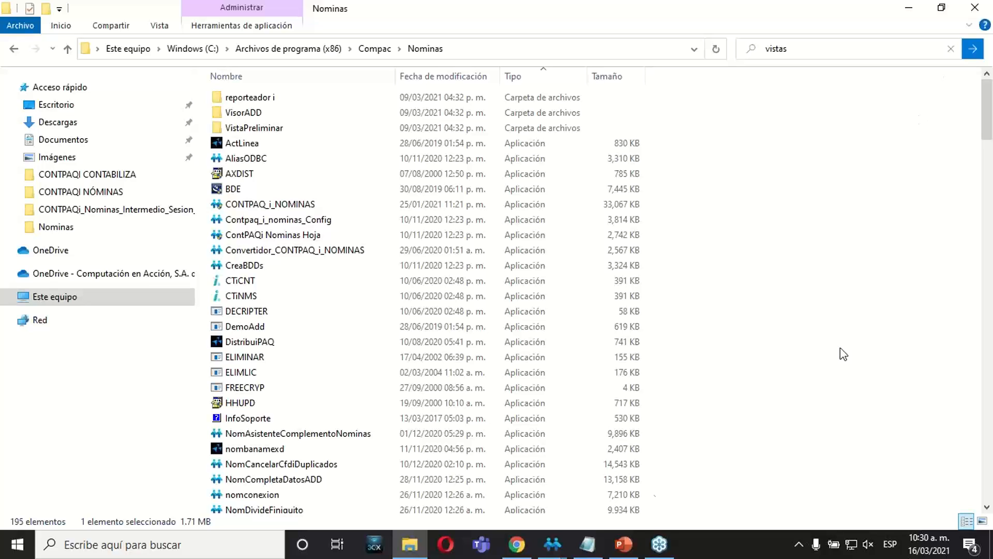
# Switch to Módulo de Vistas, open the configuration of the accumulated-per-employee view and expand the nom10004 - Conceptos table's fields.
pyautogui.click(552, 544)
pyautogui.click(598, 518)
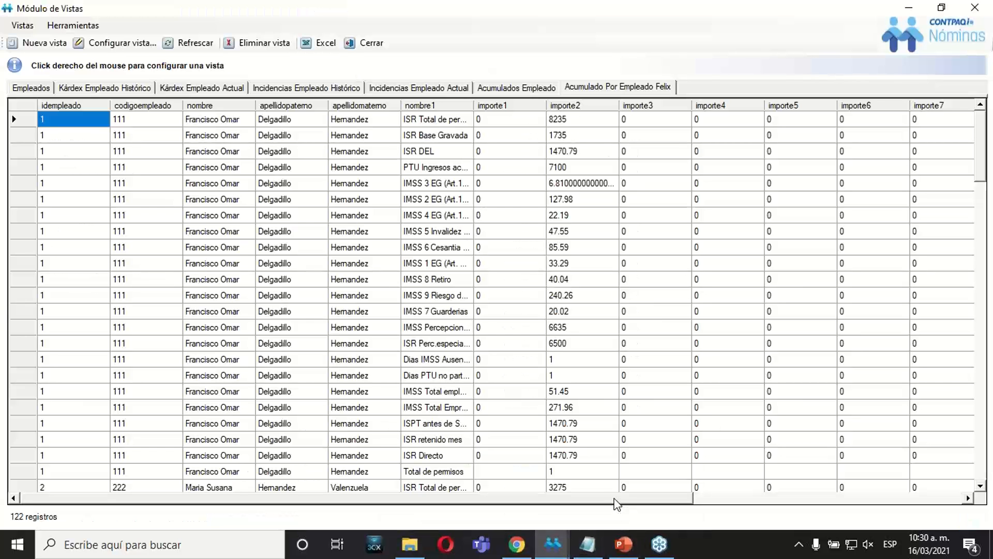
pyautogui.click(126, 45)
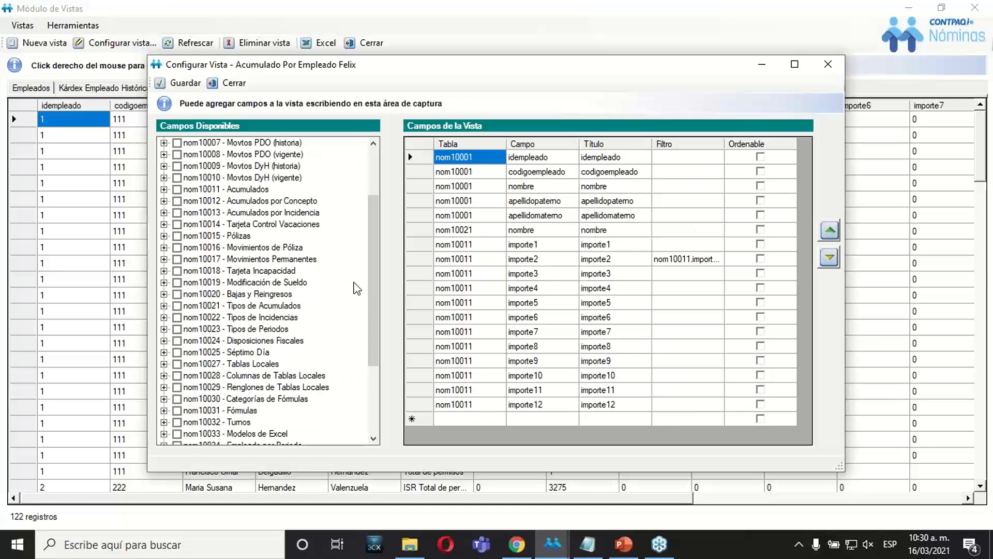
pyautogui.scroll(3, 372, 192)
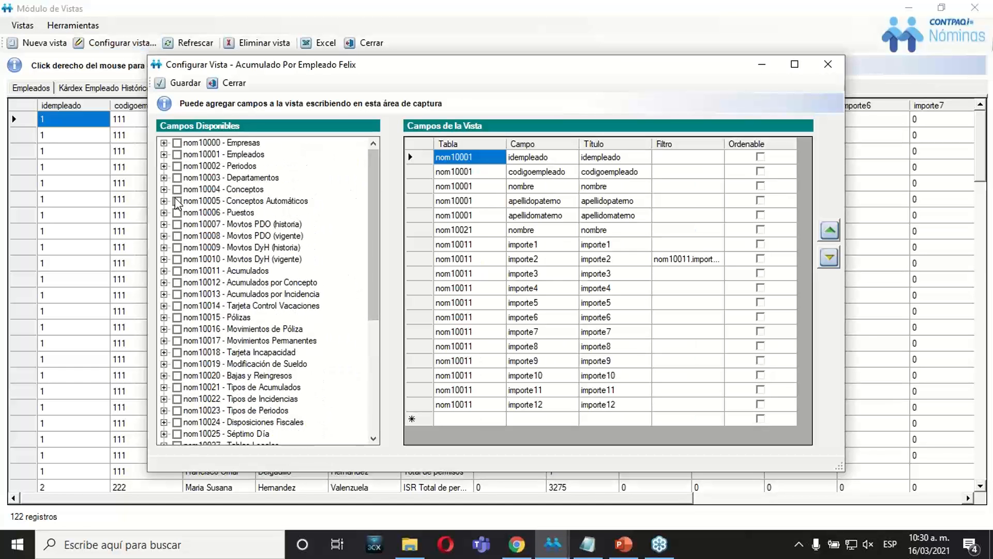
pyautogui.click(164, 189)
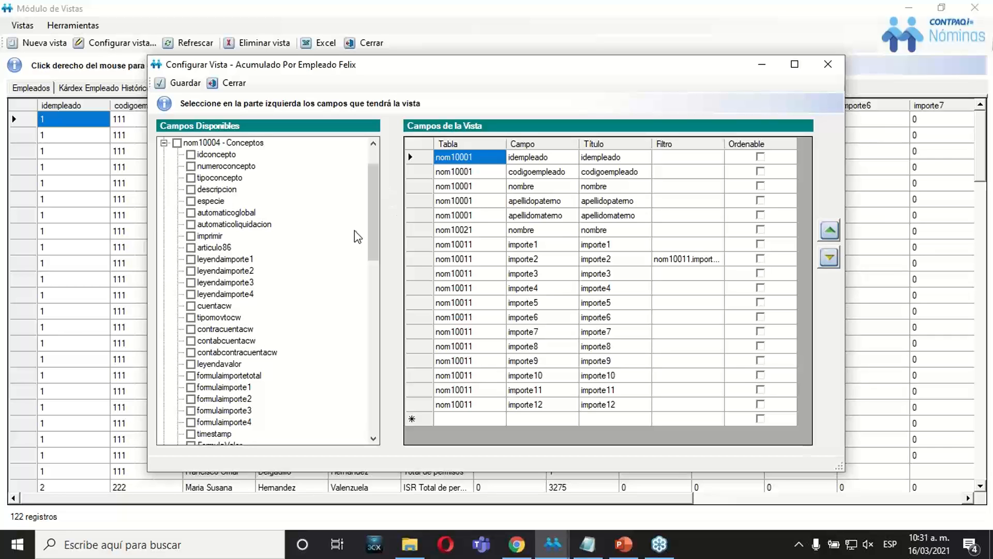
pyautogui.moveTo(377, 243)
pyautogui.mouseDown()
pyautogui.moveTo(377, 262)
pyautogui.moveTo(377, 243)
pyautogui.mouseUp()
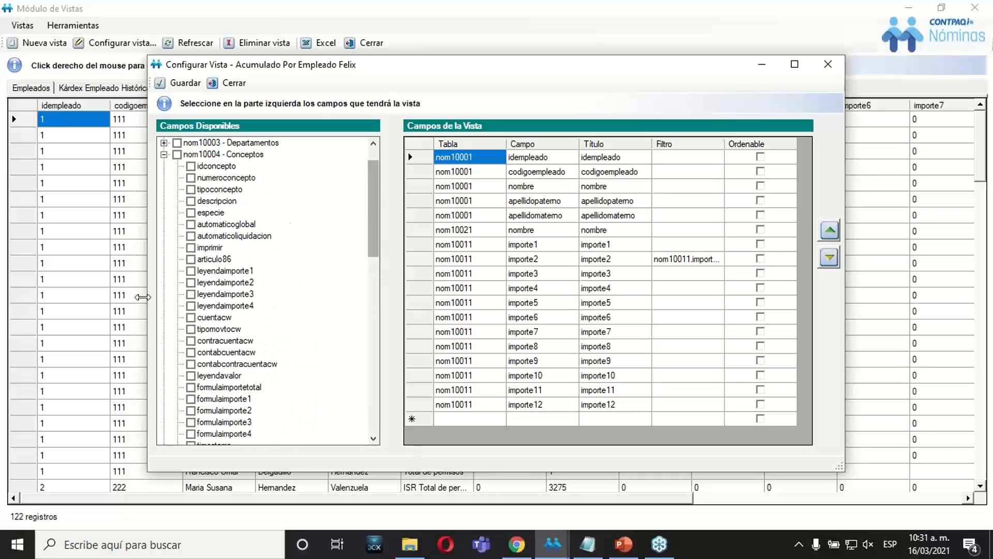
# Try adding all fields of the nom10004 - Conceptos table to the view at once.
pyautogui.click(176, 155)
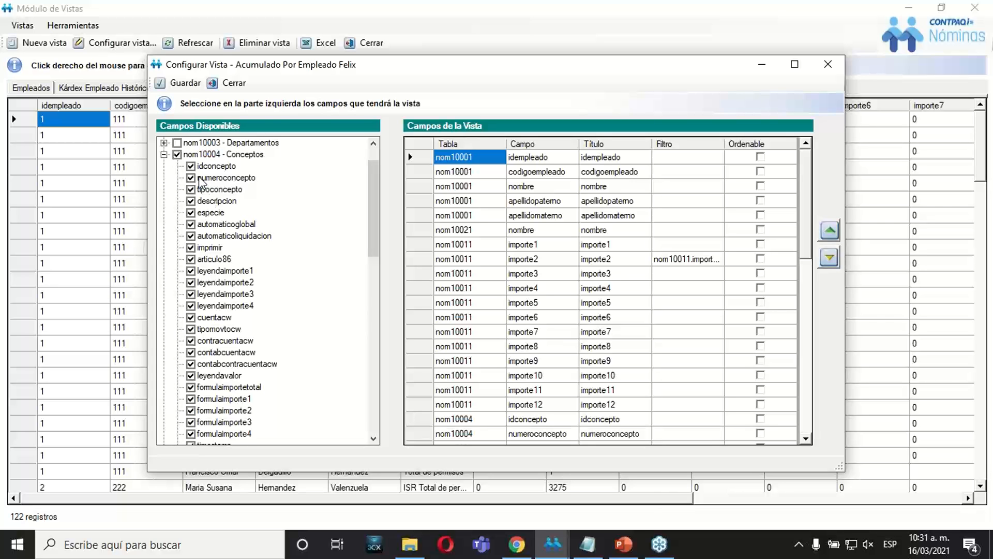
pyautogui.moveTo(373, 225)
pyautogui.mouseDown()
pyautogui.moveTo(371, 328)
pyautogui.moveTo(373, 215)
pyautogui.mouseUp()
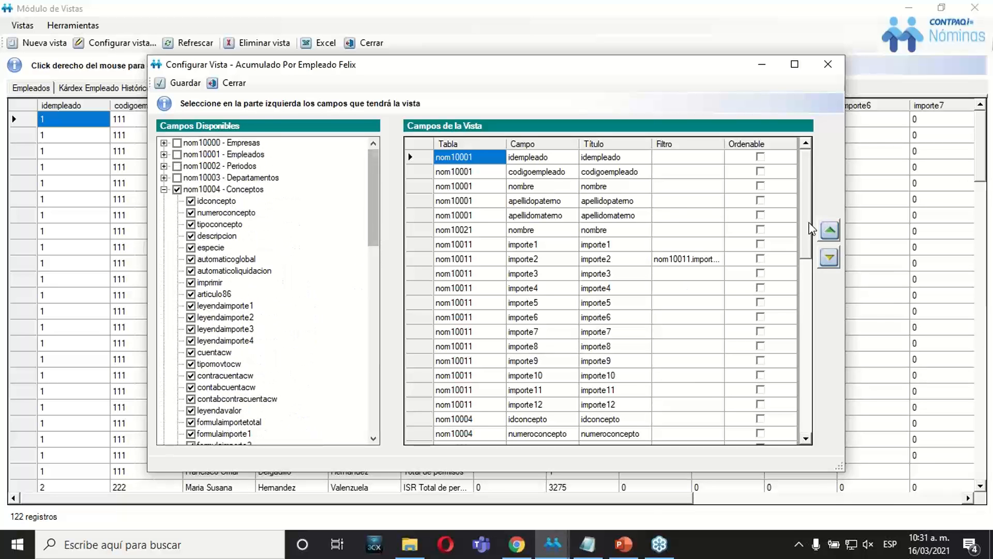
pyautogui.moveTo(804, 235); pyautogui.dragTo(802, 200)
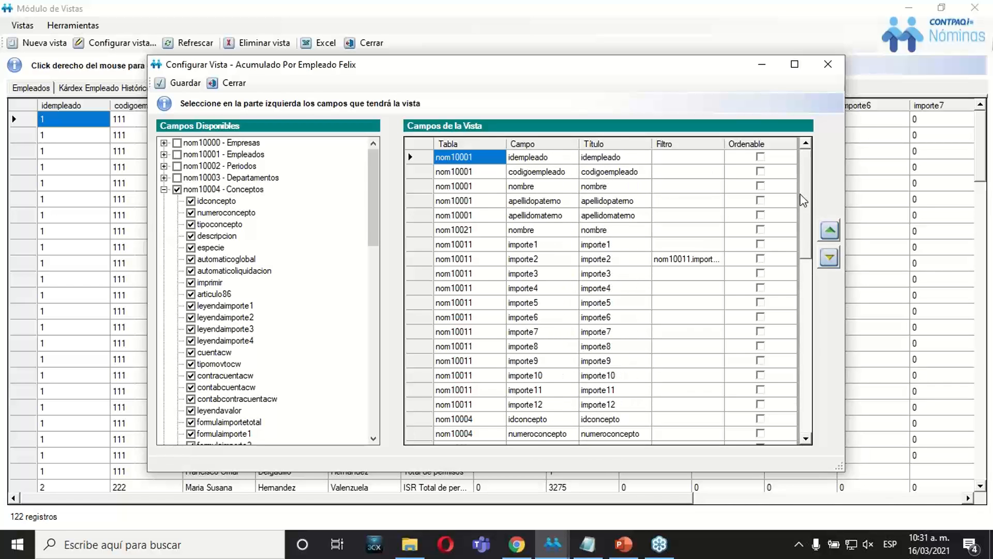
pyautogui.click(177, 189)
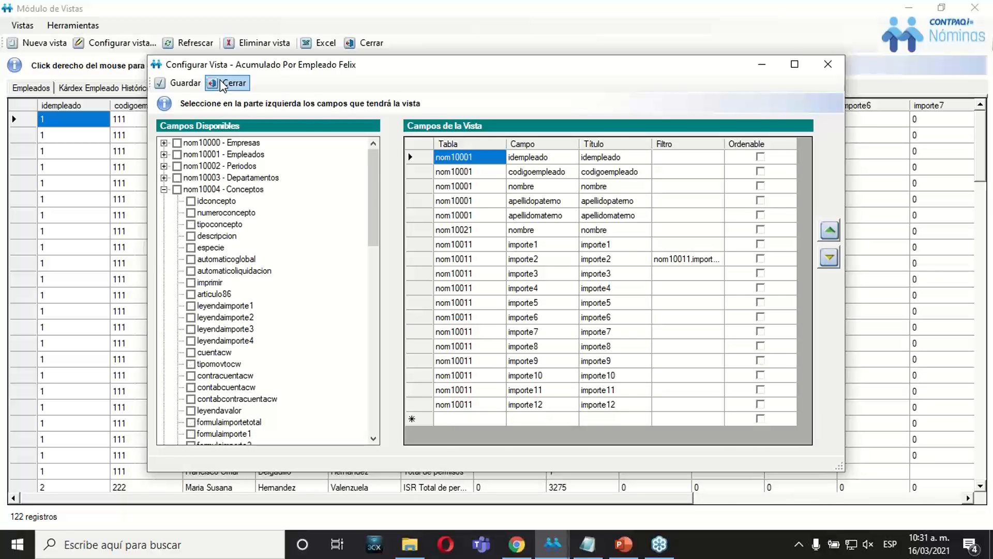
# Save the accumulated-per-employee view under its existing name and close Módulo de Vistas.
pyautogui.click(185, 83)
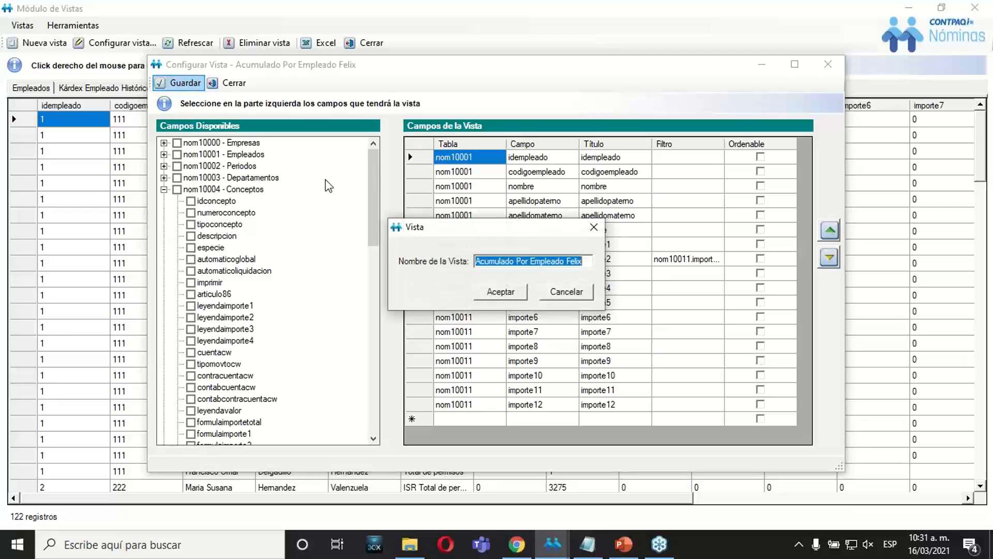
pyautogui.click(493, 292)
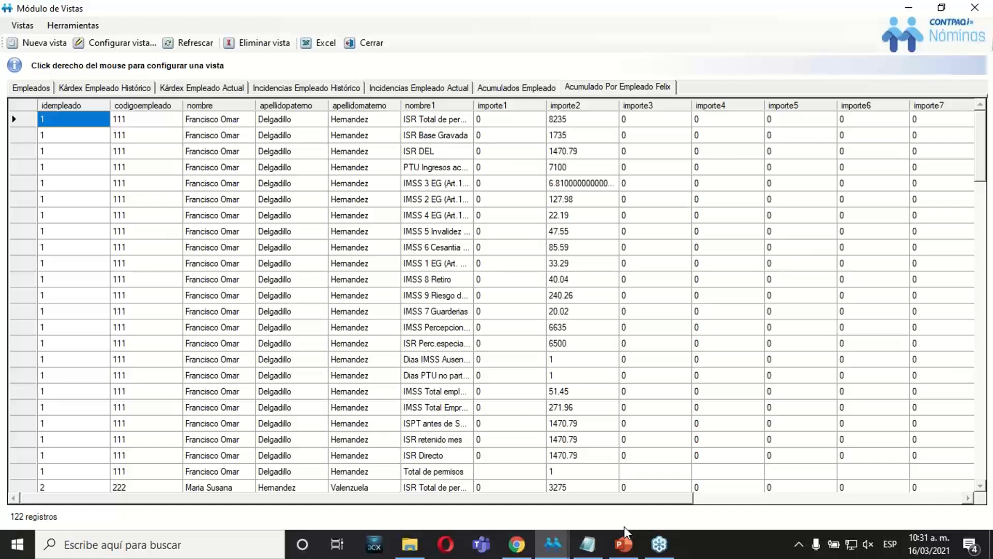
pyautogui.click(364, 44)
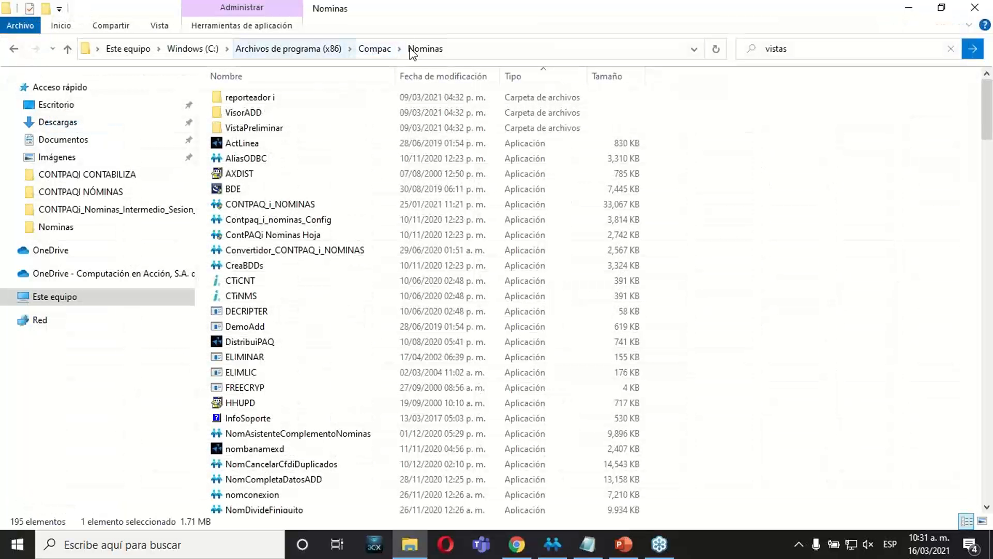
# Switch to the CONTPAQi Nóminas main window and locate the access to Módulo de Vistas.
pyautogui.click(552, 544)
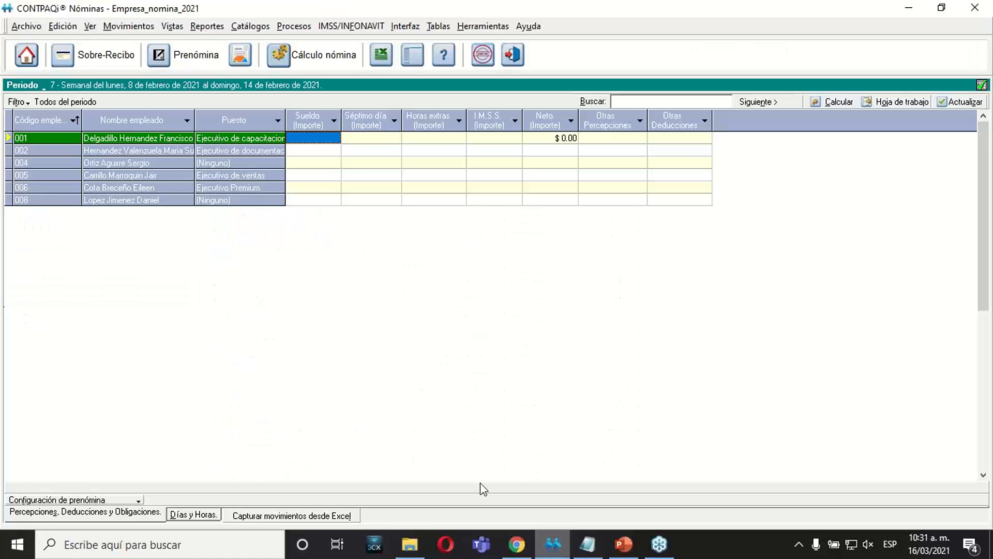
pyautogui.click(172, 26)
pyautogui.click(328, 304)
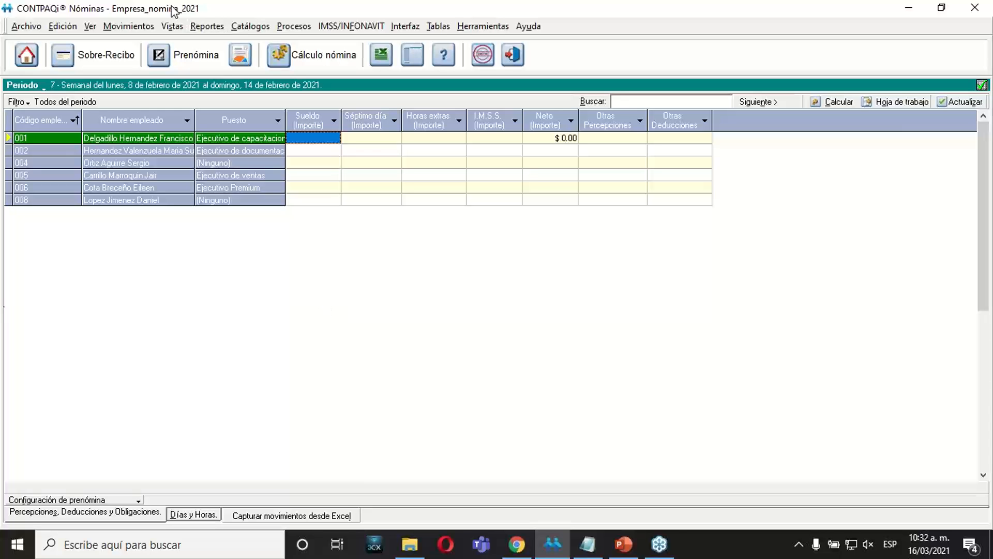
pyautogui.click(174, 26)
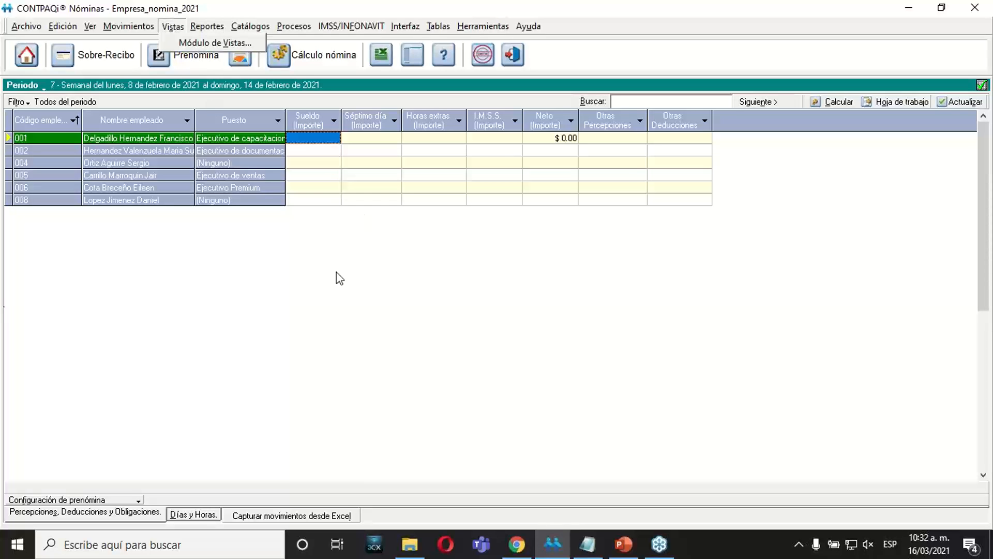
pyautogui.click(373, 189)
pyautogui.click(373, 189)
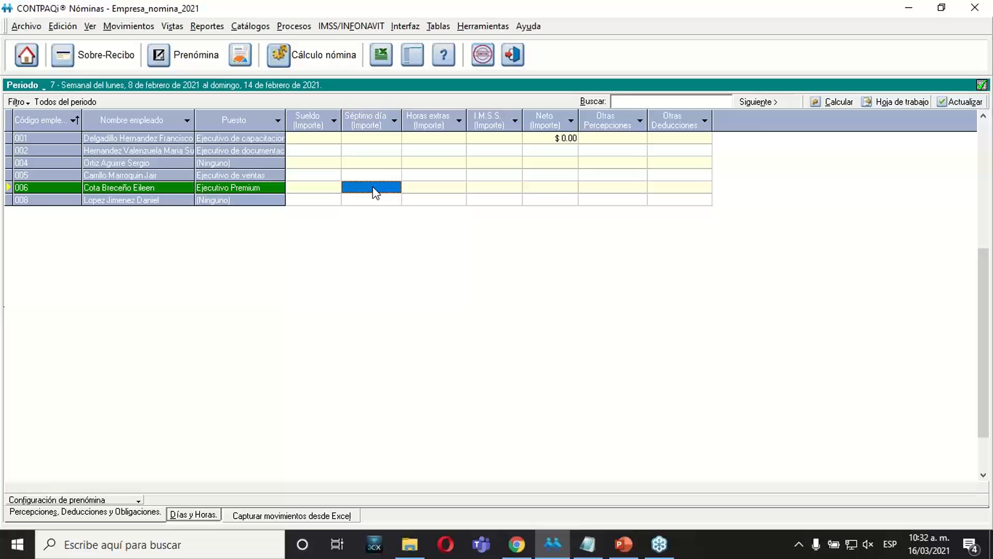
pyautogui.click(386, 164)
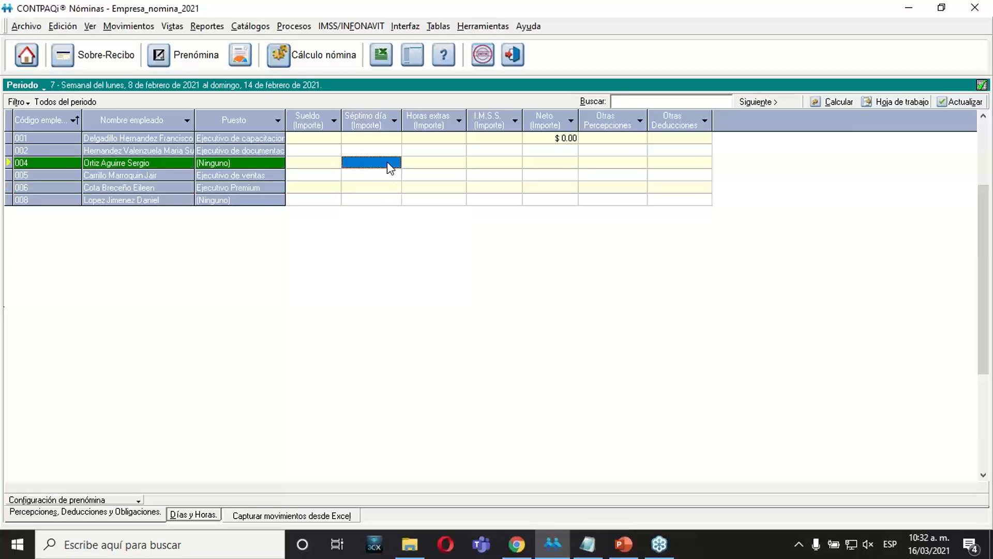
pyautogui.click(172, 26)
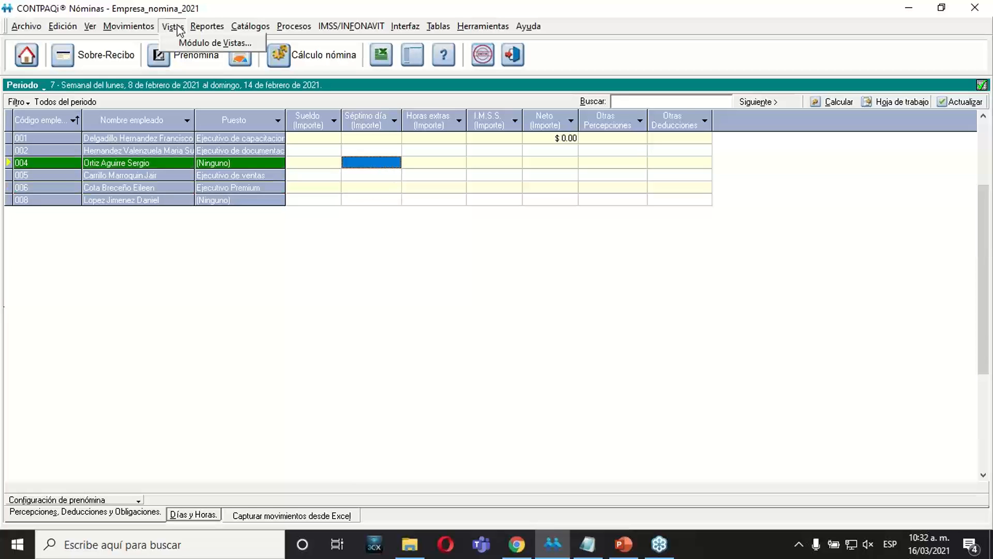
pyautogui.click(307, 223)
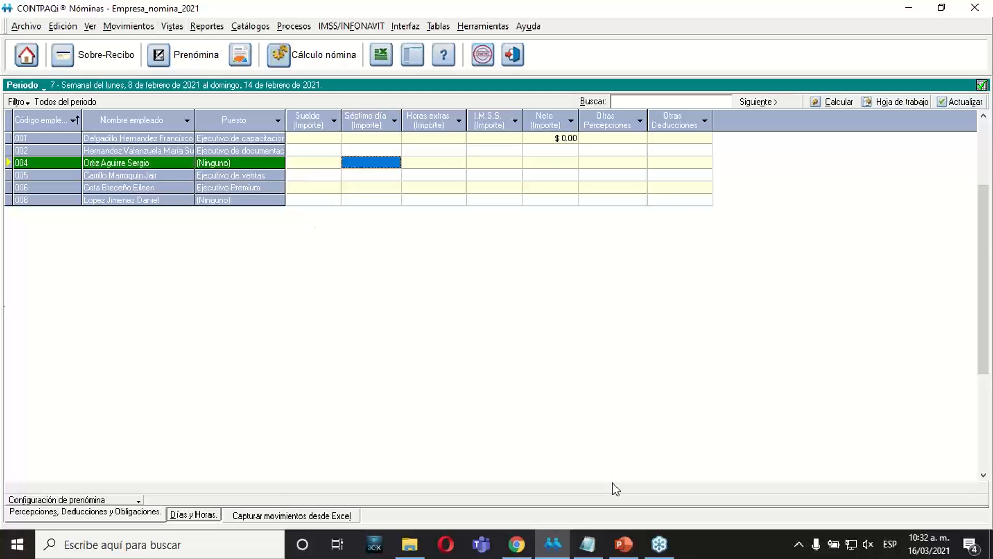
# Switch to the PowerPoint course presentation and review slide 11, the exercise on deleting unneeded views.
pyautogui.click(621, 548)
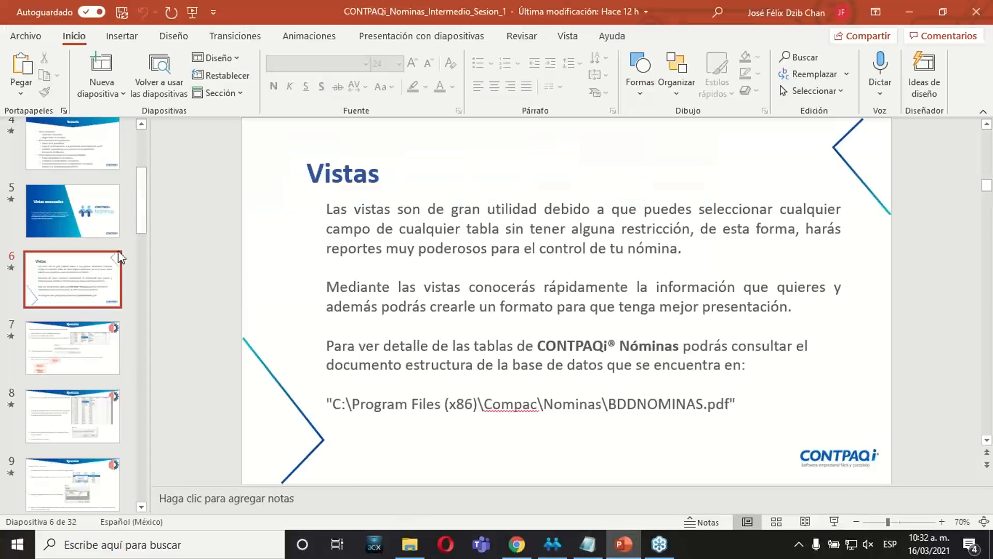
pyautogui.moveTo(142, 199); pyautogui.dragTo(138, 250)
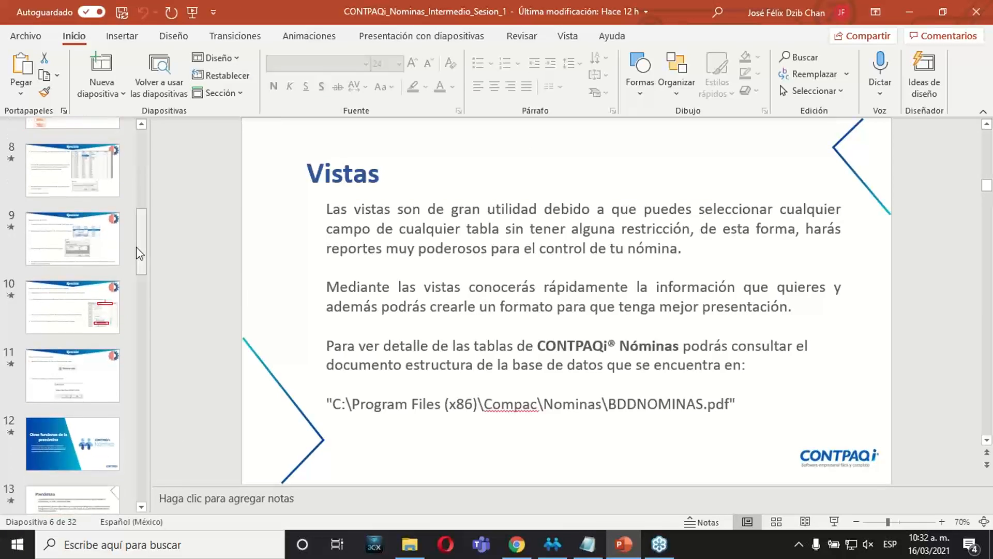
pyautogui.click(85, 367)
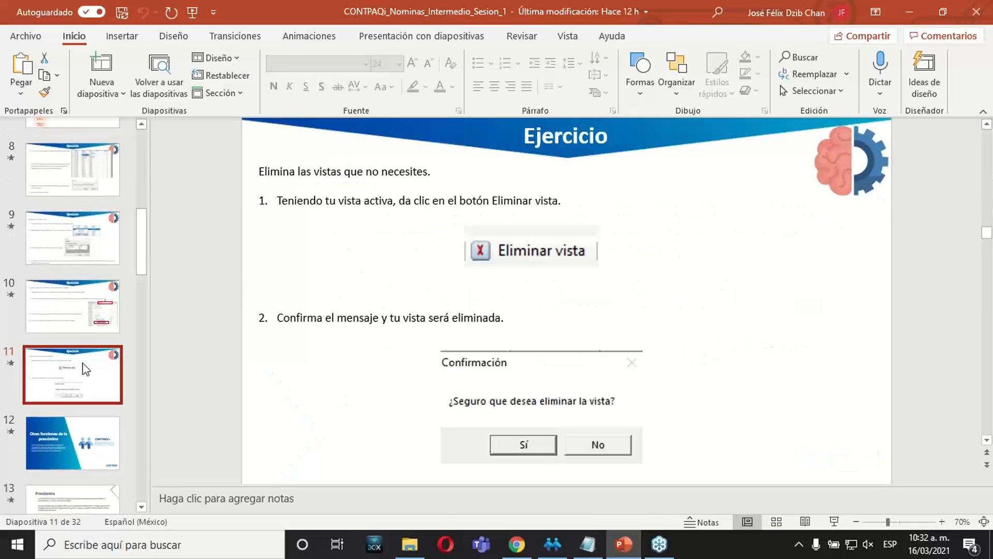
pyautogui.click(96, 288)
pyautogui.click(78, 367)
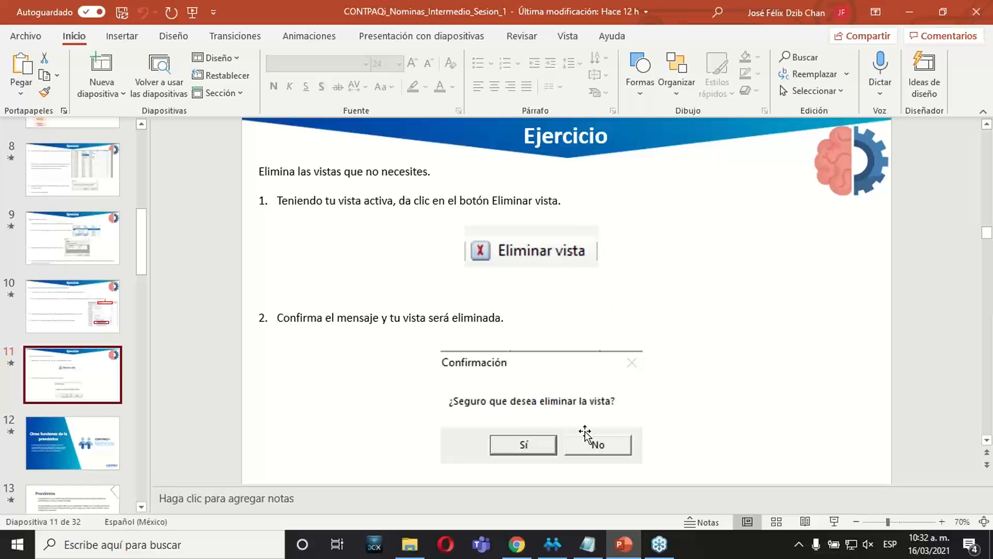
# Switch to CONTPAQi Nóminas, consult the Incidencias Empleado Histórico view and its delete option in Módulo de Vistas, and close the module.
pyautogui.click(552, 544)
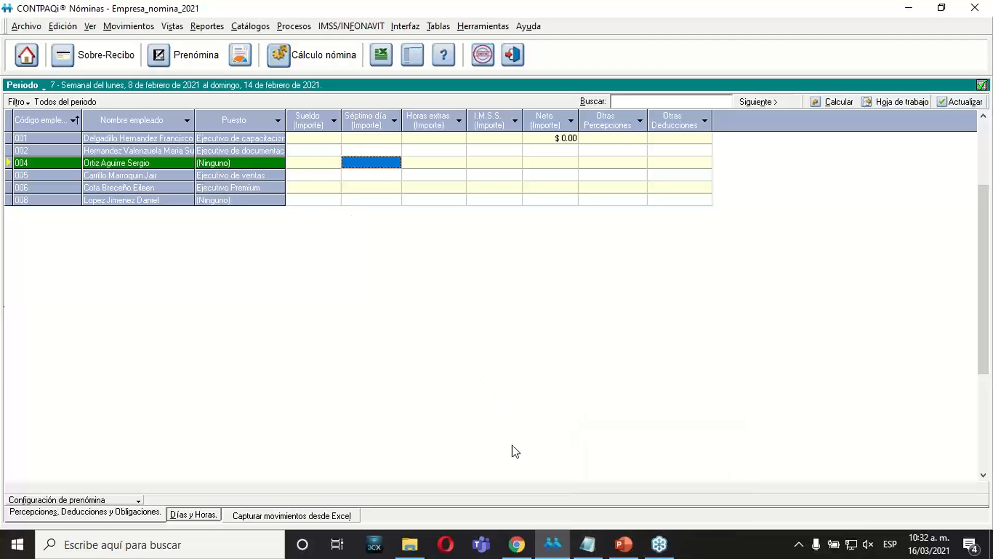
pyautogui.click(173, 27)
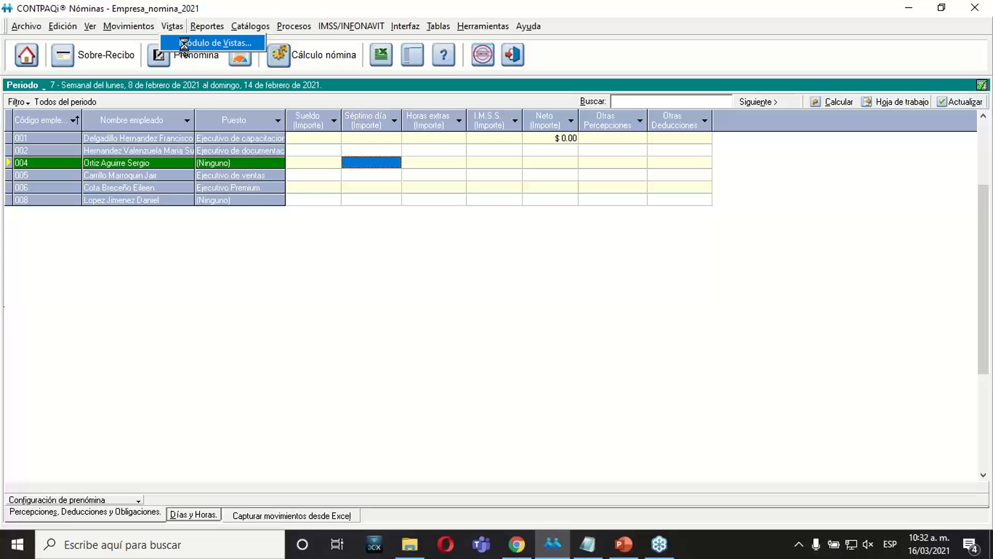
pyautogui.click(207, 43)
pyautogui.click(334, 88)
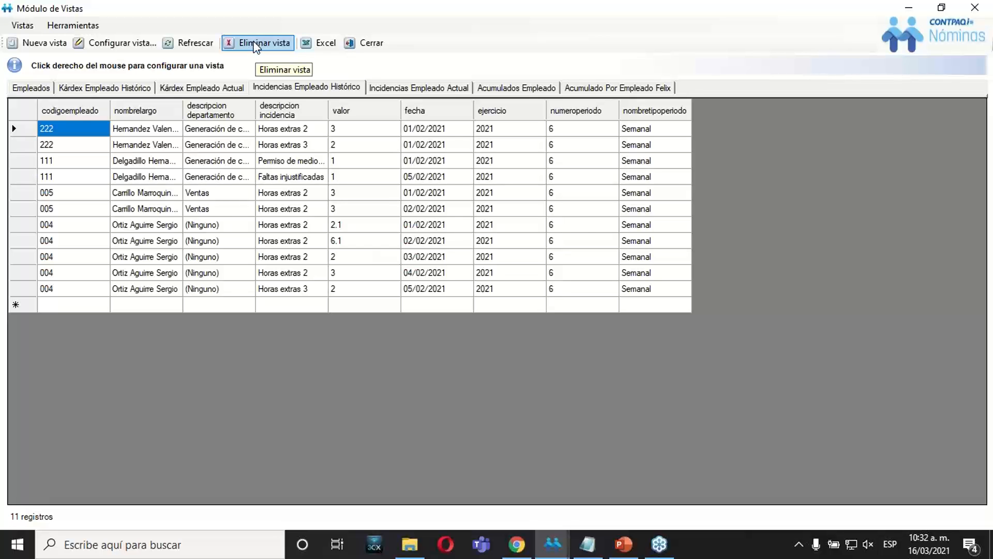
pyautogui.click(312, 175)
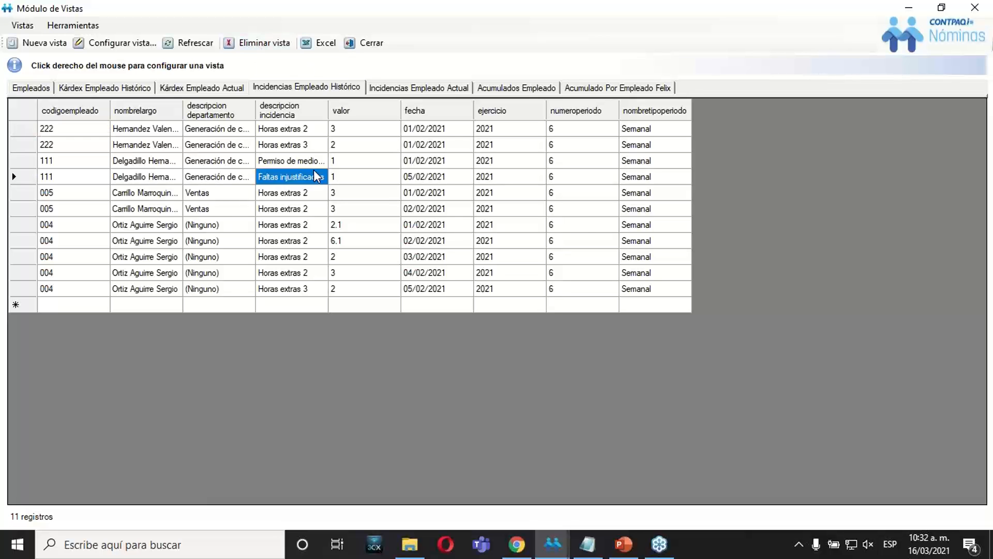
pyautogui.click(378, 47)
# Switch to the PowerPoint presentation and start the slide show from slide 12, Otras funciones de la prenómina.
pyautogui.click(623, 544)
pyautogui.click(86, 445)
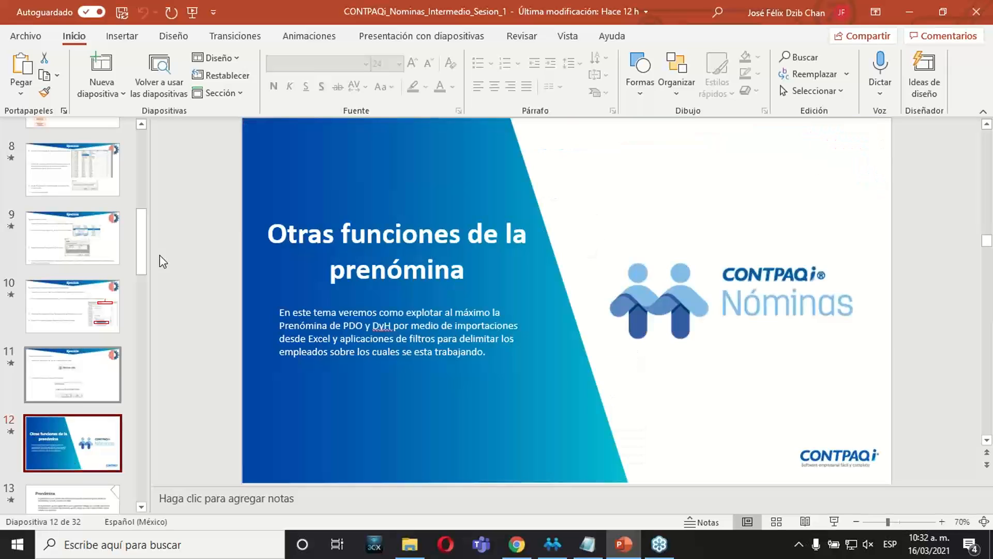
pyautogui.moveTo(138, 237); pyautogui.dragTo(146, 273)
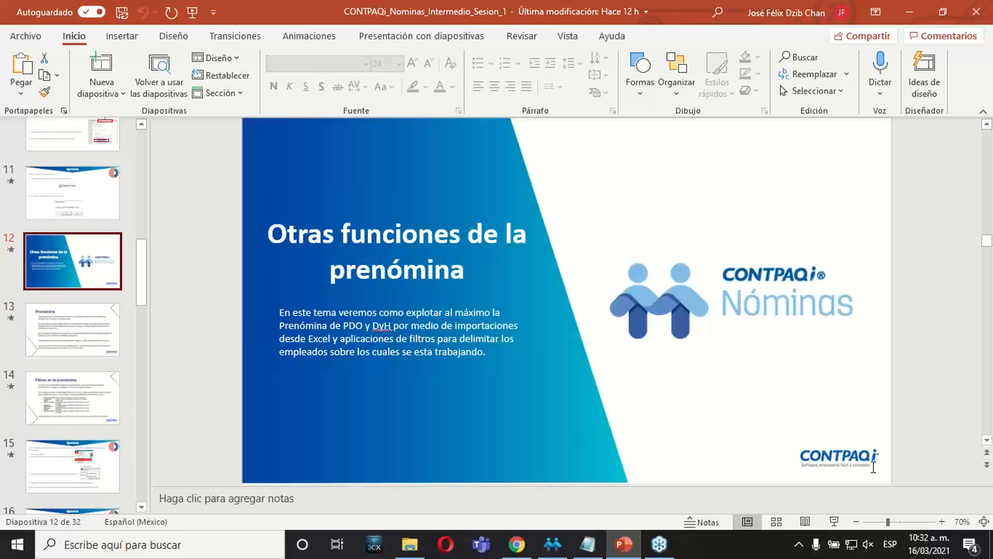
pyautogui.click(834, 521)
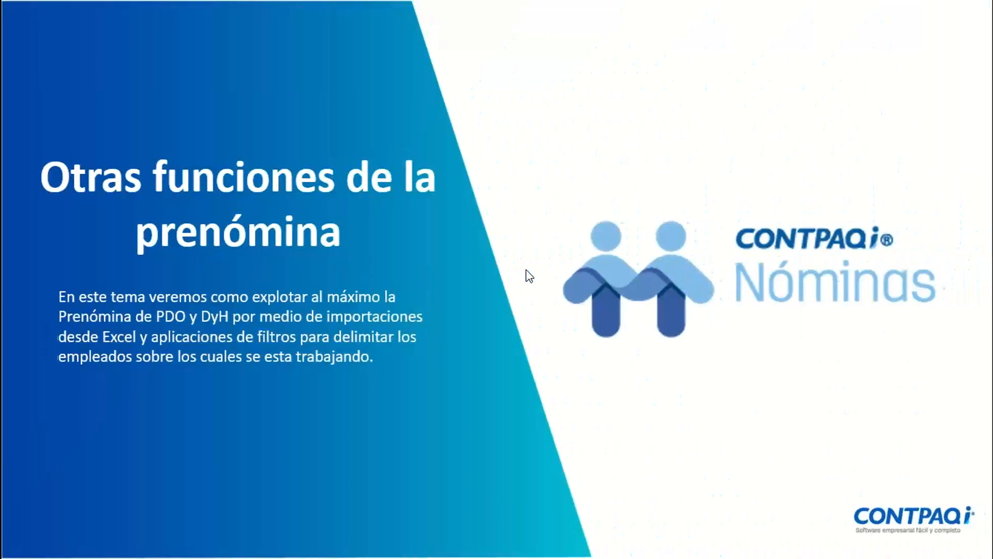
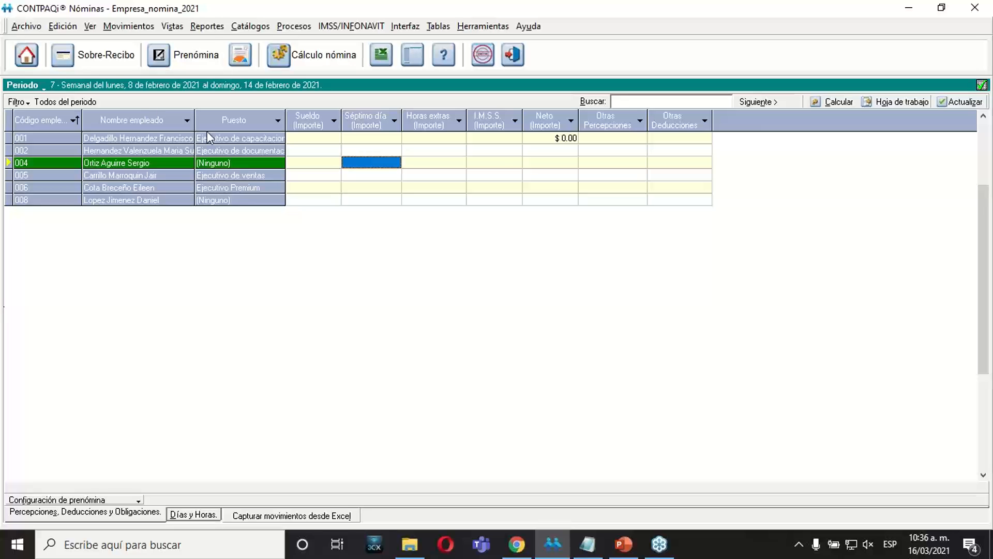
# Examine the employee rows and amount columns of the period 7 prenómina, including its Días y Horas sheet.
pyautogui.click(305, 153)
pyautogui.click(353, 164)
pyautogui.click(431, 176)
pyautogui.click(509, 176)
pyautogui.click(566, 175)
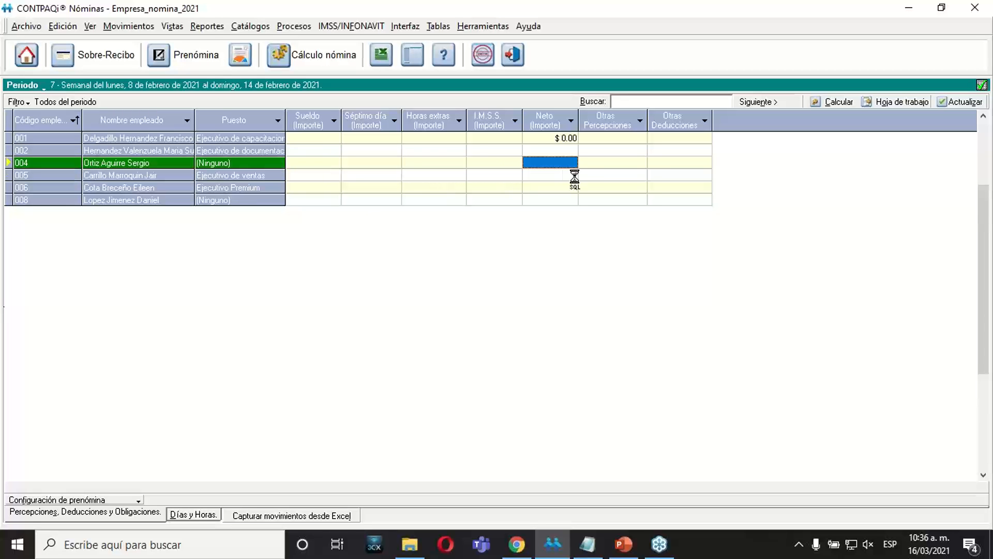
pyautogui.click(659, 176)
pyautogui.click(431, 175)
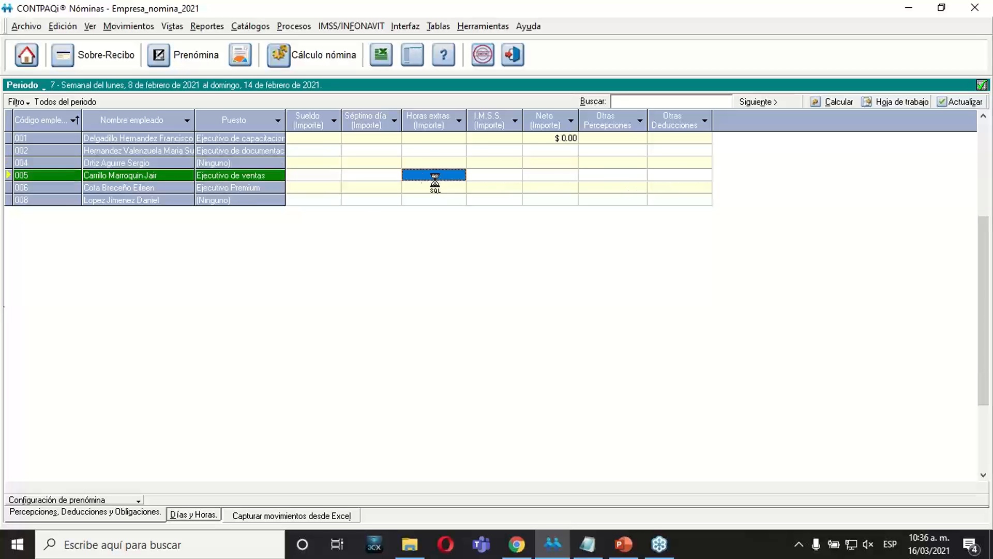
pyautogui.click(326, 162)
pyautogui.click(308, 188)
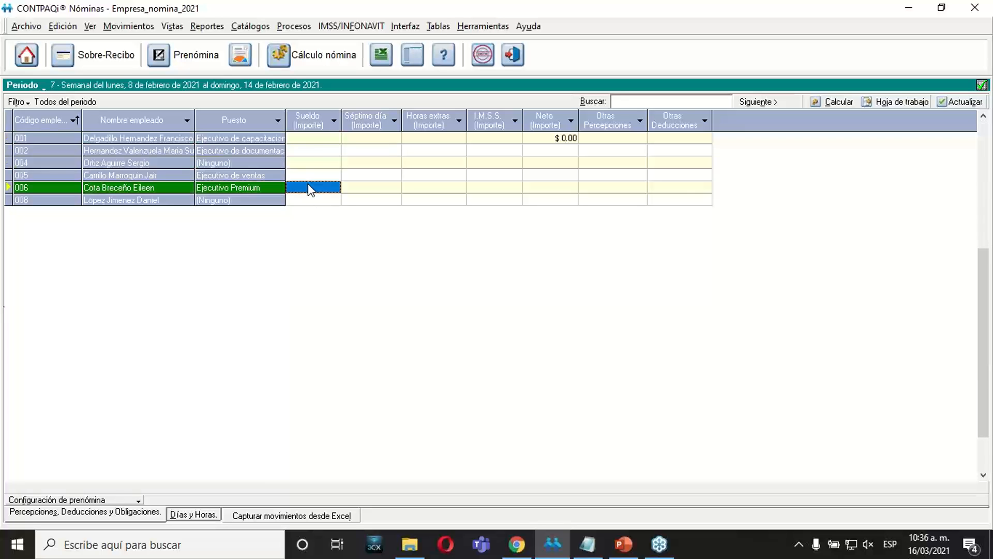
pyautogui.click(310, 138)
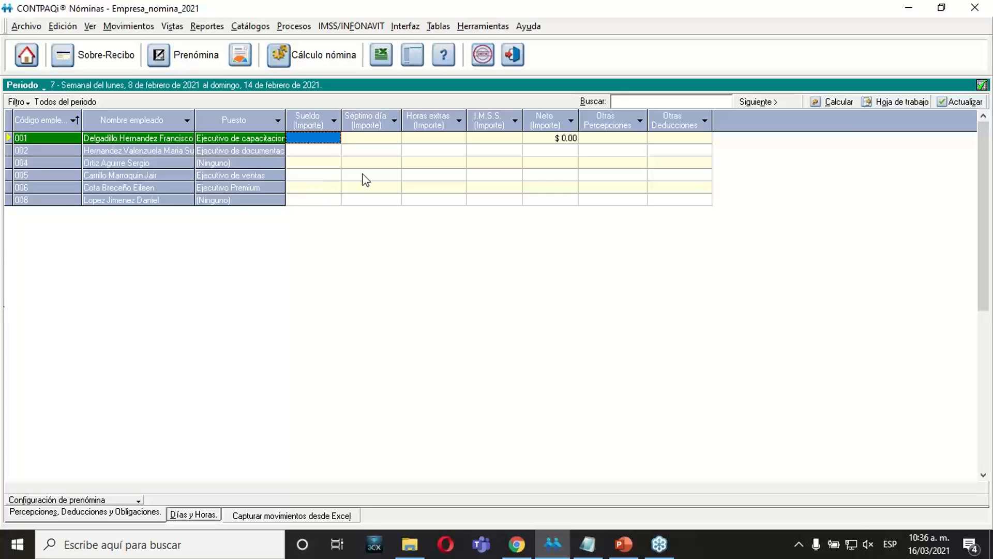
pyautogui.click(199, 514)
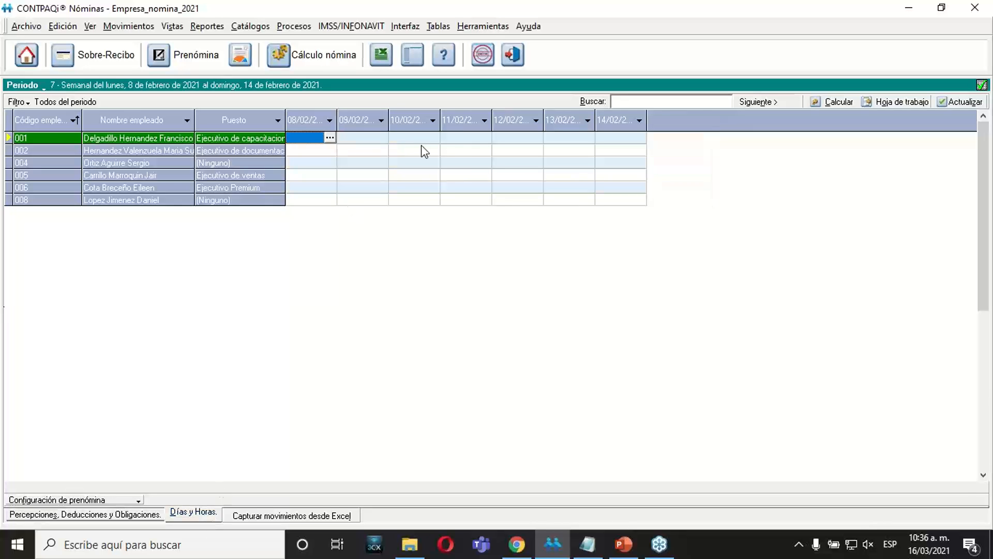
pyautogui.click(149, 515)
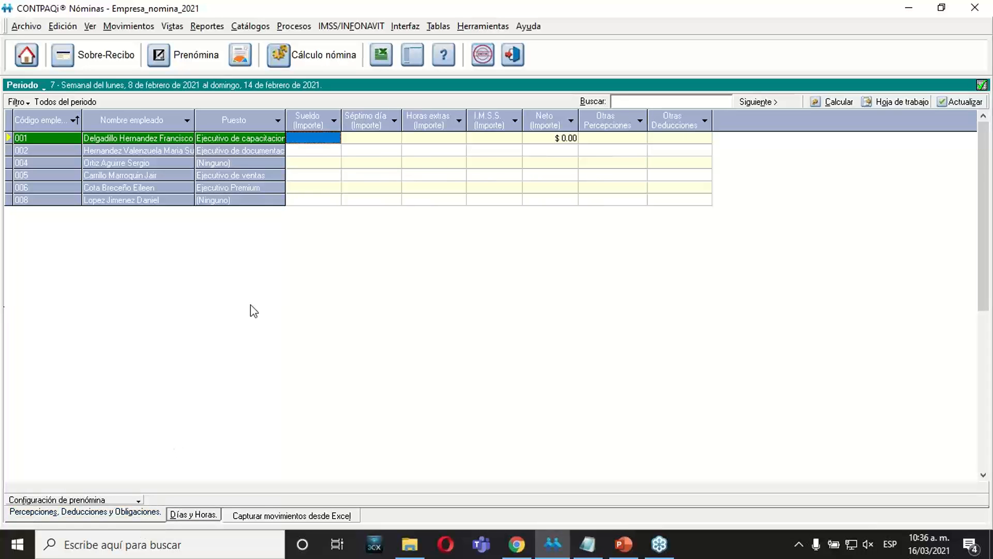
# Reopen the prenómina capture and apply the Todos del periodo filter.
pyautogui.click(192, 55)
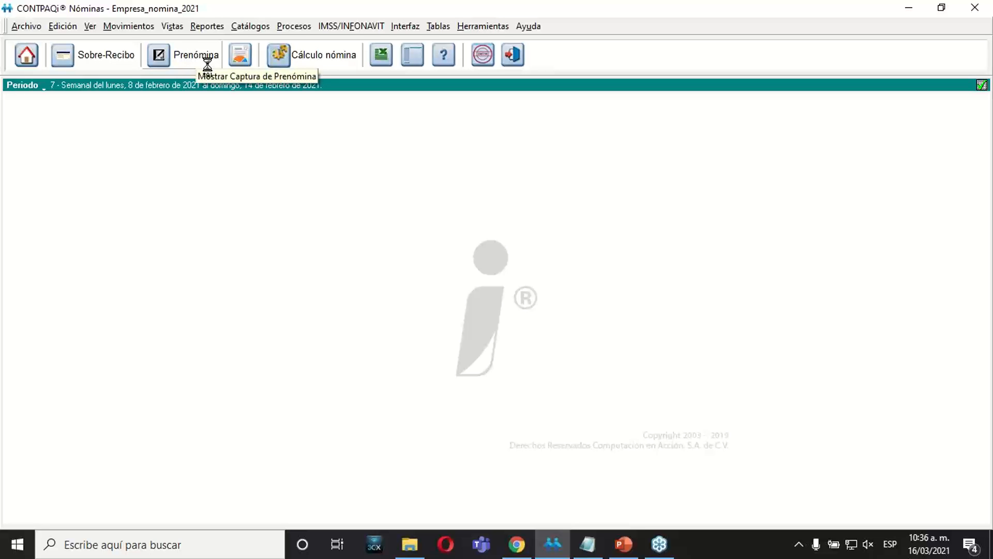
pyautogui.click(196, 58)
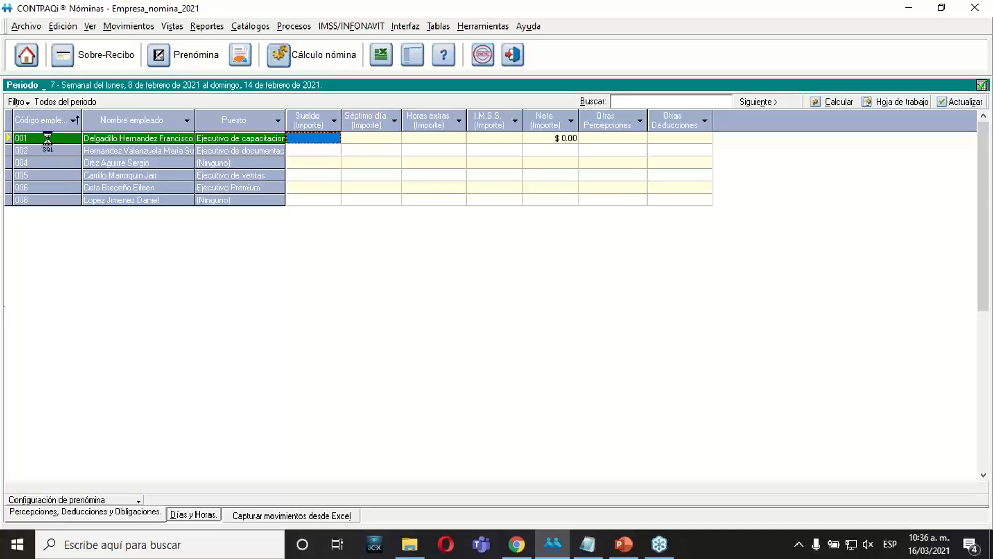
pyautogui.press('Down')
pyautogui.press('Down')
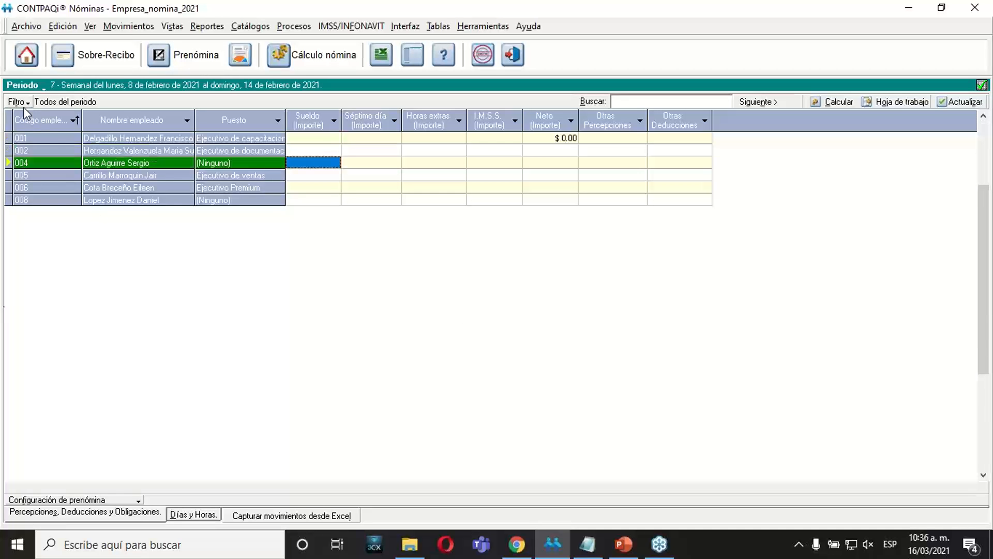
pyautogui.click(23, 102)
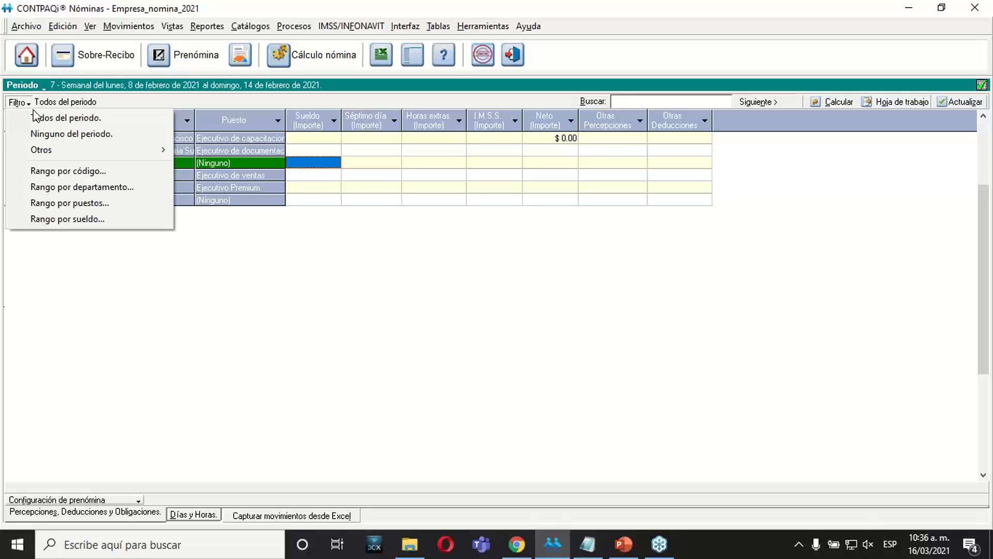
pyautogui.click(86, 119)
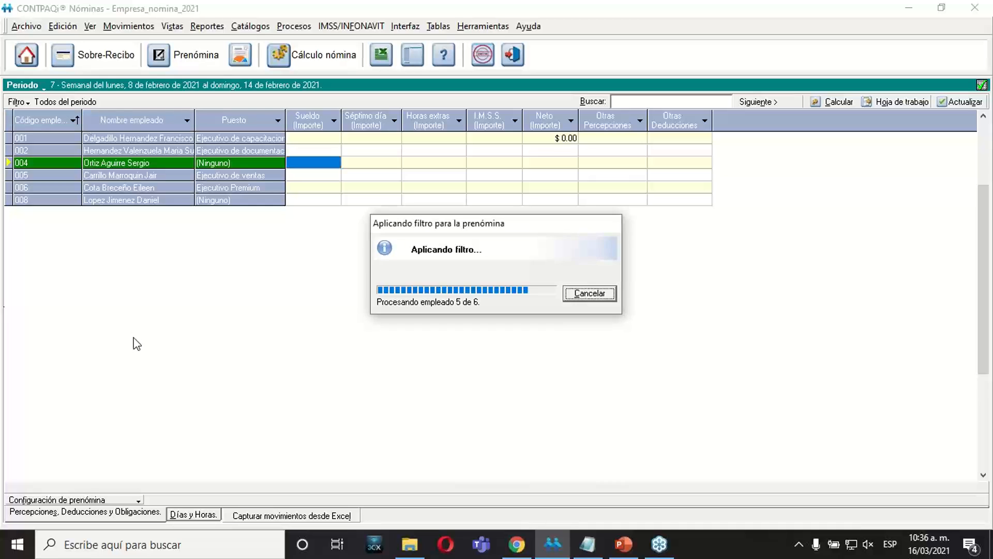
# Filter the prenómina by employee code range, from code 004 to code 008.
pyautogui.click(16, 102)
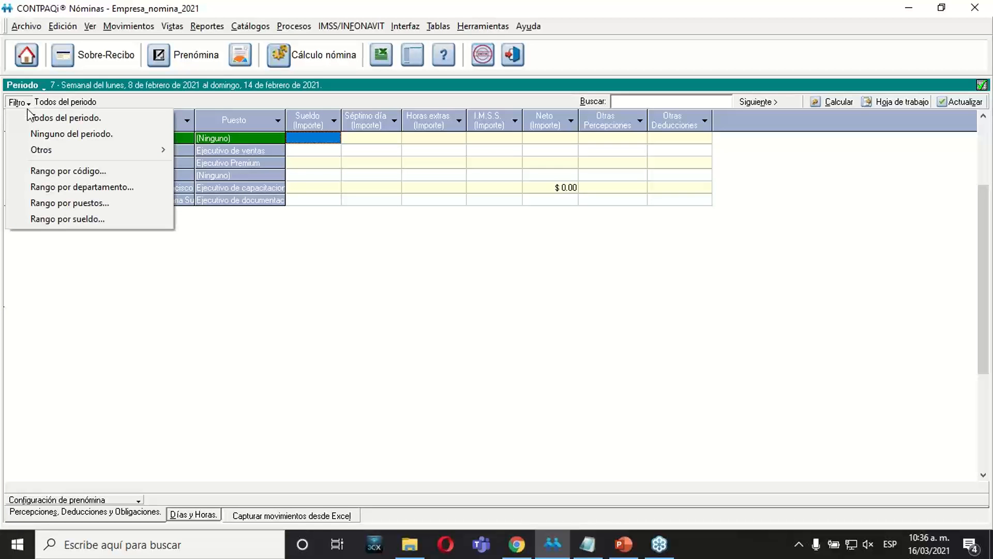
pyautogui.click(60, 172)
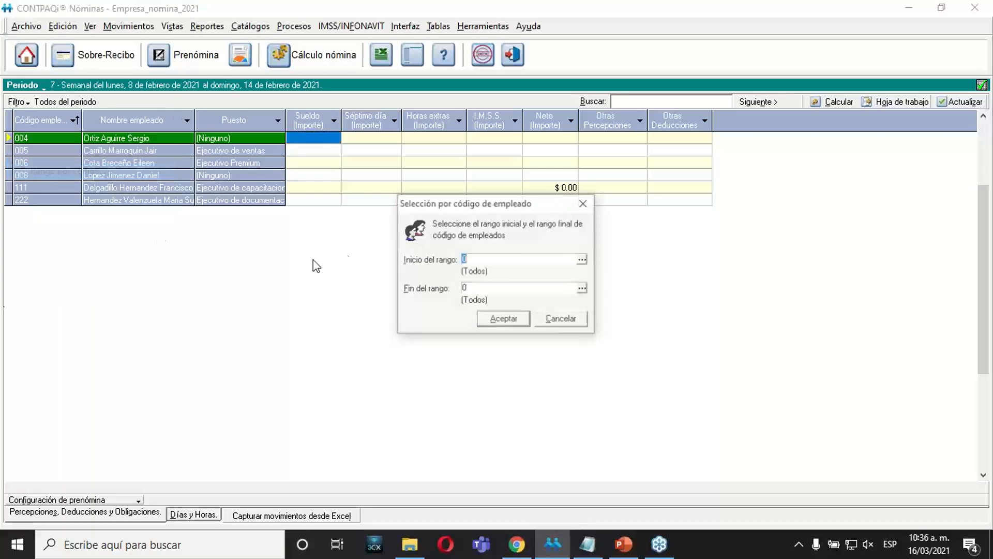
pyautogui.click(583, 259)
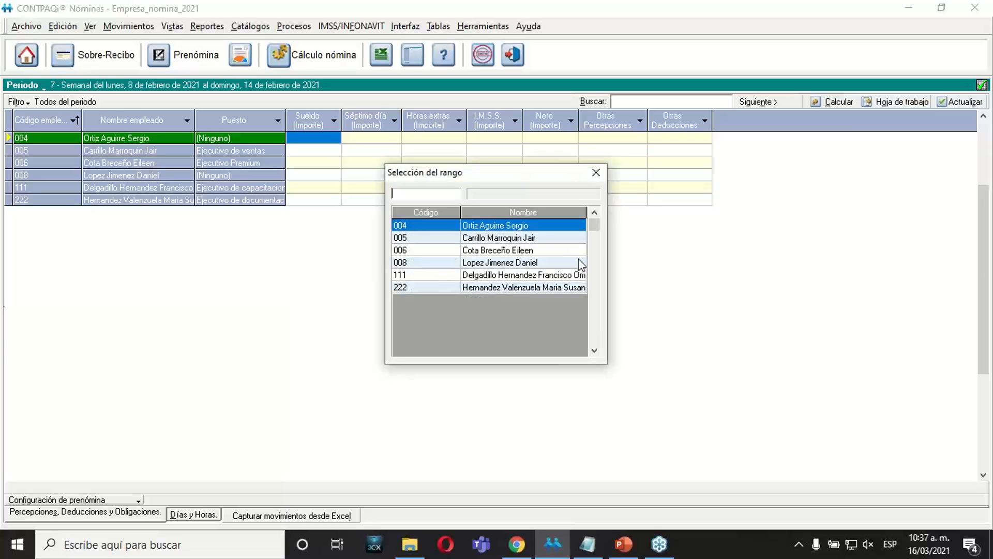
pyautogui.doubleClick(414, 226)
pyautogui.click(417, 267)
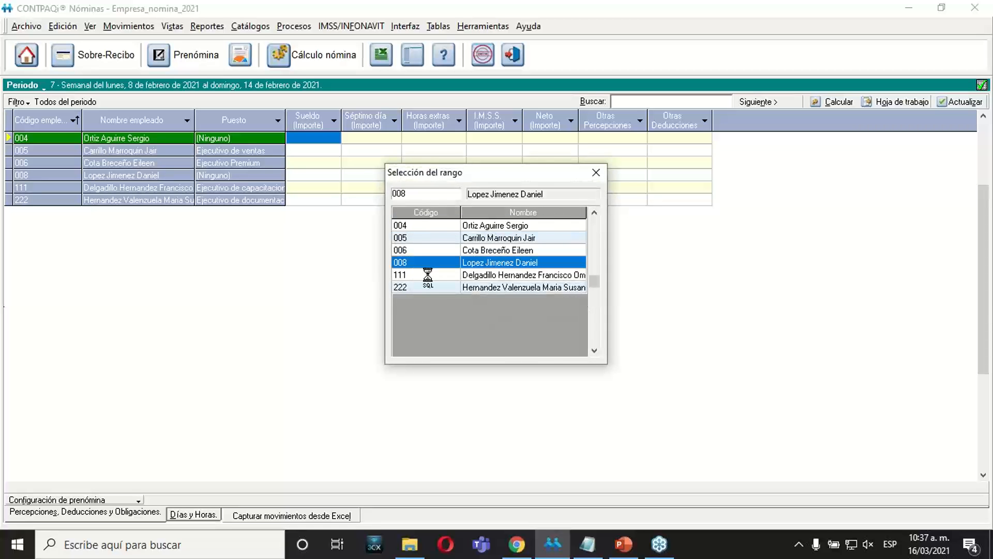
pyautogui.doubleClick(419, 265)
pyautogui.click(504, 320)
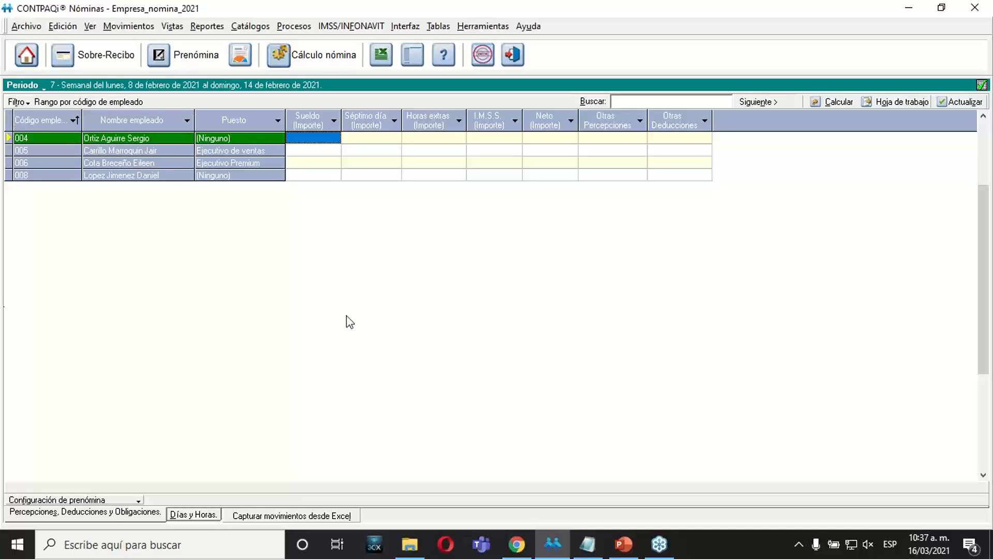
# Filter the prenómina by department range, with 1 Ventas as both start and end.
pyautogui.click(18, 101)
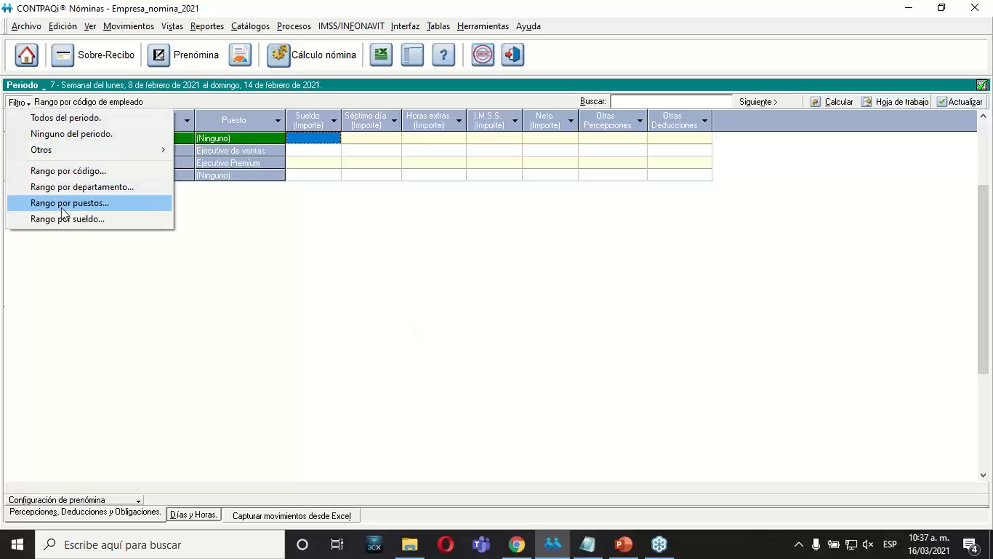
pyautogui.click(61, 187)
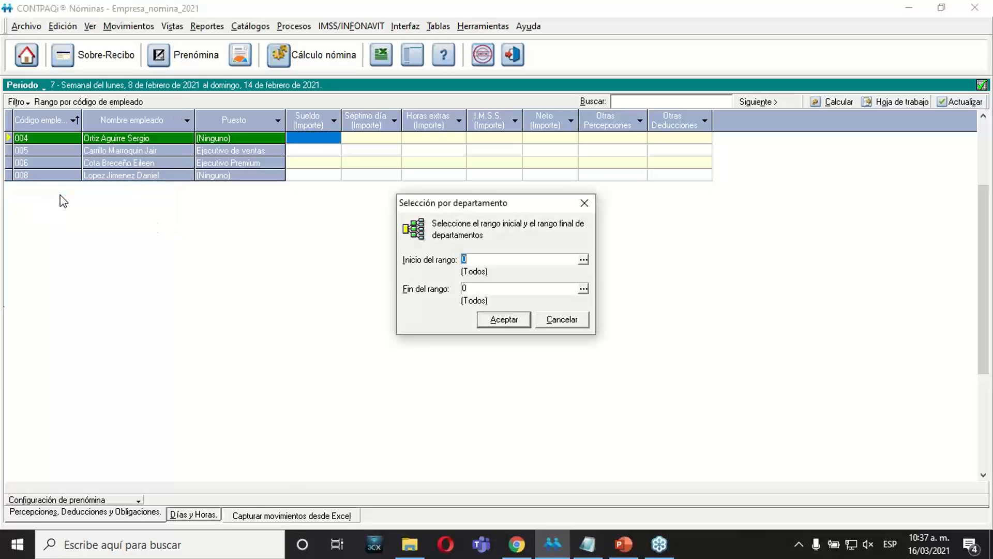
pyautogui.click(583, 259)
pyautogui.doubleClick(467, 239)
pyautogui.click(583, 288)
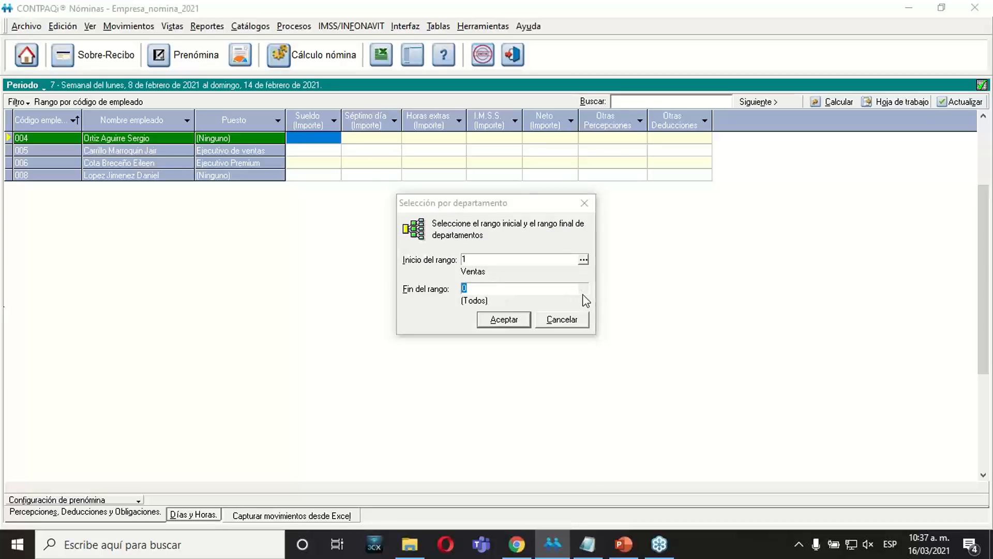
pyautogui.doubleClick(441, 240)
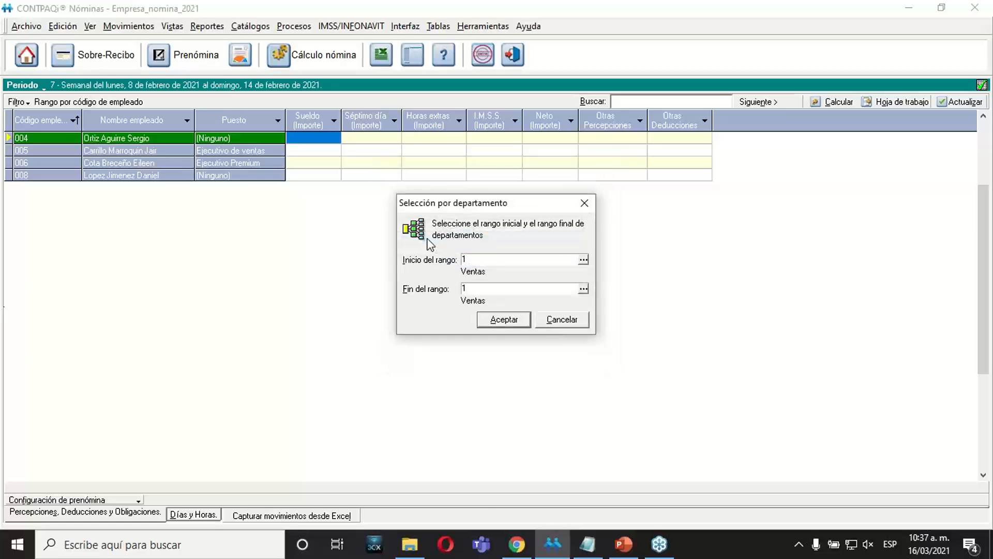
pyautogui.click(495, 318)
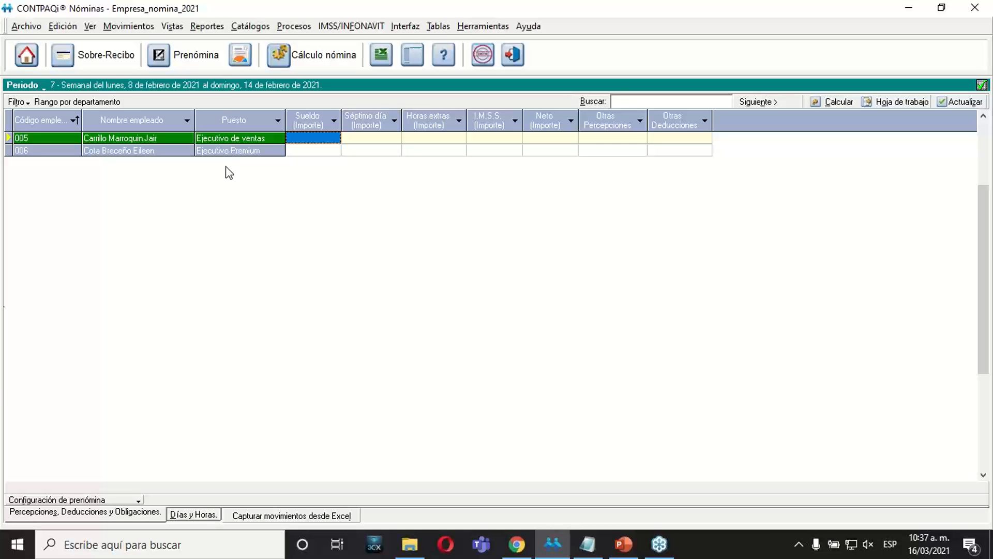
# Configure the prenómina to show Departamento instead of Puesto as the additional employee column.
pyautogui.click(81, 499)
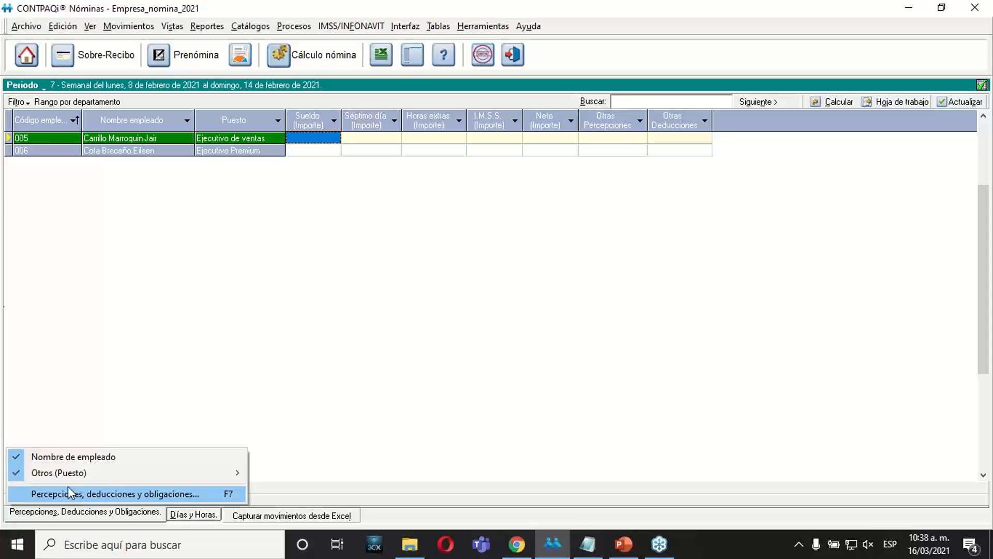
pyautogui.moveTo(66, 479)
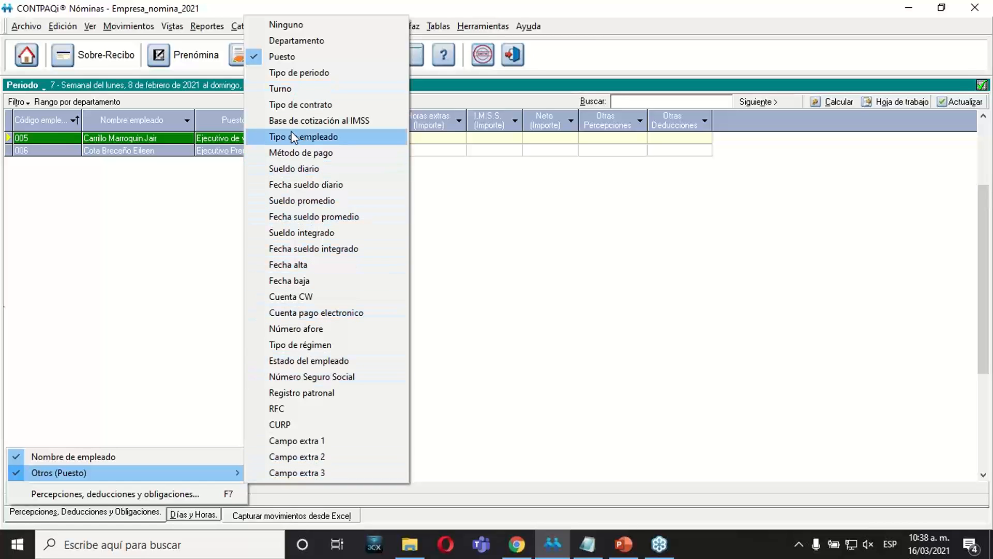
pyautogui.click(261, 43)
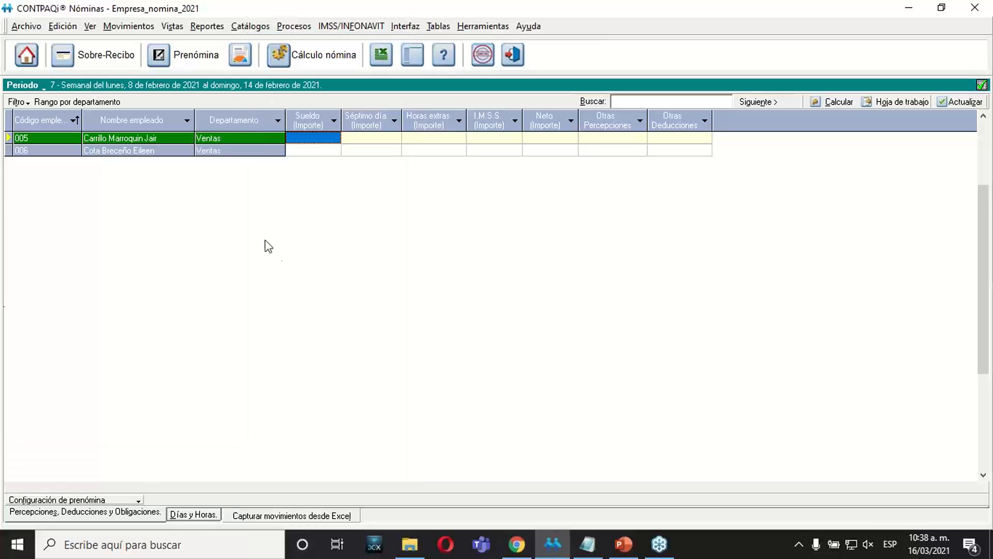
pyautogui.click(240, 151)
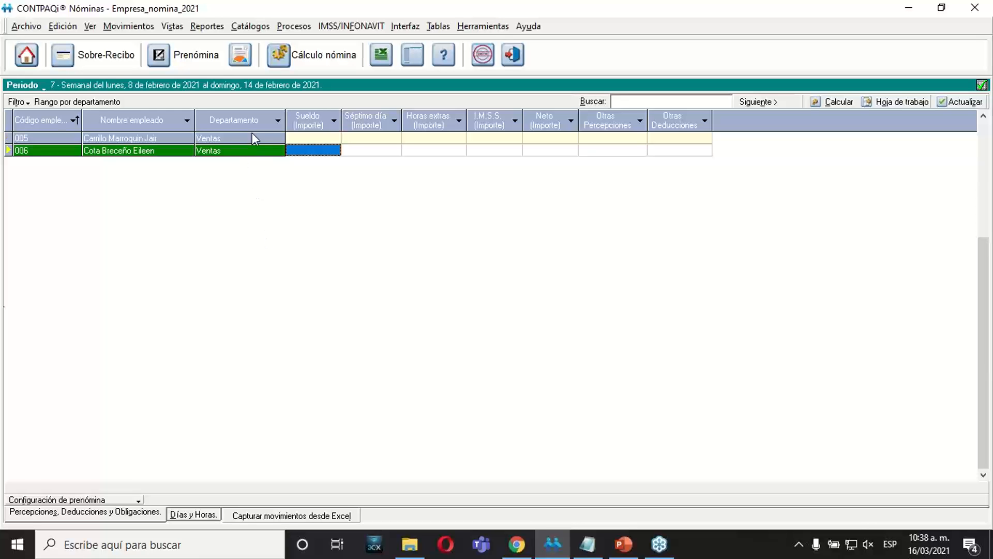
pyautogui.click(253, 136)
# Reapply the department range filter from 1 Ventas to 1 Ventas and check the department of the listed employees.
pyautogui.click(19, 102)
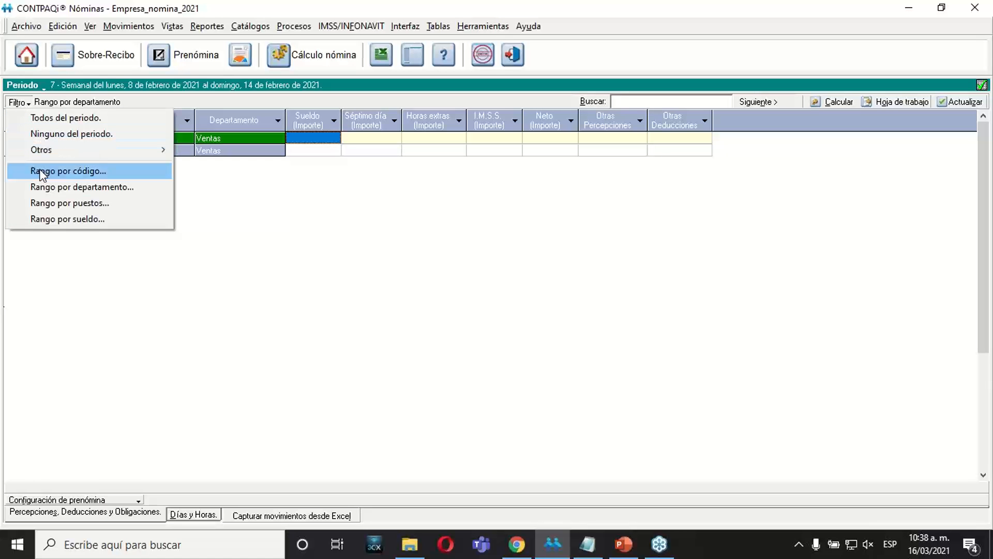
pyautogui.click(58, 189)
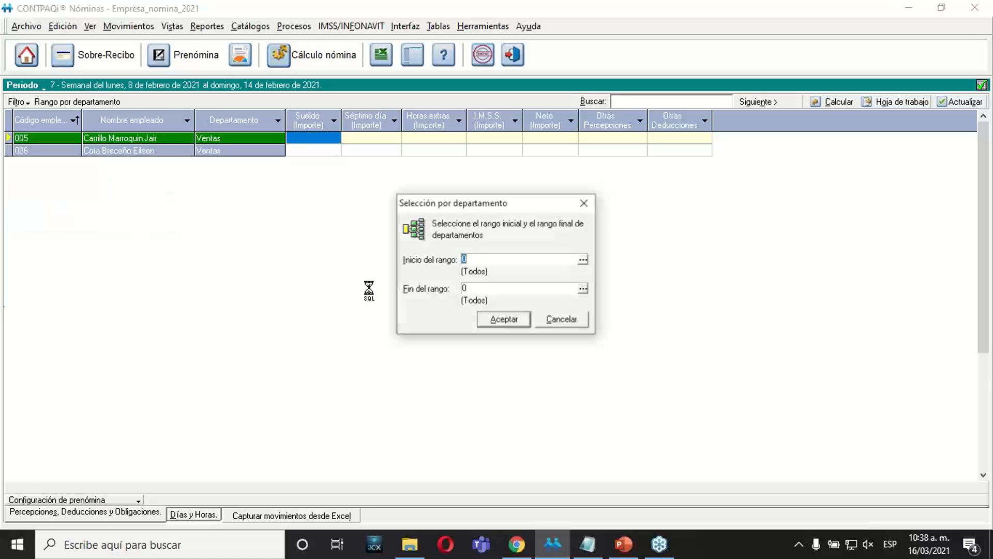
pyautogui.click(583, 261)
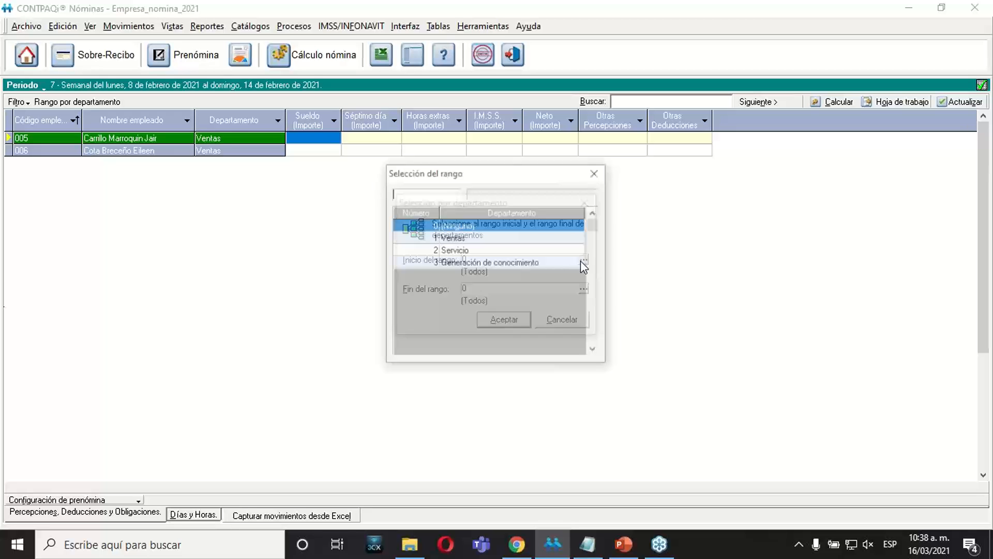
pyautogui.doubleClick(427, 236)
pyautogui.click(477, 286)
pyautogui.write('1')
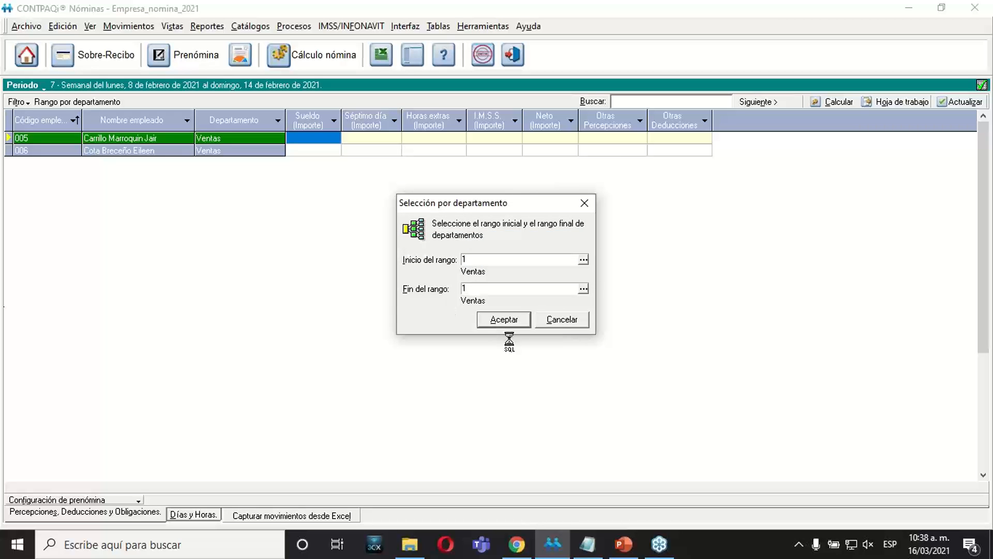
pyautogui.click(510, 324)
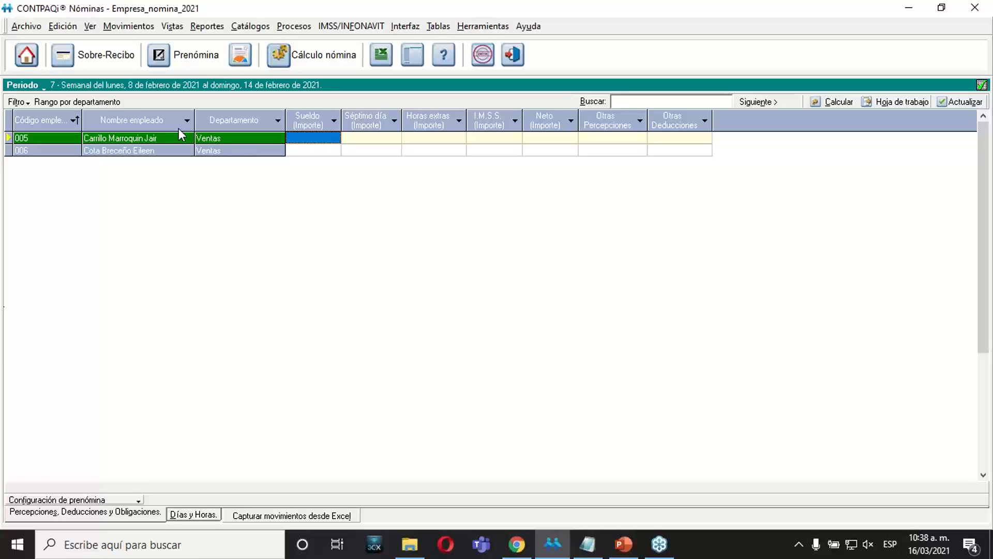
pyautogui.click(221, 151)
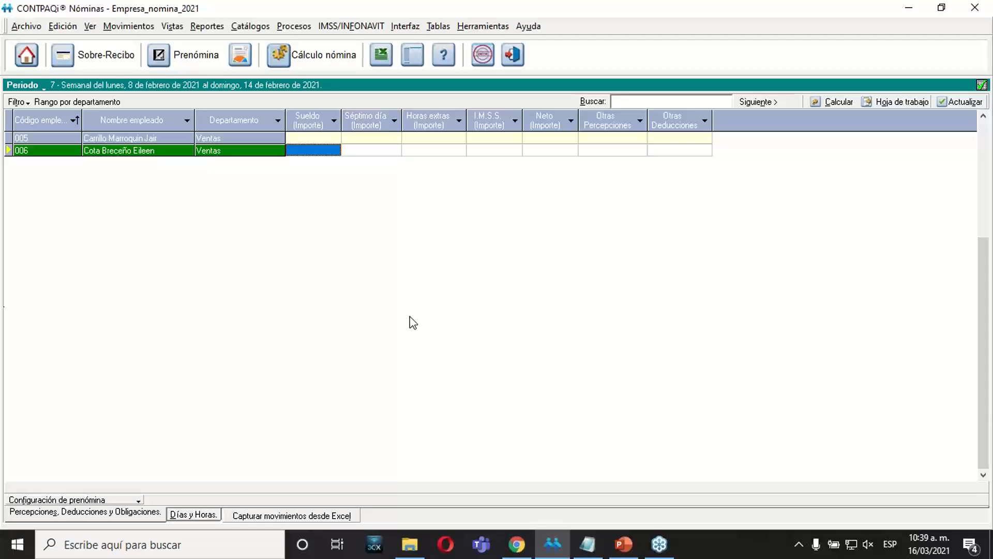
pyautogui.click(436, 138)
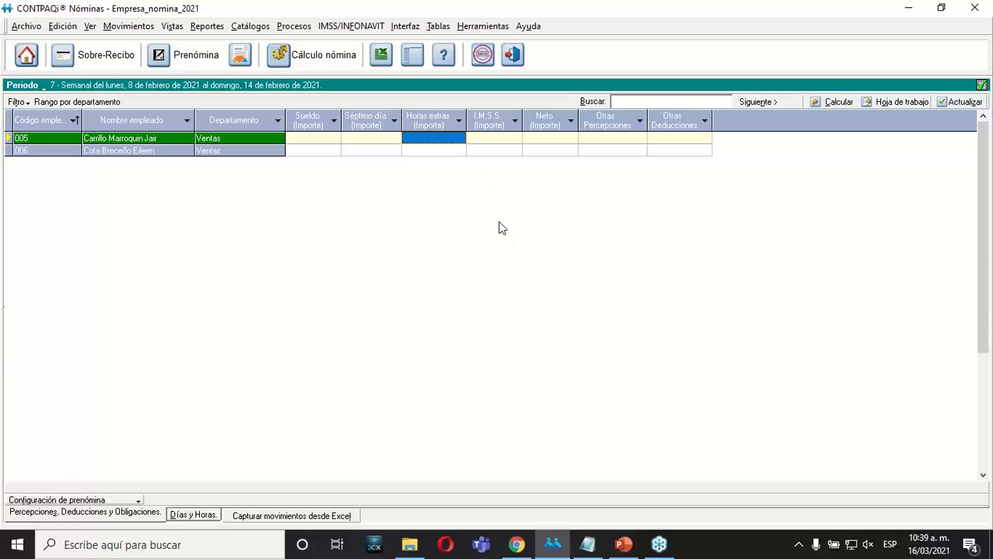
# Switch to PowerPoint, review the prenómina filter exercises on slides 15 and 16, and return to CONTPAQi Nóminas.
pyautogui.click(622, 543)
pyautogui.moveTo(143, 292); pyautogui.dragTo(147, 327)
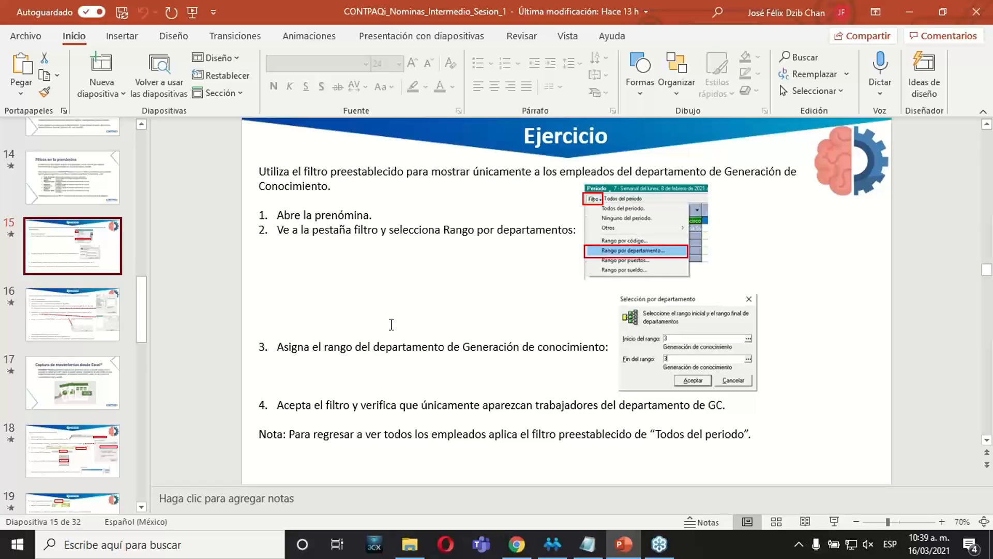
pyautogui.click(109, 331)
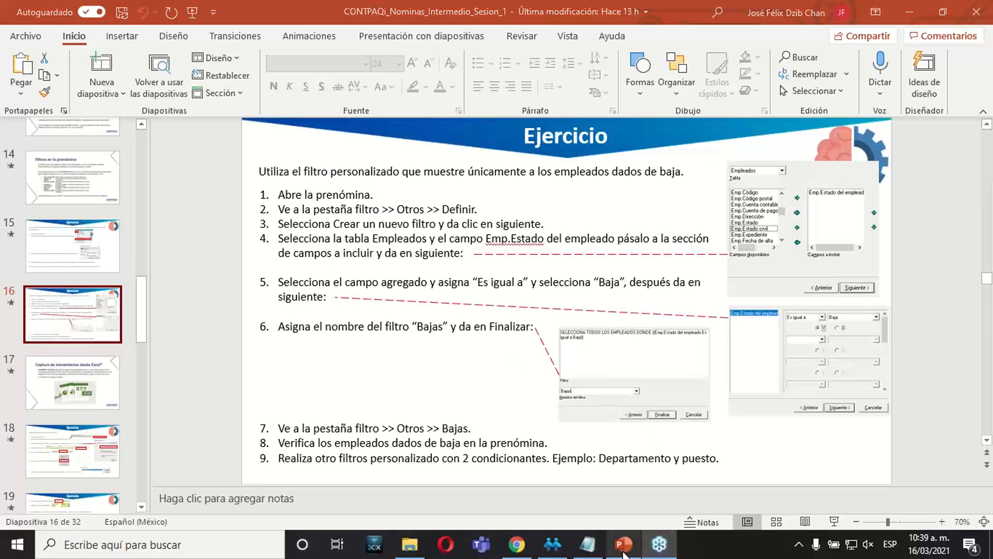
pyautogui.click(549, 539)
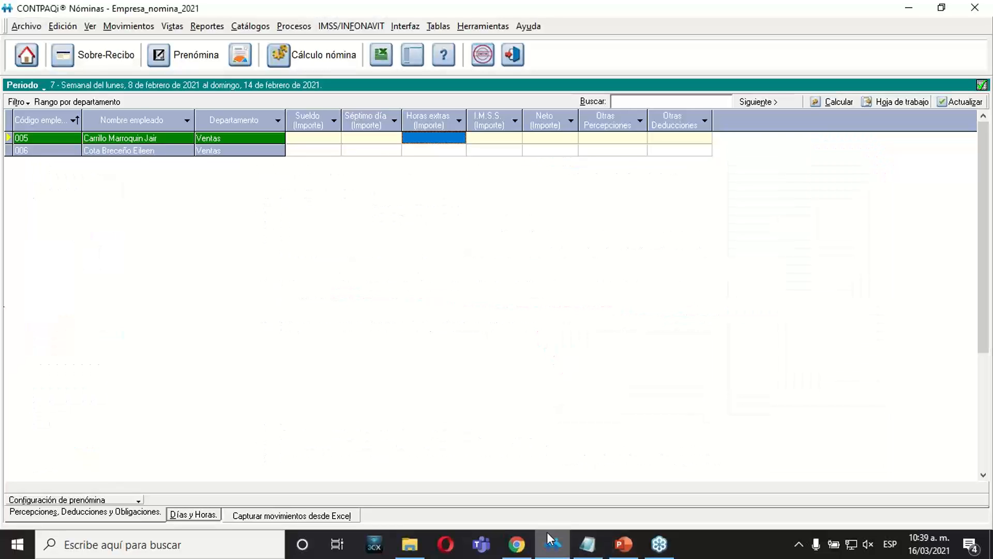
# Open the filter construction wizard from the prenómina's other filters and choose to create a new filter.
pyautogui.click(21, 100)
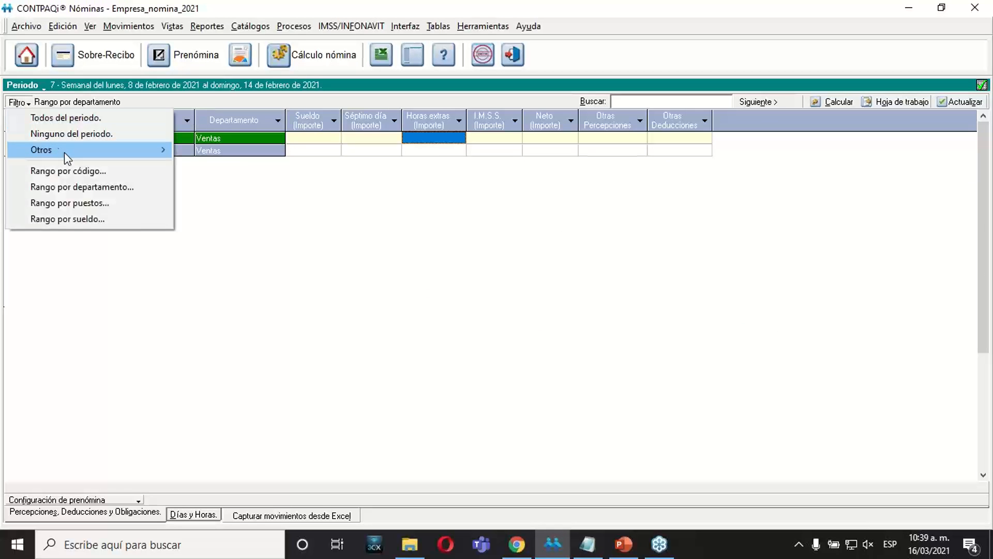
pyautogui.moveTo(63, 153)
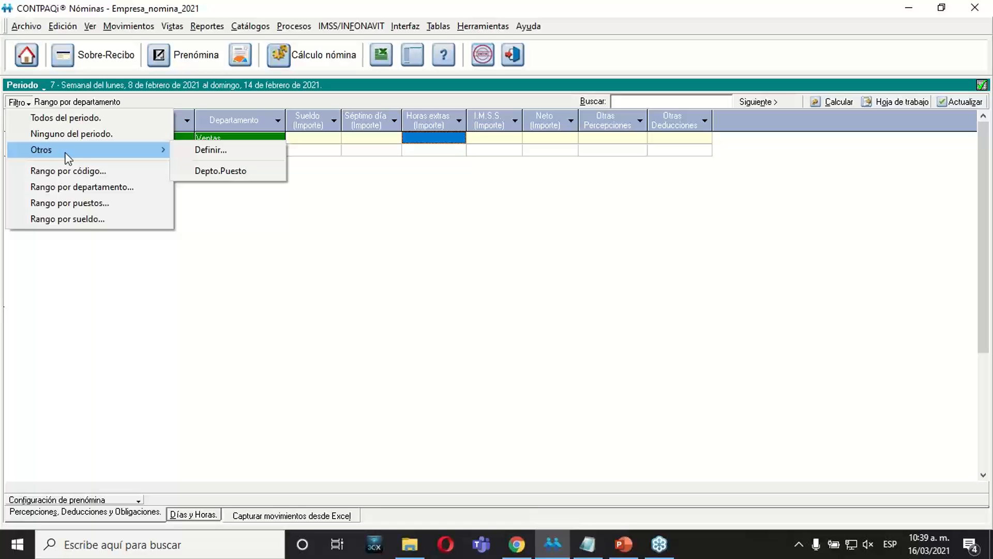
pyautogui.click(195, 169)
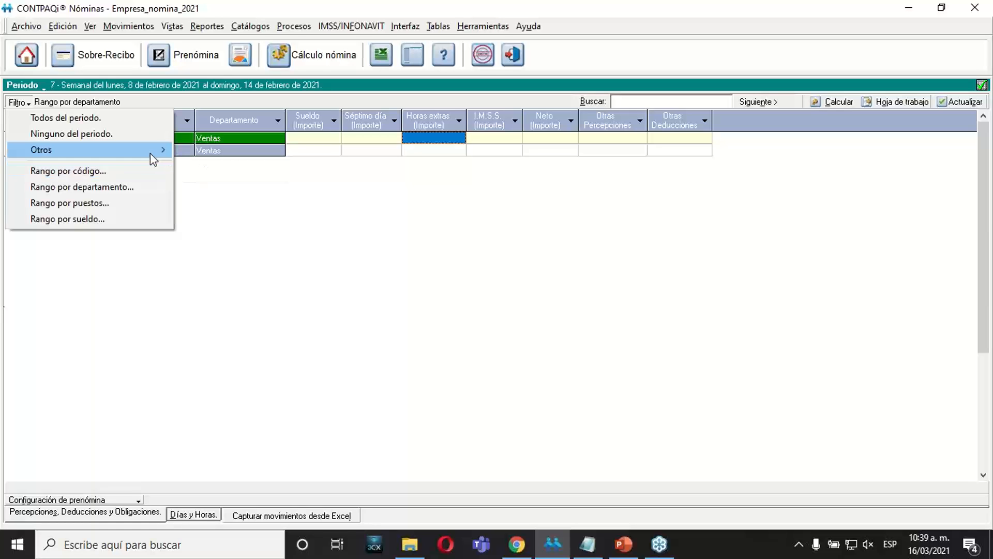
pyautogui.moveTo(150, 154)
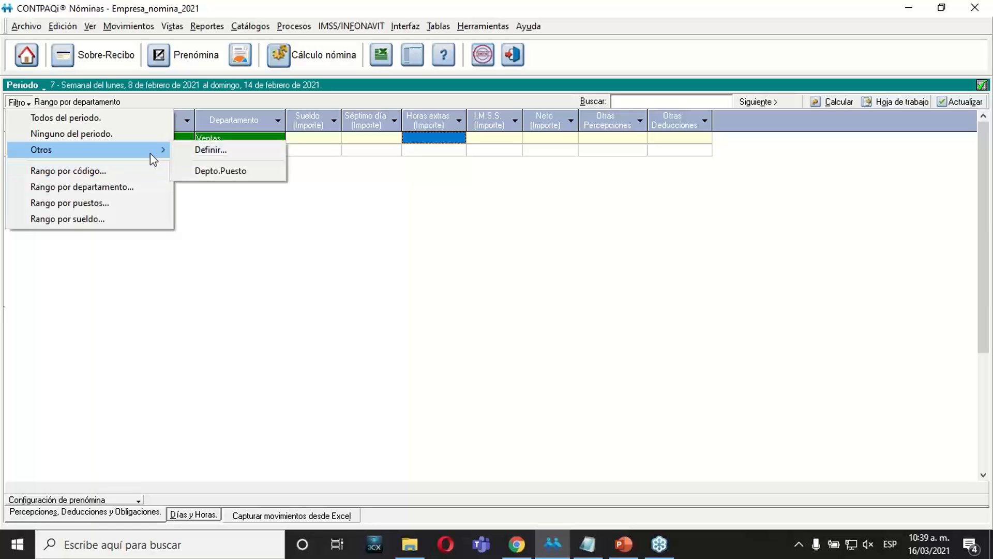
pyautogui.click(201, 151)
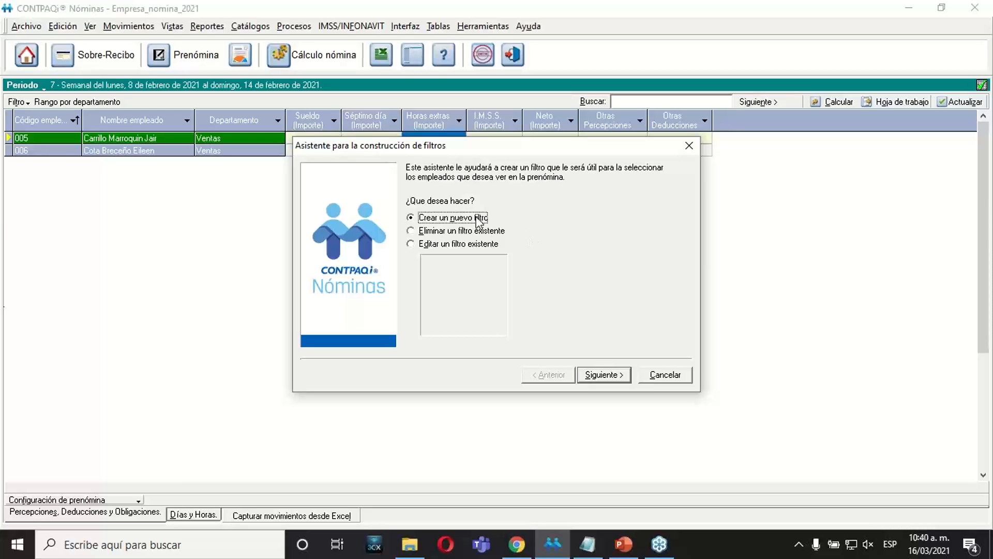
pyautogui.click(470, 230)
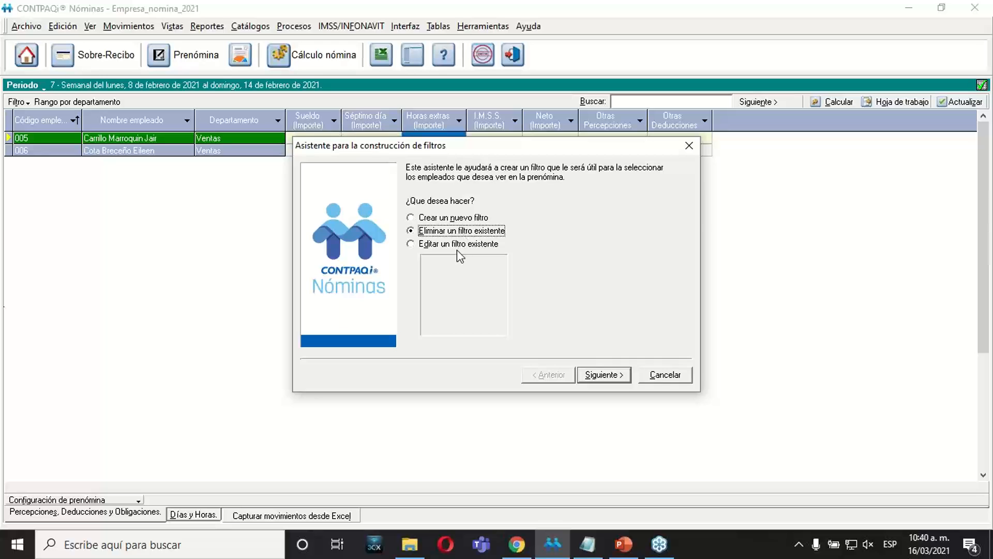
pyautogui.click(457, 245)
pyautogui.click(454, 260)
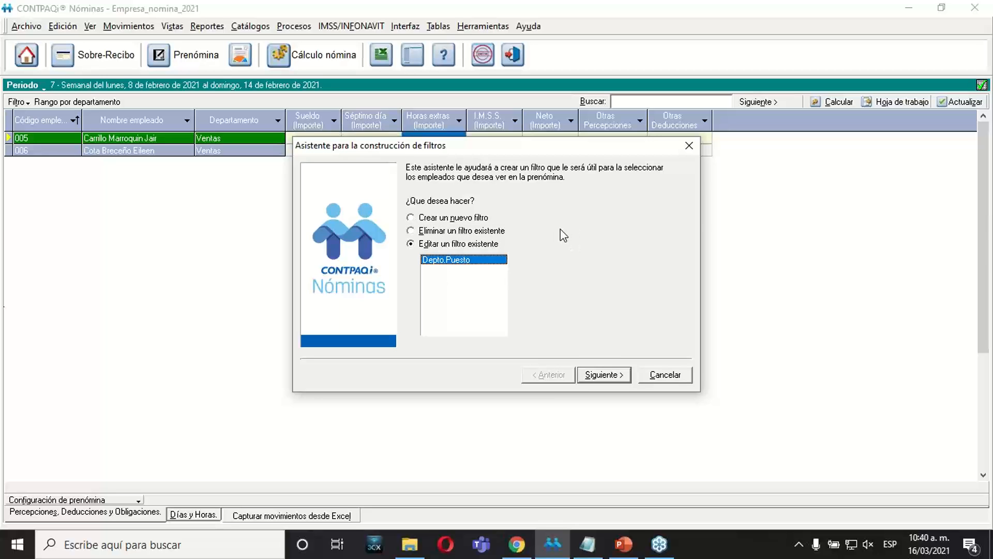
pyautogui.click(427, 219)
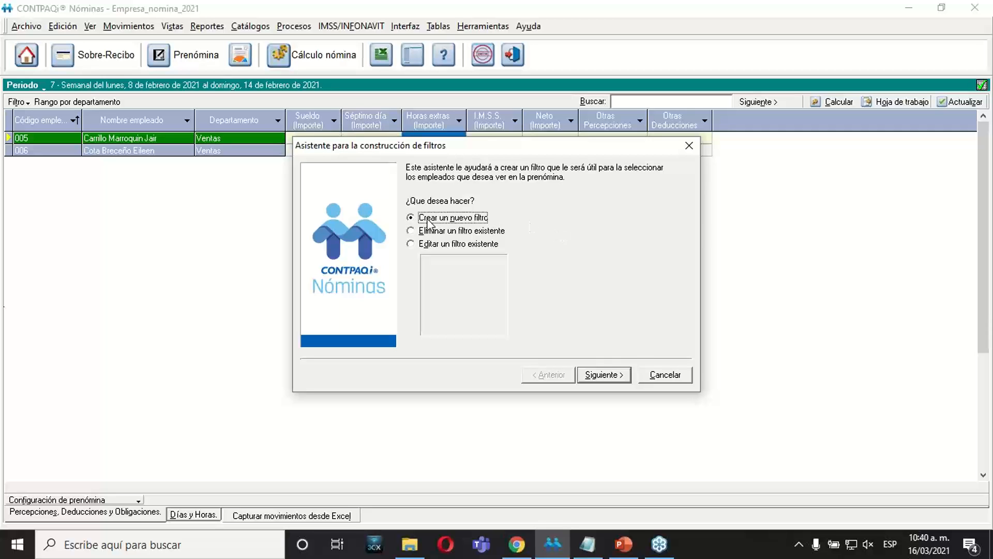
pyautogui.click(619, 377)
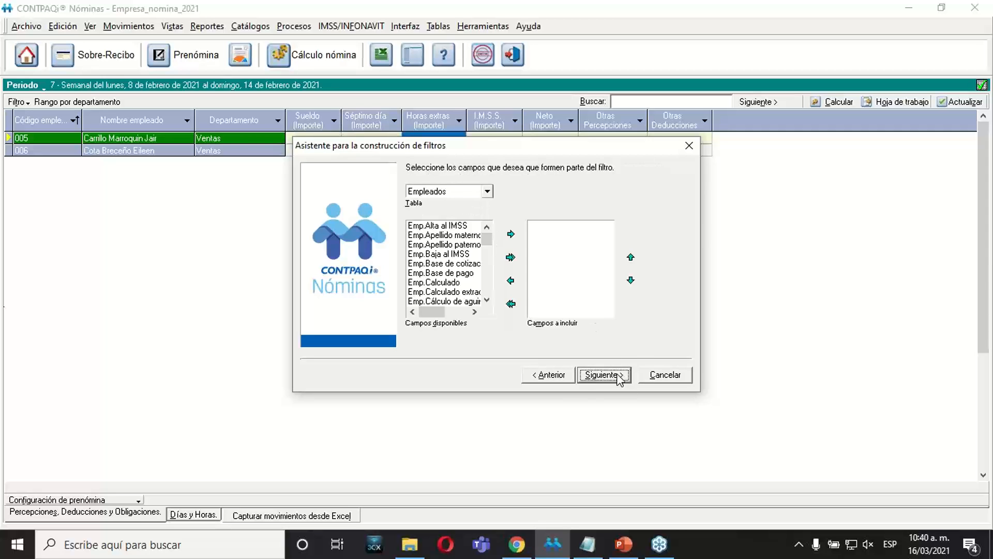
# Examine the fields available in the Departamentos, Puestos and Movimientos permanentes tables, and return to the Empleados table.
pyautogui.moveTo(487, 241)
pyautogui.mouseDown()
pyautogui.moveTo(490, 301)
pyautogui.moveTo(490, 243)
pyautogui.mouseUp()
pyautogui.click(487, 190)
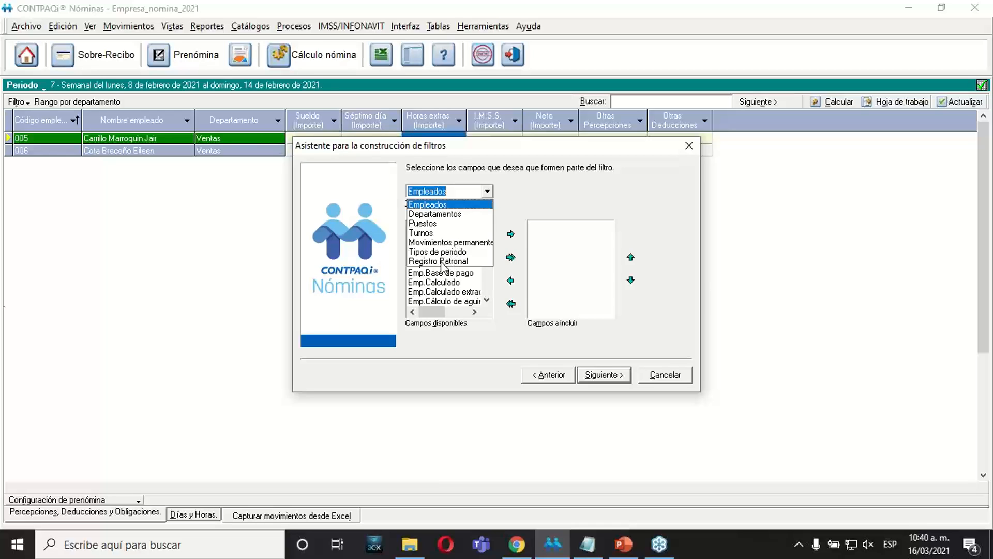
pyautogui.click(437, 214)
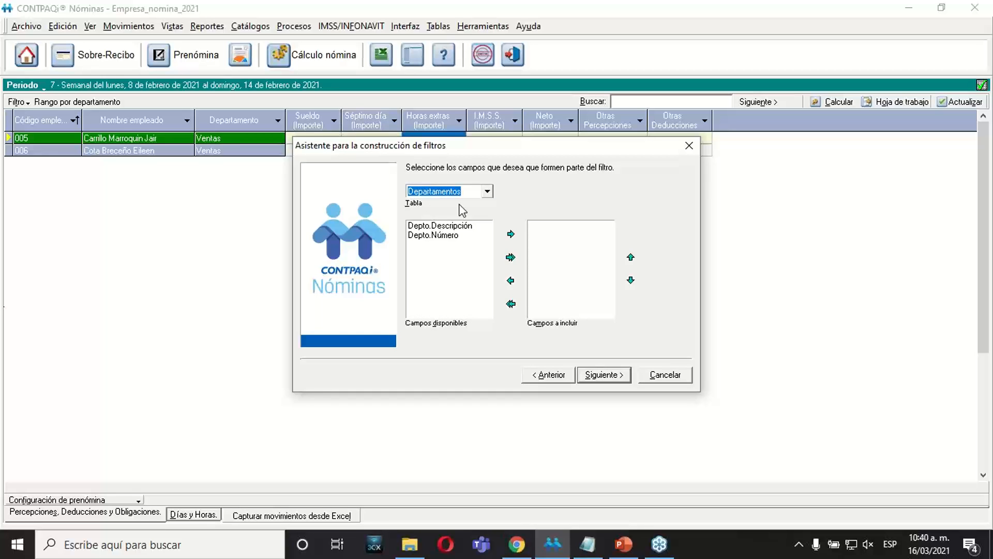
pyautogui.click(487, 192)
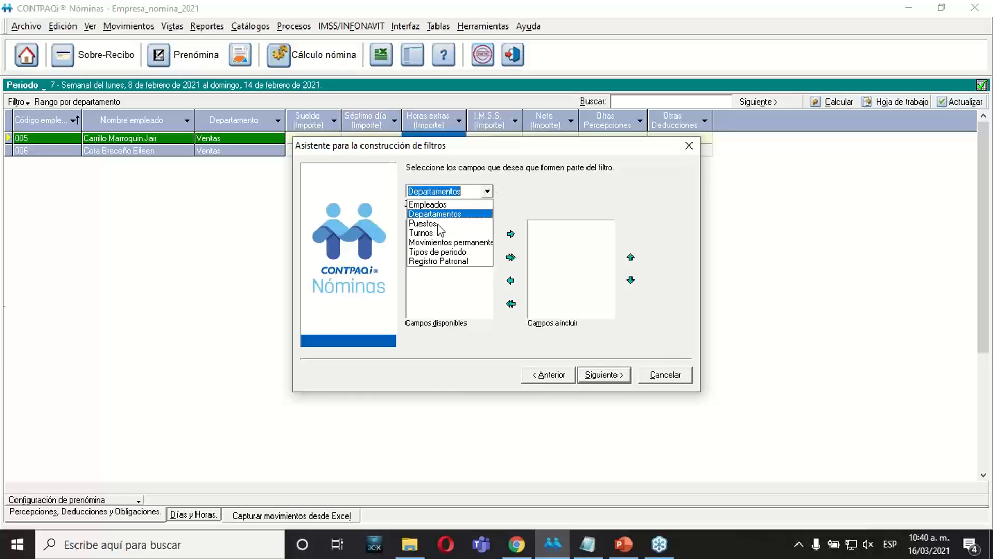
pyautogui.click(436, 224)
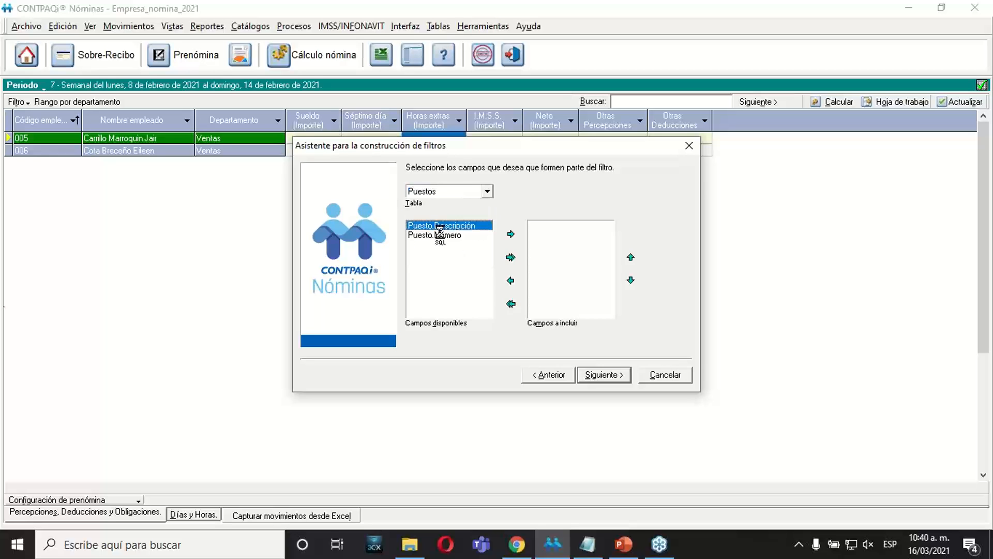
pyautogui.click(487, 192)
pyautogui.click(443, 241)
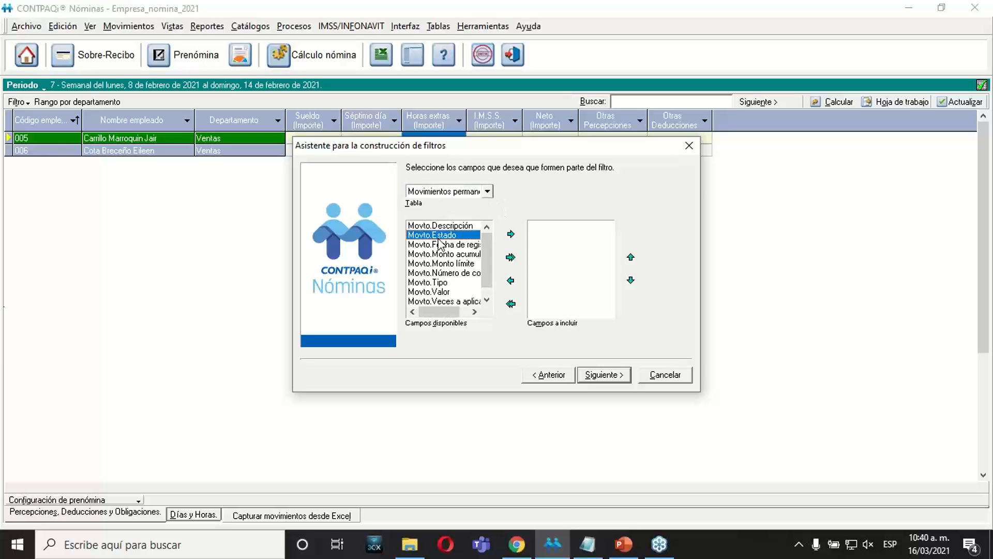
pyautogui.click(487, 192)
pyautogui.click(449, 203)
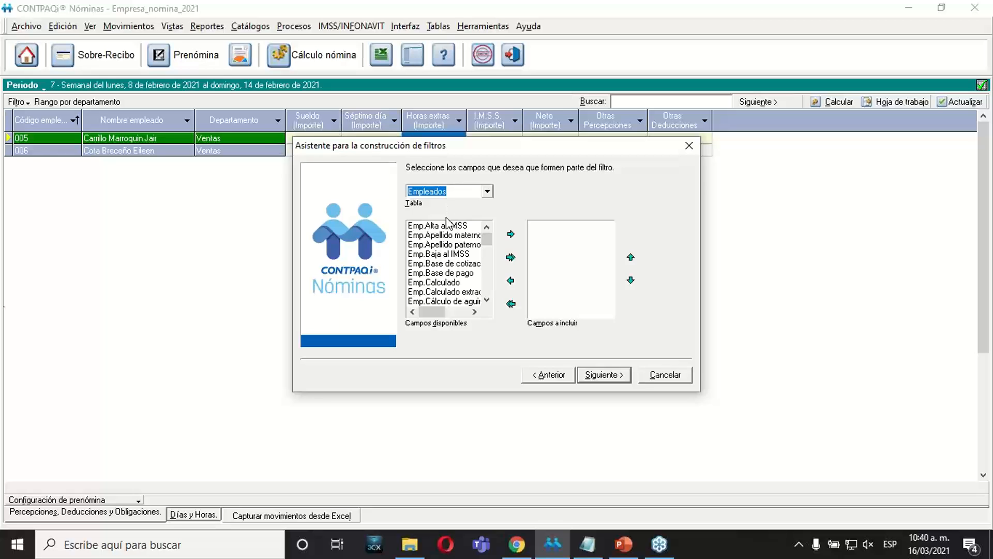
# Switch to PowerPoint, check the custom filter exercise on slide 16, and return to the filter wizard in CONTPAQi Nóminas.
pyautogui.click(635, 548)
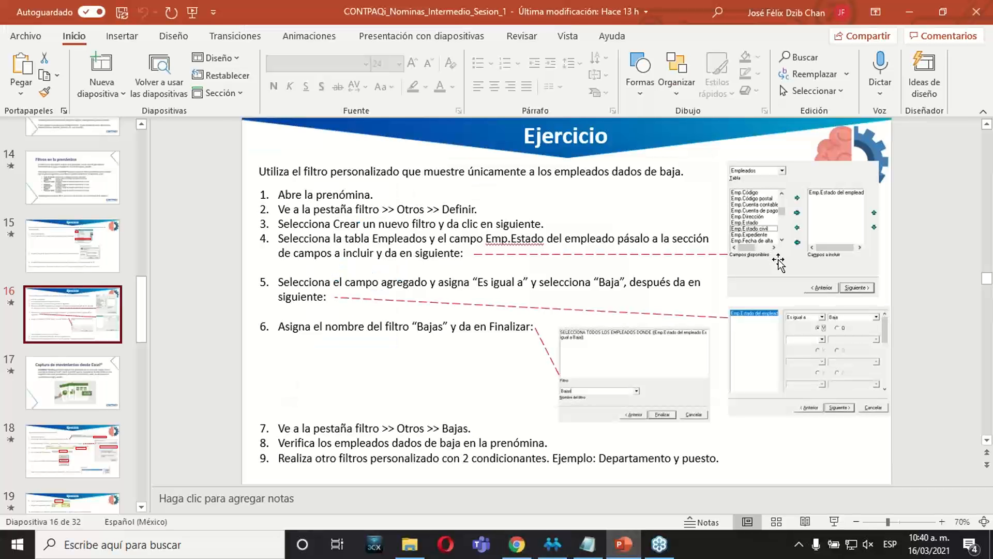
pyautogui.click(631, 553)
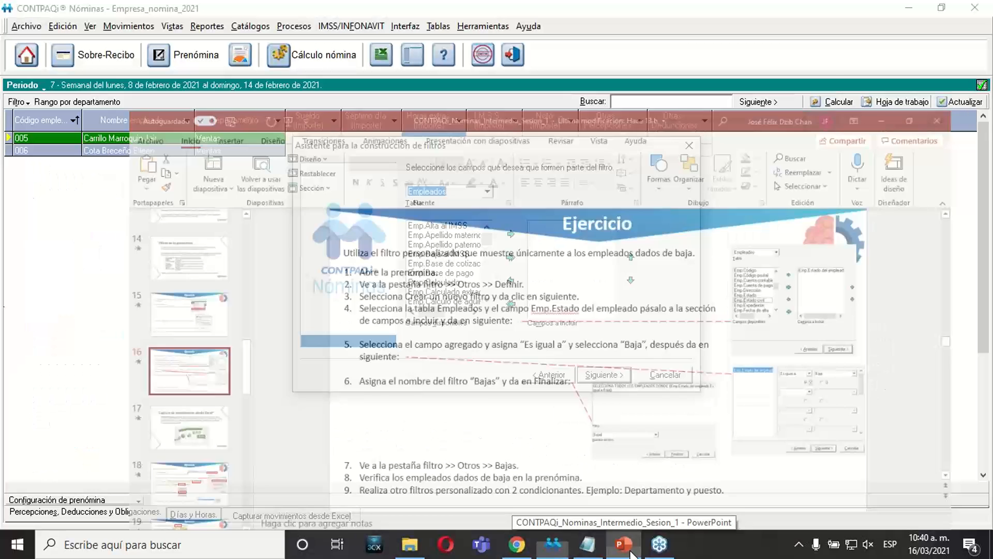
pyautogui.click(457, 191)
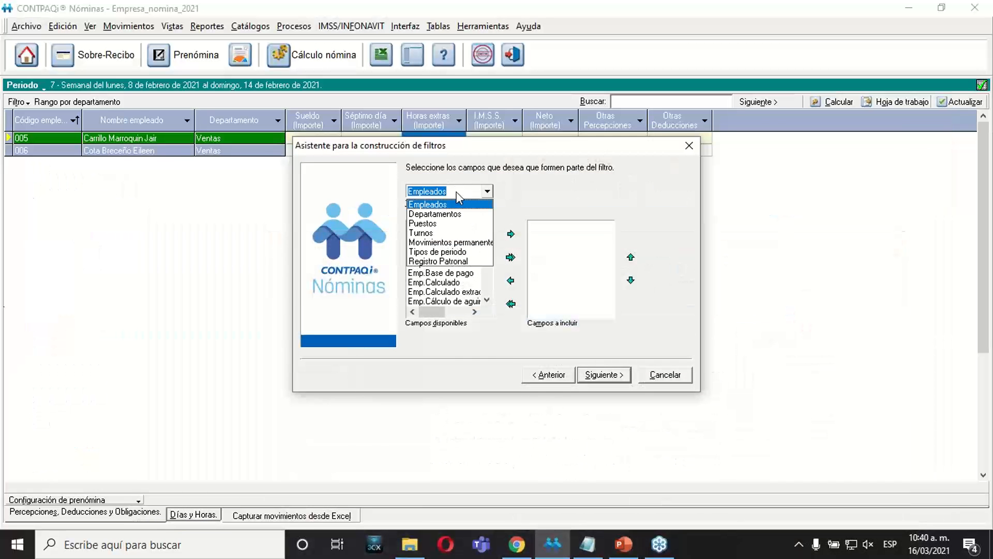
pyautogui.click(539, 190)
# Look through the Empleados fields and compare Emp.Estado, Emp.Estado civil and Emp.Estado del empleado.
pyautogui.click(459, 244)
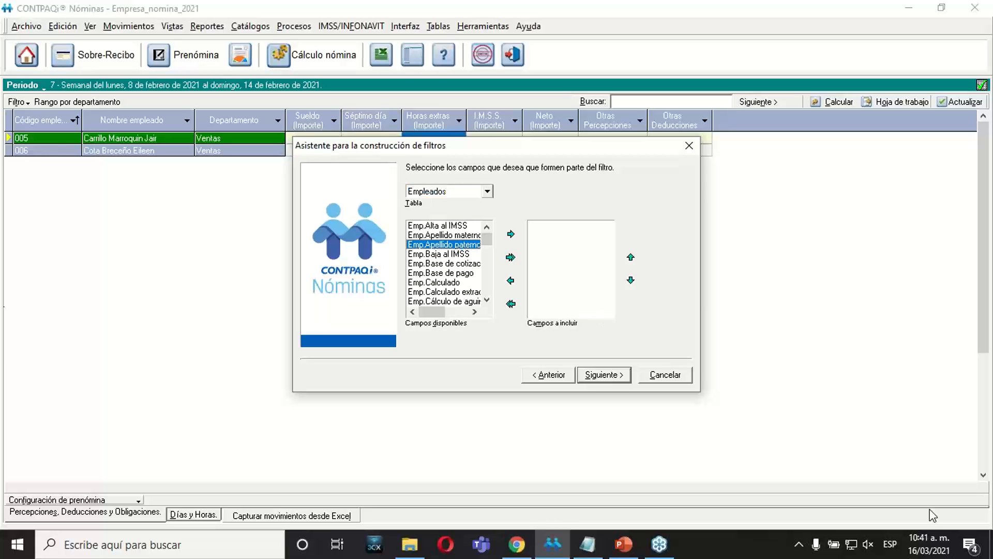
pyautogui.press('Down')
pyautogui.press('Down')
pyautogui.press('Down')
pyautogui.press('Down')
pyautogui.press('Down')
pyautogui.press('Down')
pyautogui.press('Down')
pyautogui.press('Down')
pyautogui.press('Down')
pyautogui.press('Down')
pyautogui.press('Down')
pyautogui.press('Down')
pyautogui.press('Down')
pyautogui.press('Down')
pyautogui.press('Down')
pyautogui.press('Down')
pyautogui.press('Down')
pyautogui.press('Down')
pyautogui.press('Down')
pyautogui.press('Down')
pyautogui.press('Down')
pyautogui.press('Down')
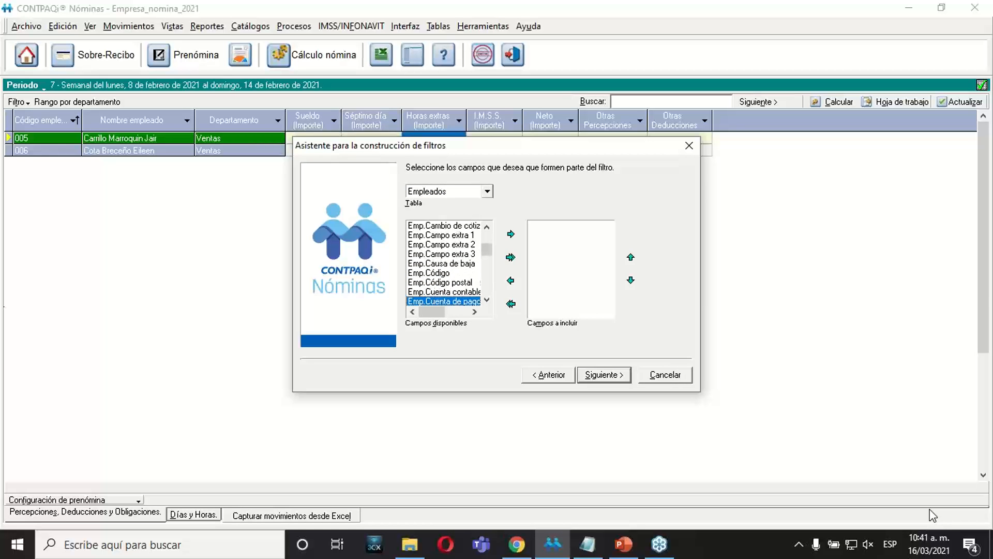
pyautogui.press('Up')
pyautogui.press('Up')
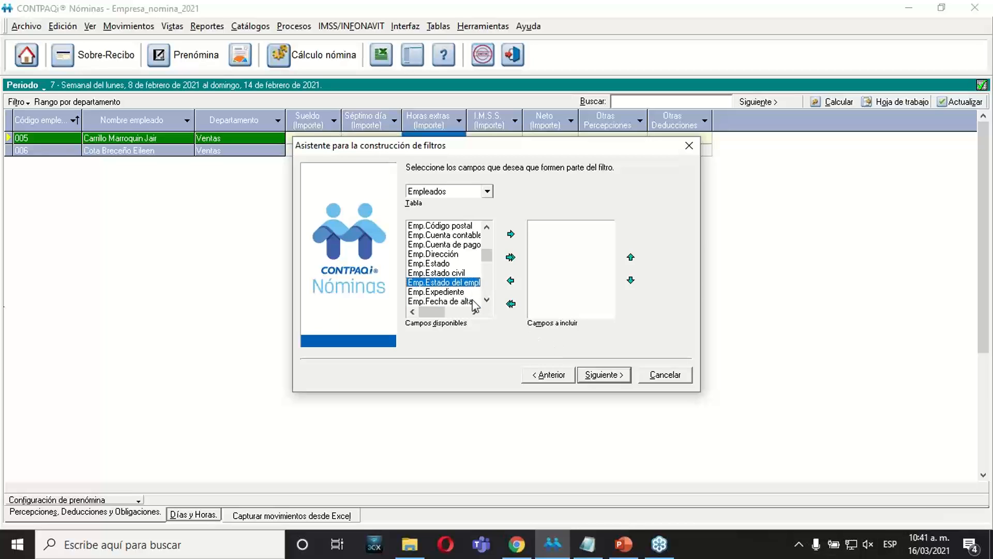
pyautogui.click(440, 265)
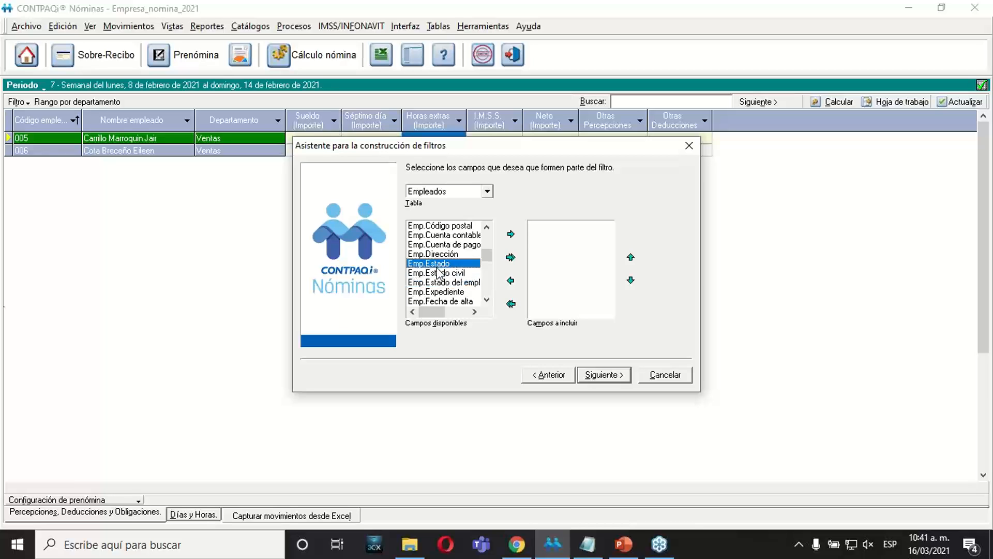
pyautogui.click(433, 283)
pyautogui.click(438, 264)
pyautogui.click(450, 272)
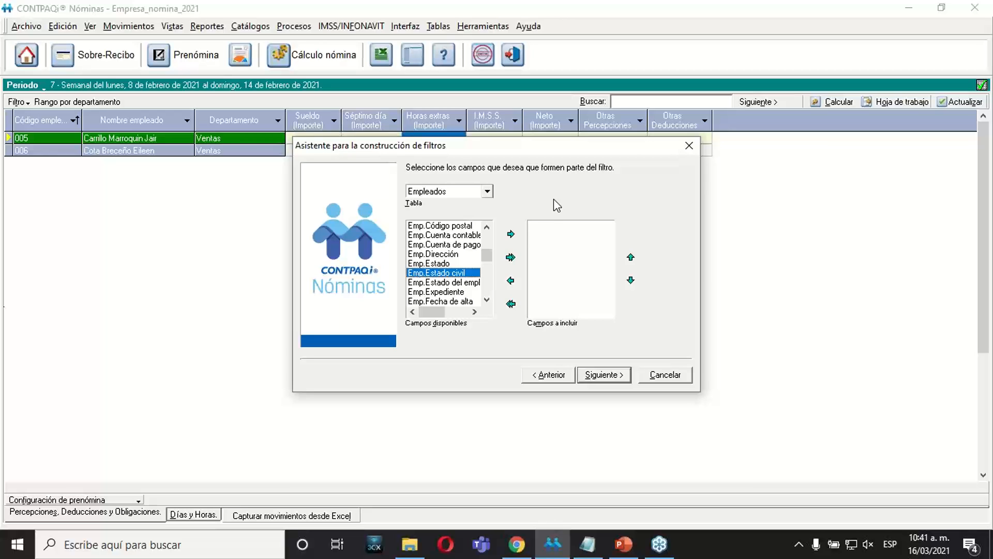
# Include the field Emp.Estado del empleado in the new filter and continue to the filter criteria.
pyautogui.click(436, 285)
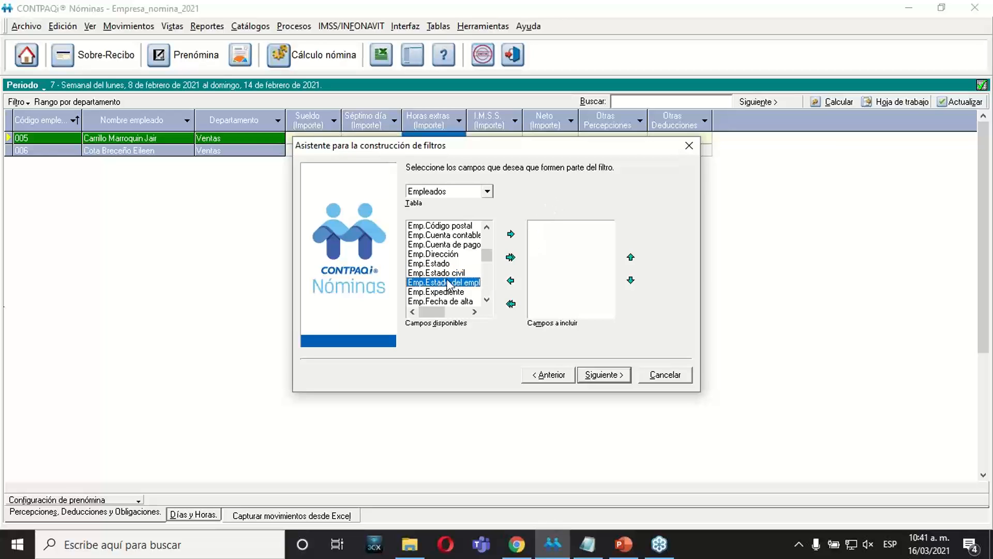
pyautogui.click(510, 234)
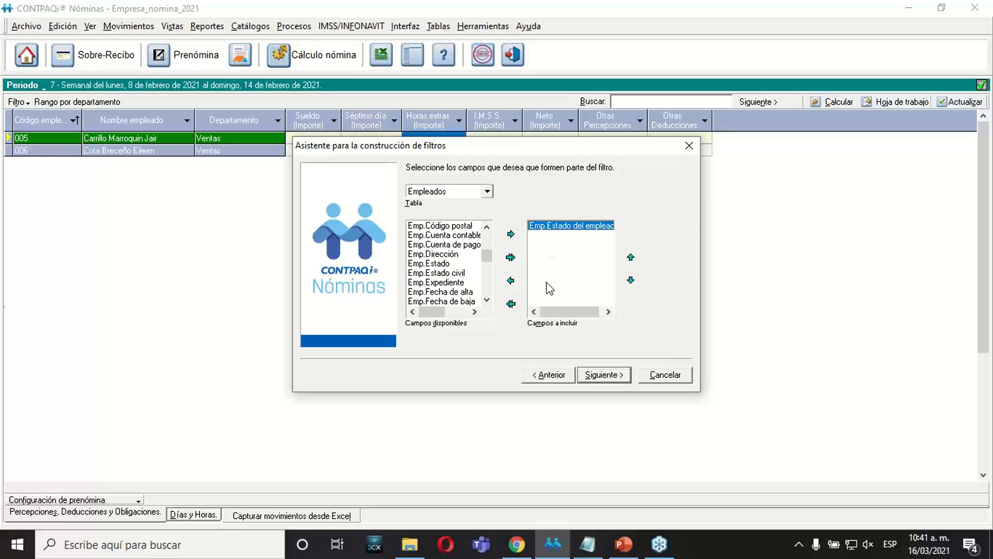
pyautogui.moveTo(554, 312); pyautogui.dragTo(533, 325)
pyautogui.moveTo(574, 312); pyautogui.dragTo(577, 313)
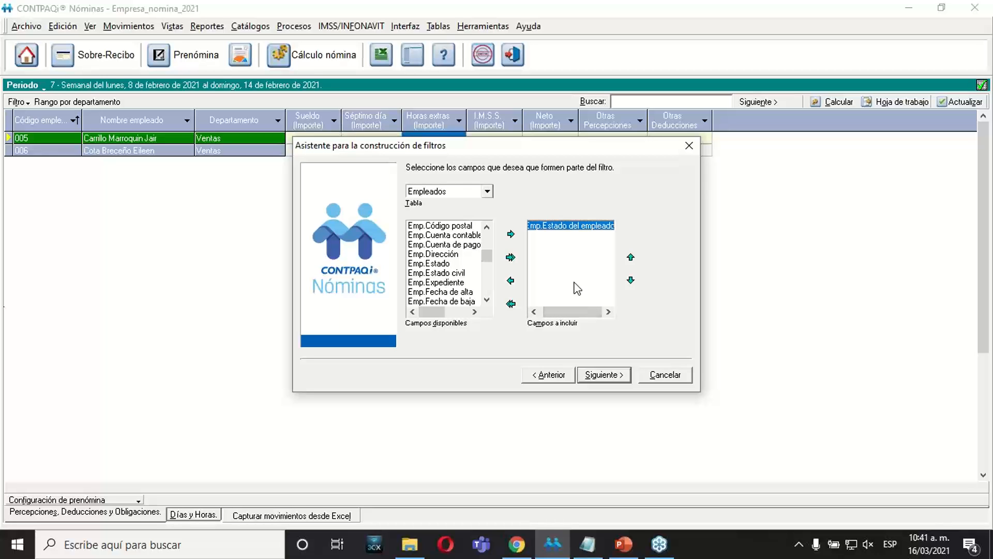
pyautogui.click(601, 373)
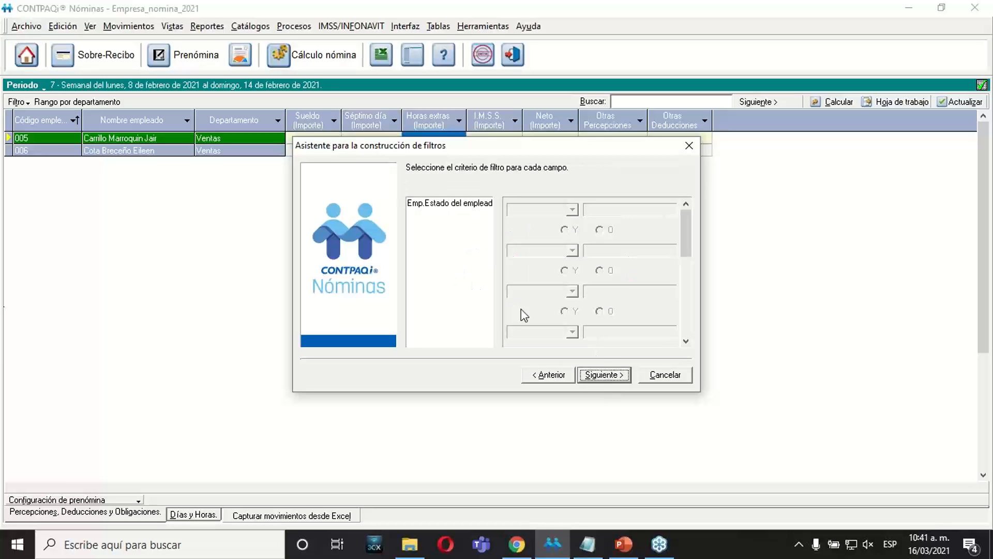
# Set the criterion for Emp.Estado del empleado to "Es igual a" with the value Baja.
pyautogui.click(449, 203)
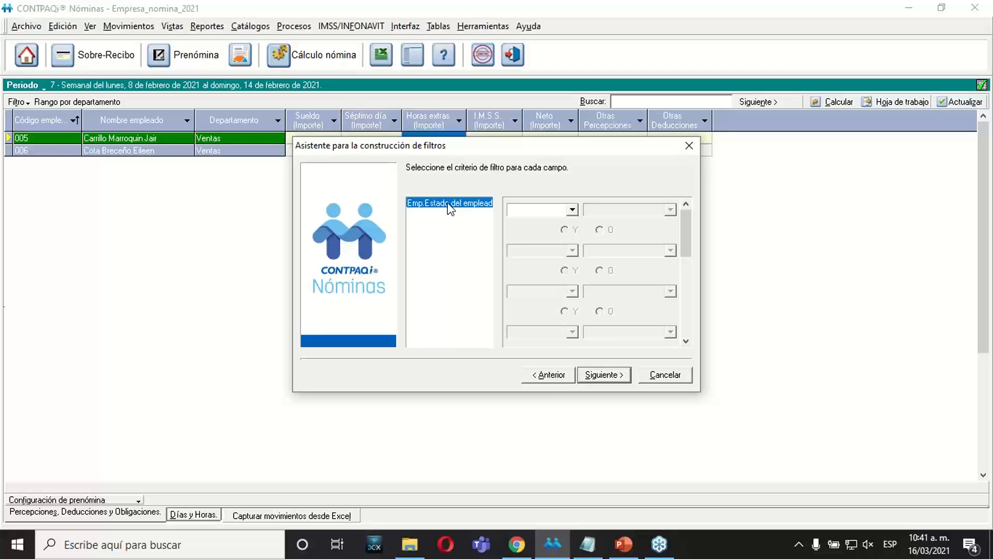
pyautogui.click(571, 210)
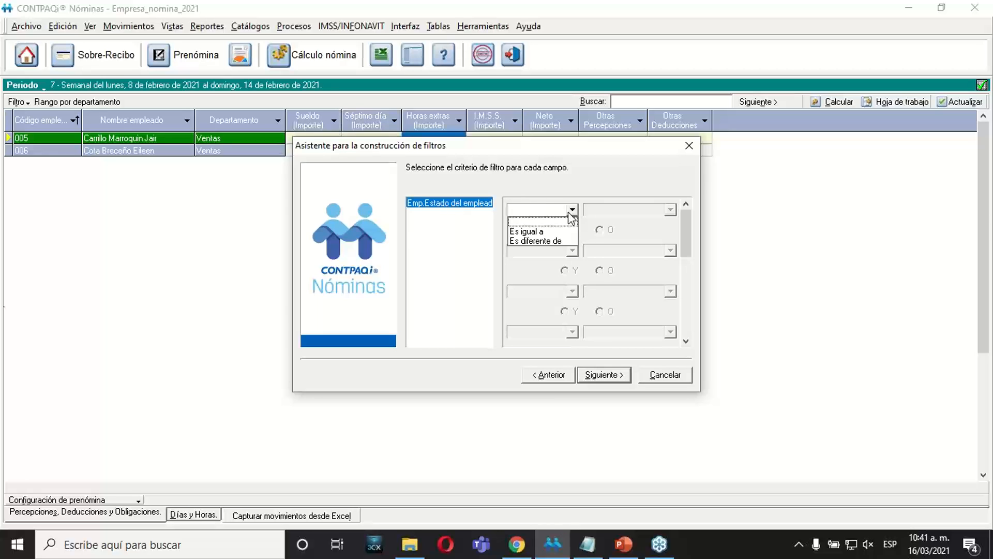
pyautogui.click(526, 232)
pyautogui.click(605, 211)
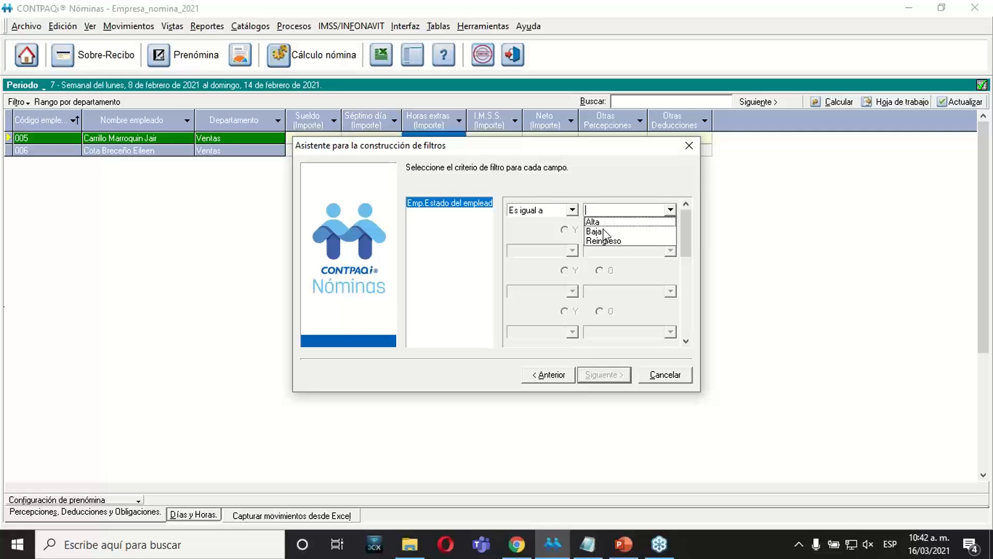
pyautogui.click(604, 232)
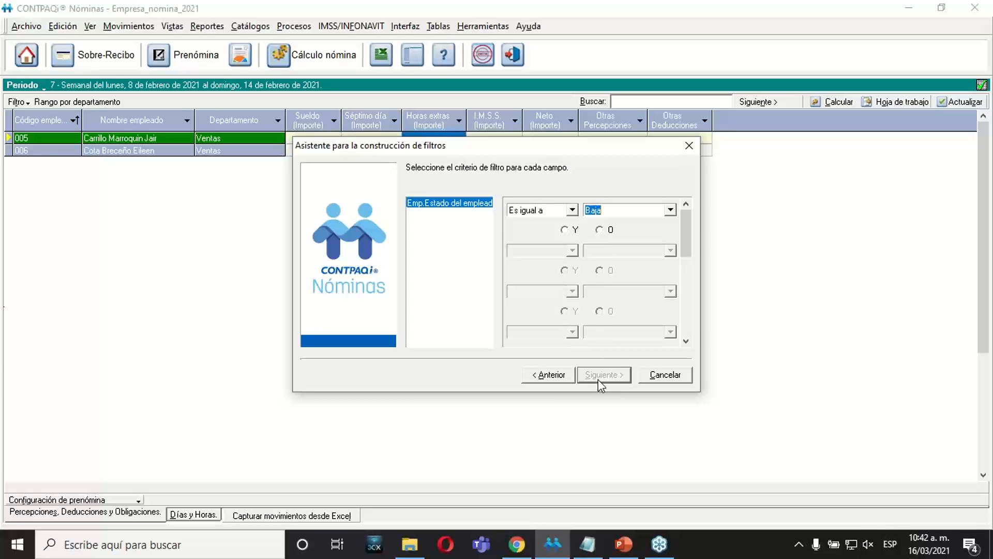
# Set the logical connector after the Baja condition to O and continue to the filter description.
pyautogui.click(572, 230)
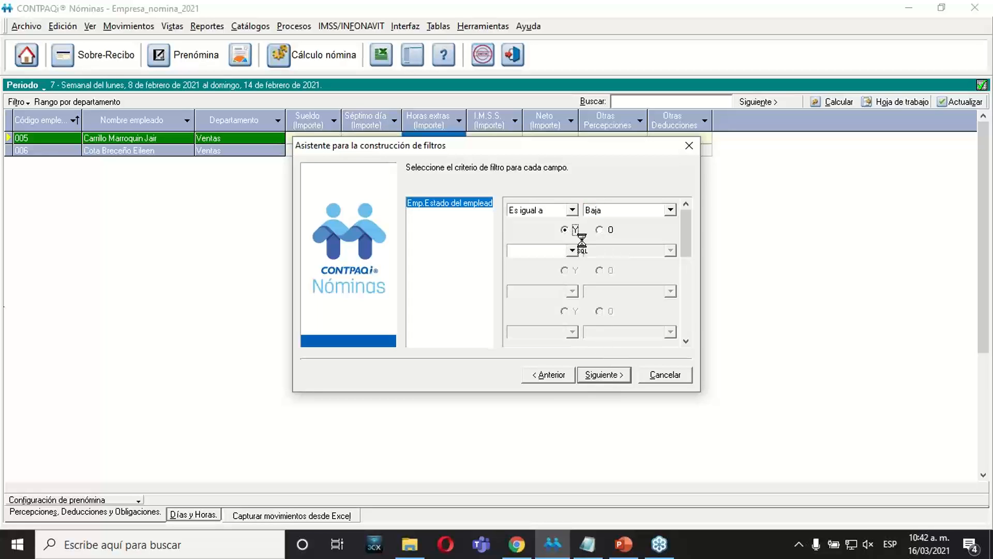
pyautogui.click(601, 230)
pyautogui.click(570, 233)
pyautogui.click(599, 230)
pyautogui.click(612, 377)
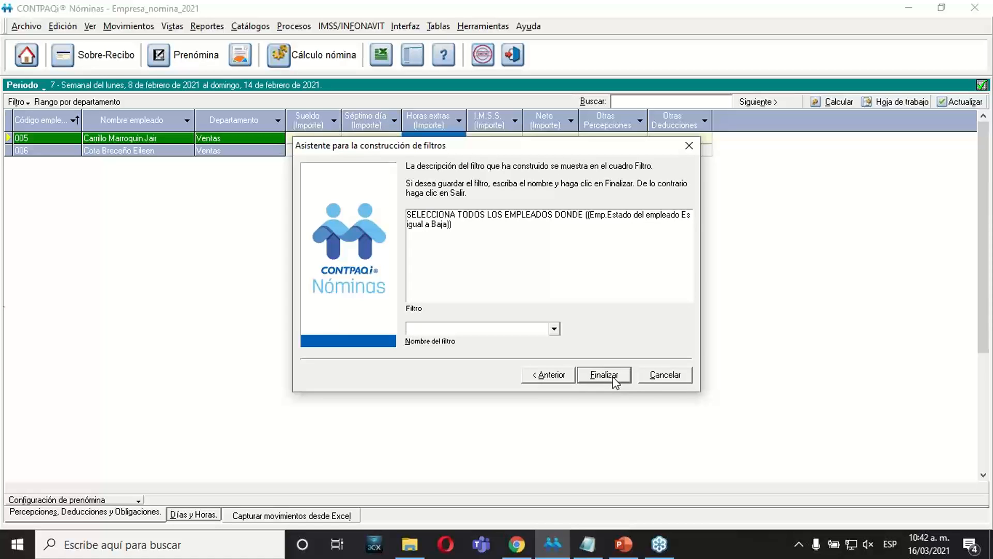
# Name the filter Baja_Colaborador_FX and finish the wizard to save it.
pyautogui.write('Baja_Colaborador_FX')
pyautogui.click(614, 368)
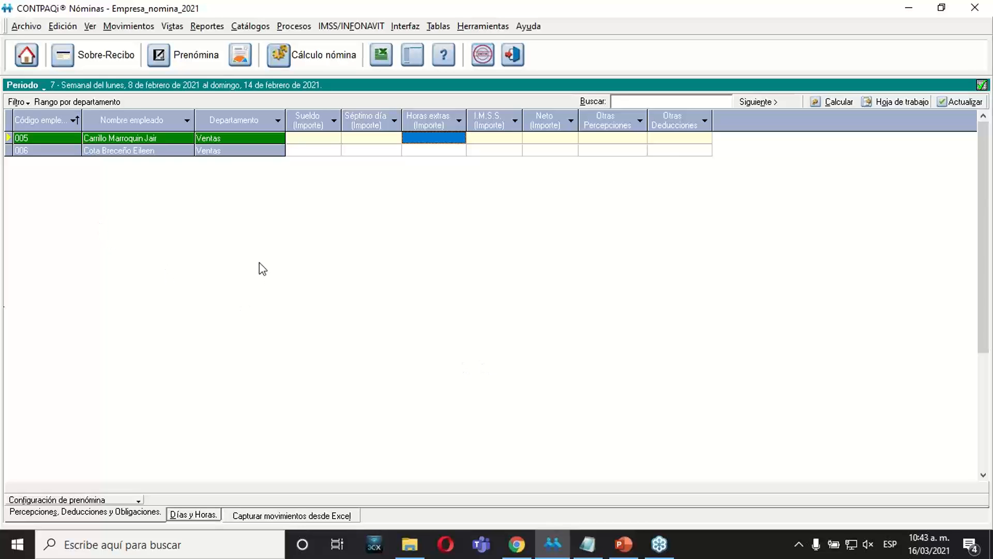
# Apply the custom filter Baja_Colaborador_FX to the prenómina.
pyautogui.click(27, 104)
pyautogui.moveTo(73, 150)
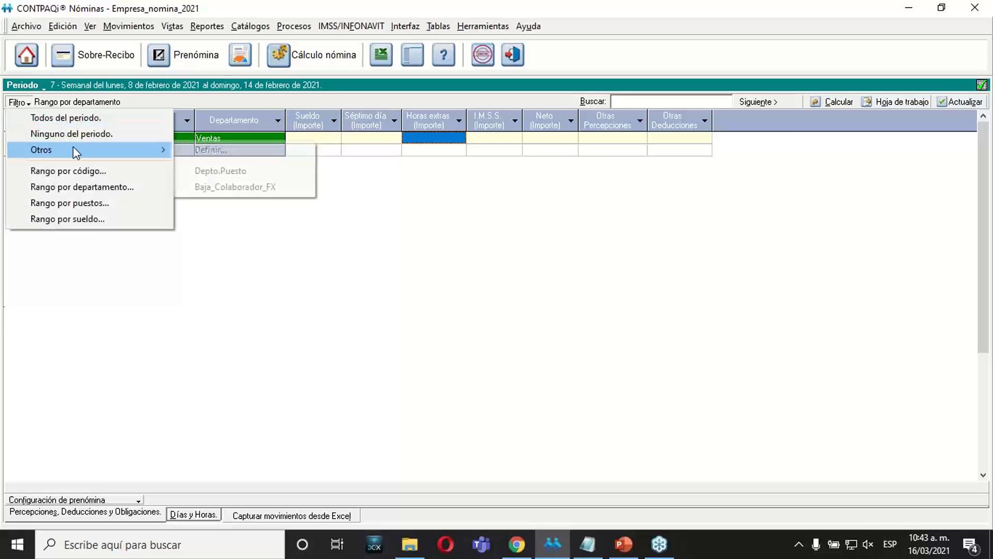
pyautogui.click(246, 187)
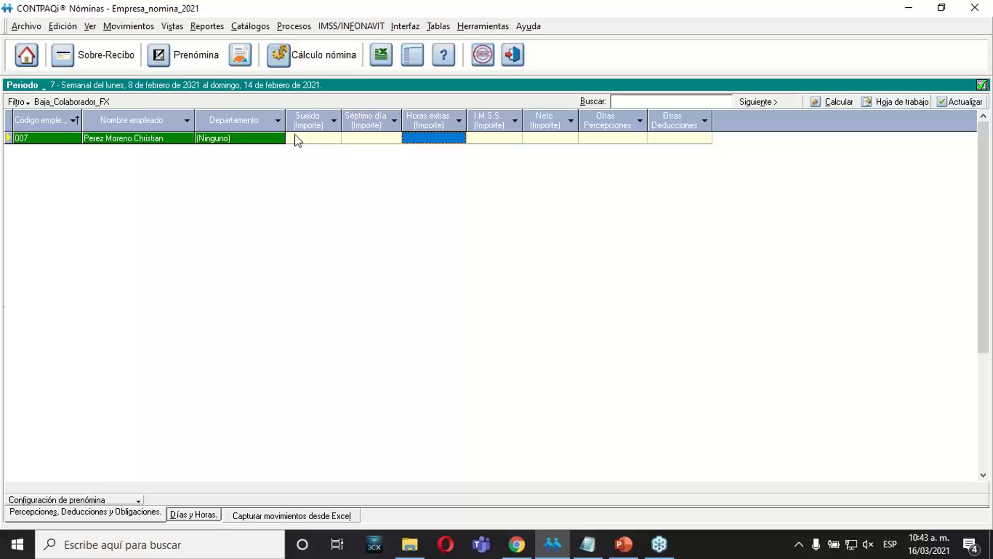
# View the listed employee's catalog record to check the employment status, and close the record.
pyautogui.rightClick(172, 146)
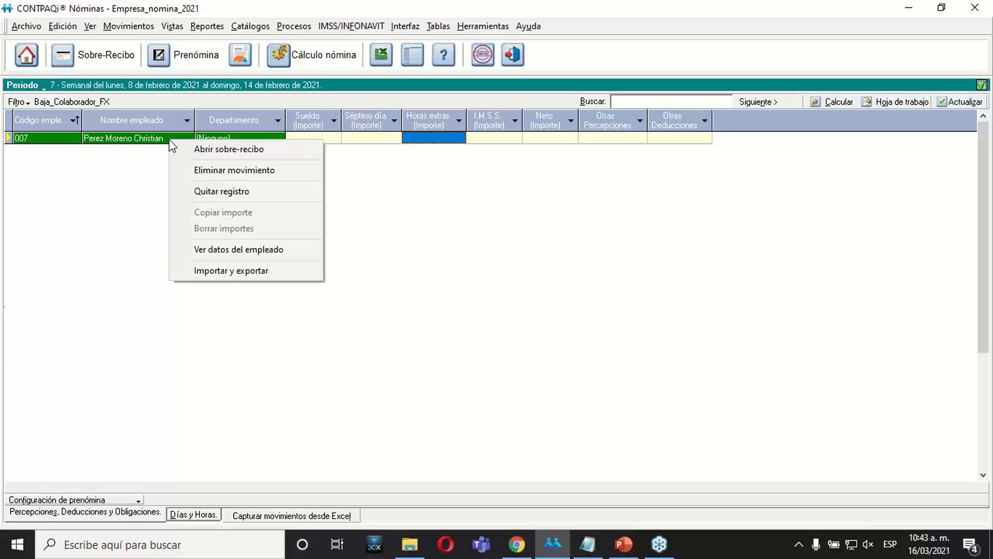
pyautogui.click(219, 250)
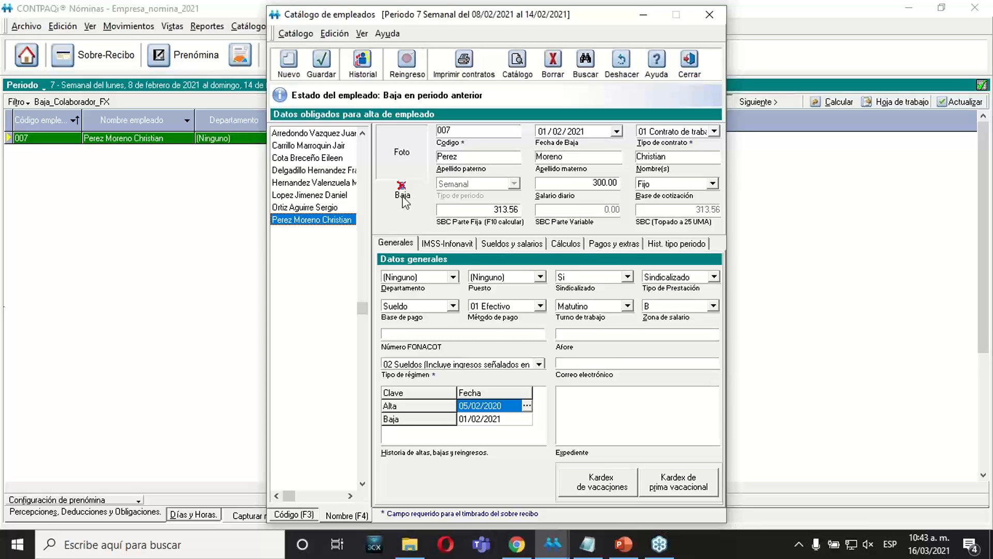
pyautogui.click(687, 75)
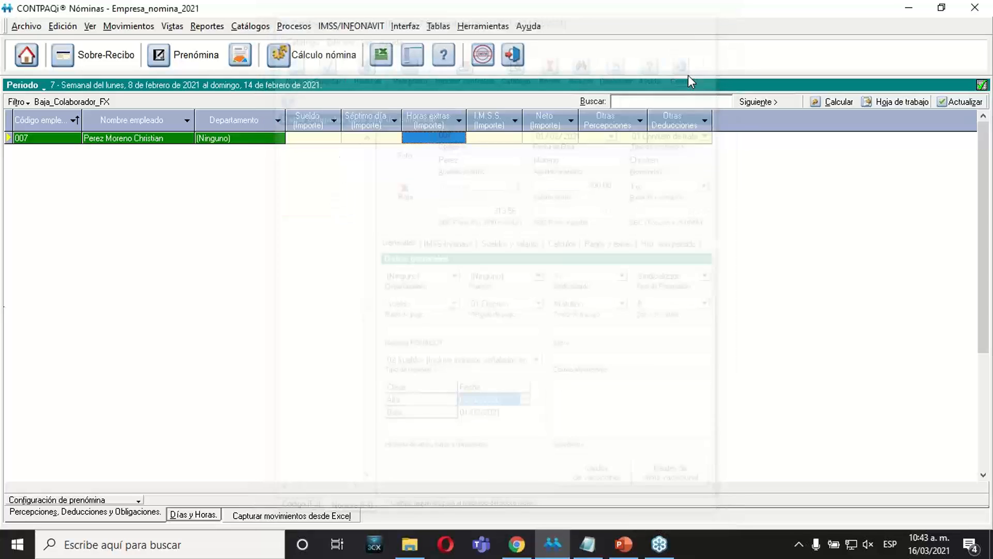
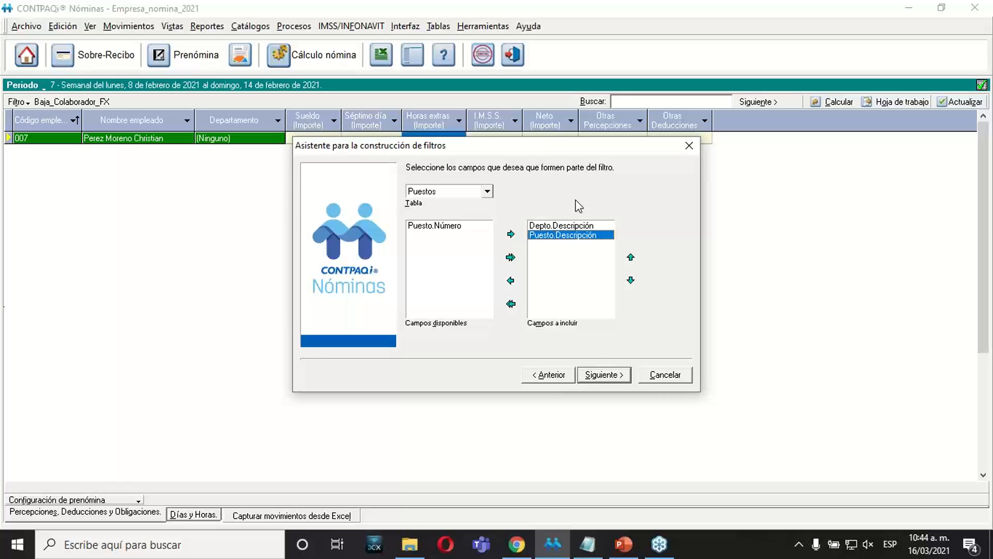
# Continue to the filter criteria and set the Depto.Descripción condition to Es igual a "Generacion de conocimiento".
pyautogui.click(597, 377)
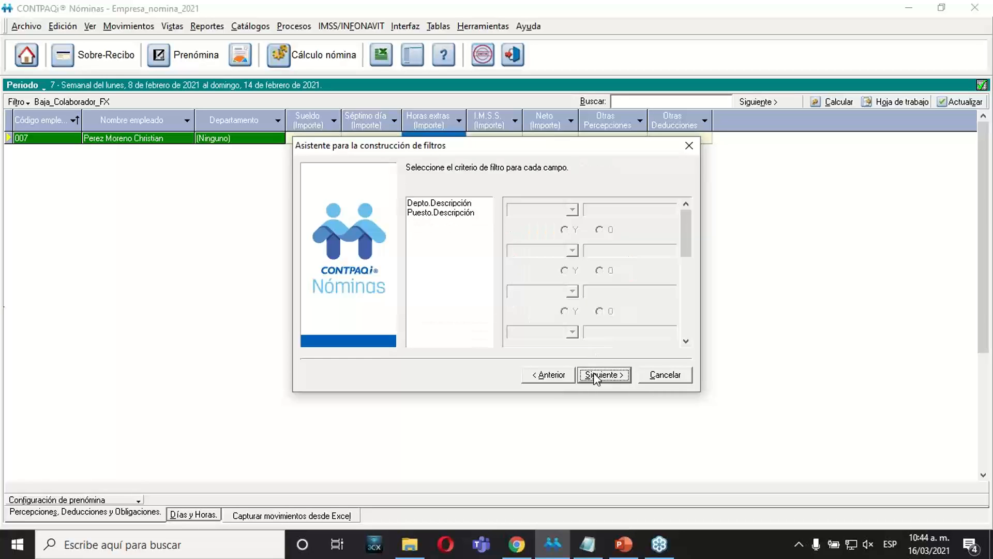
pyautogui.click(453, 290)
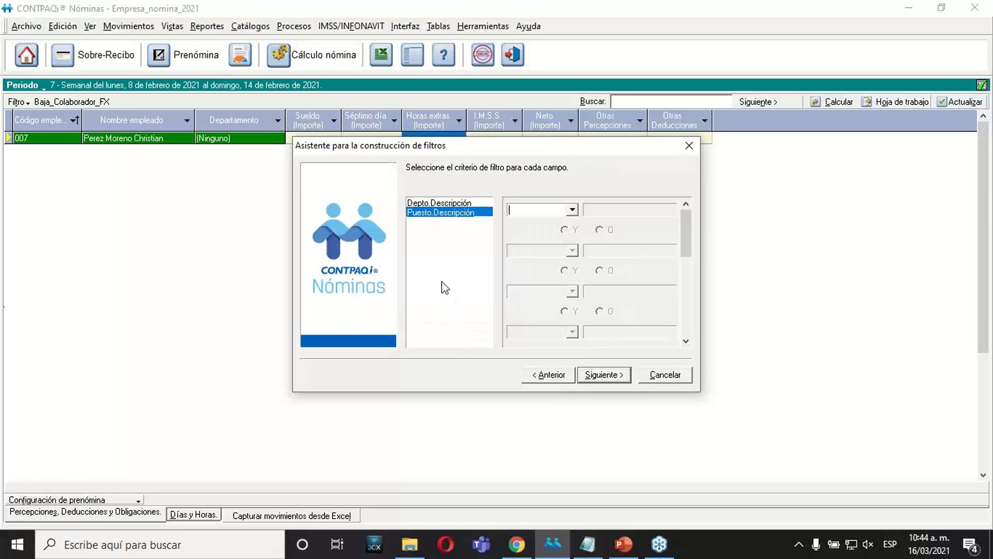
pyautogui.click(446, 204)
pyautogui.click(446, 213)
pyautogui.click(446, 204)
pyautogui.click(449, 212)
pyautogui.click(485, 205)
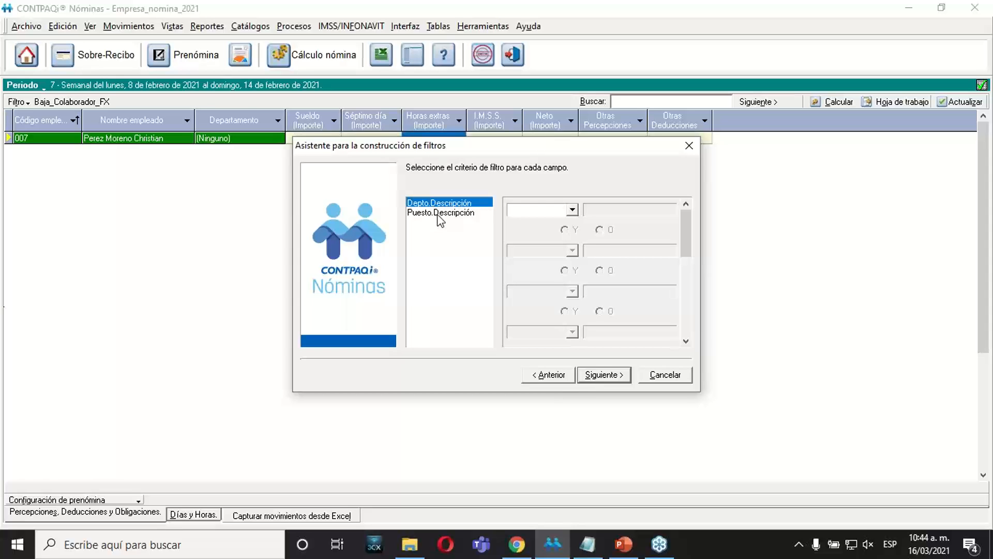
pyautogui.click(572, 210)
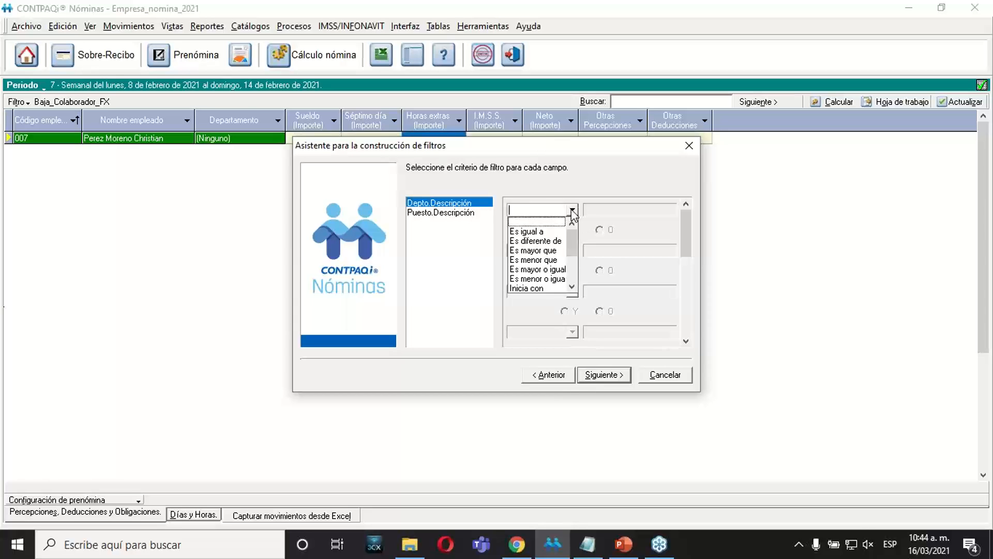
pyautogui.click(533, 233)
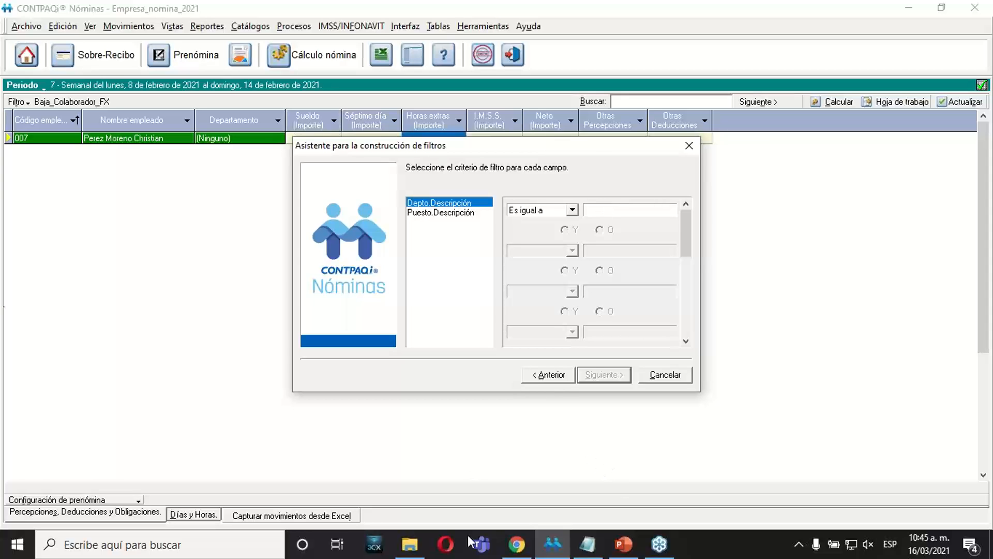
pyautogui.click(554, 549)
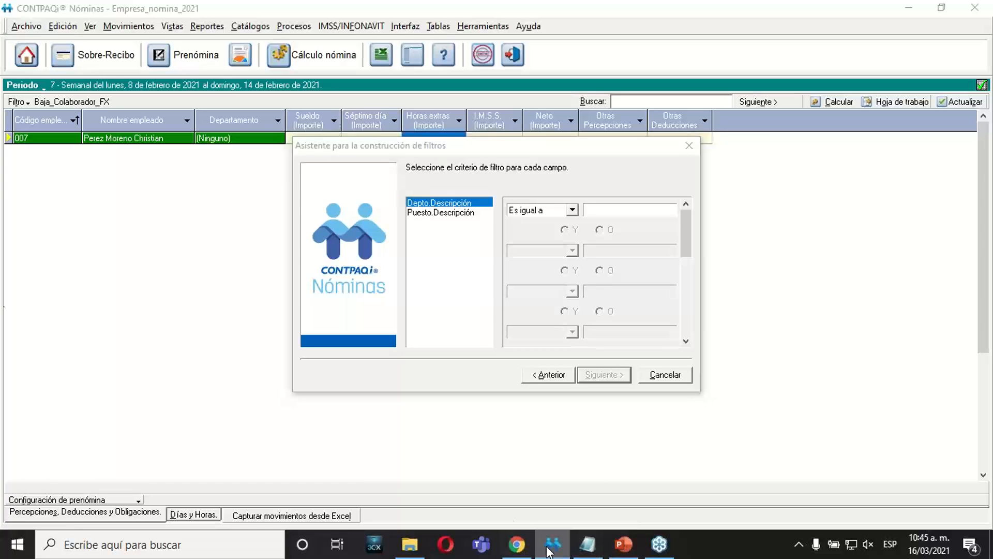
pyautogui.click(597, 211)
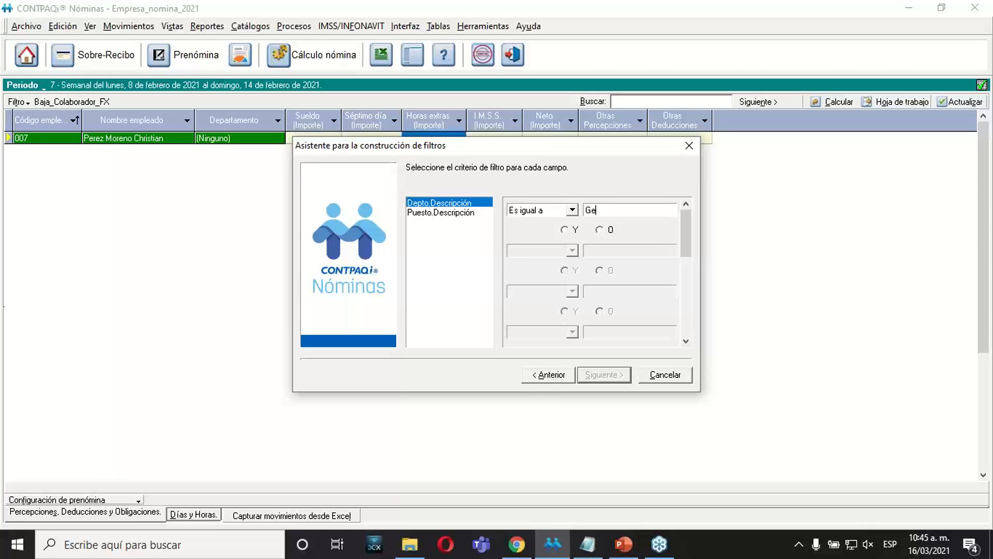
pyautogui.write('Generacion de conocimineto')
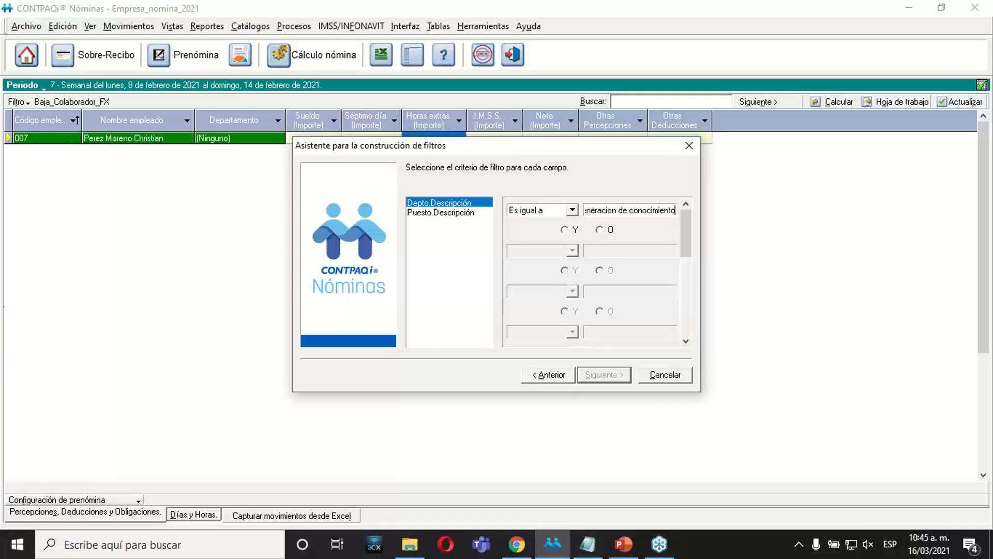
# Set the Puesto.Descripción condition to Es igual a "Ejecutivo de documentacion" with the logical connector Y.
pyautogui.click(446, 213)
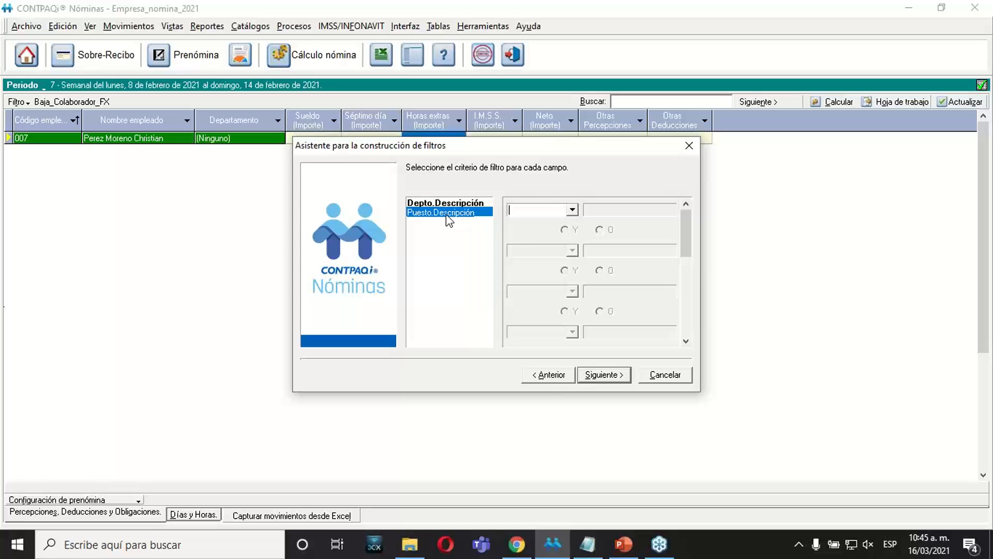
pyautogui.click(572, 210)
pyautogui.click(548, 232)
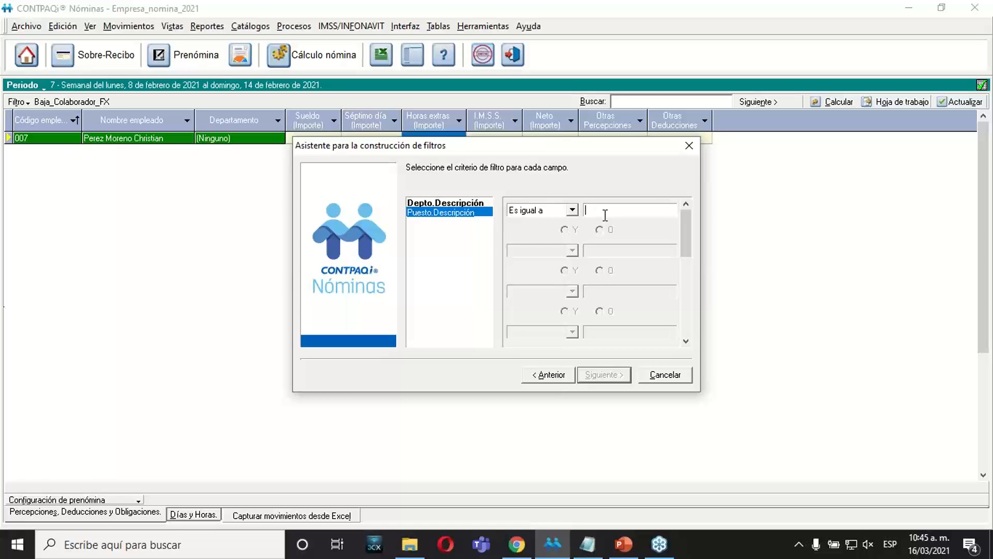
pyautogui.write('E')
pyautogui.write('jecutivo de documentacion')
pyautogui.click(564, 229)
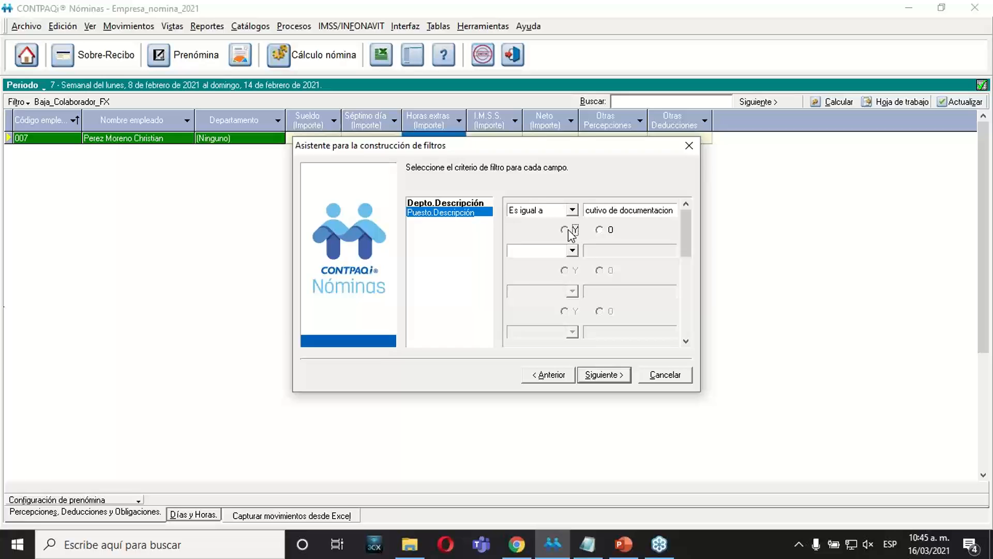
# Review the criteria entered for the department and position fields, and continue to the filter description.
pyautogui.click(467, 202)
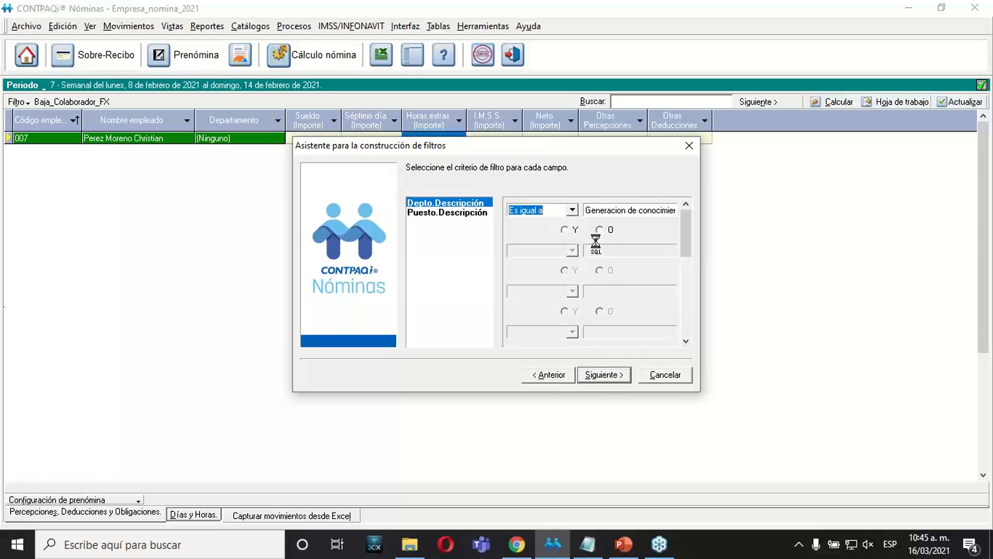
pyautogui.press('Tab')
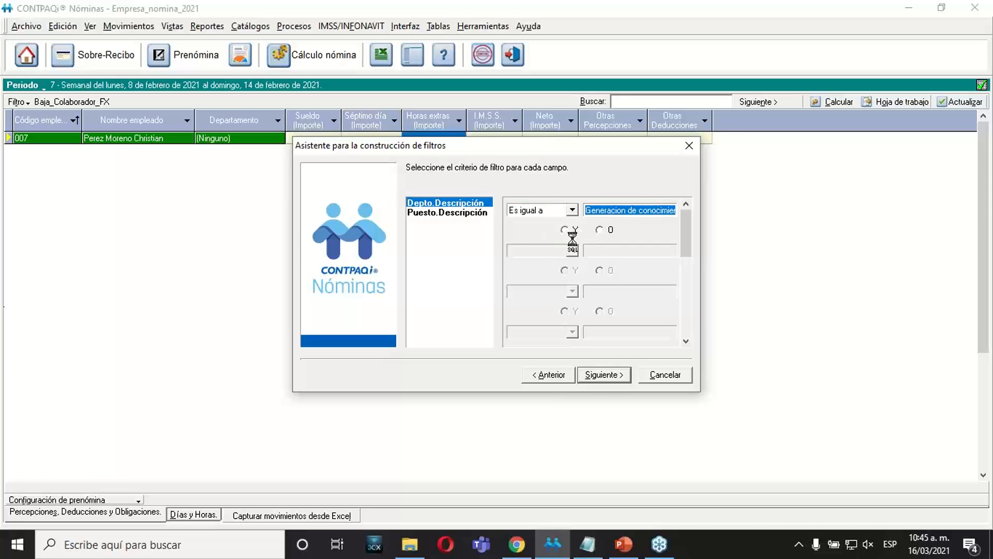
pyautogui.click(469, 213)
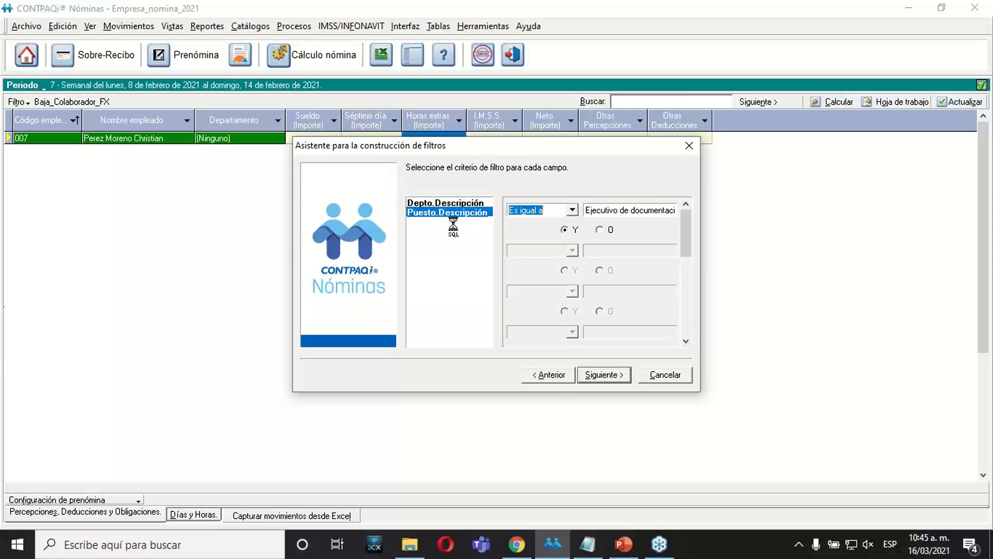
pyautogui.click(448, 203)
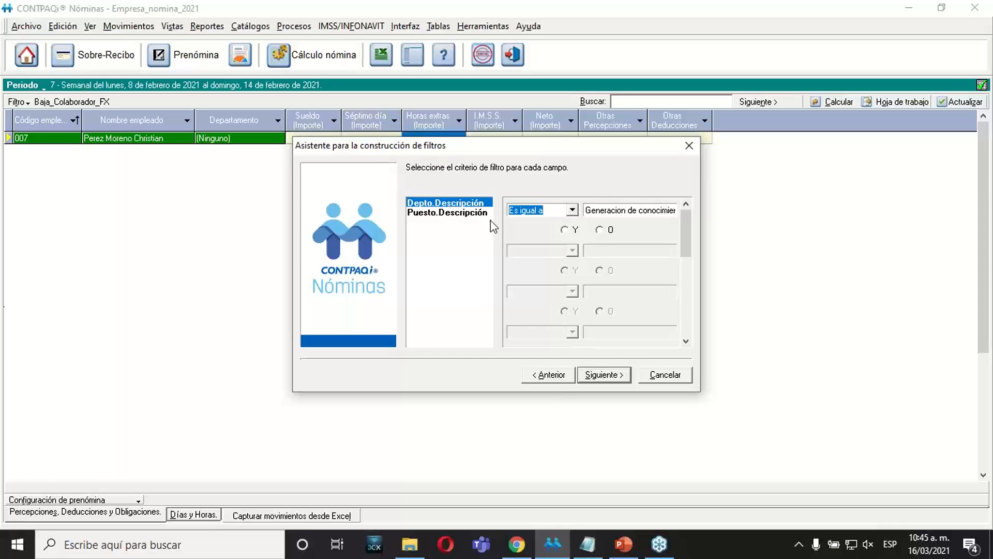
pyautogui.press('Tab')
pyautogui.click(611, 380)
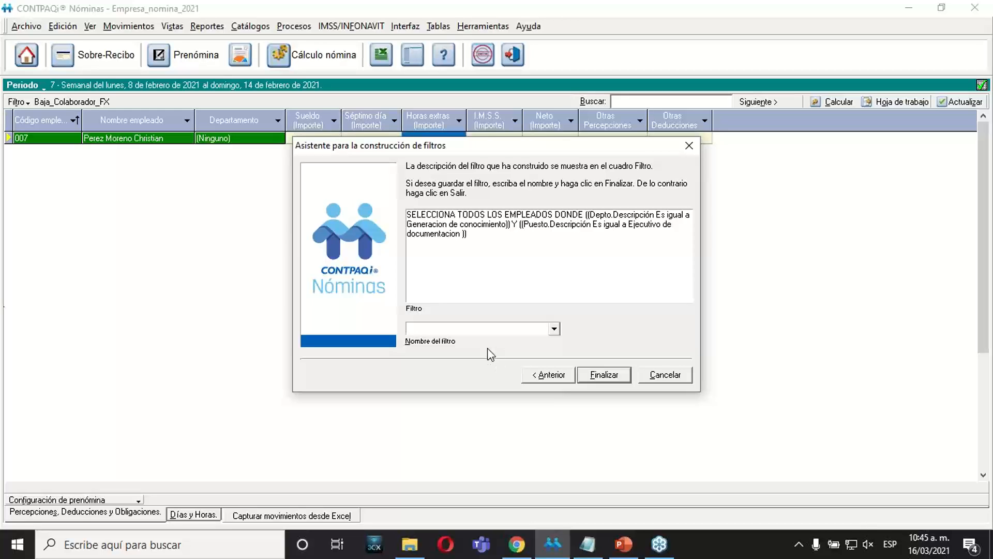
# Name the filter Puesto_Departamento and finish the wizard to save it.
pyautogui.write('Puesto_Departamento')
pyautogui.click(594, 375)
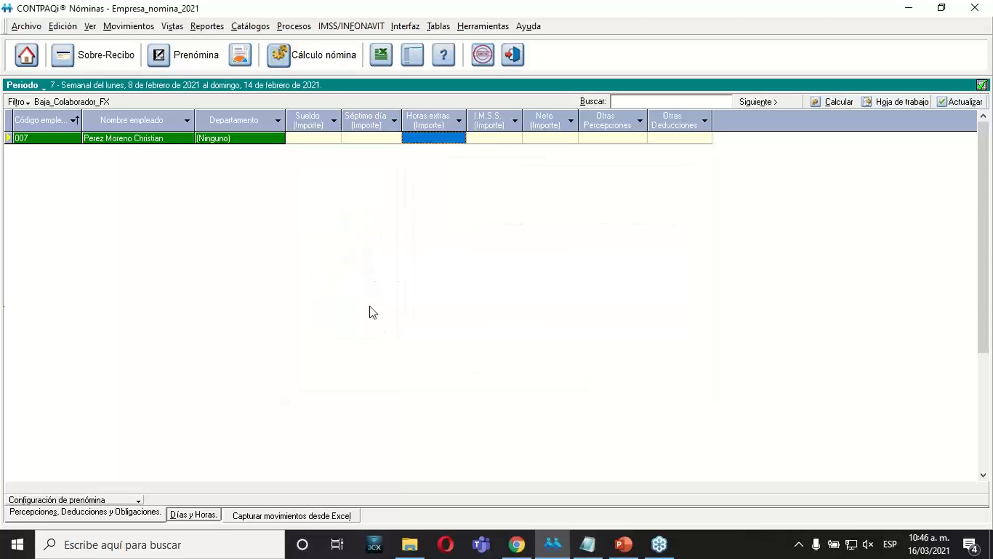
# Apply the custom filter Puesto_Departamento to the prenómina.
pyautogui.click(22, 107)
pyautogui.moveTo(135, 150)
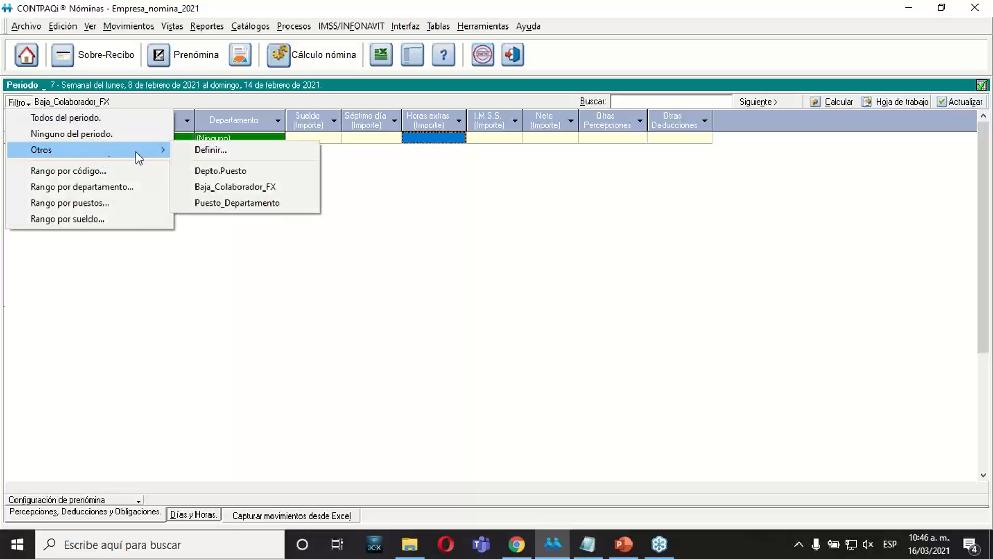
pyautogui.click(225, 202)
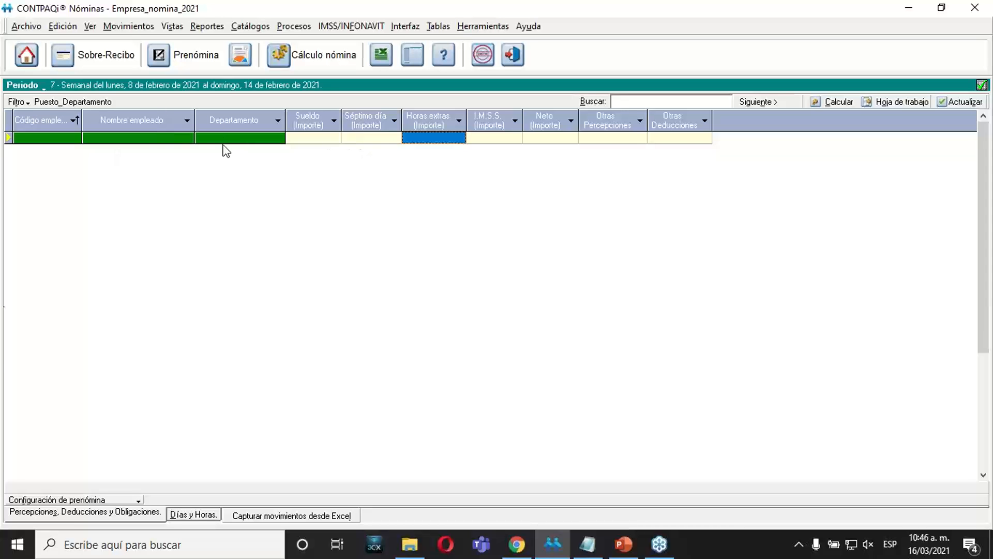
pyautogui.click(251, 26)
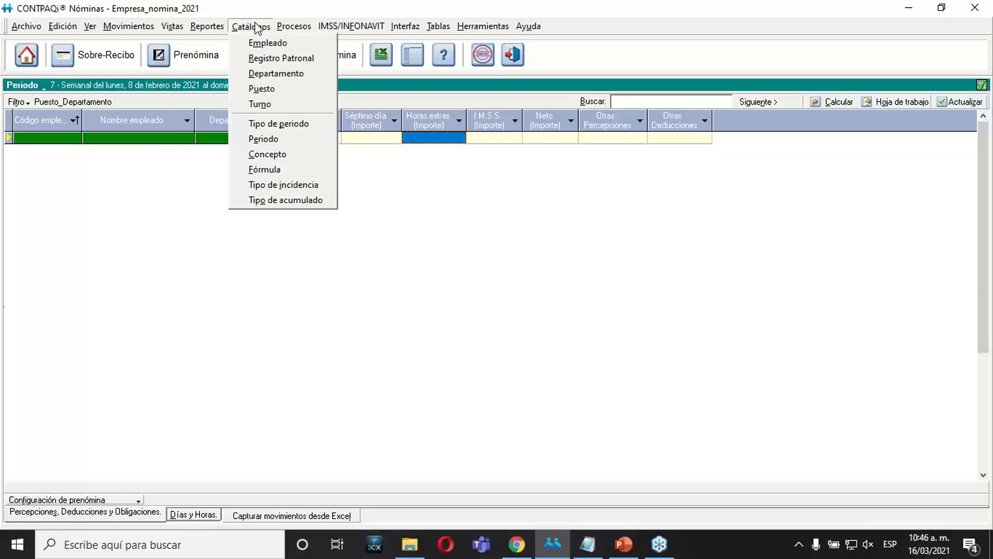
pyautogui.click(257, 44)
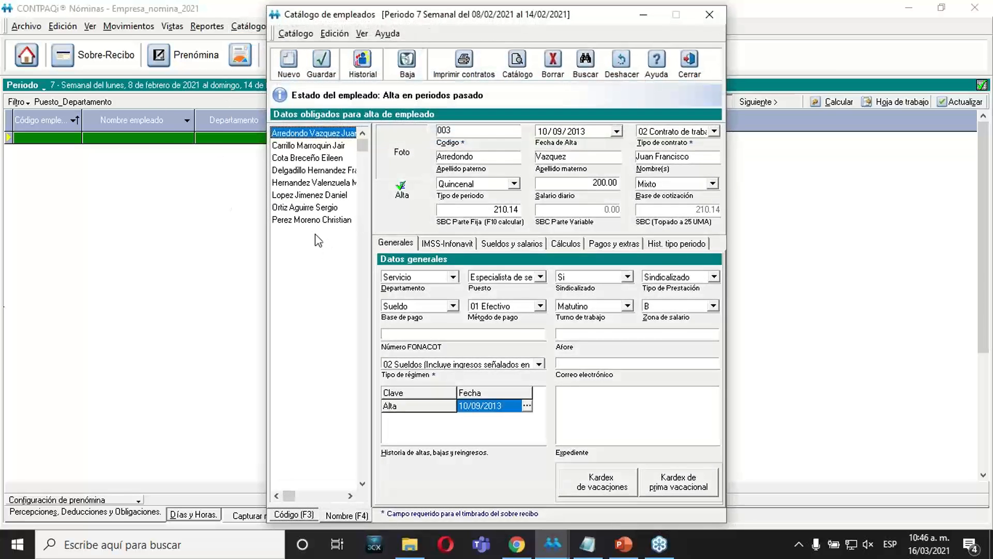
pyautogui.click(689, 62)
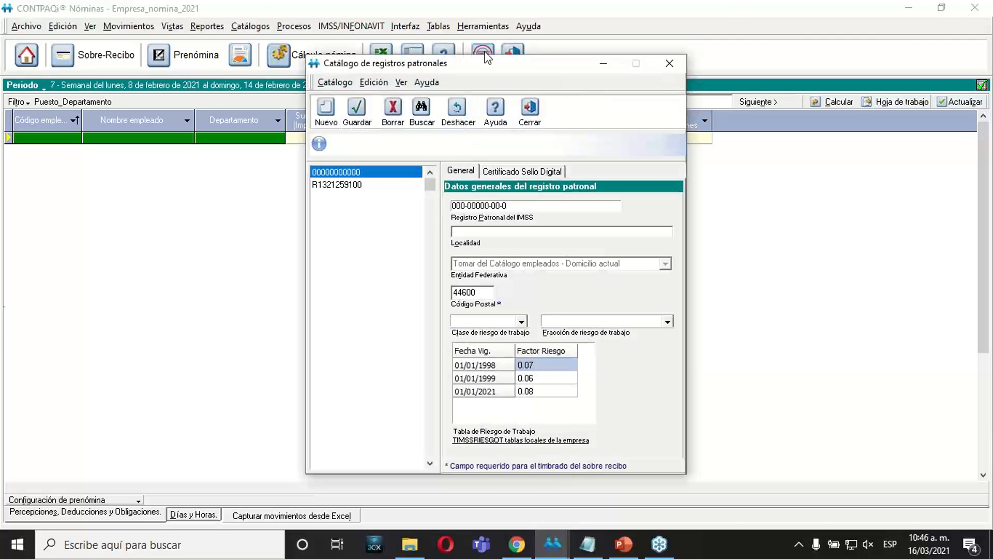
pyautogui.click(524, 126)
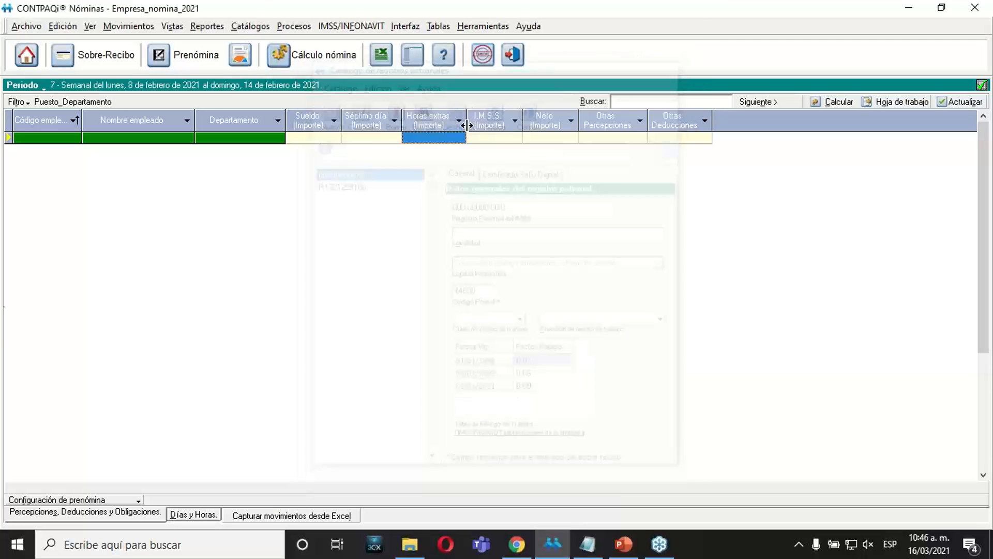
# Open the departments catalog and copy the name of the department Generación de conocimiento.
pyautogui.click(251, 26)
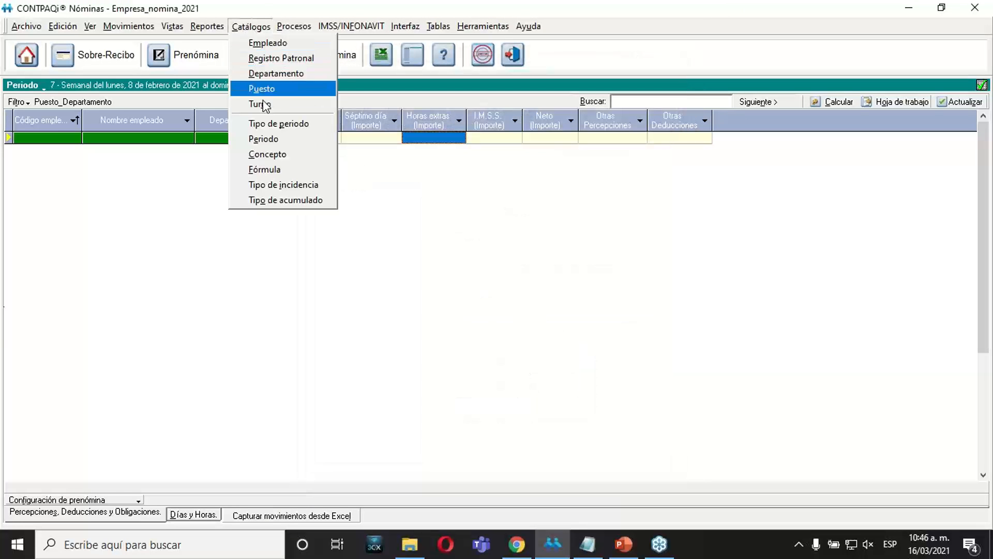
pyautogui.click(269, 72)
pyautogui.click(362, 251)
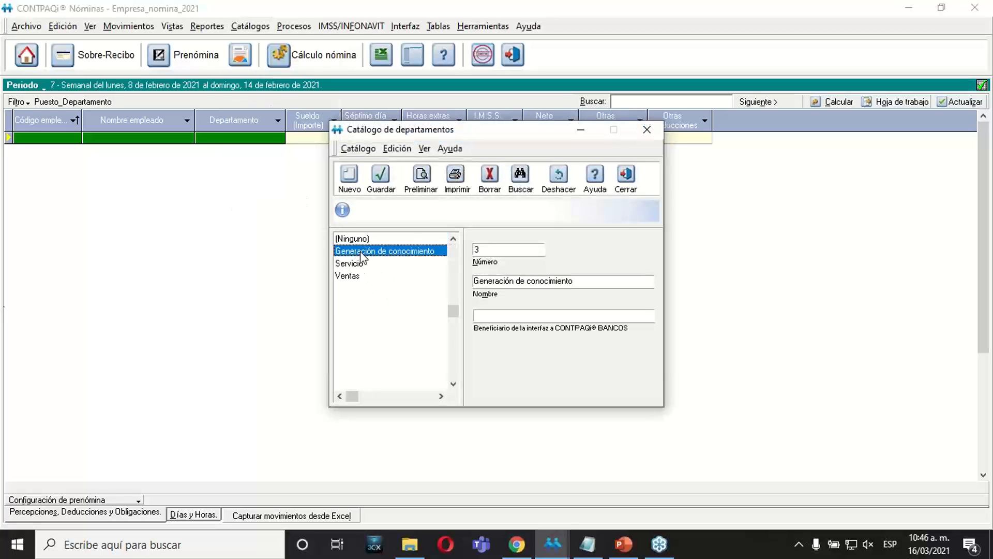
pyautogui.moveTo(590, 281); pyautogui.dragTo(436, 291)
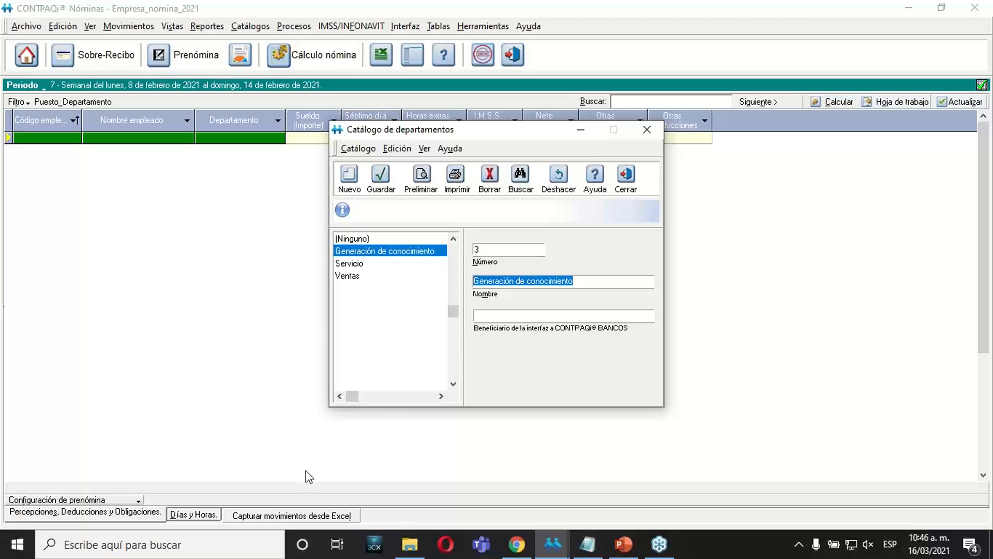
# Open a new Bloc de notas document and paste the department name Generación de conocimiento followed by a line break.
pyautogui.click(224, 545)
pyautogui.write('bloc')
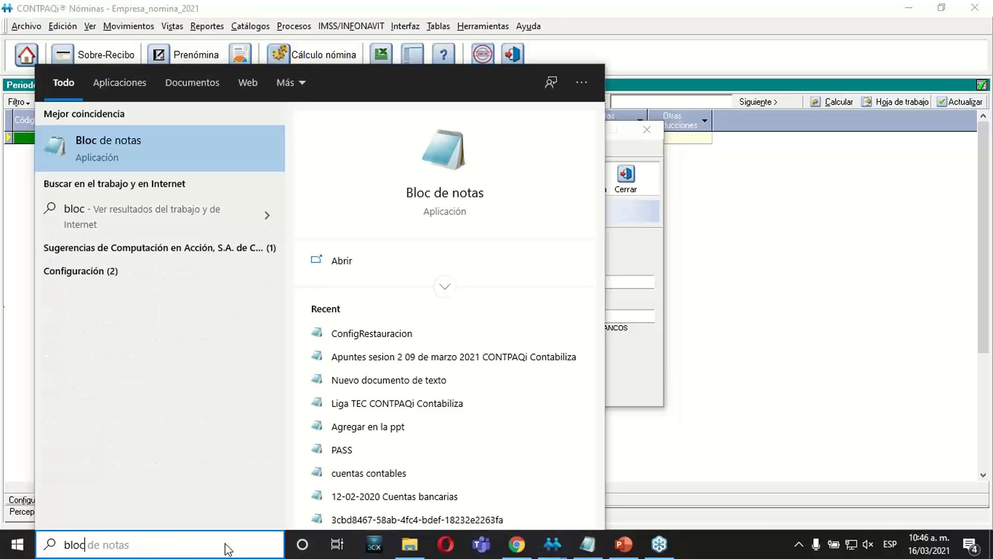
pyautogui.click(207, 169)
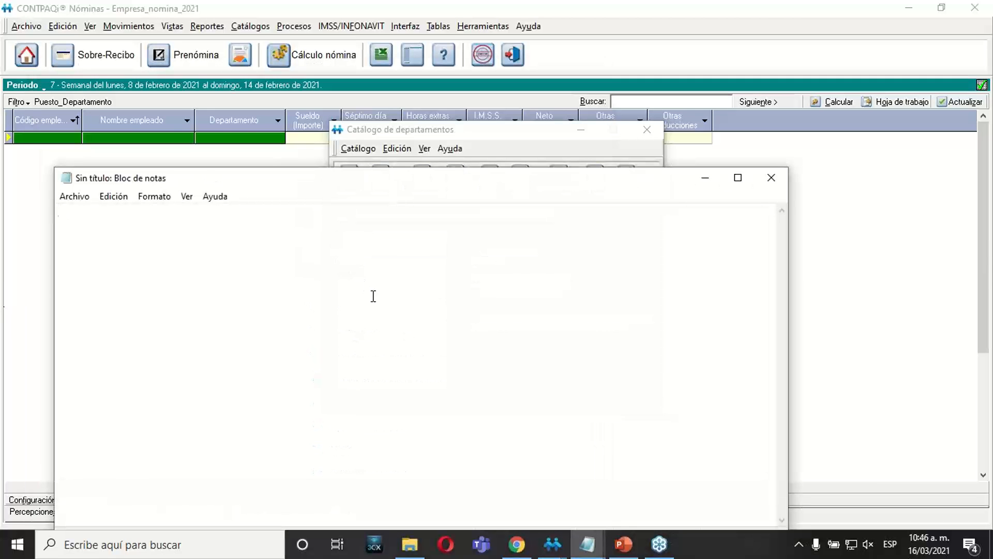
pyautogui.write('Generación de conocimiento')
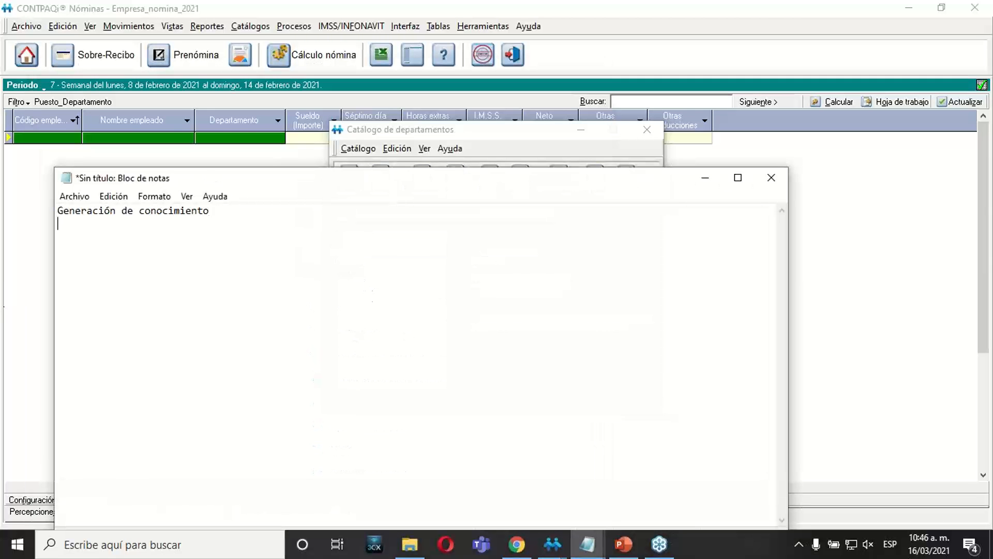
pyautogui.press('Return')
# Close the departments catalog and copy the position name Ejecutivo de documentacion from the positions catalog.
pyautogui.click(437, 133)
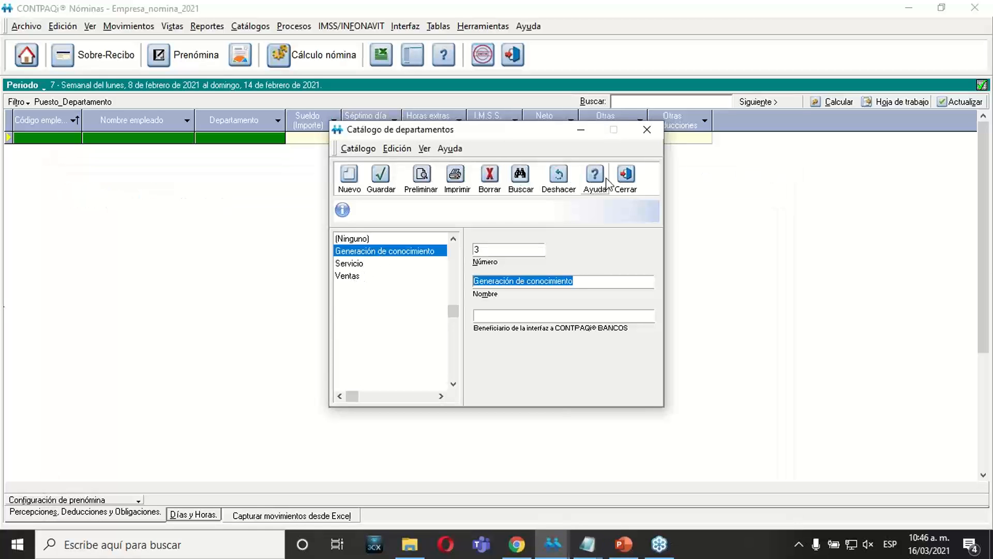
pyautogui.click(626, 181)
pyautogui.click(262, 29)
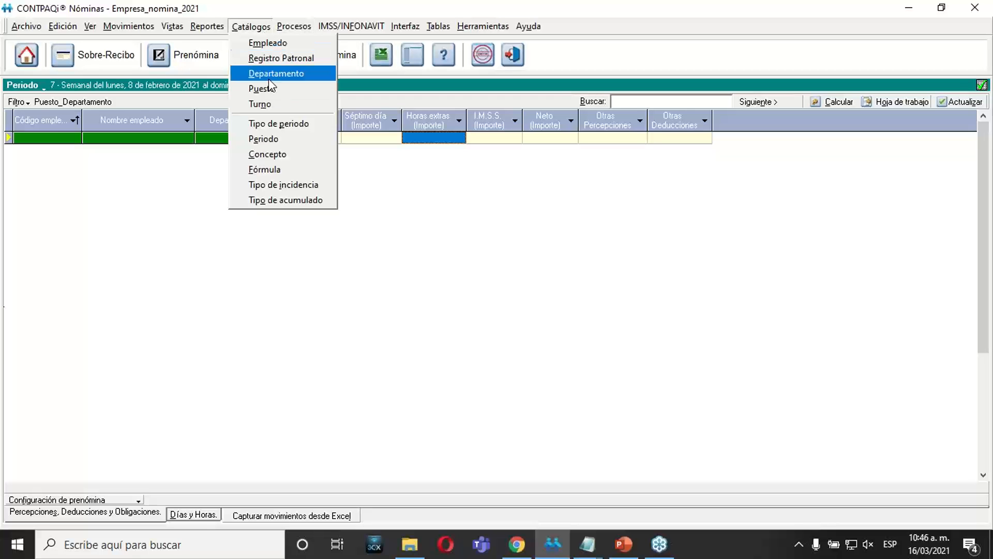
pyautogui.click(269, 104)
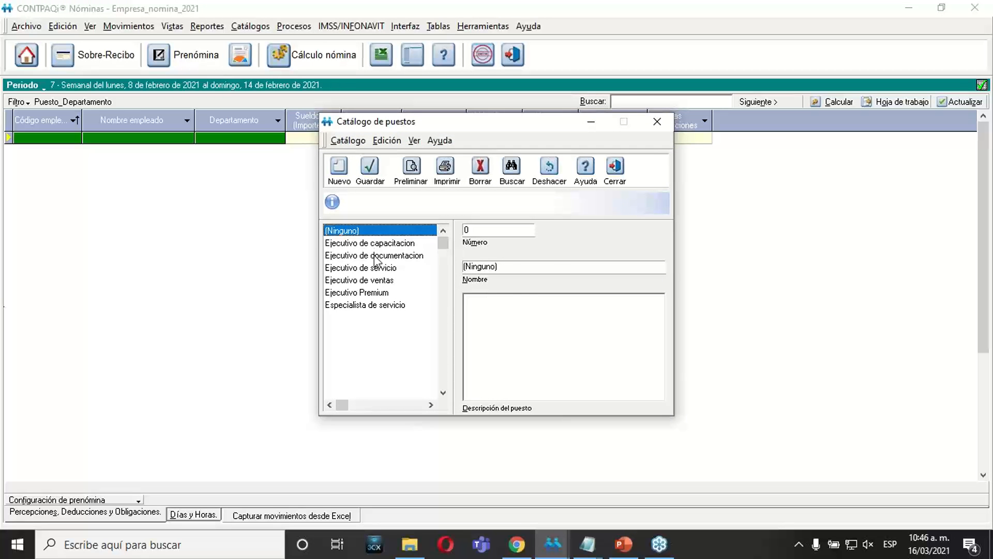
pyautogui.click(376, 257)
pyautogui.moveTo(566, 266); pyautogui.dragTo(422, 261)
pyautogui.hotkey('ctrl', 'c')
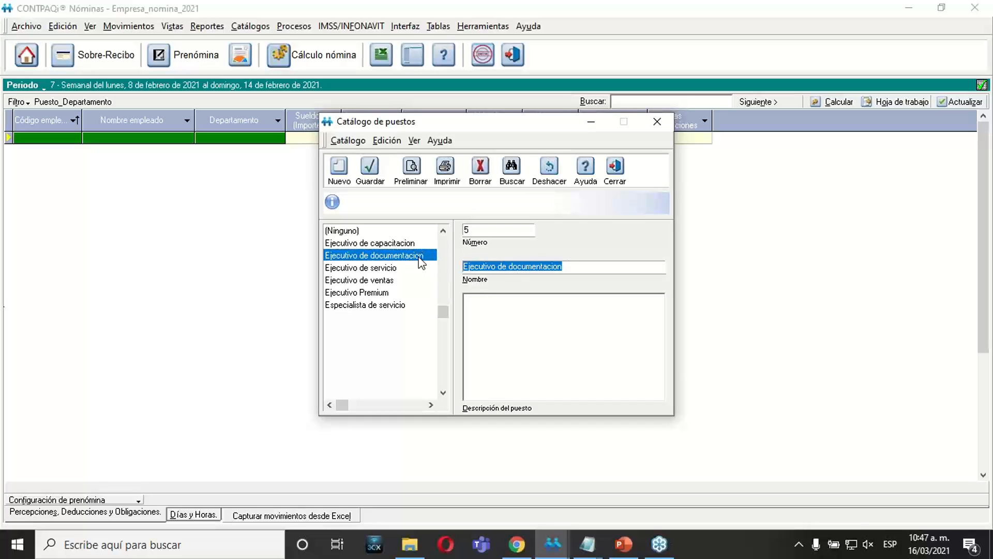
# Paste the position name Ejecutivo de documentacion below the department name in Bloc de notas and close the positions catalog.
pyautogui.moveTo(589, 545)
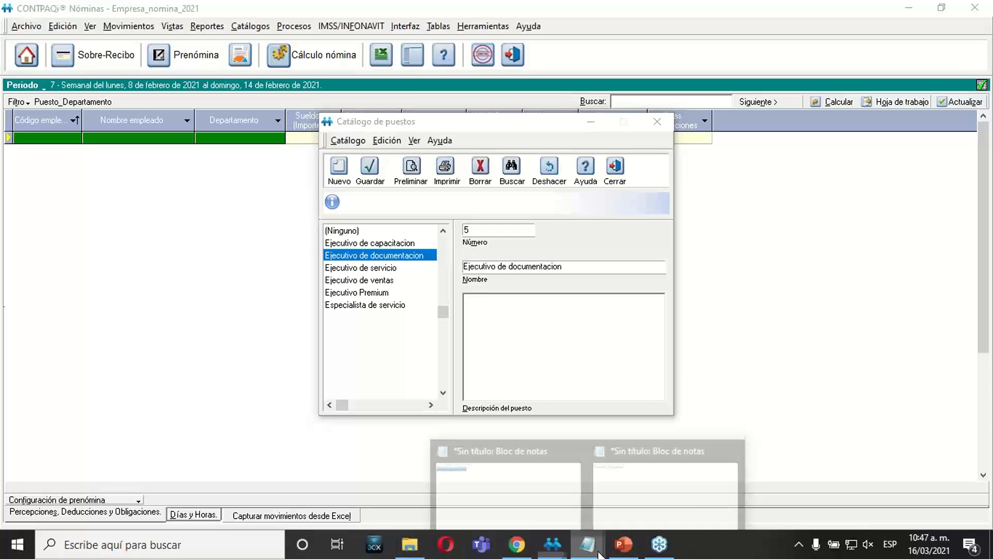
pyautogui.click(636, 483)
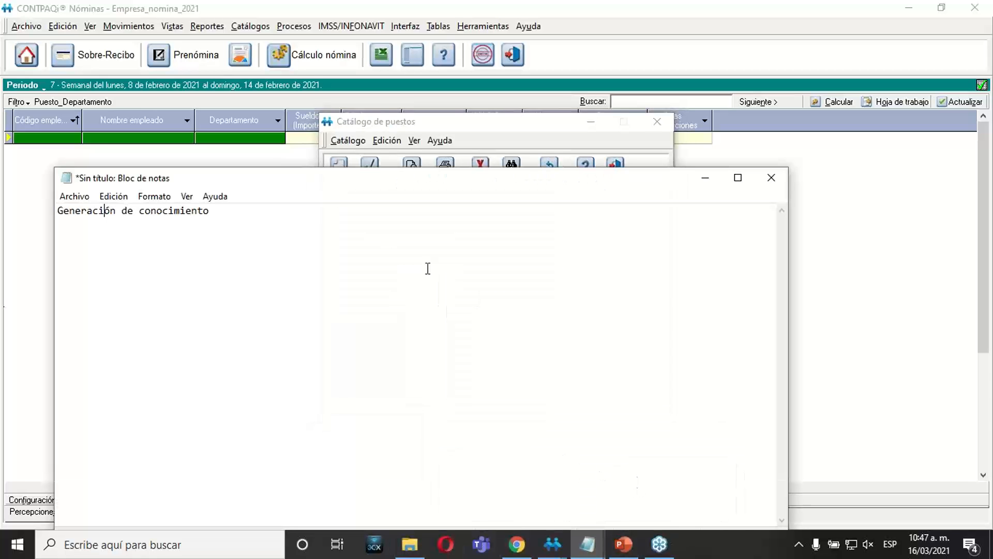
pyautogui.hotkey('ctrl', 'v')
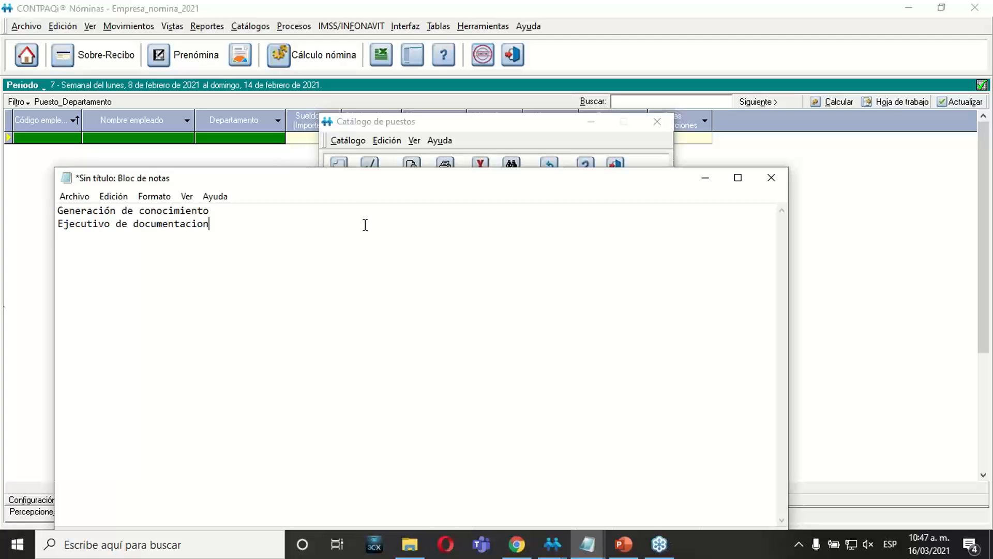
pyautogui.click(414, 121)
pyautogui.click(614, 166)
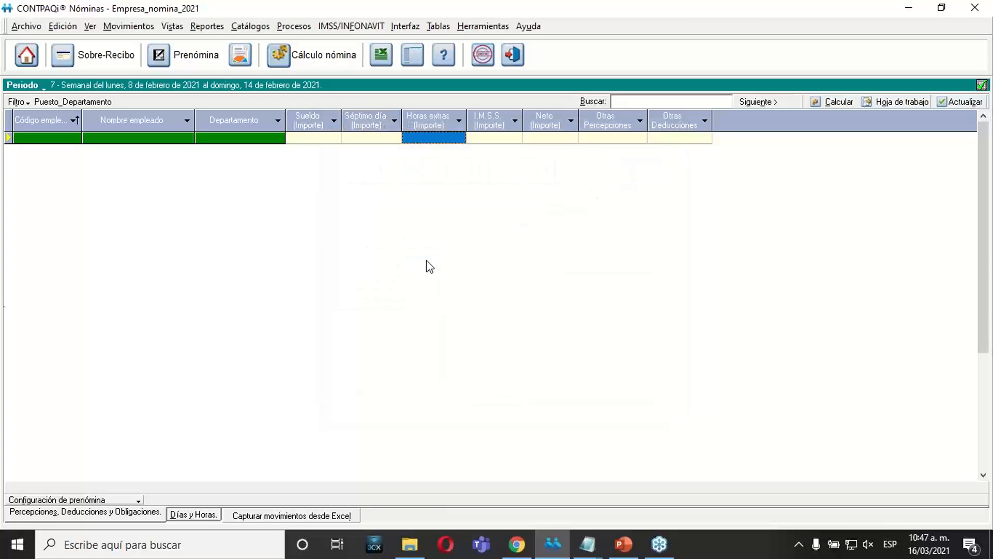
# Open the employees catalog, list it by code, and check the department and position of the second-to-last employee.
pyautogui.click(284, 29)
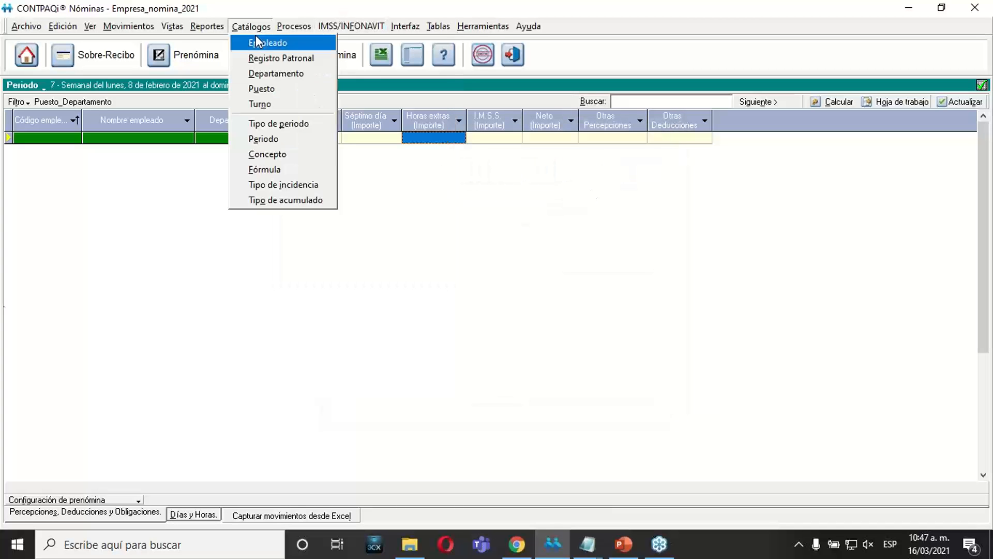
pyautogui.click(255, 40)
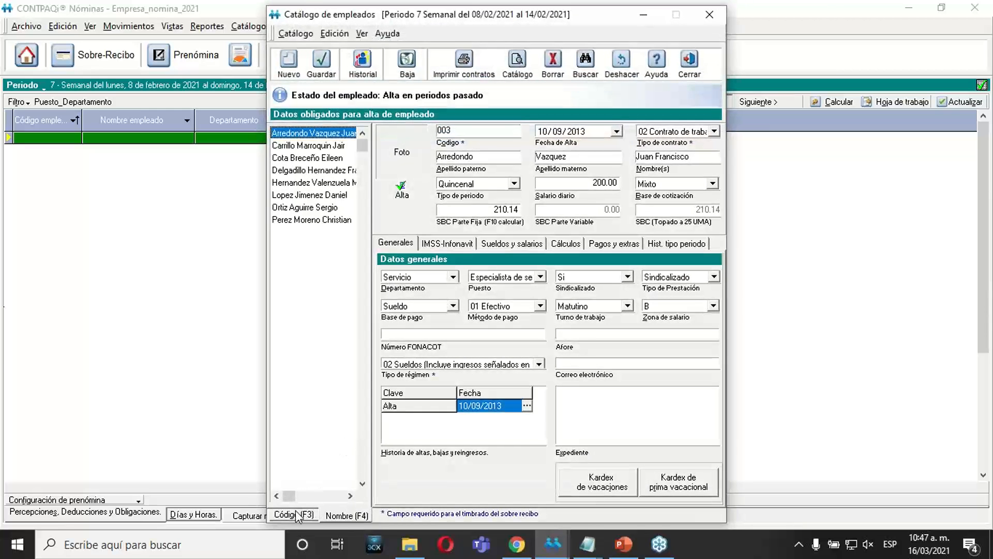
pyautogui.click(294, 514)
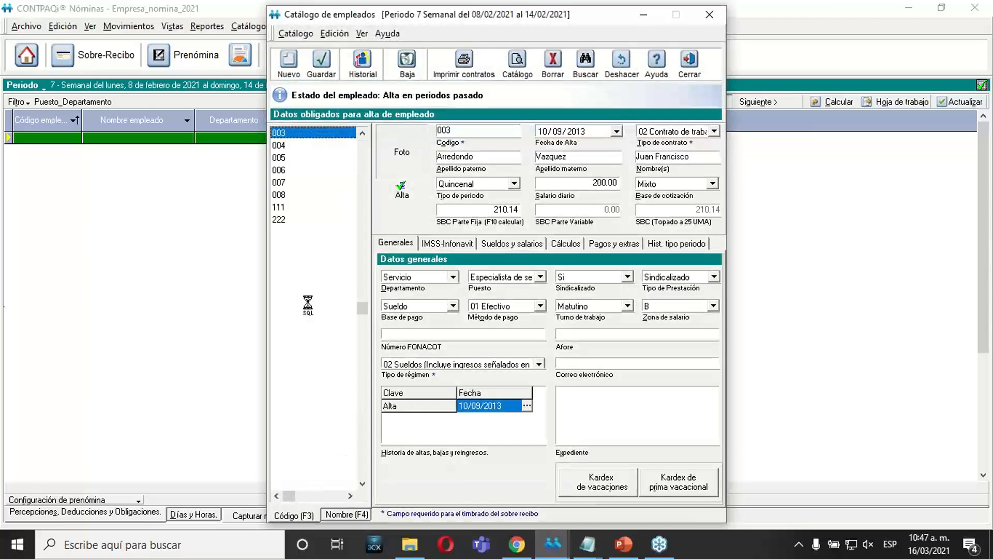
pyautogui.click(282, 207)
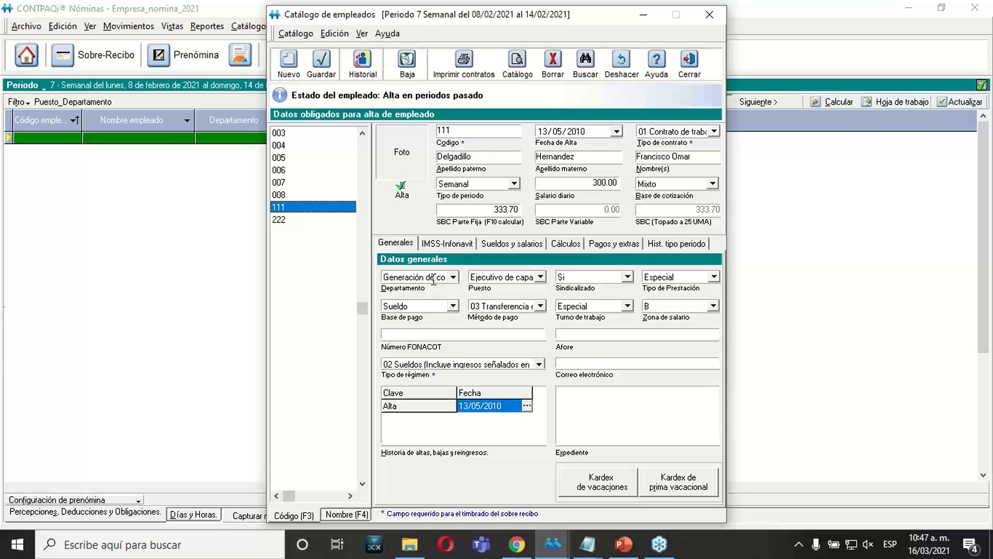
pyautogui.click(475, 278)
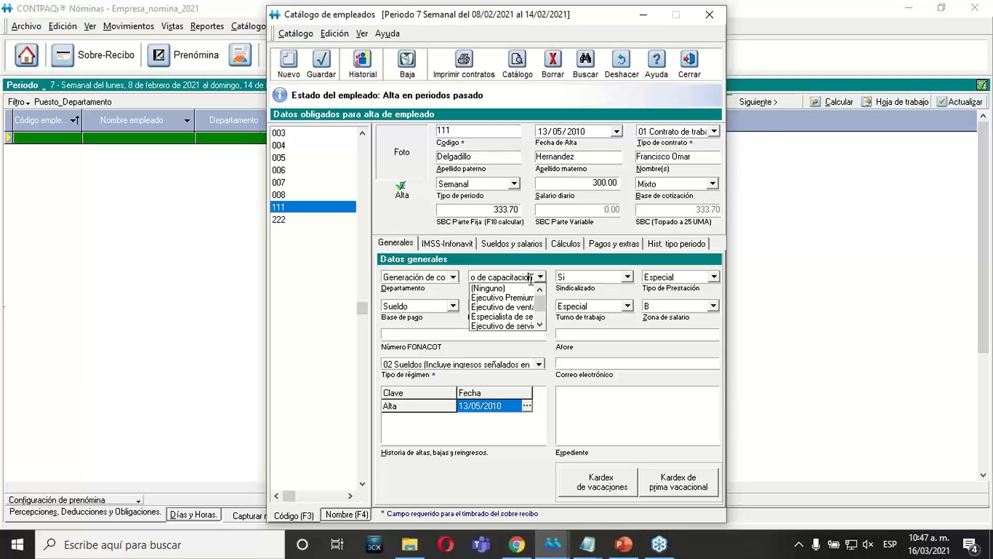
# Check the department and position assigned to the last employee in the code list, and close the employees catalog.
pyautogui.click(283, 220)
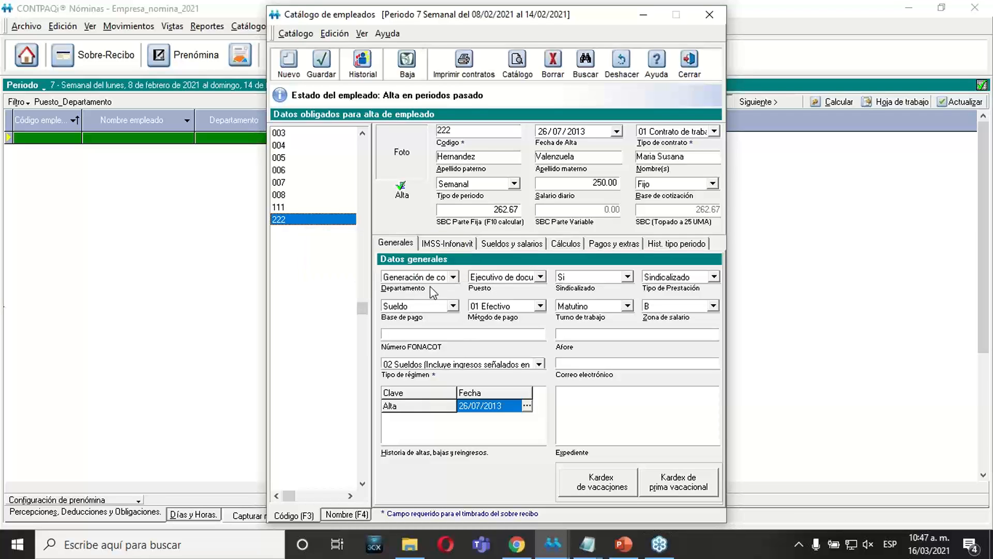
pyautogui.doubleClick(427, 279)
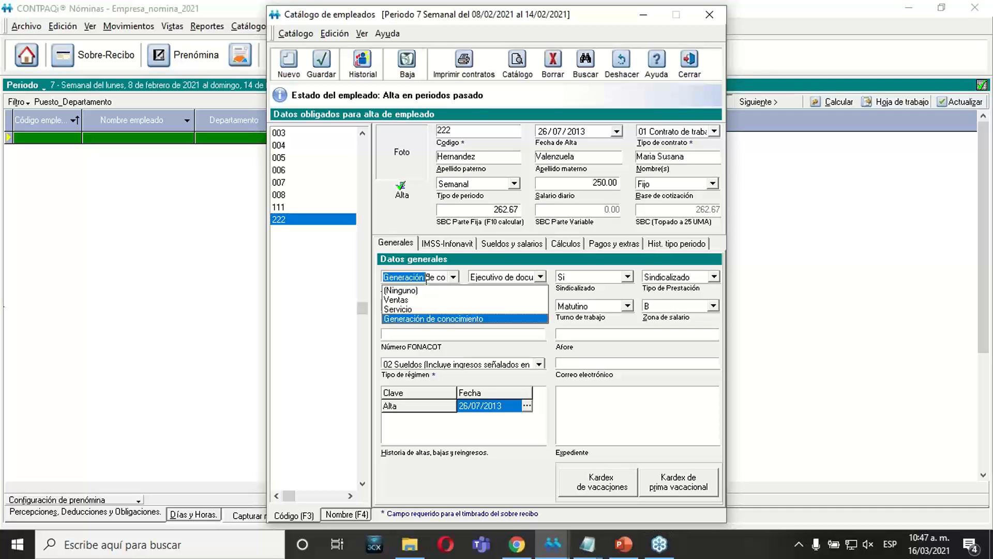
pyautogui.click(427, 246)
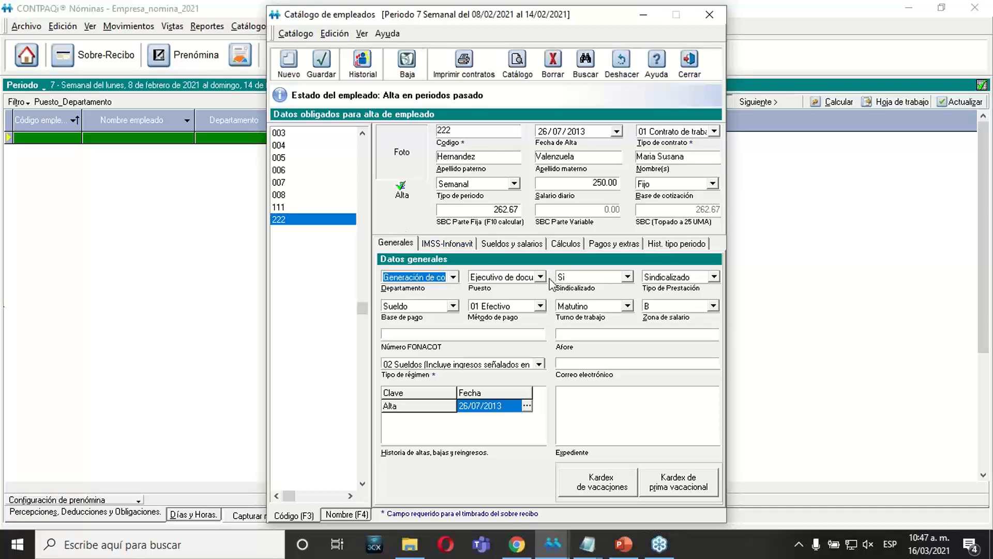
pyautogui.click(541, 278)
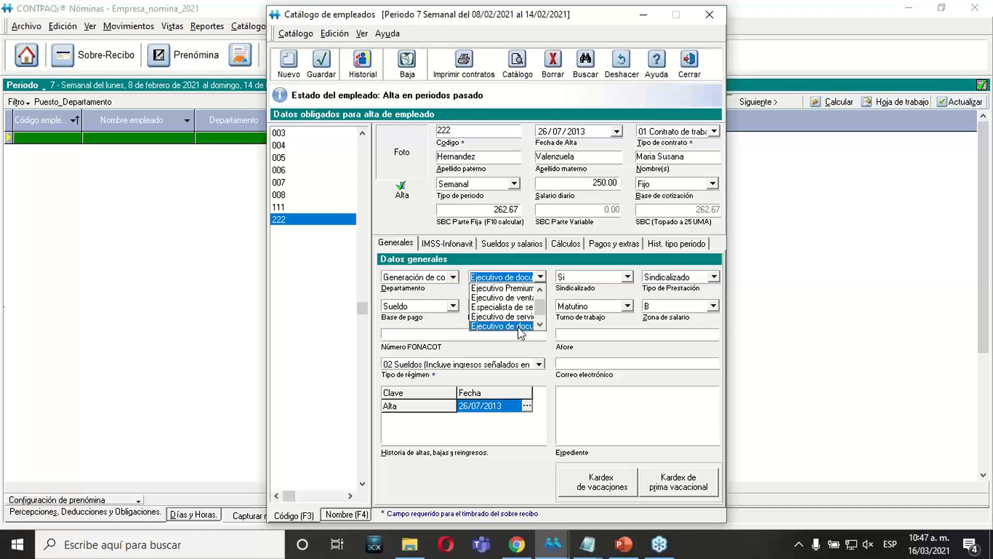
pyautogui.click(420, 222)
pyautogui.click(697, 67)
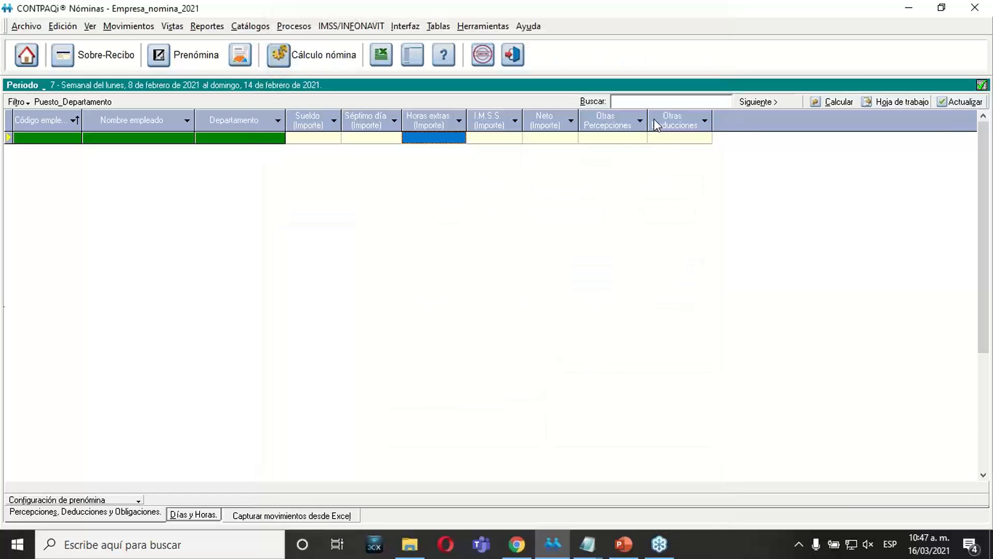
# Open the existing filter Puesto_Departamento for editing and advance to its criteria, keeping the Depto.Descripción and Puesto.Descripción fields.
pyautogui.click(26, 101)
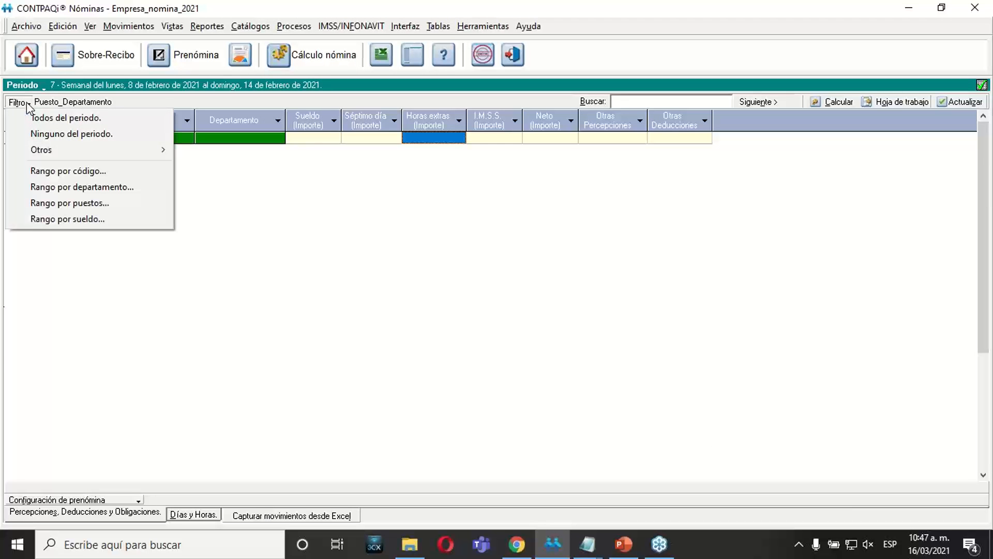
pyautogui.moveTo(98, 154)
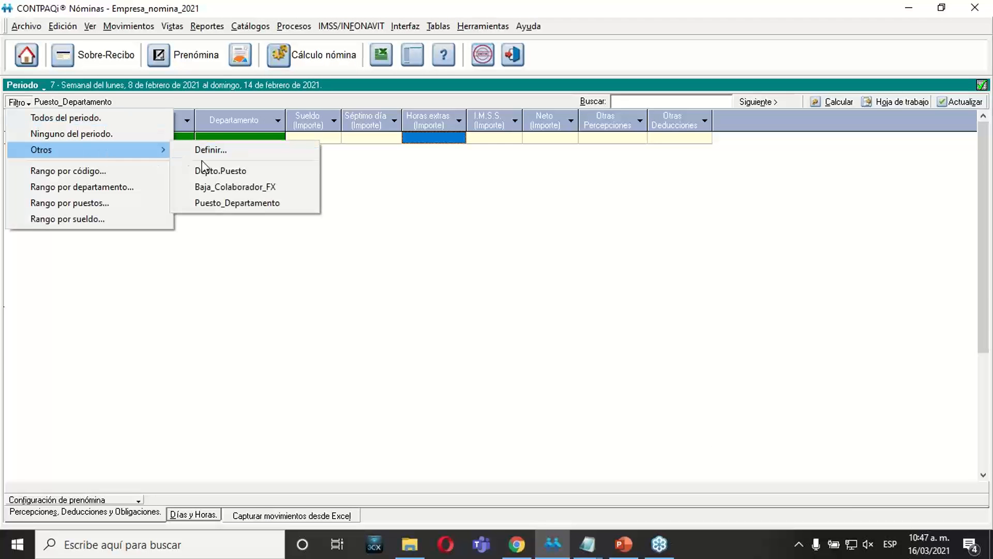
pyautogui.click(221, 156)
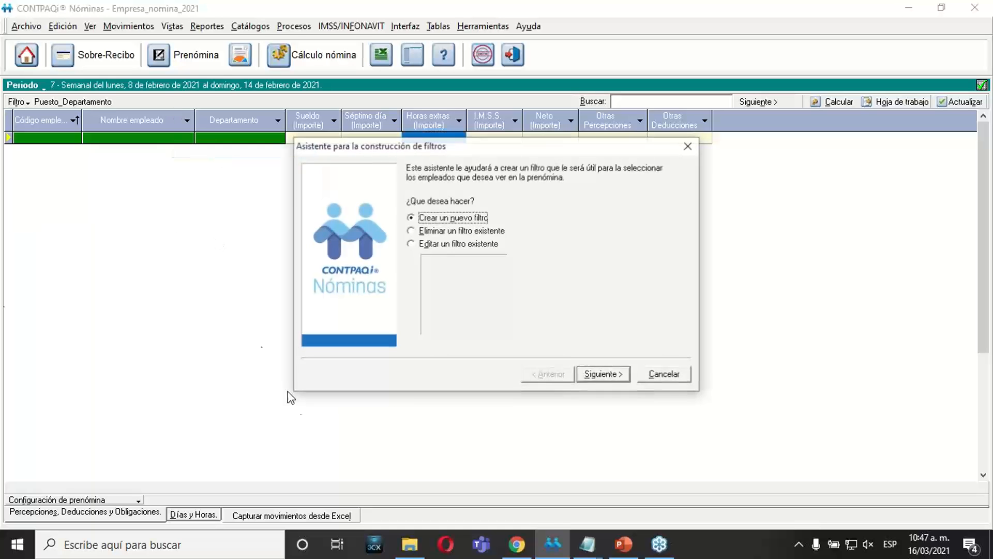
pyautogui.click(476, 244)
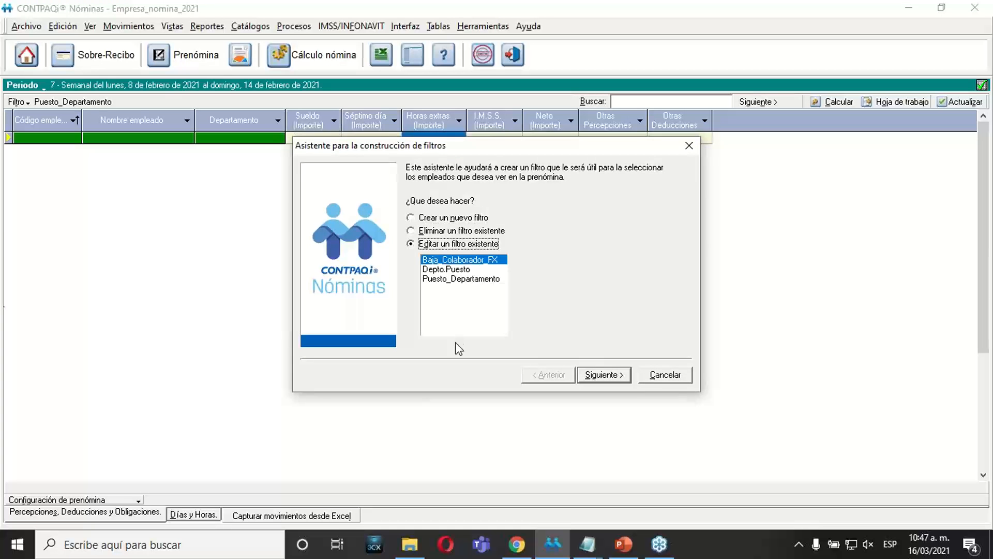
pyautogui.click(442, 279)
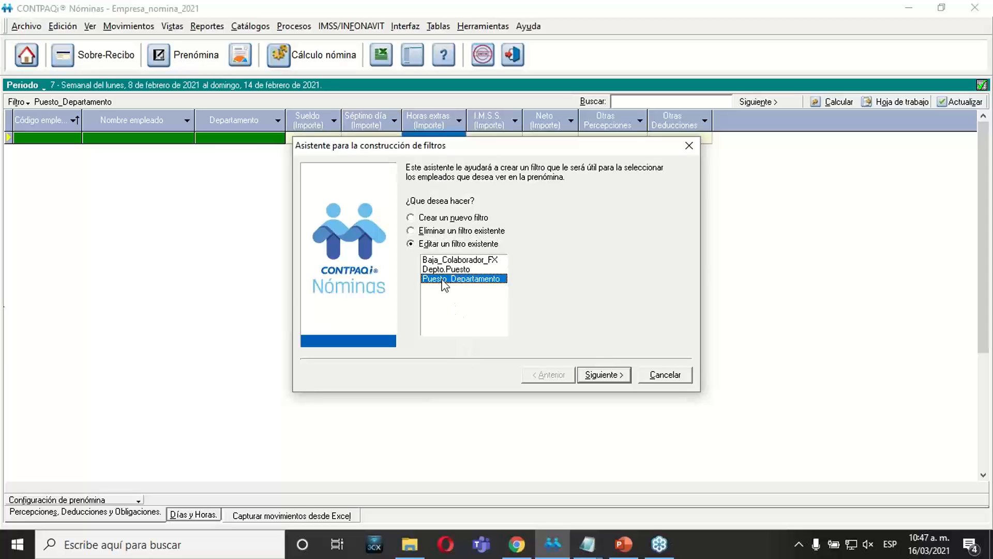
pyautogui.click(609, 377)
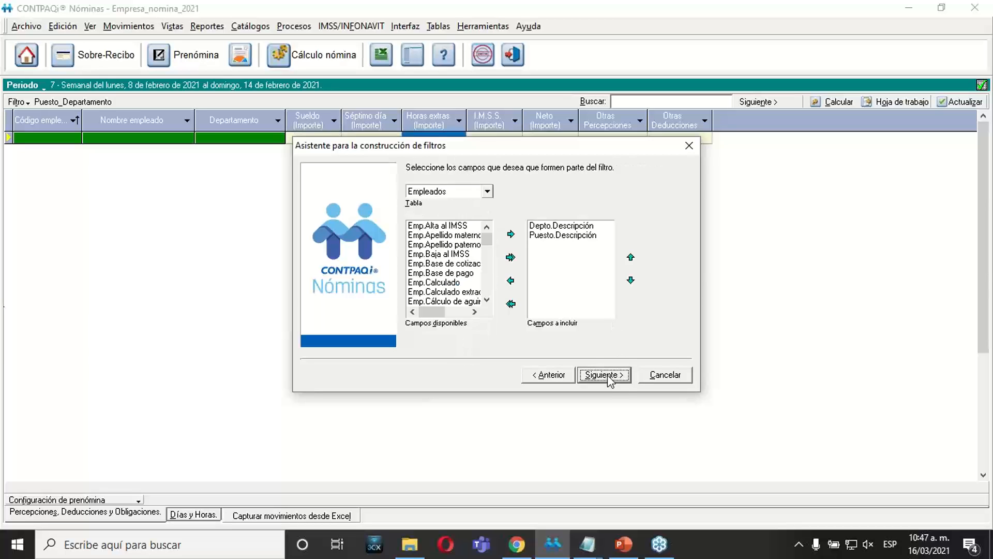
pyautogui.click(543, 228)
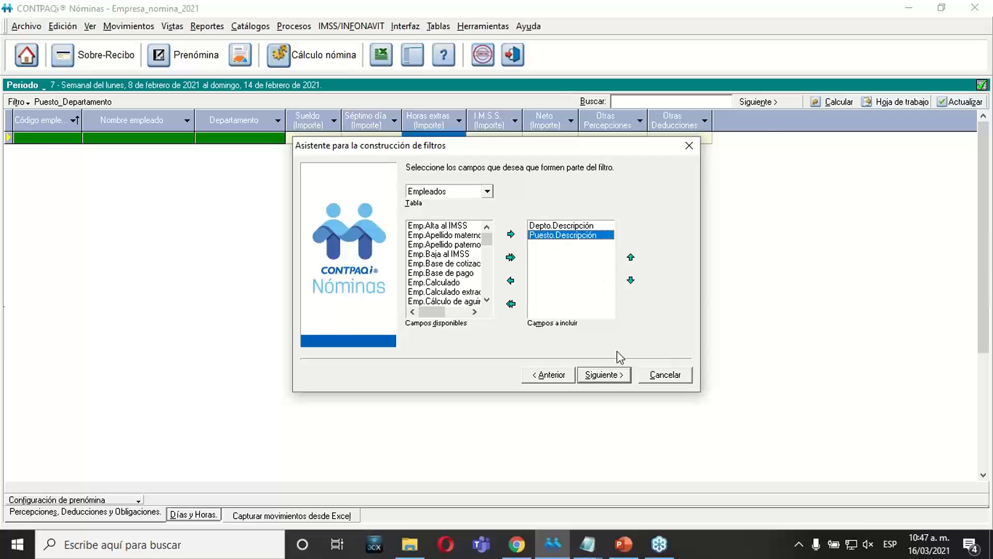
pyautogui.click(602, 377)
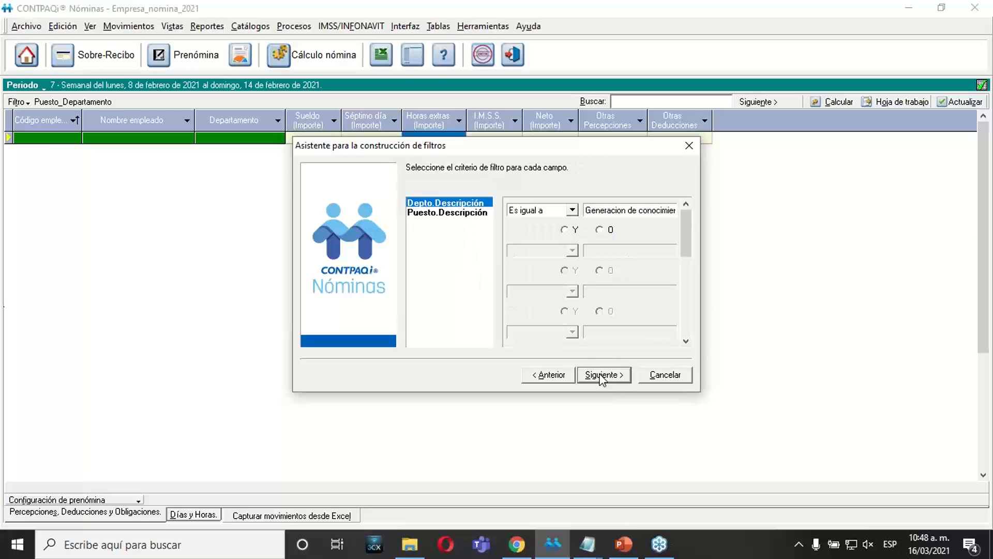
# Replace the Depto.Descripción criterion value with Generación de conocimiento copied from Bloc de notas, and select the Y connector.
pyautogui.click(454, 204)
pyautogui.moveTo(589, 542)
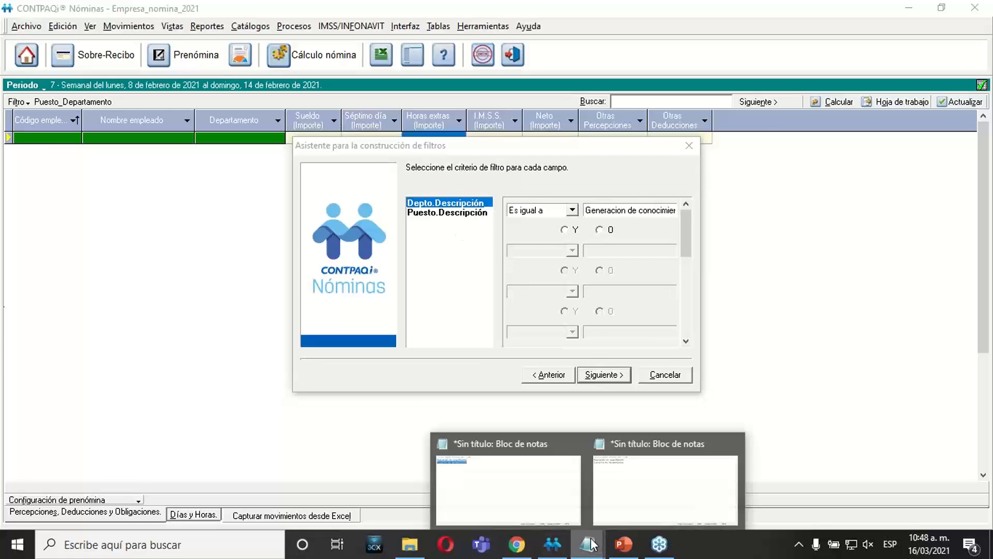
pyautogui.click(627, 472)
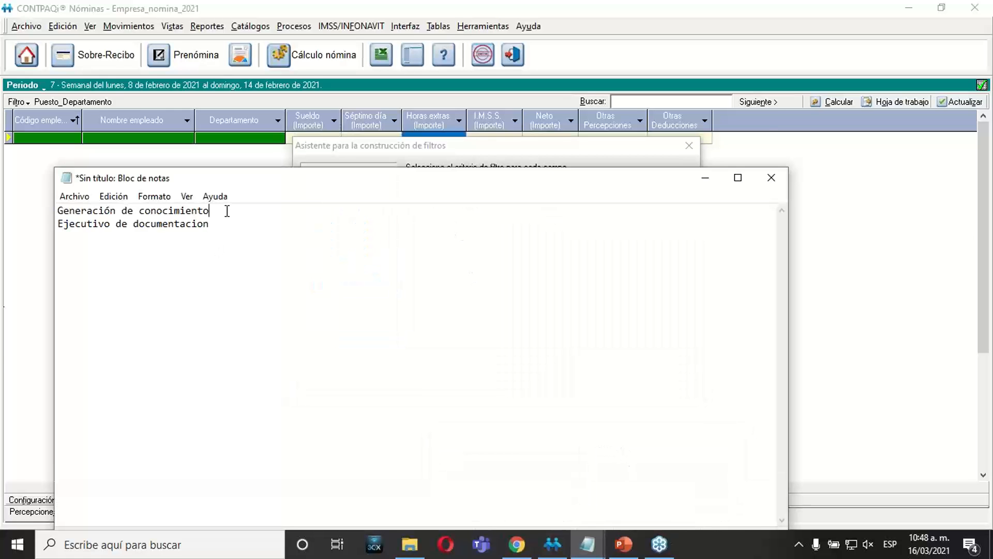
pyautogui.moveTo(210, 211); pyautogui.dragTo(26, 204)
pyautogui.hotkey('ctrl', 'c')
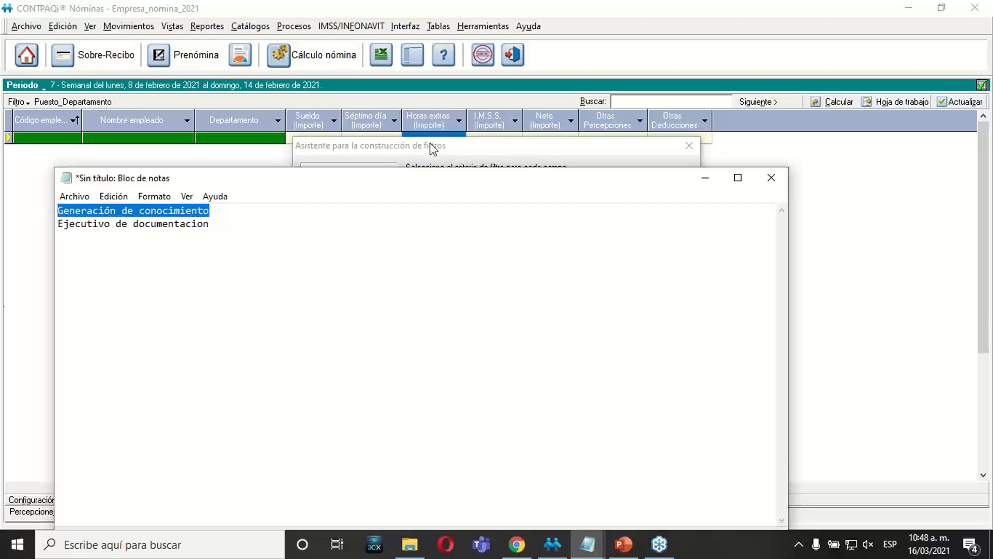
pyautogui.click(512, 147)
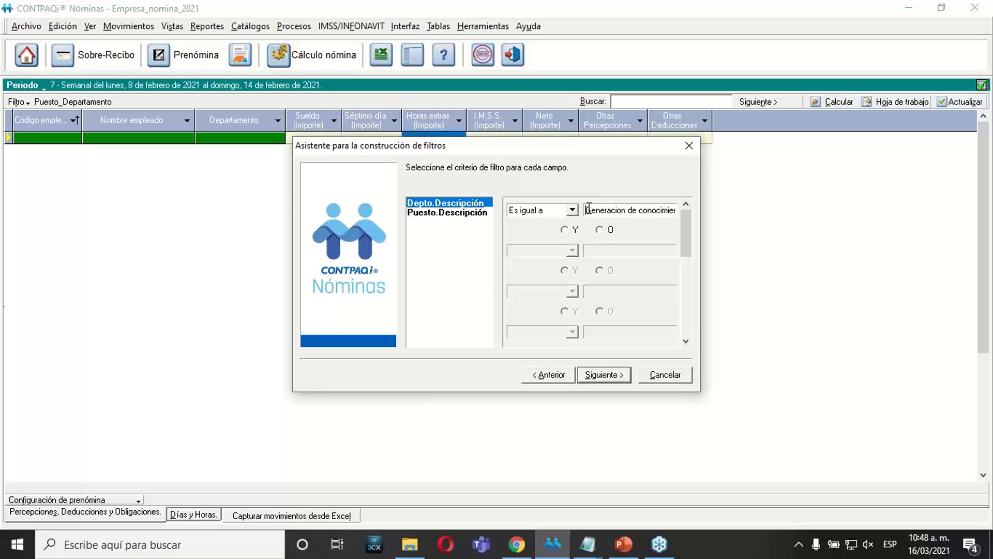
pyautogui.moveTo(588, 206); pyautogui.dragTo(801, 205)
pyautogui.press('BackSpace')
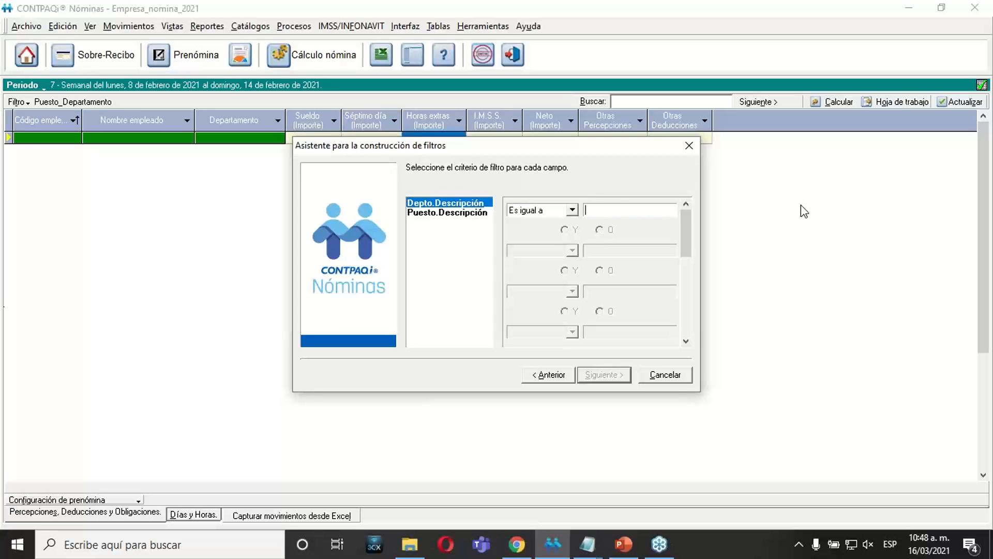
pyautogui.hotkey('ctrl', 'v')
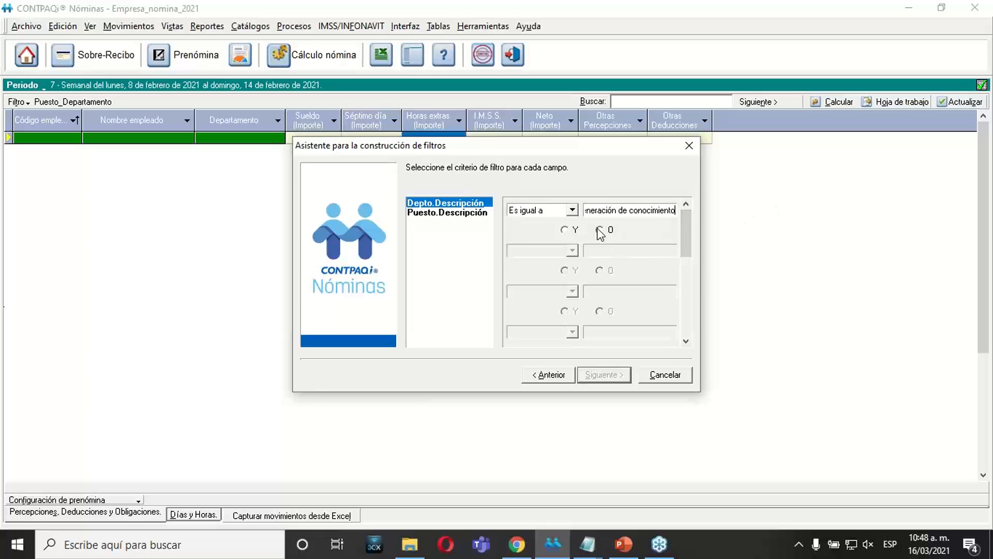
pyautogui.click(566, 233)
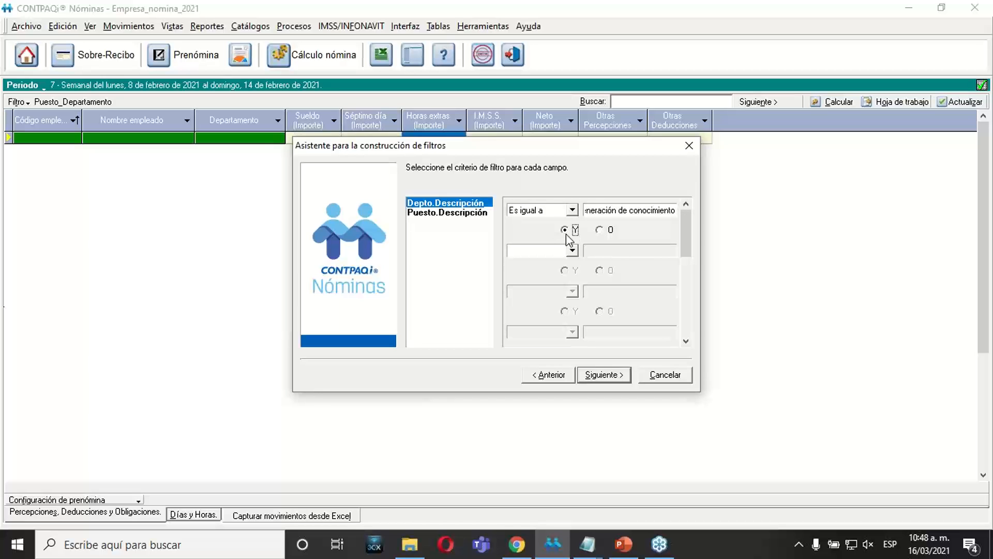
# Replace the Puesto.Descripción criterion value with Ejecutivo de documentacion copied from Bloc de notas, and select the Y connector.
pyautogui.click(457, 216)
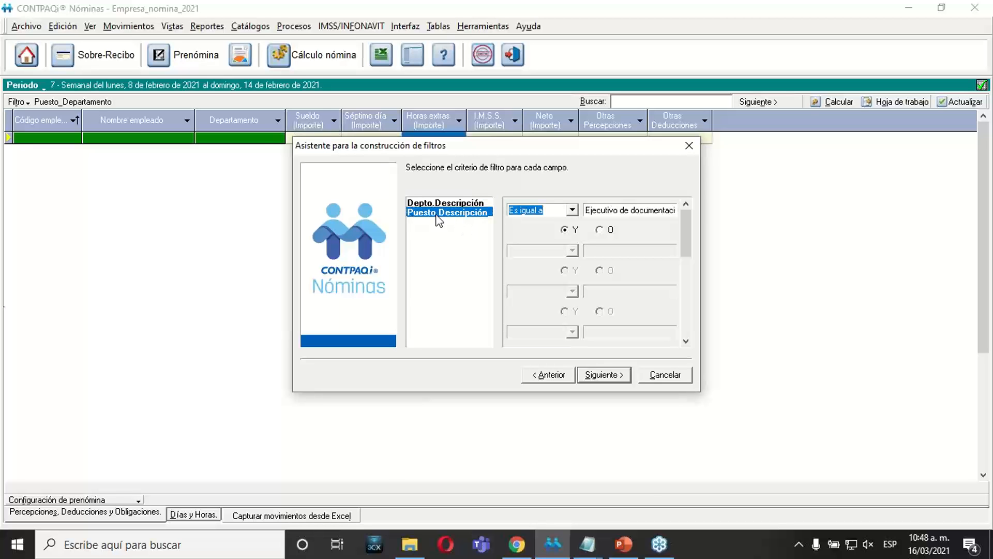
pyautogui.click(588, 547)
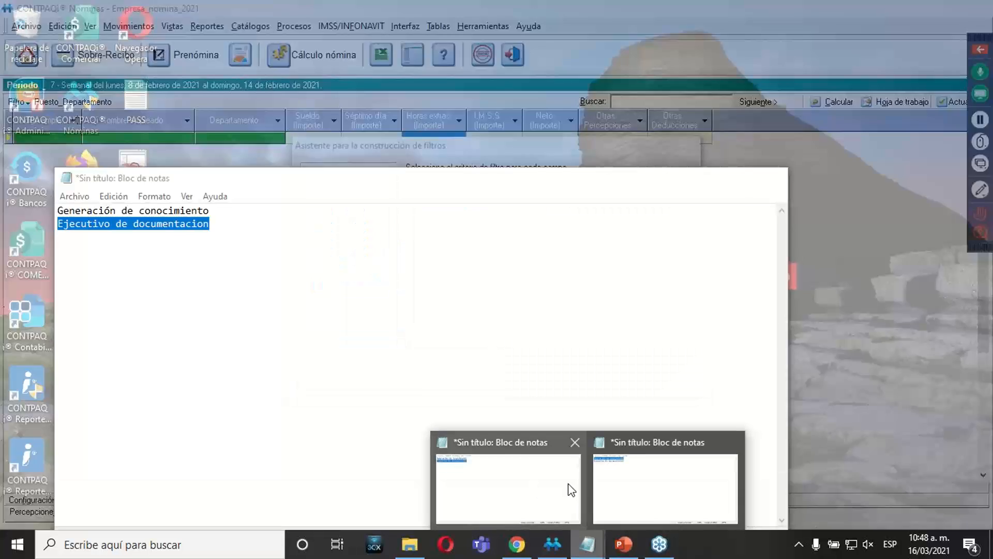
pyautogui.click(570, 490)
pyautogui.click(233, 186)
pyautogui.moveTo(233, 187); pyautogui.dragTo(24, 183)
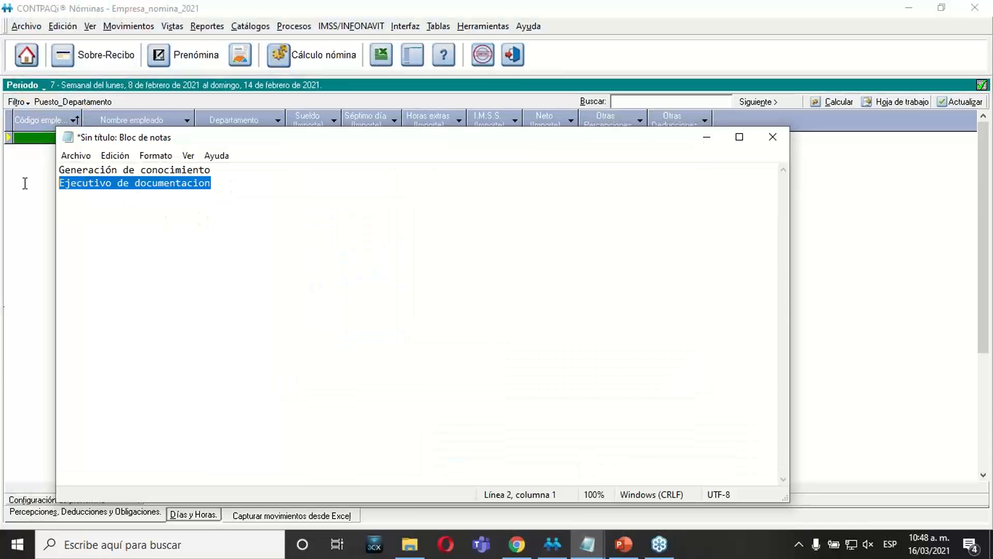
pyautogui.click(707, 137)
pyautogui.click(594, 209)
pyautogui.hotkey('ctrl', 'c')
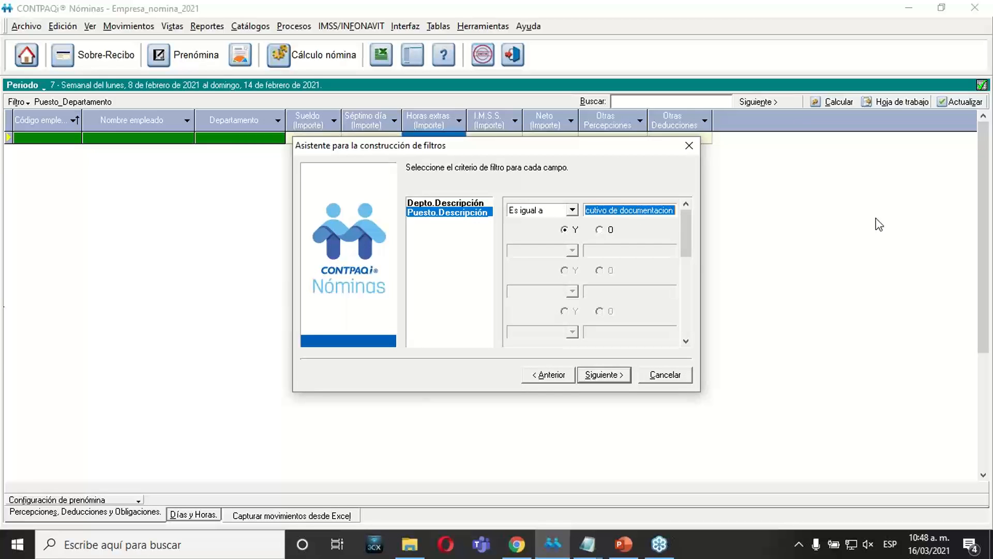
pyautogui.press('Delete')
pyautogui.hotkey('ctrl', 'v')
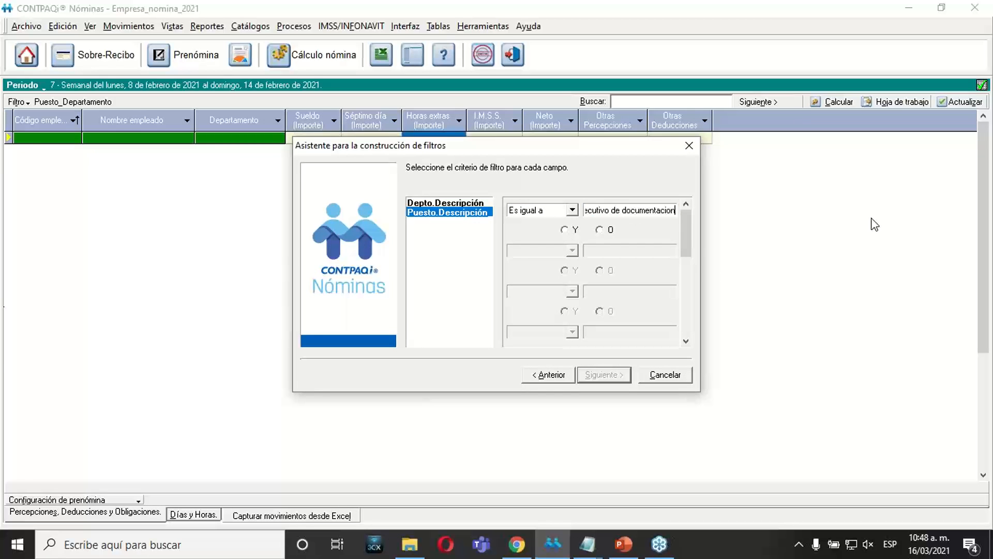
pyautogui.click(564, 230)
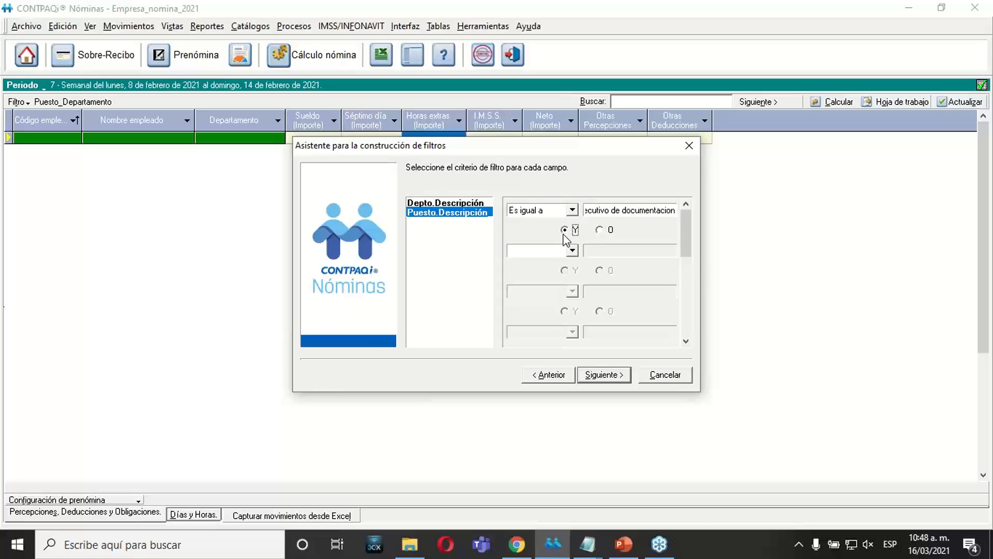
# Check the criteria of both fields, and save the filter as Puesto_Departamento, replacing the existing one.
pyautogui.click(463, 211)
pyautogui.click(468, 203)
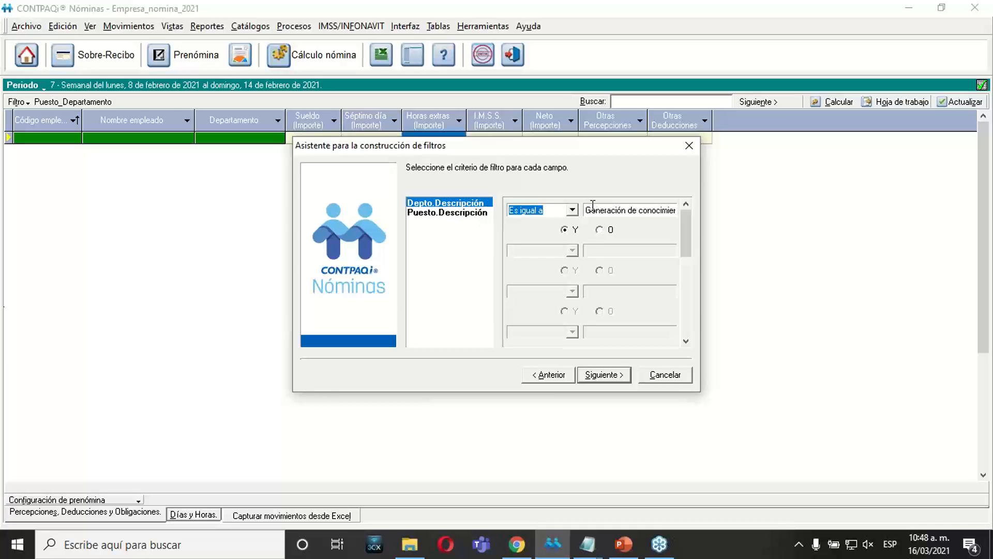
pyautogui.press('Tab')
pyautogui.click(459, 214)
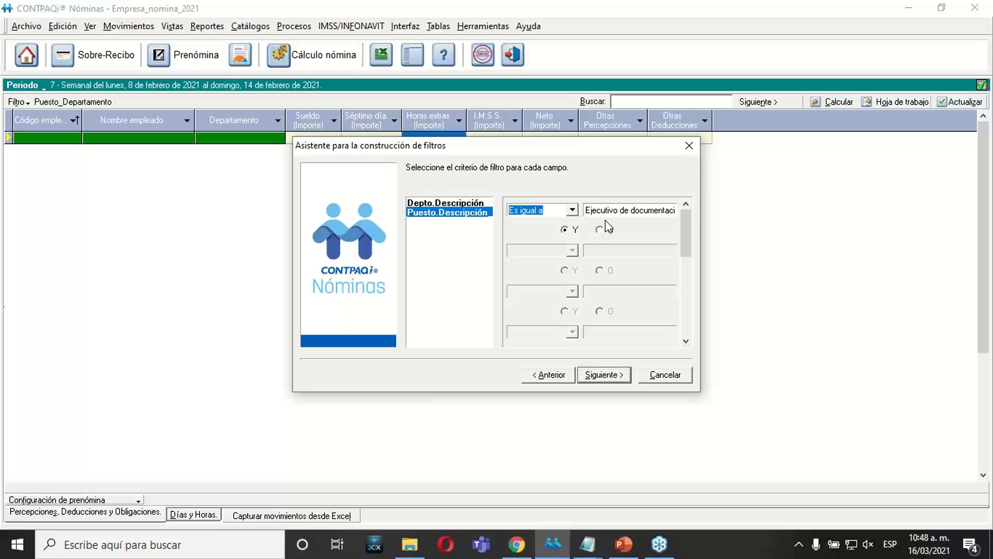
pyautogui.press('Tab')
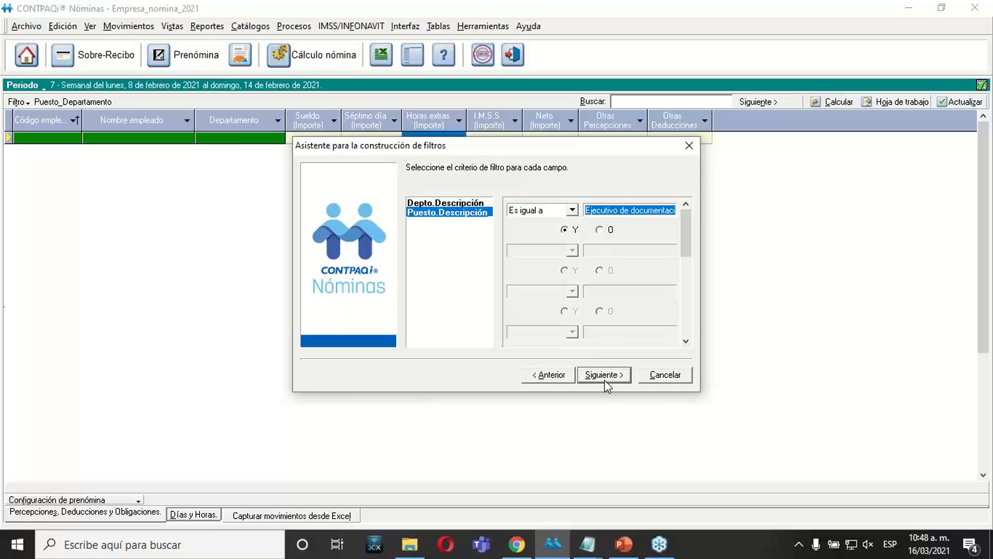
pyautogui.click(606, 381)
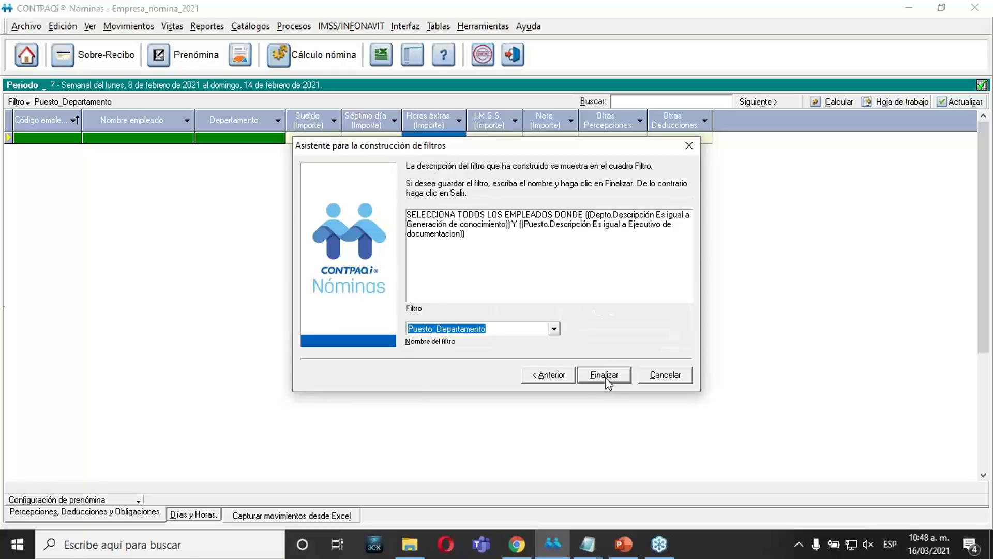
pyautogui.click(606, 376)
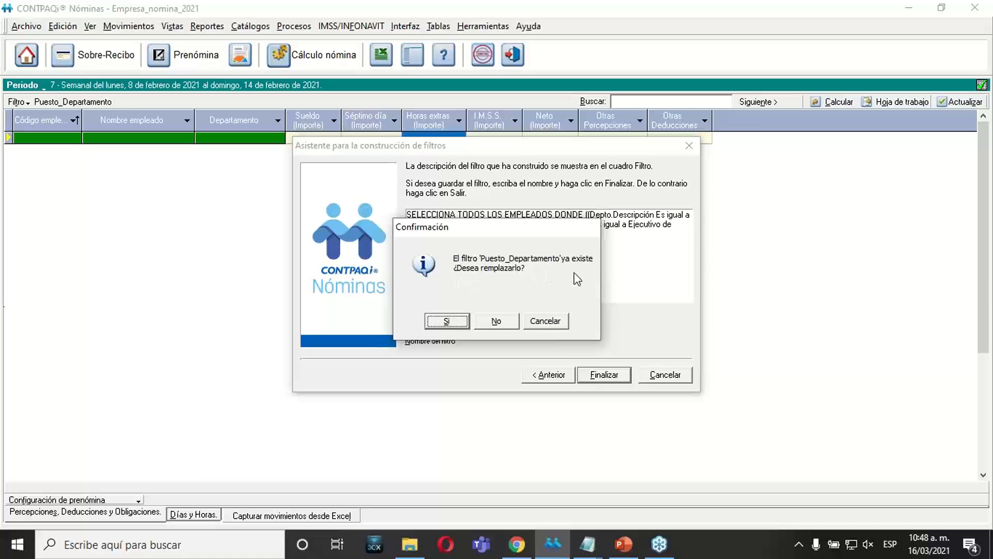
pyautogui.click(447, 321)
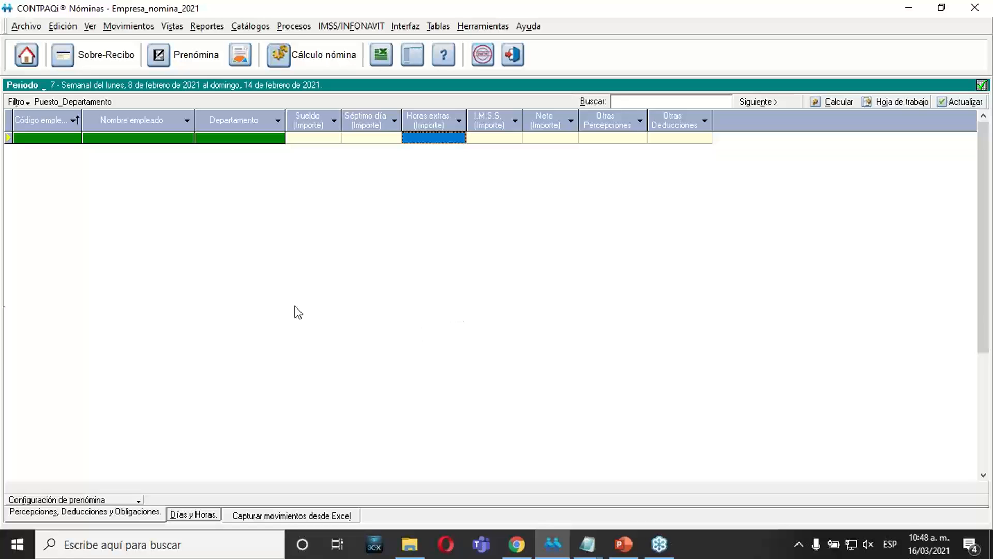
# Apply the custom filter Puesto_Departamento to the prenómina.
pyautogui.click(24, 101)
pyautogui.moveTo(62, 149)
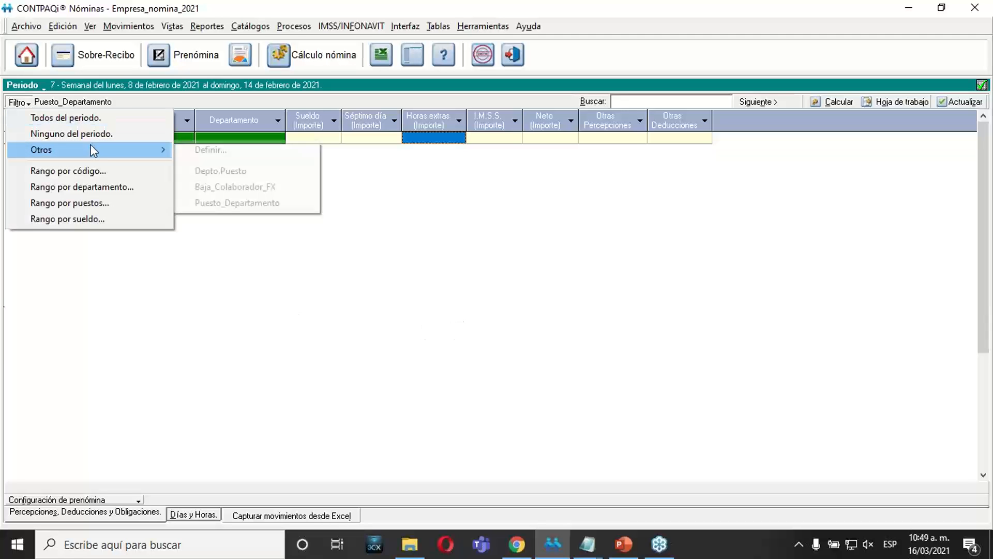
pyautogui.click(214, 203)
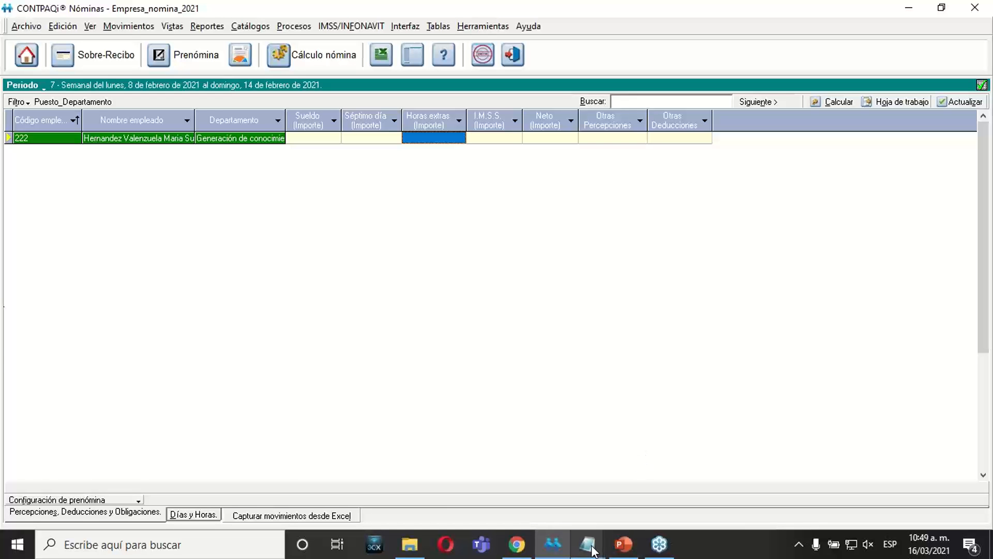
# Switch to PowerPoint and show slide 17, Captura de movimientos desde Excel, after checking the exercise on slide 16.
pyautogui.click(624, 544)
pyautogui.click(62, 386)
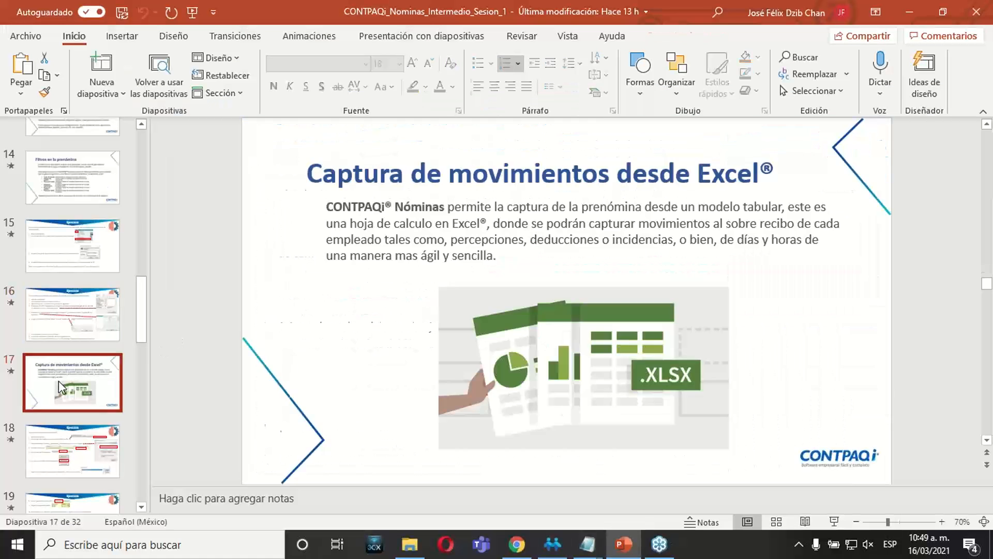
pyautogui.press('Up')
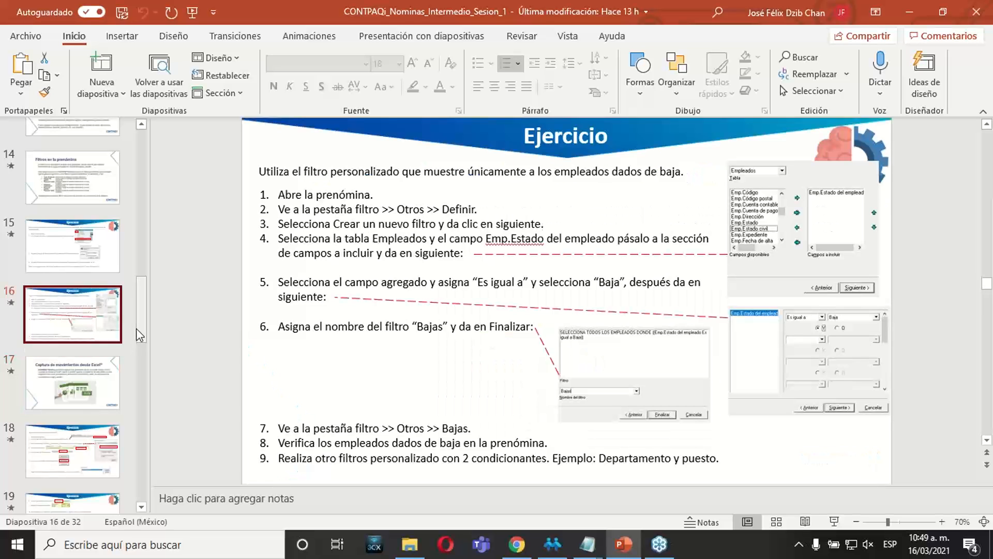
pyautogui.press('Down')
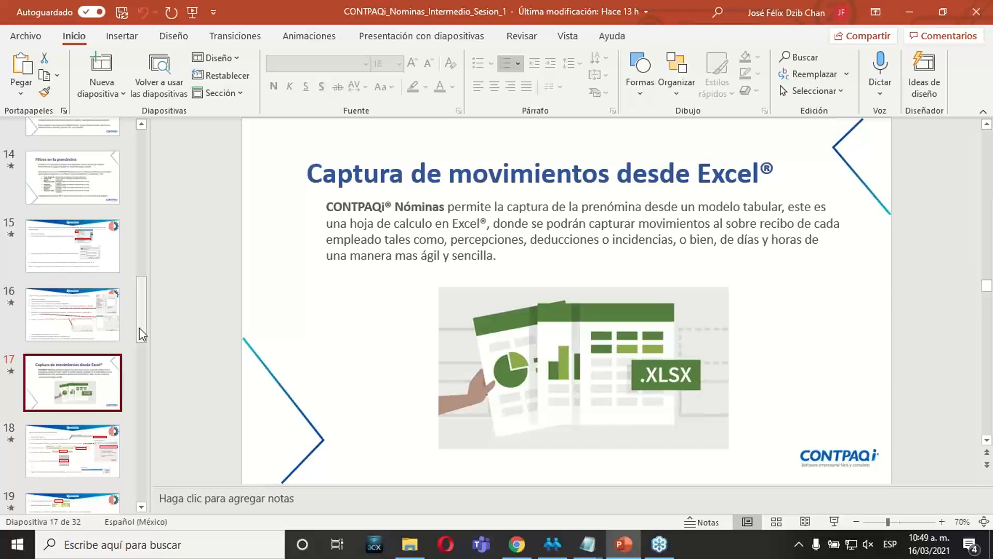
pyautogui.moveTo(139, 327); pyautogui.dragTo(140, 337)
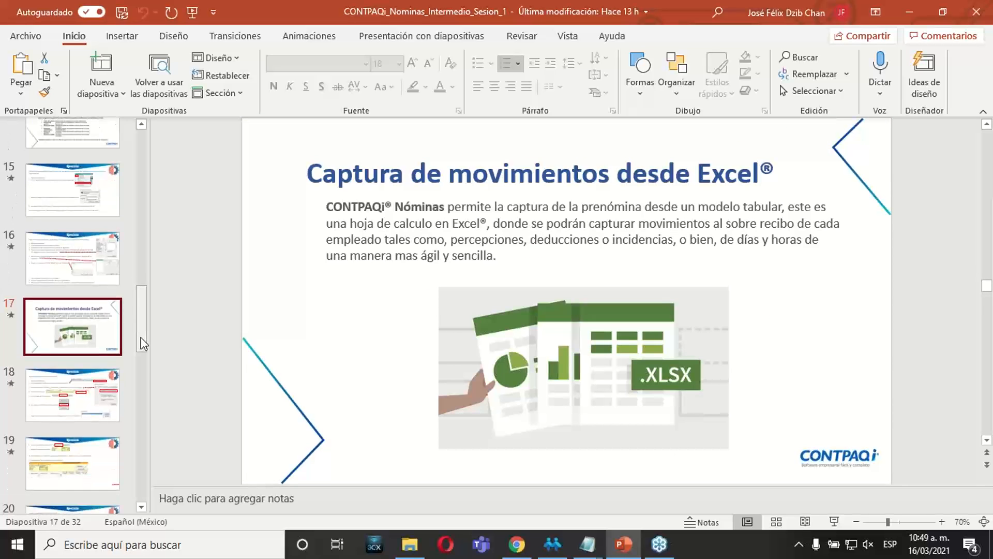
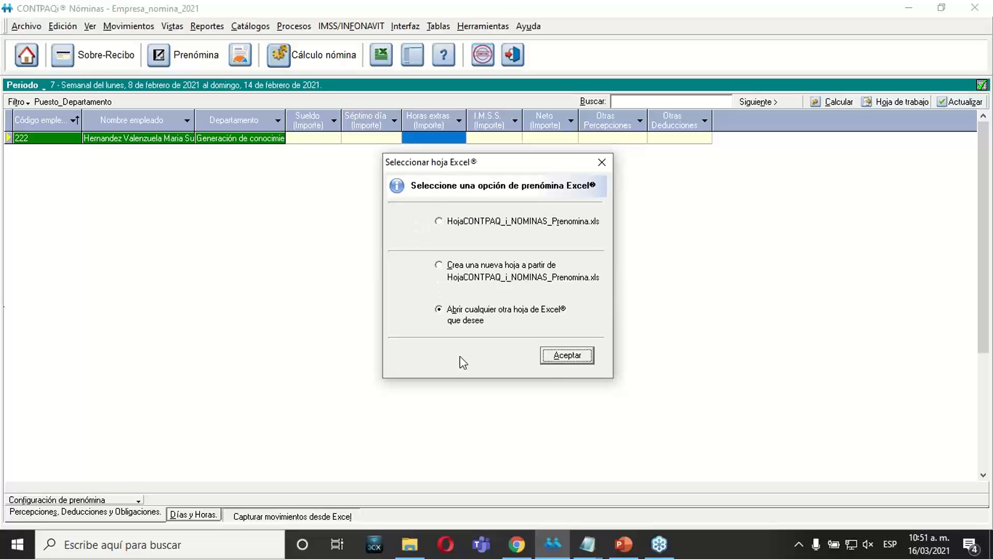
# Review the three prenómina Excel options and open the existing HojaCONTPAQ_i_NOMINAS_Prenomina.xls workbook.
pyautogui.click(451, 226)
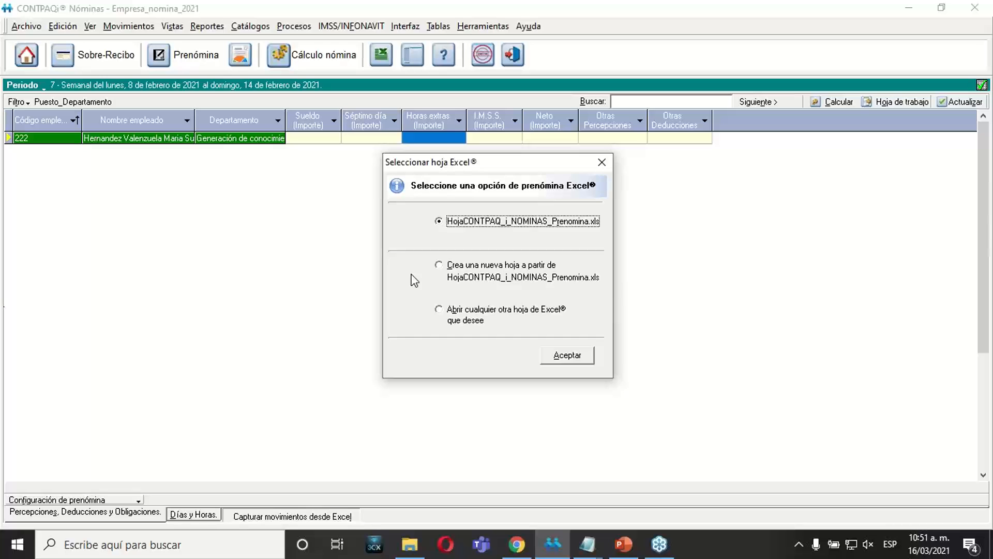
pyautogui.click(448, 277)
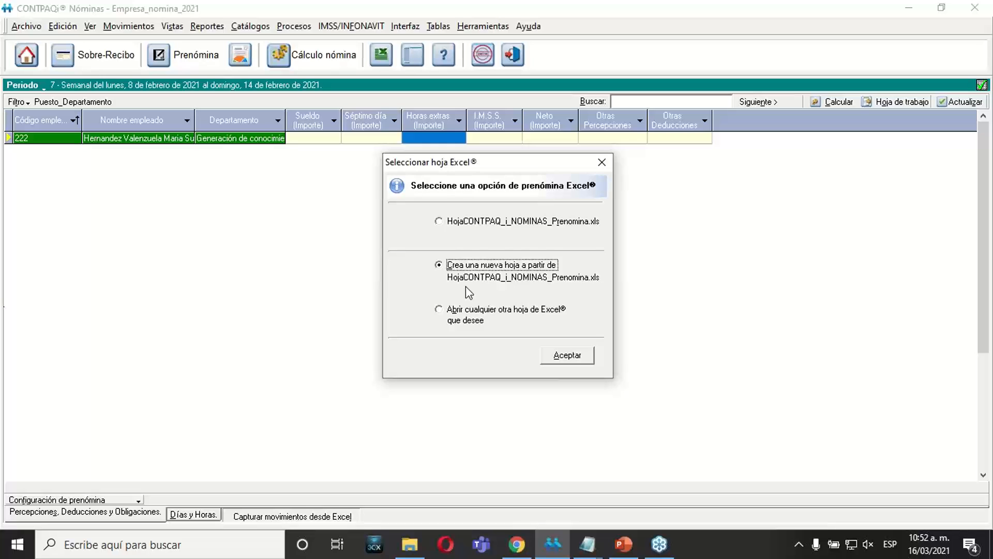
pyautogui.click(448, 312)
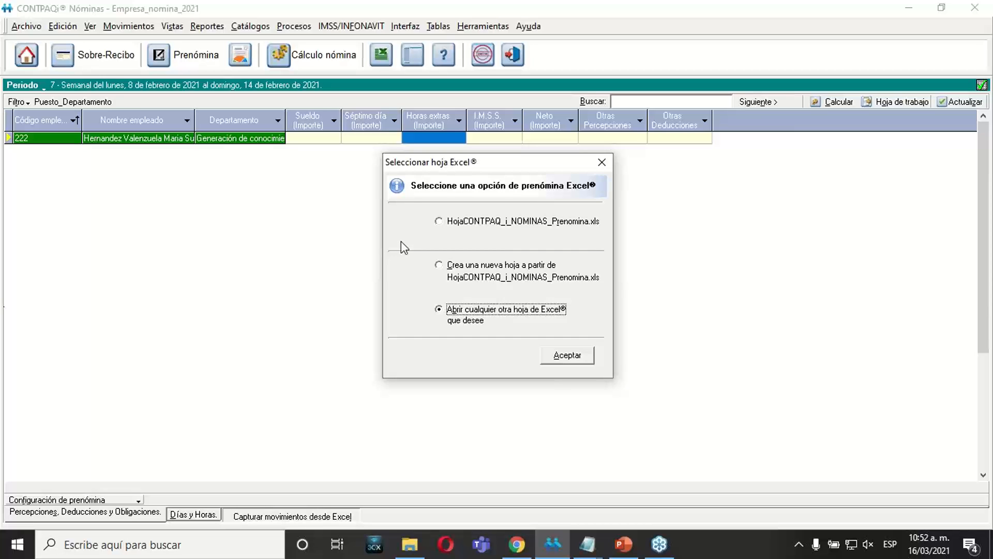
pyautogui.click(470, 224)
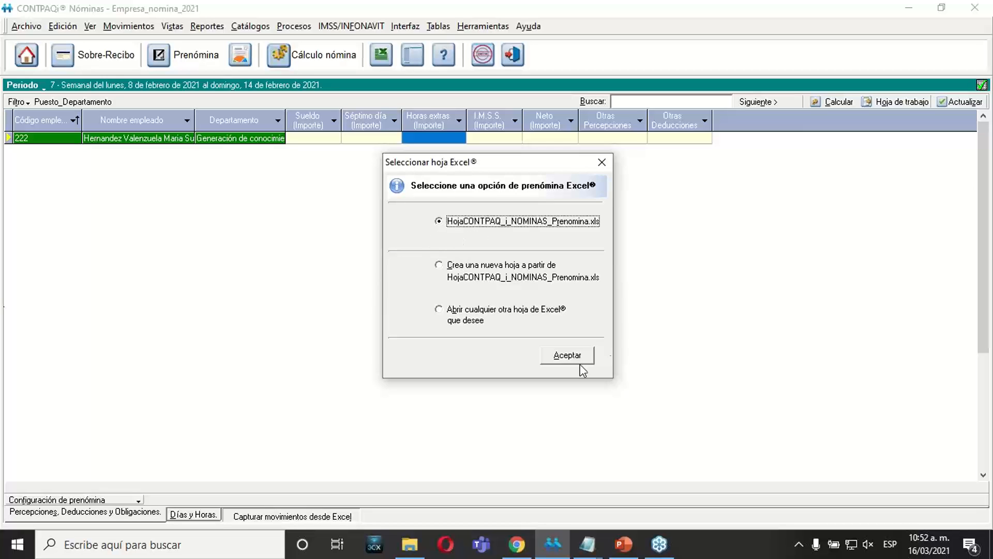
pyautogui.click(564, 357)
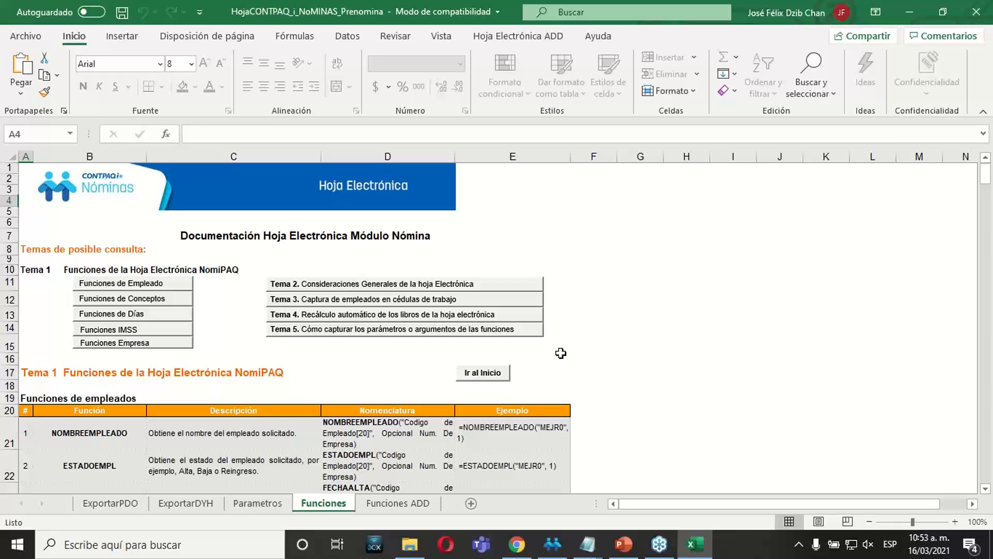
pyautogui.click(711, 397)
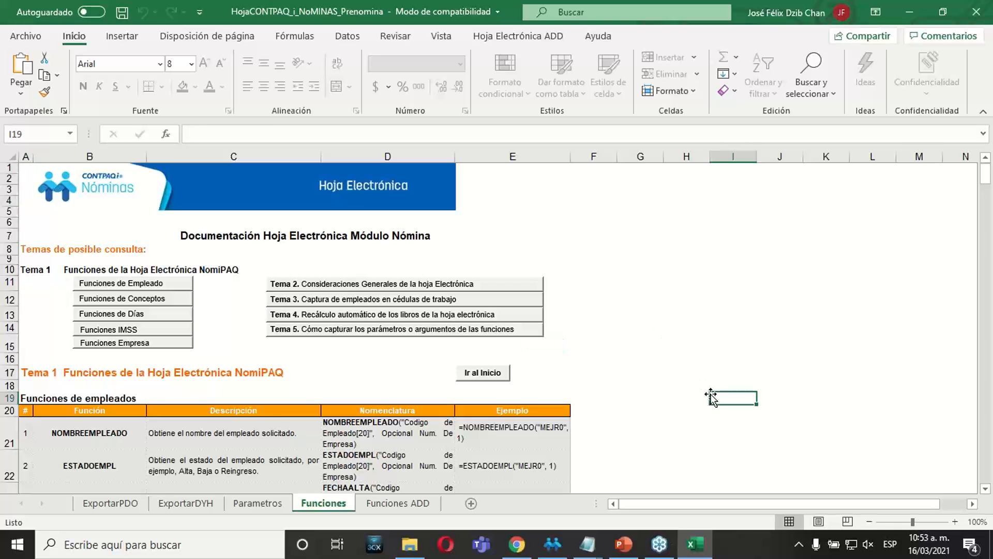
# Insert the company Empresa_nomina_2021 into the Lista de Empresas on the Parametros sheet, checking its name in CONTPAQi Nóminas.
pyautogui.click(273, 503)
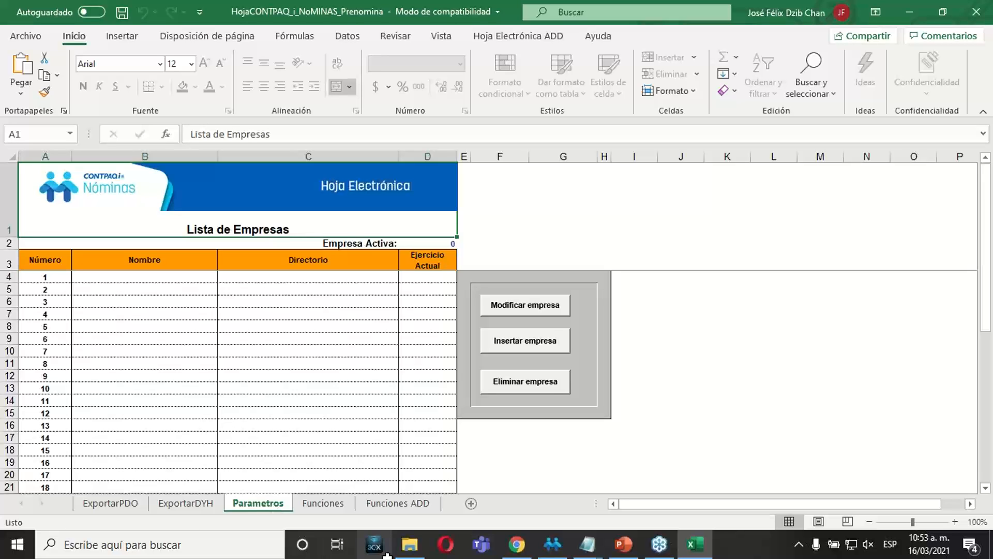
pyautogui.click(527, 345)
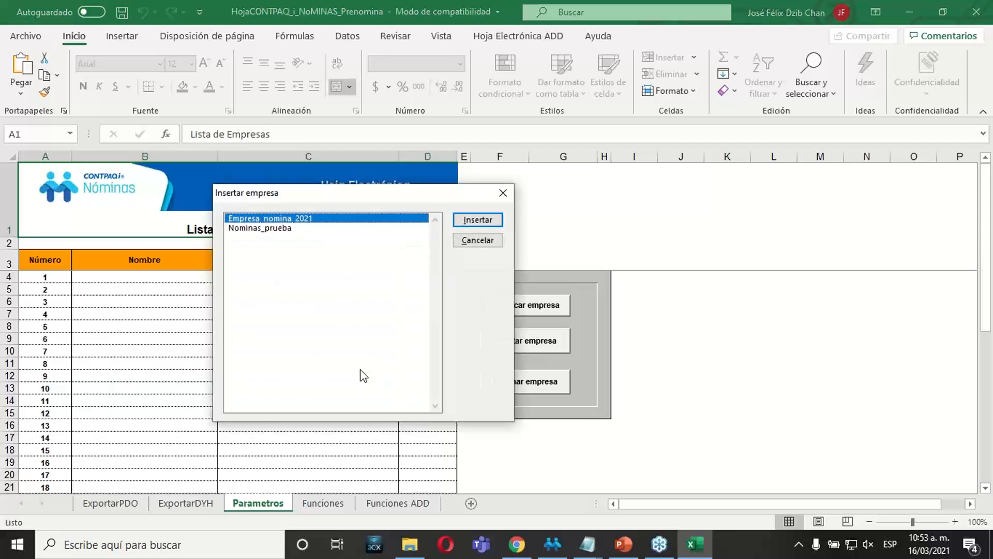
pyautogui.click(563, 546)
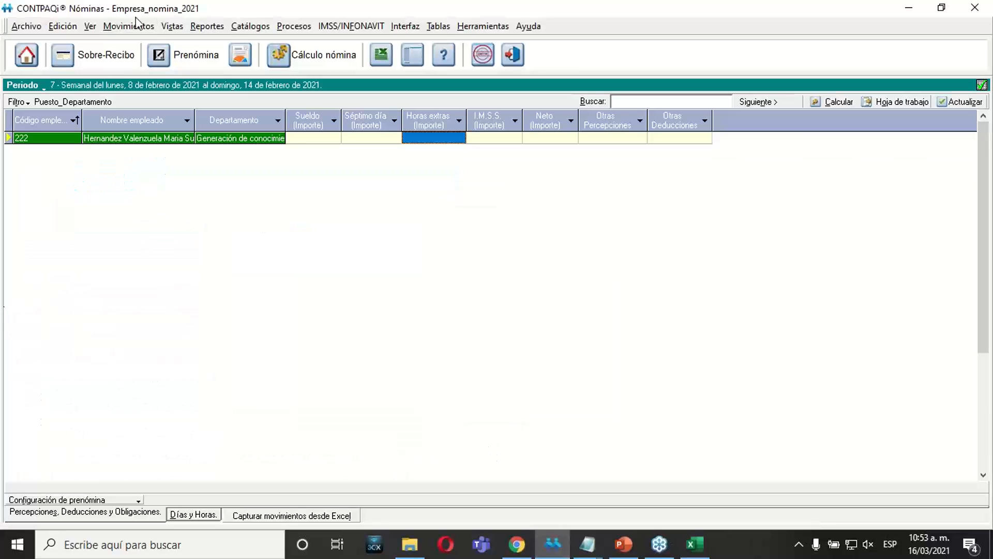
pyautogui.click(516, 545)
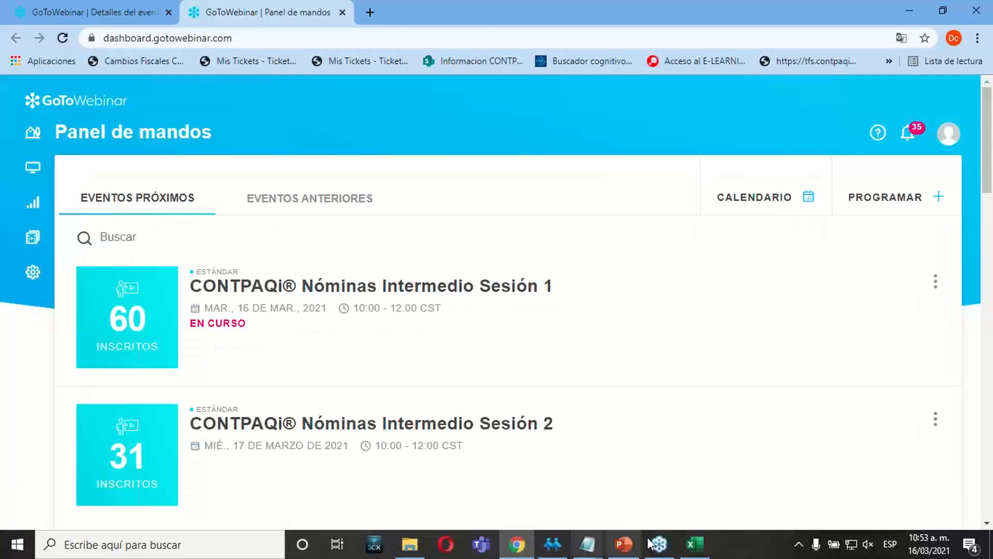
pyautogui.click(695, 544)
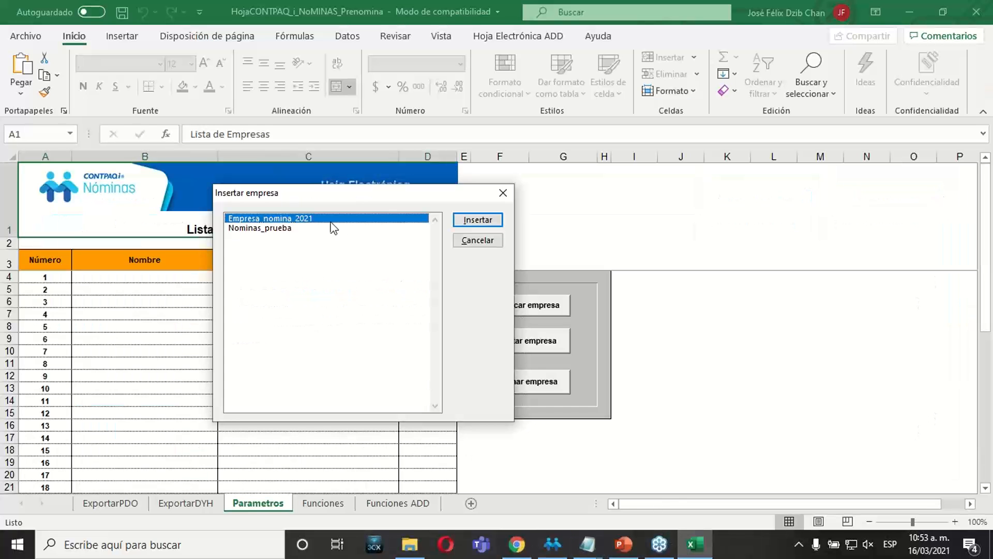
pyautogui.doubleClick(297, 224)
pyautogui.click(473, 241)
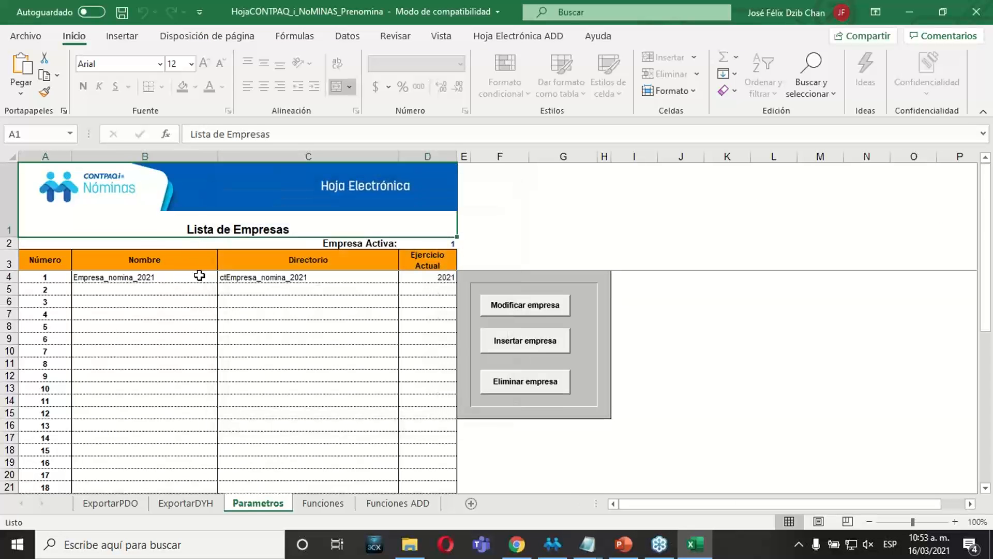
pyautogui.click(199, 275)
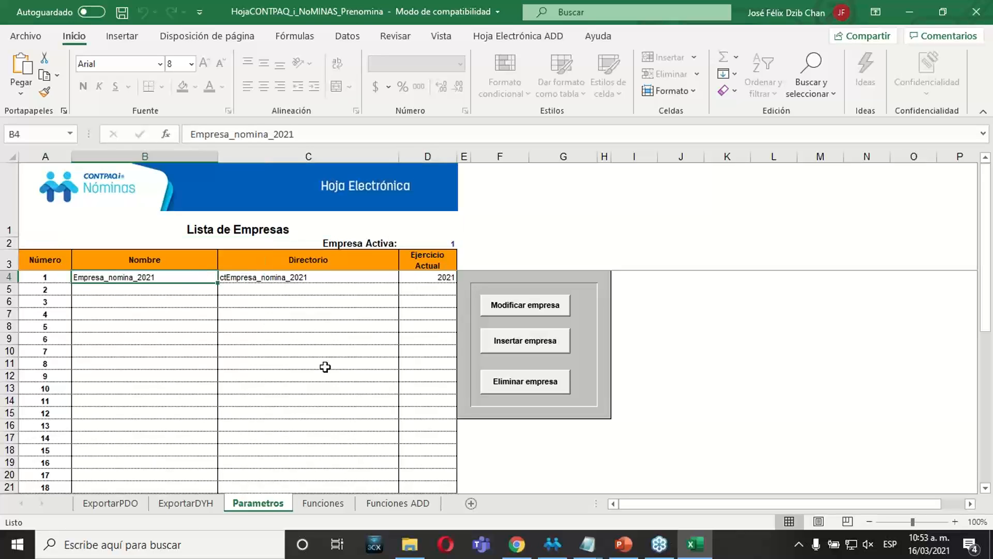
pyautogui.press('Left')
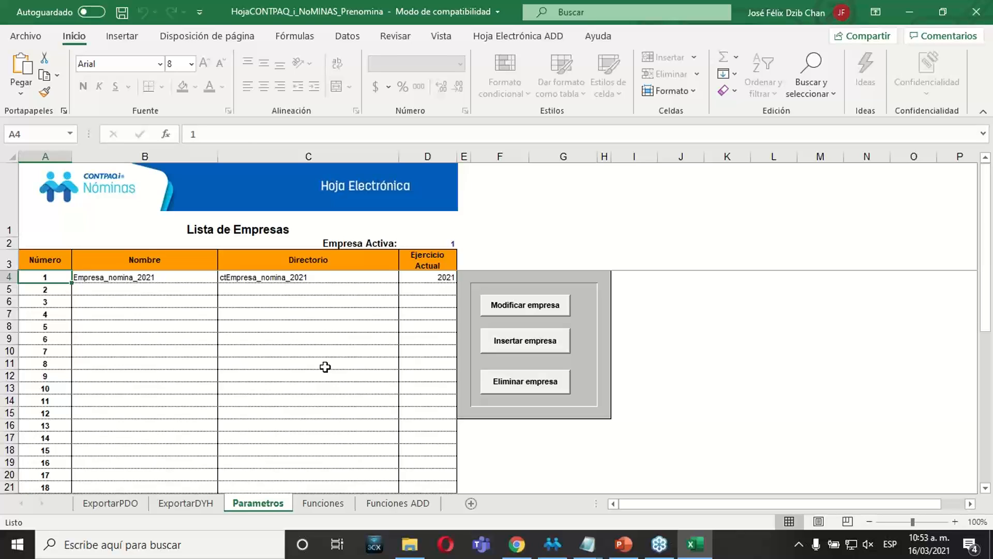
# Set the Tipo Periodo to Semanal on the ExportarPDO sheet, after reviewing the period header fields.
pyautogui.click(129, 510)
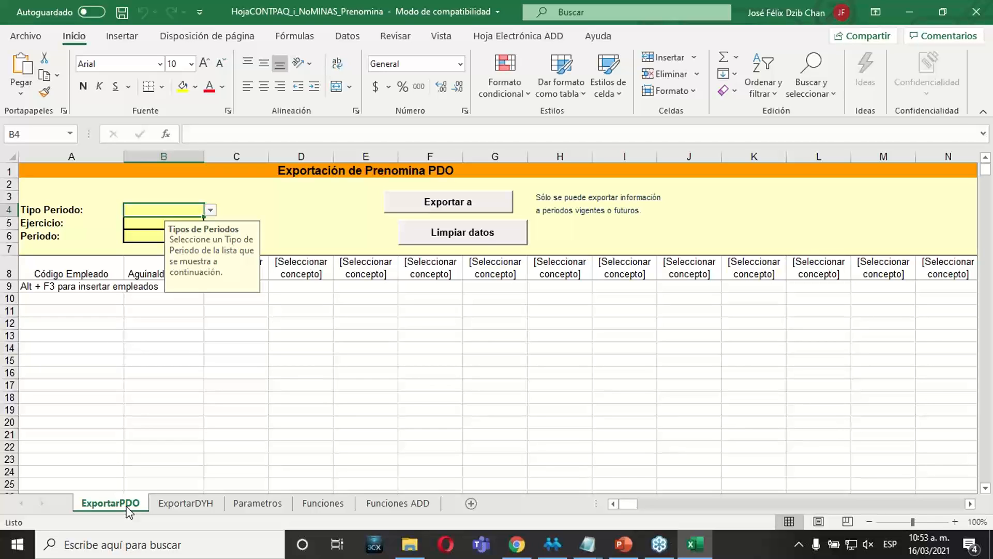
pyautogui.click(98, 347)
pyautogui.click(155, 209)
pyautogui.click(138, 223)
pyautogui.click(133, 236)
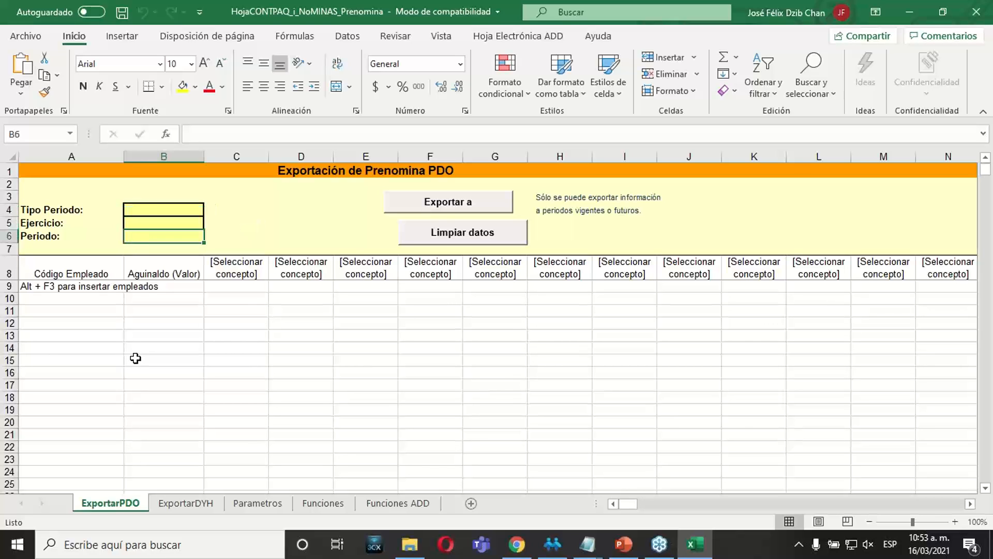
pyautogui.click(136, 209)
pyautogui.click(210, 209)
pyautogui.click(143, 241)
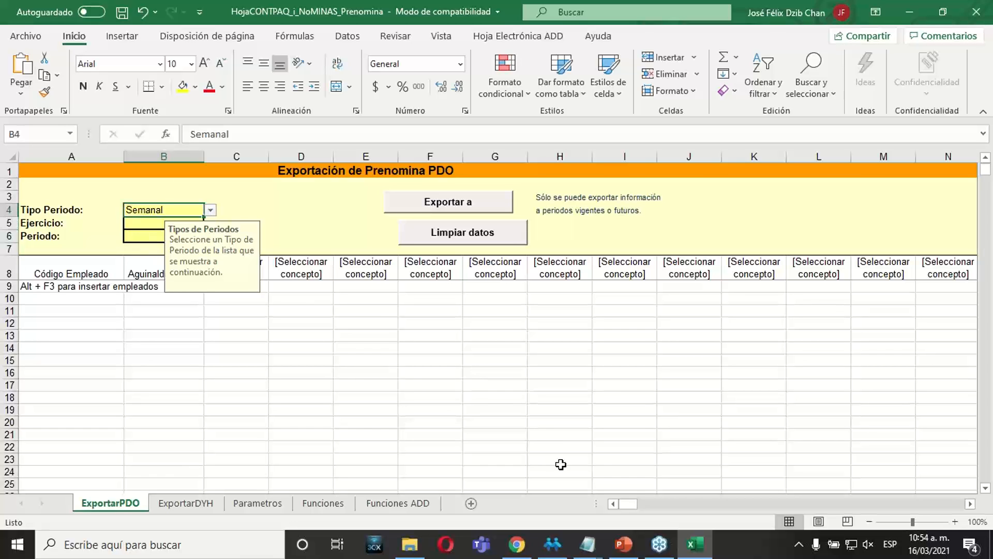
# Check the current payroll period in CONTPAQi Nóminas and set the Ejercicio to 2021 in the Excel sheet.
pyautogui.click(566, 553)
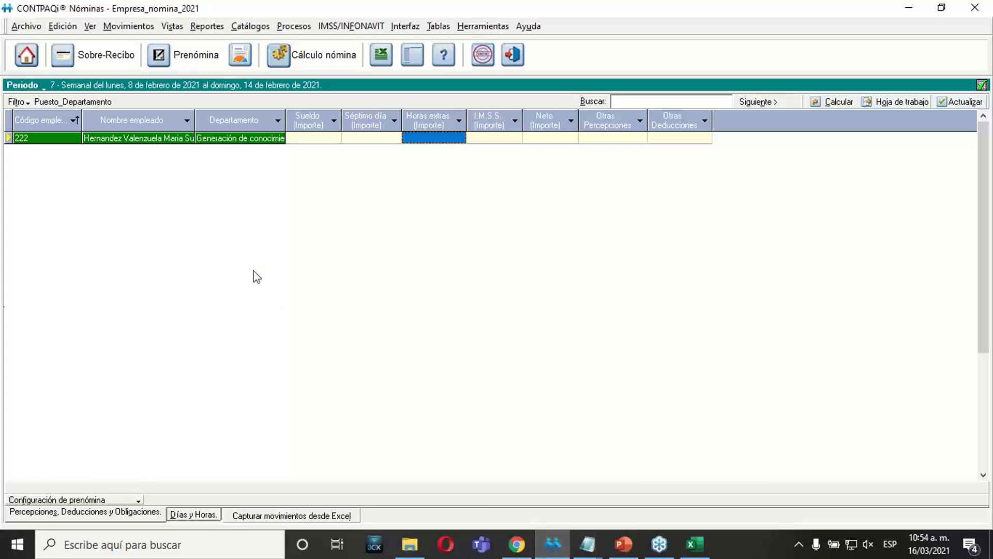
pyautogui.click(551, 544)
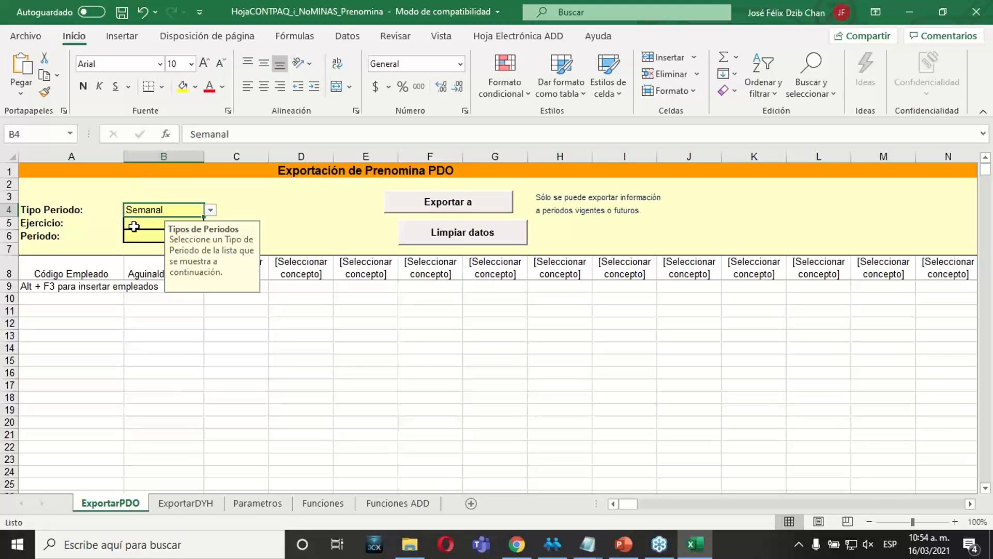
pyautogui.doubleClick(157, 223)
pyautogui.write('2021')
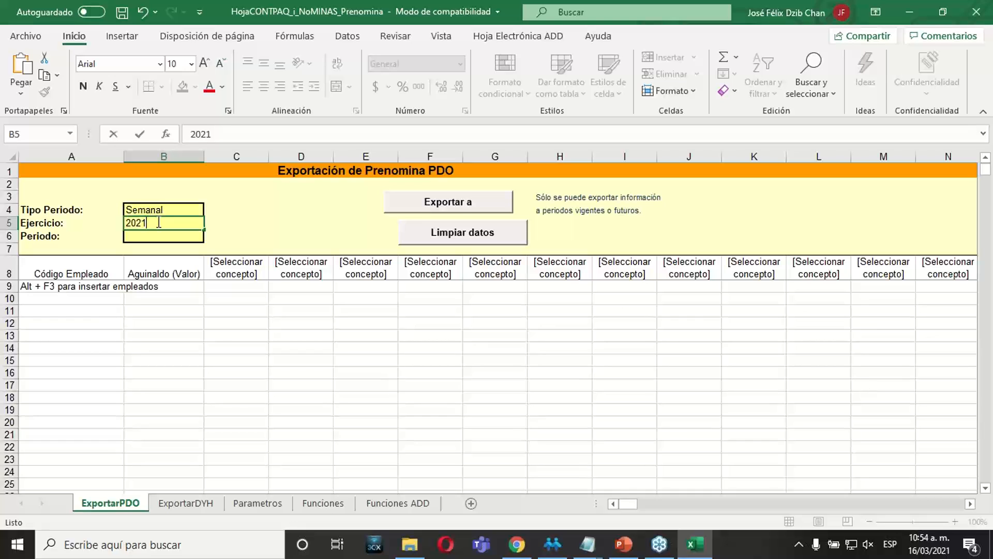
pyautogui.press('Return')
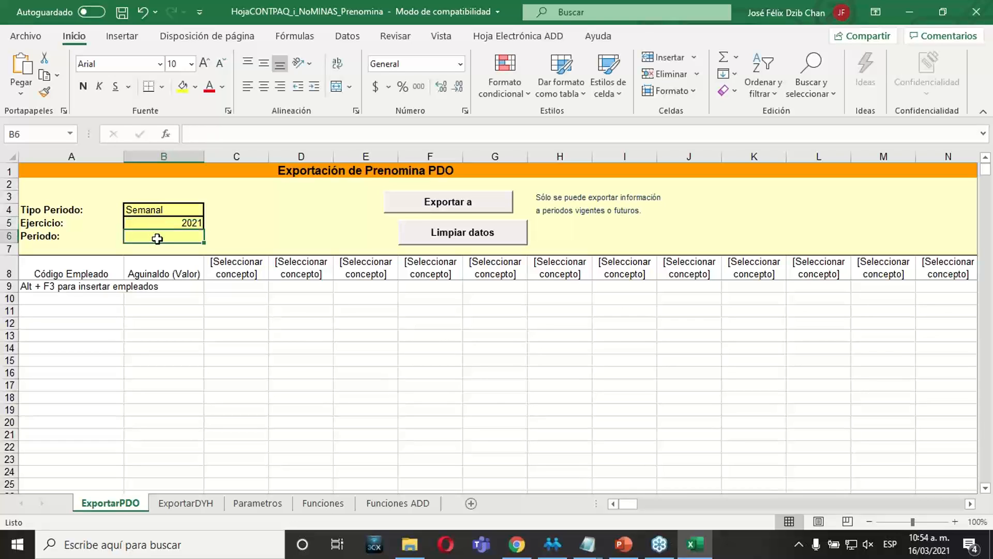
# Set the Periodo to 7, after checking the period in CONTPAQi Nóminas and the note on which periods allow exporting.
pyautogui.click(552, 544)
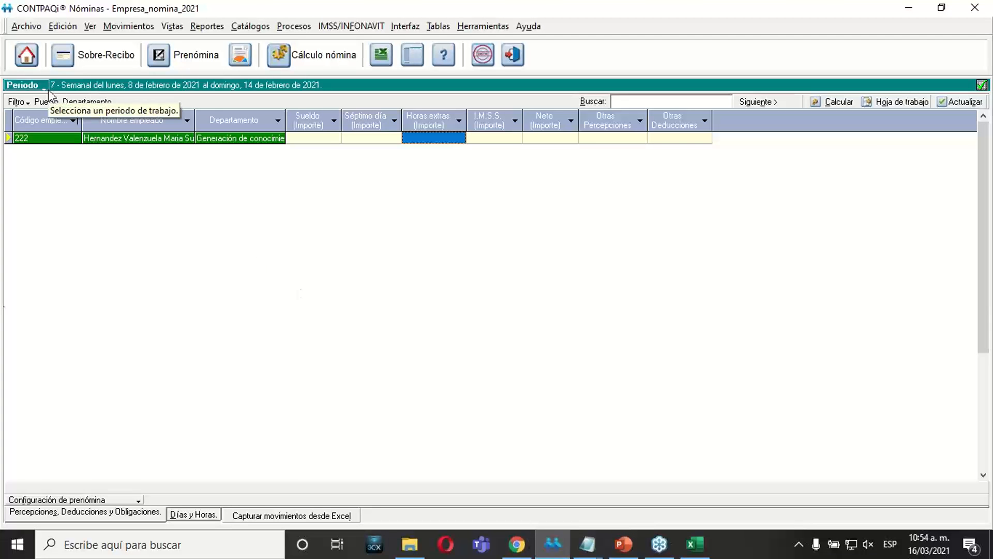
pyautogui.click(557, 550)
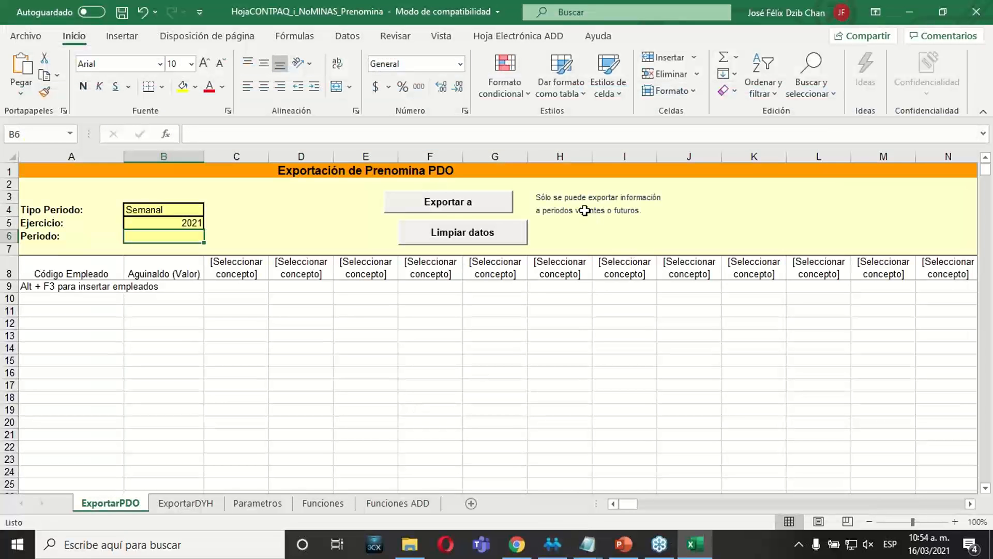
pyautogui.click(557, 202)
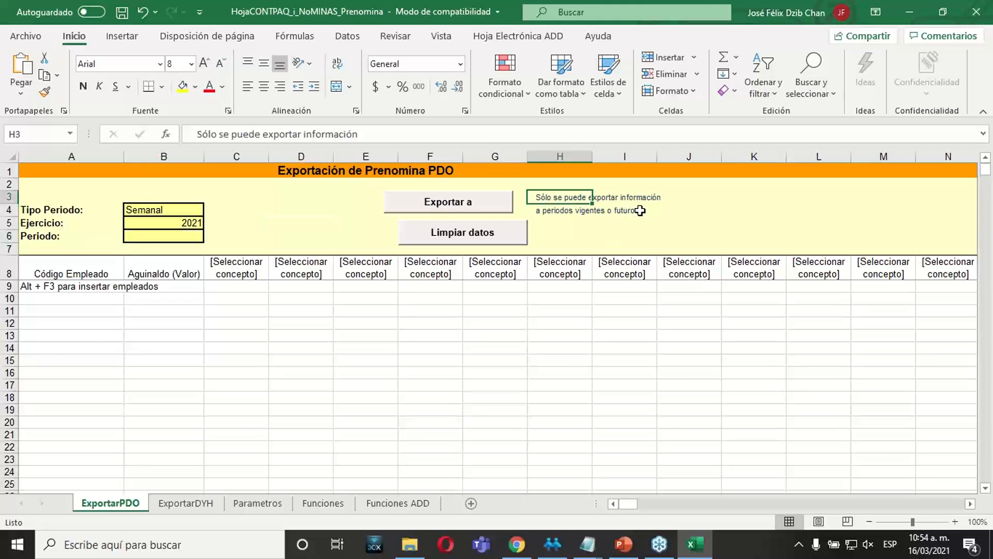
pyautogui.click(573, 211)
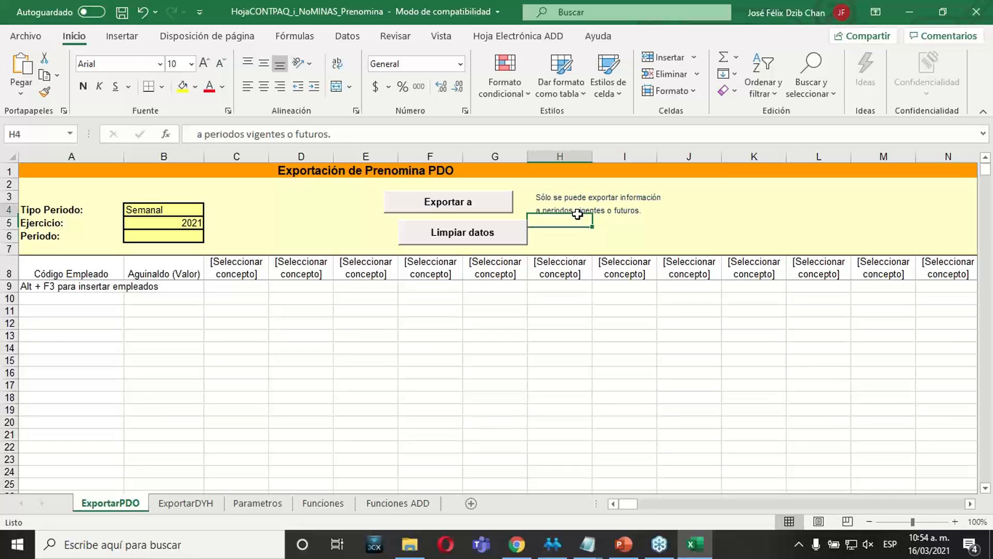
pyautogui.click(615, 208)
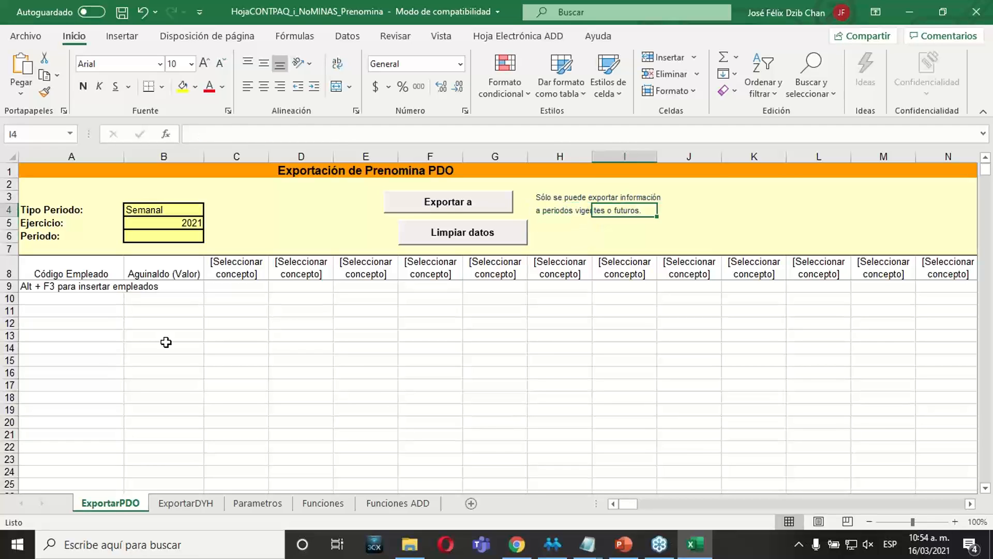
pyautogui.click(175, 236)
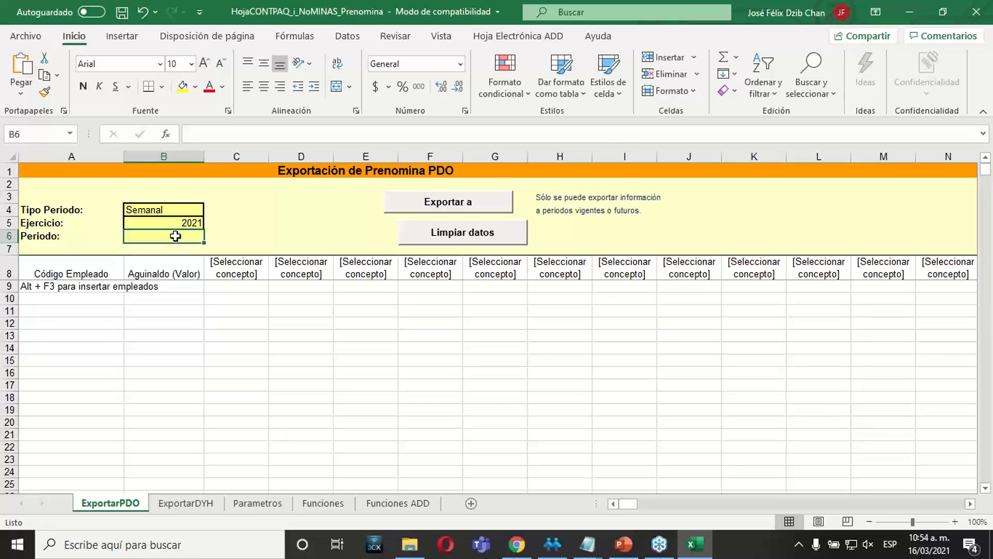
pyautogui.write('7')
pyautogui.press('Return')
pyautogui.click(464, 414)
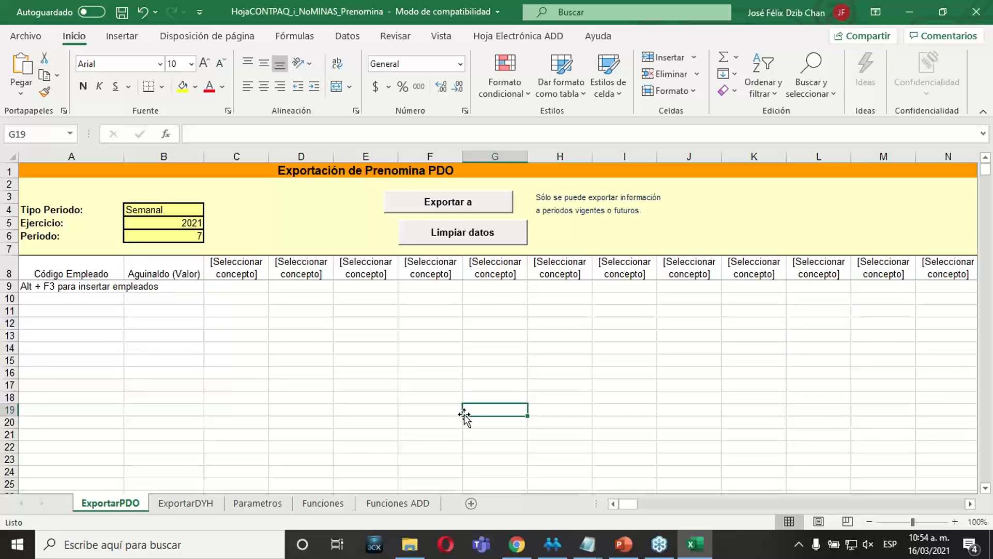
# Examine the Código Empleado column on the ExportarPDO sheet and its shortcut instruction for inserting employees.
pyautogui.click(87, 309)
pyautogui.moveTo(89, 287); pyautogui.dragTo(95, 359)
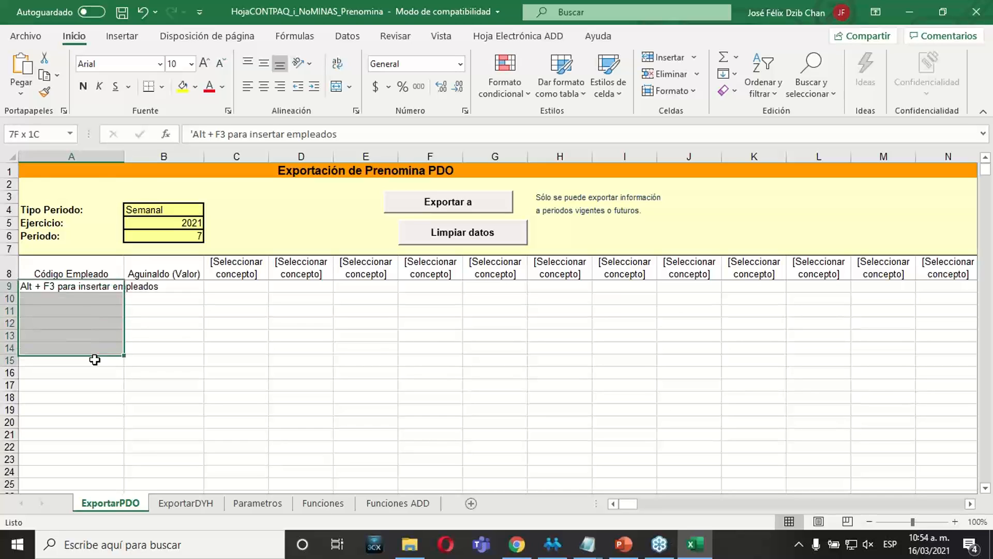
pyautogui.click(732, 384)
pyautogui.press('Up')
pyautogui.press('Up')
pyautogui.press('Up')
pyautogui.press('Up')
pyautogui.press('Up')
pyautogui.press('Up')
pyautogui.press('Up')
pyautogui.press('Up')
pyautogui.press('Up')
pyautogui.press('Up')
pyautogui.press('Up')
pyautogui.press('Up')
pyautogui.press('Up')
pyautogui.press('Up')
pyautogui.press('Up')
pyautogui.press('Up')
pyautogui.press('Left')
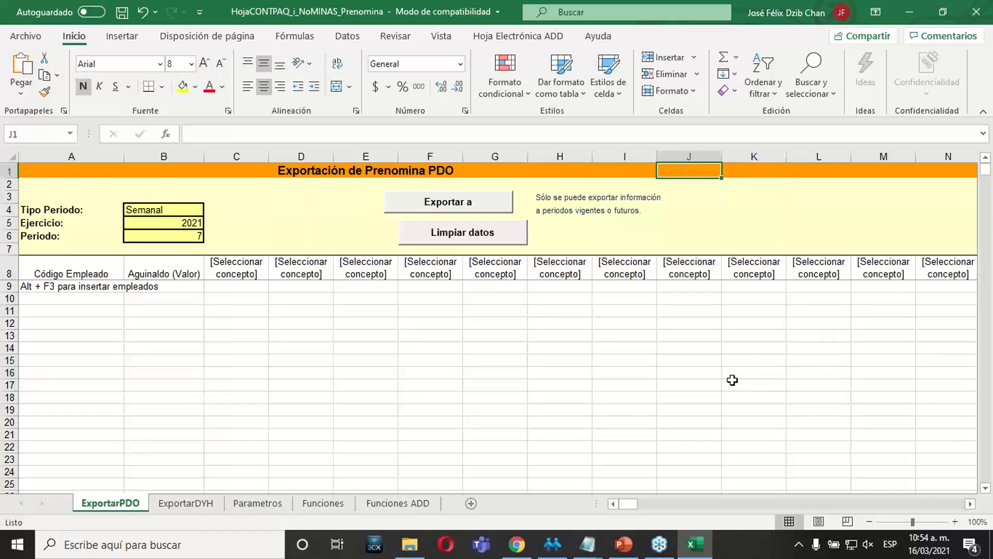
pyautogui.press('Left')
pyautogui.press('Left')
pyautogui.press('Down')
pyautogui.press('Down')
pyautogui.press('Down')
pyautogui.press('Down')
pyautogui.press('Down')
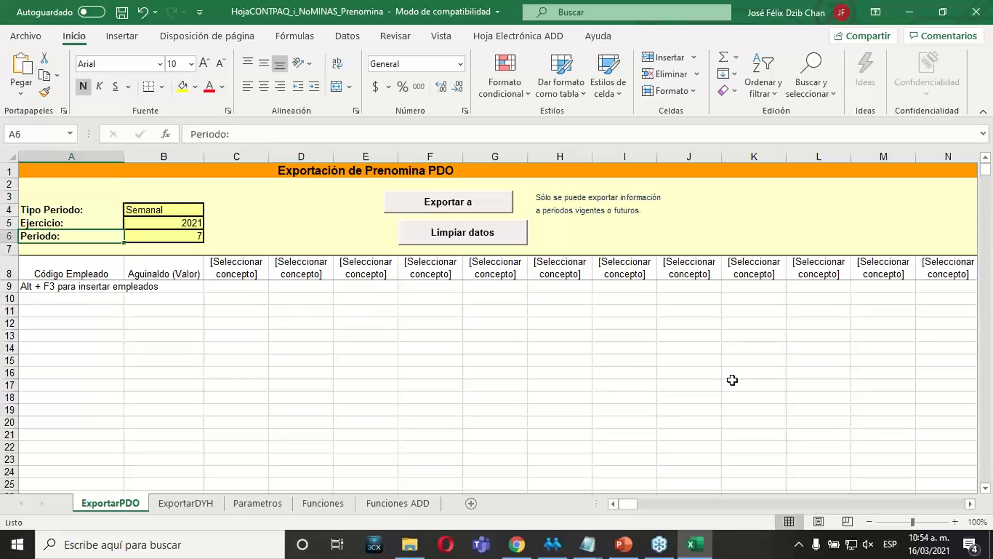
pyautogui.press('Down')
pyautogui.press('Down')
pyautogui.press('Down')
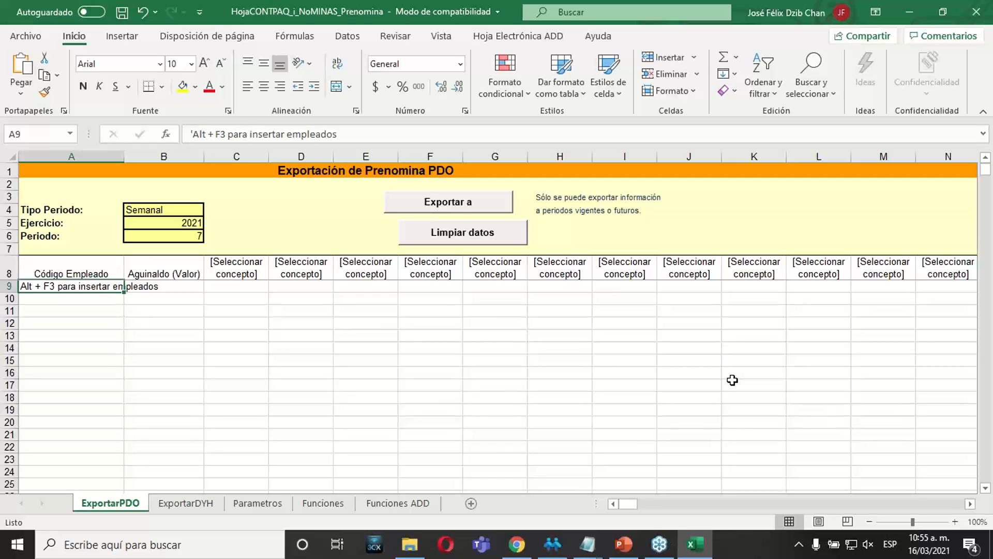
pyautogui.click(92, 322)
pyautogui.moveTo(84, 285); pyautogui.dragTo(67, 440)
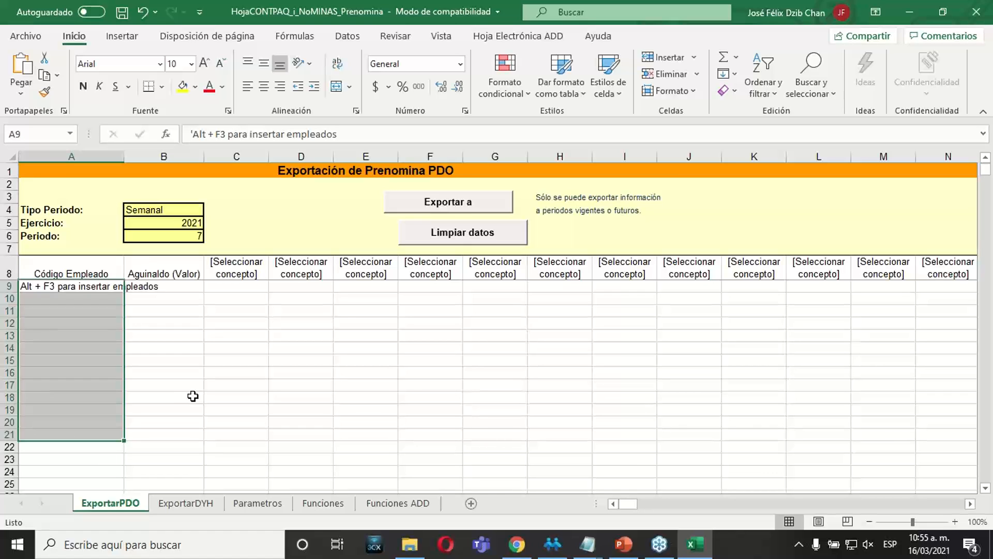
pyautogui.click(276, 377)
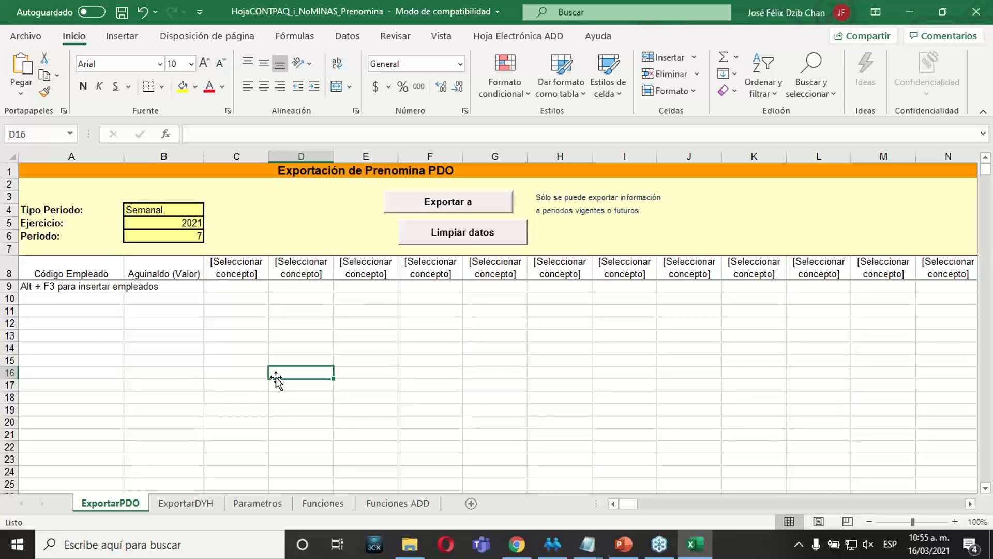
pyautogui.press('alt')
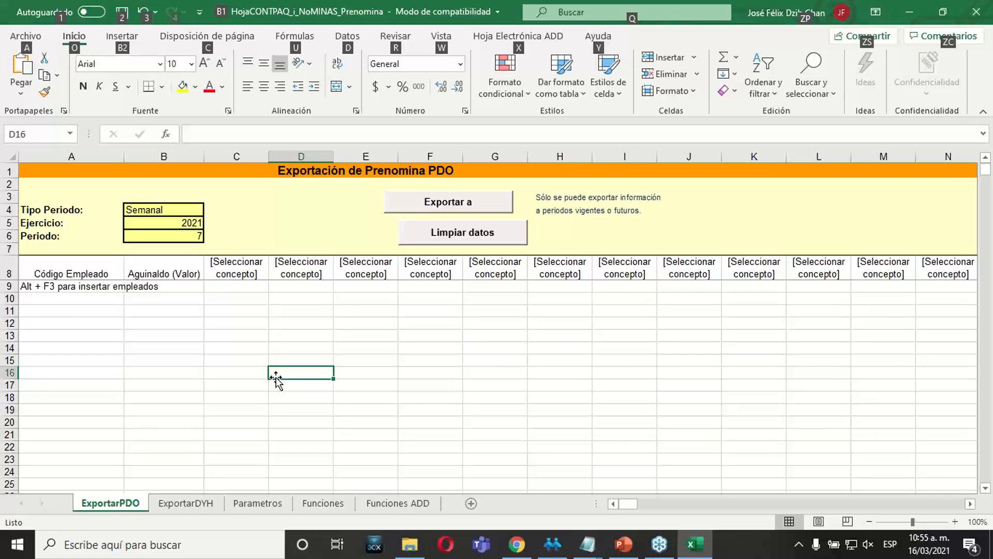
# Try to insert employees into the Código Empleado column with the sheet's employee lookup, starting at cell A9.
pyautogui.hotkey('alt', 'F3')
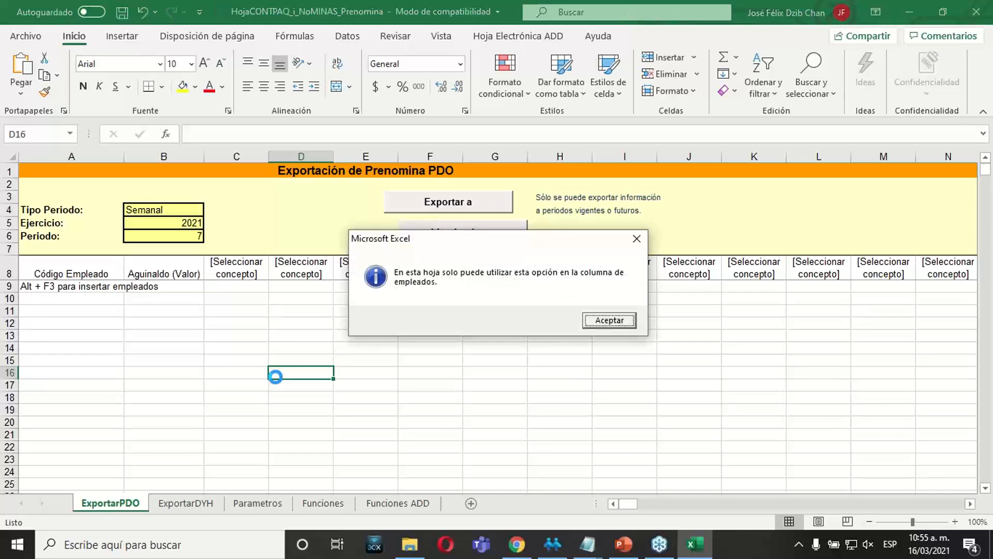
pyautogui.click(594, 325)
pyautogui.click(52, 288)
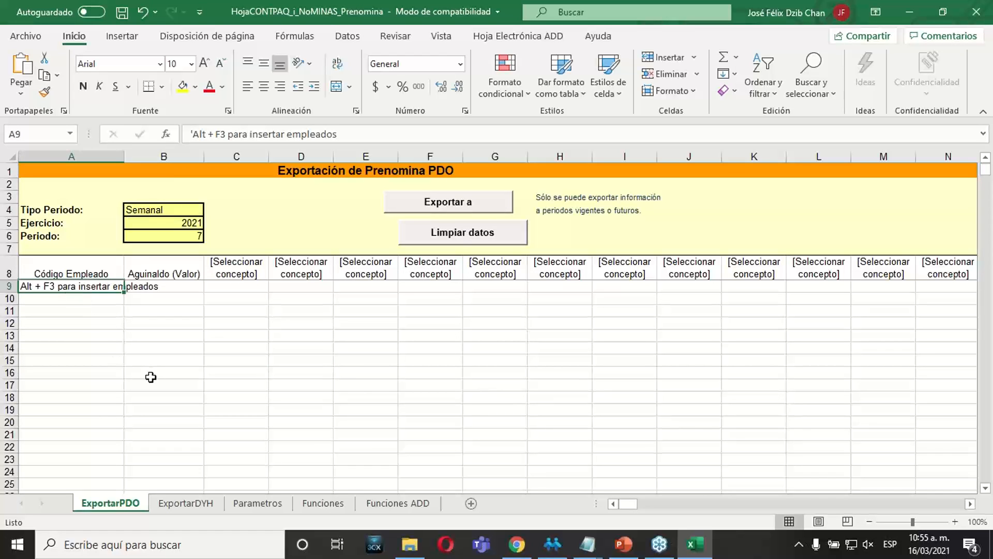
pyautogui.press('alt')
pyautogui.hotkey('alt', 'F3')
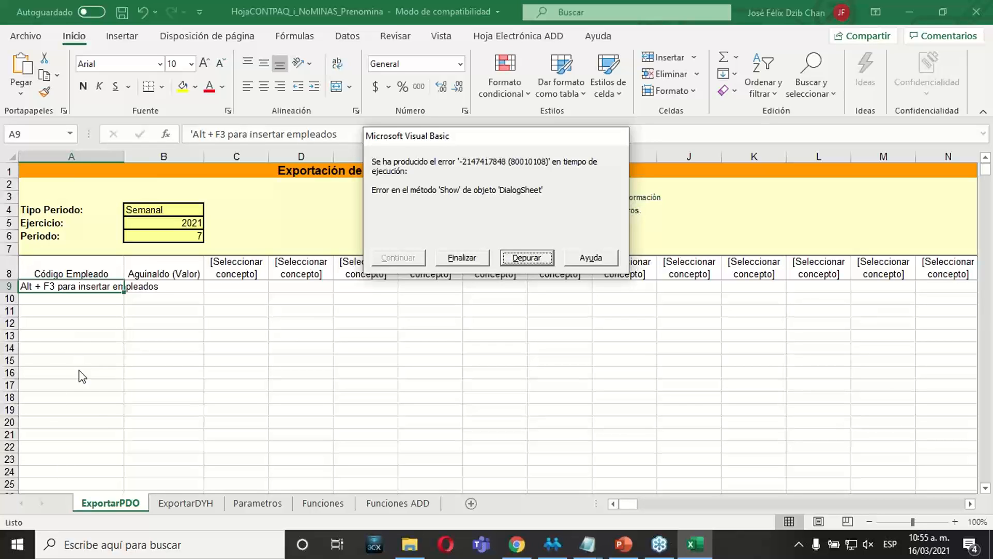
pyautogui.click(462, 258)
pyautogui.click(417, 324)
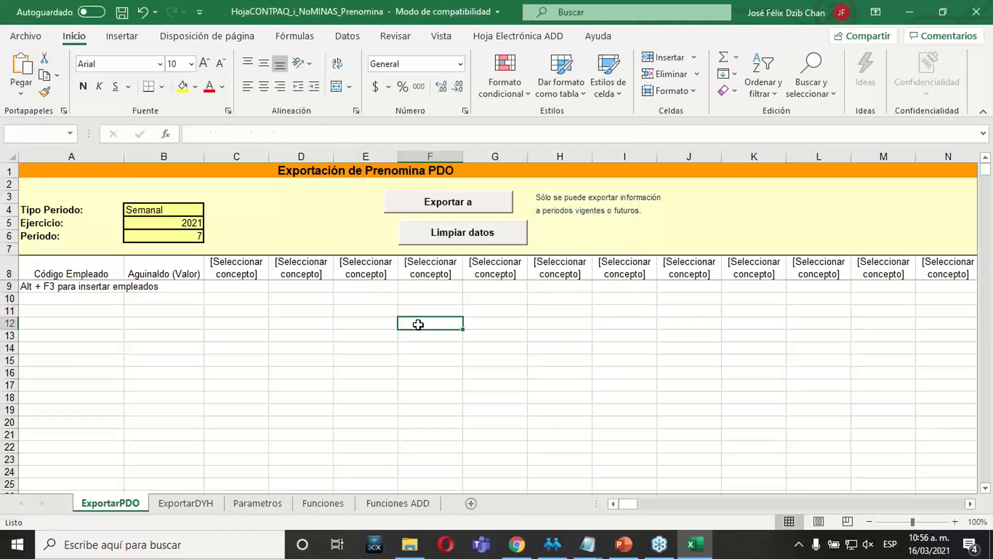
# Open the Comunicado message about the Microsoft Office update affecting the CONTPAQi Nóminas sheet from the Documents folder in File Explorer.
pyautogui.click(410, 544)
pyautogui.click(58, 141)
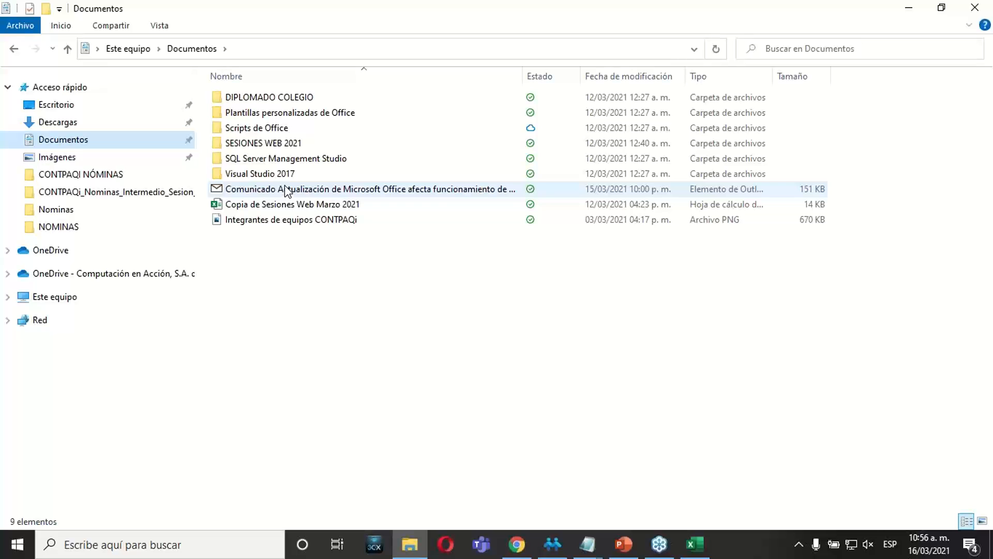
pyautogui.click(288, 191)
pyautogui.doubleClick(327, 192)
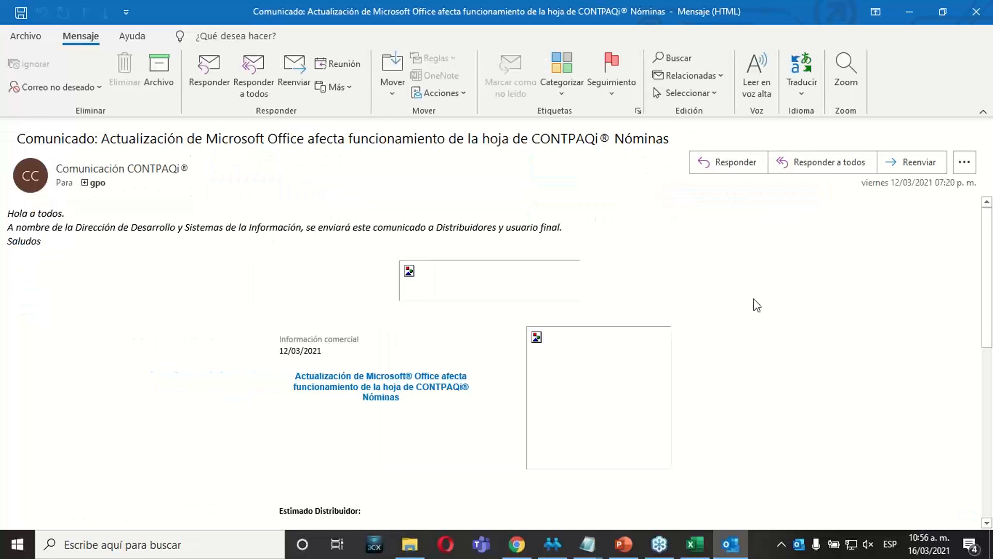
pyautogui.scroll(-3, 988, 325)
pyautogui.moveTo(988, 325); pyautogui.dragTo(989, 403)
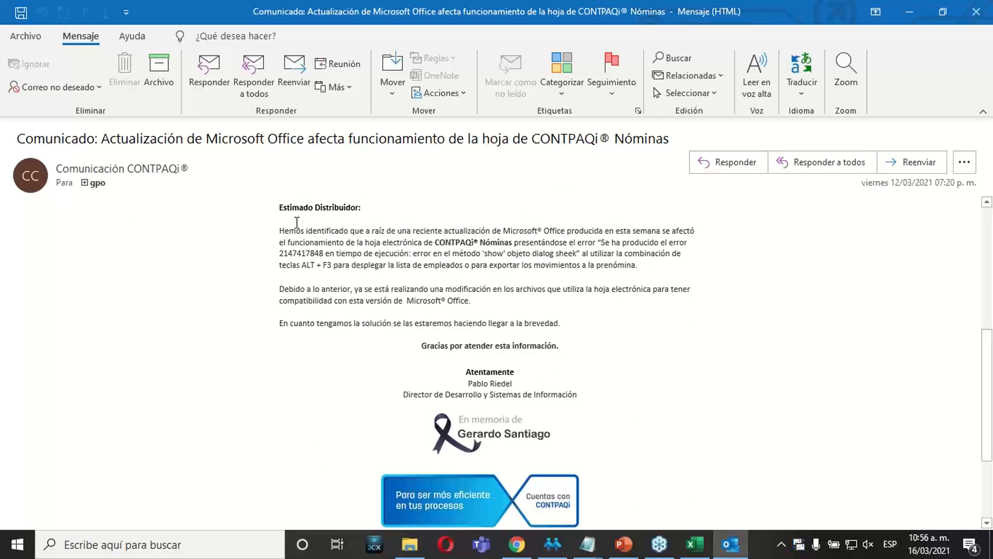
# Read the message's paragraphs on the employee-list runtime error and the planned fix, and close the message.
pyautogui.click(277, 234)
pyautogui.click(413, 240)
pyautogui.moveTo(601, 243); pyautogui.dragTo(593, 257)
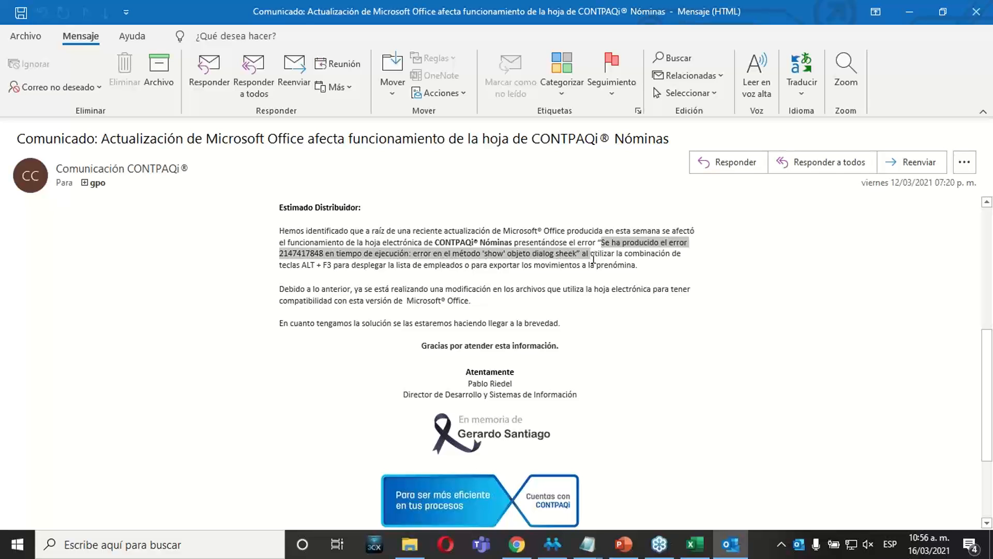
pyautogui.click(331, 273)
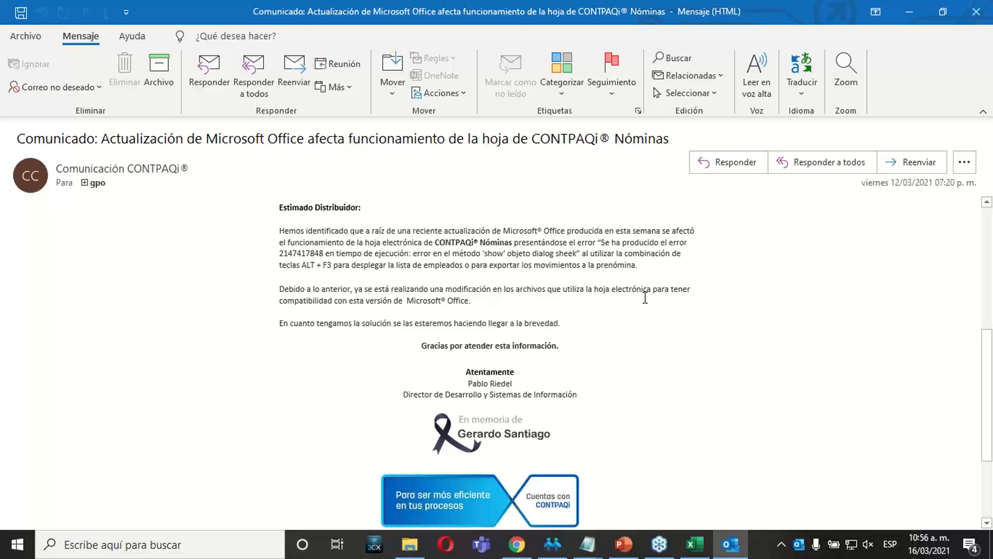
pyautogui.click(273, 302)
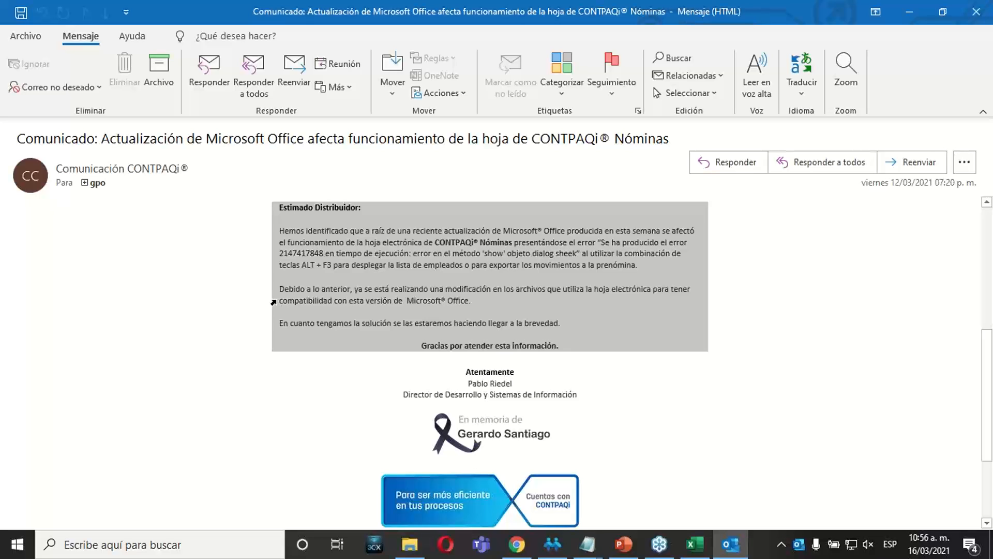
pyautogui.click(352, 303)
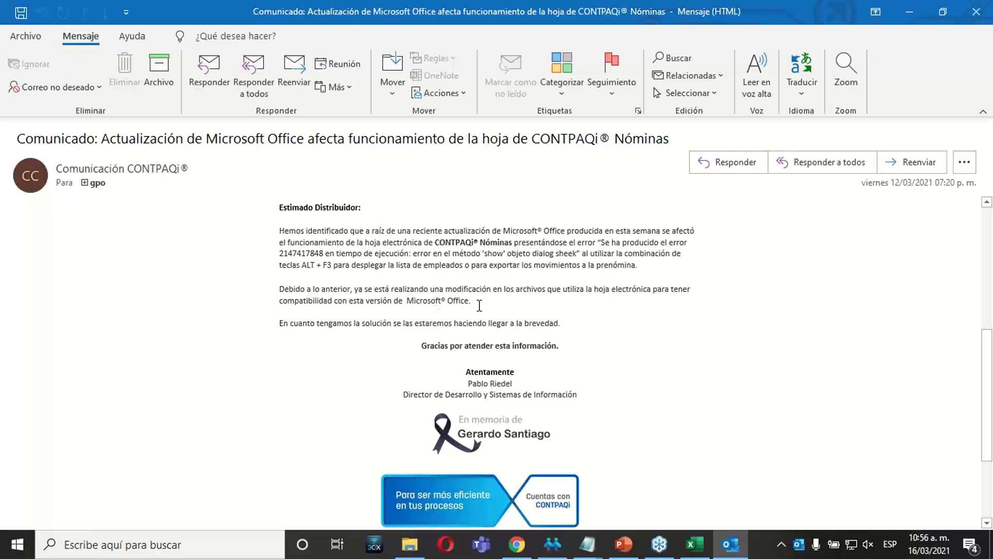
pyautogui.moveTo(991, 367); pyautogui.dragTo(991, 354)
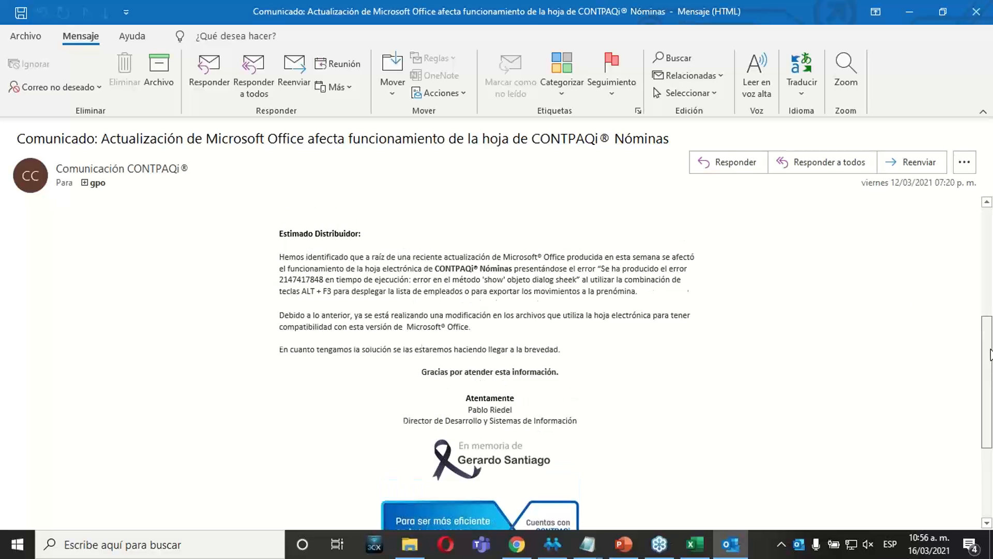
pyautogui.click(976, 12)
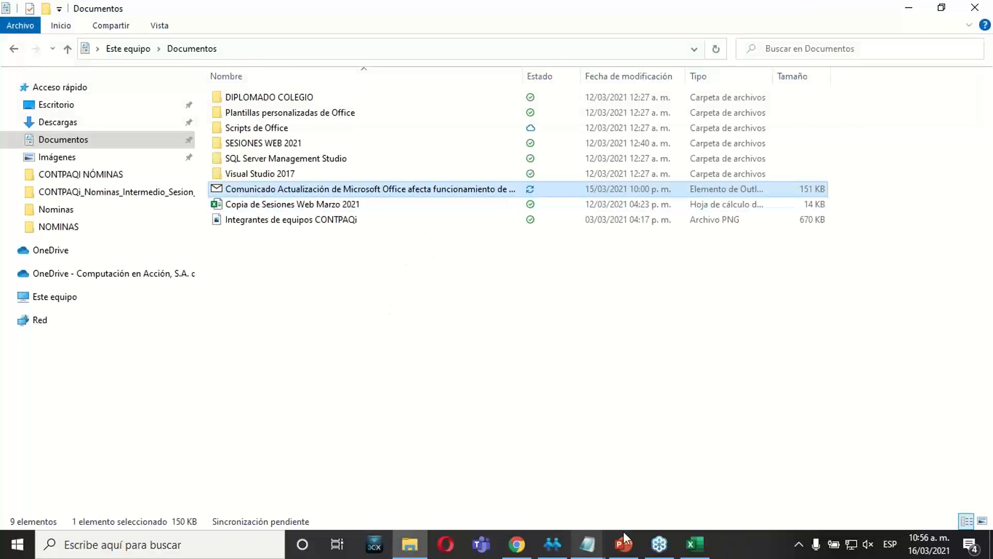
# Switch back to Excel and examine the Código Empleado cells where employee codes can be captured manually.
pyautogui.click(695, 543)
pyautogui.click(80, 344)
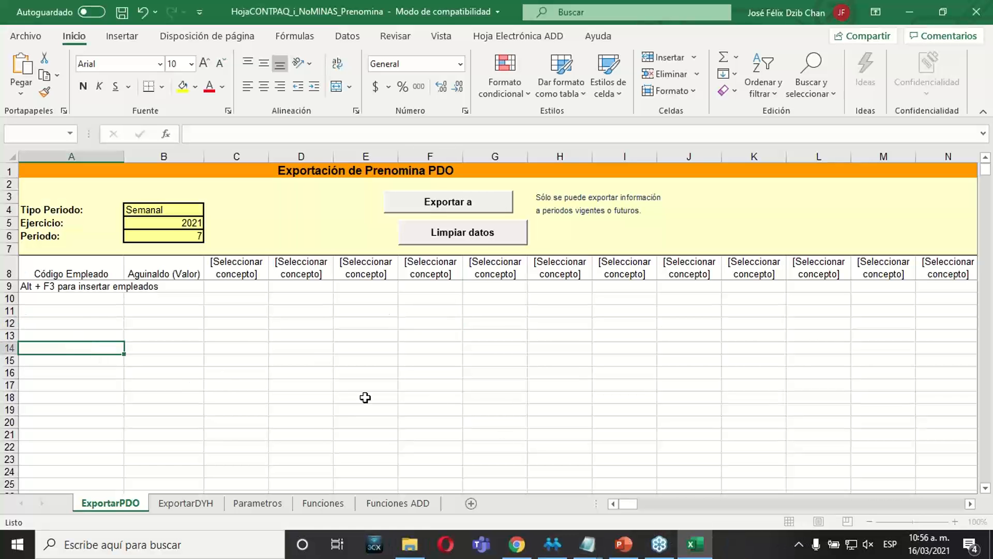
pyautogui.click(162, 328)
pyautogui.click(77, 286)
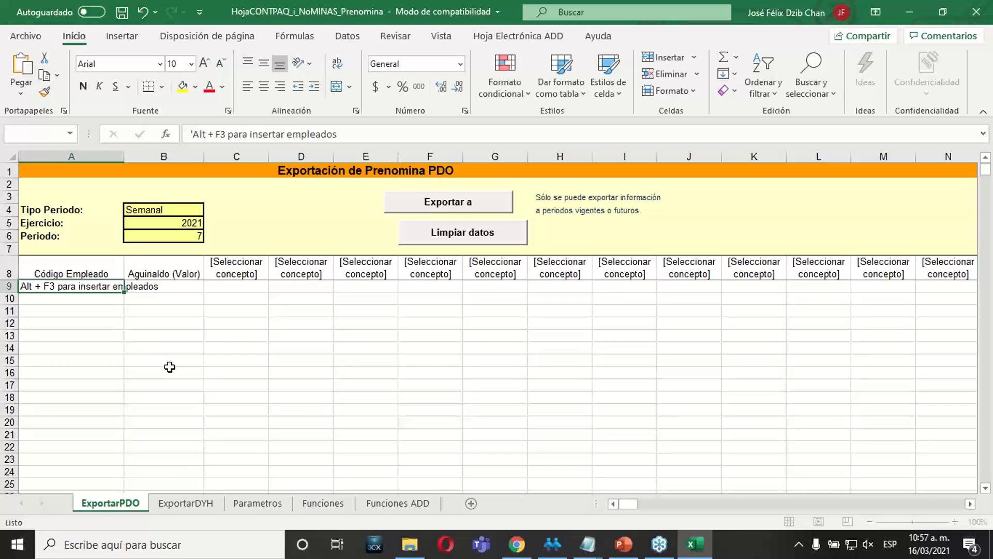
pyautogui.click(107, 373)
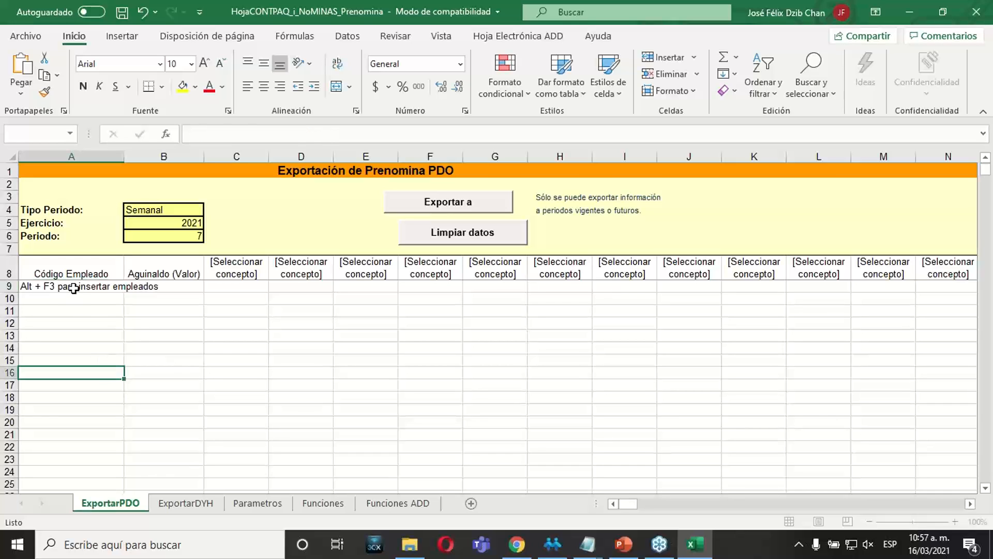
pyautogui.click(75, 285)
pyautogui.moveTo(75, 286); pyautogui.dragTo(70, 431)
pyautogui.click(70, 431)
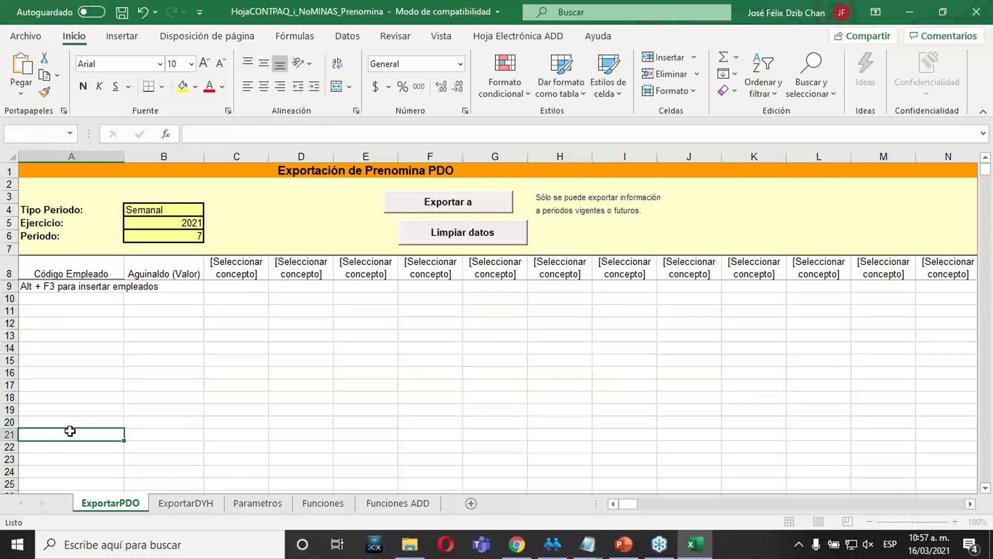
# Replace the instruction in cell A9 with employee code 111 and enter code 222 in cell A10.
pyautogui.click(69, 286)
pyautogui.moveTo(337, 134); pyautogui.dragTo(98, 128)
pyautogui.press('BackSpace')
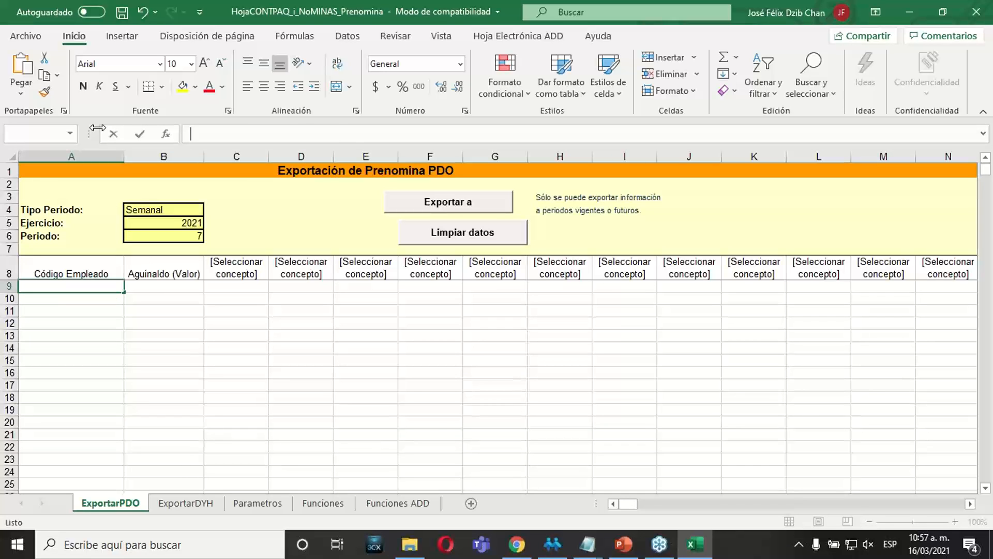
pyautogui.write('111')
pyautogui.press('Return')
pyautogui.write('222')
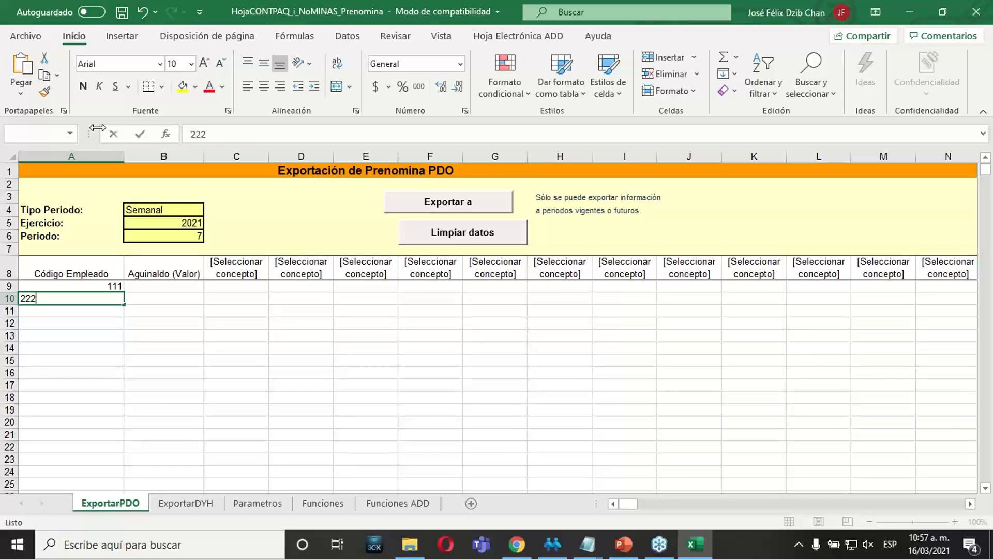
pyautogui.press('Return')
pyautogui.click(230, 306)
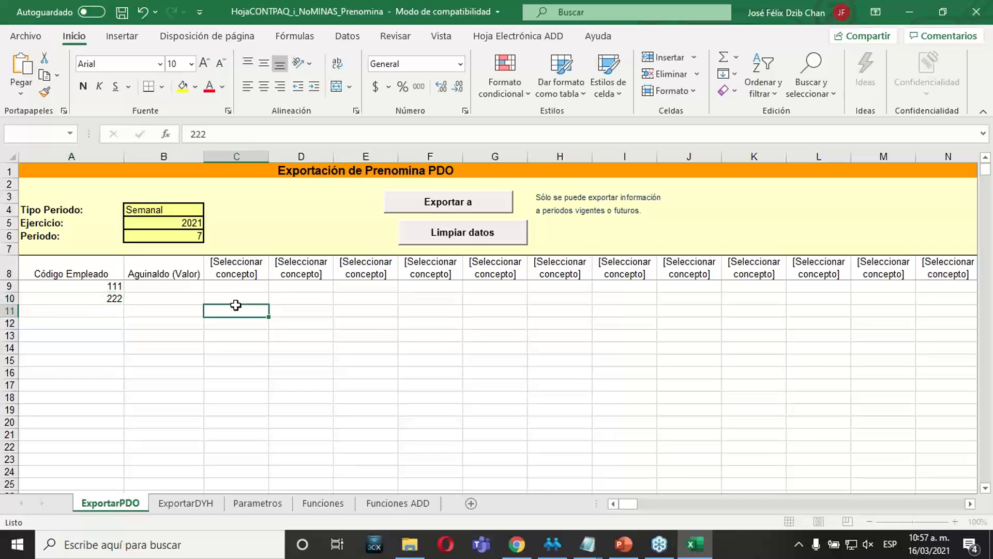
# Switch to CONTPAQi Nóminas, filter the prenómina to Todos del periodo and check the rows of employees 111 and 222.
pyautogui.click(552, 544)
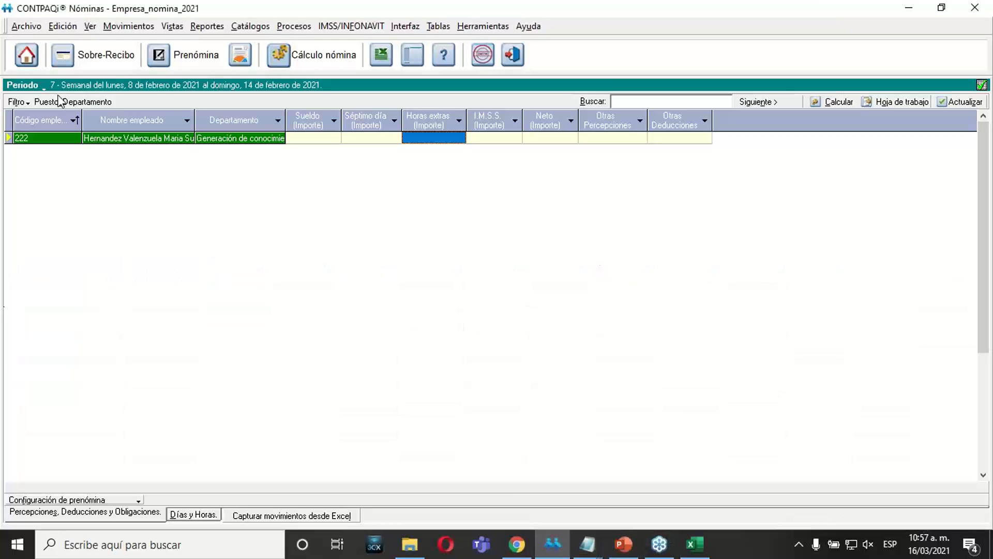
pyautogui.click(39, 100)
pyautogui.click(23, 118)
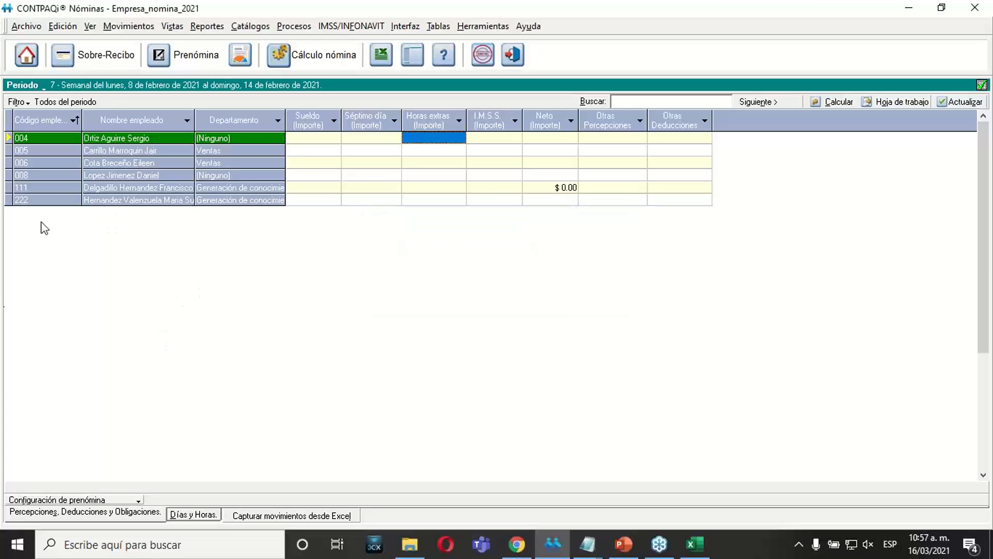
pyautogui.click(34, 191)
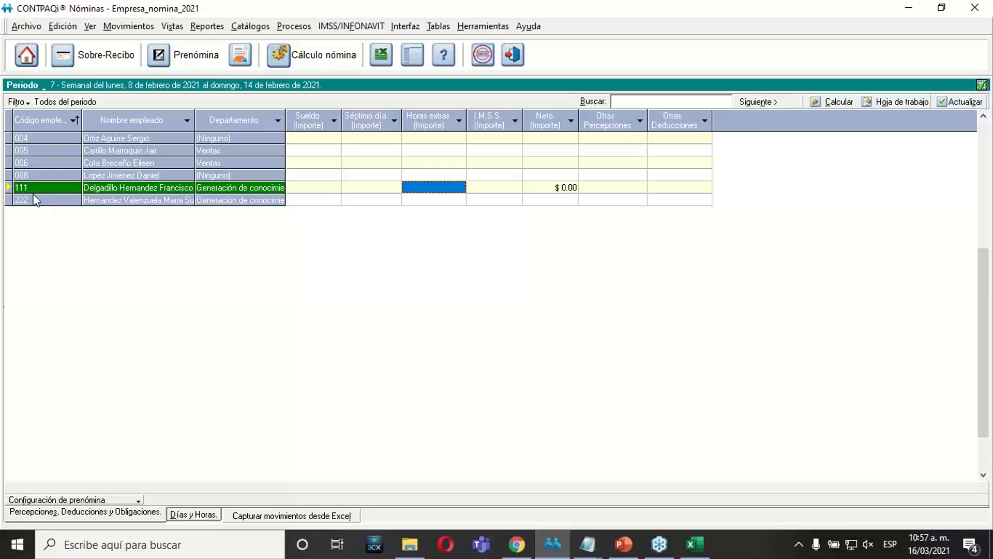
pyautogui.click(34, 198)
# Return to Excel and try to choose a concept for the column C header in row 8.
pyautogui.click(695, 544)
pyautogui.click(403, 399)
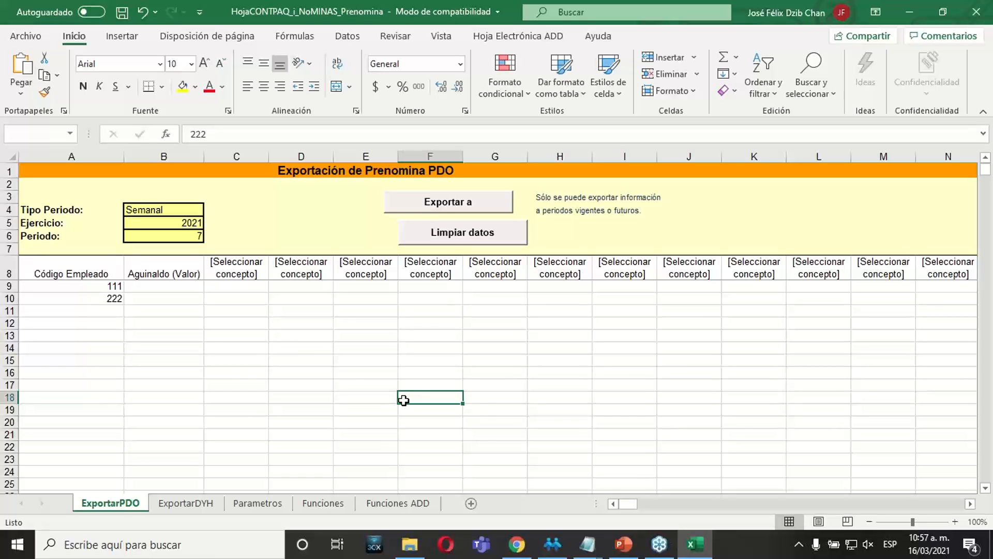
pyautogui.click(239, 272)
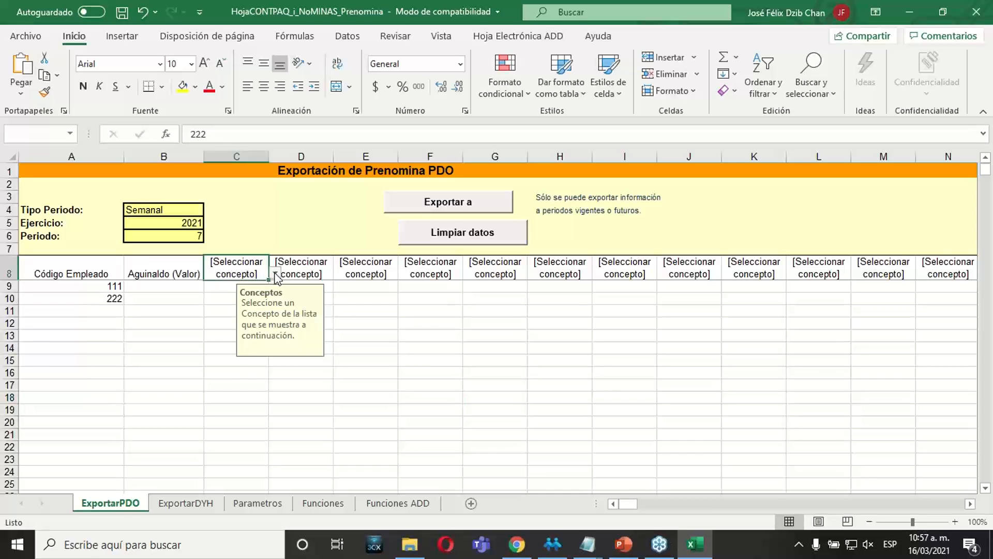
pyautogui.click(244, 371)
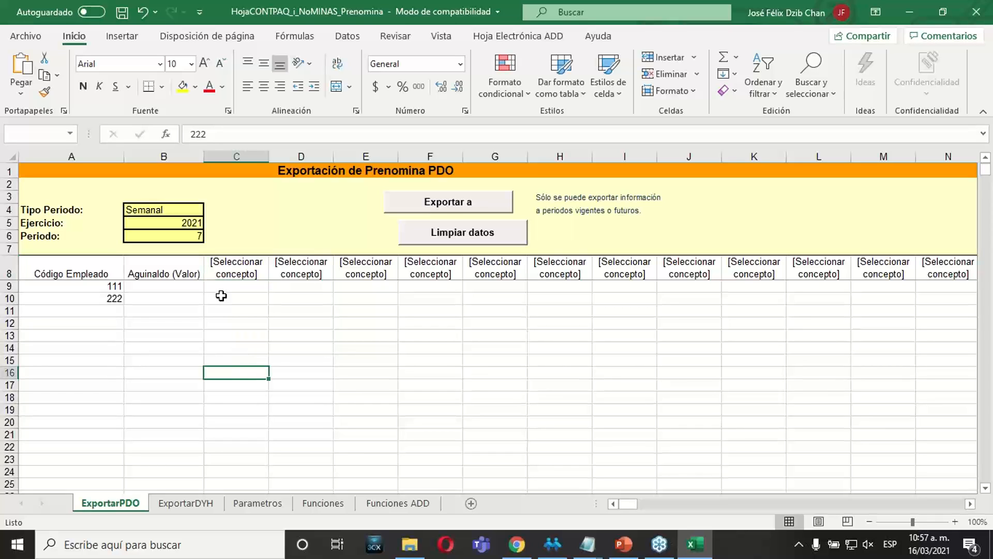
pyautogui.click(237, 269)
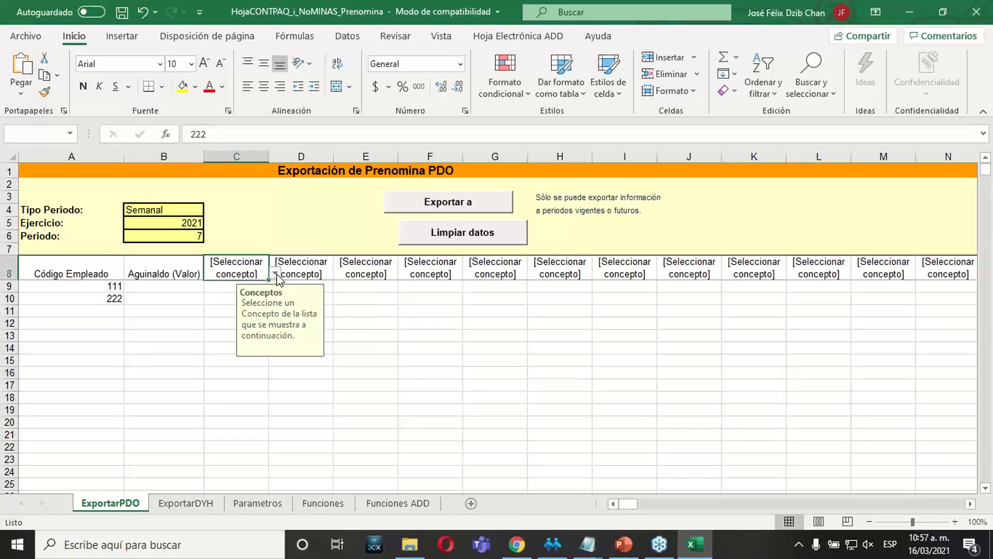
pyautogui.doubleClick(238, 274)
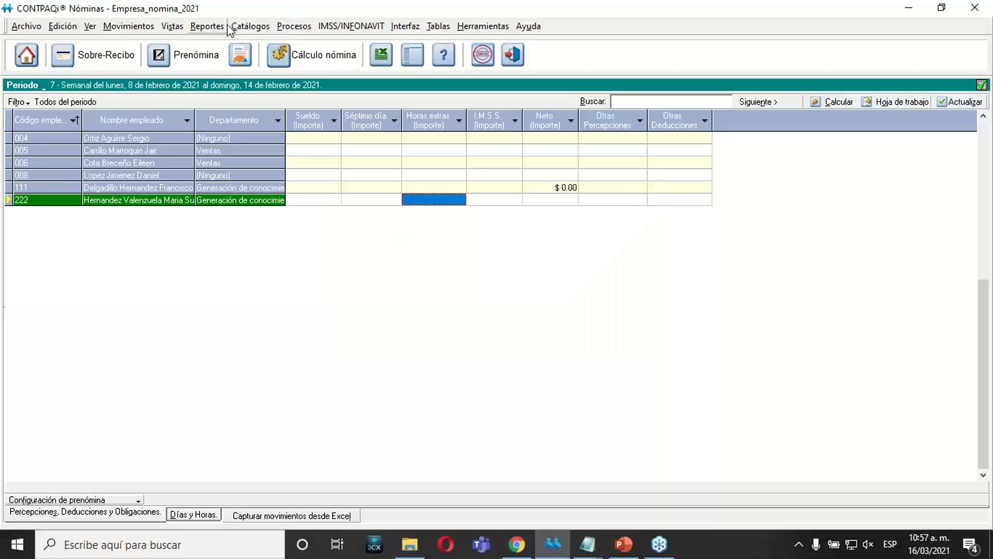
# Reopen HojaCONTPAQ_i_NOMINAS_Prenomina.xls from CONTPAQi Nóminas and insert the company Empresa_nomina_2021 on the Parametros sheet.
pyautogui.click(310, 516)
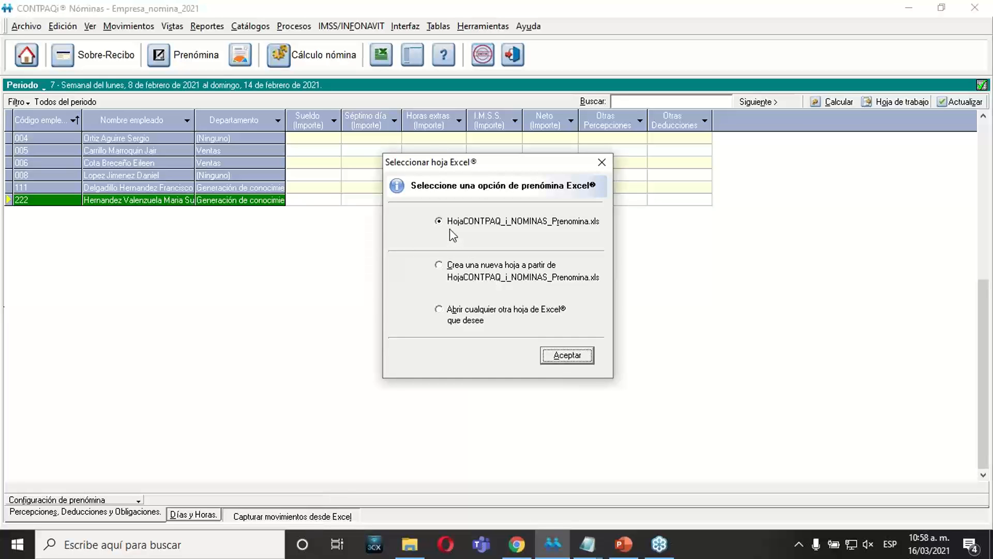
pyautogui.click(571, 356)
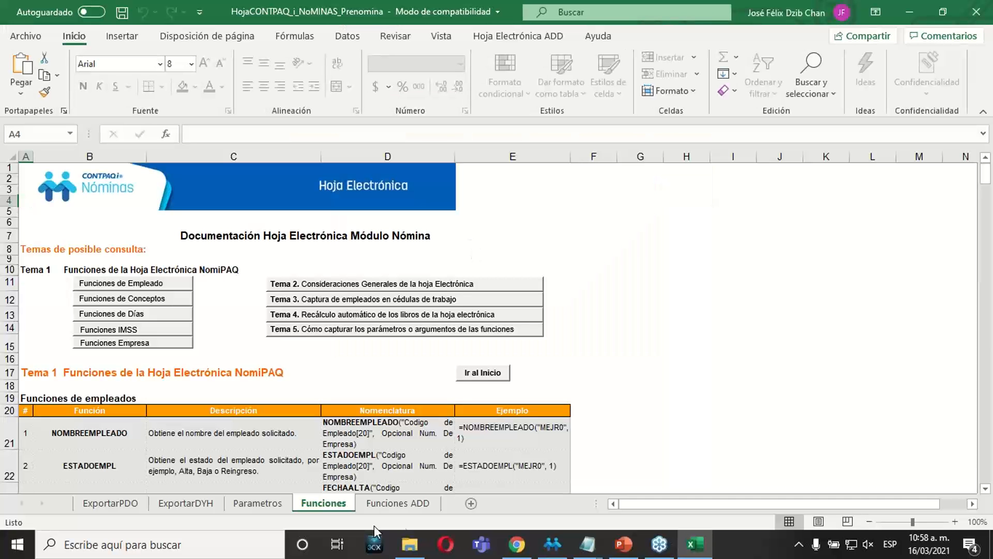
pyautogui.click(272, 502)
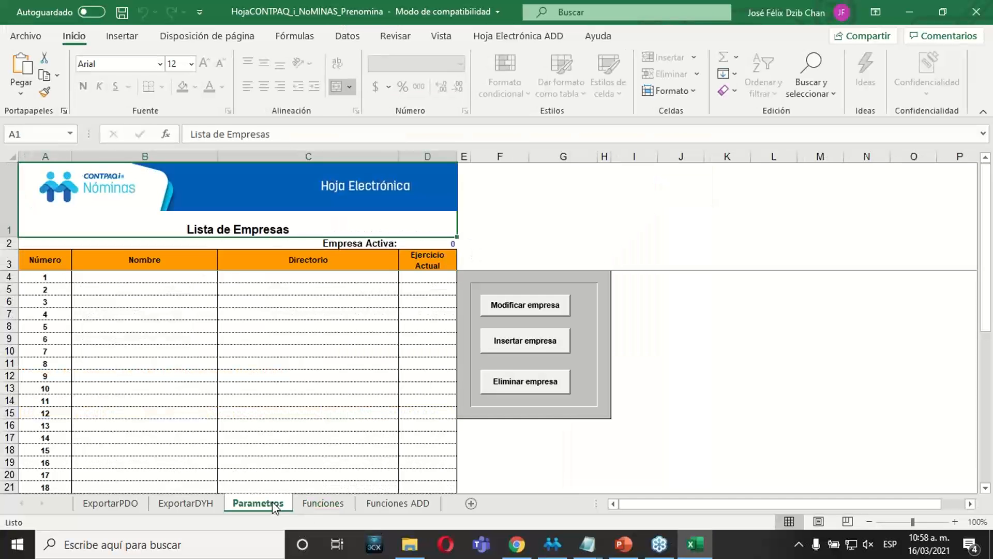
pyautogui.click(533, 350)
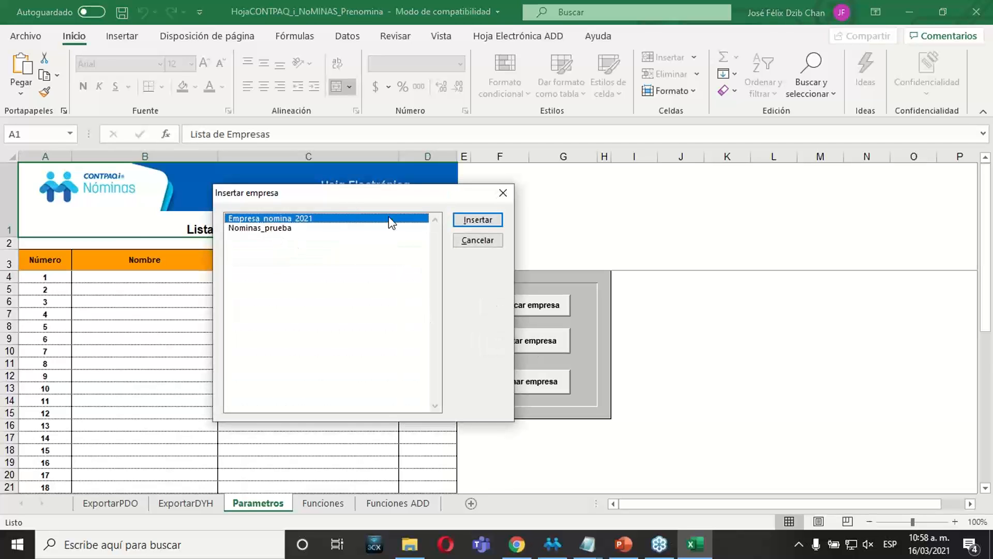
pyautogui.click(464, 221)
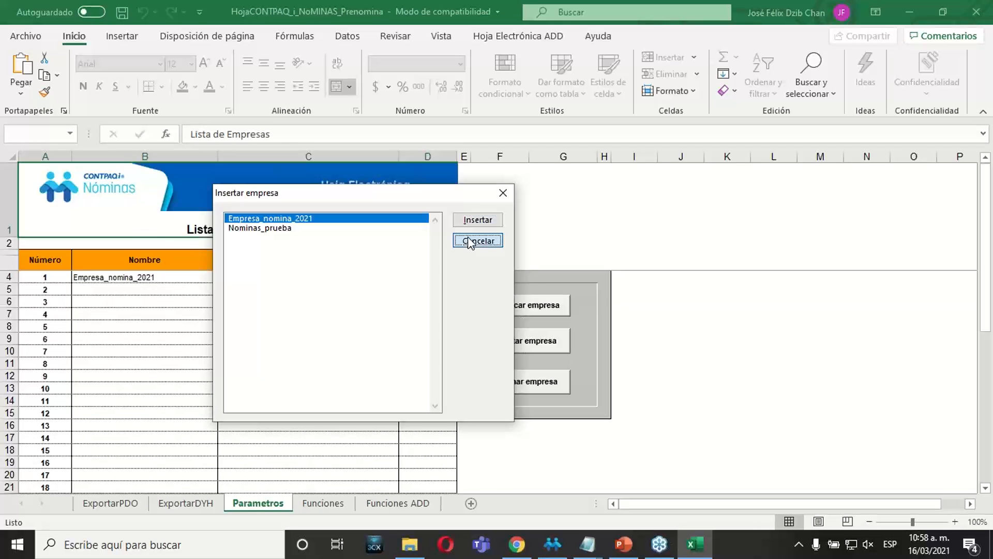
pyautogui.click(467, 238)
pyautogui.click(272, 346)
# Set the Tipo Periodo to Semanal on the ExportarPDO sheet.
pyautogui.click(93, 503)
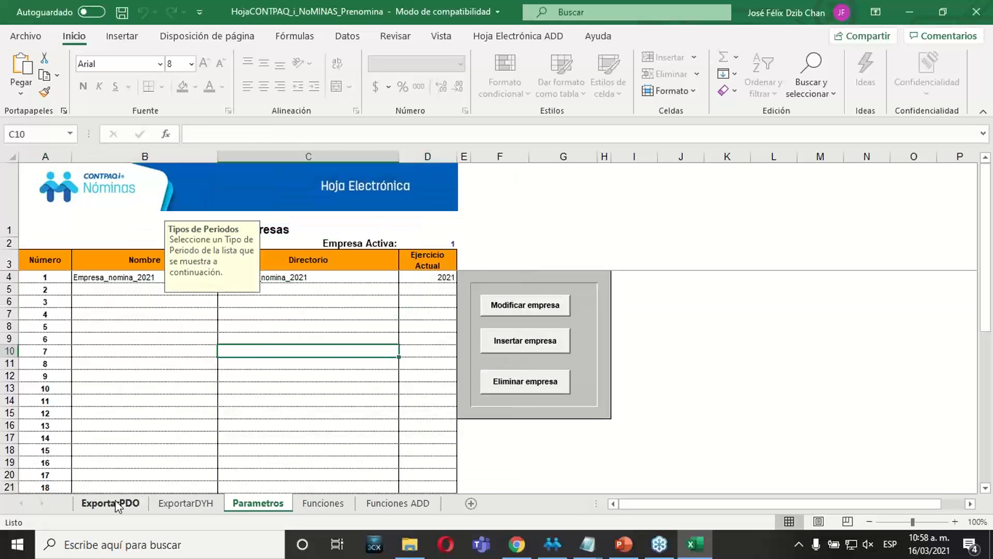
pyautogui.click(209, 210)
pyautogui.click(149, 241)
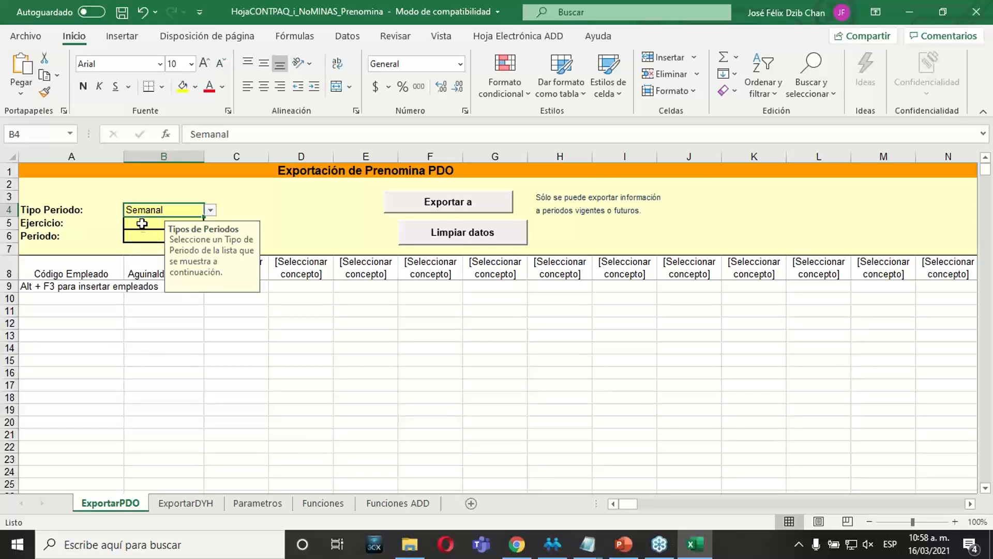
# Set the Ejercicio to 2021 and the Periodo to 7 on the ExportarPDO sheet.
pyautogui.click(142, 223)
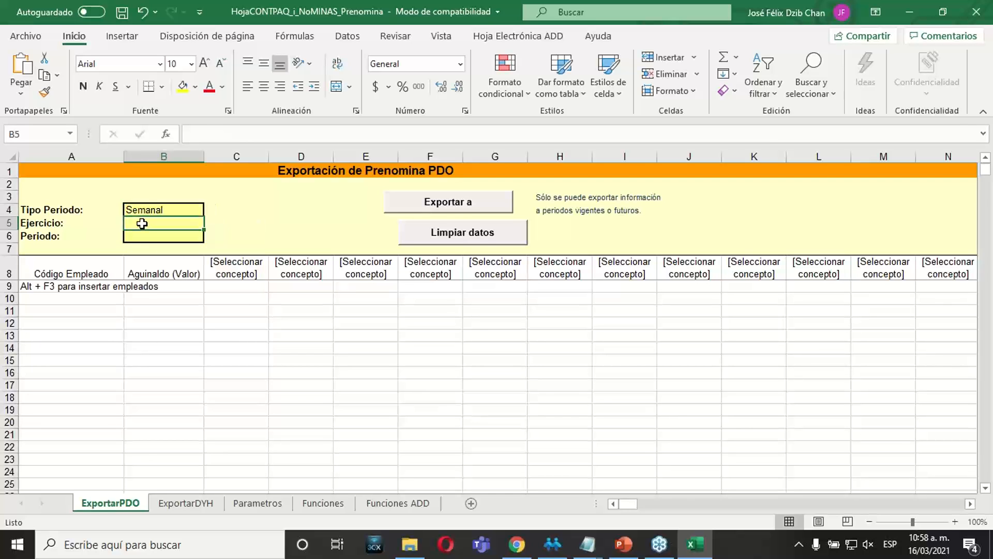
pyautogui.write('2021')
pyautogui.press('Return')
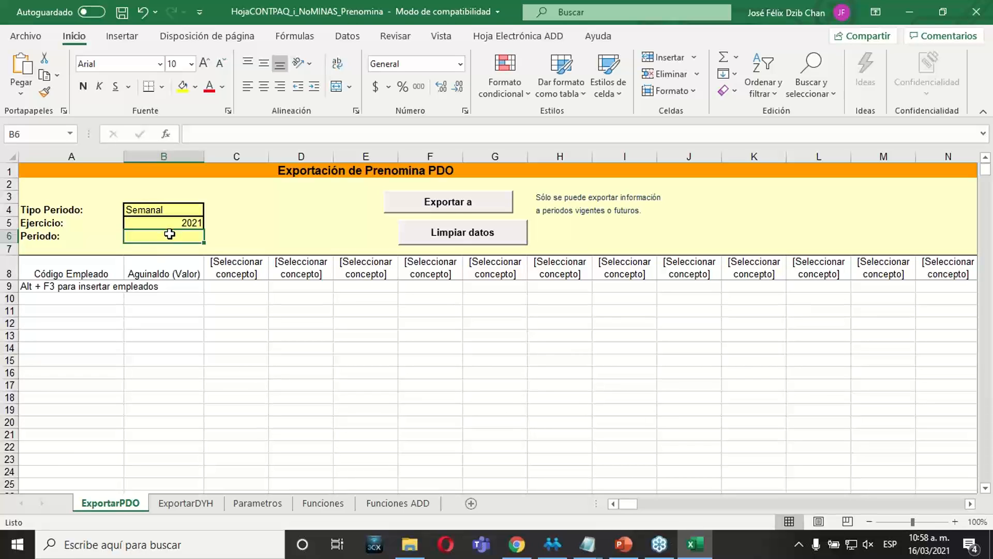
pyautogui.write('7')
pyautogui.press('Return')
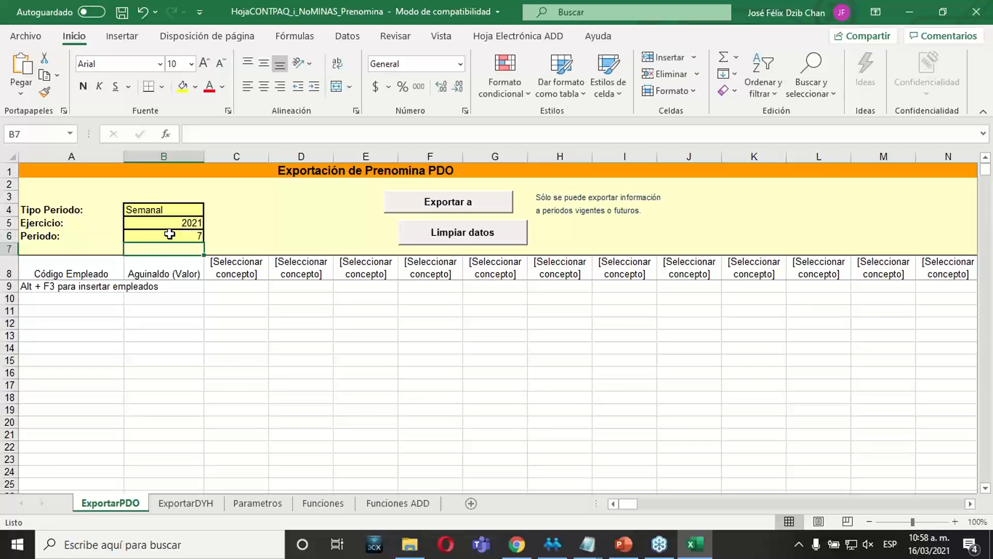
# Enter the employee codes 111 and 222 in cells A9 and A10 under Código Empleado.
pyautogui.click(74, 286)
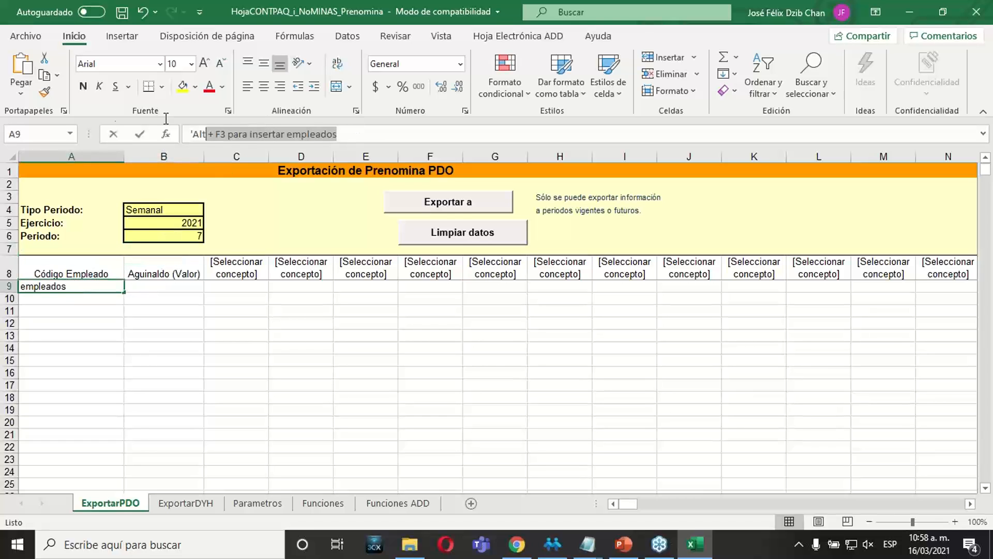
pyautogui.write('111')
pyautogui.press('Return')
pyautogui.write('222')
pyautogui.press('Return')
pyautogui.click(263, 266)
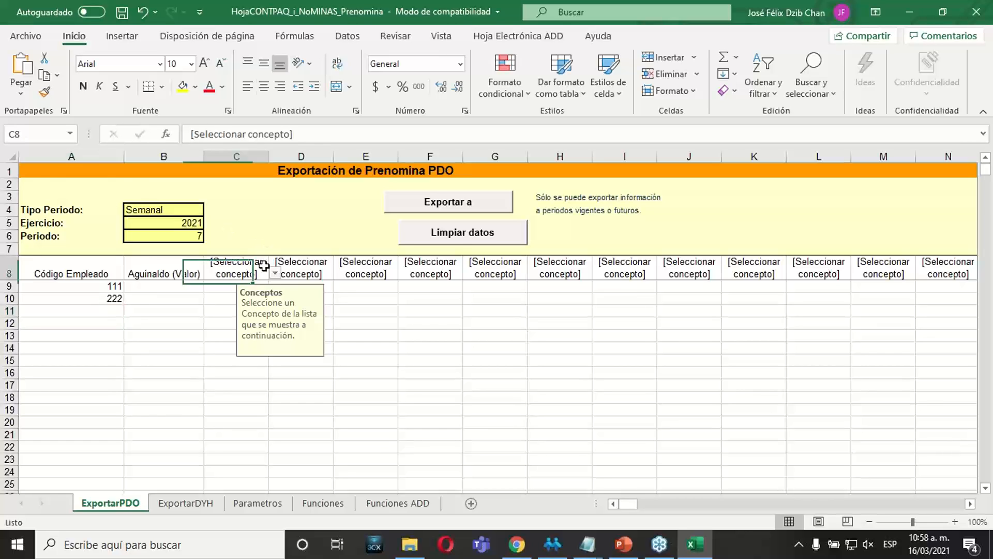
pyautogui.click(276, 274)
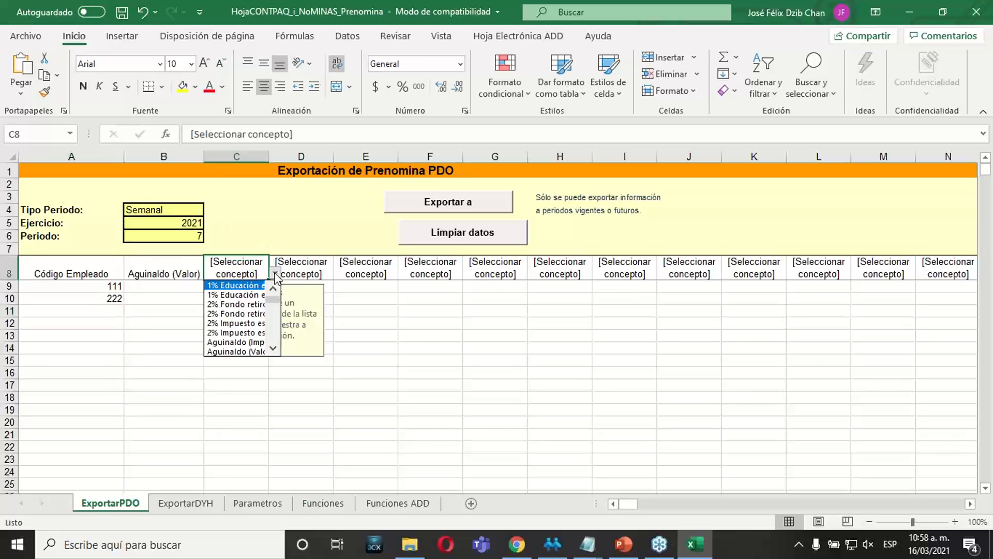
pyautogui.click(273, 348)
pyautogui.click(273, 348)
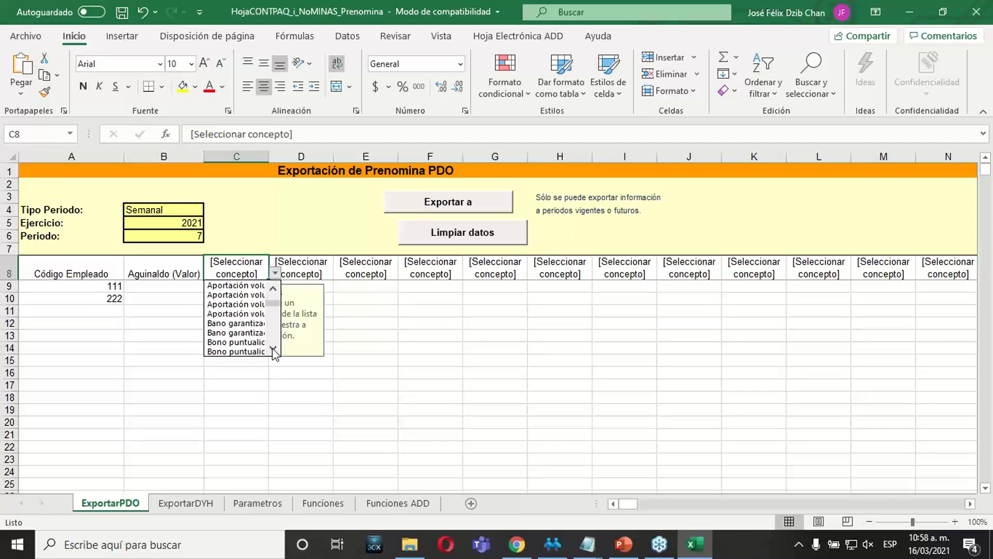
pyautogui.click(273, 349)
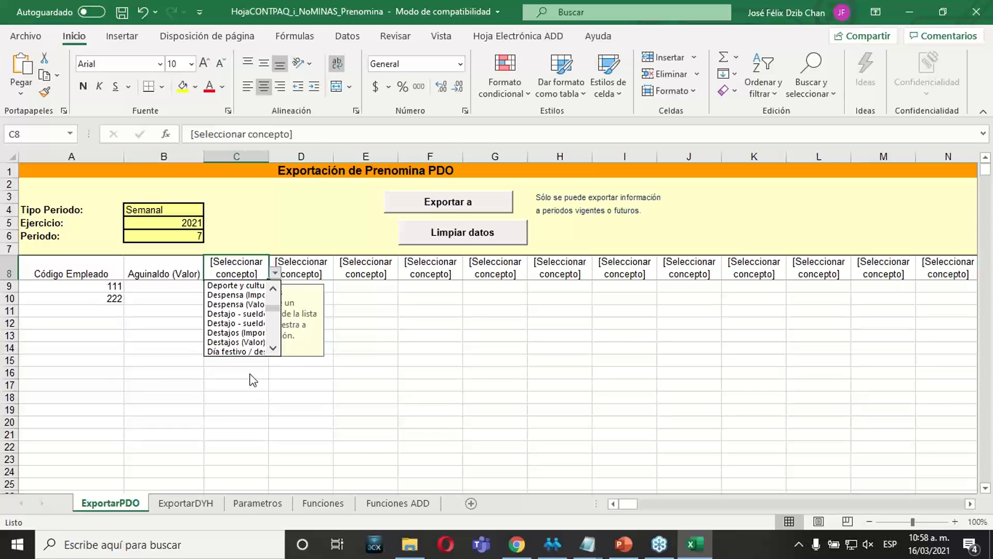
pyautogui.click(247, 385)
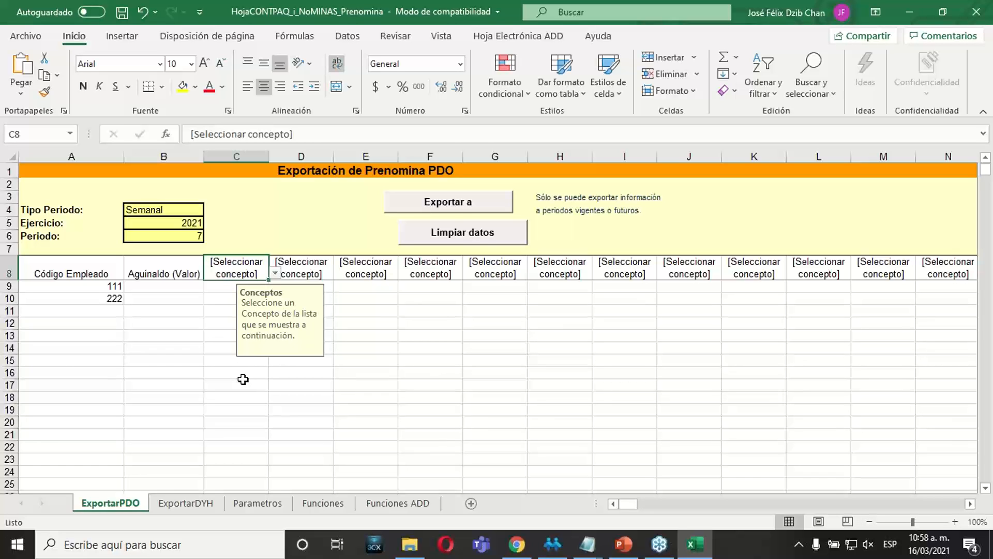
pyautogui.click(373, 386)
# Widen column C so the full concept names fit and set its header concept to Comisiones (Valor).
pyautogui.moveTo(267, 158); pyautogui.dragTo(381, 165)
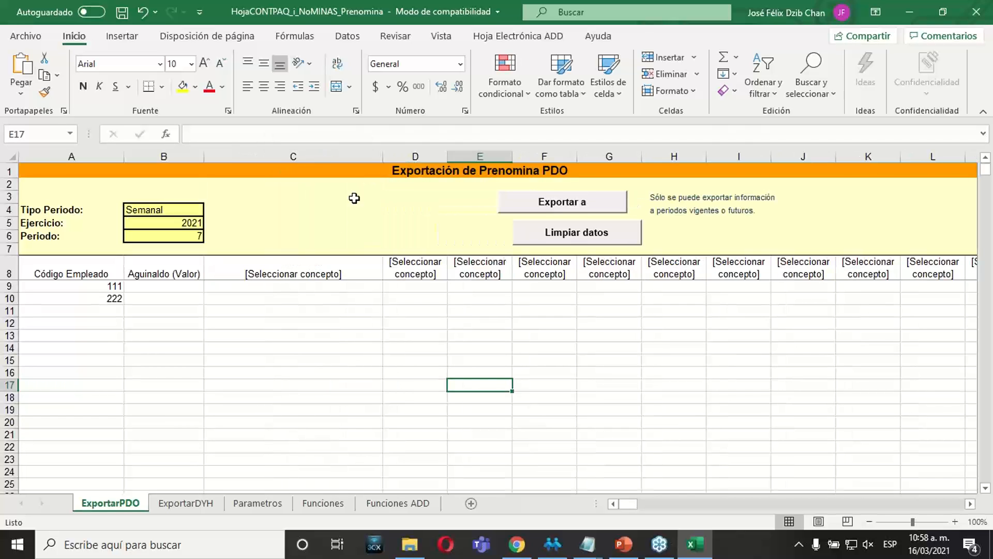
pyautogui.click(317, 285)
pyautogui.click(366, 271)
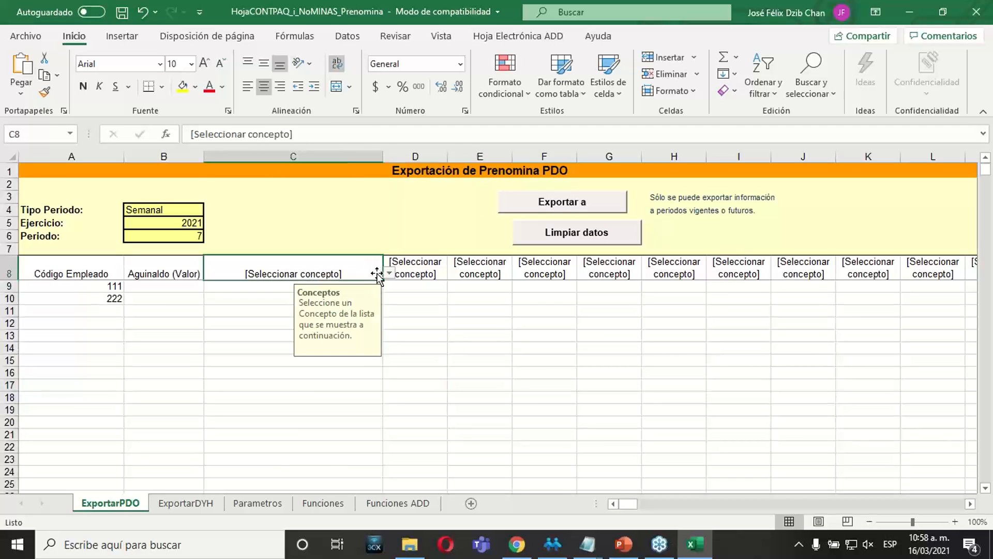
pyautogui.click(389, 273)
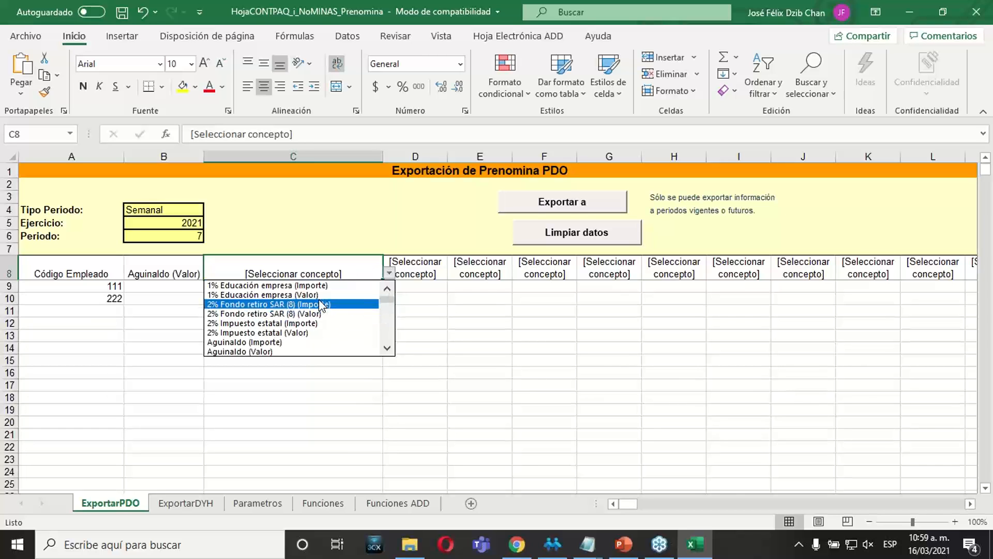
pyautogui.moveTo(391, 299); pyautogui.dragTo(393, 311)
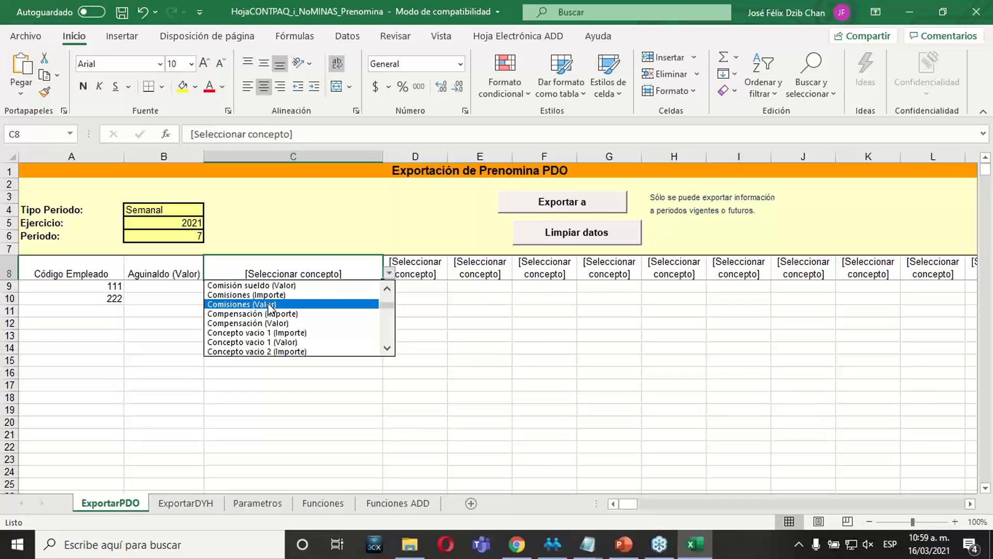
pyautogui.click(269, 305)
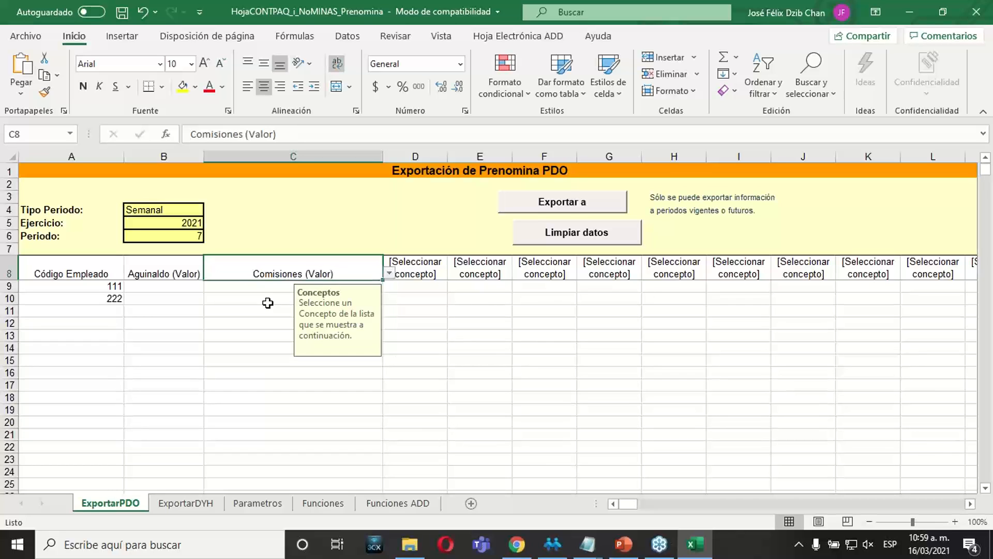
# Enter 5 as the Comisiones (Valor) for employees 111 and 222 in cells C9 and C10.
pyautogui.click(267, 288)
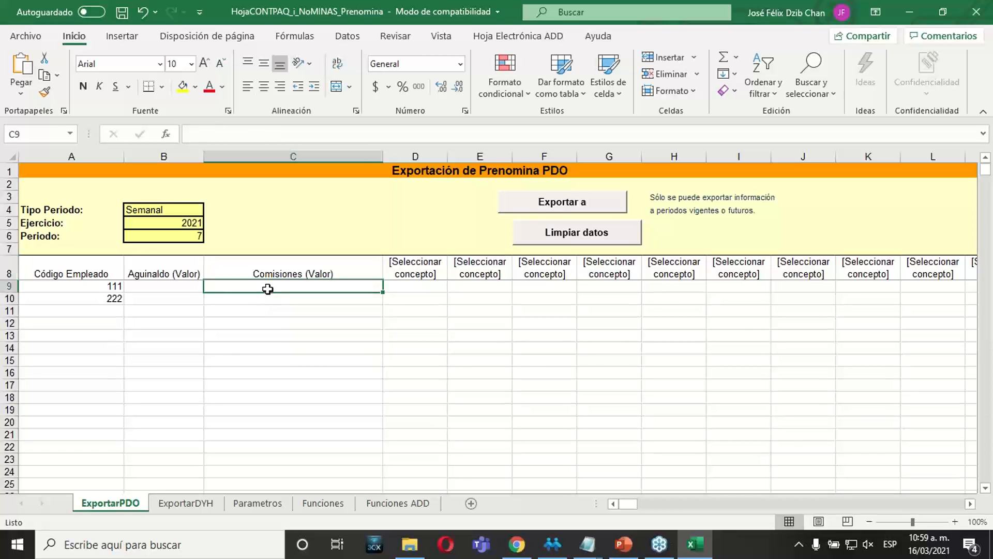
pyautogui.write('5')
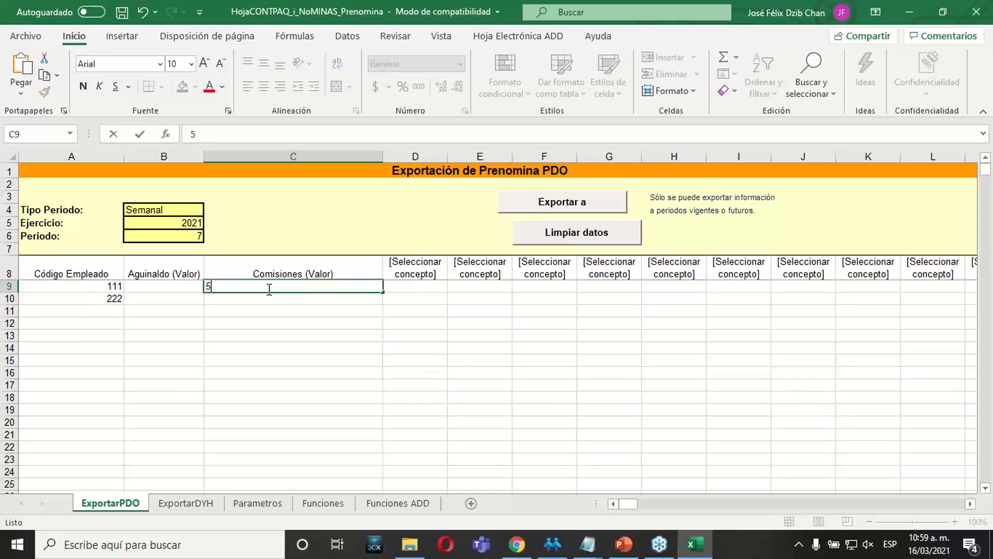
pyautogui.press('Up')
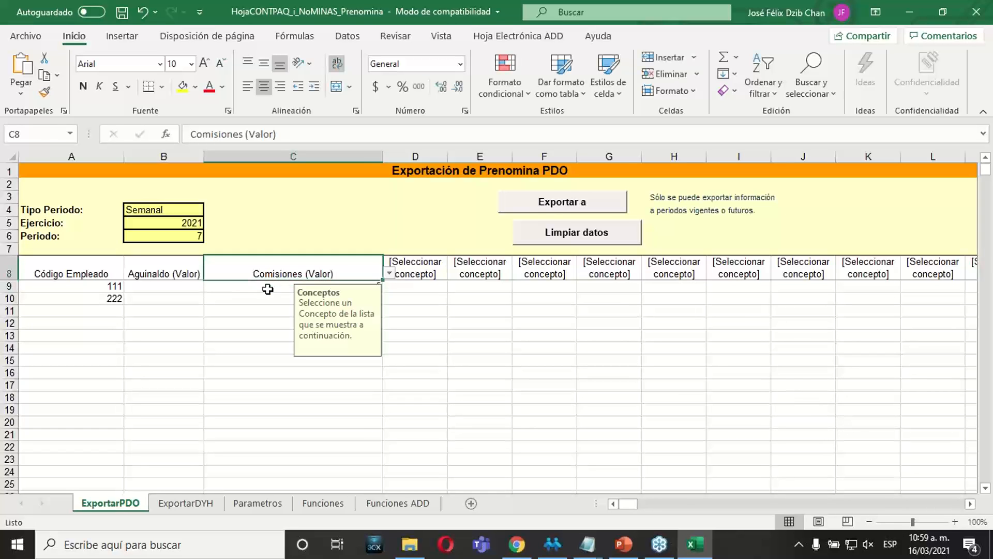
pyautogui.click(267, 289)
pyautogui.click(267, 298)
pyautogui.write('5')
pyautogui.press('Return')
pyautogui.press('Up')
pyautogui.press('Up')
pyautogui.hotkey('shift', 'Down')
pyautogui.hotkey('shift', 'Up')
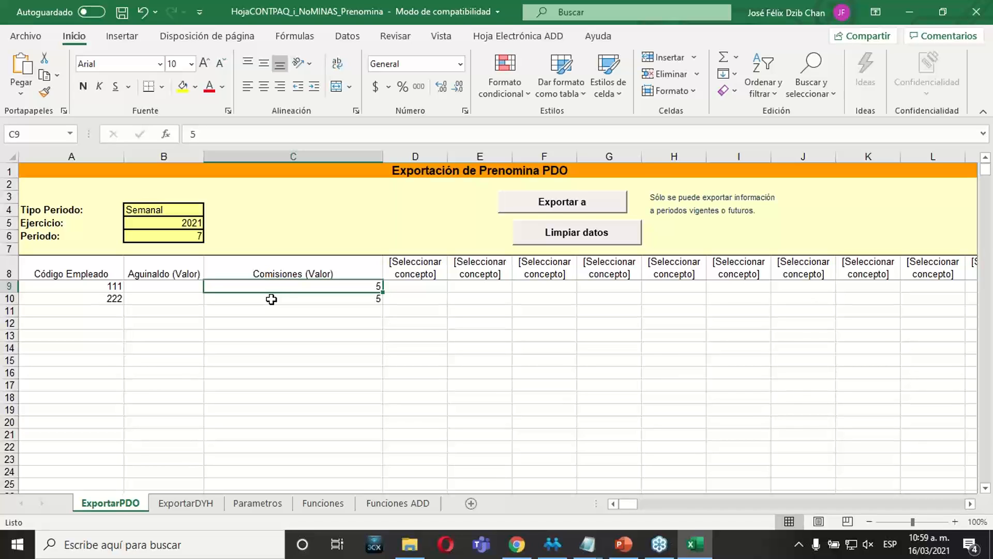
# Change the column C header concept to Compensación (Importe).
pyautogui.click(347, 264)
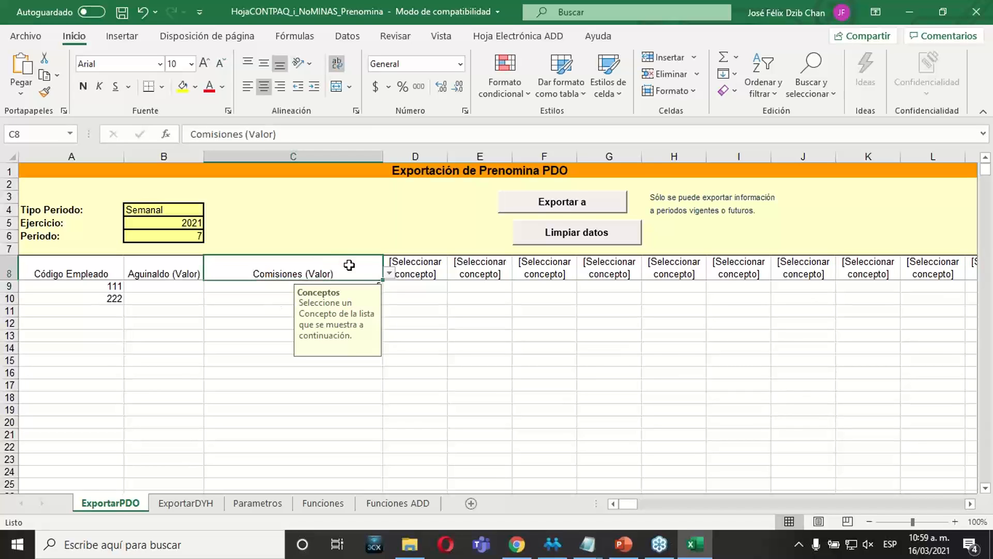
pyautogui.click(388, 274)
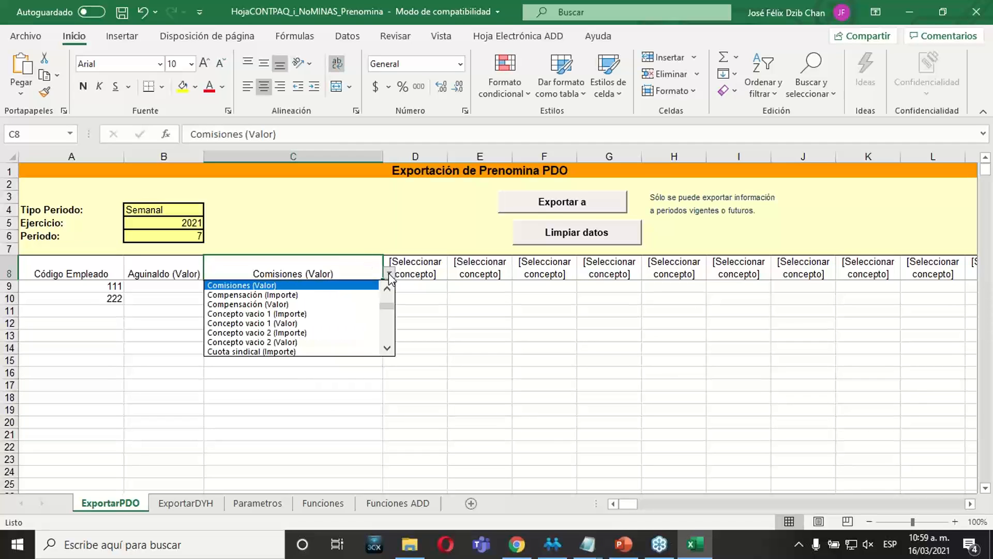
pyautogui.click(293, 296)
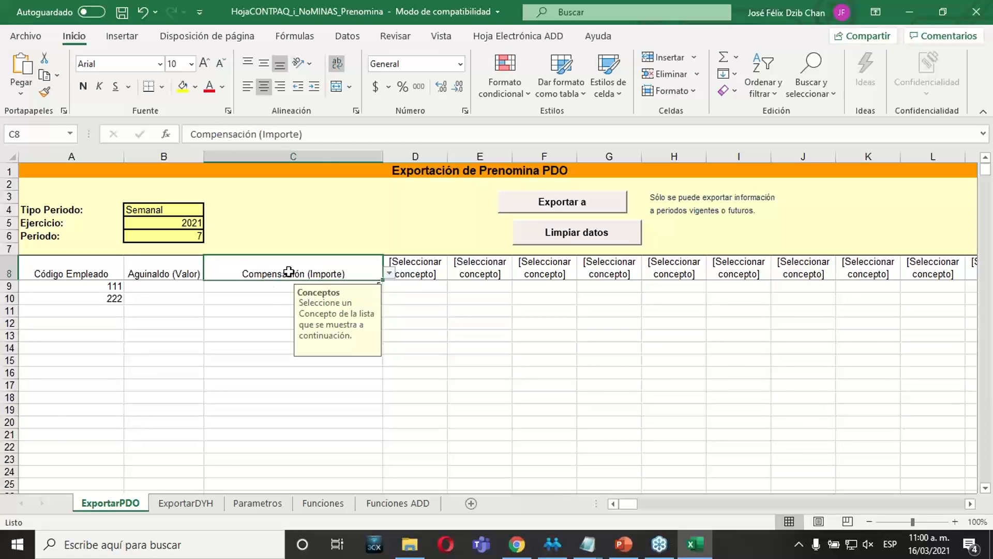
# Enter a Compensación (Importe) of 1000 for employee 111 and 2500 for employee 222.
pyautogui.click(267, 291)
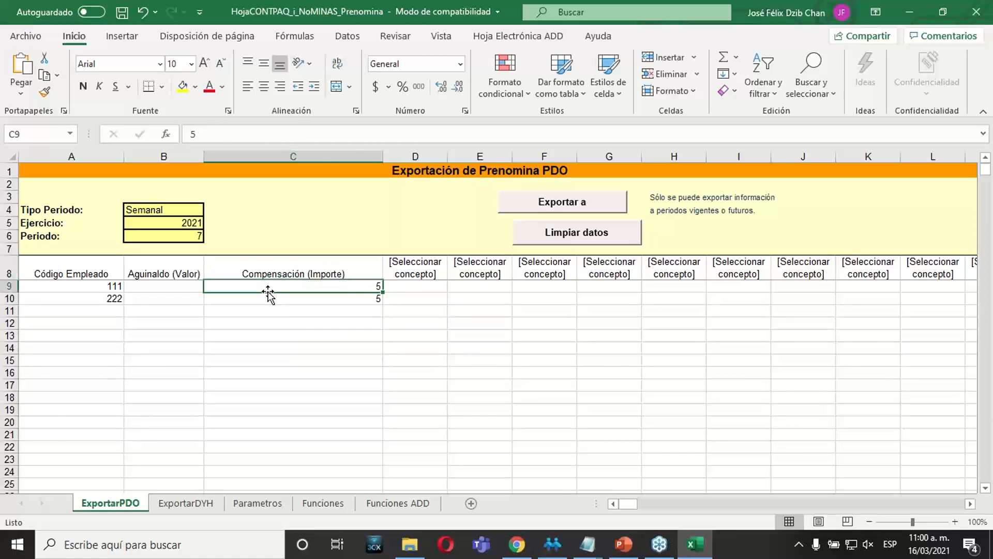
pyautogui.write('1000')
pyautogui.press('Return')
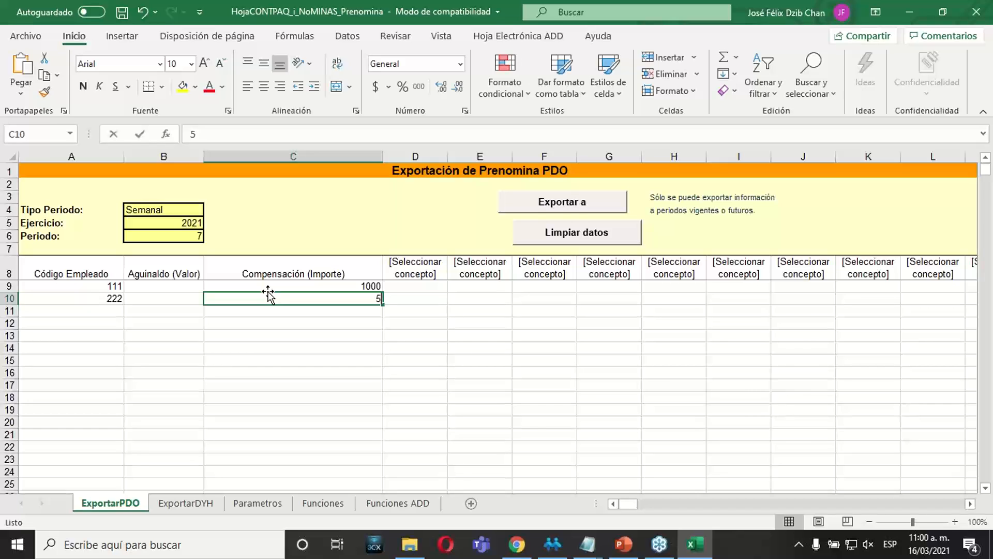
pyautogui.write('2500')
pyautogui.press('Return')
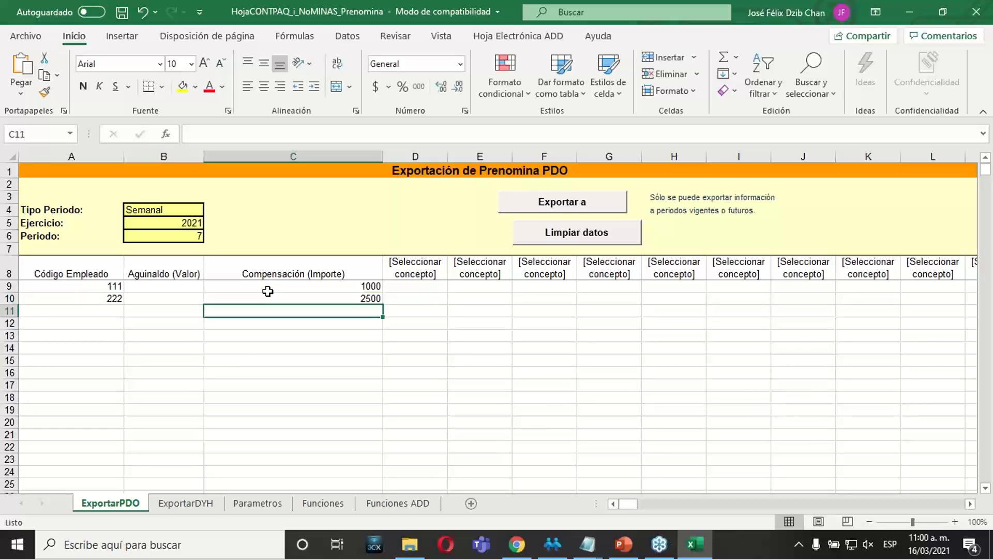
# Switch to CONTPAQi Nóminas, open the concept catalog sorted by number and make Aguinaldo an Automático global concept, accepting the warning.
pyautogui.click(514, 492)
pyautogui.click(552, 544)
pyautogui.click(251, 26)
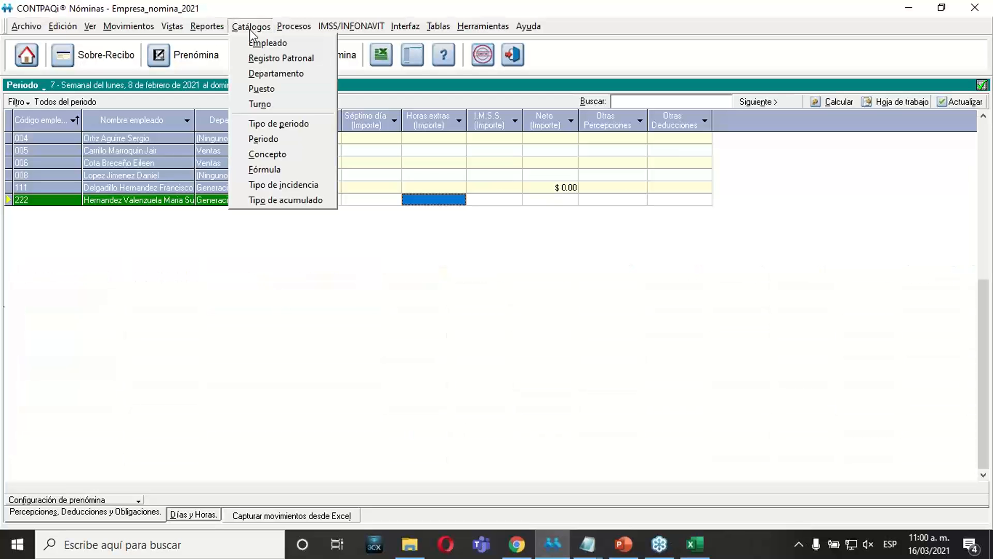
pyautogui.click(270, 158)
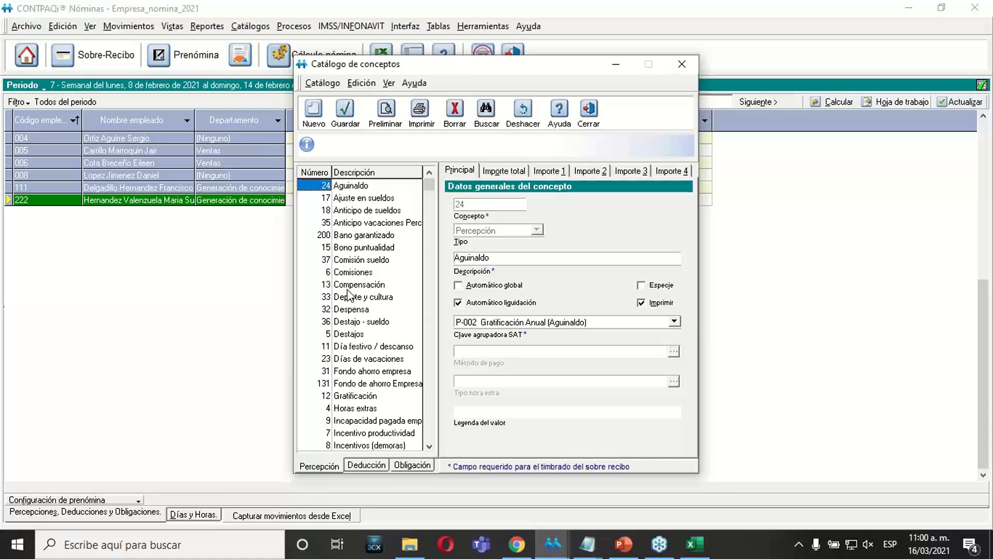
pyautogui.click(314, 173)
pyautogui.click(458, 285)
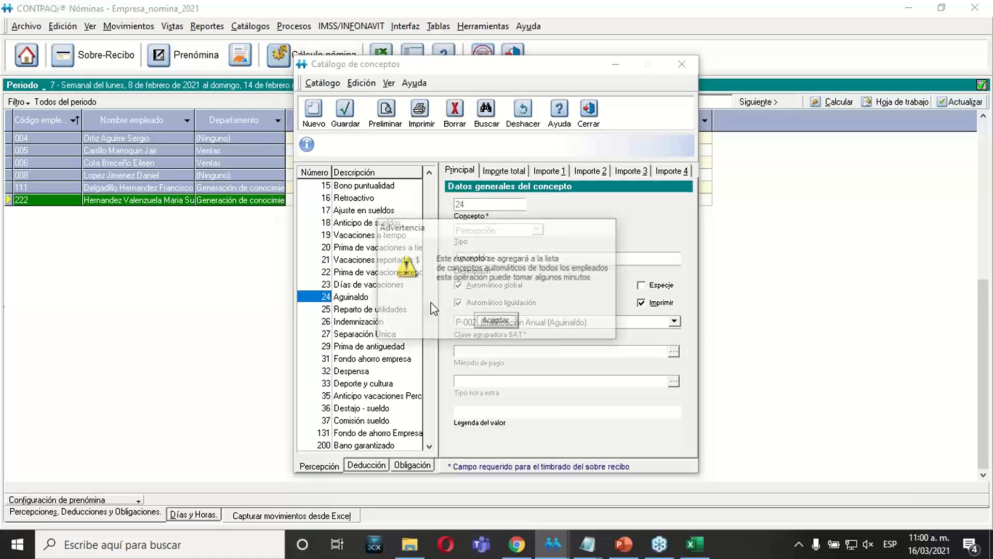
pyautogui.click(496, 321)
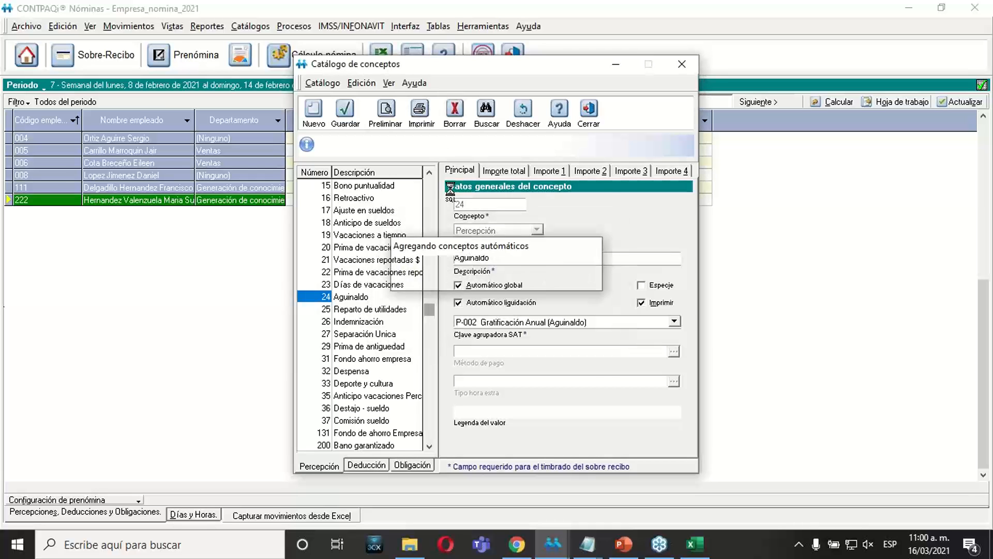
# Check the Importe total formula and accumulators of the Comisiones concept.
pyautogui.click(363, 247)
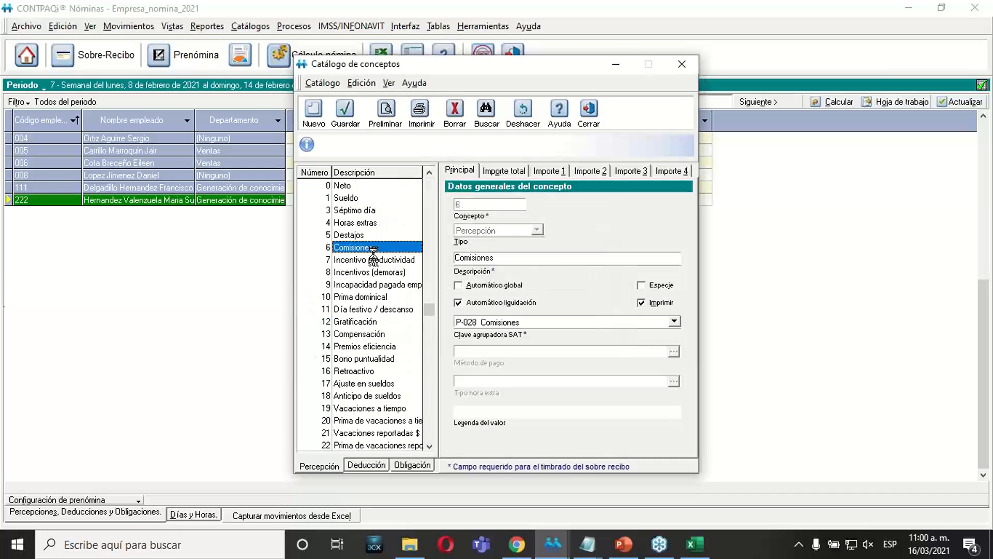
pyautogui.click(497, 173)
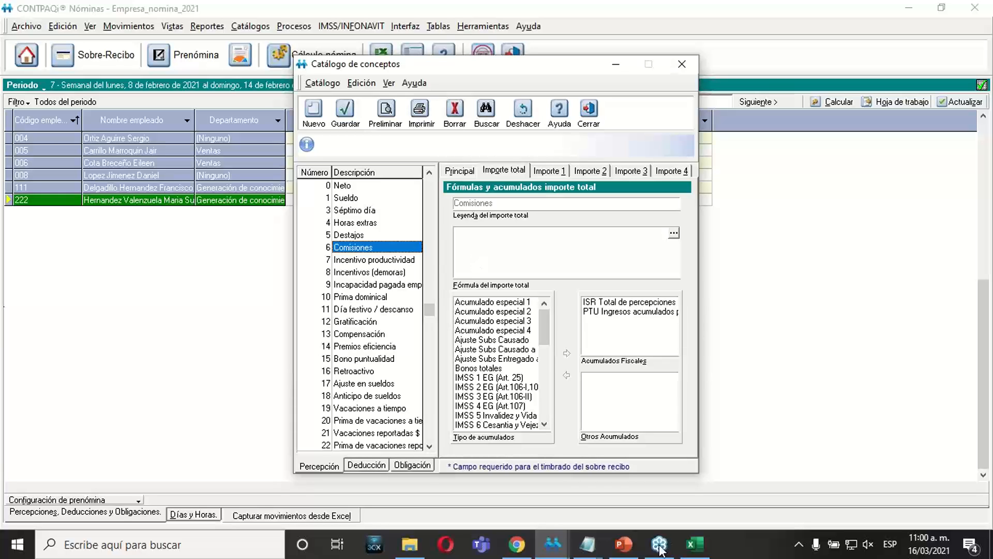
# Return to Excel and review the Compensación (Importe) choice in the column C header and the amounts of both employees.
pyautogui.click(694, 544)
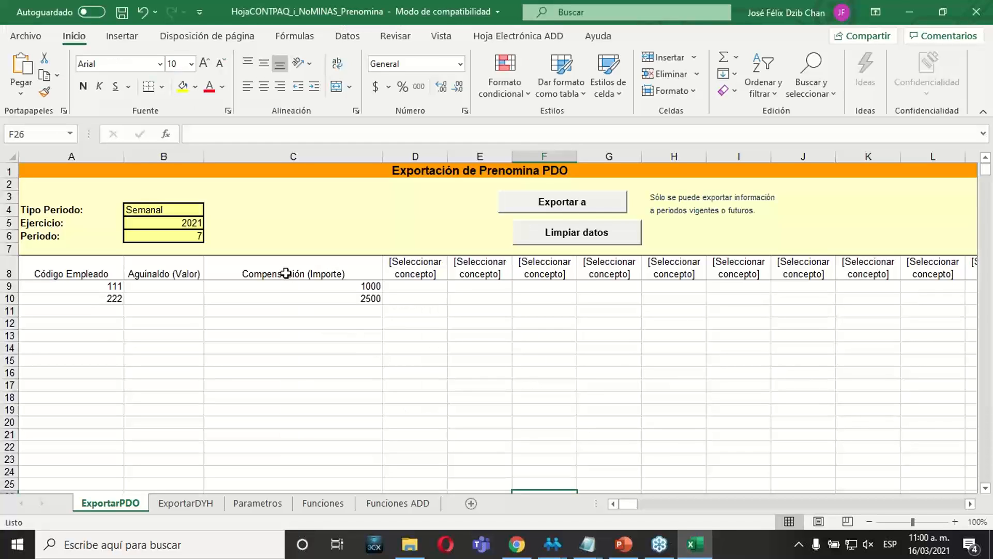
pyautogui.click(338, 273)
pyautogui.click(389, 273)
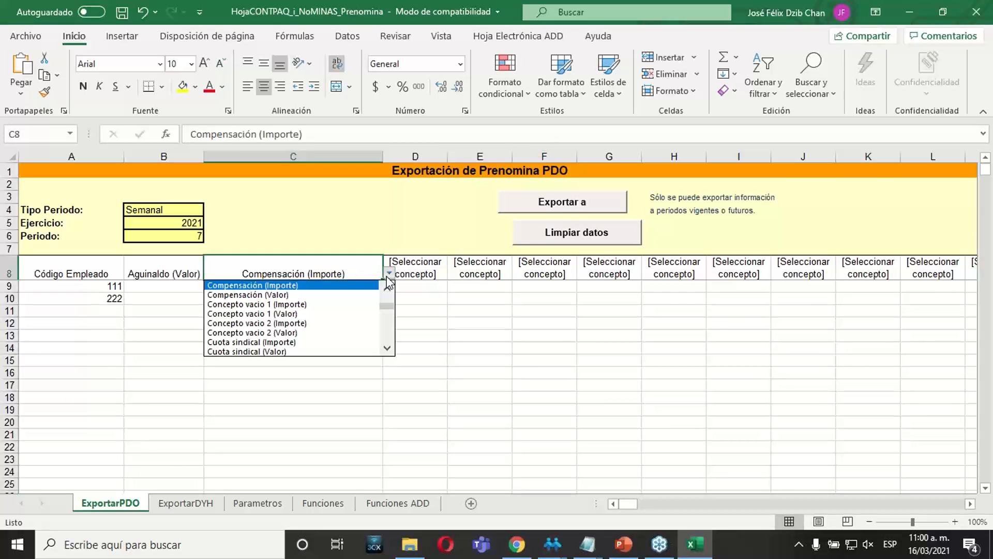
pyautogui.click(293, 285)
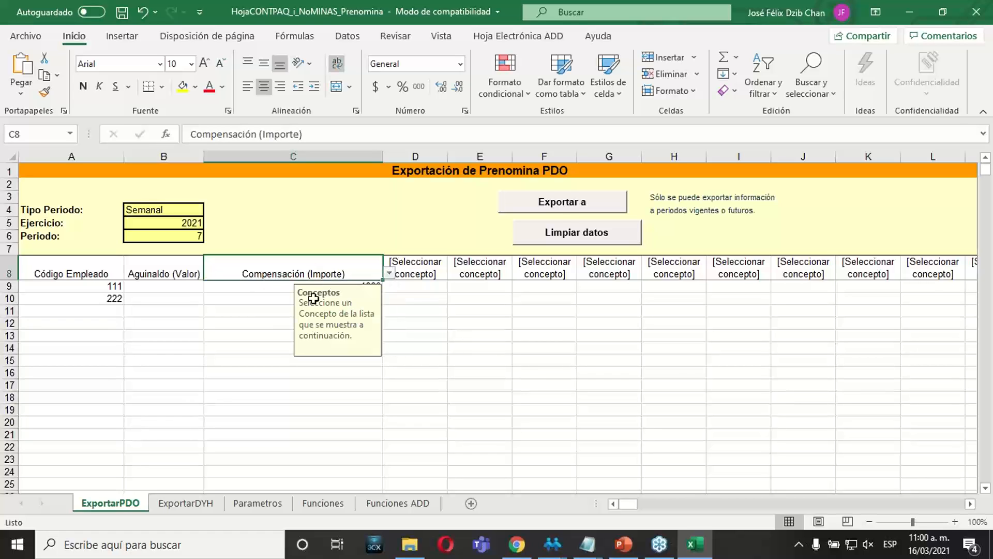
pyautogui.click(248, 285)
pyautogui.click(248, 300)
pyautogui.click(303, 288)
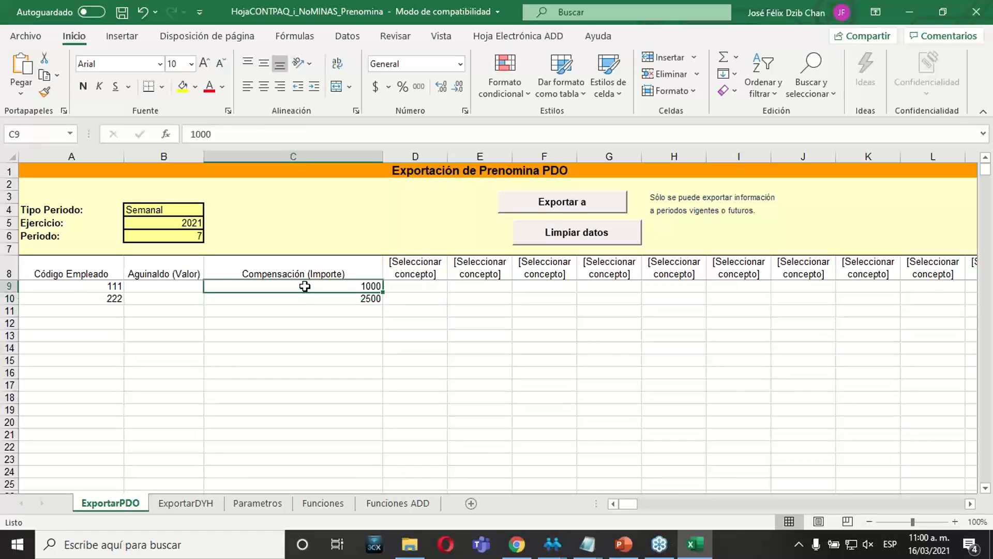
pyautogui.click(305, 296)
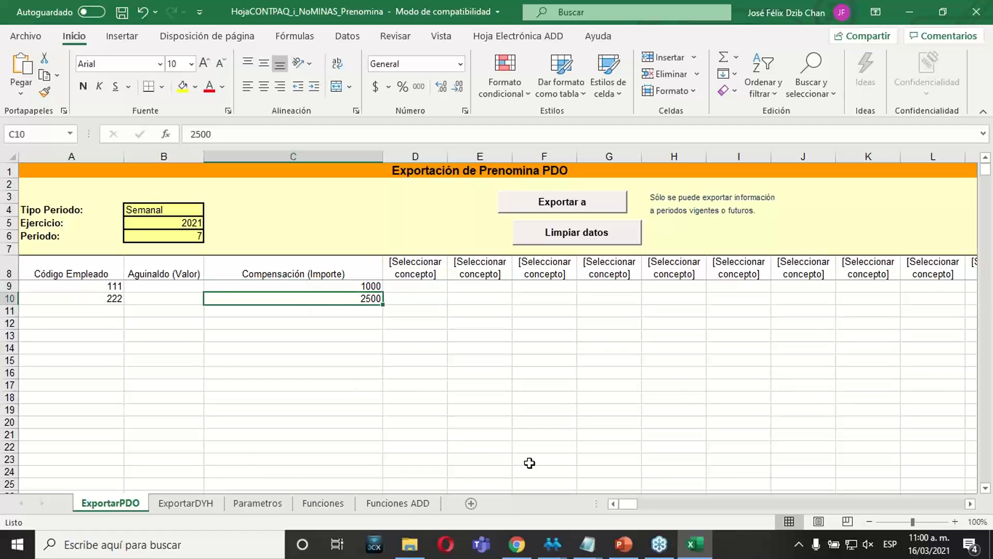
# Switch to CONTPAQi Nóminas, check the Importe 1, Importe 2 and Importe 3 formulas of the Comisiones concept and close the concept catalog.
pyautogui.moveTo(553, 545)
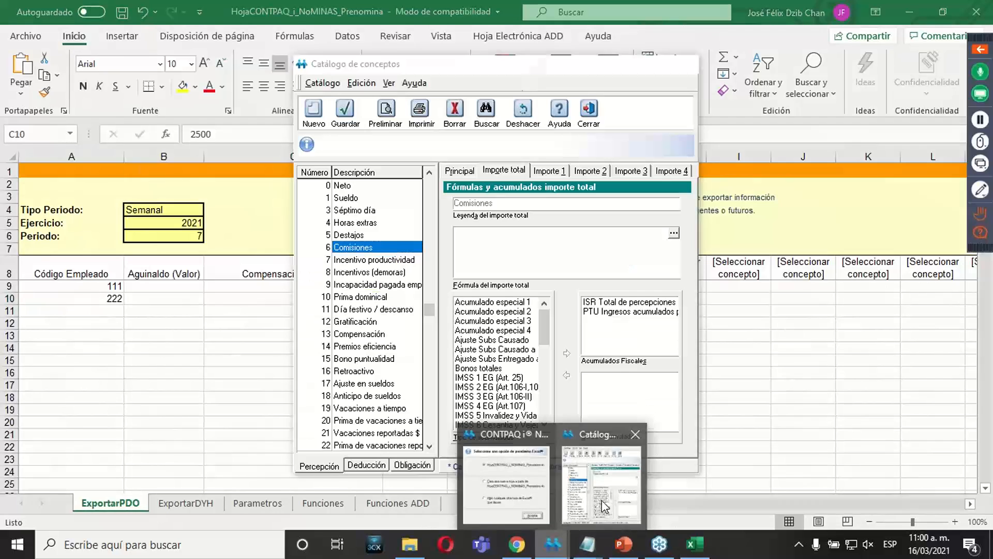
pyautogui.click(600, 470)
pyautogui.click(545, 171)
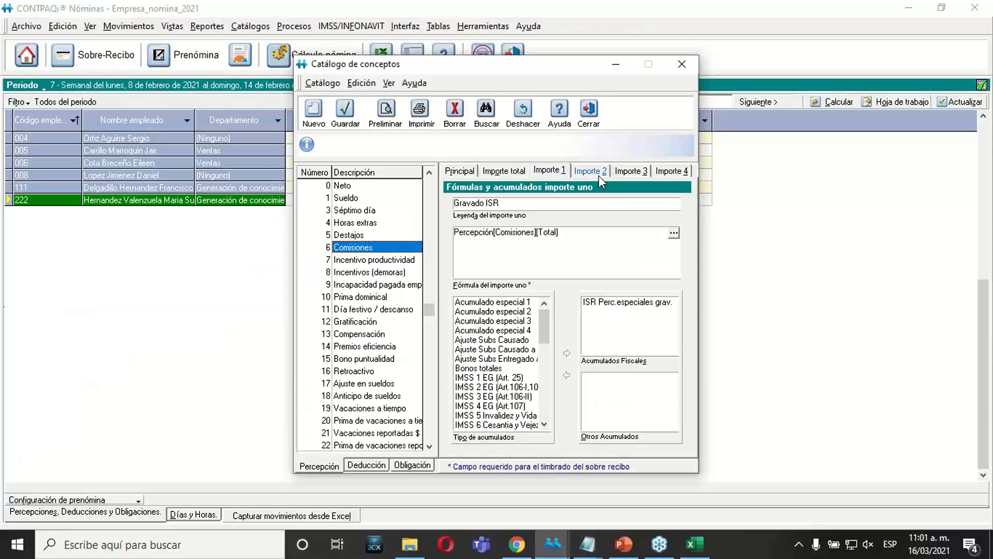
pyautogui.click(598, 173)
pyautogui.click(547, 171)
pyautogui.click(636, 172)
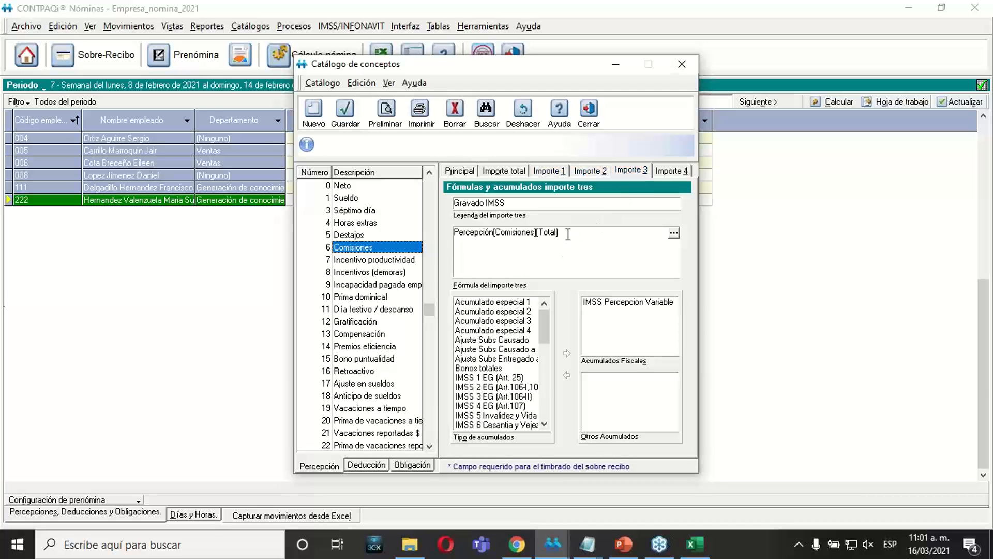
pyautogui.click(588, 119)
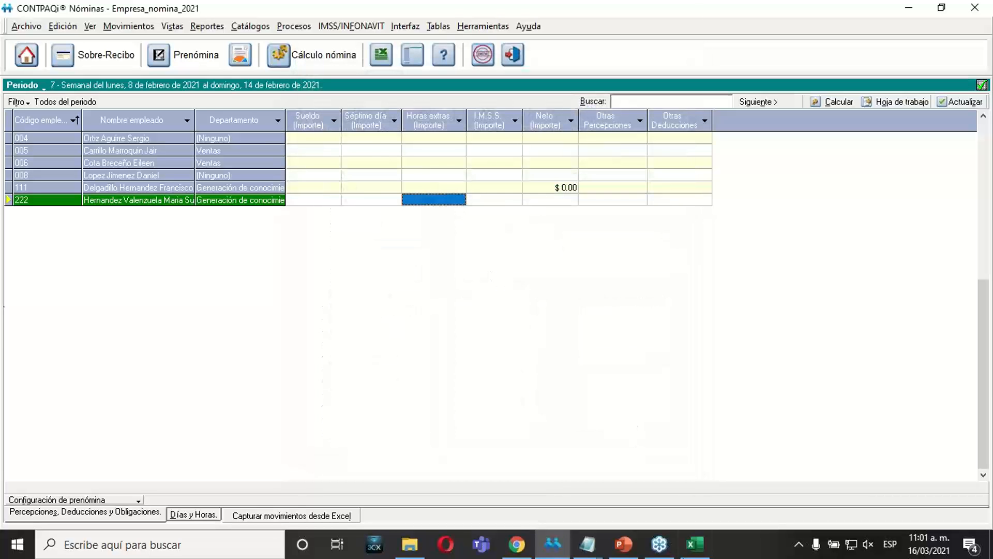
# Return to Excel and check the concept chosen in the column C header of the ExportarPDO sheet.
pyautogui.click(695, 544)
pyautogui.click(373, 325)
pyautogui.click(299, 274)
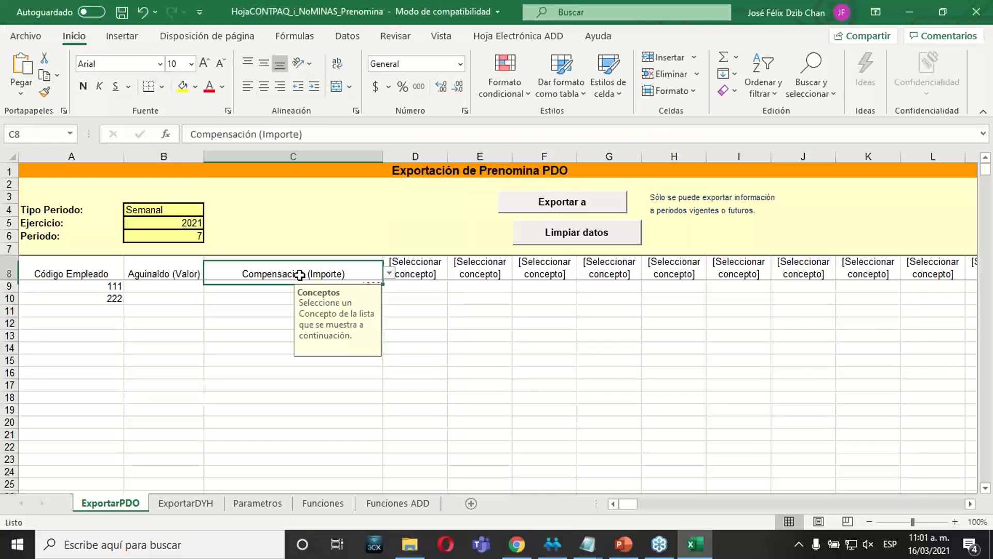
pyautogui.click(288, 310)
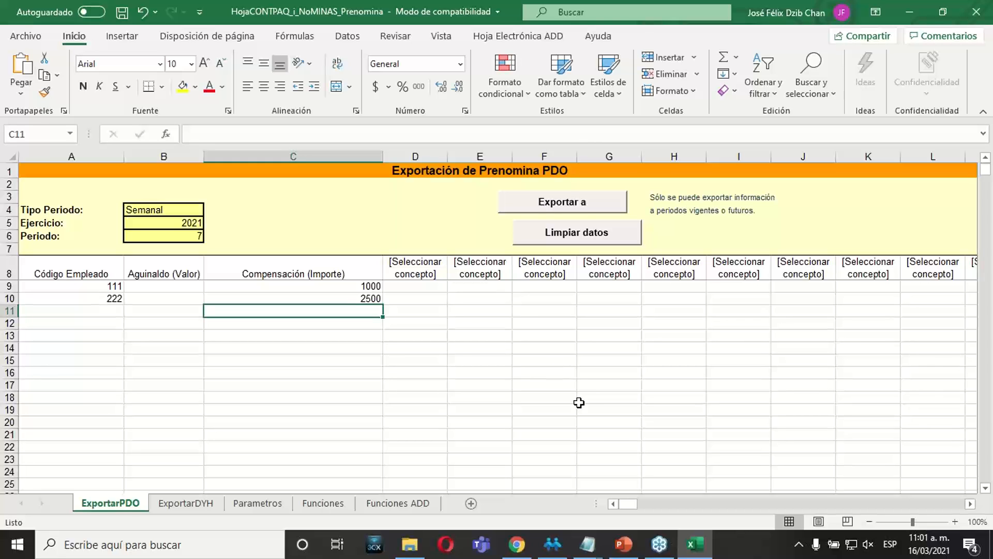
# Switch to CONTPAQi Nóminas and check employee 111's sobre-recibo for period 7, closing it after viewing.
pyautogui.click(553, 544)
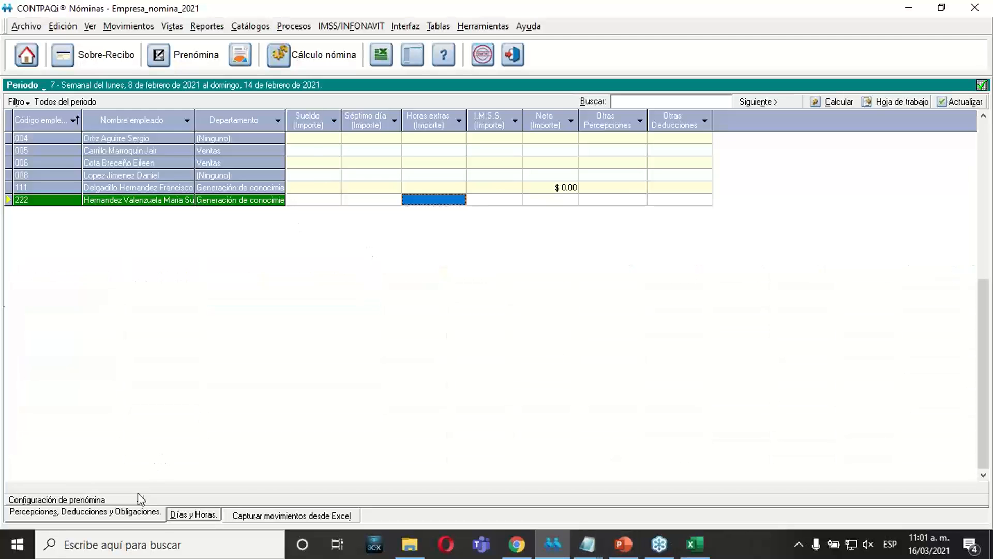
pyautogui.click(305, 189)
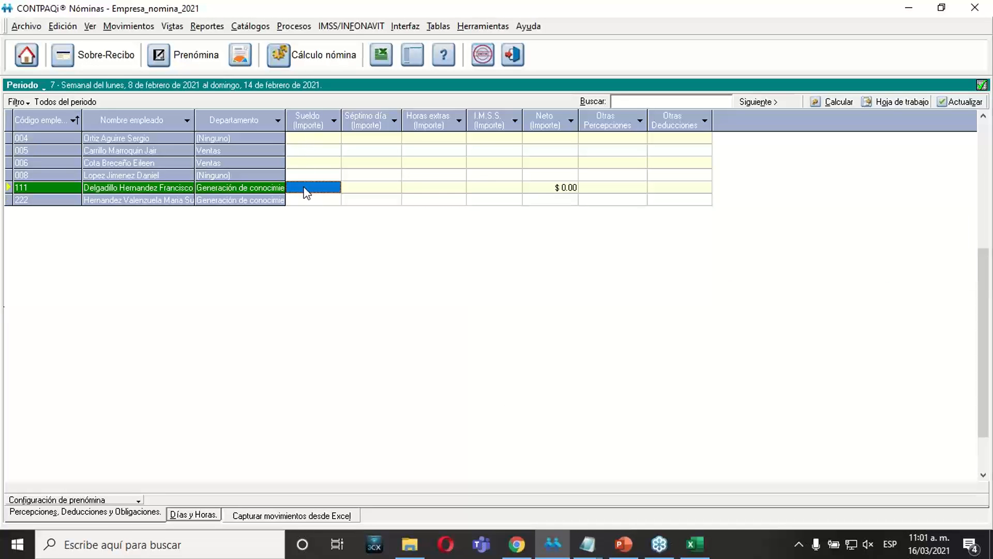
pyautogui.rightClick(305, 192)
pyautogui.rightClick(269, 192)
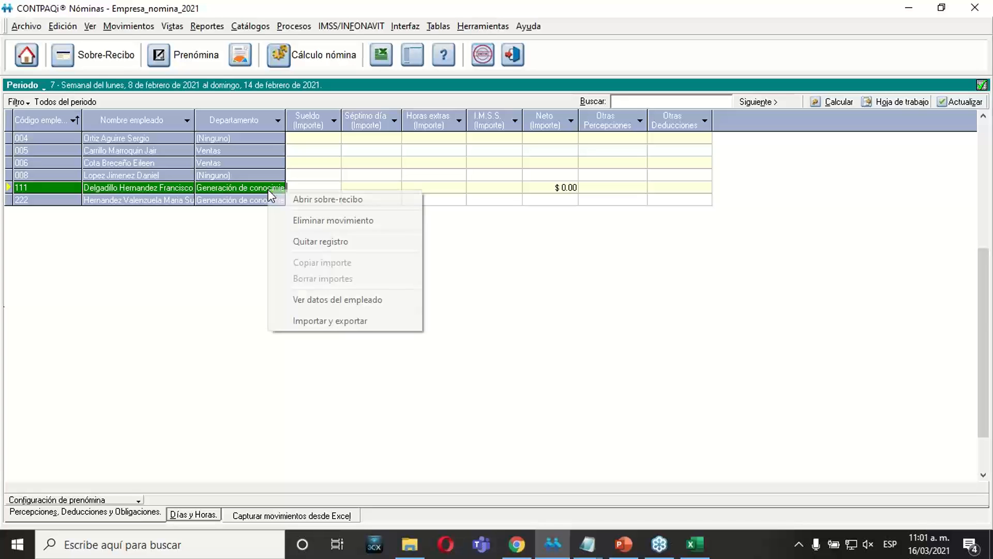
pyautogui.click(289, 200)
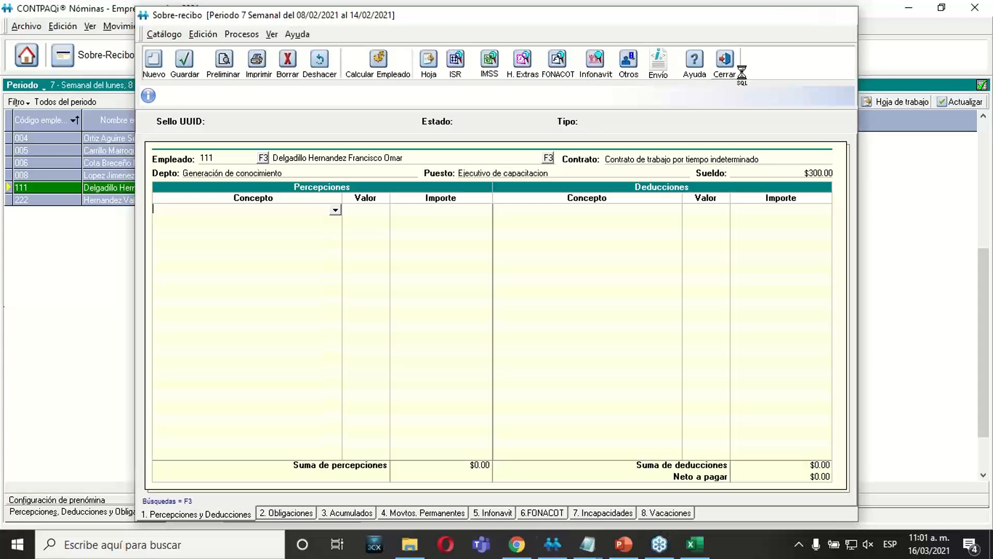
pyautogui.click(737, 69)
# Check the period 7 sobre-recibo of employee 222 for captured movements and close it.
pyautogui.click(269, 202)
pyautogui.rightClick(269, 202)
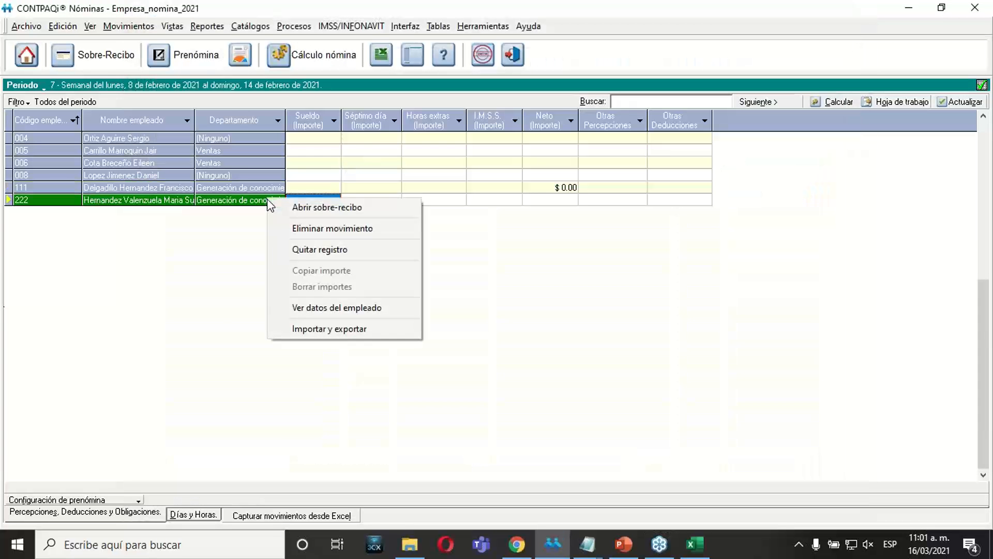
pyautogui.click(276, 205)
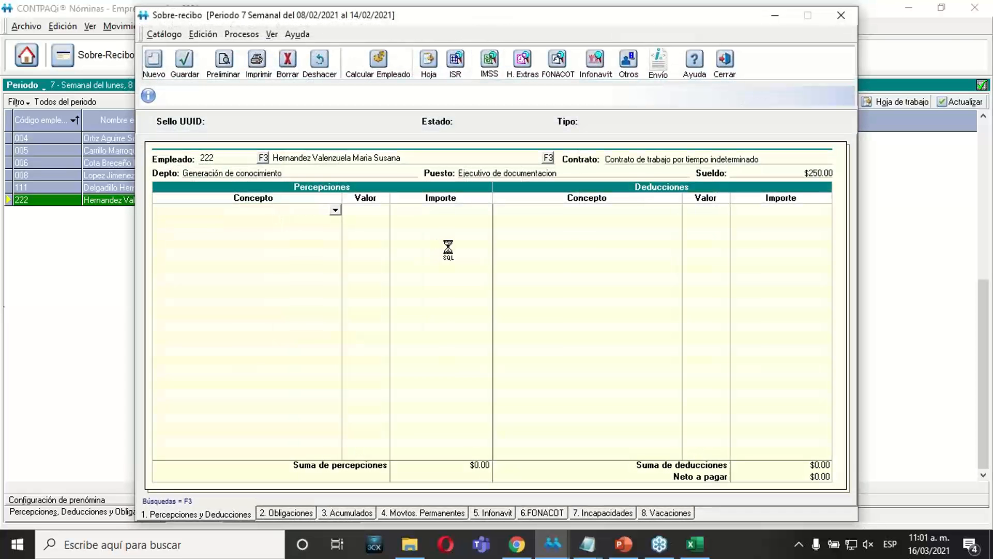
pyautogui.click(725, 62)
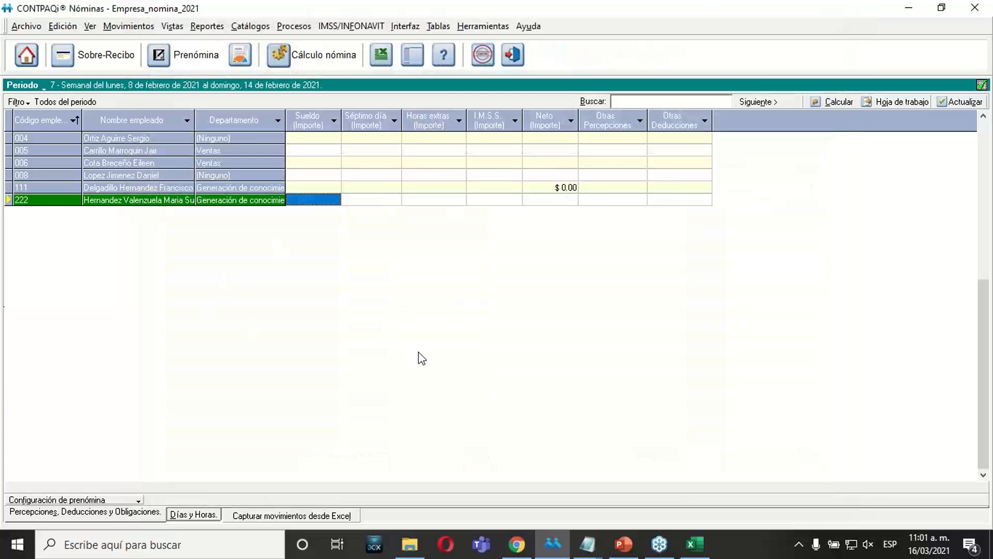
# Return to Excel and change the concept in the column C header to Comisiones (Importe).
pyautogui.click(701, 546)
pyautogui.click(452, 397)
pyautogui.click(348, 300)
pyautogui.click(380, 361)
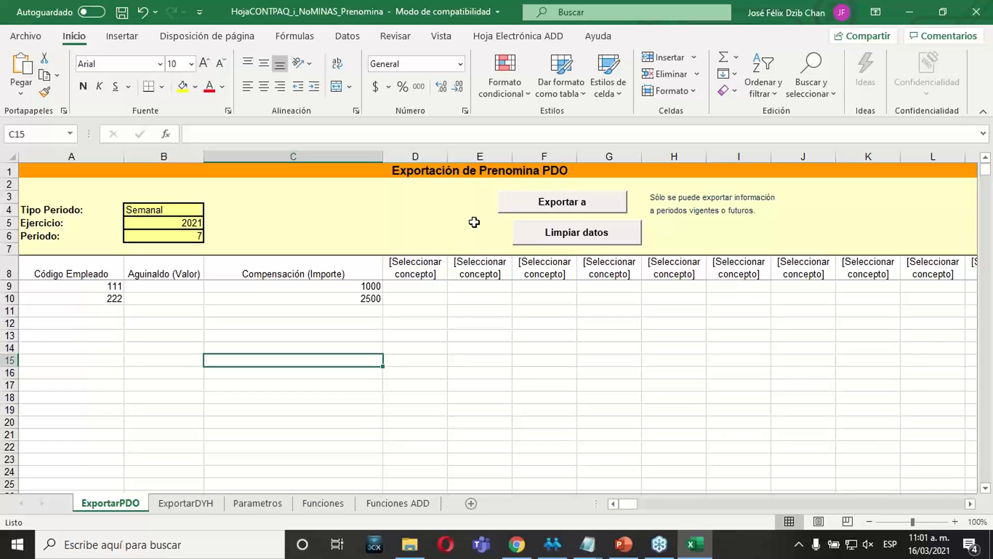
pyautogui.click(536, 205)
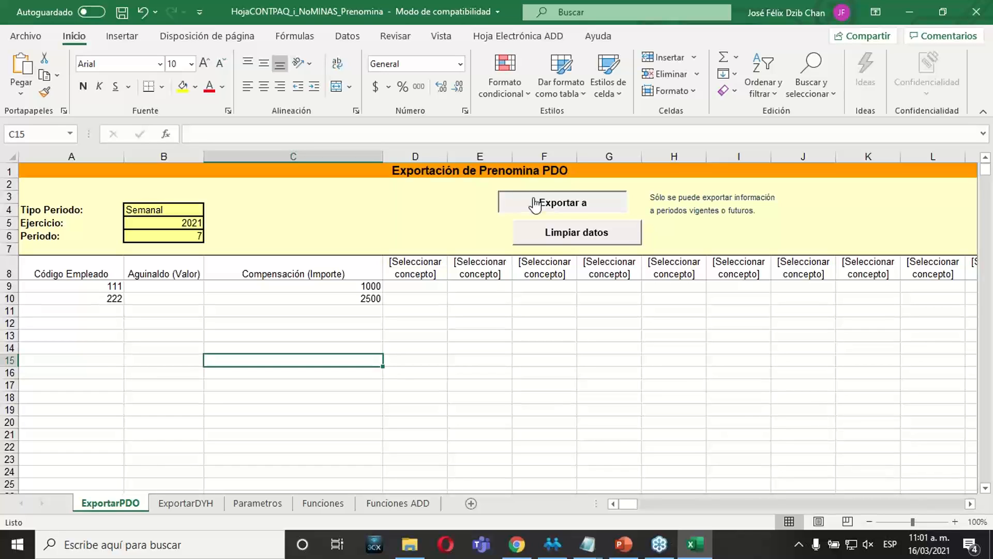
pyautogui.click(316, 270)
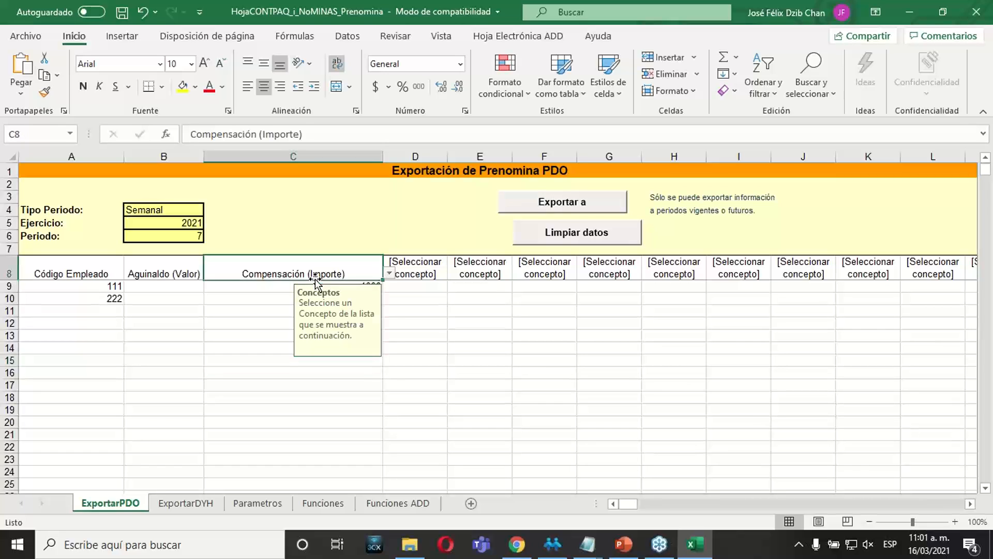
pyautogui.click(389, 274)
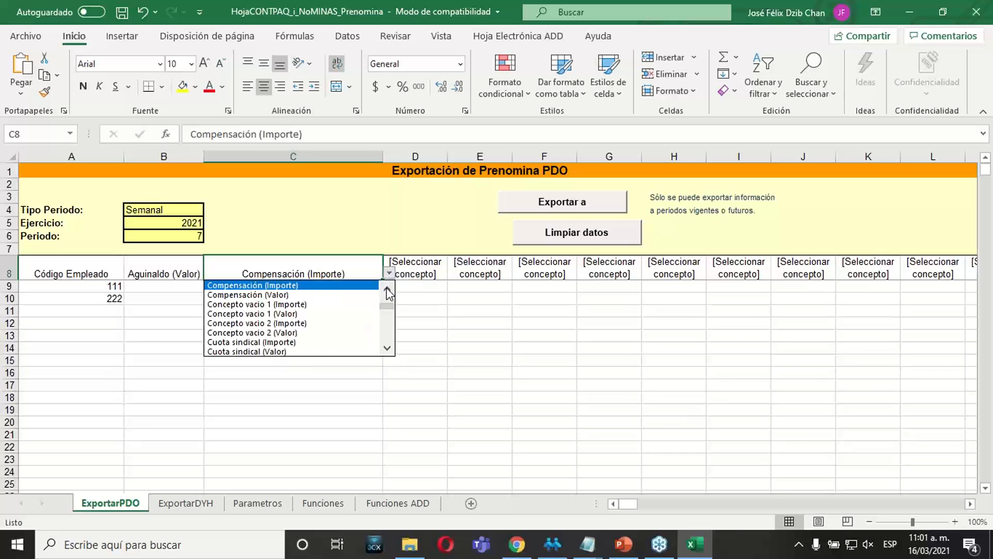
pyautogui.click(387, 291)
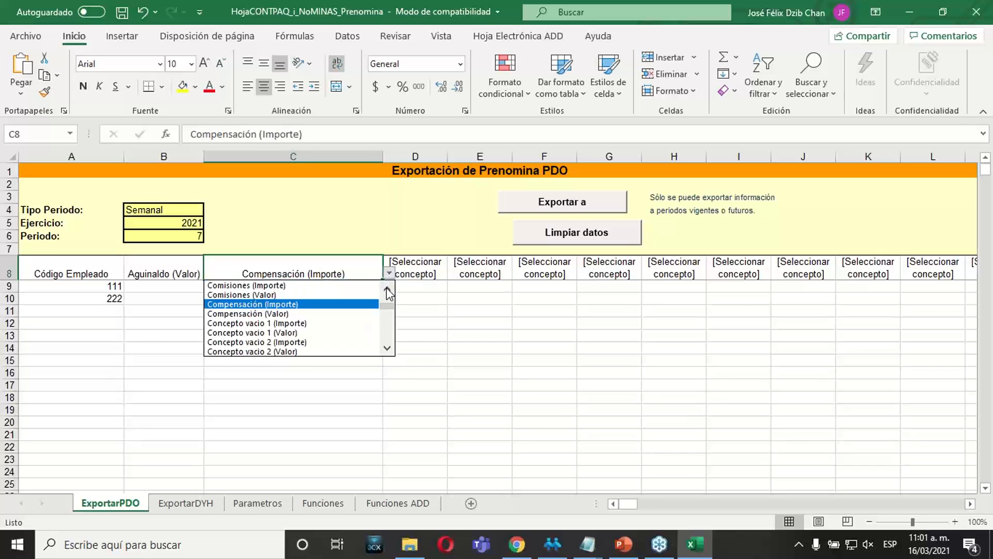
pyautogui.click(323, 286)
pyautogui.click(249, 311)
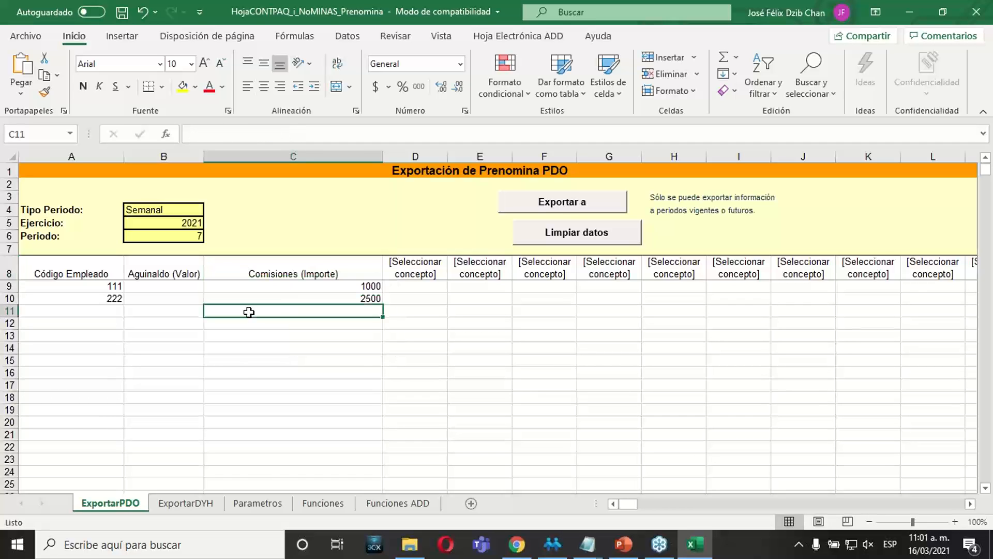
# Export the prenómina movements of the ExportarPDO sheet to CONTPAQi Nóminas and accept the closing message.
pyautogui.click(292, 326)
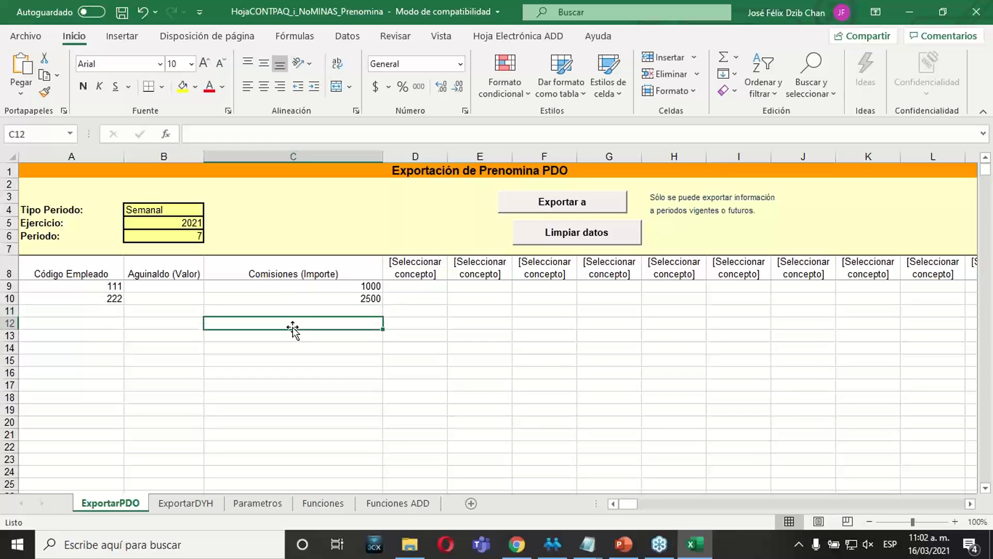
pyautogui.click(554, 207)
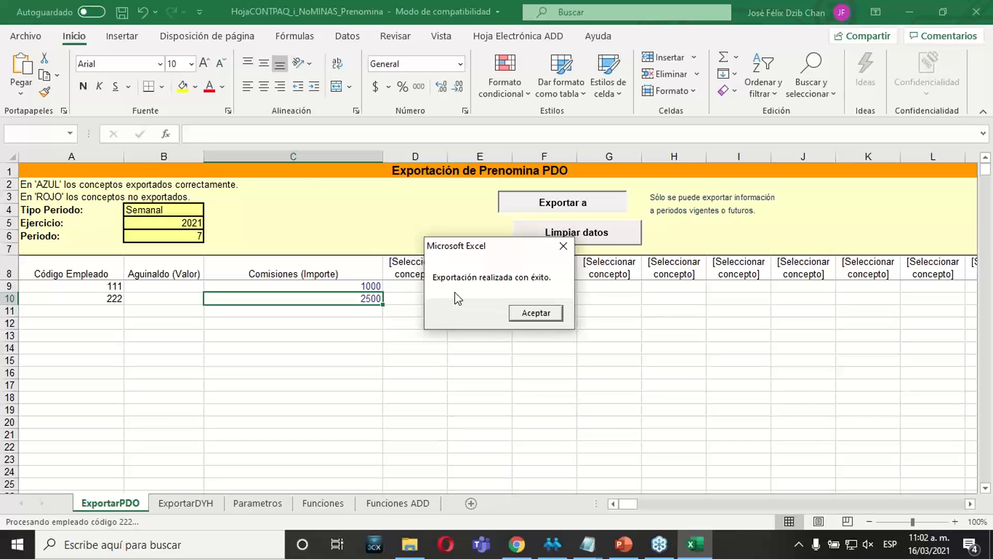
pyautogui.click(528, 313)
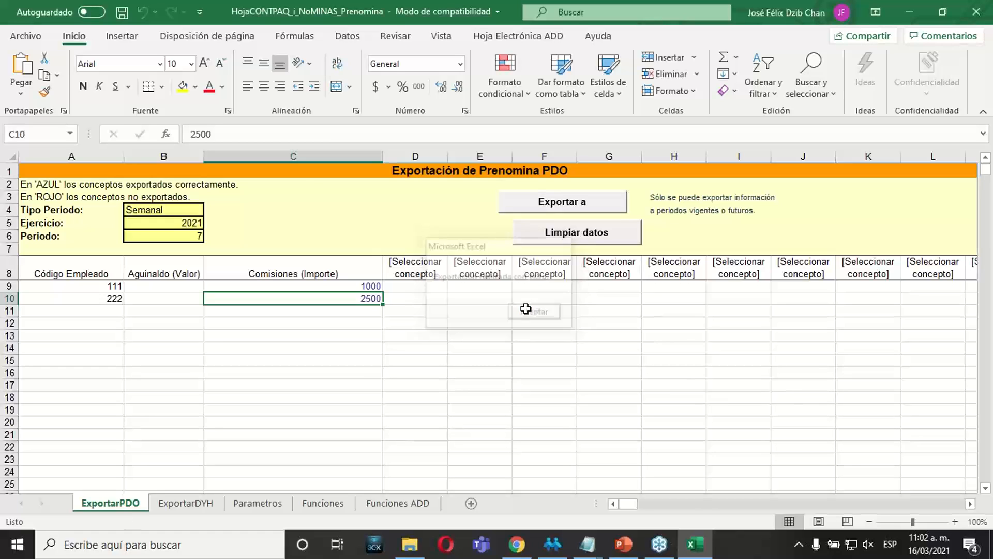
pyautogui.click(434, 394)
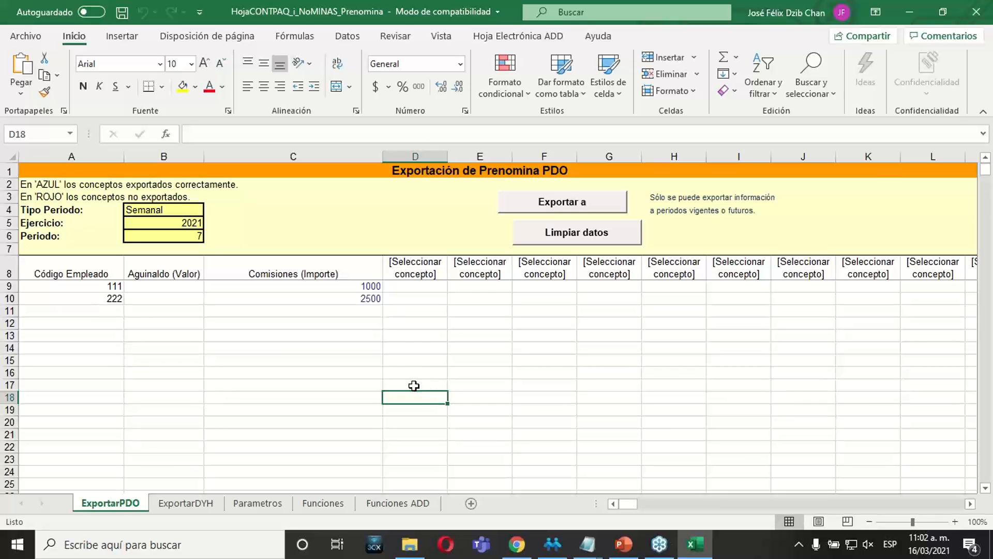
# Compare the AZUL and ROJO export legend in rows 2 and 3 with the text color of both employees' Comisiones amounts.
pyautogui.click(28, 184)
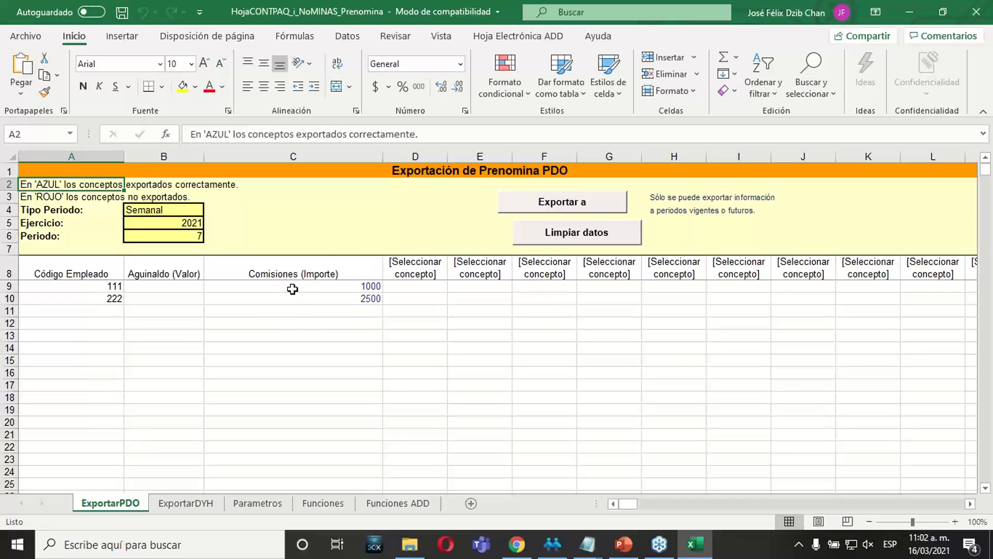
pyautogui.moveTo(291, 288); pyautogui.dragTo(275, 309)
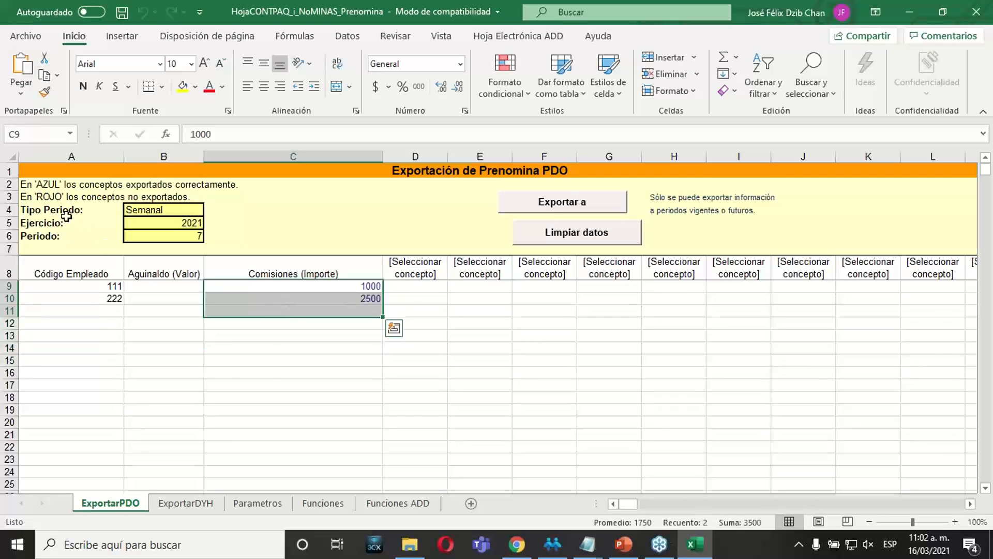
pyautogui.click(38, 182)
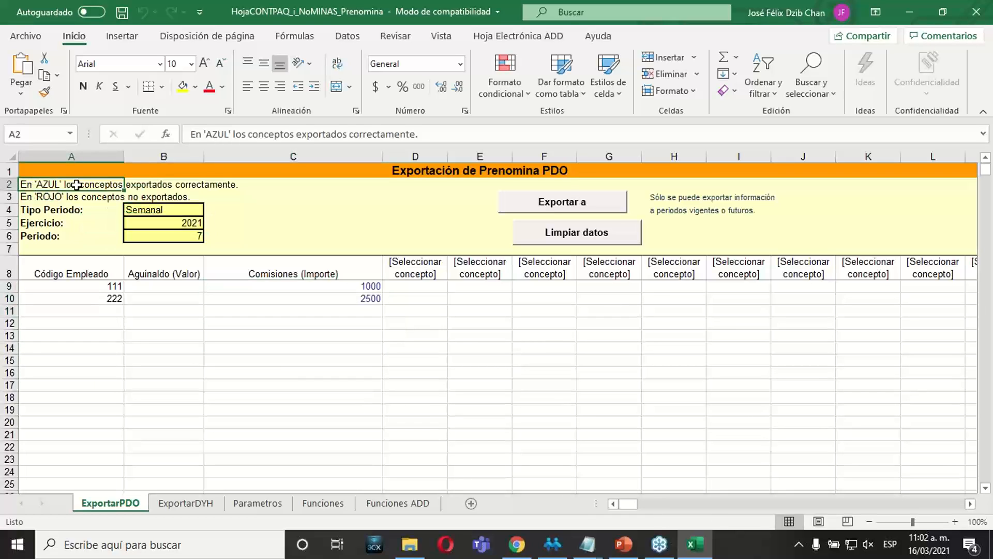
pyautogui.click(133, 185)
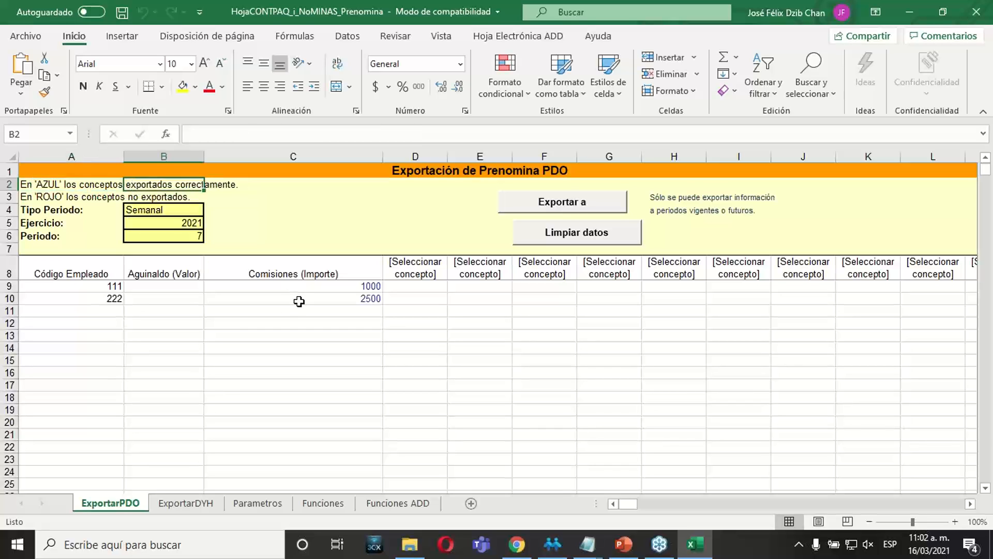
pyautogui.moveTo(297, 291); pyautogui.dragTo(296, 292)
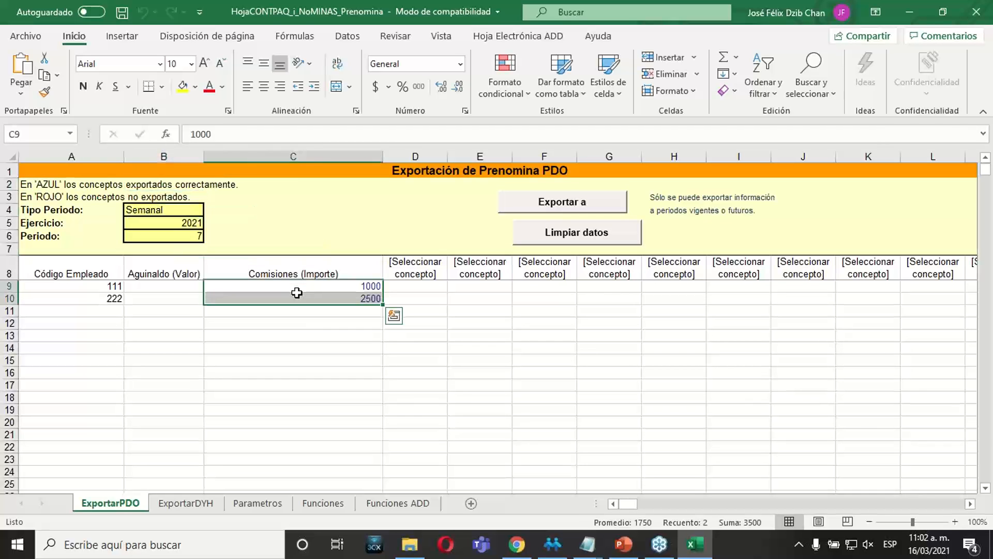
pyautogui.click(38, 195)
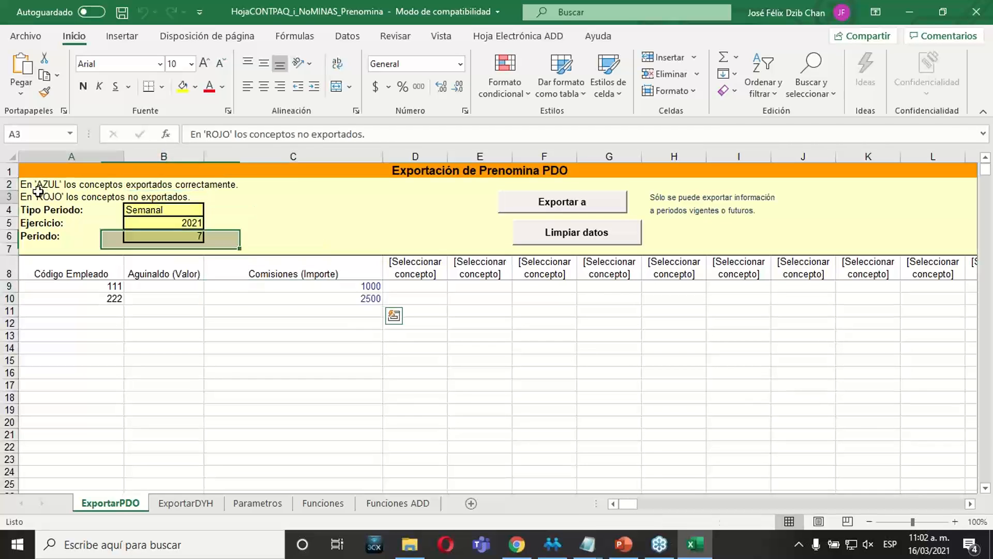
pyautogui.moveTo(257, 286); pyautogui.dragTo(261, 279)
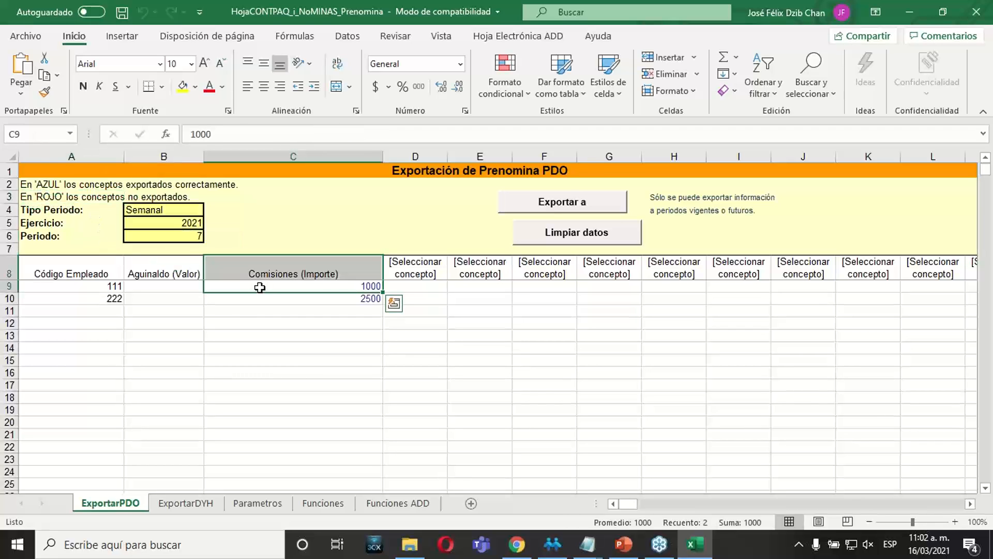
pyautogui.click(258, 302)
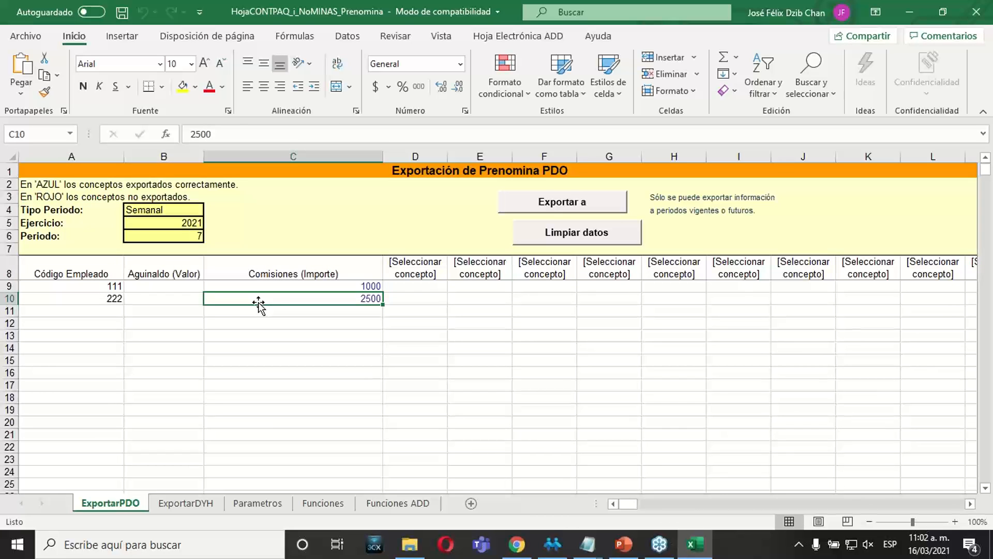
pyautogui.click(259, 321)
pyautogui.click(305, 289)
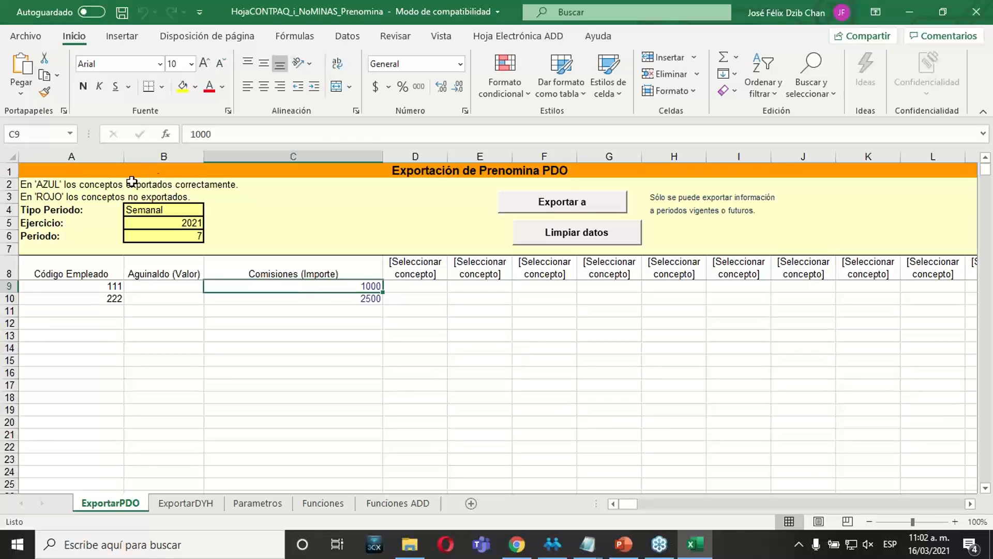
pyautogui.click(282, 391)
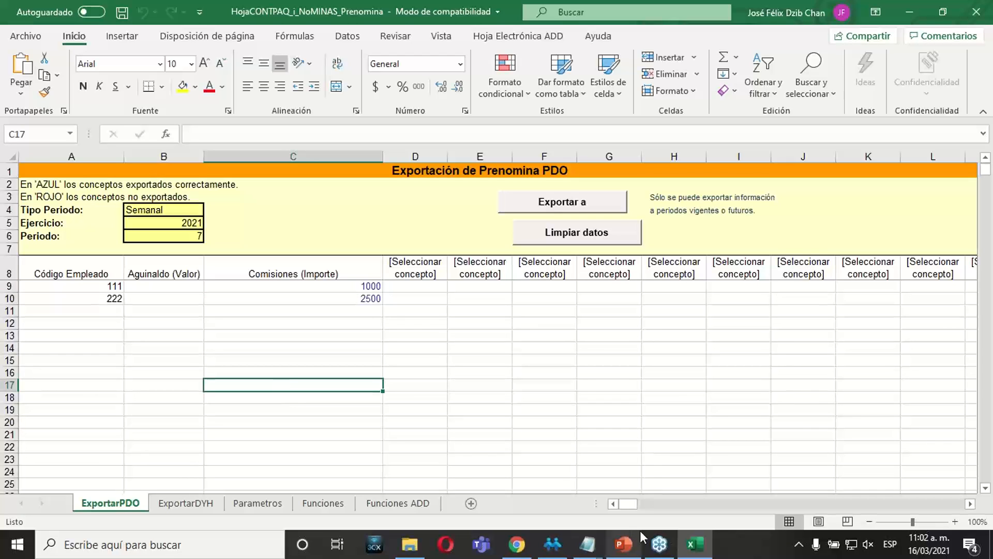
# Switch to CONTPAQi Nóminas and open employee 111's sobre-recibo to check the exported Comisiones movement.
pyautogui.click(552, 545)
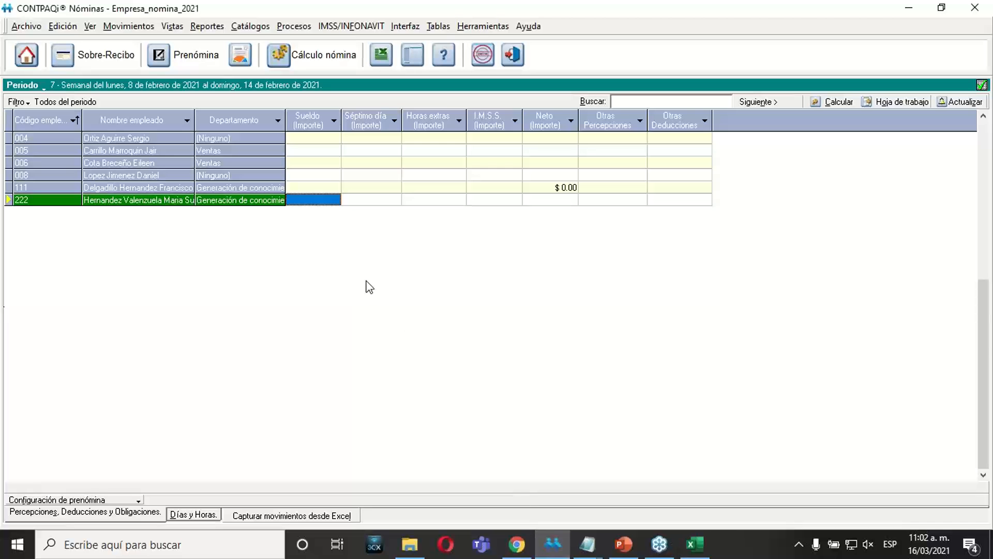
pyautogui.click(298, 189)
pyautogui.rightClick(298, 189)
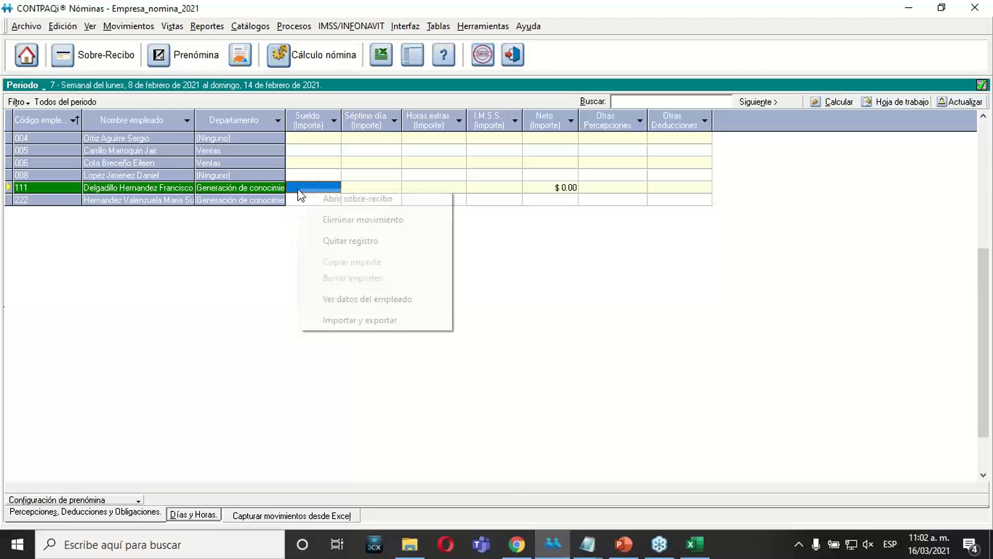
pyautogui.click(329, 199)
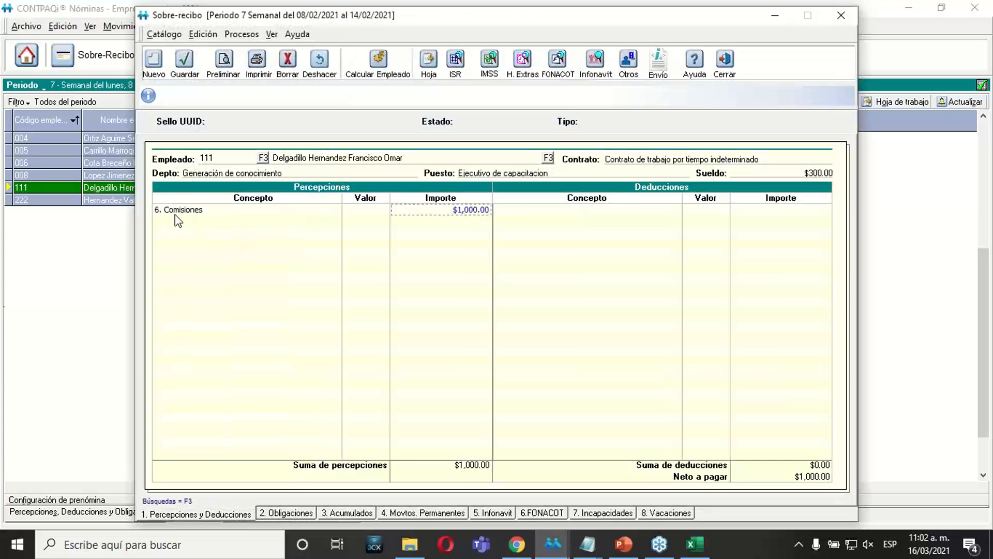
# Close employee 111's sobre-recibo, check the exported Comisiones movement in employee 222's sobre-recibo, and close it.
pyautogui.click(724, 63)
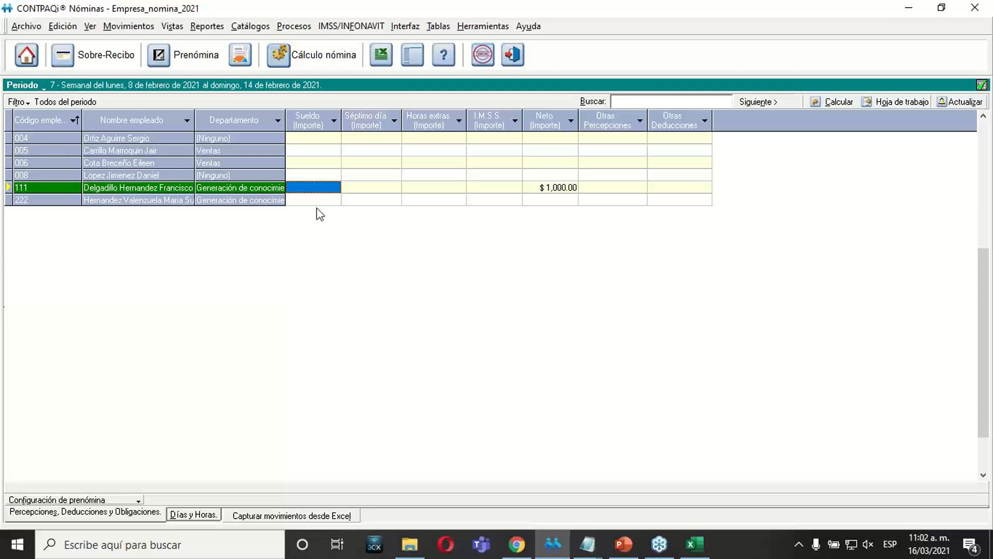
pyautogui.click(317, 200)
pyautogui.rightClick(318, 203)
pyautogui.click(341, 212)
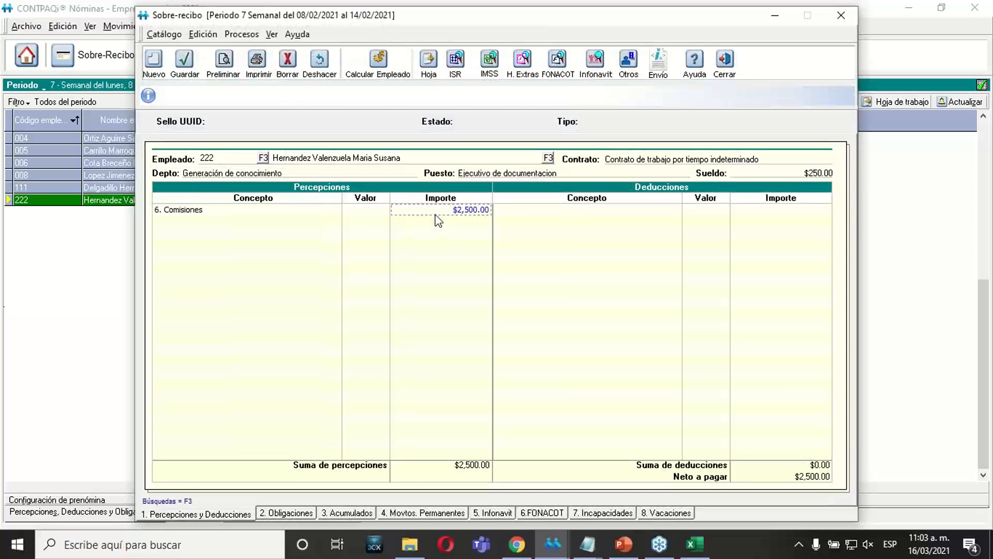
pyautogui.click(727, 59)
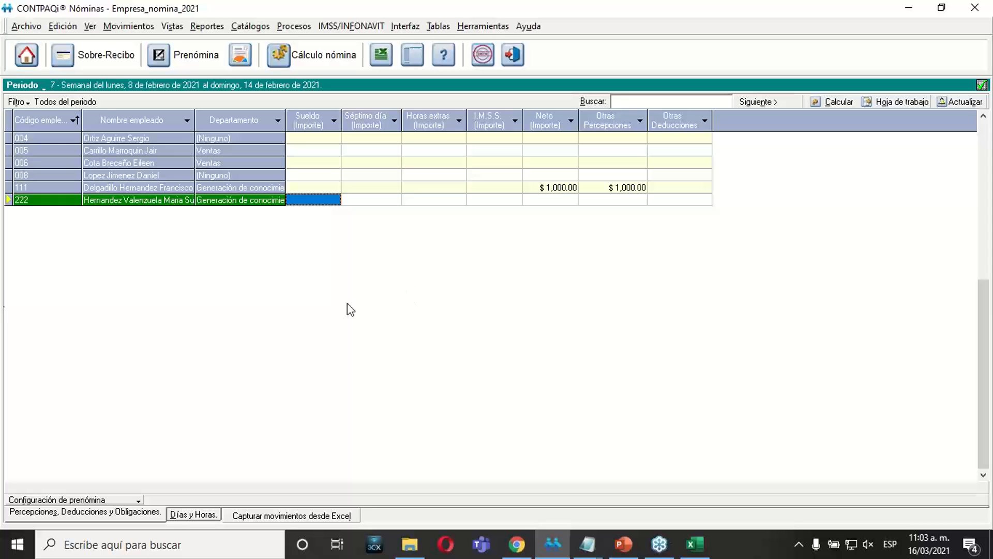
# Add the Comisiones perception with its Importe to the prenómina configuration, placed directly after Sueldo, and accept the change.
pyautogui.click(76, 500)
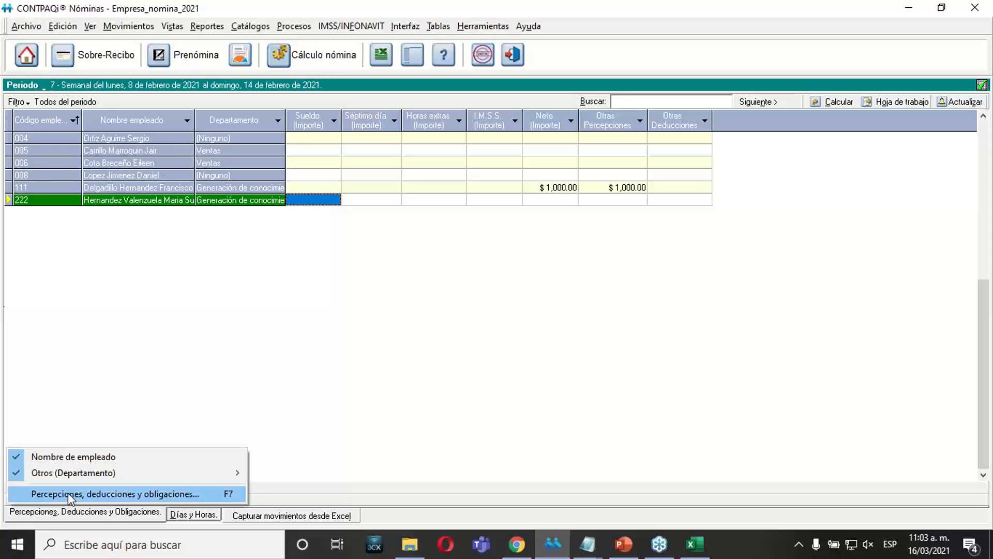
pyautogui.click(157, 494)
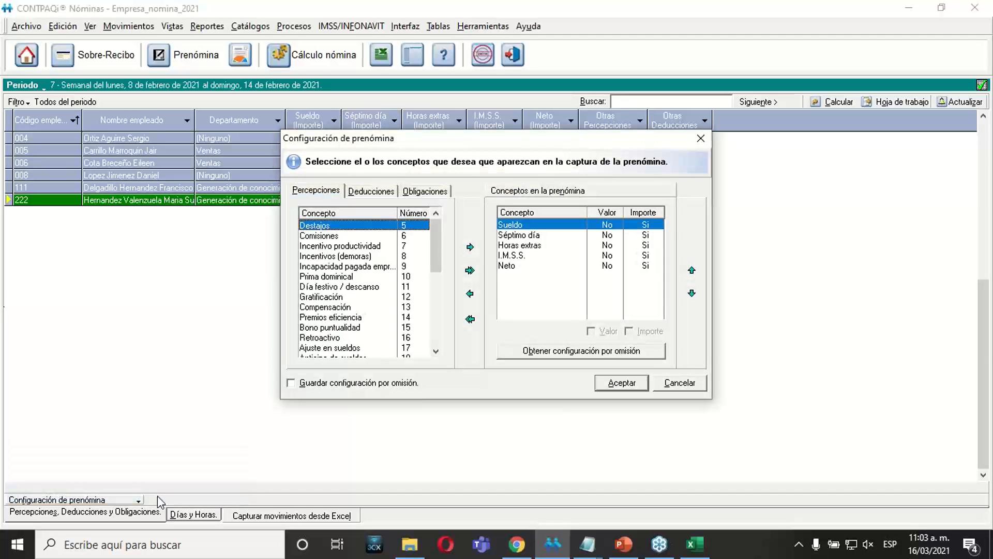
pyautogui.click(335, 237)
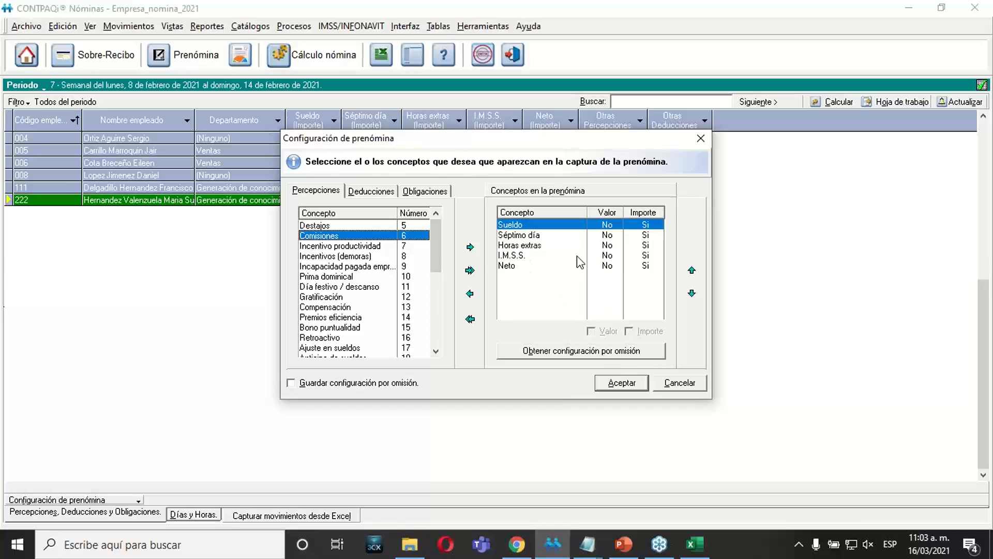
pyautogui.click(469, 248)
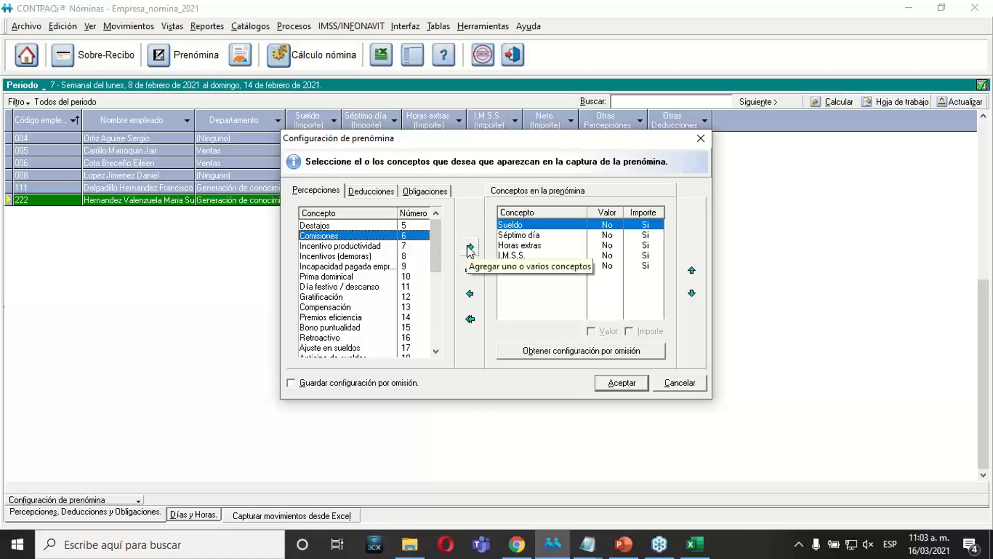
pyautogui.click(534, 280)
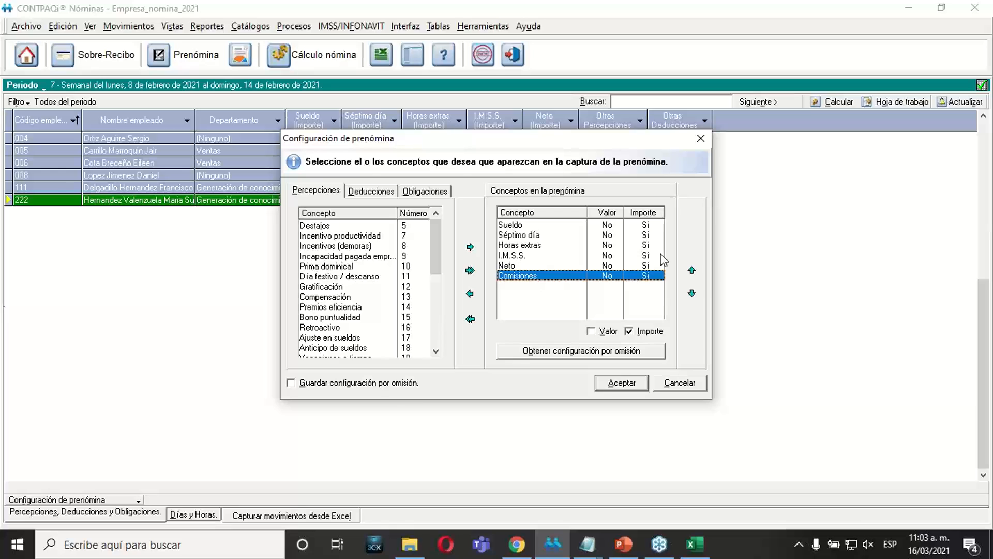
pyautogui.click(692, 271)
pyautogui.click(692, 271)
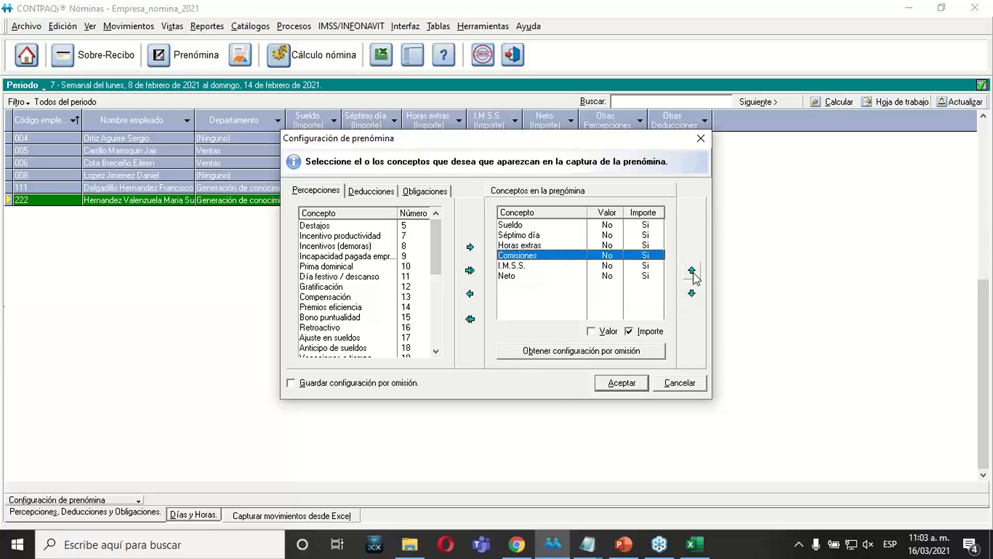
pyautogui.click(692, 271)
pyautogui.click(692, 271)
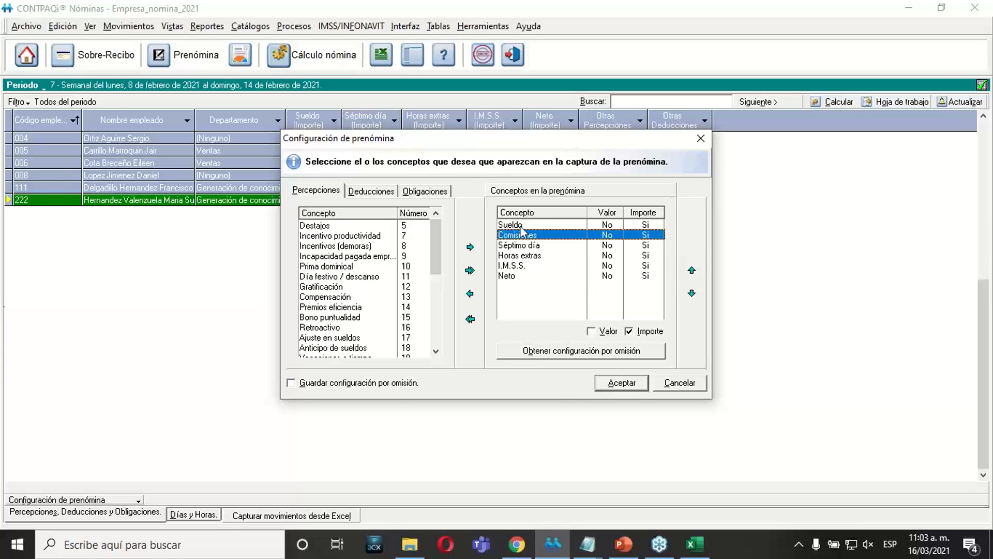
pyautogui.click(609, 384)
pyautogui.click(493, 321)
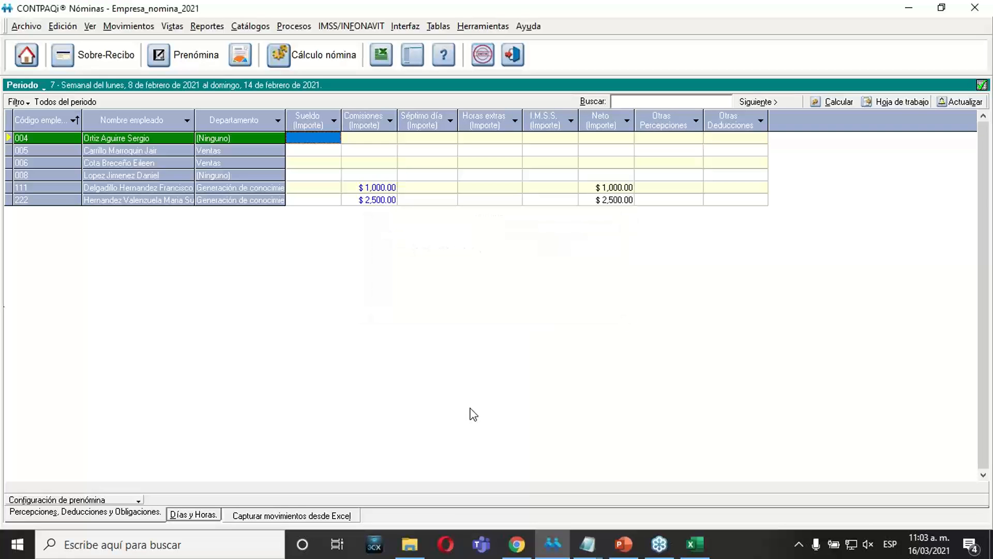
# Check the Comisiones (Importe) amounts of employees 111 and 222 in the prenómina grid.
pyautogui.click(372, 188)
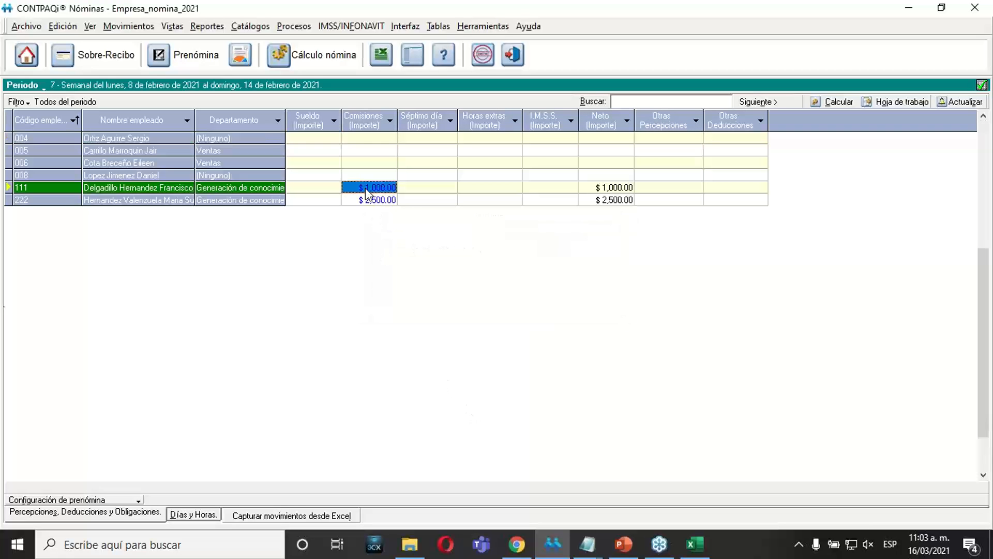
pyautogui.click(372, 201)
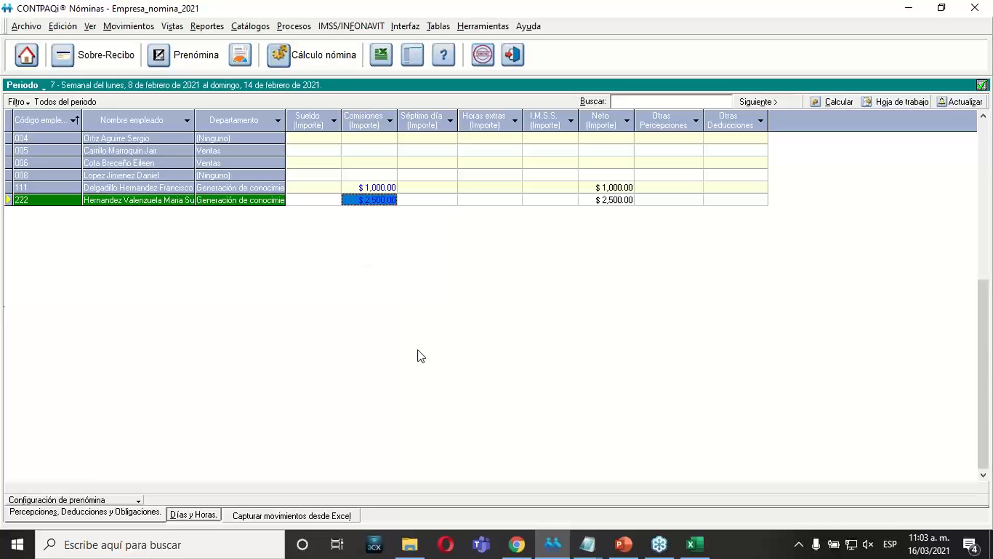
pyautogui.click(364, 189)
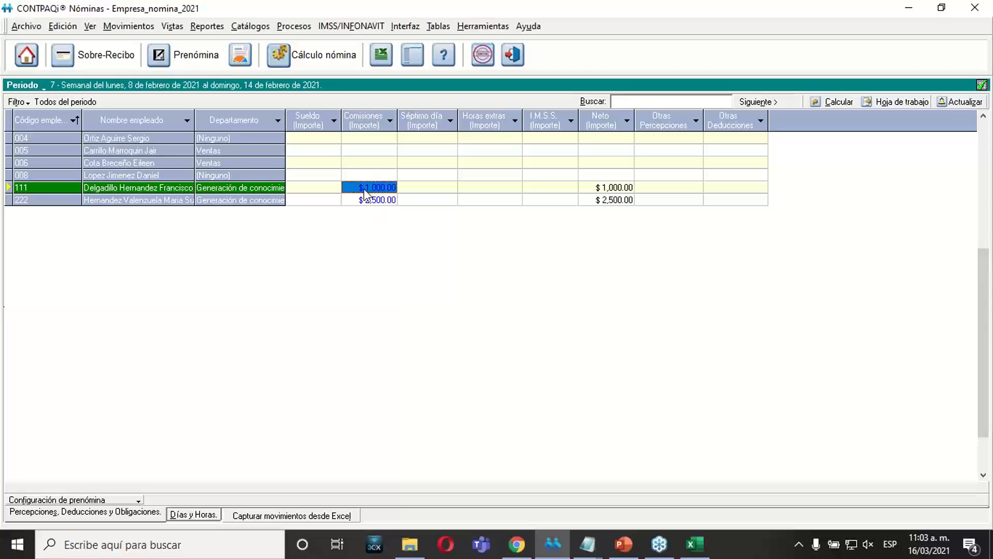
pyautogui.click(365, 199)
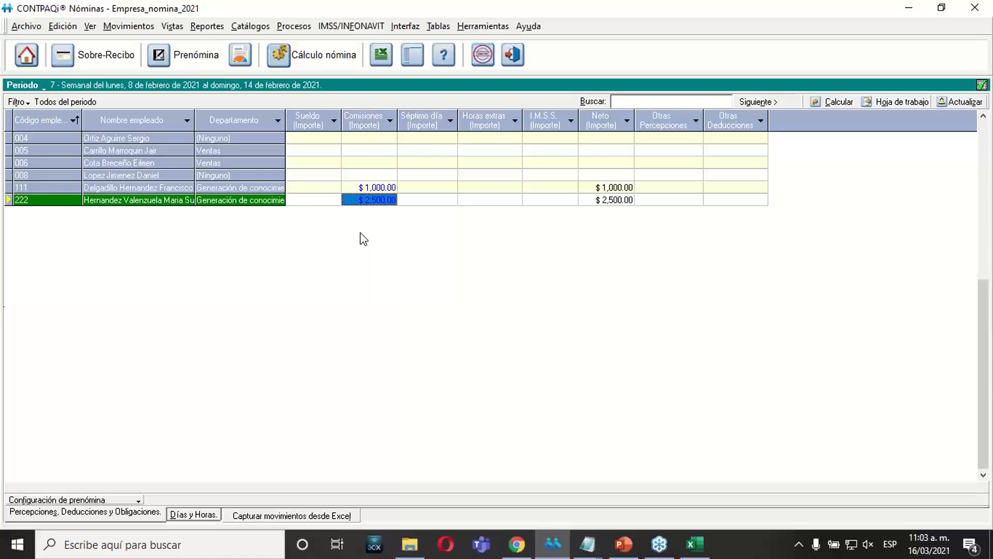
# Switch to Excel and open the ExportarDYH sheet of the prenómina workbook.
pyautogui.click(687, 544)
pyautogui.click(491, 358)
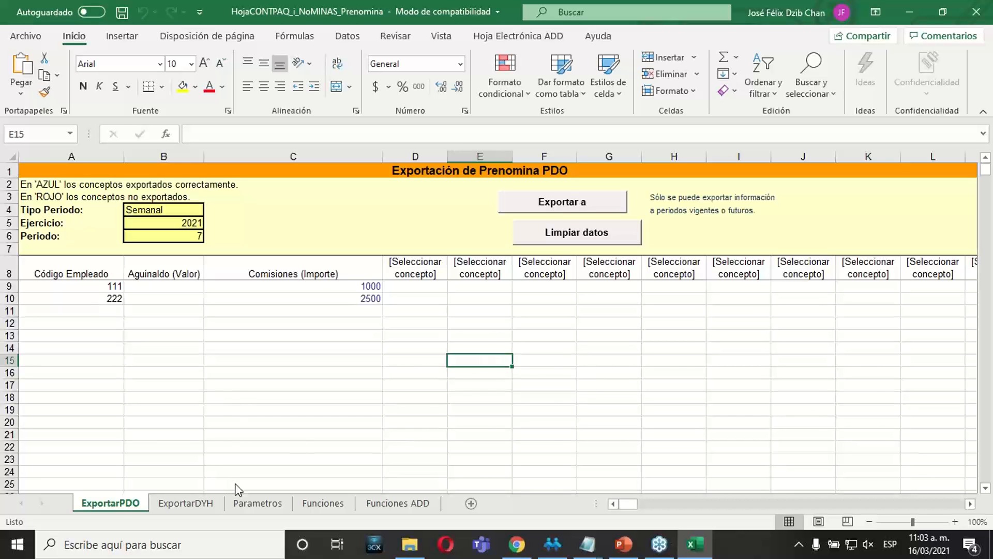
pyautogui.click(209, 504)
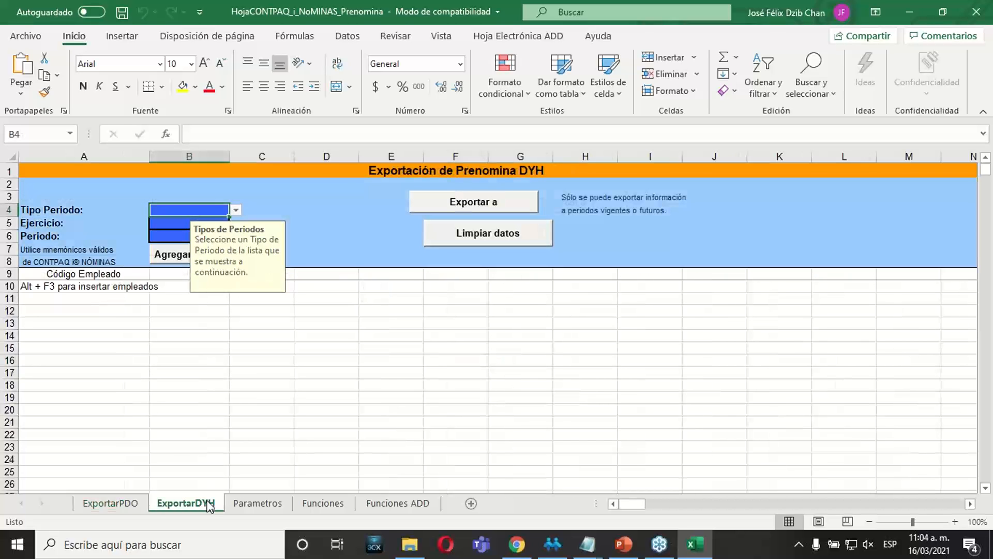
pyautogui.click(327, 345)
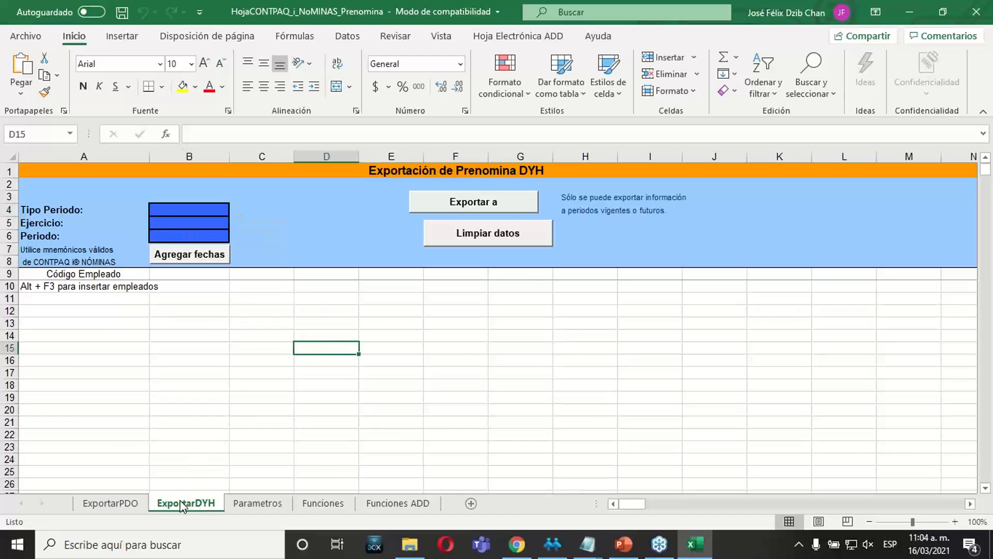
# Set the DYH export's Tipo Periodo to Semanal, Ejercicio to 2021 and Periodo to 7.
pyautogui.click(227, 361)
pyautogui.click(190, 208)
pyautogui.click(236, 209)
pyautogui.click(173, 242)
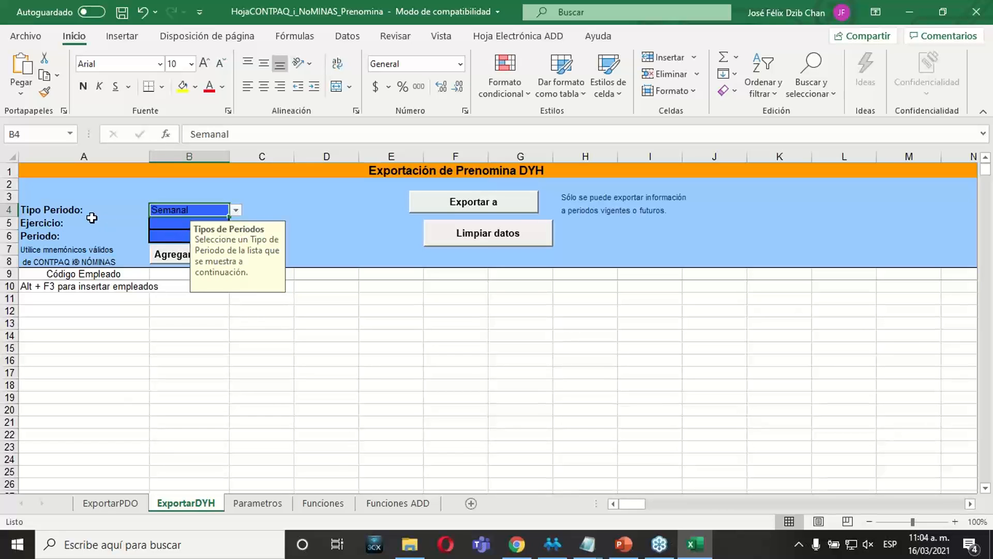
pyautogui.click(157, 223)
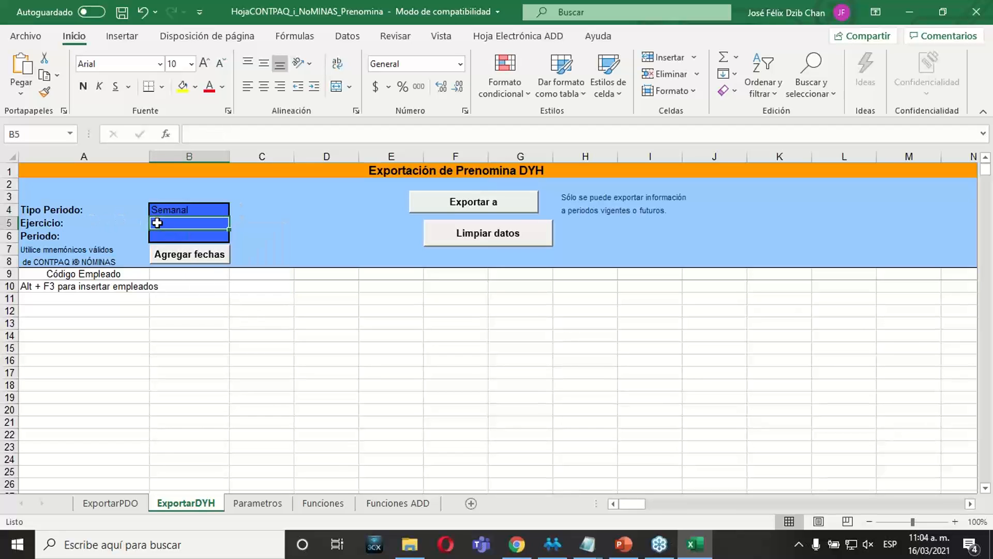
pyautogui.write('2021')
pyautogui.press('Return')
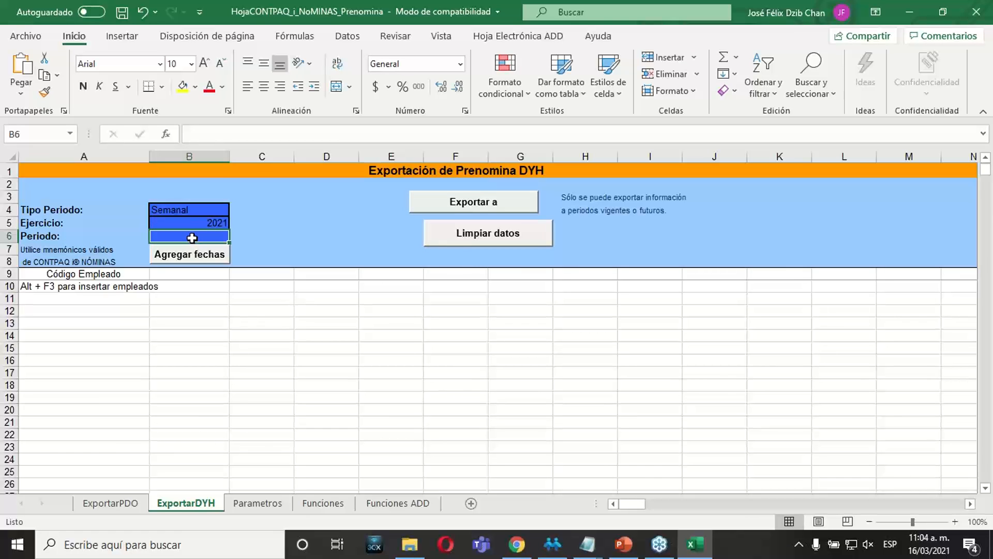
pyautogui.write('7')
pyautogui.press('Return')
# Review the note on exportable periods, the Periodo cell and the blank date headings in row 9.
pyautogui.click(572, 195)
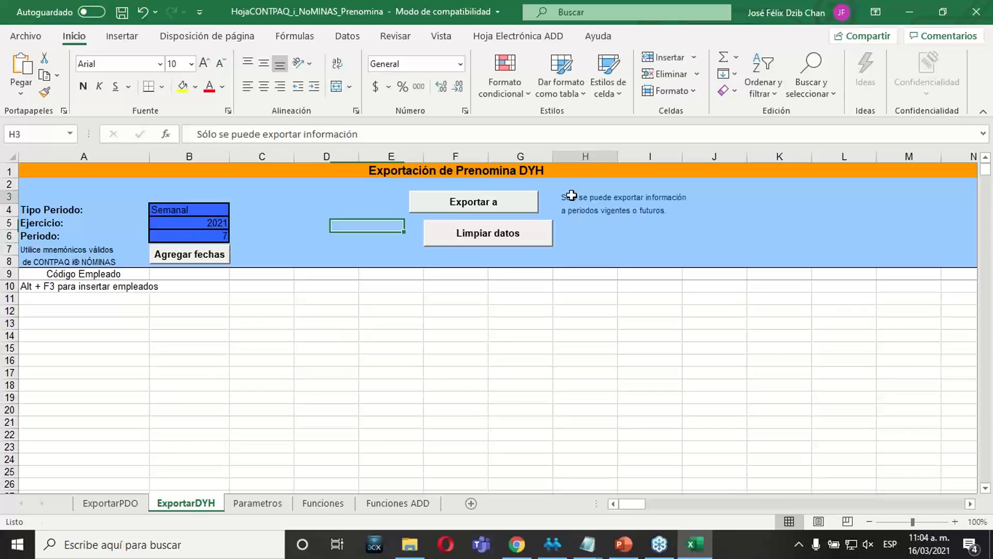
pyautogui.click(589, 216)
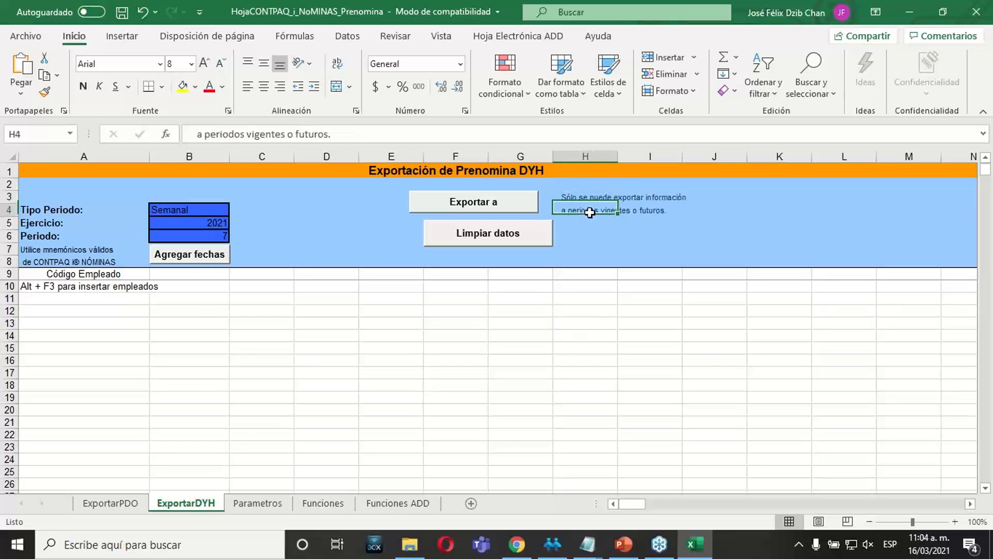
pyautogui.click(180, 236)
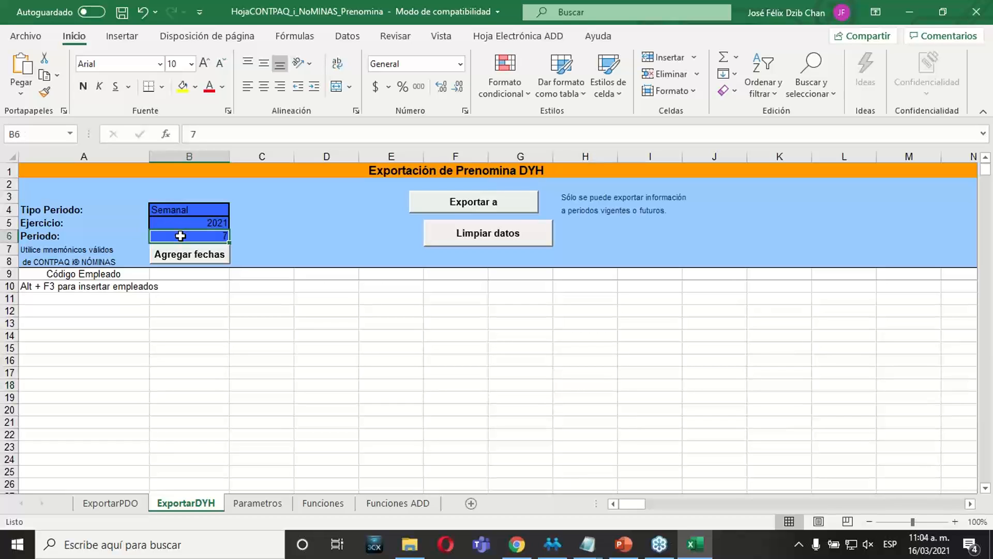
pyautogui.click(180, 328)
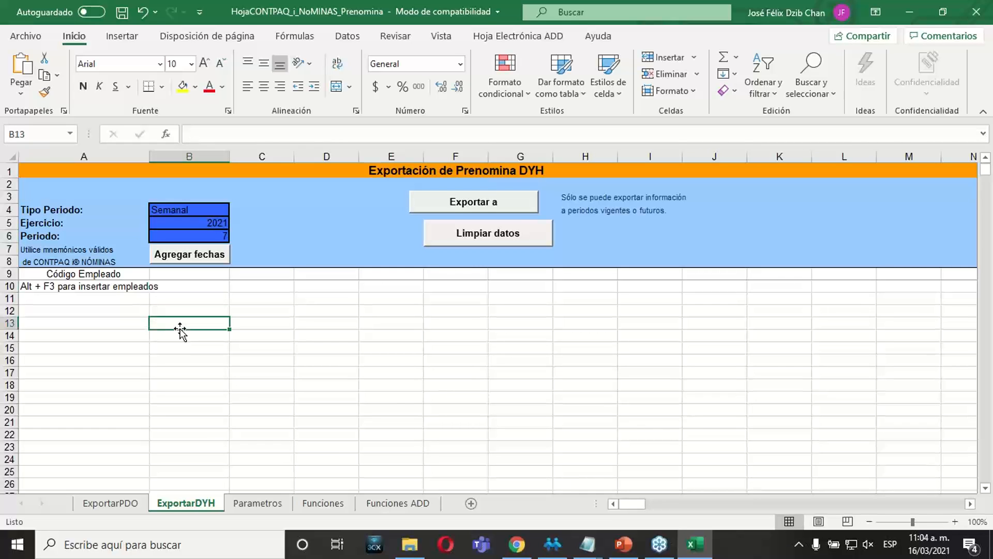
pyautogui.click(193, 275)
pyautogui.click(256, 275)
pyautogui.click(306, 276)
pyautogui.click(380, 283)
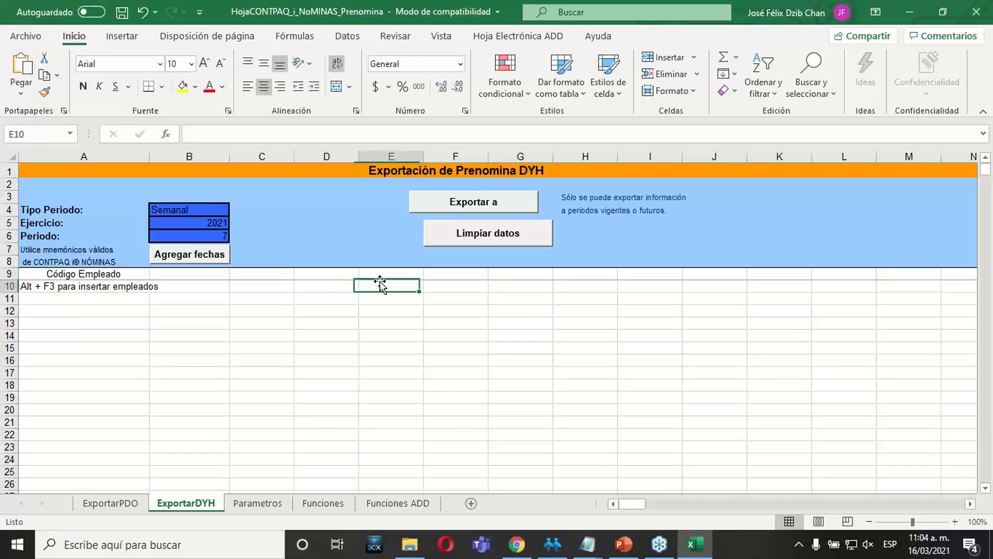
# Add the dates of period 7 as column headings in row 9 with Agregar fechas.
pyautogui.click(173, 231)
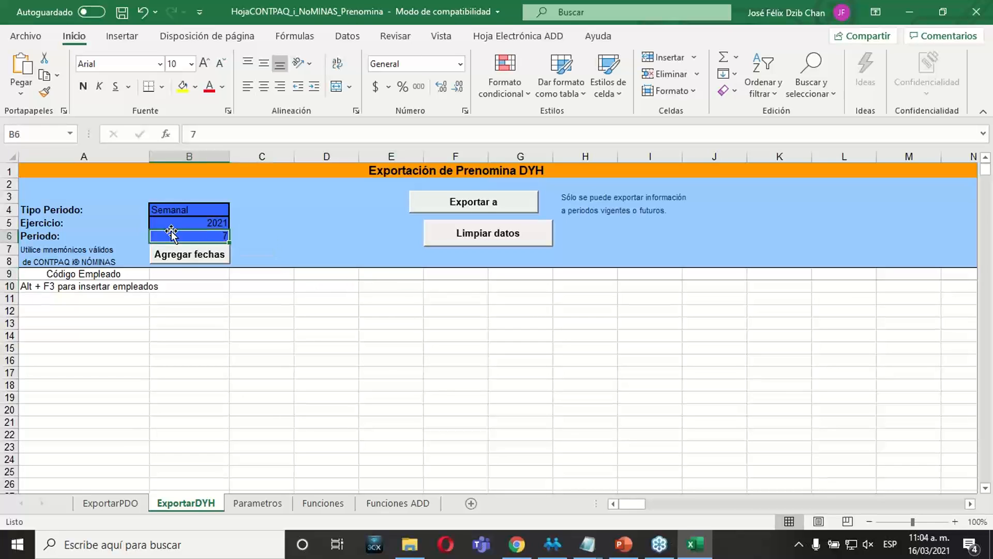
pyautogui.click(224, 321)
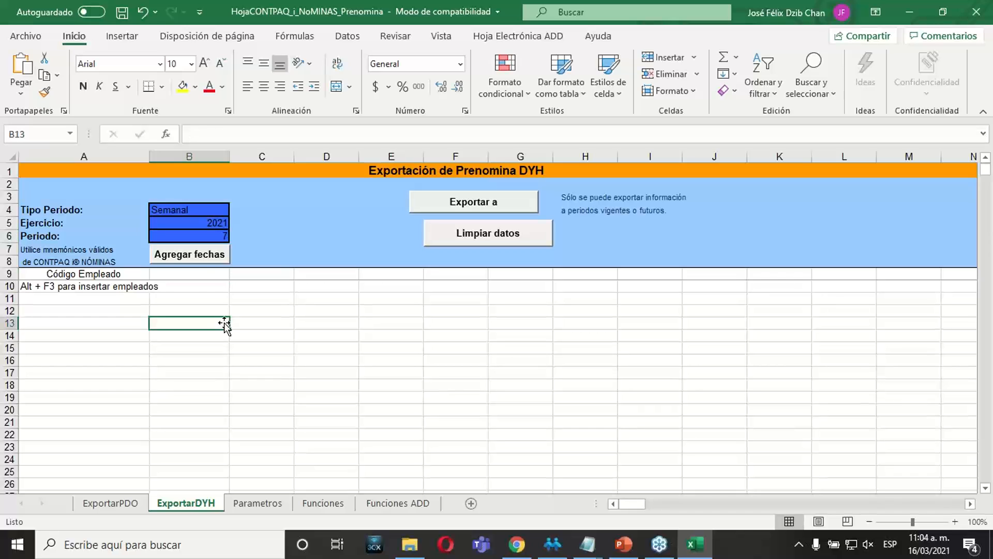
pyautogui.click(190, 258)
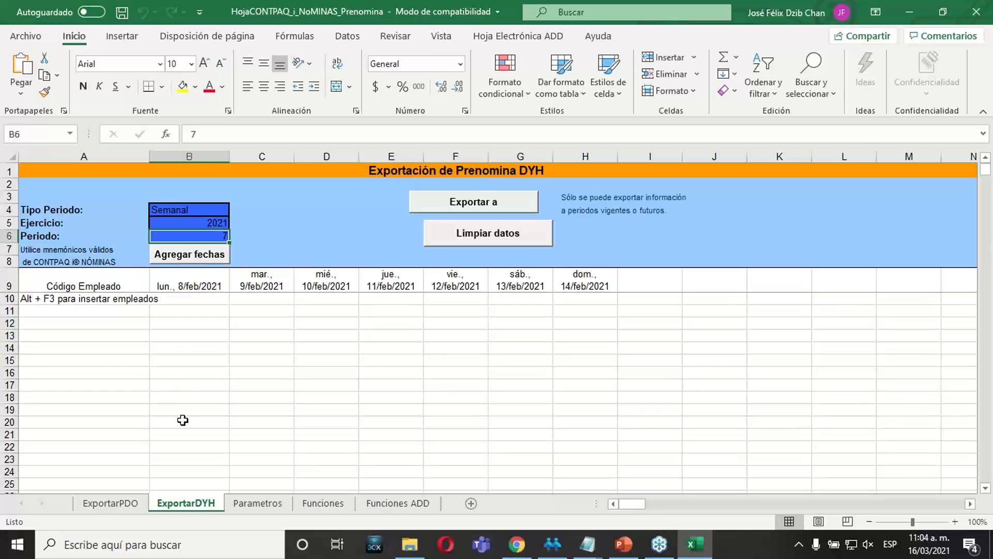
# Examine the date headings in row 9 for each day from Monday 8/feb/2021 to Sunday 14/feb/2021.
pyautogui.click(167, 273)
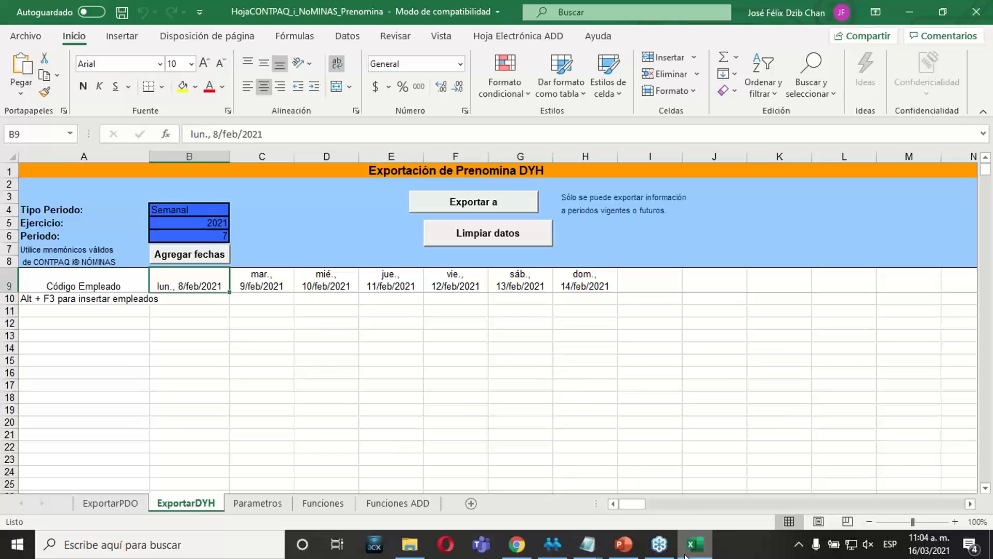
pyautogui.moveTo(685, 553)
pyautogui.press('Right')
pyautogui.press('Right')
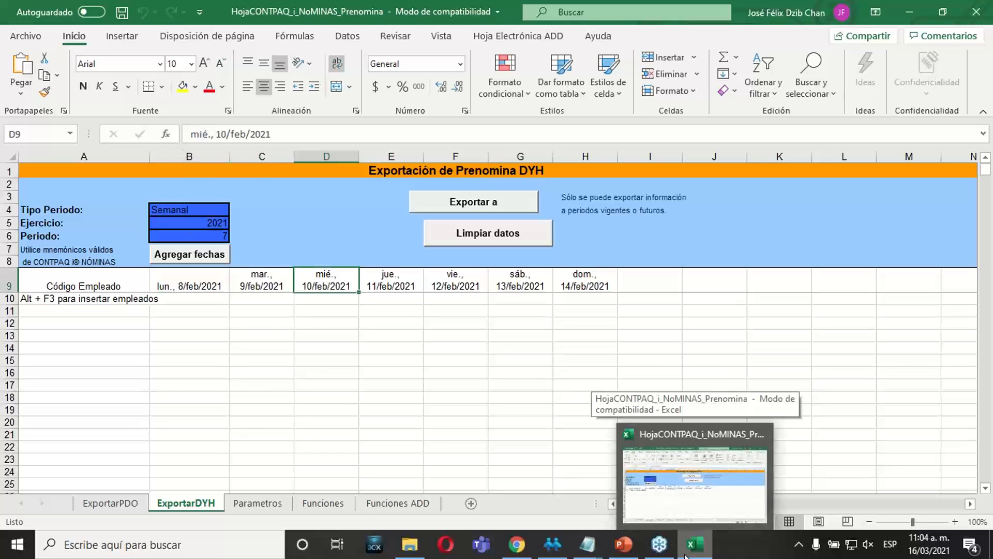
pyautogui.press('Left')
pyautogui.press('Left')
pyautogui.press('Left')
pyautogui.press('Right')
pyautogui.press('Right')
pyautogui.press('Right')
pyautogui.press('Left')
pyautogui.press('Left')
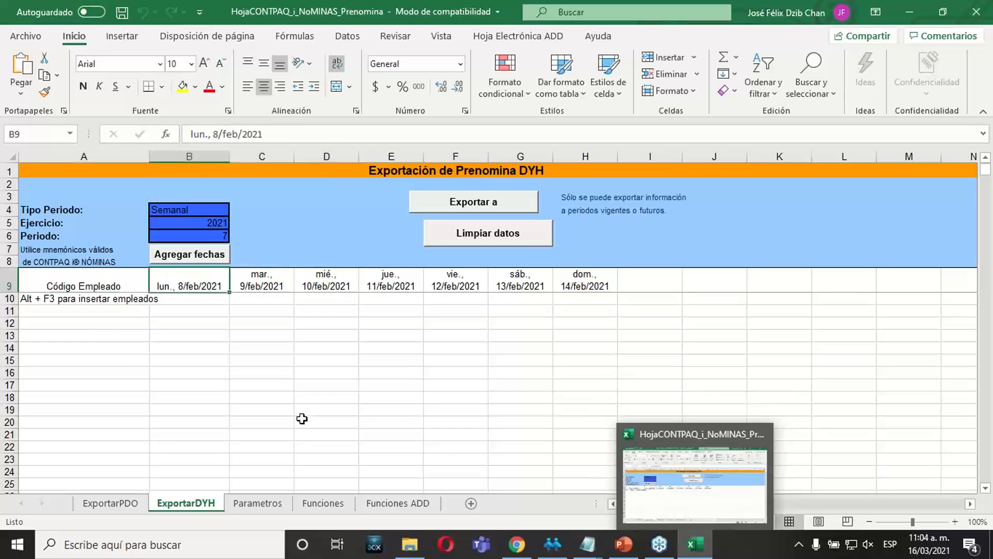
pyautogui.press('Right')
pyautogui.press('Right')
pyautogui.press('Right')
pyautogui.press('Right')
pyautogui.press('Right')
pyautogui.press('Right')
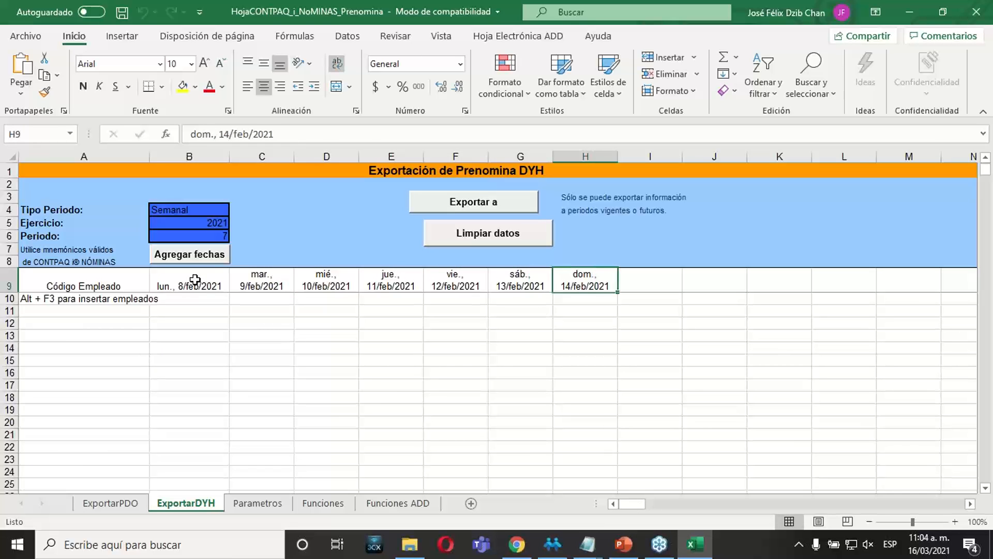
pyautogui.press('Left')
pyautogui.press('Left')
pyautogui.press('Left')
pyautogui.press('Left')
pyautogui.press('Left')
pyautogui.press('Left')
pyautogui.press('Left')
pyautogui.press('Right')
pyautogui.press('Right')
pyautogui.press('Right')
pyautogui.press('Right')
pyautogui.press('Right')
pyautogui.press('Right')
pyautogui.press('Right')
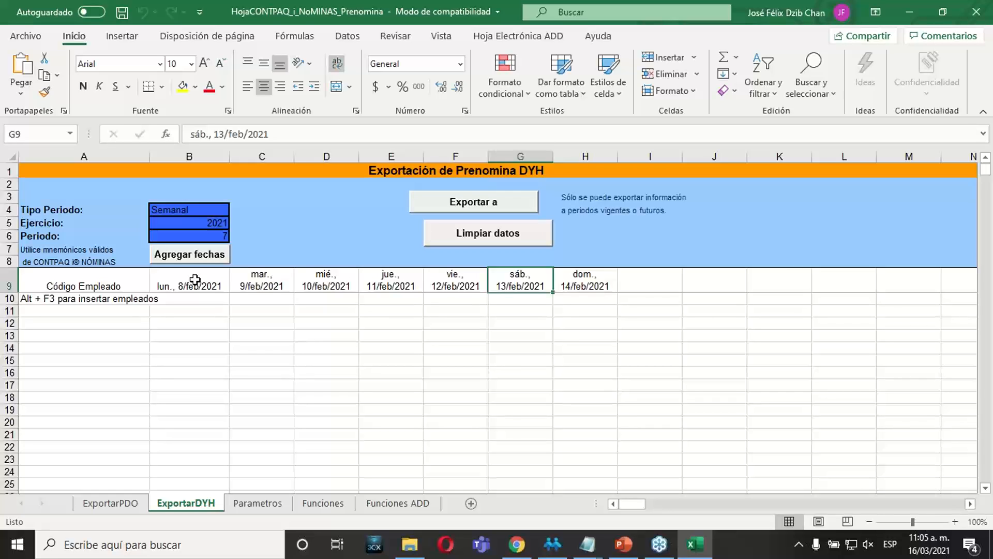
# Replace the employee insertion hint in A10 with employee code 111 and enter code 222 in A11.
pyautogui.click(84, 299)
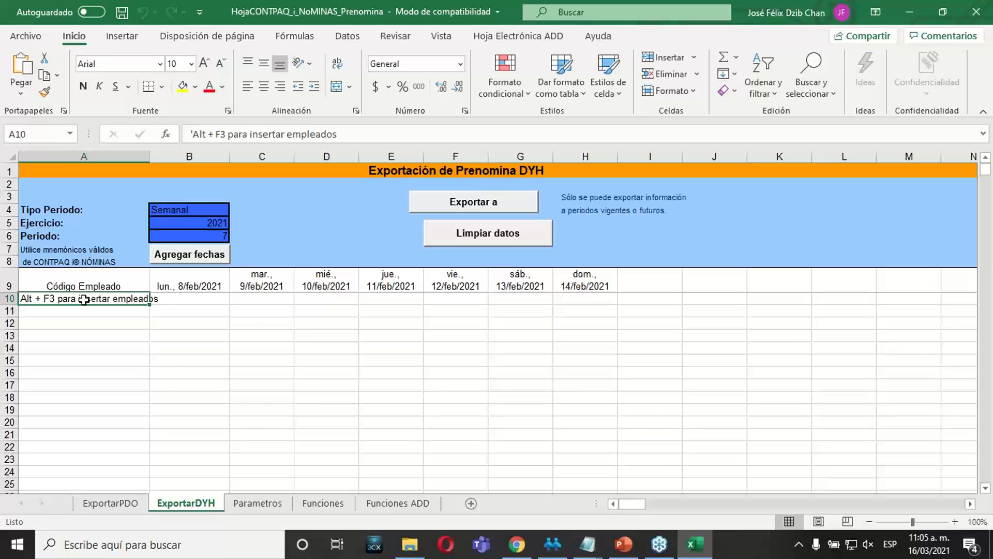
pyautogui.press('Delete')
pyautogui.write('111')
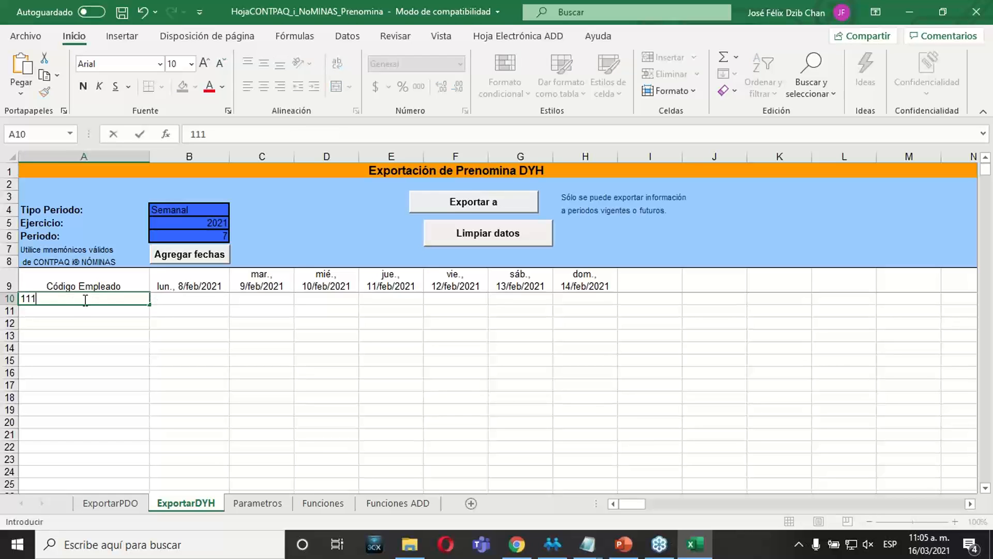
pyautogui.press('Return')
pyautogui.write('222')
pyautogui.press('Return')
# Select the Wednesday 10/feb/2021 cell in the row of employee 111.
pyautogui.press('Up')
pyautogui.press('Up')
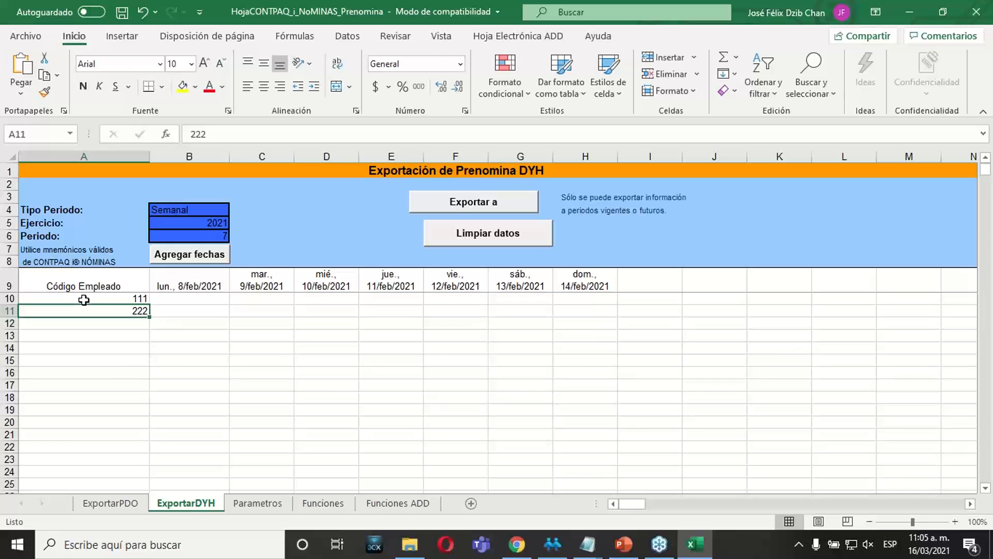
pyautogui.press('Right')
pyautogui.press('Right')
pyautogui.press('Right')
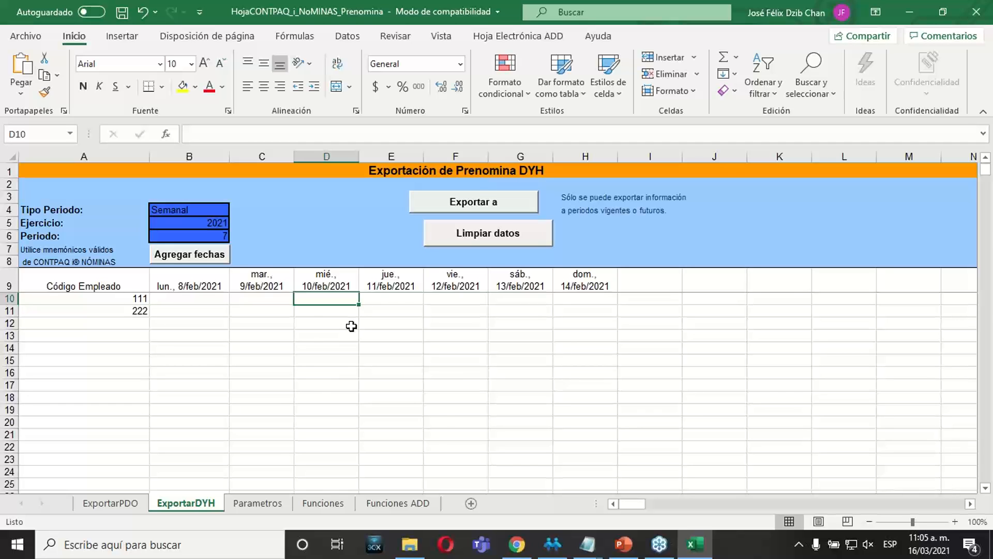
pyautogui.click(329, 313)
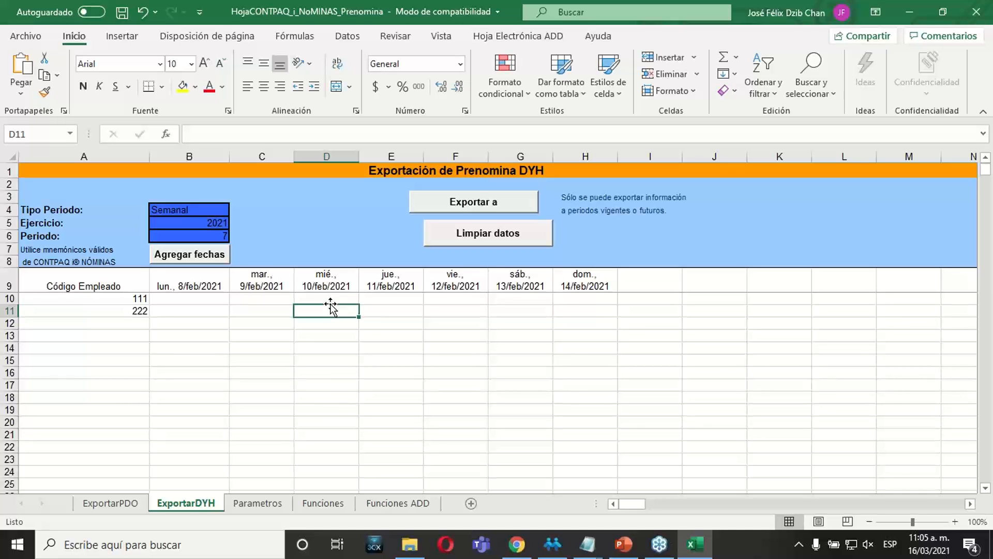
pyautogui.click(332, 296)
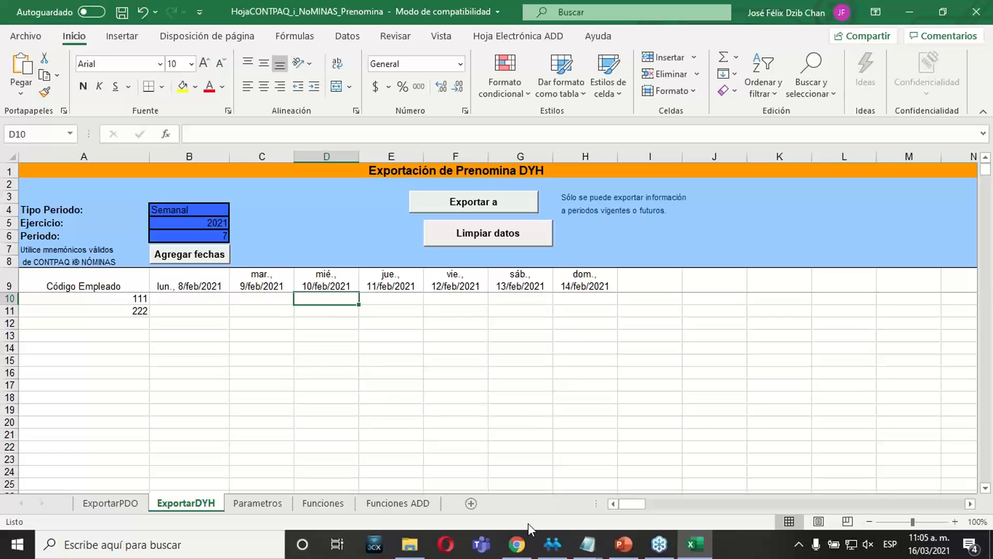
# Switch to CONTPAQi Nóminas and look up the Clave of Faltas injustificadas in the catalogue of incidence types.
pyautogui.click(553, 548)
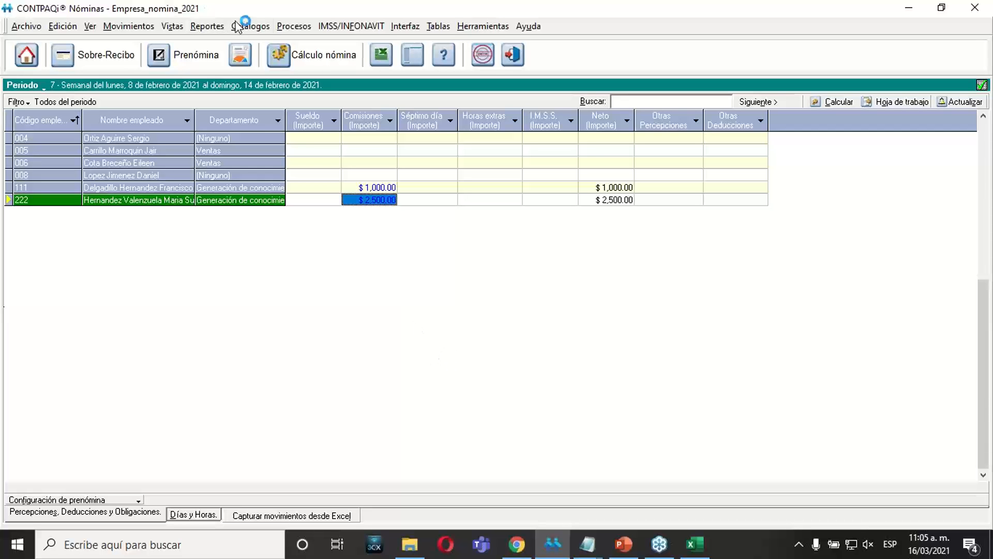
pyautogui.click(247, 27)
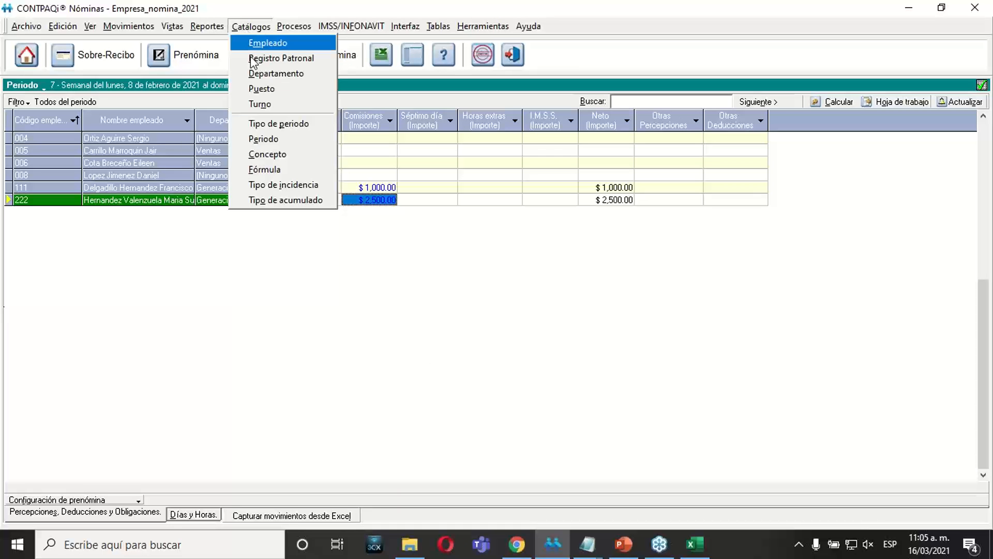
pyautogui.click(286, 184)
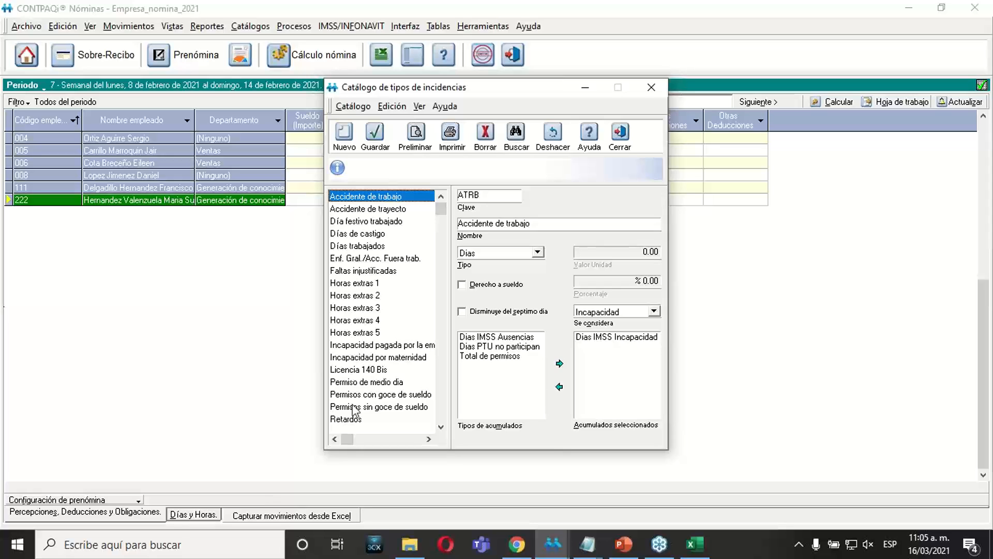
pyautogui.click(365, 272)
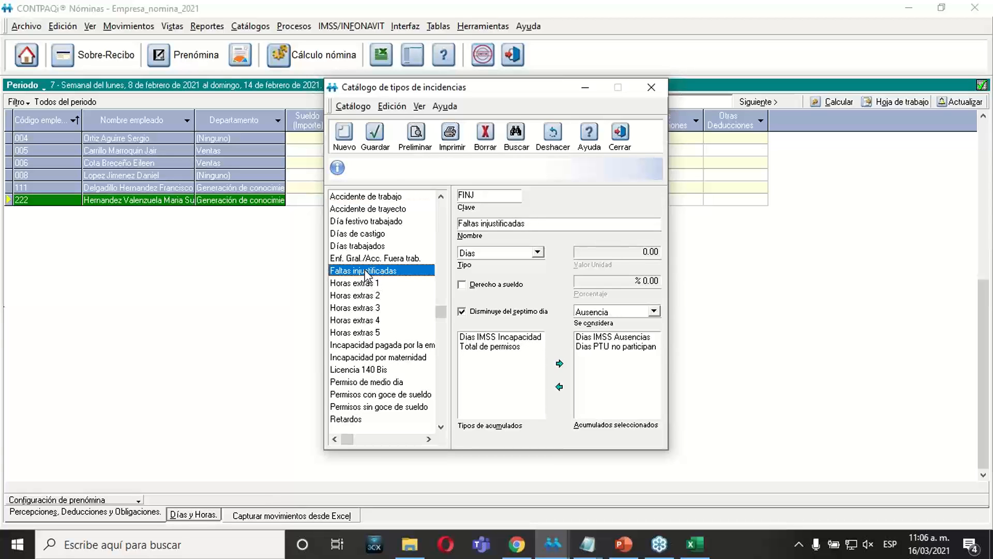
pyautogui.click(478, 197)
pyautogui.press('Left')
pyautogui.press('Left')
pyautogui.press('Left')
pyautogui.press('Left')
pyautogui.press('Right')
pyautogui.press('Right')
pyautogui.press('Right')
pyautogui.press('Right')
pyautogui.press('Left')
pyautogui.press('Left')
pyautogui.press('Left')
pyautogui.press('Left')
pyautogui.press('Right')
pyautogui.press('Right')
pyautogui.press('Right')
pyautogui.press('Right')
# Switch to Excel and enter 1FINJ for employee 111 on Wednesday 10/feb/2021.
pyautogui.click(694, 544)
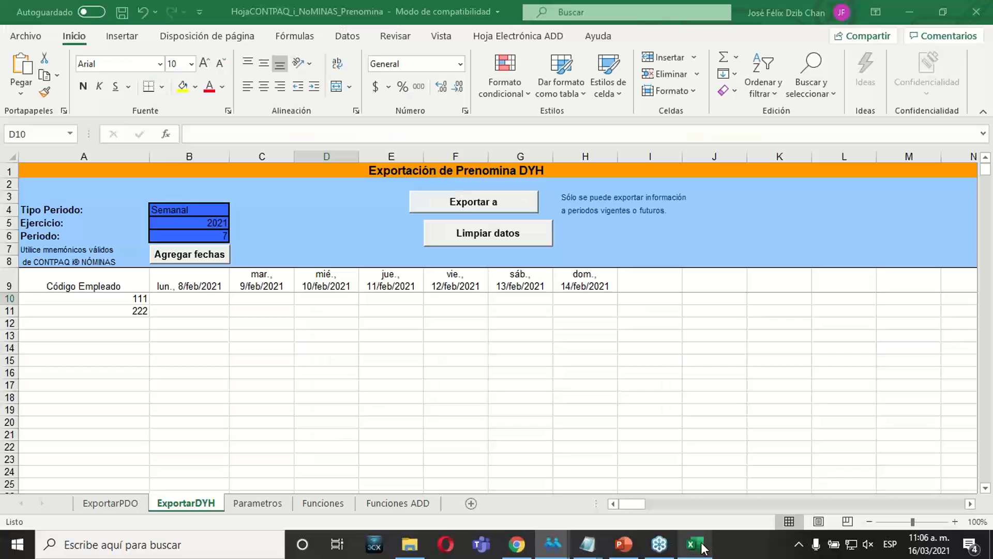
pyautogui.write('1')
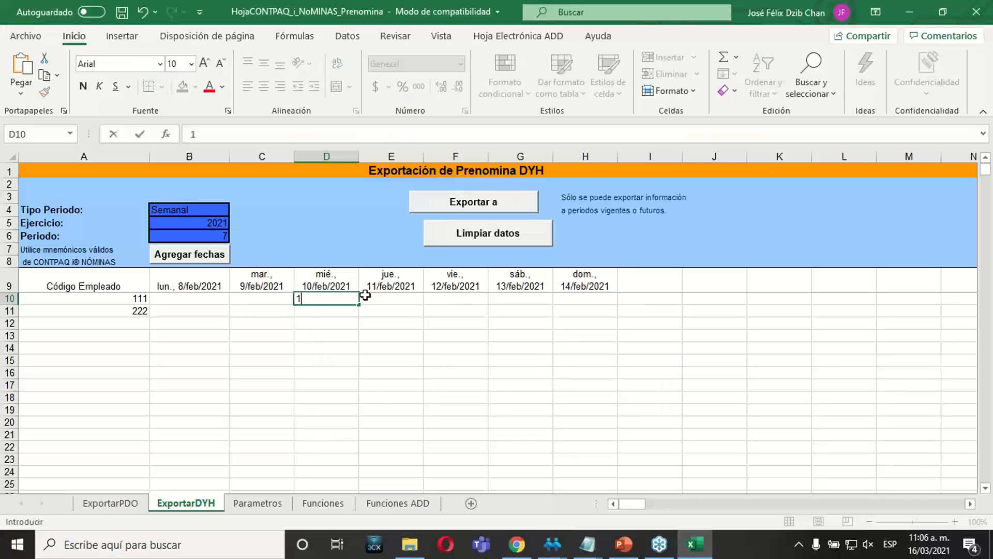
pyautogui.write('f')
pyautogui.press('BackSpace')
pyautogui.write('FINJ')
pyautogui.press('Return')
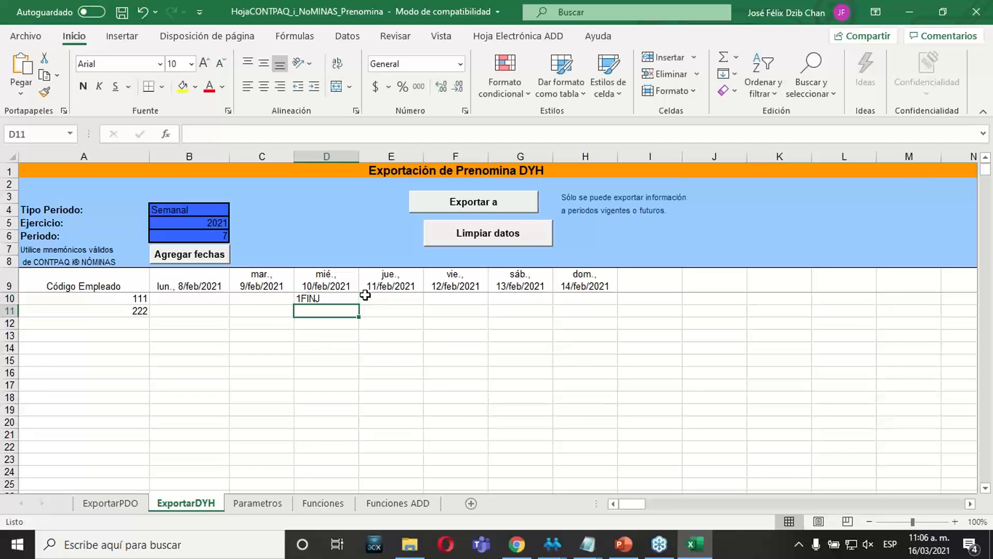
# Select the Thursday 11/feb/2021 cell of employee 222, and look up the Clave of Horas extras 2 in CONTPAQi Nóminas.
pyautogui.press('Left')
pyautogui.press('Left')
pyautogui.press('Left')
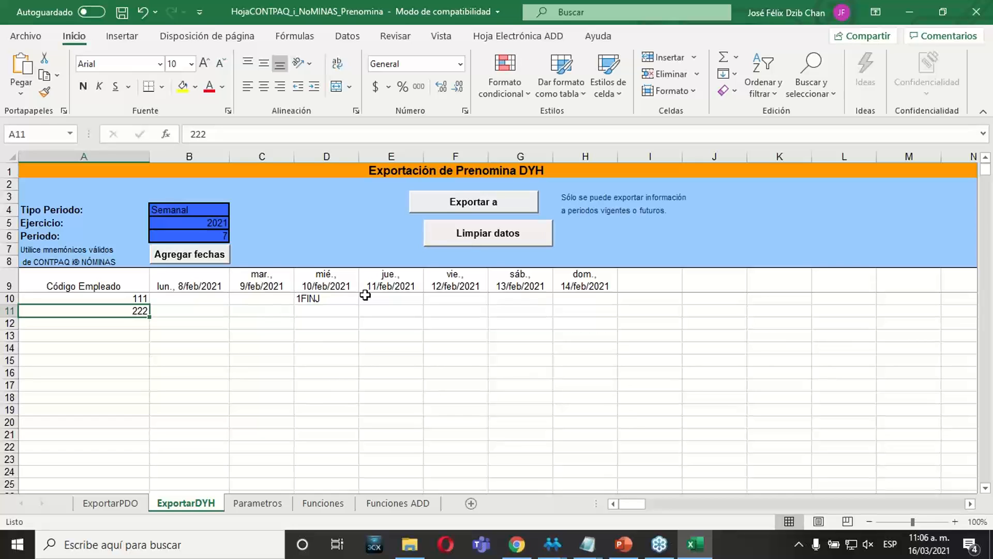
pyautogui.press('Right')
pyautogui.press('Right')
pyautogui.press('Right')
pyautogui.press('Right')
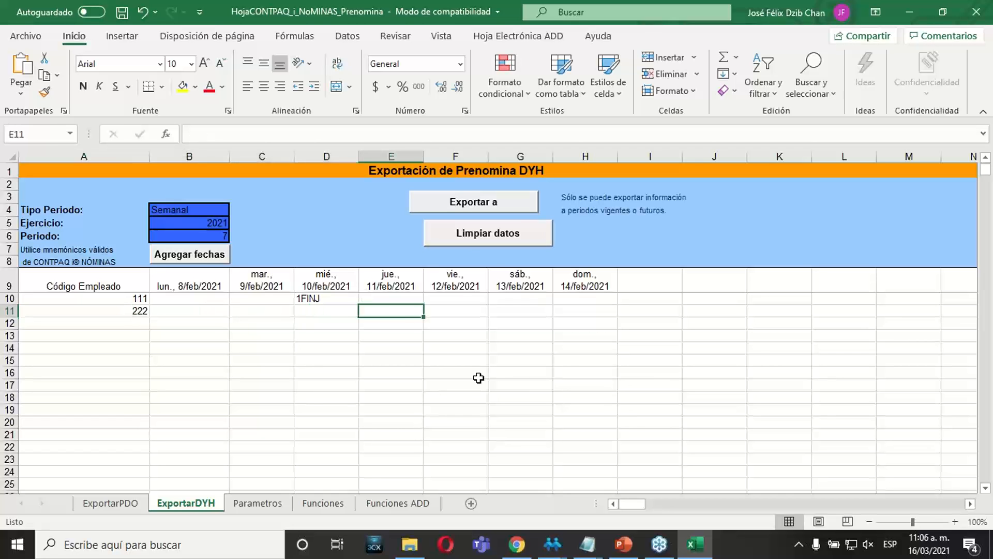
pyautogui.click(696, 546)
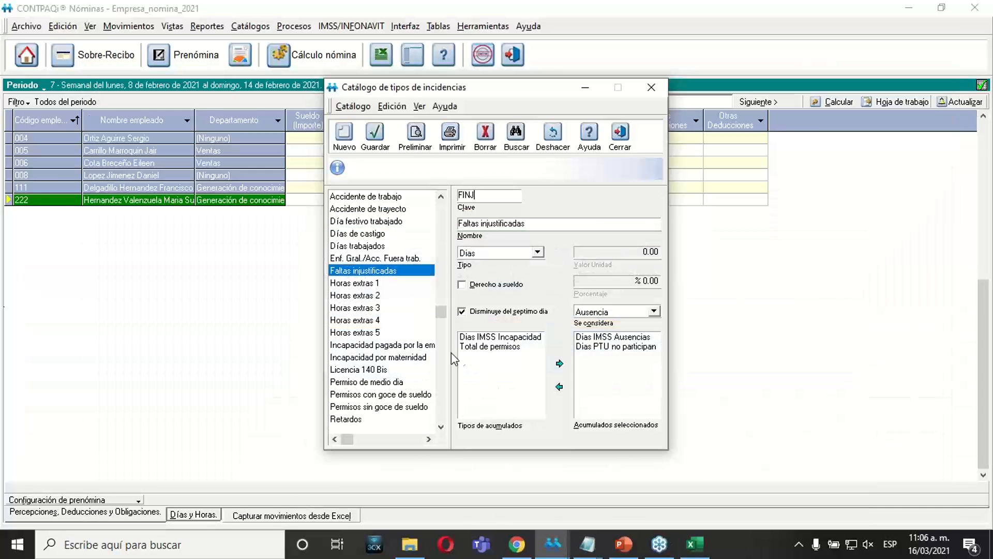
pyautogui.click(365, 295)
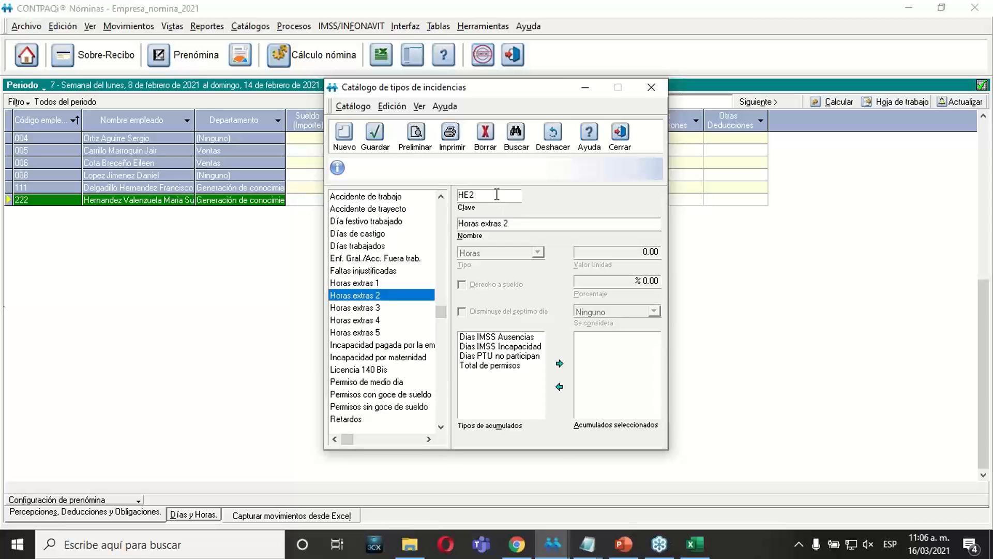
# Switch to Excel and enter 2HE2 for employee 222 on Thursday 11/feb/2021.
pyautogui.click(692, 545)
pyautogui.write('2')
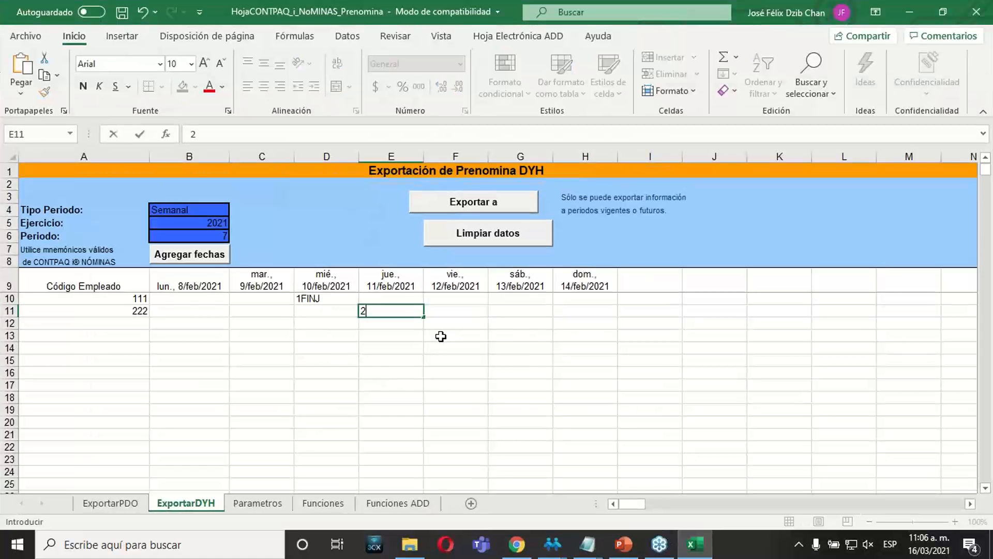
pyautogui.write('HE2')
pyautogui.press('Return')
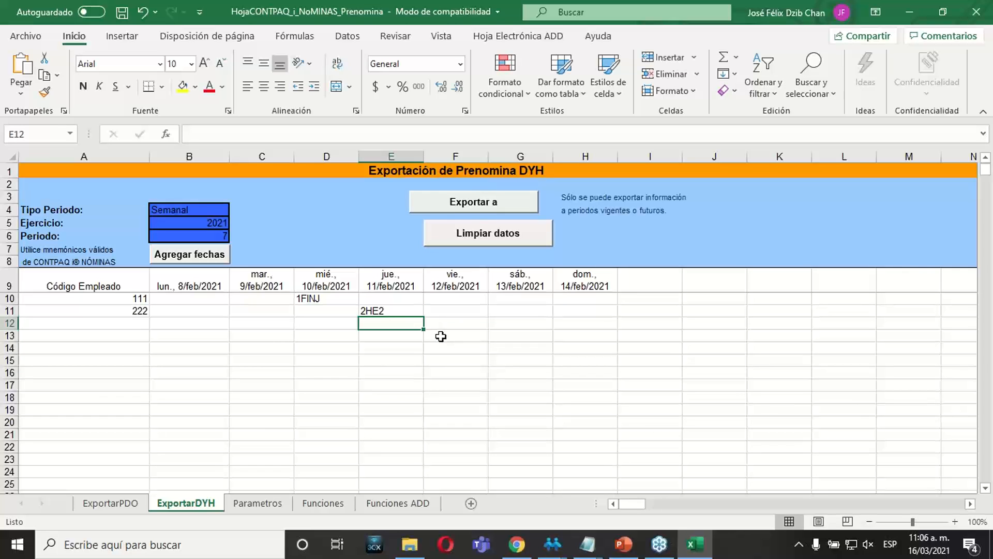
# Export the DYH incidences to CONTPAQi Nóminas and dismiss the completion message.
pyautogui.click(436, 347)
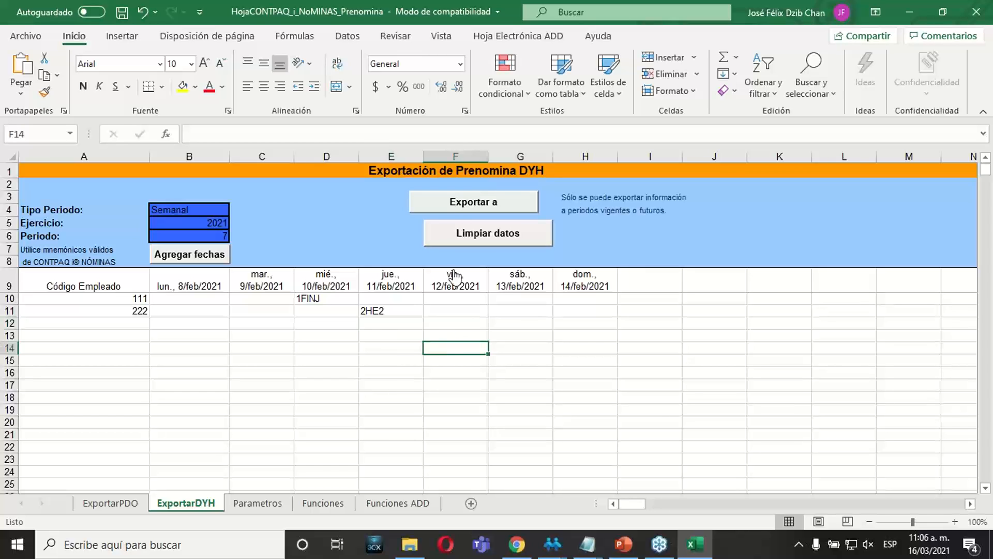
pyautogui.click(458, 212)
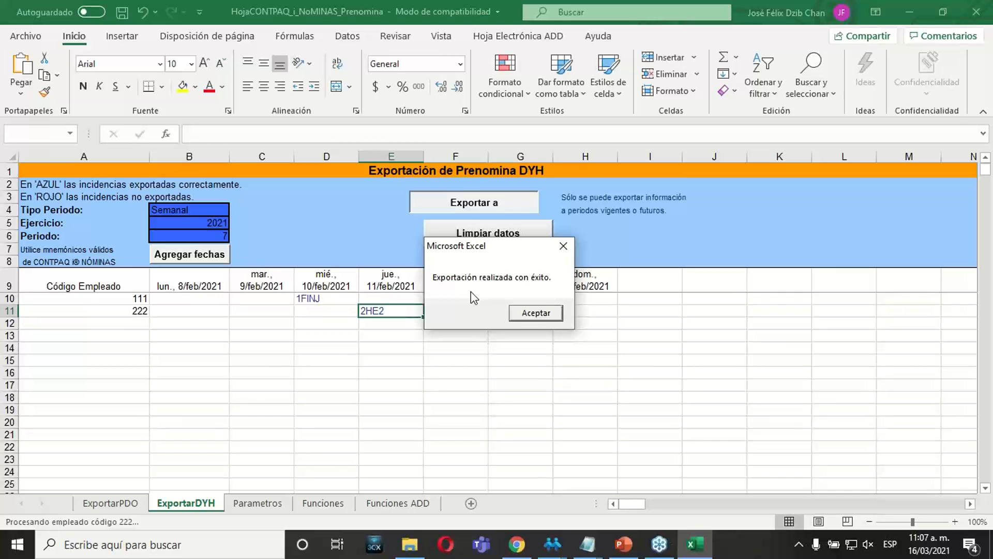
pyautogui.click(522, 313)
pyautogui.click(439, 407)
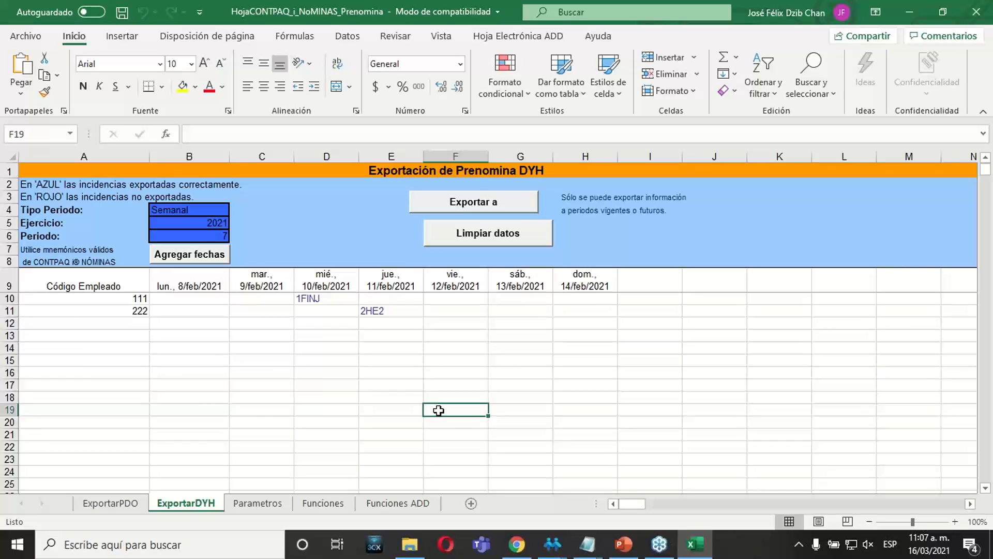
# Check the colour of the exported incidences in D10 and E11 against the AZUL and ROJO legend.
pyautogui.click(316, 299)
pyautogui.click(377, 311)
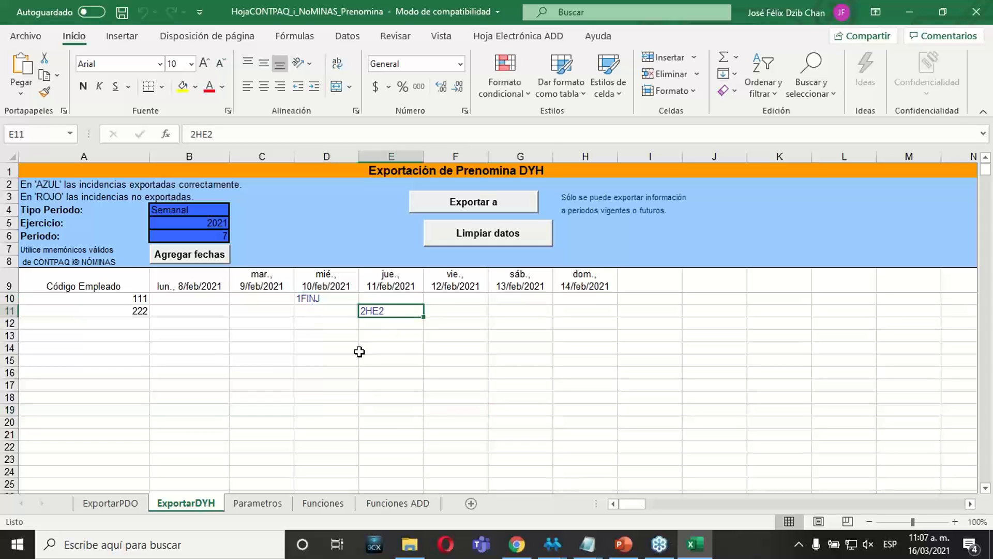
pyautogui.click(72, 185)
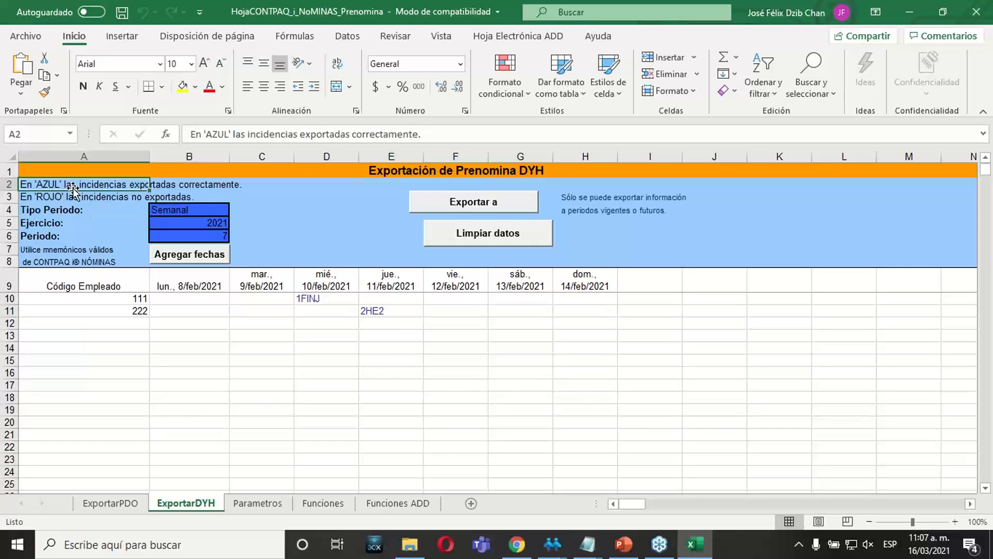
pyautogui.click(321, 375)
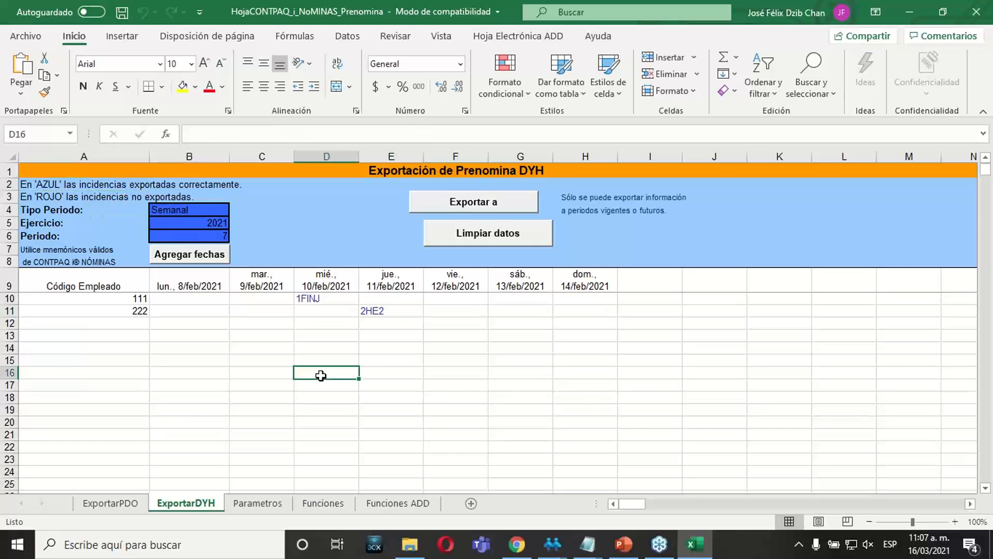
# Switch to CONTPAQi Nóminas, close the incidence types catalogue, and refresh the prenómina in the Días y Horas view.
pyautogui.click(554, 548)
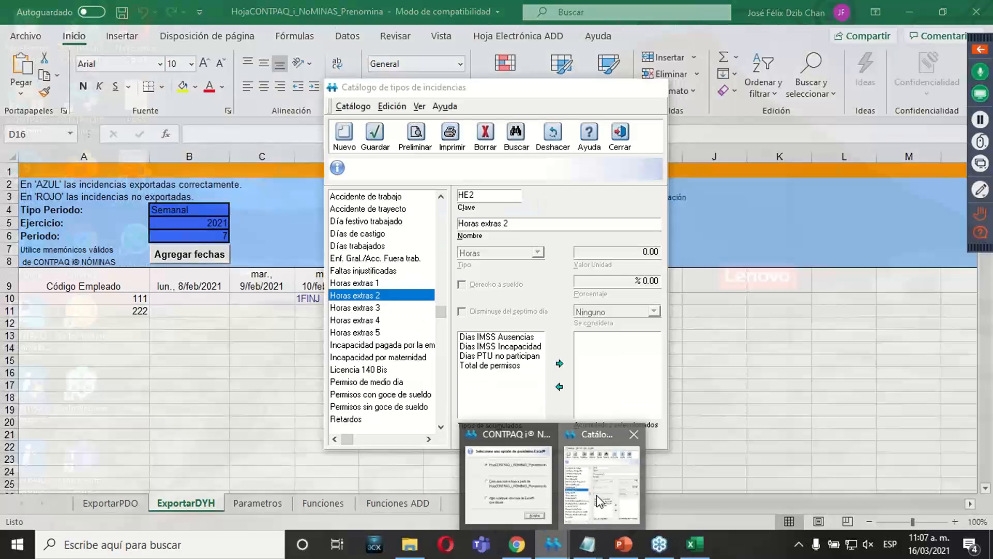
pyautogui.click(602, 489)
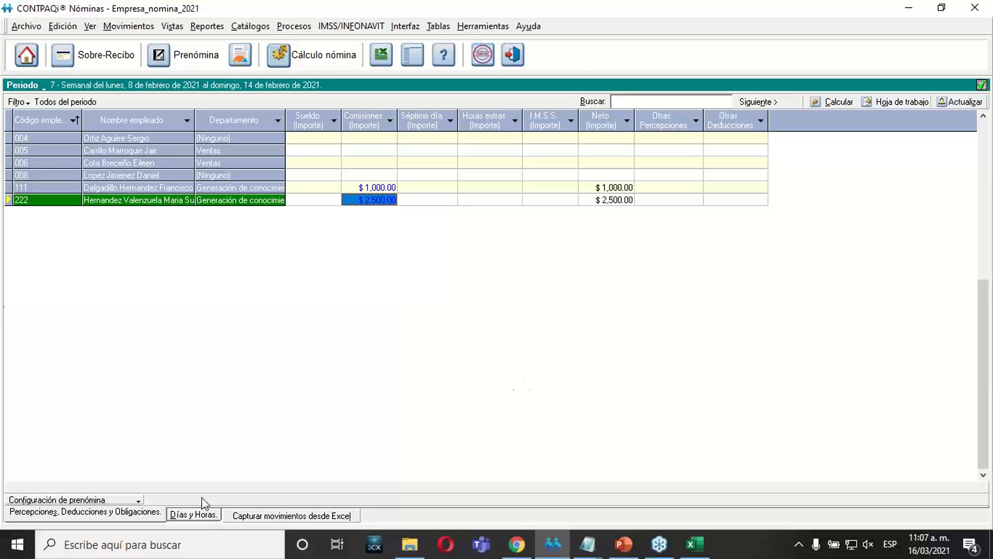
pyautogui.click(195, 515)
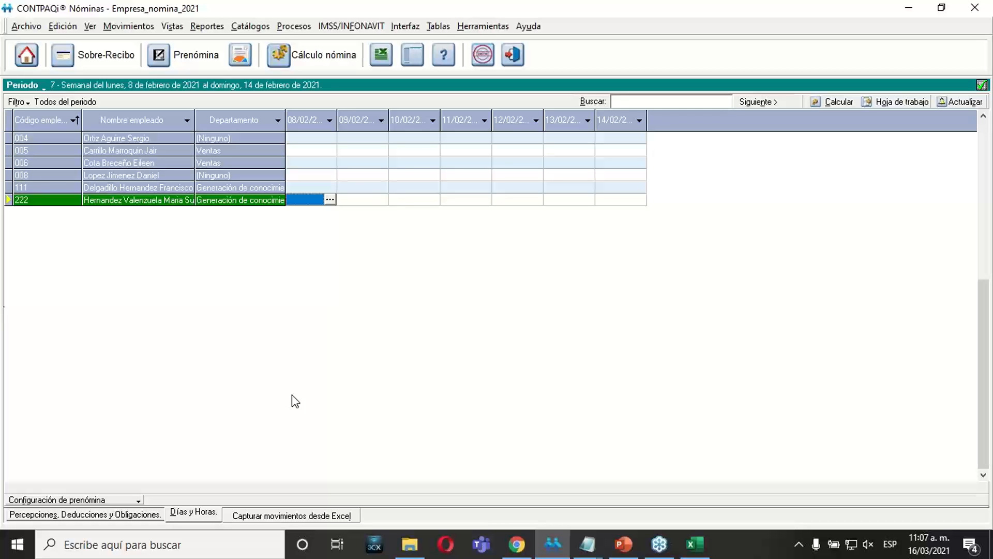
pyautogui.click(954, 103)
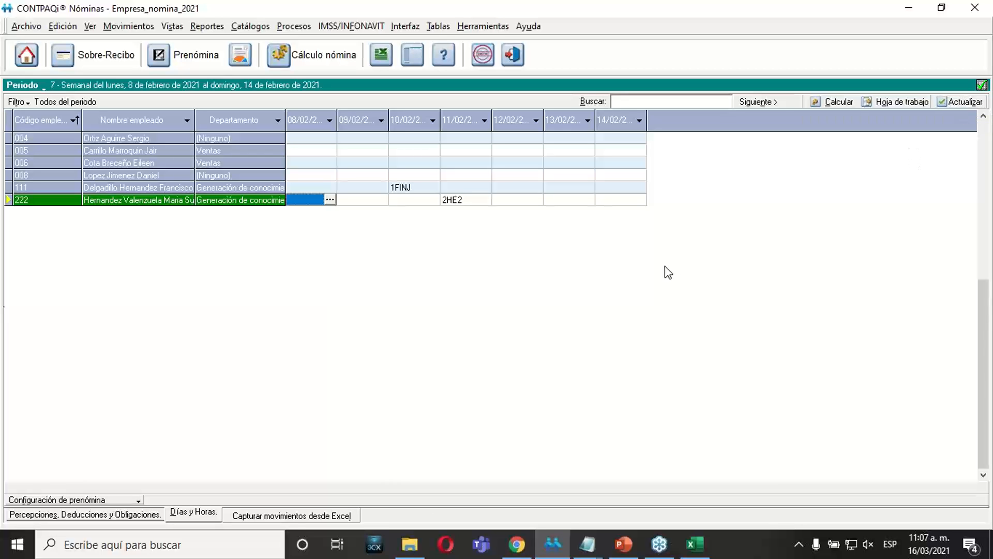
# Check the exported incidences of employees 111 and 222 in Días y Horas and their Comisiones in Percepciones, Deducciones y Obligaciones.
pyautogui.click(412, 189)
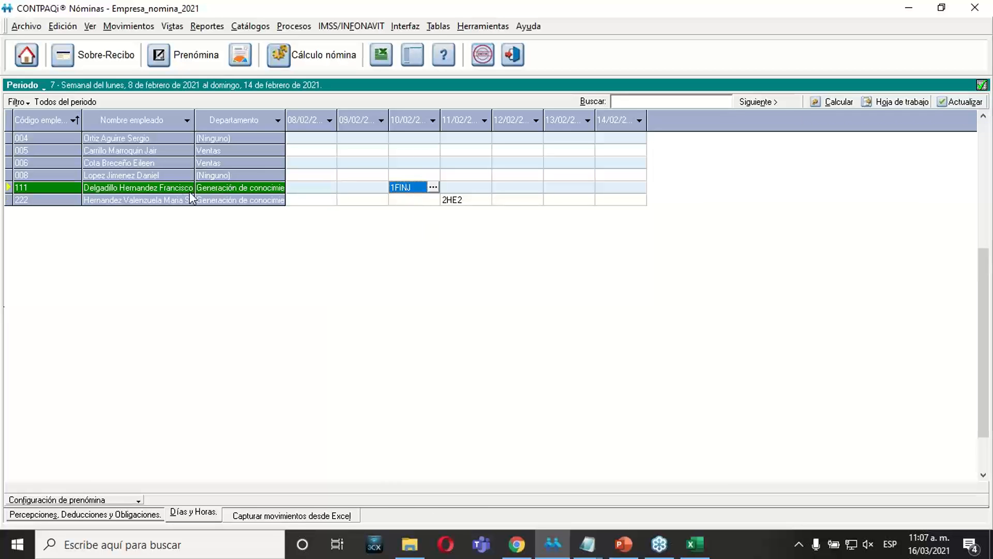
pyautogui.click(459, 202)
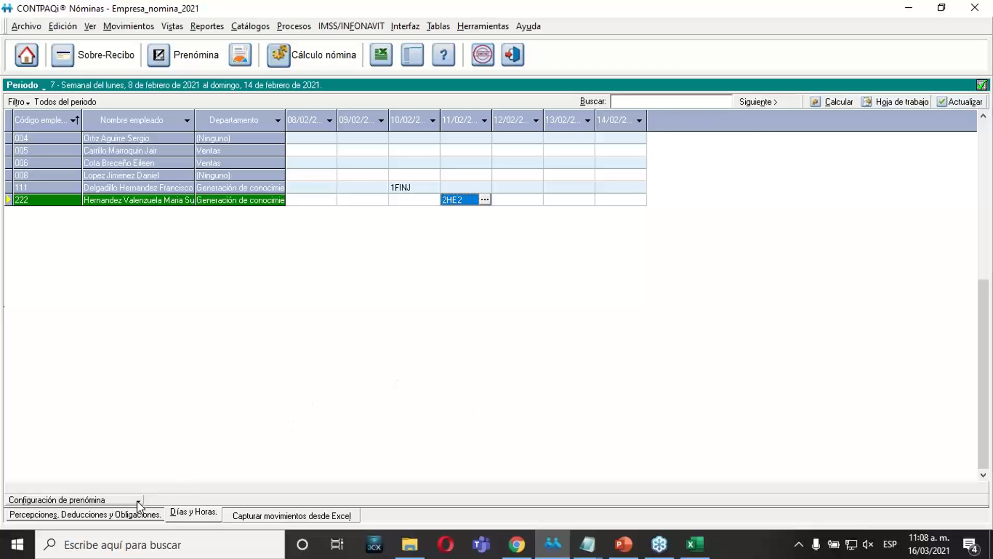
pyautogui.click(144, 514)
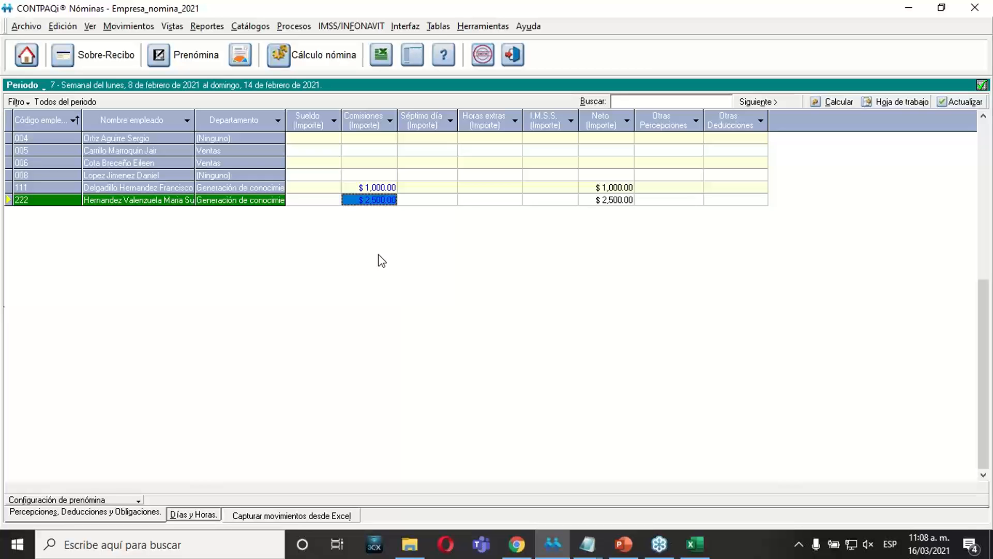
pyautogui.click(203, 514)
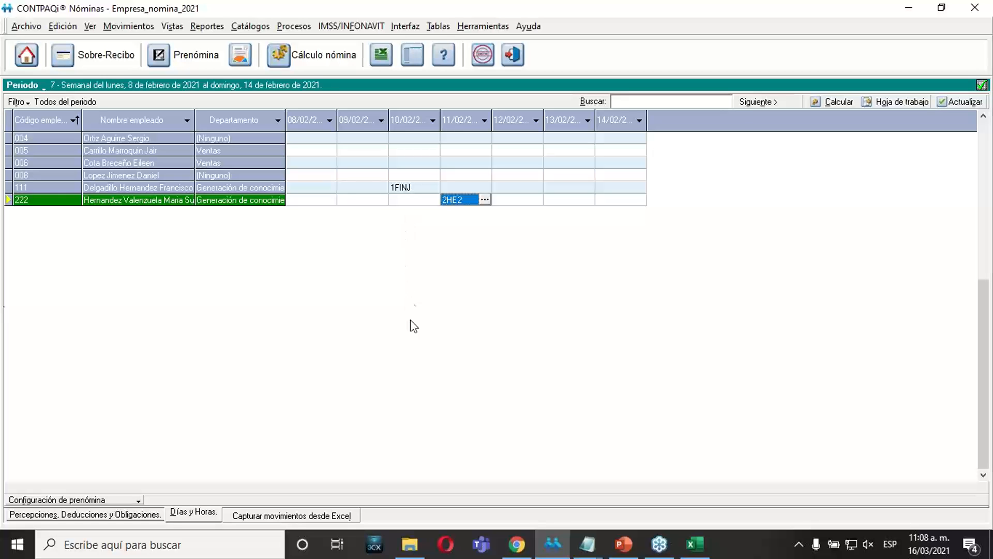
# Open the Excel movement capture options and compare creating a new sheet with using HojaCONTPAQ_i_NOMINAS_Prenomina.xls, leaving the existing sheet selected.
pyautogui.click(320, 516)
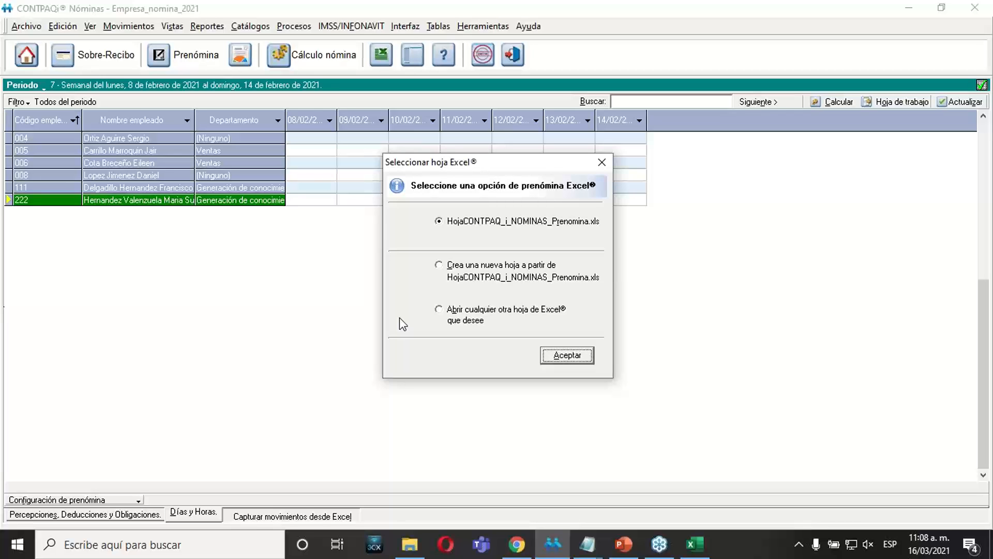
pyautogui.click(449, 273)
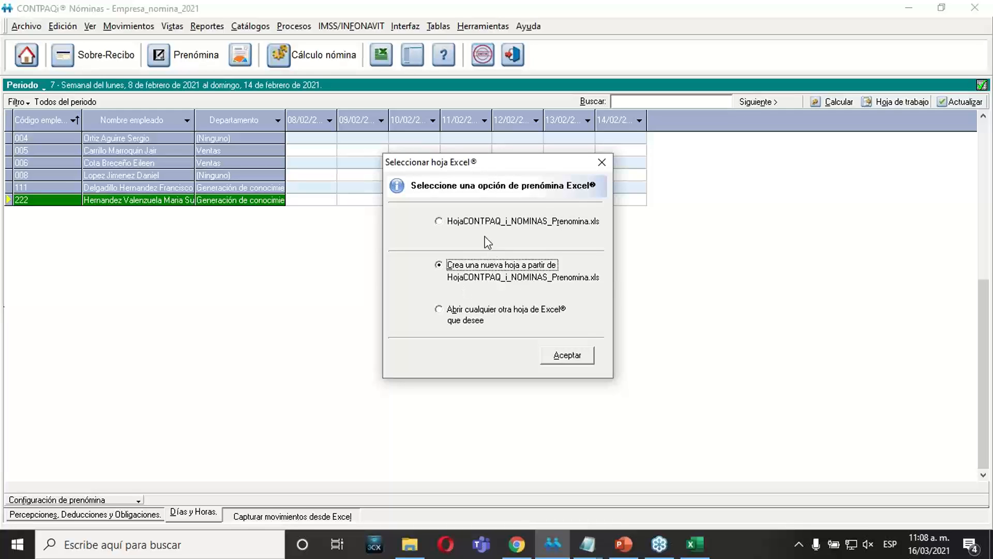
pyautogui.click(475, 223)
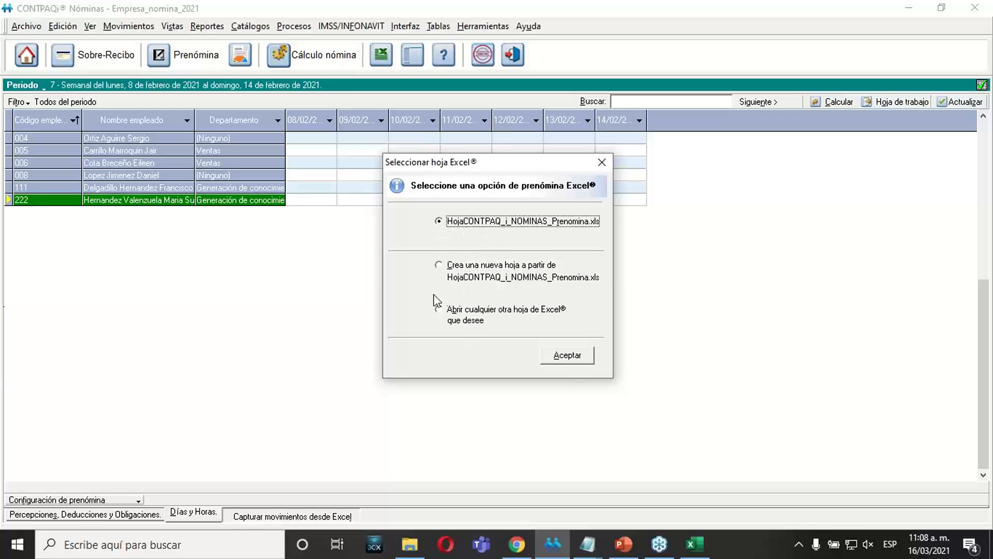
# Switch to Excel and review the exported movements in the ExportarPDO and ExportarDYH sheets.
pyautogui.click(699, 546)
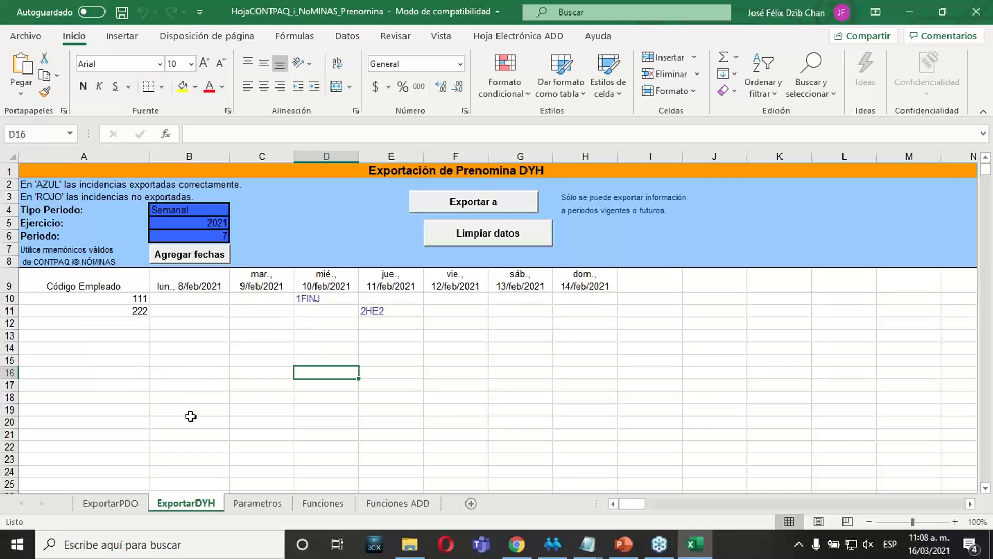
pyautogui.click(128, 506)
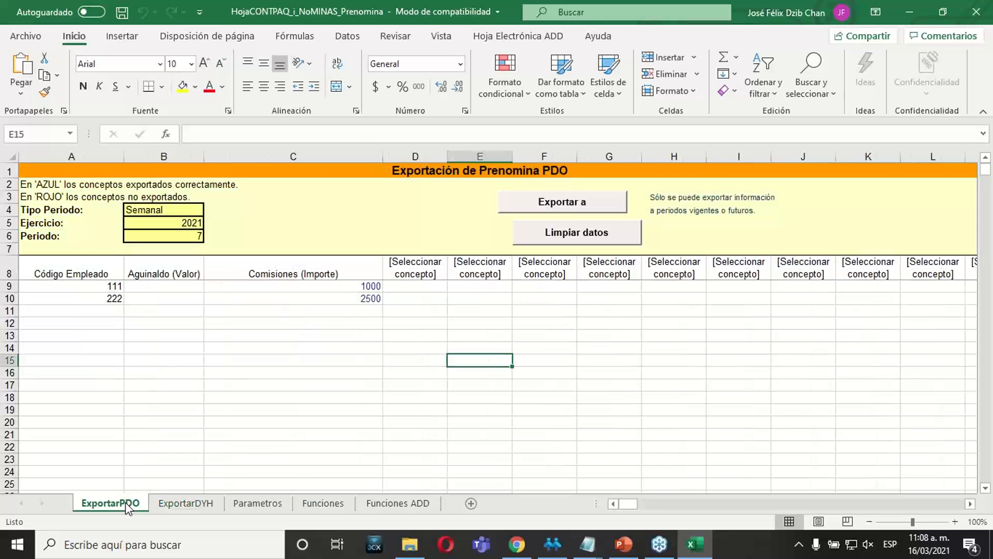
pyautogui.click(191, 396)
pyautogui.click(188, 504)
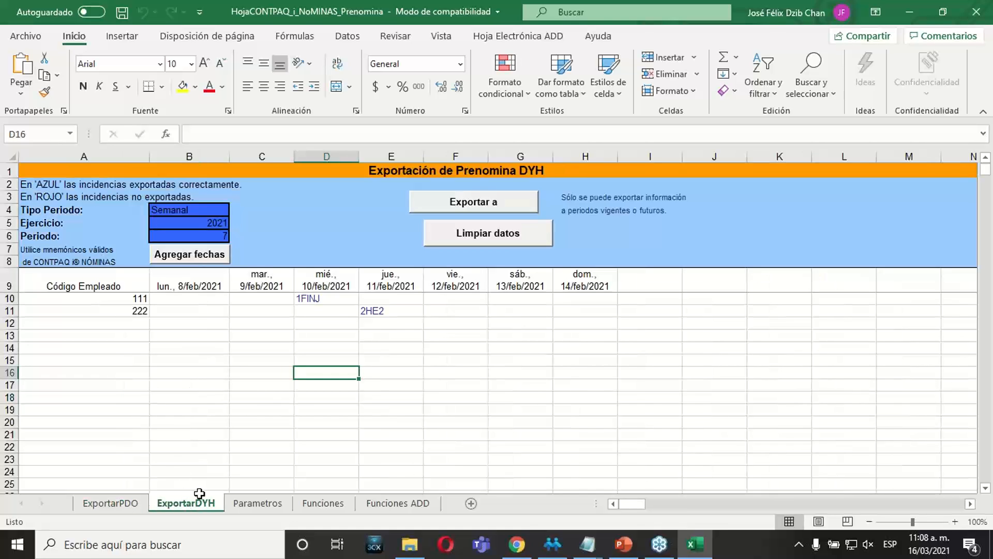
# Review the company list in the Parametros sheet and close the HojaCONTPAQ_i_NoMINAS_Prenomina workbook without saving changes.
pyautogui.click(979, 20)
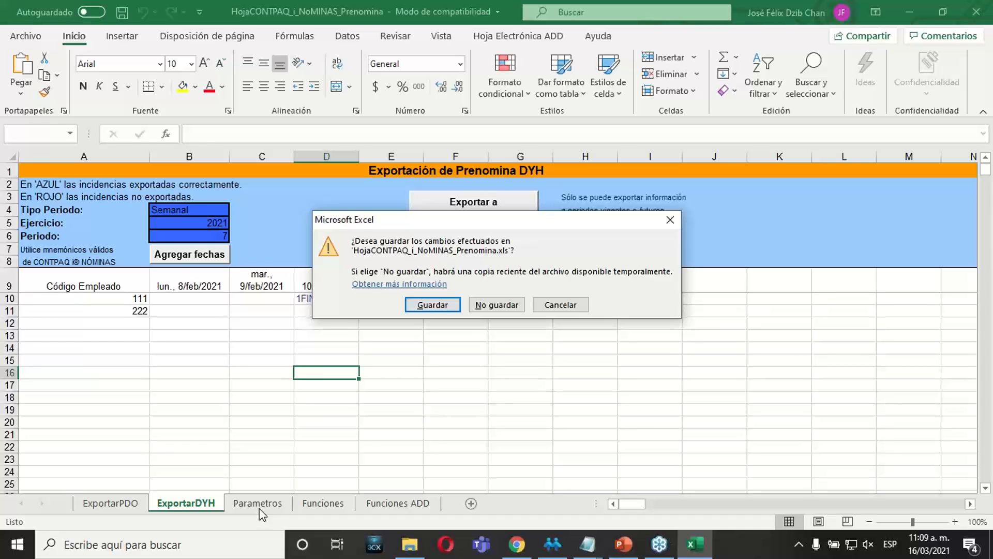
pyautogui.click(558, 308)
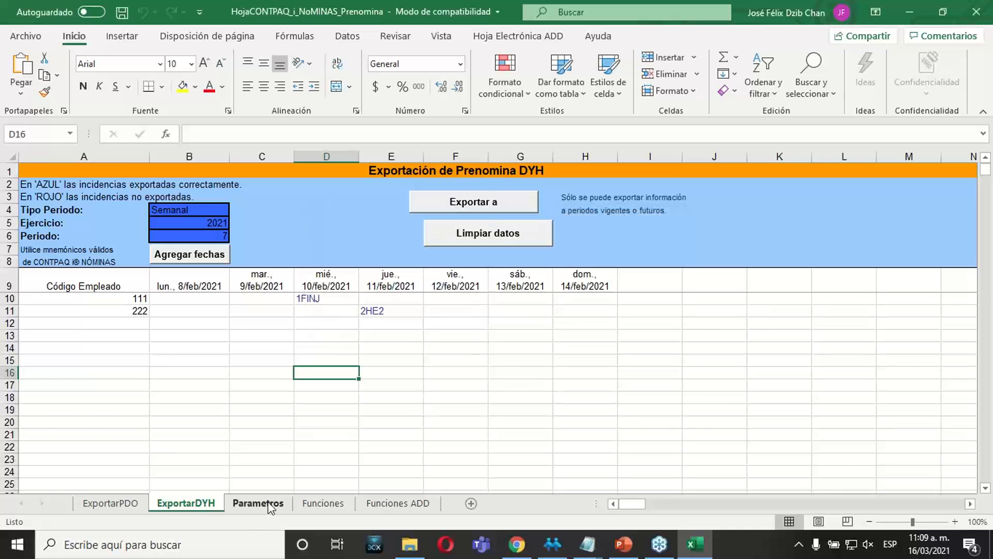
pyautogui.click(258, 503)
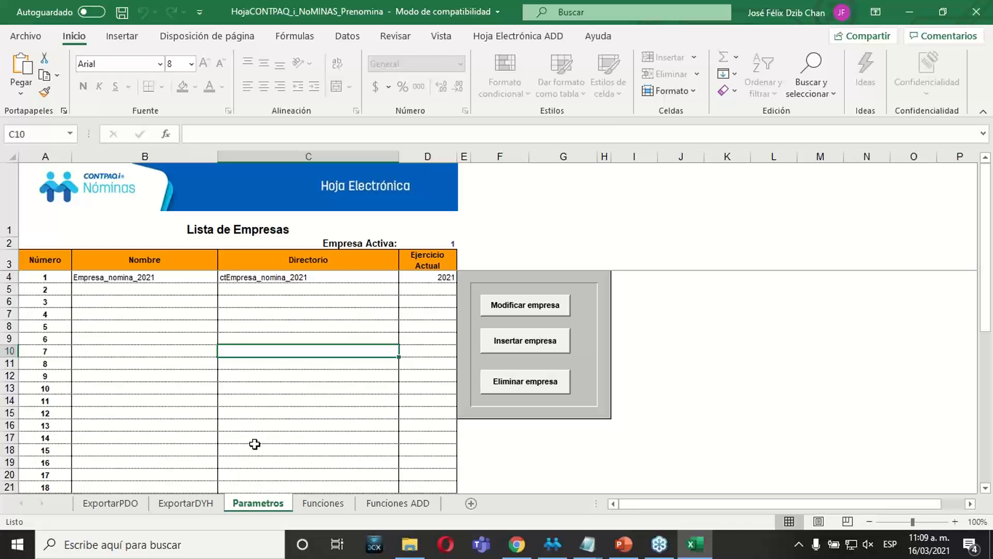
pyautogui.click(982, 15)
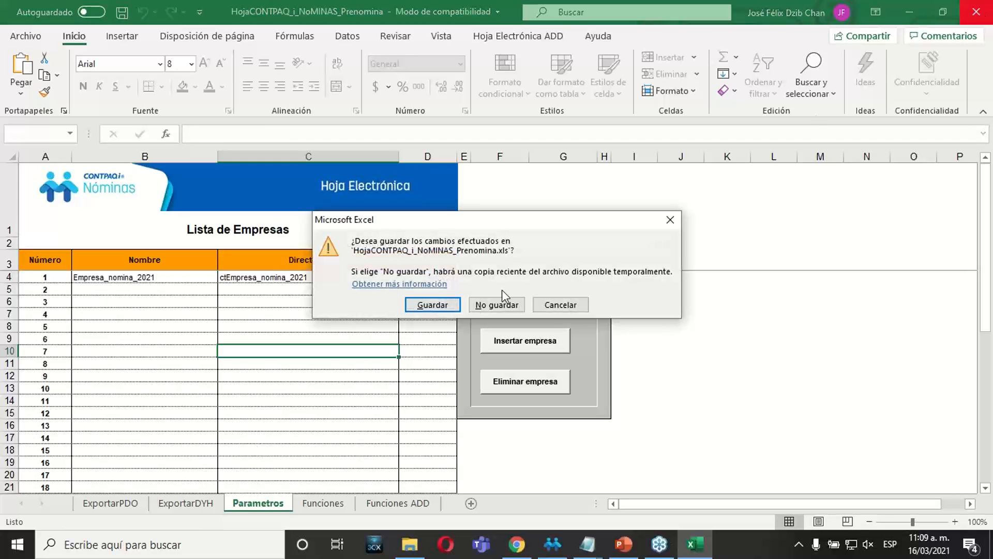
pyautogui.click(495, 304)
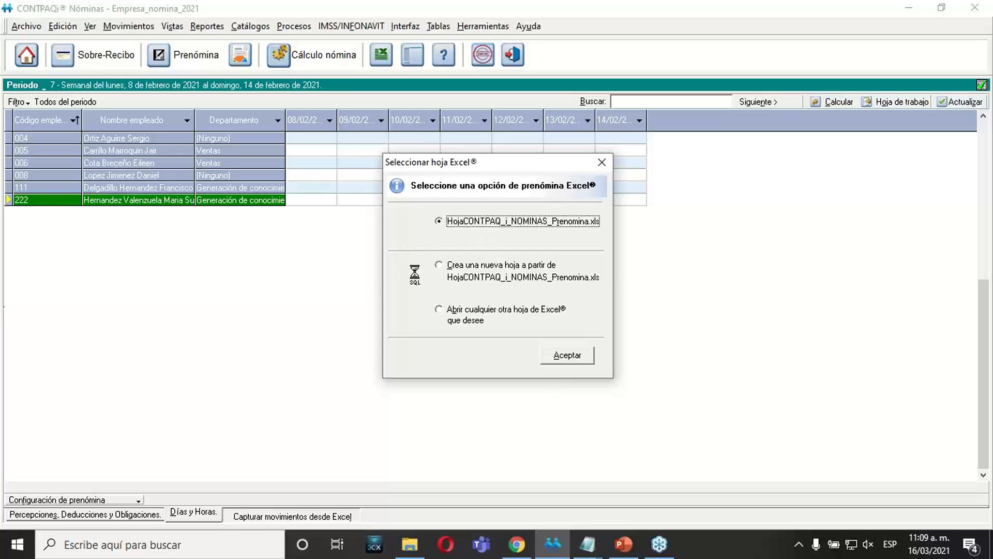
# Choose to create a new sheet from HojaCONTPAQ_i_NOMINAS_Prenomina.xls and set Documentos as its save folder.
pyautogui.click(439, 267)
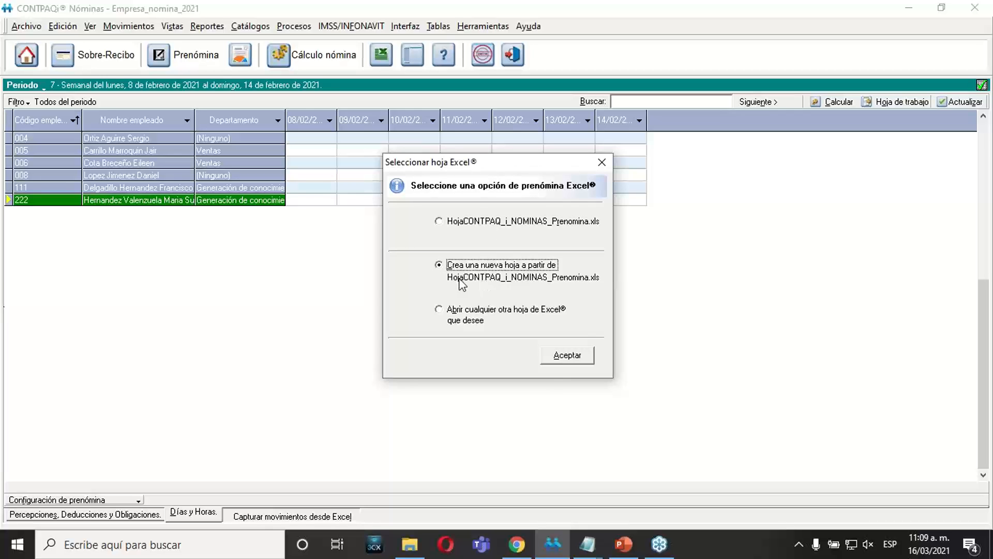
pyautogui.click(567, 356)
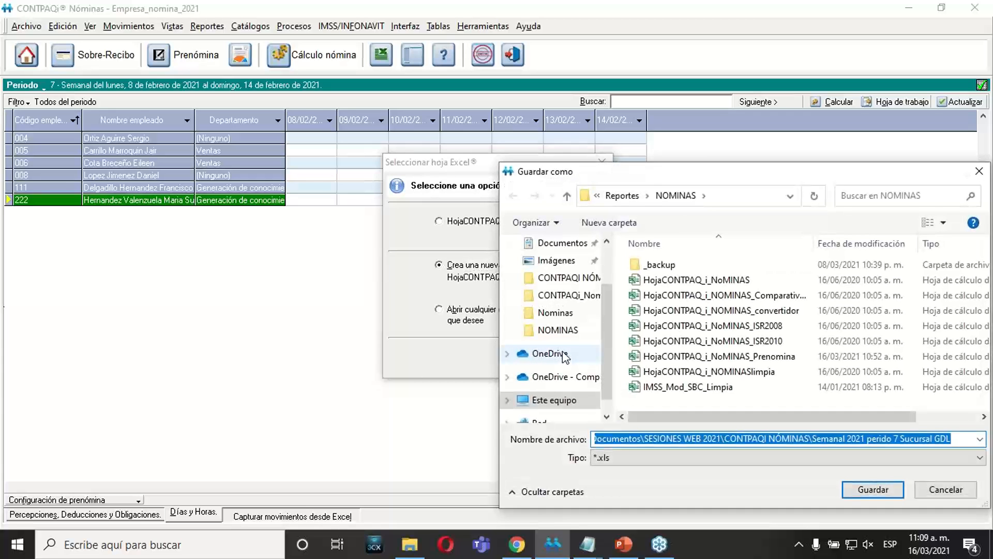
pyautogui.moveTo(725, 176); pyautogui.dragTo(443, 131)
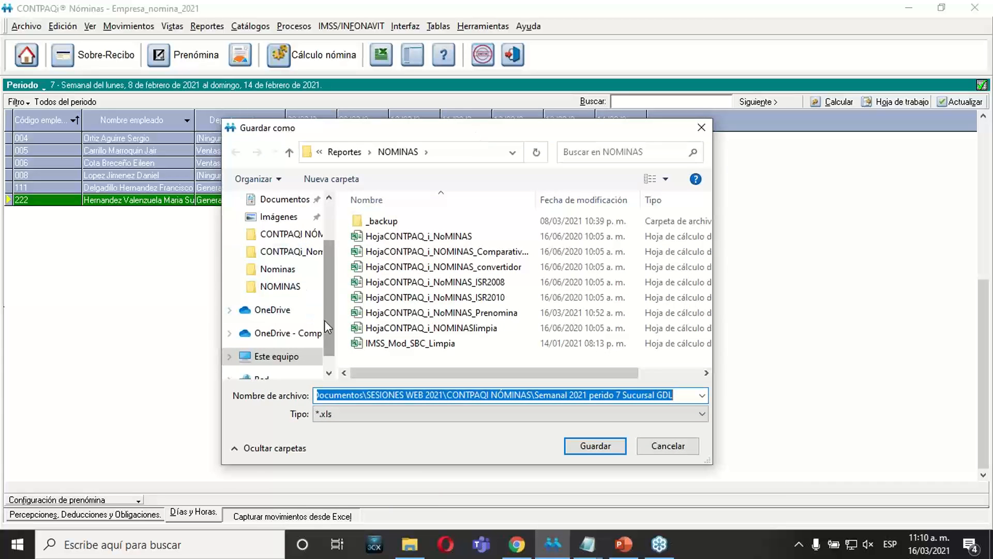
pyautogui.scroll(2, 325, 298)
pyautogui.click(282, 265)
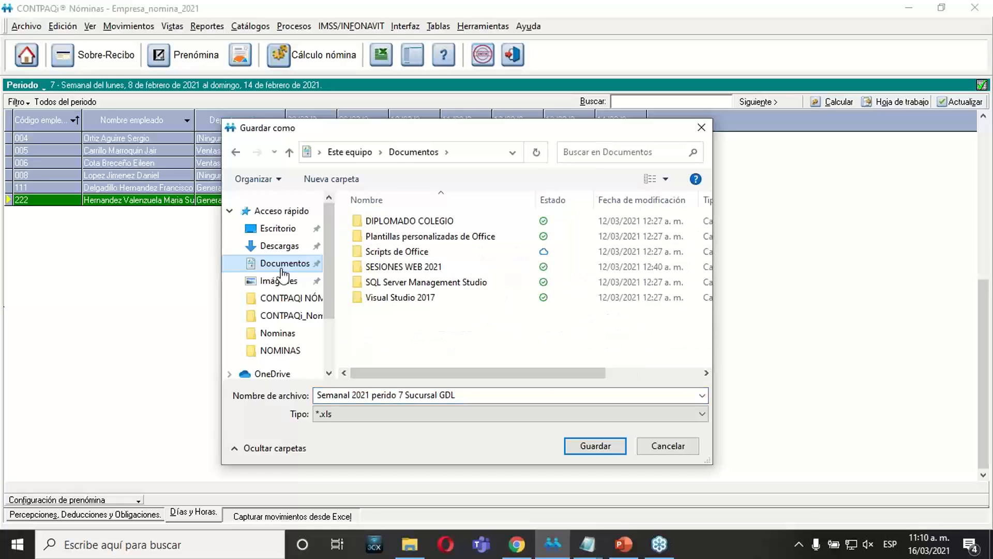
# Name the new workbook Semanal_2021_MTY and save it as an .xls file.
pyautogui.click(471, 396)
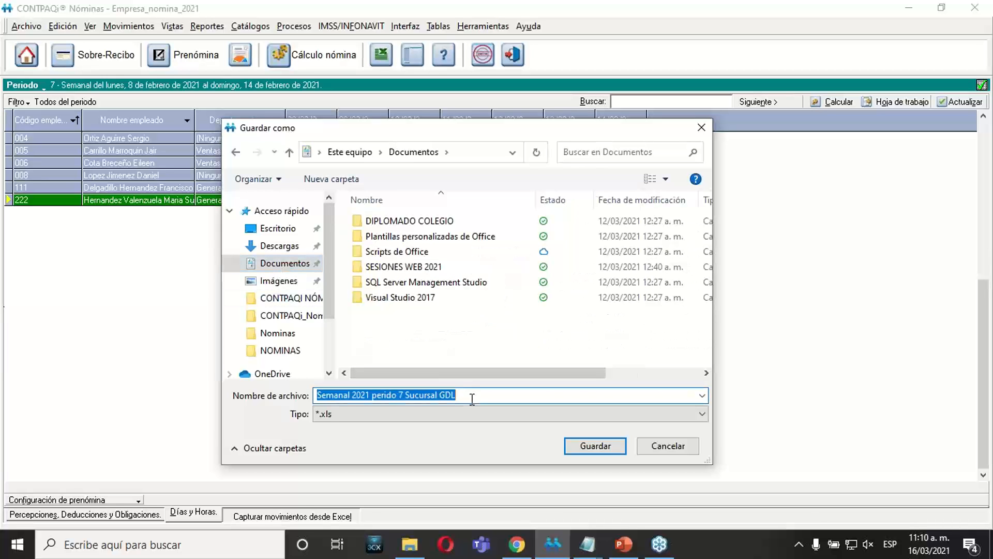
pyautogui.click(477, 396)
pyautogui.moveTo(477, 396); pyautogui.dragTo(316, 395)
pyautogui.write('s')
pyautogui.press('BackSpace')
pyautogui.write('Semanal_2021_')
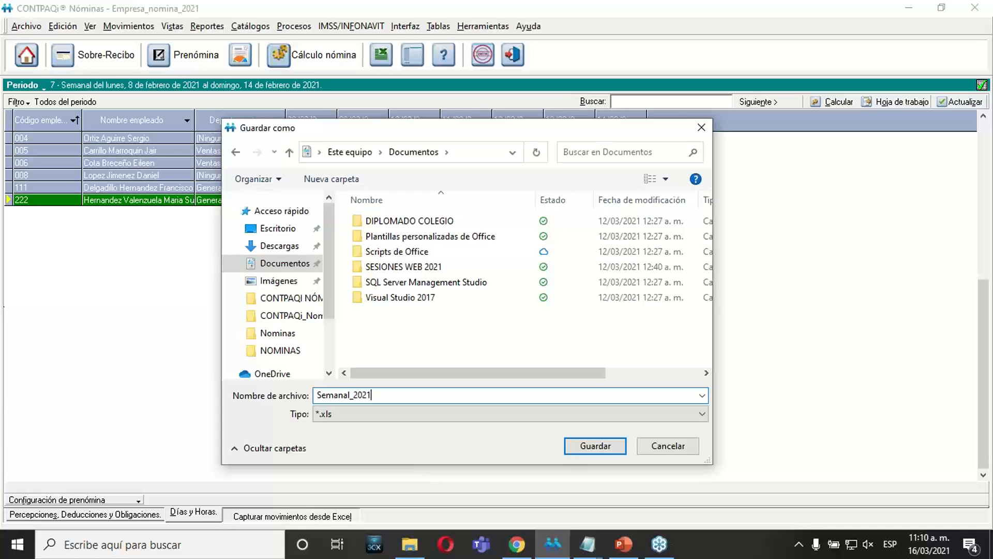
pyautogui.write('MTY')
pyautogui.click(575, 446)
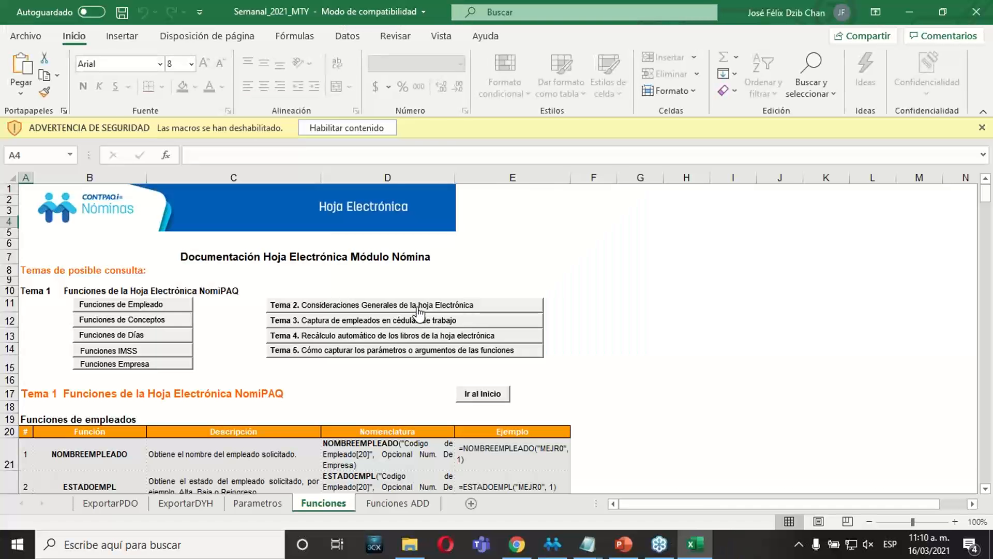
# Enable the workbook's macros and insert the company Empresa_nomina_2021 in the Parametros sheet's company list.
pyautogui.click(258, 504)
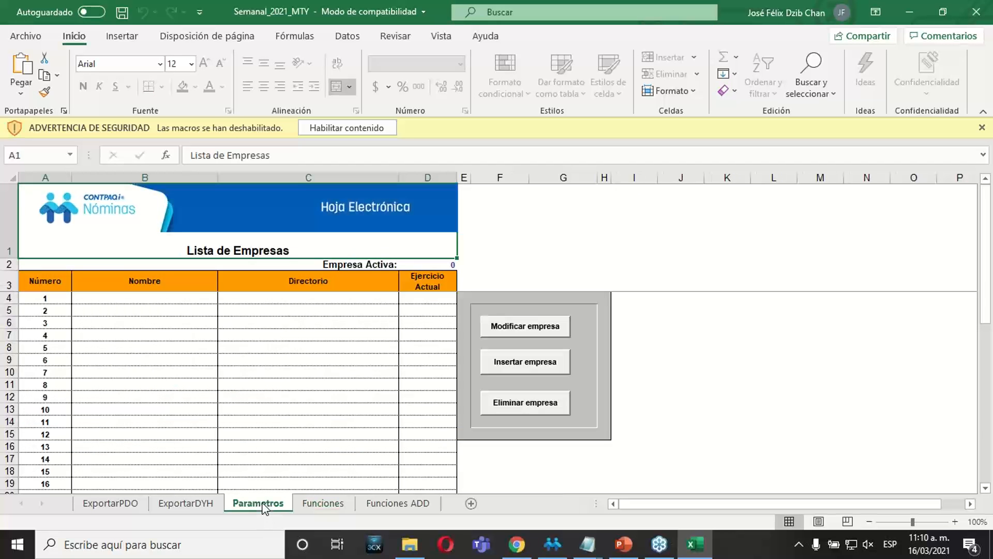
pyautogui.click(330, 127)
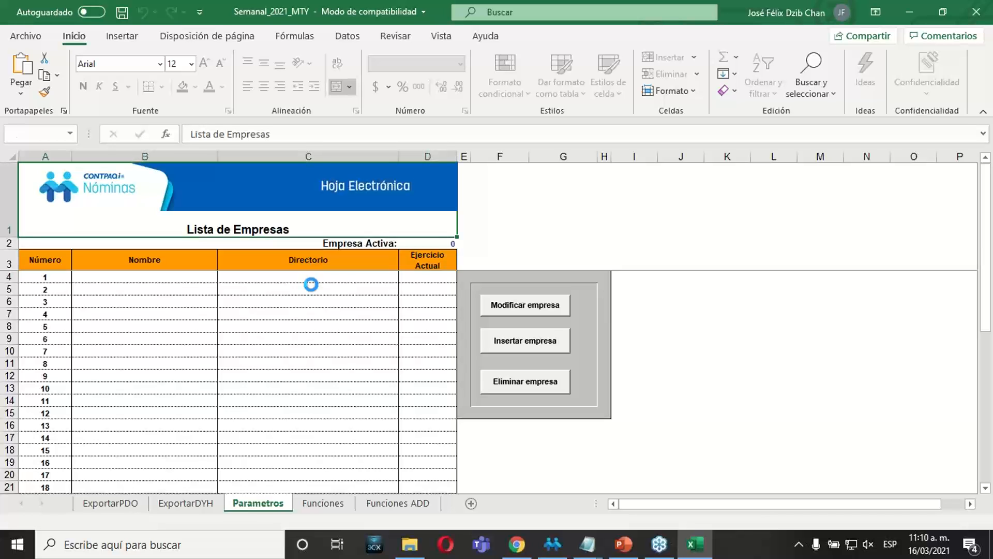
pyautogui.click(500, 356)
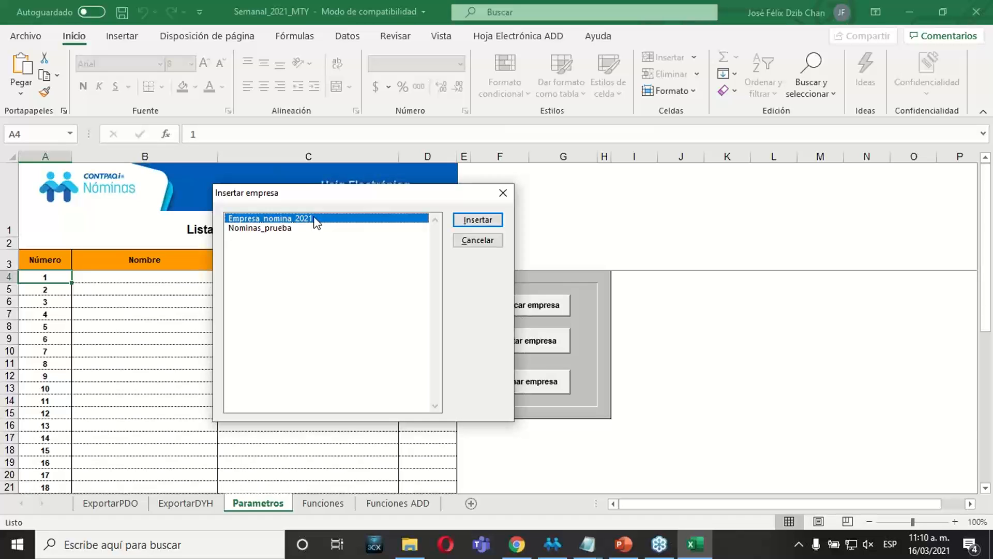
pyautogui.click(473, 222)
pyautogui.click(486, 244)
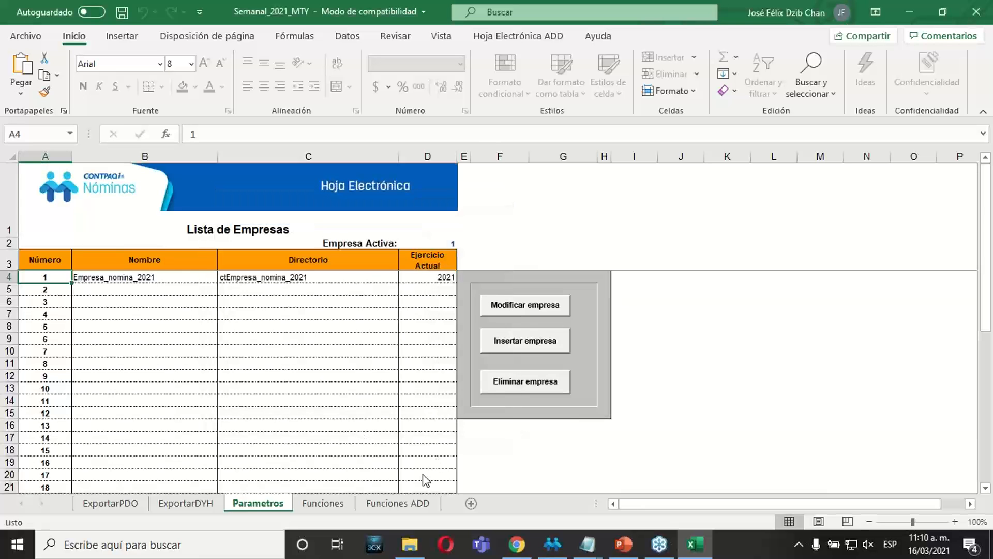
# In the ExportarPDO sheet, set Tipo Periodo to Semanal, Ejercicio to 2021 and Periodo to 7.
pyautogui.click(126, 505)
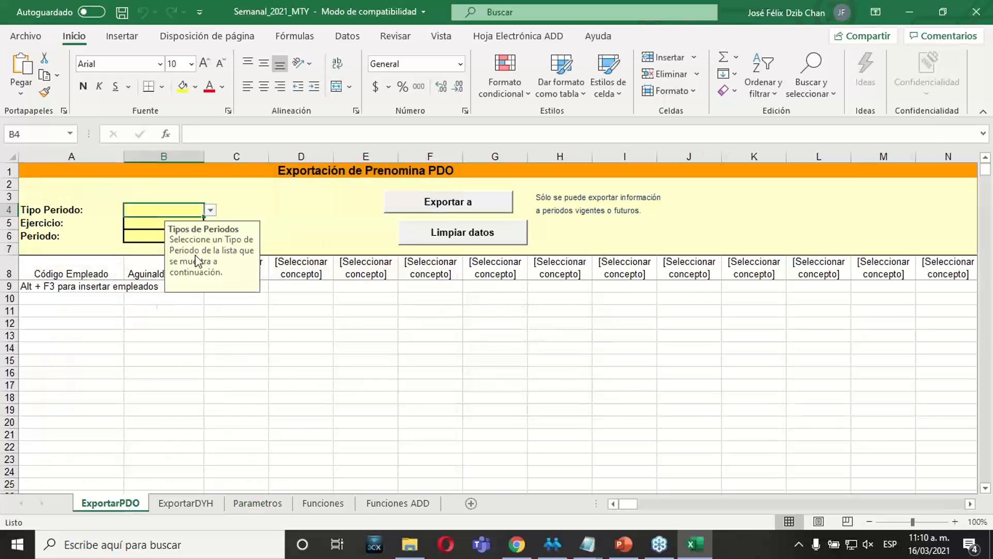
pyautogui.click(210, 210)
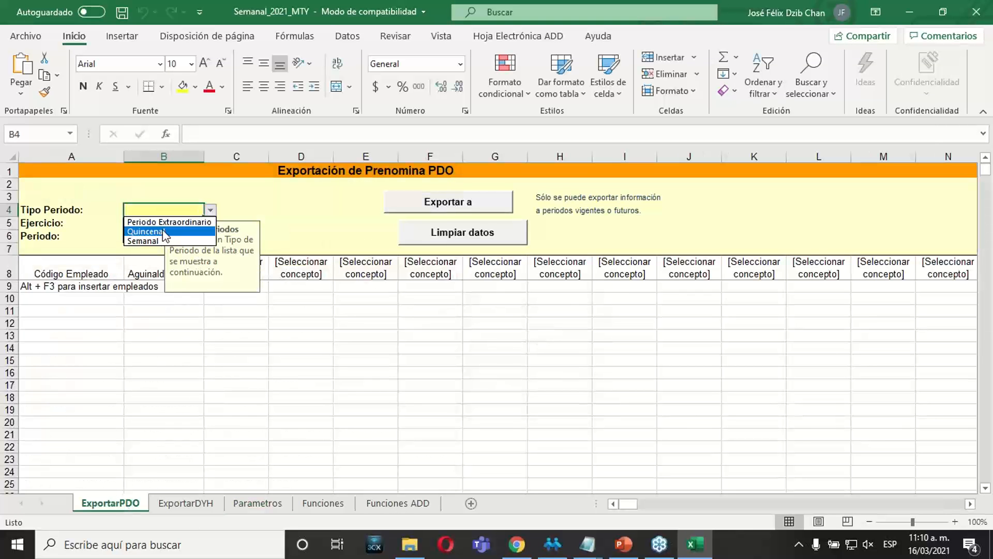
pyautogui.click(155, 240)
pyautogui.doubleClick(142, 223)
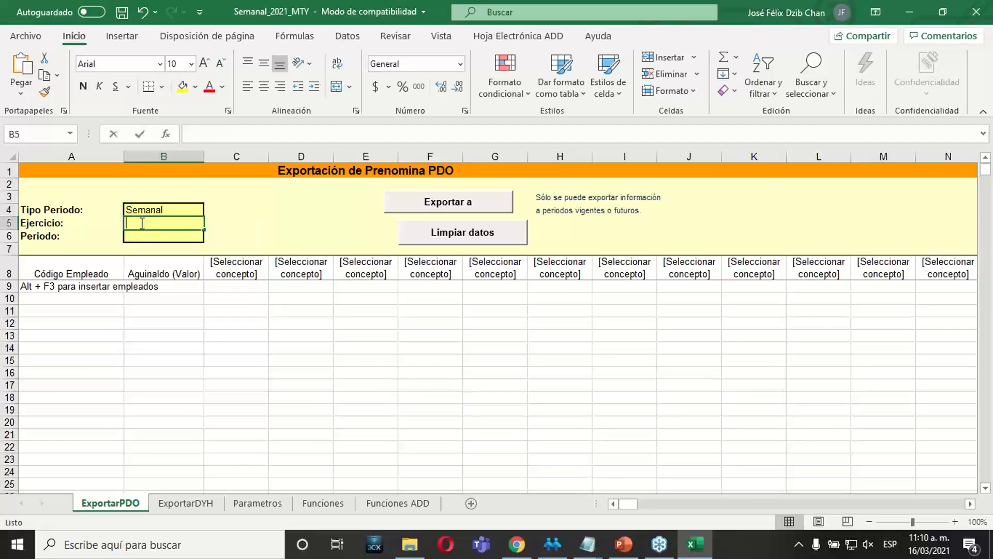
pyautogui.write('2021')
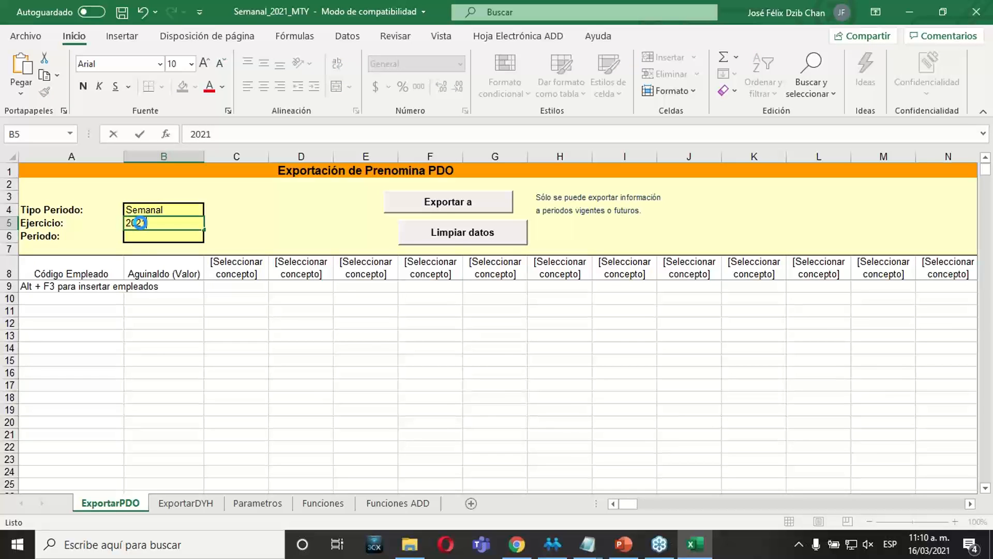
pyautogui.press('Return')
pyautogui.write('7')
pyautogui.press('Return')
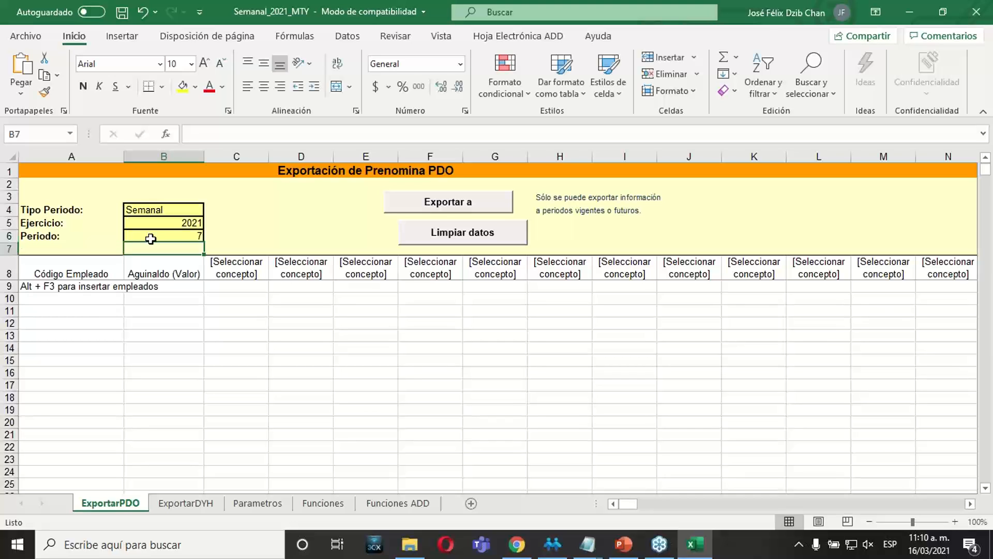
# Enter employee codes 111 and 222 in the first two rows of the ExportarPDO sheet.
pyautogui.click(90, 288)
pyautogui.write('11')
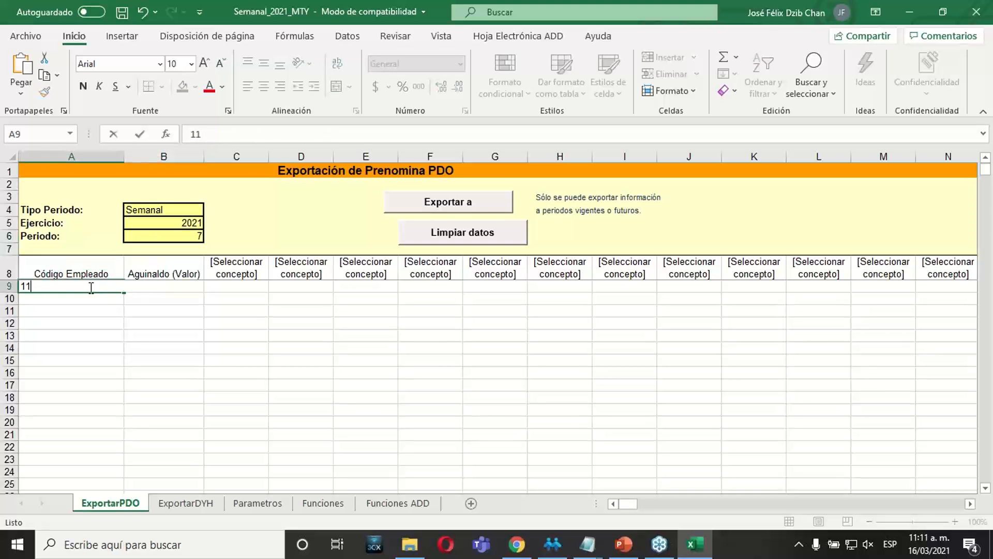
pyautogui.press('Return')
pyautogui.doubleClick(91, 287)
pyautogui.write('1')
pyautogui.press('Return')
pyautogui.press('Return')
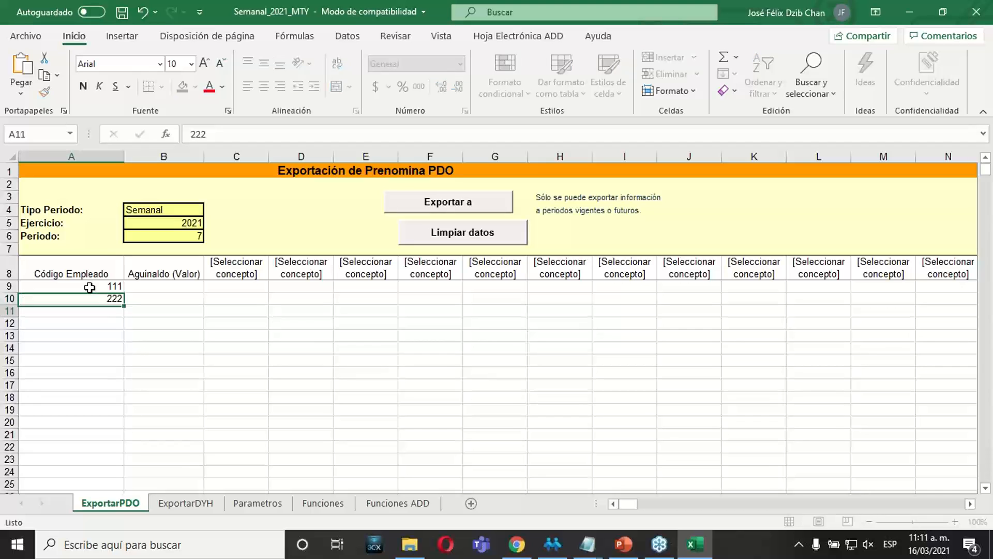
# Widen column C in ExportarPDO and set its concept to Sueldo (Importe).
pyautogui.click(247, 267)
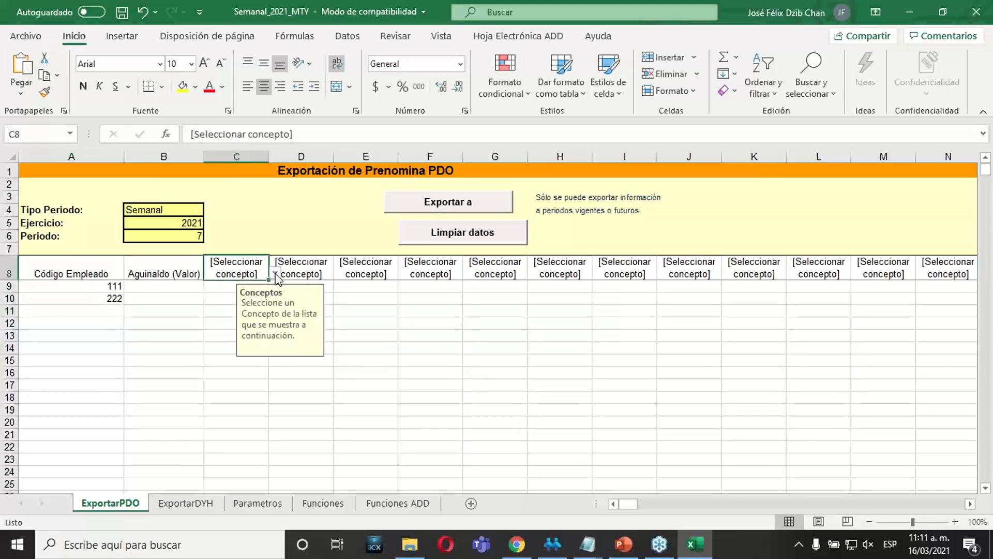
pyautogui.moveTo(269, 156); pyautogui.dragTo(372, 156)
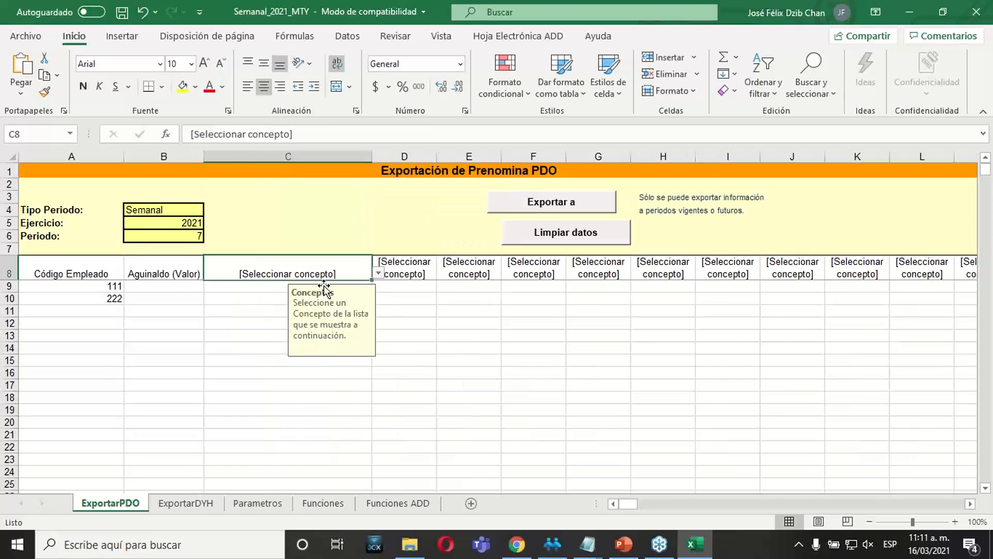
pyautogui.click(378, 274)
pyautogui.scroll(-6, 375, 330)
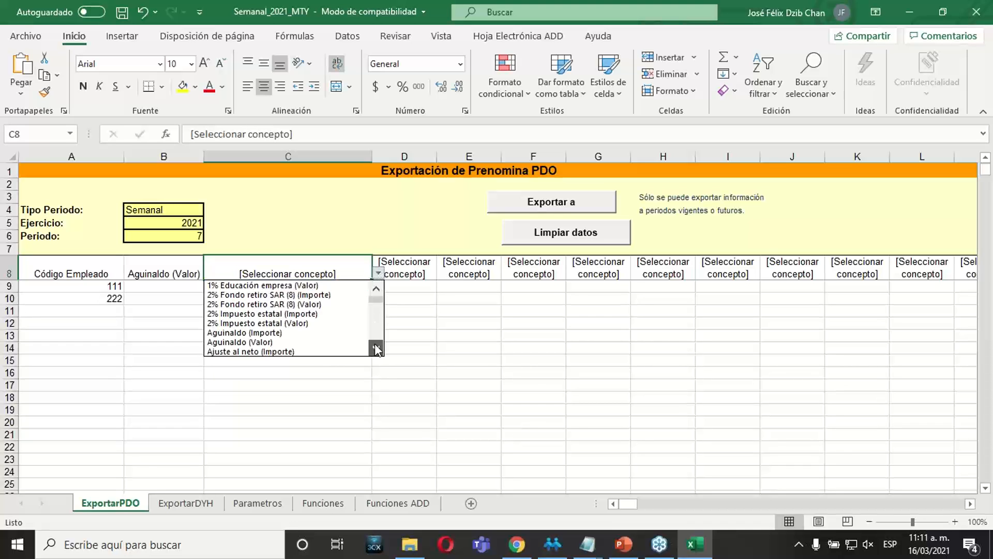
pyautogui.moveTo(379, 308); pyautogui.dragTo(379, 353)
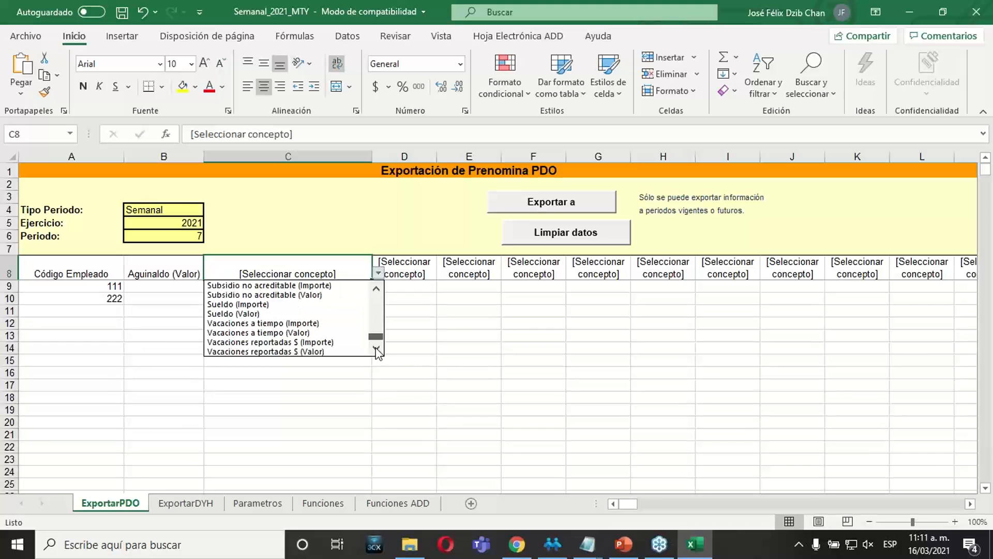
pyautogui.click(244, 304)
pyautogui.click(258, 298)
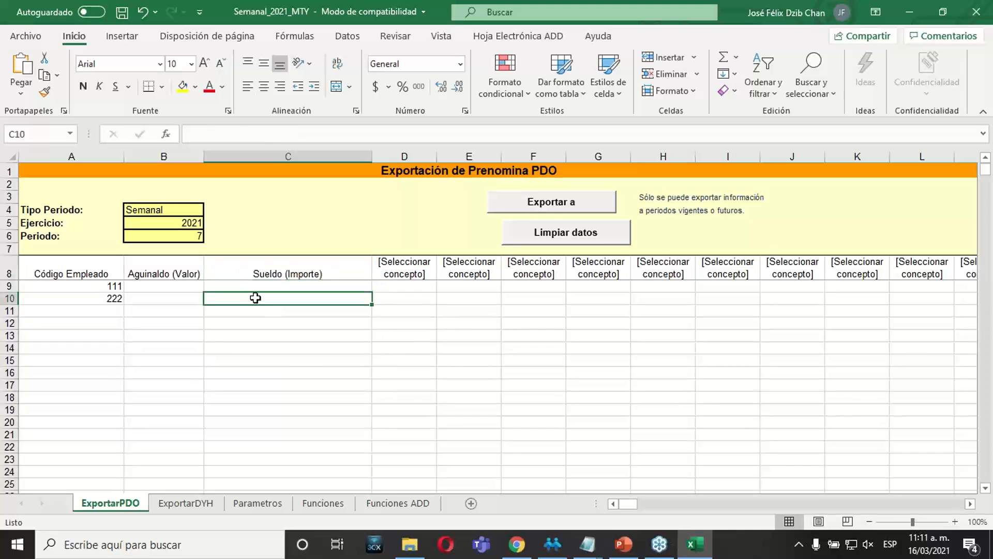
# Look over the remaining concept columns of the ExportarPDO sheet as far as column Z.
pyautogui.click(553, 284)
pyautogui.click(606, 270)
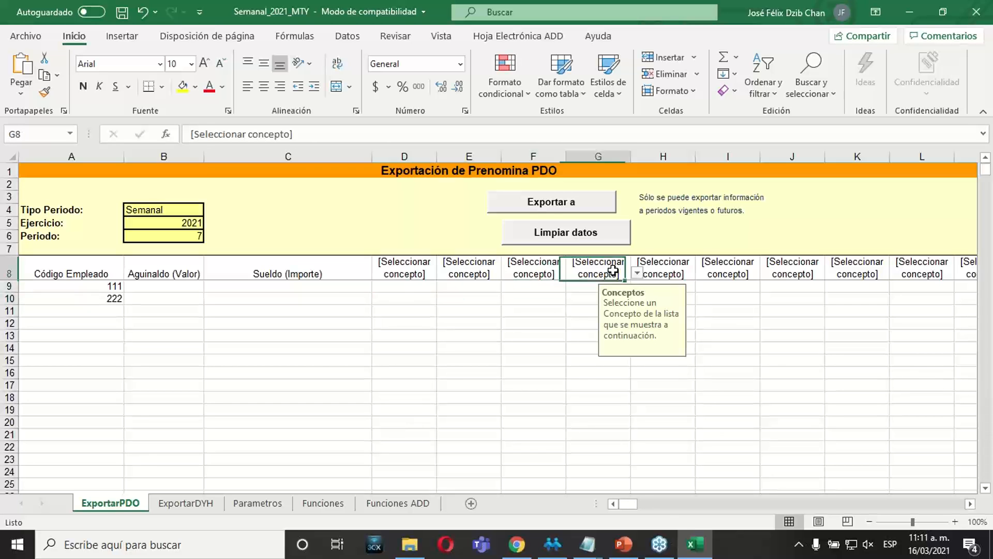
pyautogui.moveTo(970, 505); pyautogui.dragTo(972, 509)
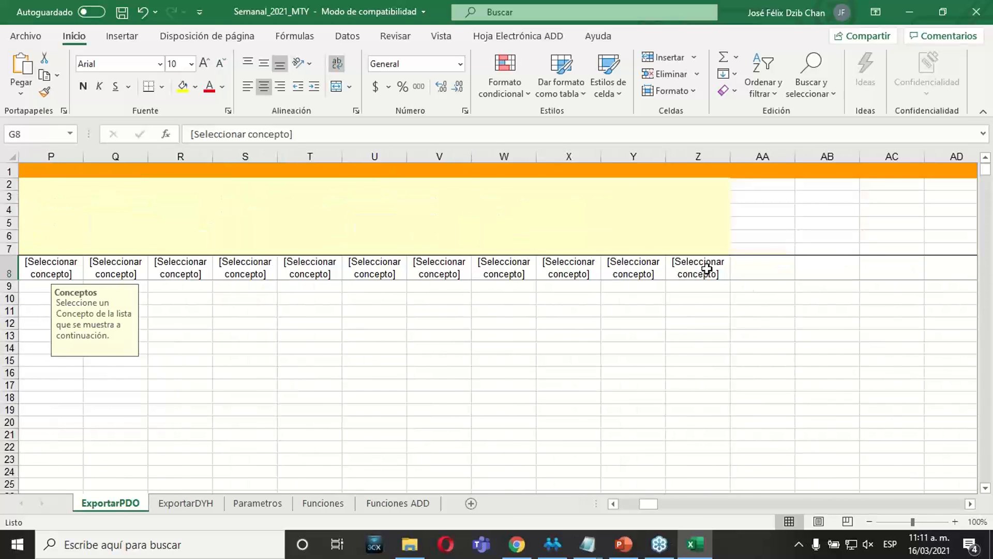
pyautogui.moveTo(658, 507); pyautogui.dragTo(628, 509)
pyautogui.click(412, 264)
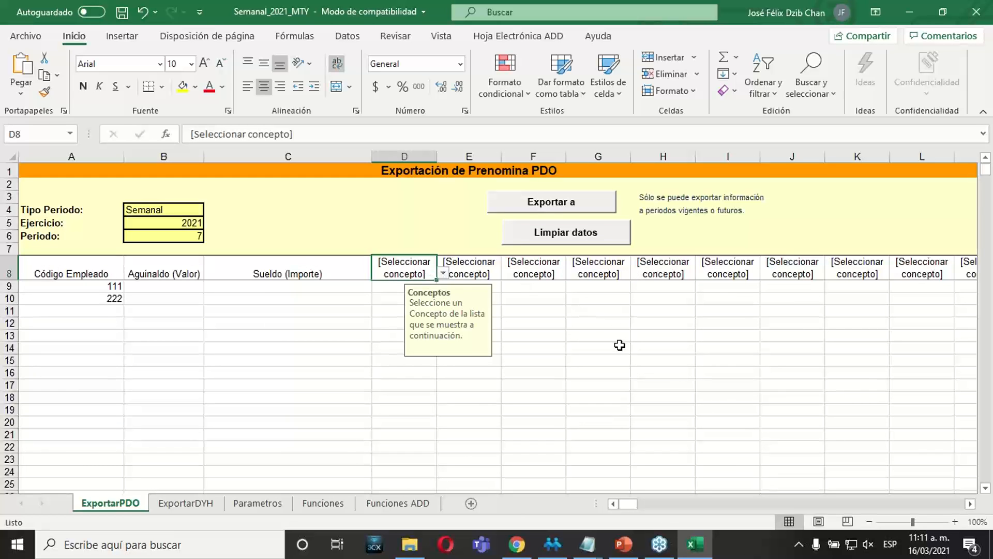
pyautogui.click(283, 420)
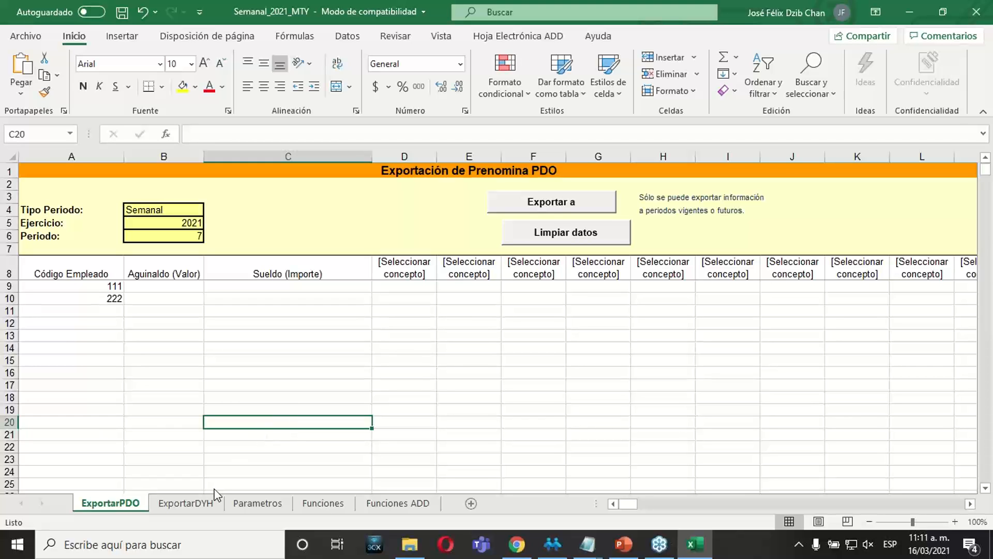
# In the ExportarDYH sheet, set Tipo Periodo to Semanal, Ejercicio to 2021 and Periodo to 7, and add the period's dates.
pyautogui.click(199, 502)
pyautogui.click(235, 210)
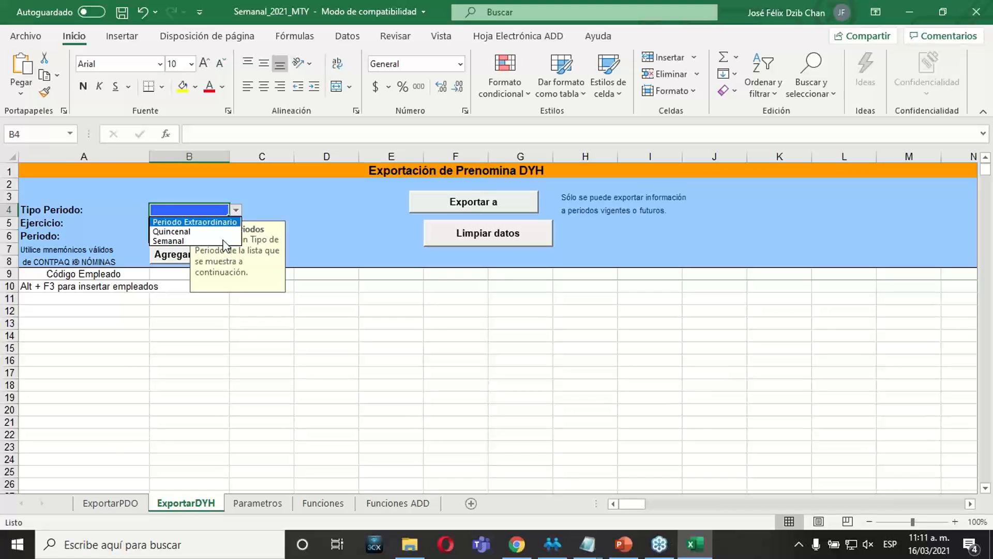
pyautogui.click(170, 241)
pyautogui.doubleClick(168, 224)
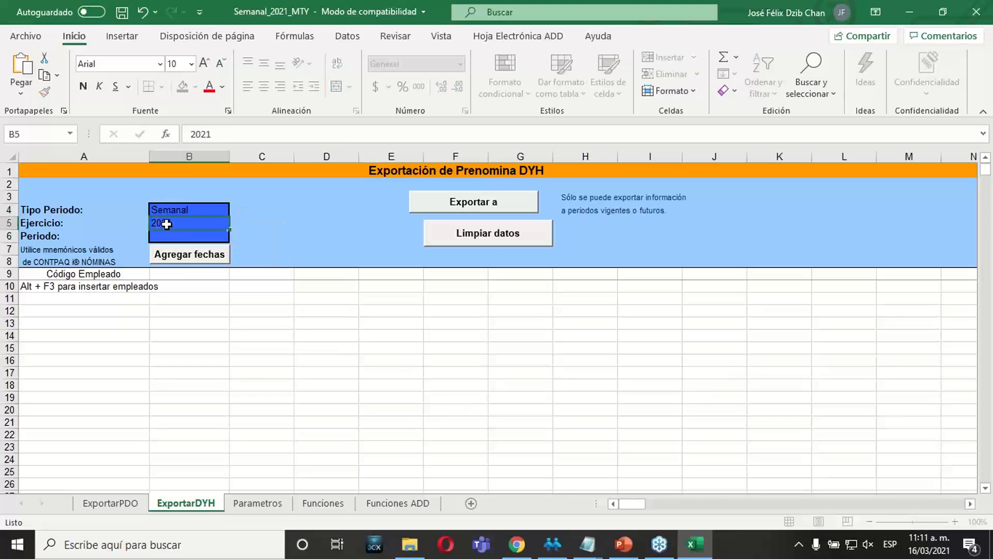
pyautogui.press('Return')
pyautogui.doubleClick(171, 235)
pyautogui.write('7')
pyautogui.press('Return')
pyautogui.click(190, 261)
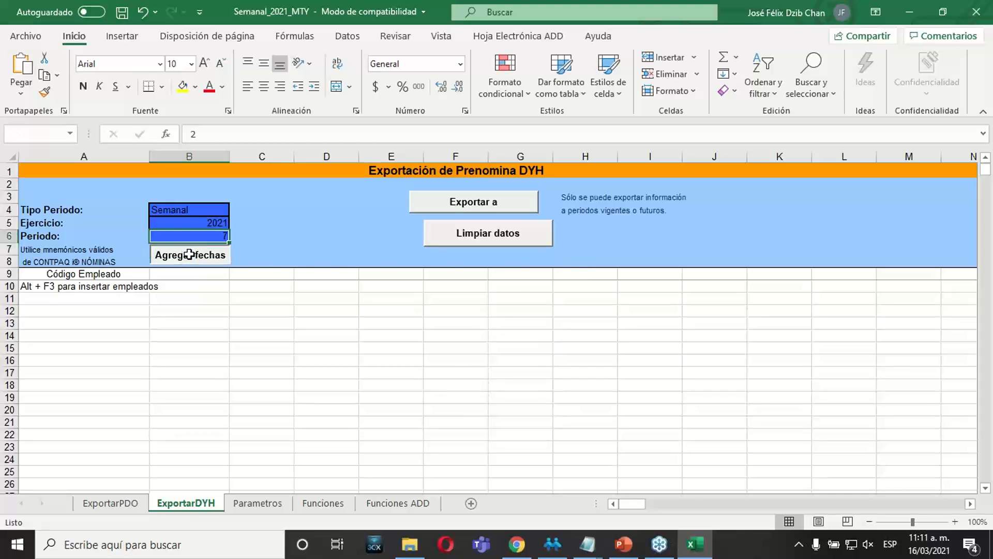
# Enter employee codes 111 and 222 in the ExportarDYH sheet and save the workbook.
pyautogui.click(83, 298)
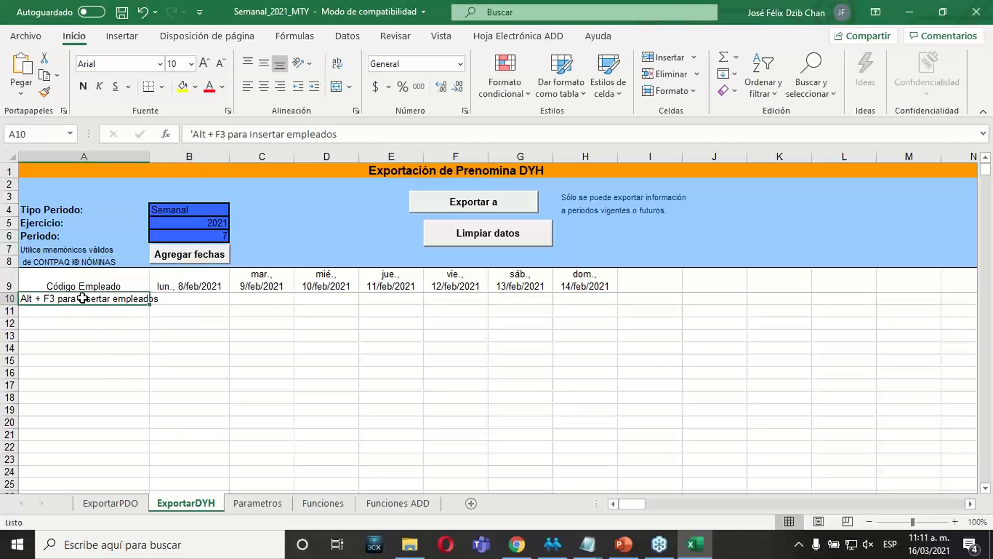
pyautogui.press('Delete')
pyautogui.write('111')
pyautogui.press('Return')
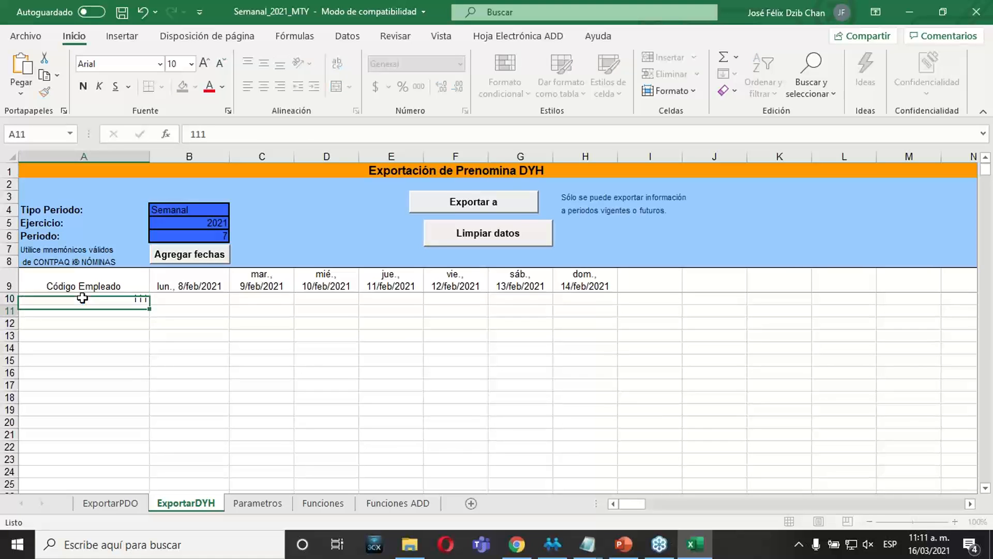
pyautogui.write('222')
pyautogui.press('Return')
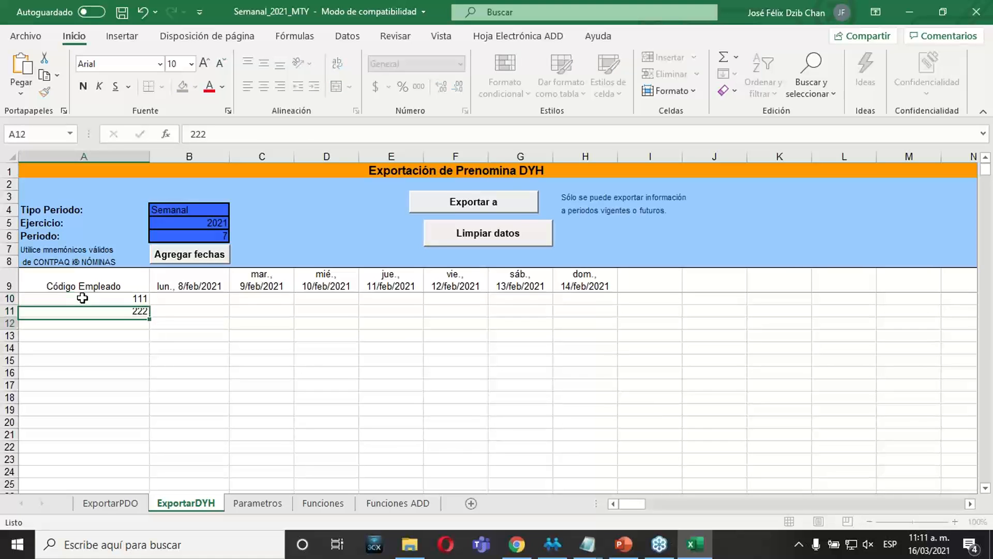
pyautogui.press('Tab')
pyautogui.click(230, 370)
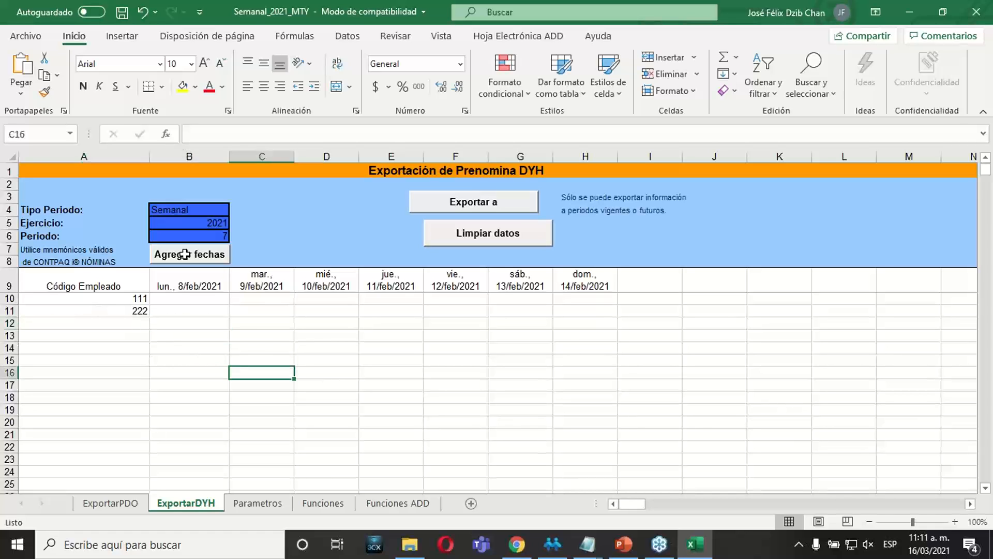
pyautogui.click(121, 14)
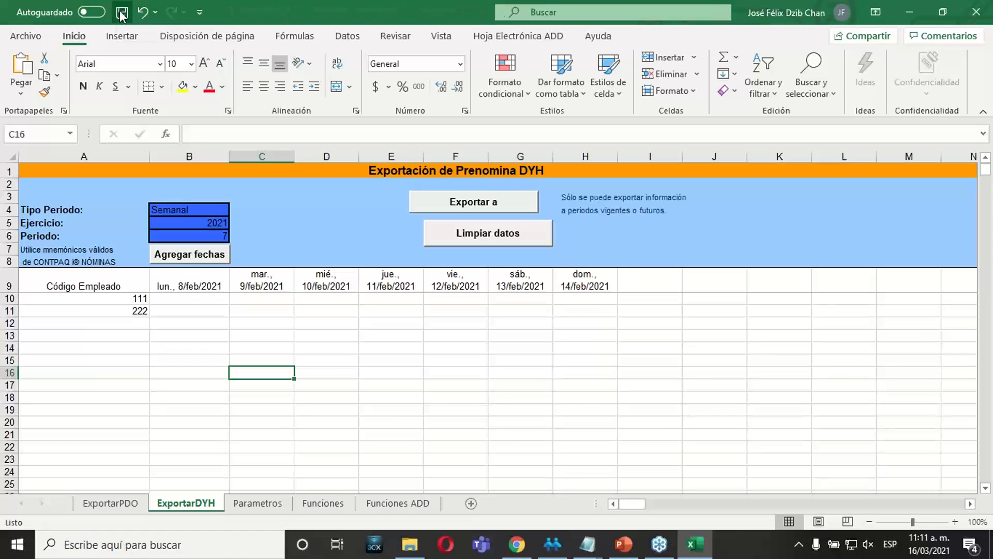
# Close the workbook and locate the Semanal_2021_MTY file in the Documents folder of File Explorer.
pyautogui.click(976, 11)
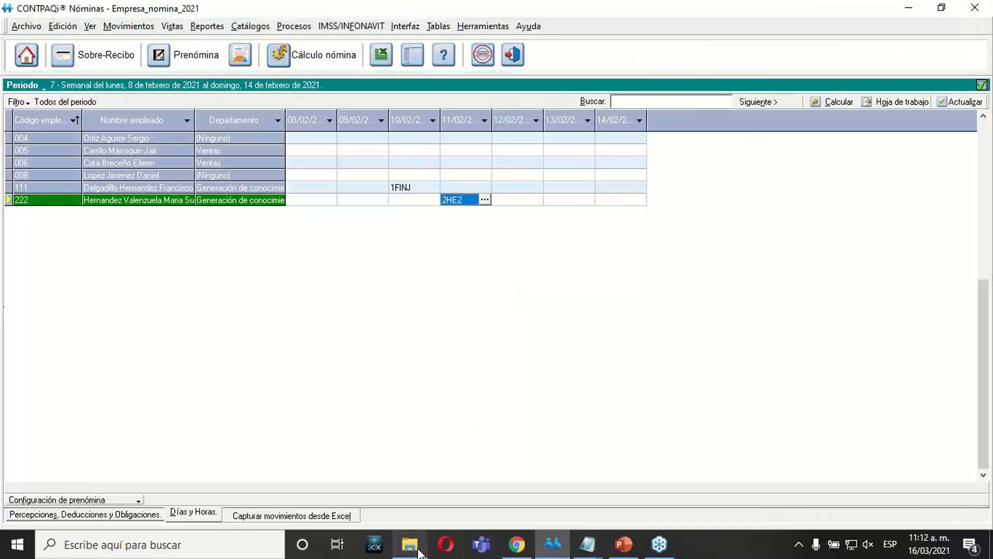
pyautogui.click(410, 544)
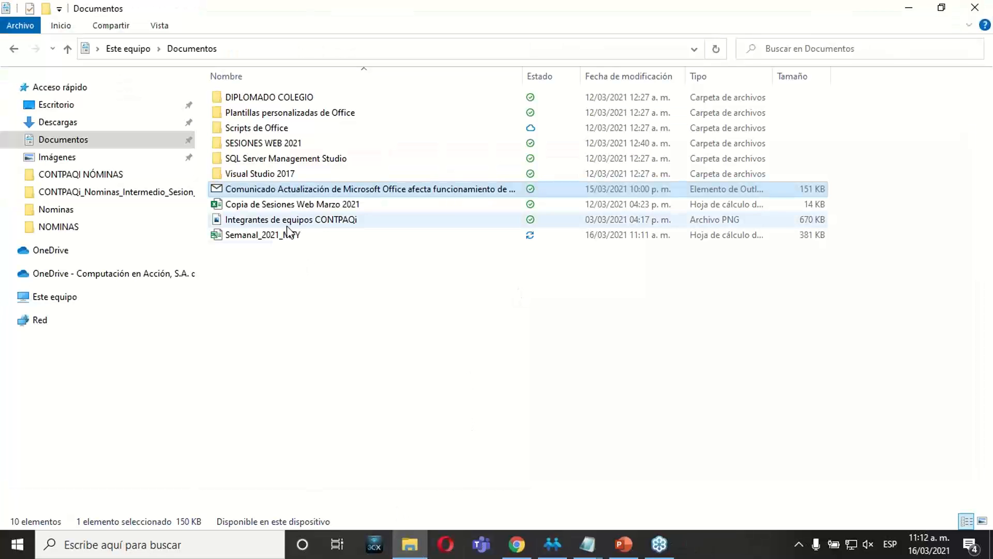
pyautogui.click(275, 238)
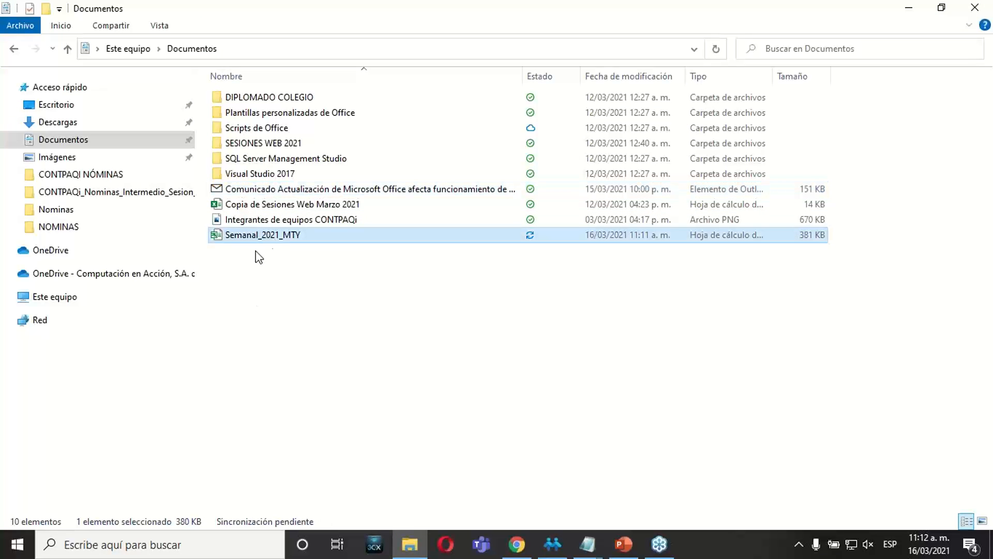
pyautogui.click(281, 352)
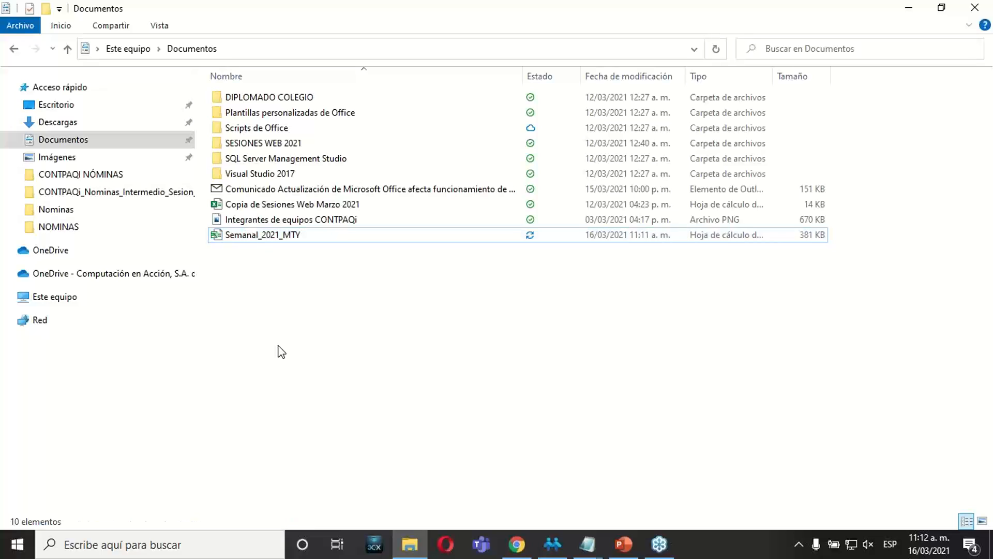
# Reopen the Semanal_2021_MTY workbook, enable its macros and make it a trusted document.
pyautogui.click(262, 241)
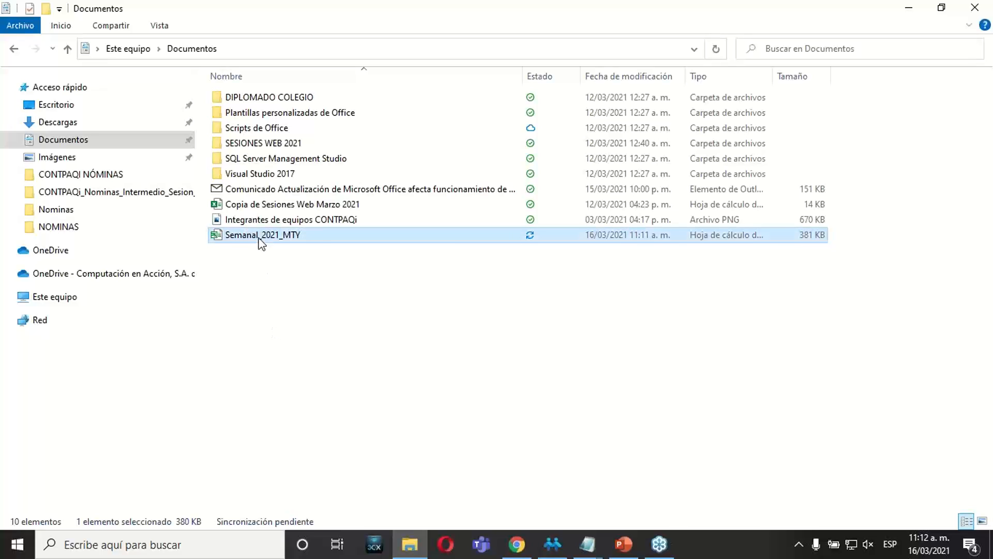
pyautogui.click(260, 239)
pyautogui.press('Return')
pyautogui.press('Return')
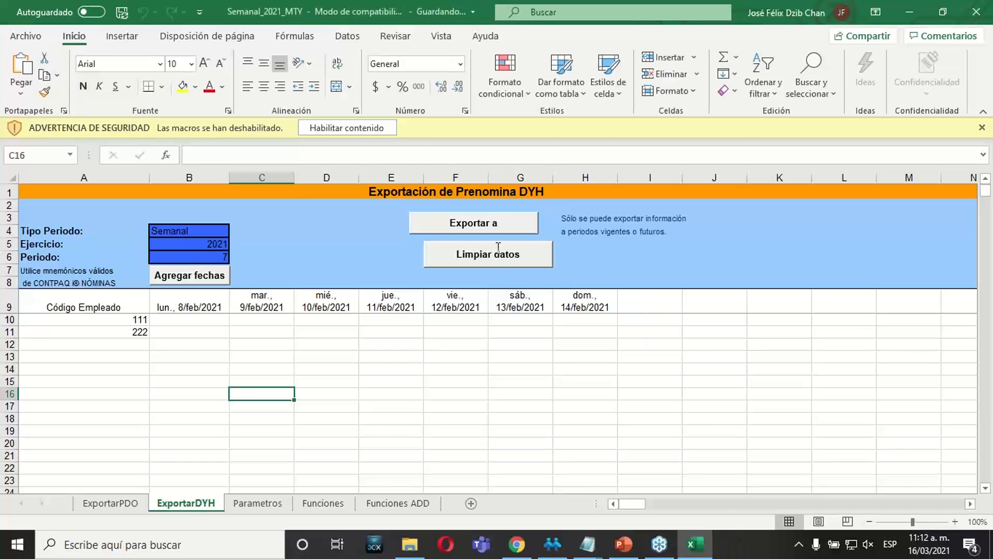
pyautogui.click(344, 124)
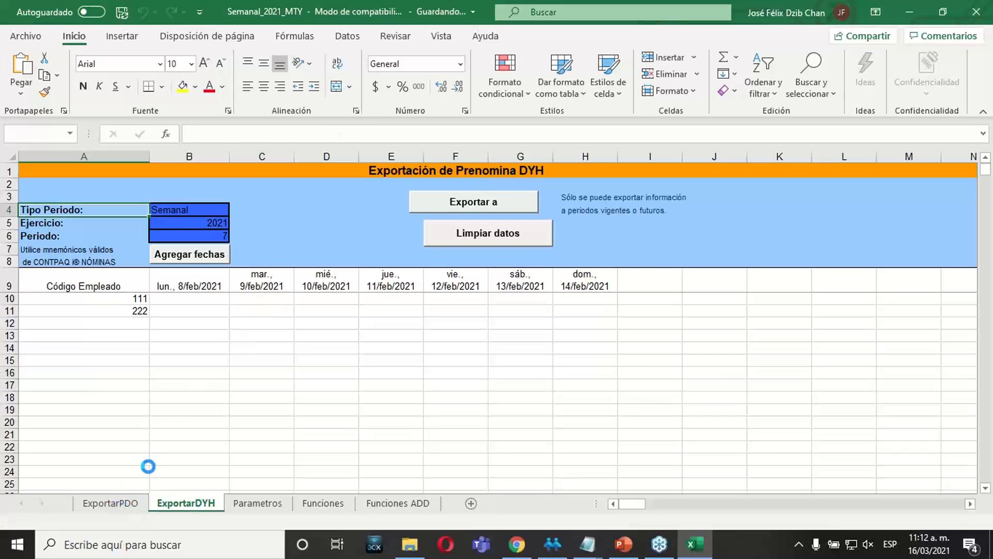
pyautogui.click(565, 310)
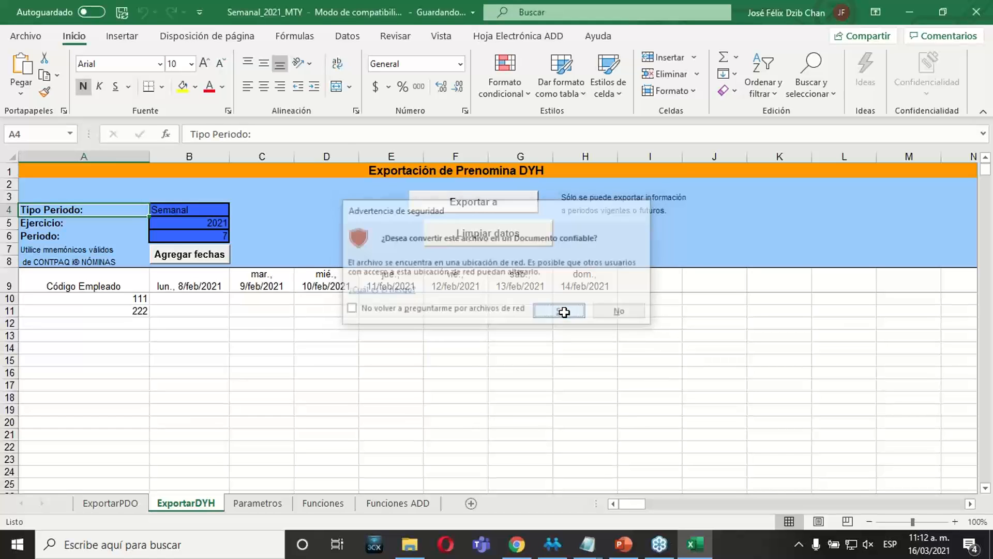
# In the ExportarPDO sheet, set Sueldo (Importe) to 10000 for employee 111 and 12000 for employee 222.
pyautogui.click(111, 503)
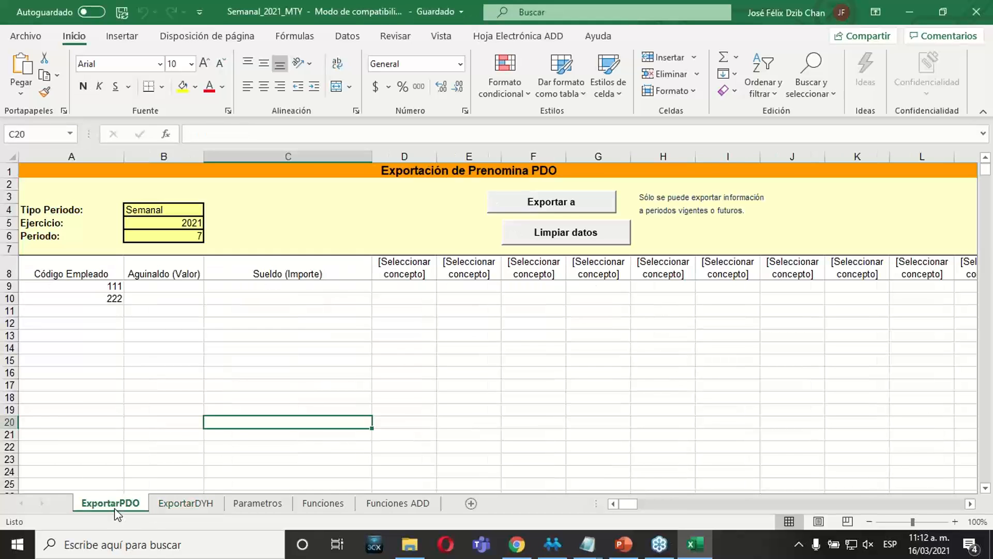
pyautogui.click(222, 288)
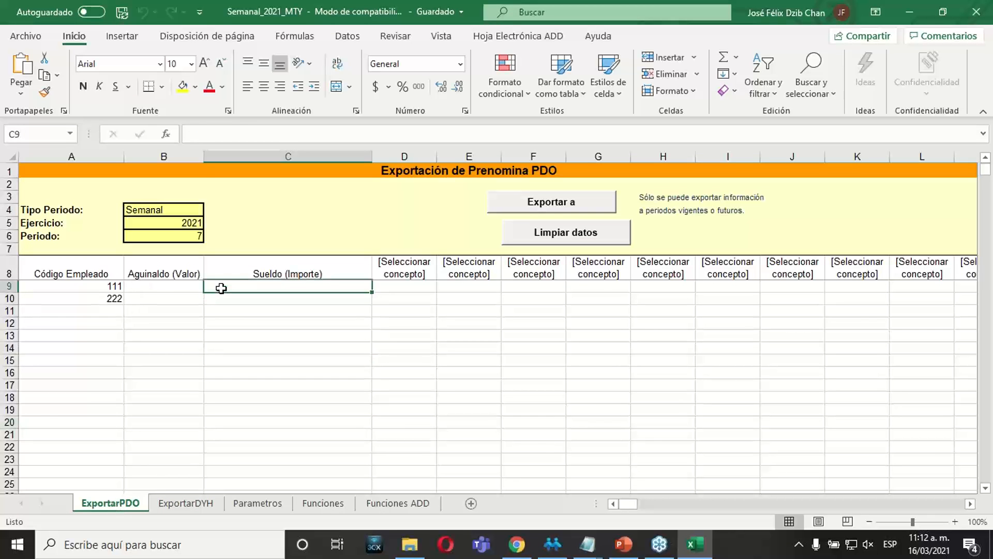
pyautogui.write('1000')
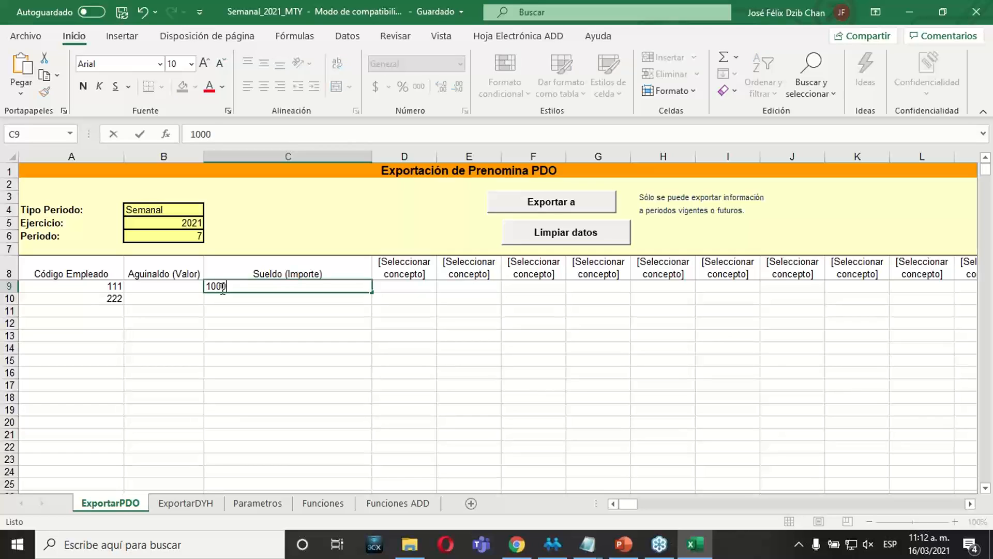
pyautogui.press('Return')
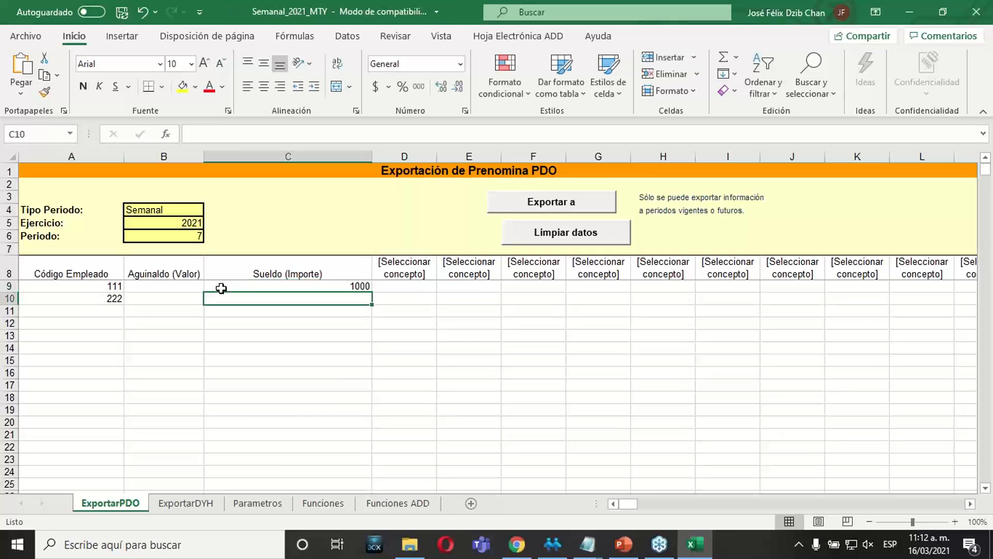
pyautogui.click(223, 288)
pyautogui.click(292, 133)
pyautogui.write('0')
pyautogui.press('Return')
pyautogui.write('12')
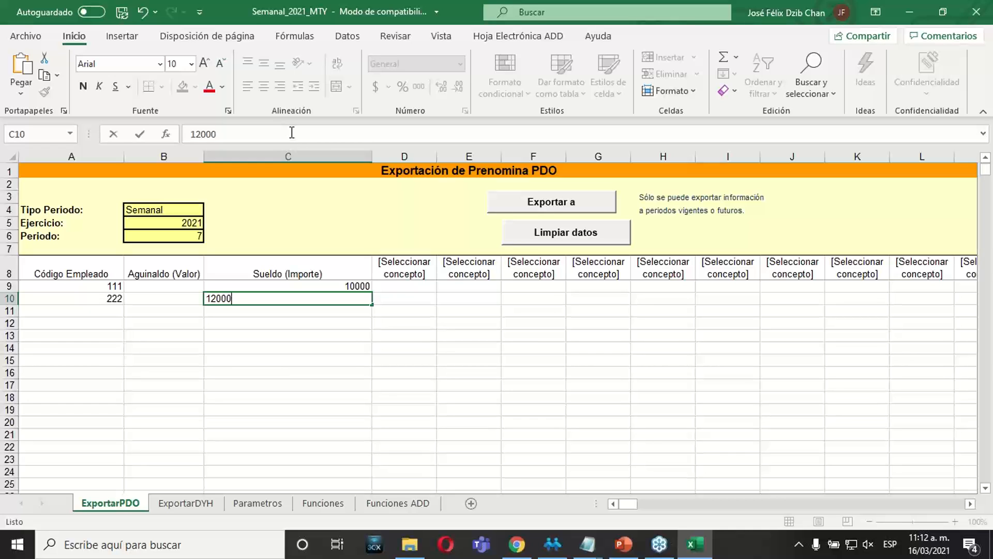
pyautogui.press('Return')
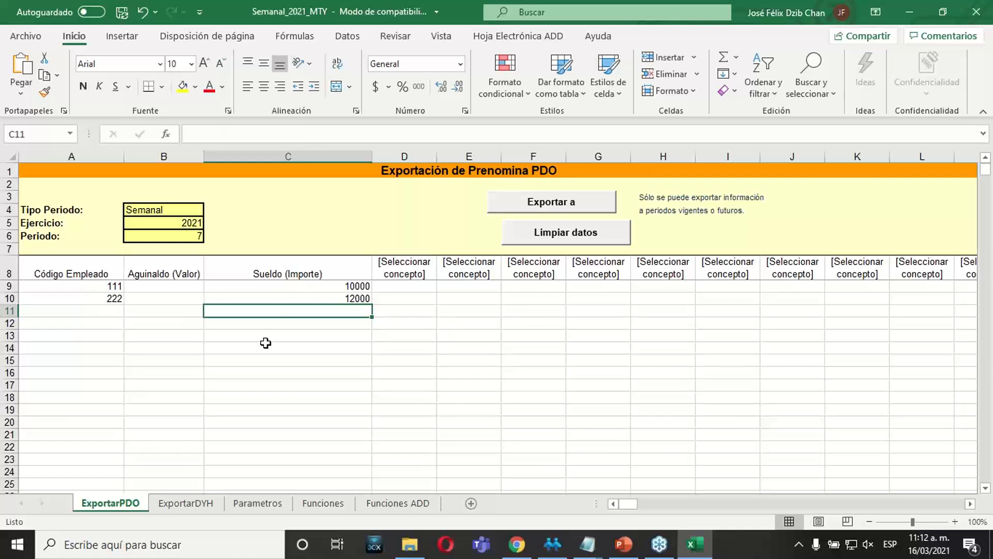
# In the ExportarDYH sheet, enter 1FINJ for employee 222 on Monday 8/feb/2021.
pyautogui.click(197, 503)
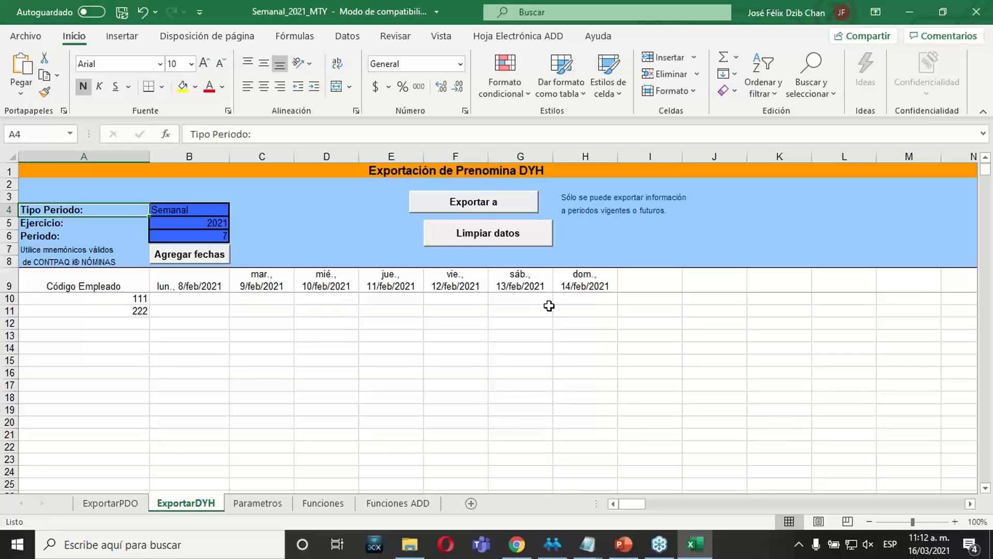
pyautogui.click(214, 310)
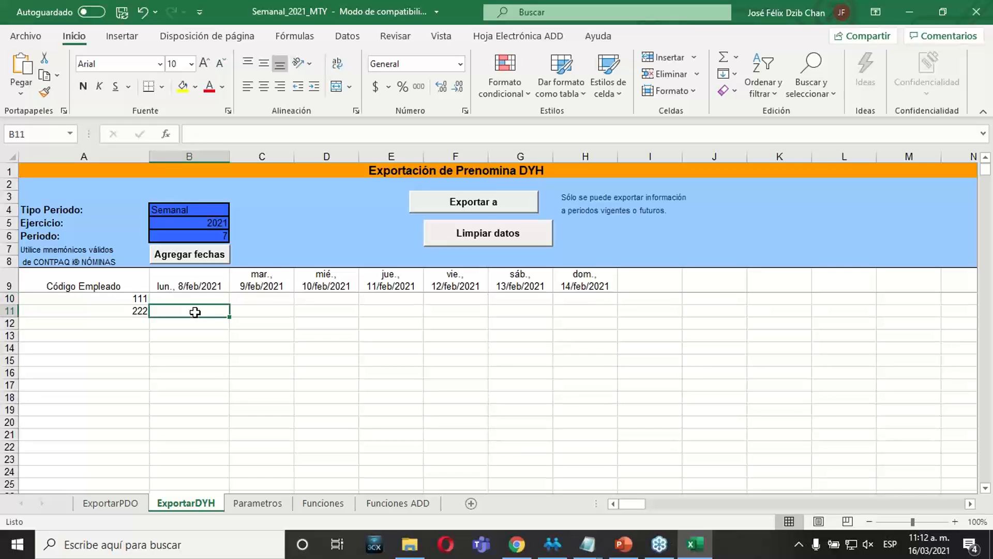
pyautogui.write('1FINJ')
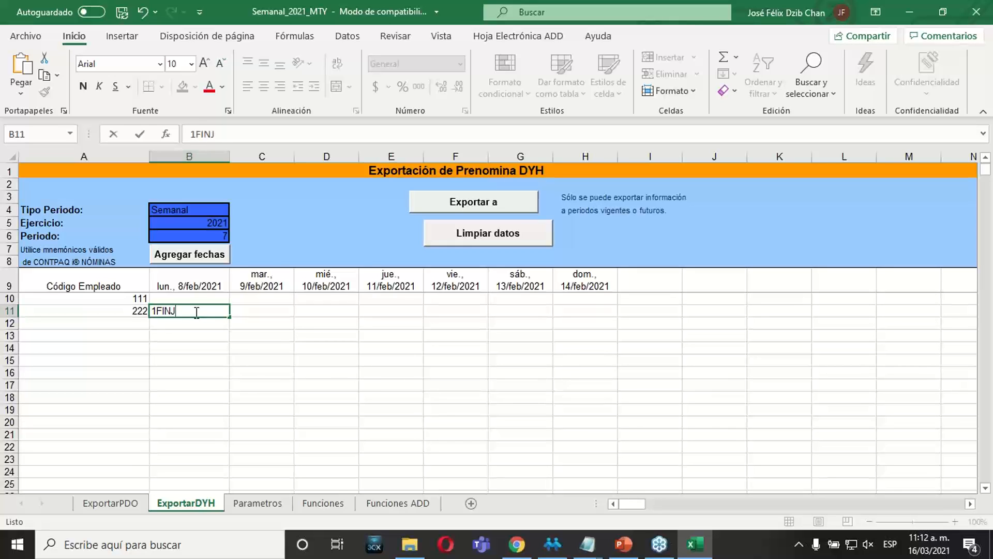
pyautogui.press('Return')
pyautogui.click(188, 362)
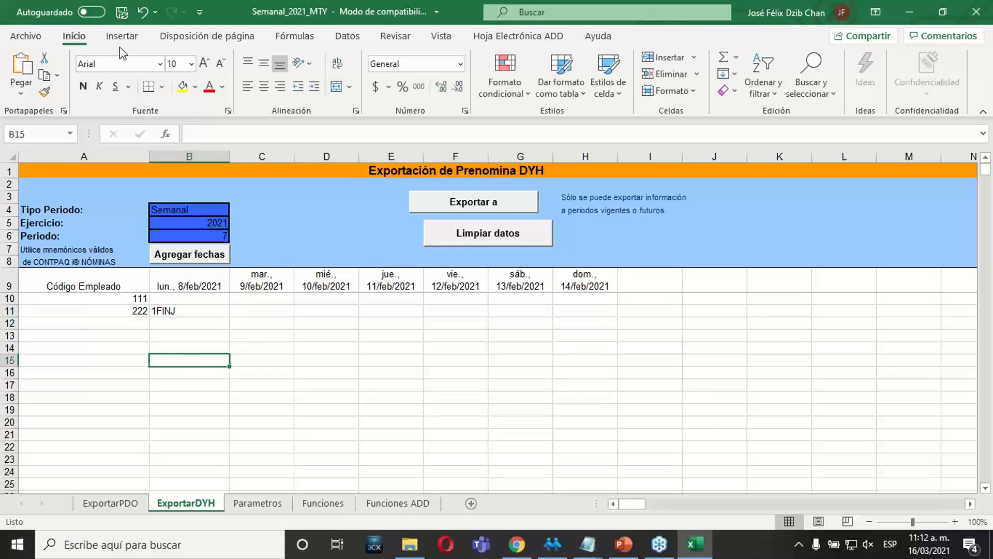
# Save and close the workbook, and locate the Semanal_2021_MTY file in the Documents folder.
pyautogui.click(121, 19)
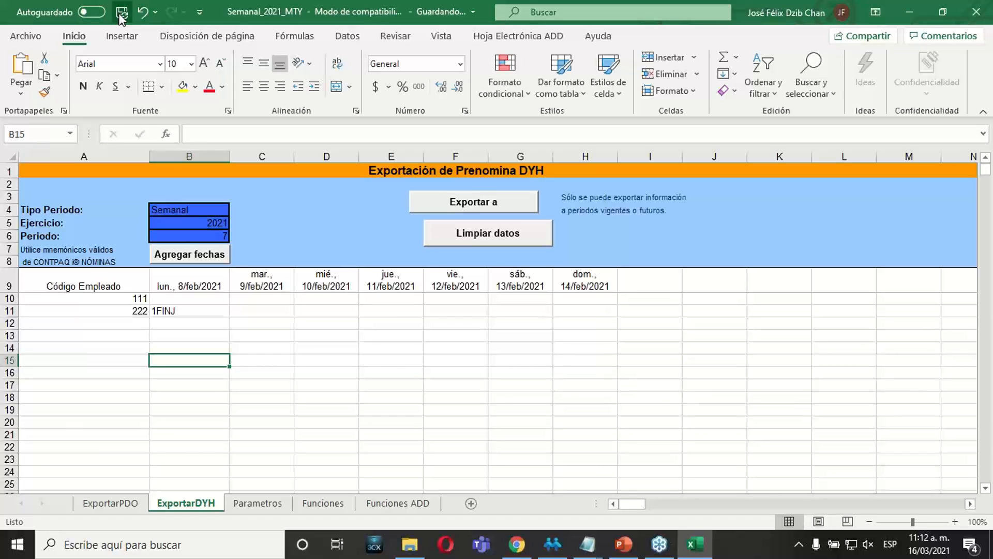
pyautogui.click(317, 387)
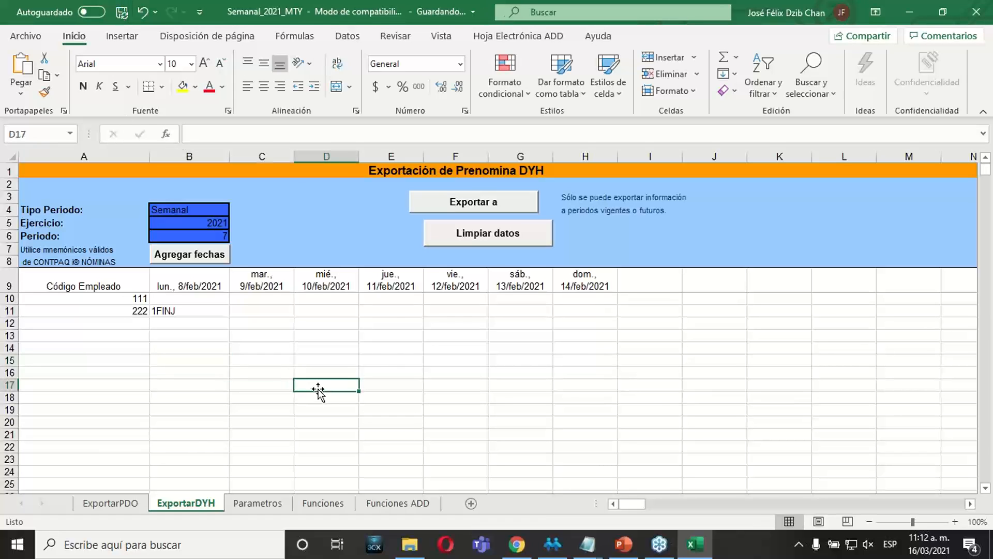
pyautogui.click(974, 14)
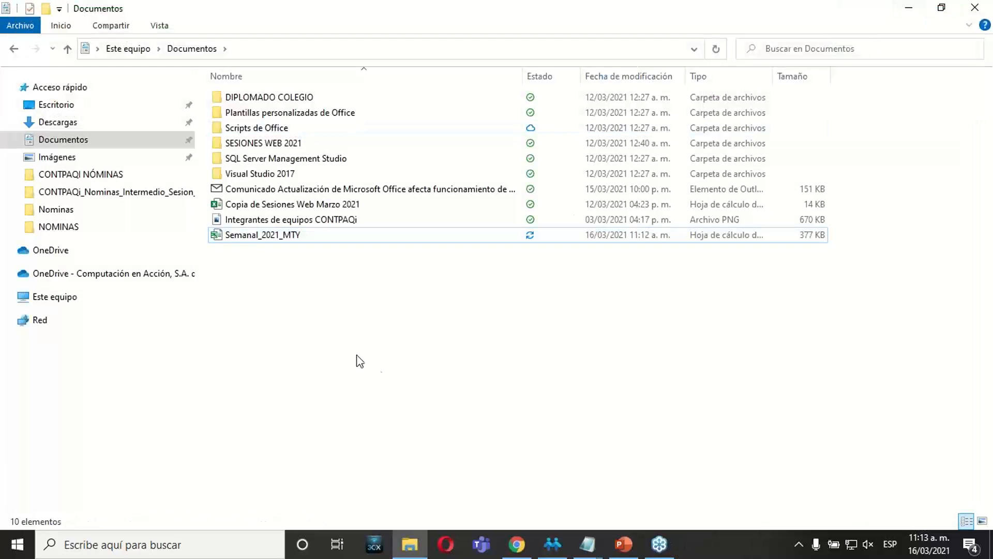
pyautogui.click(262, 237)
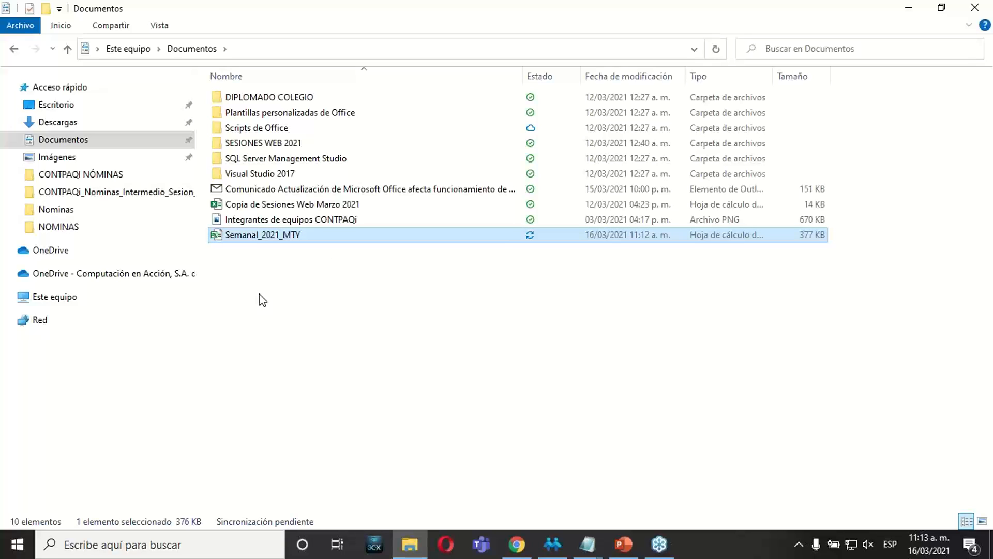
pyautogui.click(271, 301)
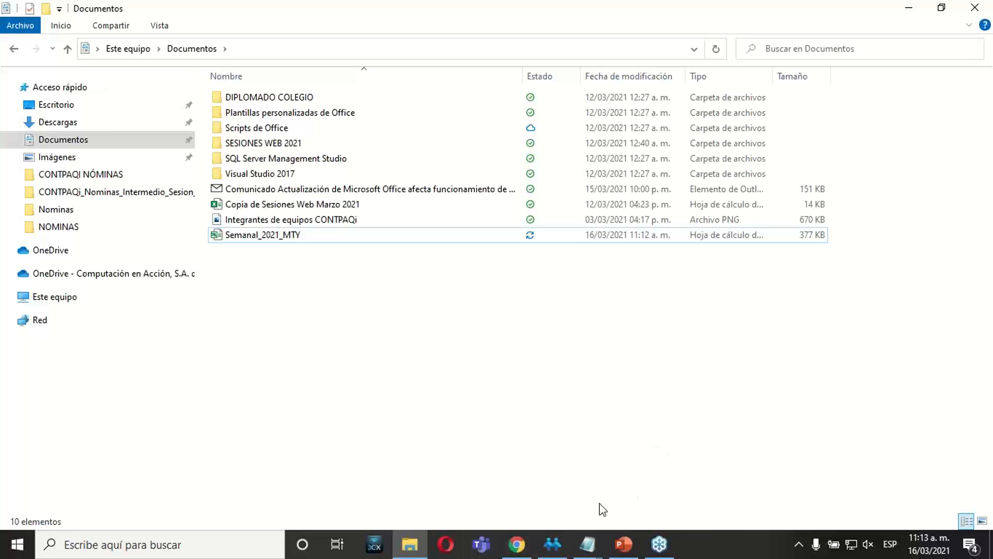
# Switch to CONTPAQi Nóminas and, to capture movements from Excel, open Semanal_2021_MTY from Documents as another existing sheet.
pyautogui.click(562, 537)
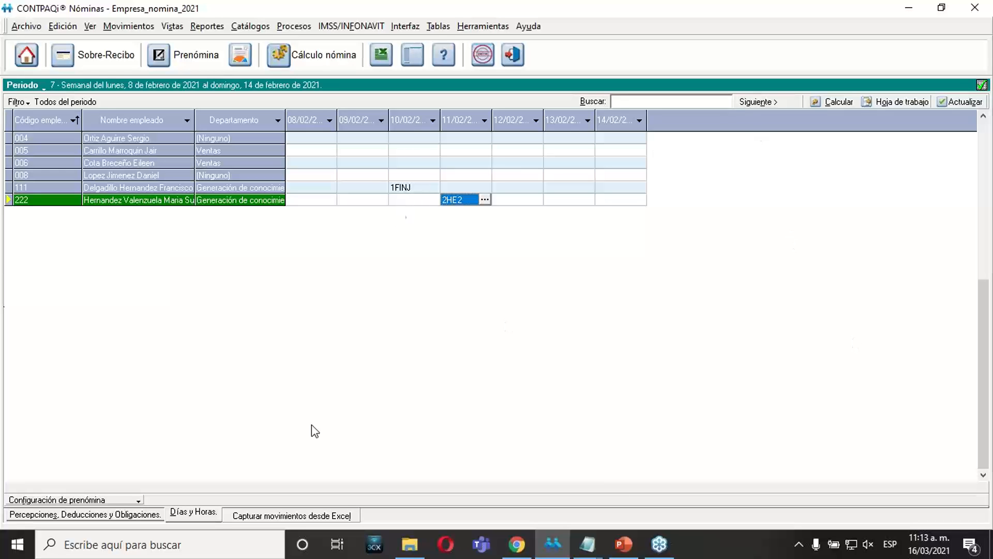
pyautogui.click(291, 516)
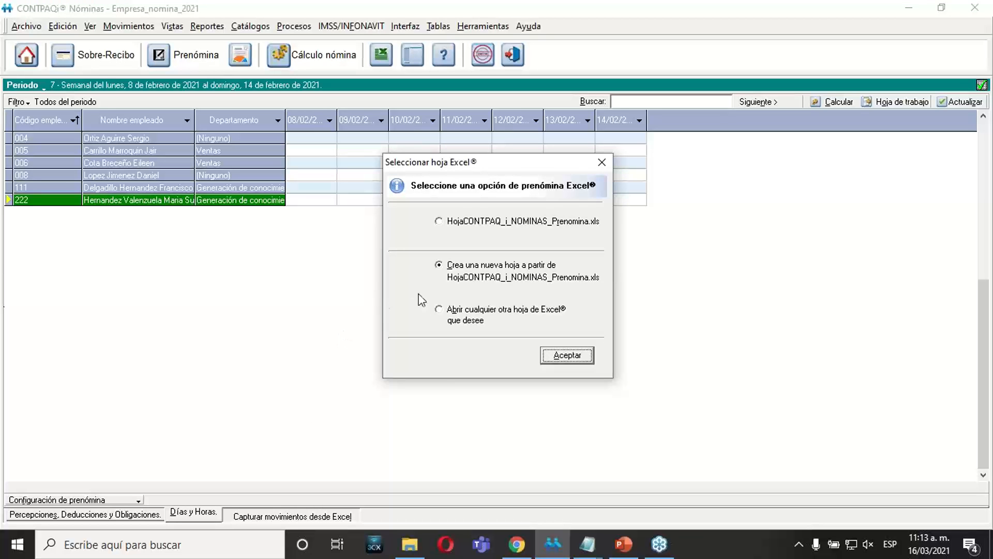
pyautogui.click(438, 309)
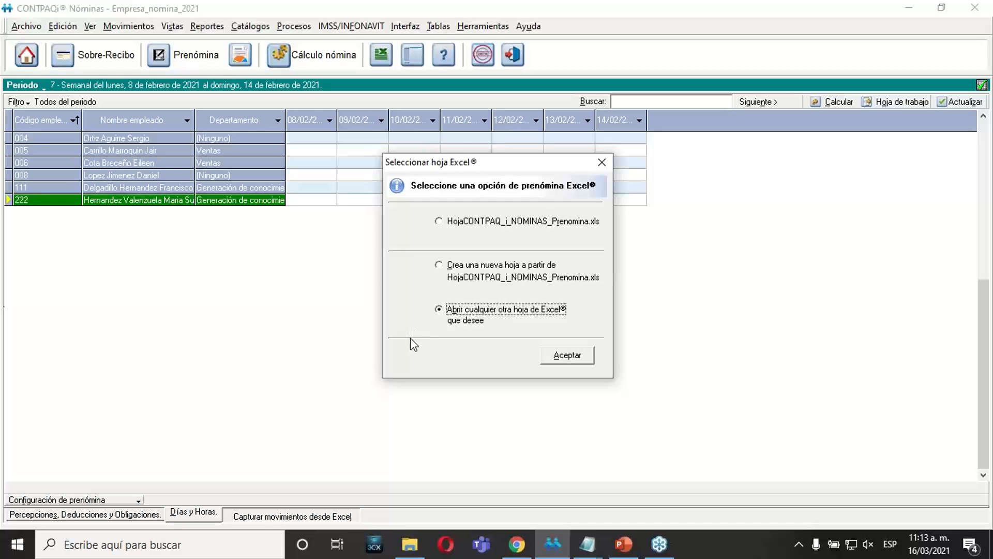
pyautogui.click(566, 356)
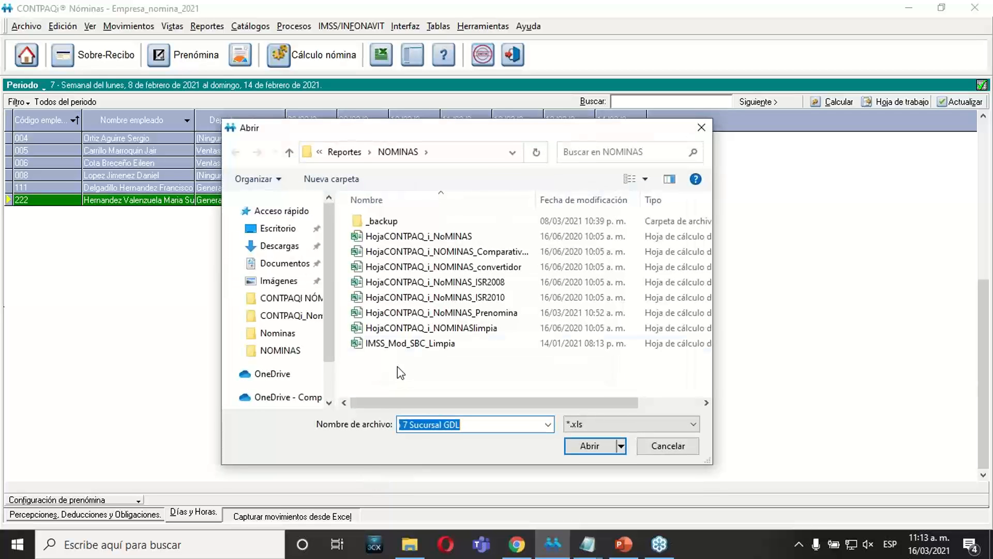
pyautogui.click(284, 263)
pyautogui.click(367, 313)
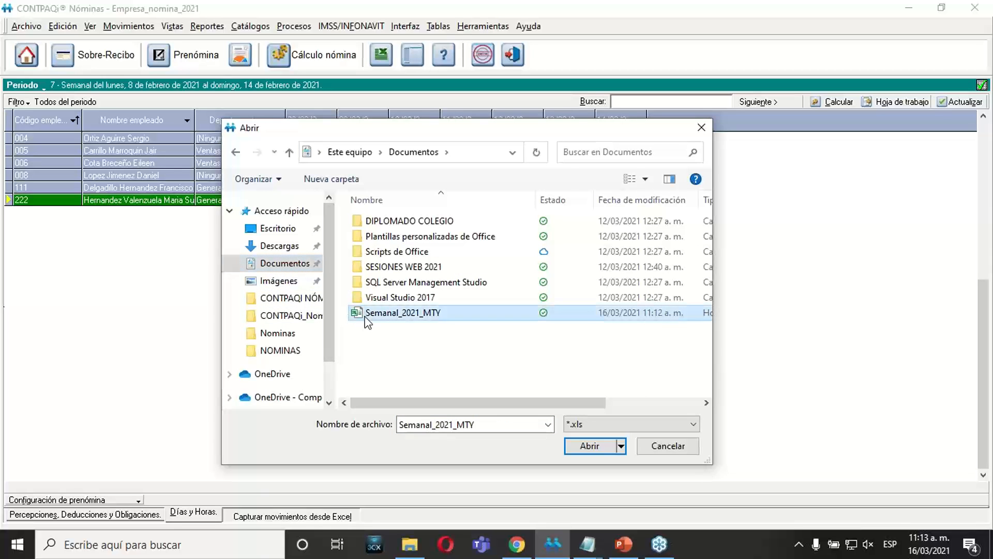
pyautogui.click(413, 364)
pyautogui.click(596, 448)
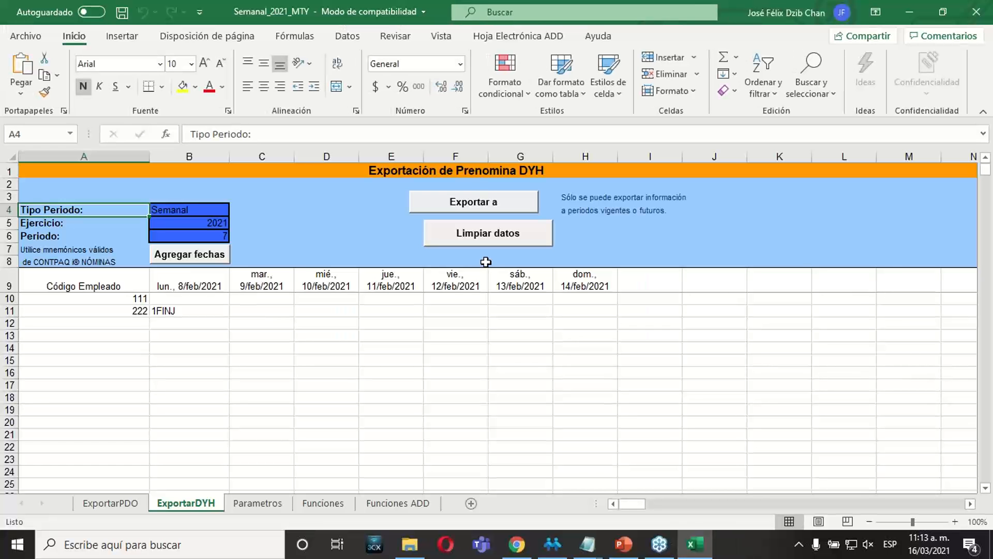
# Export the Sueldo amounts of the ExportarPDO sheet to CONTPAQi Nóminas and dismiss the completion message.
pyautogui.moveTo(420, 362); pyautogui.dragTo(425, 398)
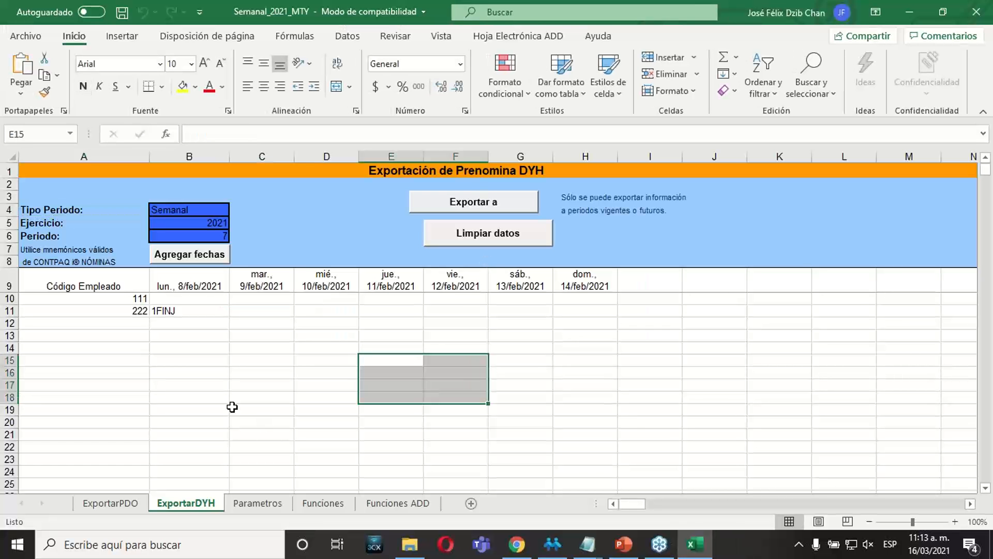
pyautogui.click(216, 410)
pyautogui.click(123, 506)
pyautogui.click(313, 344)
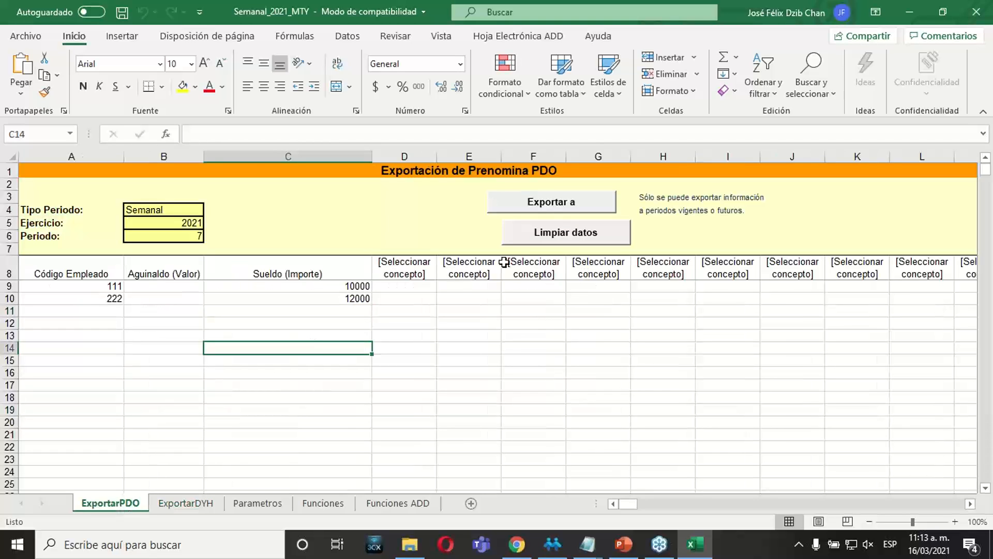
pyautogui.click(546, 206)
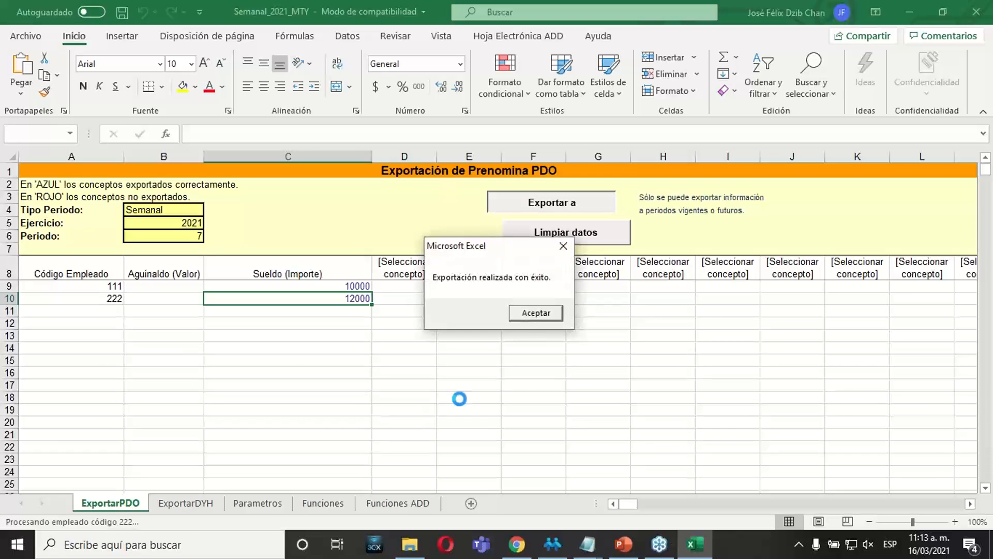
pyautogui.click(536, 313)
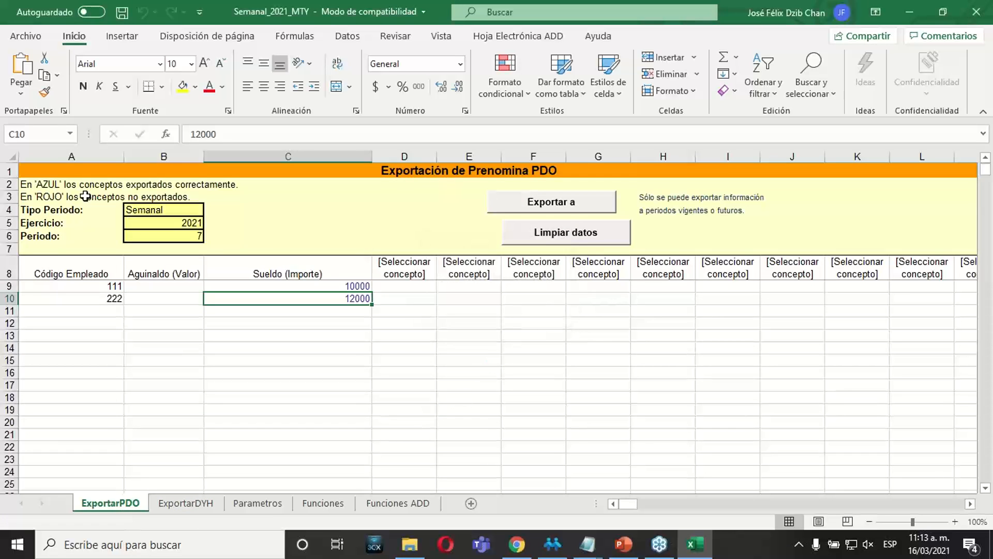
# Export the incidences of the ExportarDYH sheet to CONTPAQi Nóminas and dismiss the completion message.
pyautogui.click(173, 506)
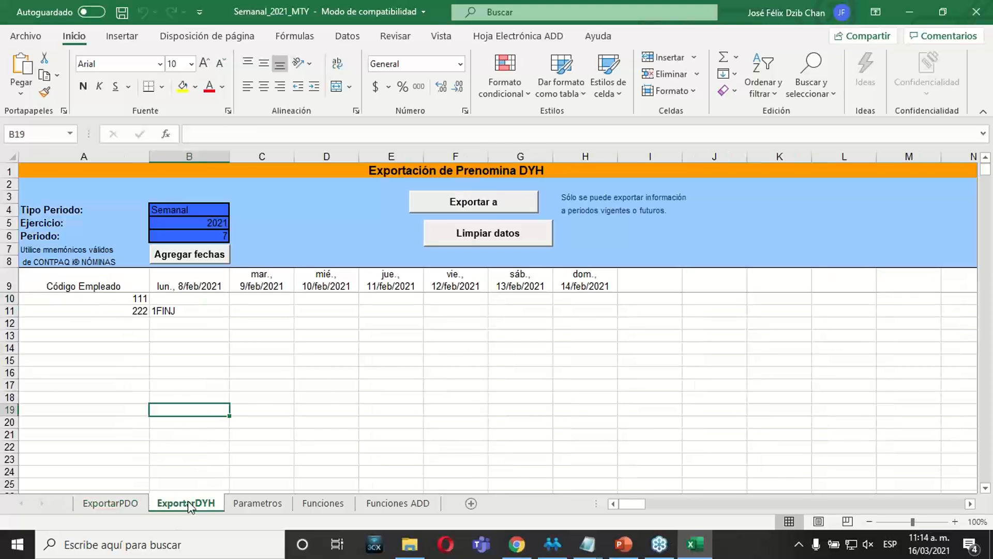
pyautogui.click(277, 347)
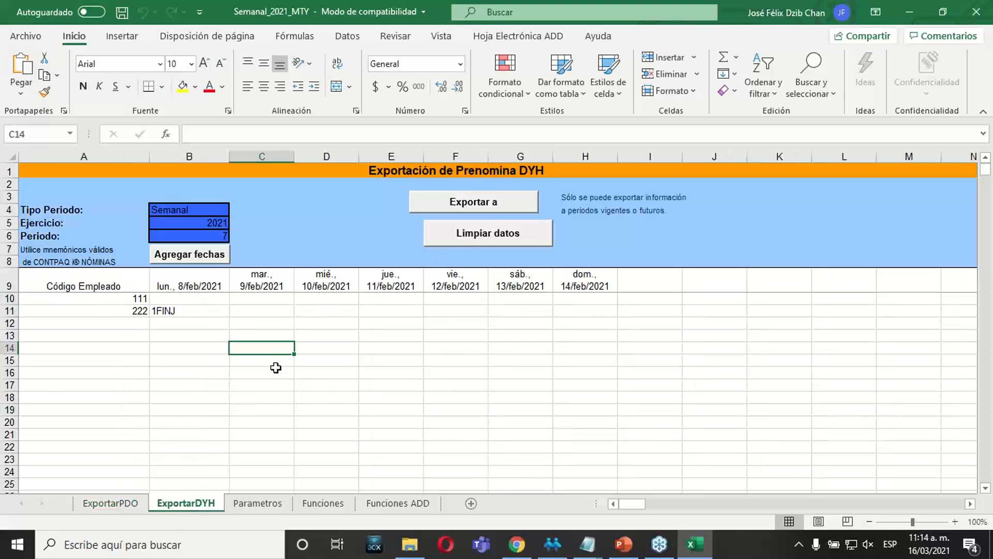
pyautogui.click(500, 205)
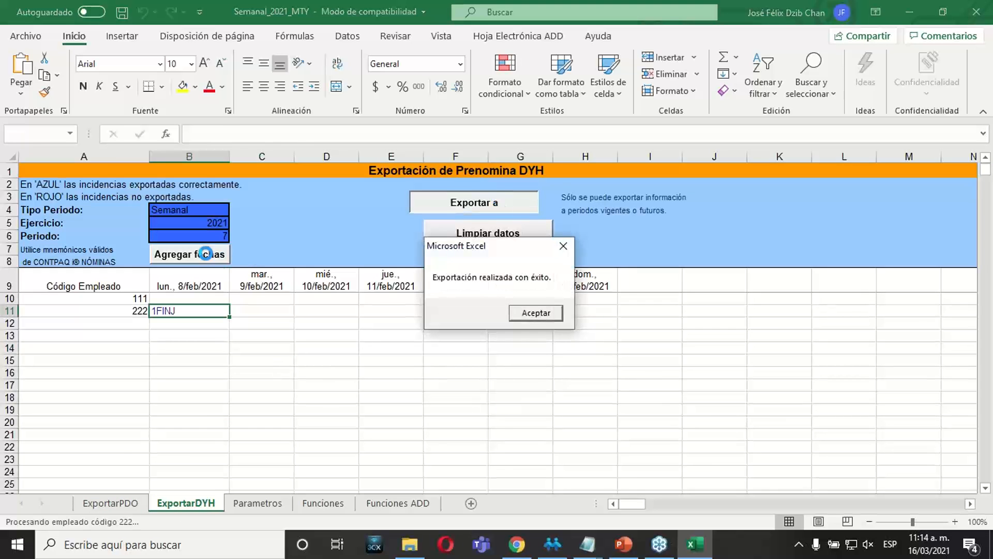
pyautogui.click(532, 314)
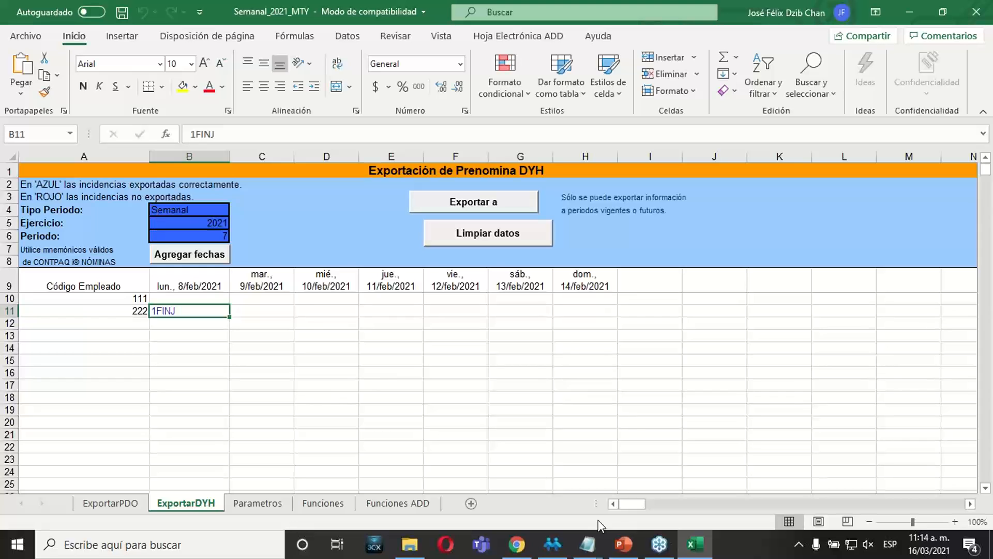
# Switch to CONTPAQi Nóminas and review employee 111's sobre-recibo from the prenómina's Percepciones, Deducciones y Obligaciones view.
pyautogui.click(566, 552)
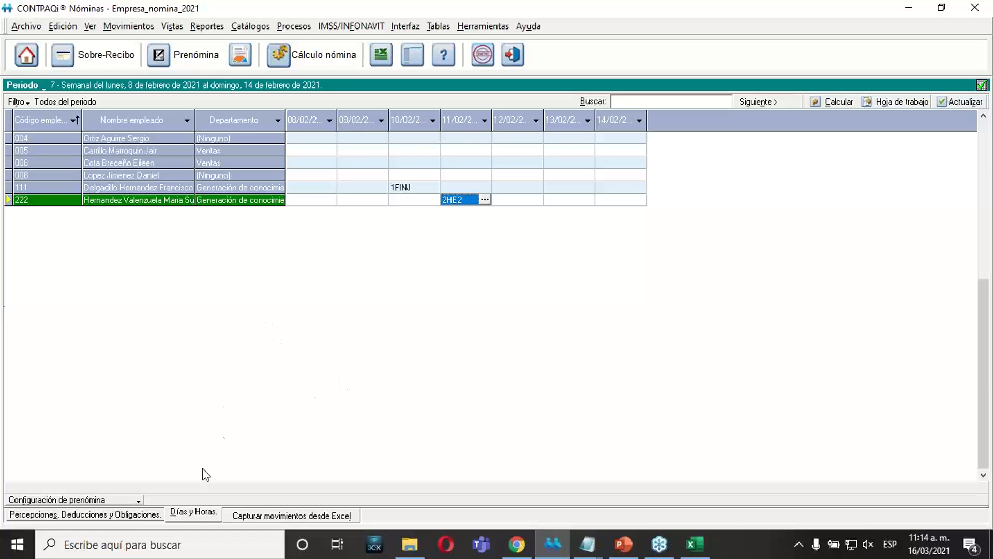
pyautogui.click(137, 514)
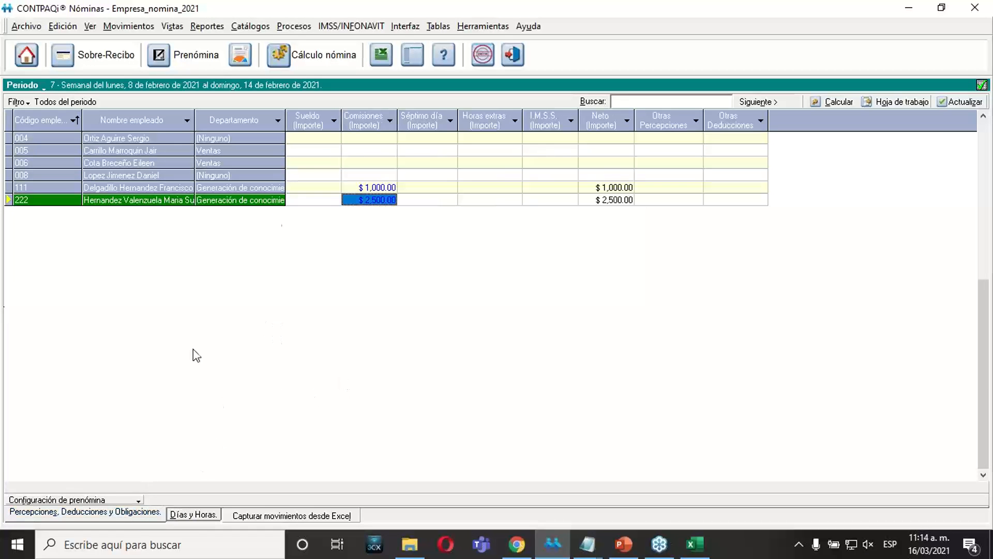
pyautogui.click(266, 187)
pyautogui.rightClick(267, 186)
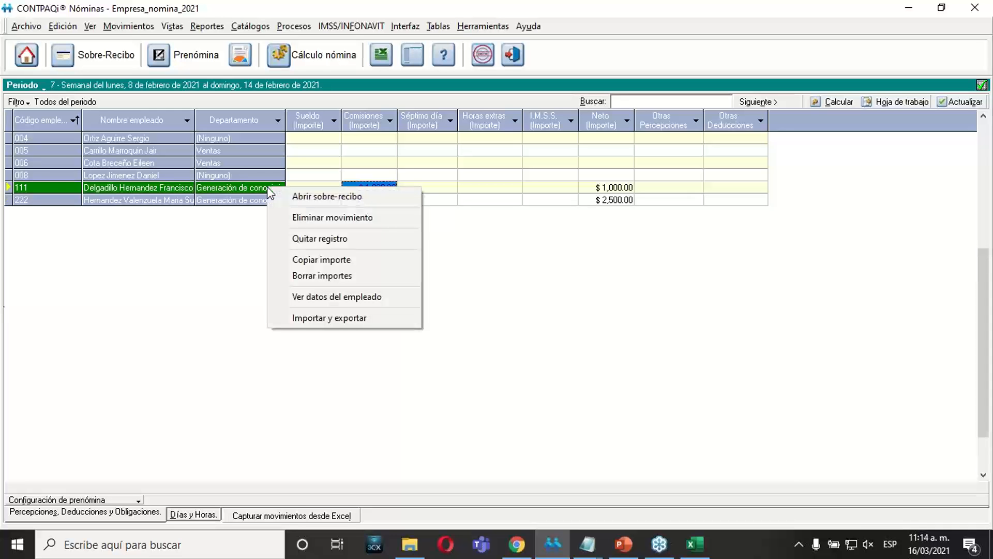
pyautogui.click(290, 197)
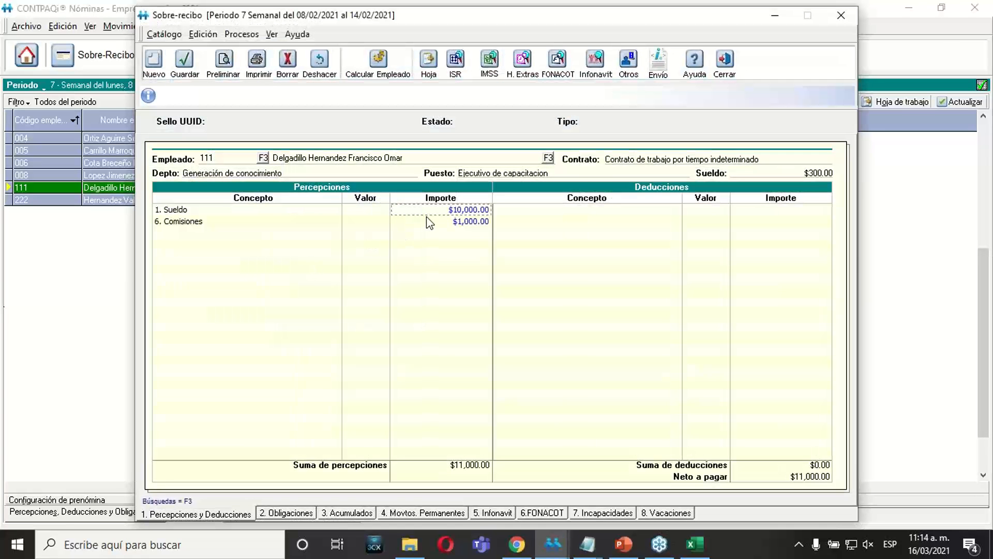
pyautogui.click(724, 59)
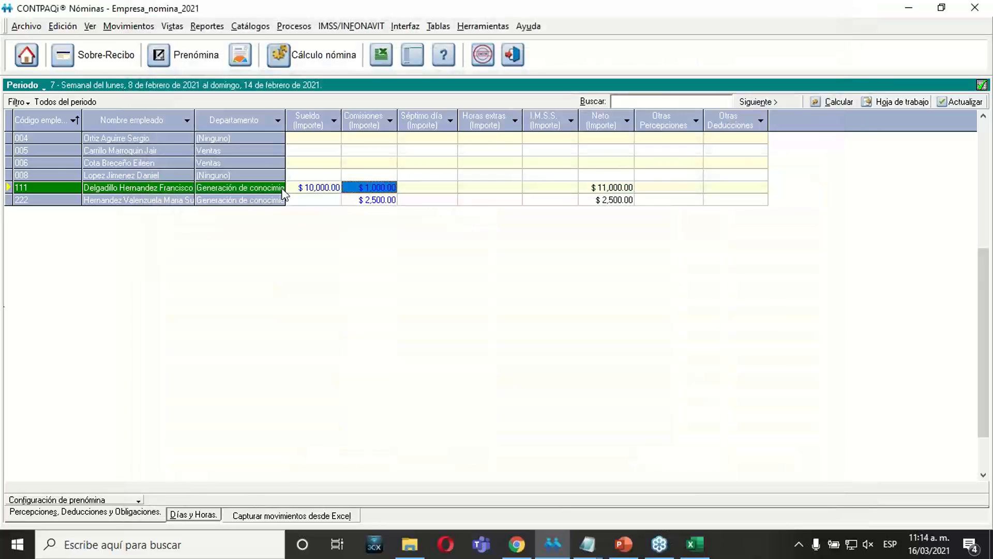
# Review the sobre-recibo of employee 222 from the prenómina and close it.
pyautogui.rightClick(284, 202)
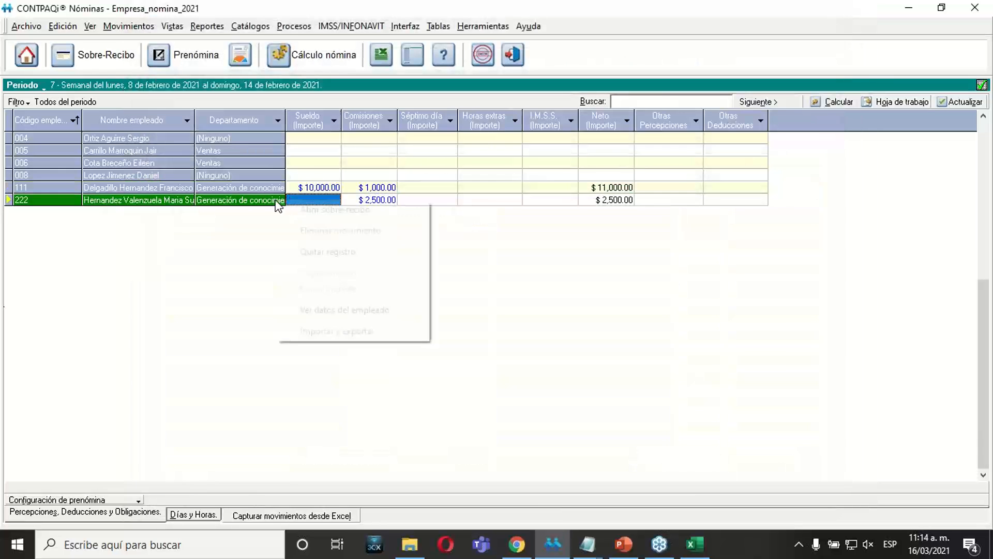
pyautogui.click(306, 211)
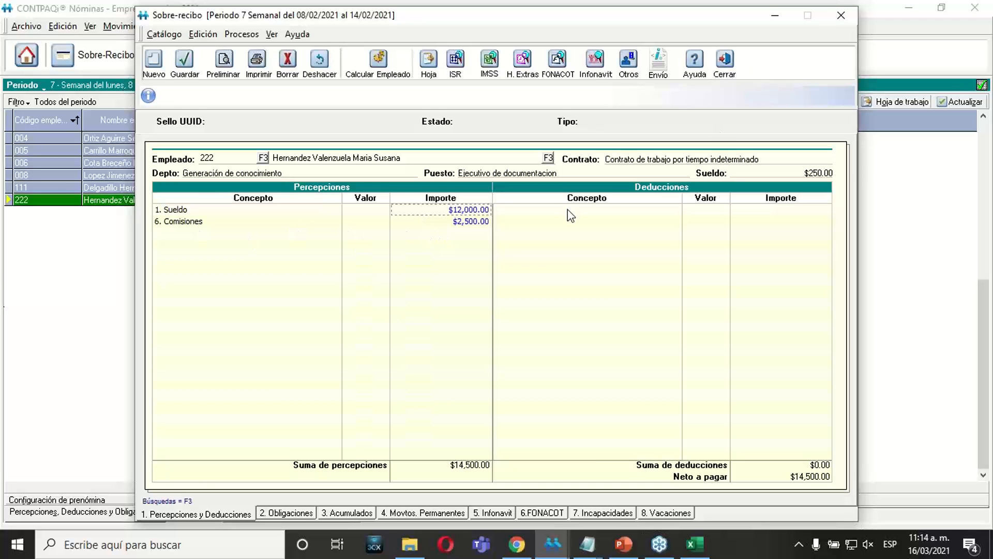
pyautogui.click(724, 63)
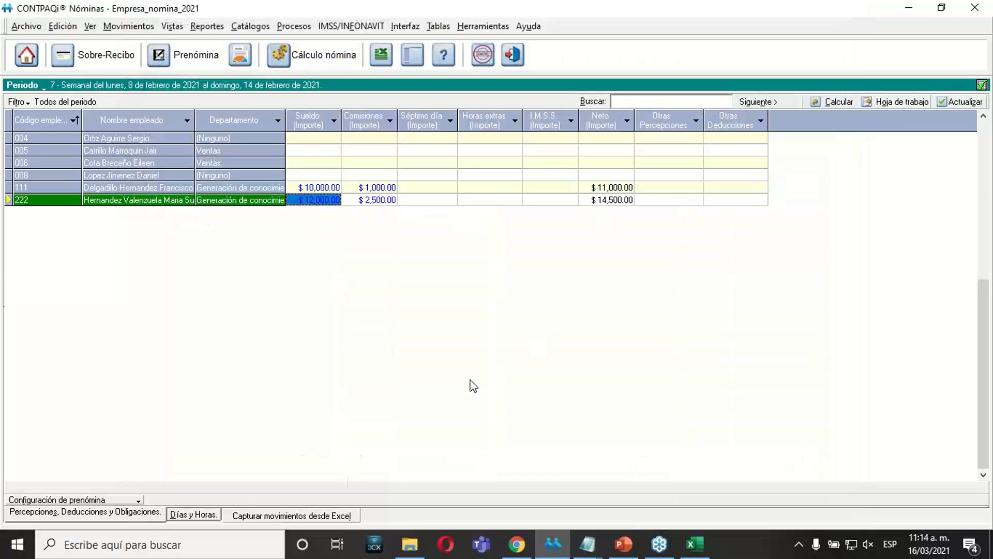
# Check the Días y Horas incidences of employees 111 and 222, and return to the ExportarDYH sheet in Excel.
pyautogui.click(192, 515)
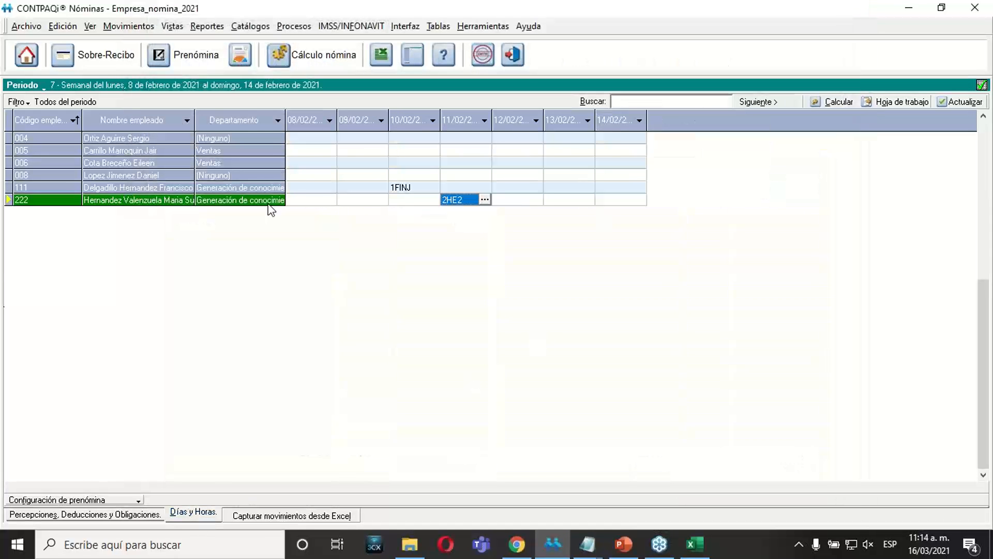
pyautogui.click(310, 201)
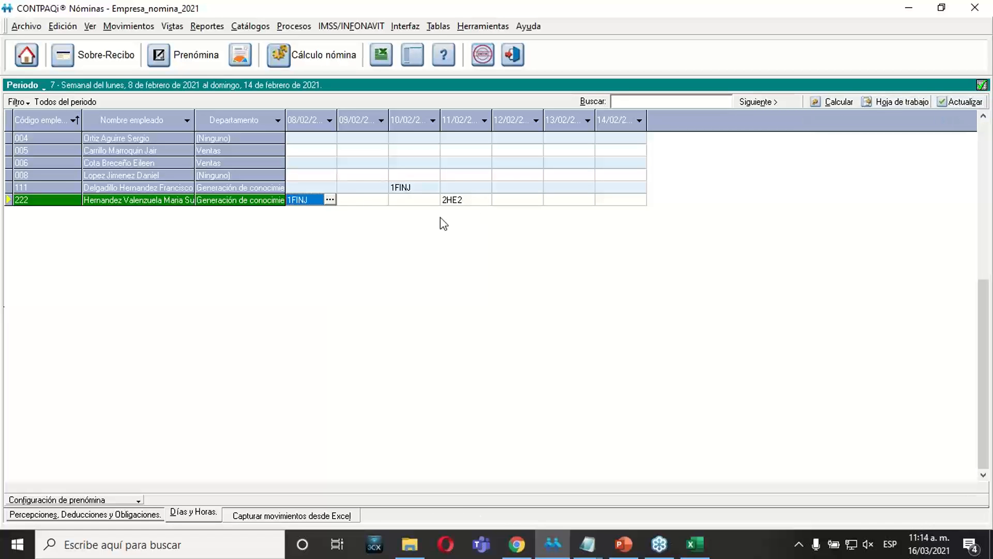
pyautogui.click(350, 187)
pyautogui.click(311, 200)
pyautogui.click(693, 543)
pyautogui.click(581, 417)
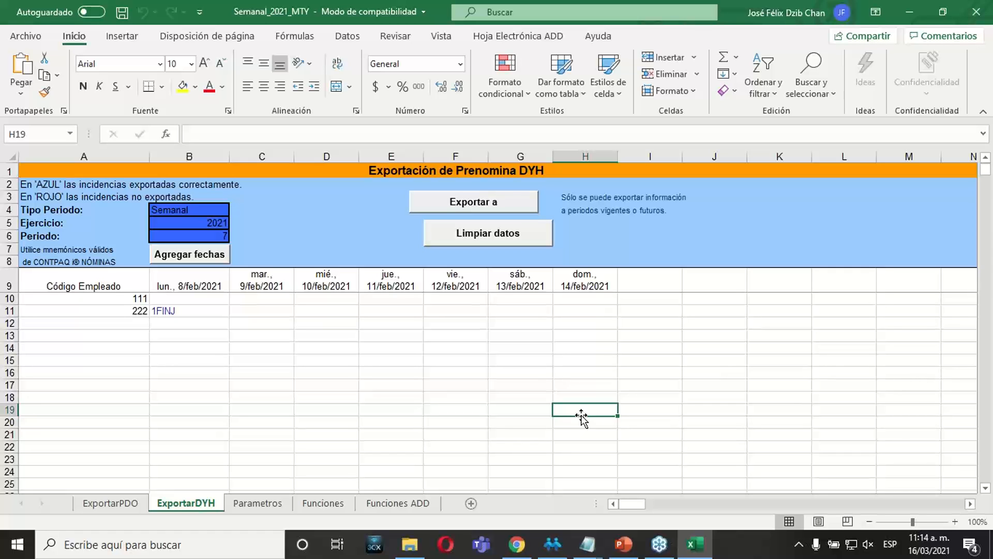
# Switch to the PowerPoint presentation and advance past the Ejercicio slides to slide 22, "Cambiar a periodos pasados y futuros".
pyautogui.click(624, 544)
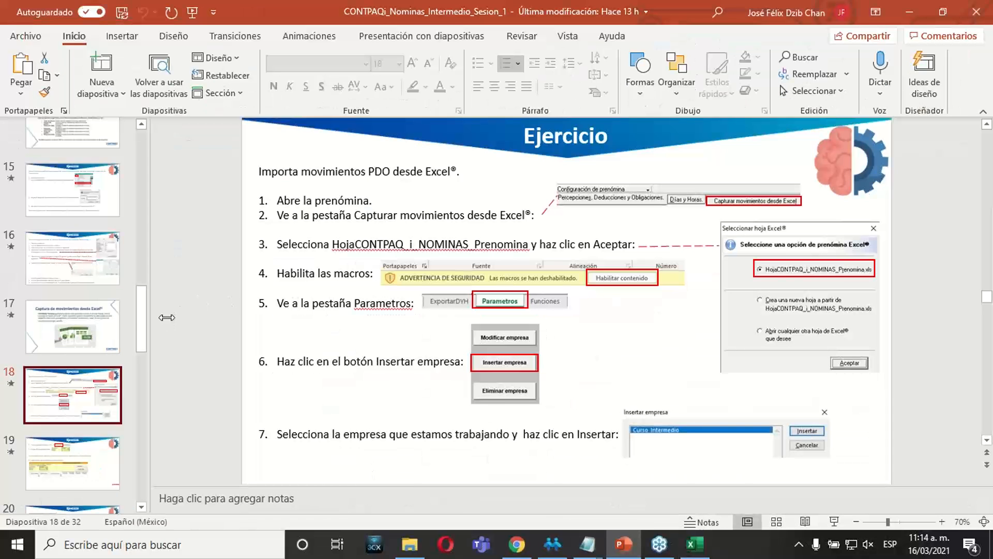
pyautogui.moveTo(138, 323); pyautogui.dragTo(137, 347)
pyautogui.click(105, 347)
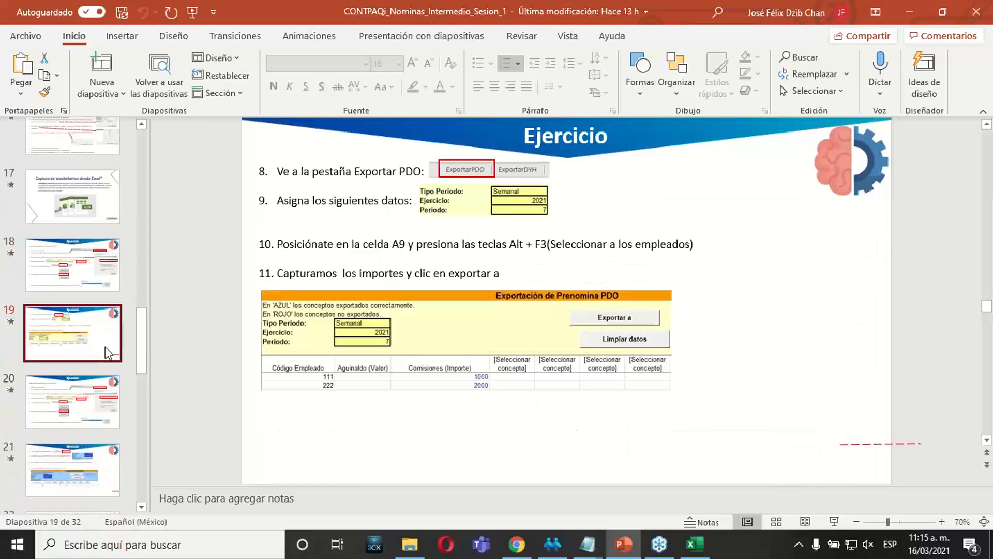
pyautogui.press('Down')
pyautogui.press('Down')
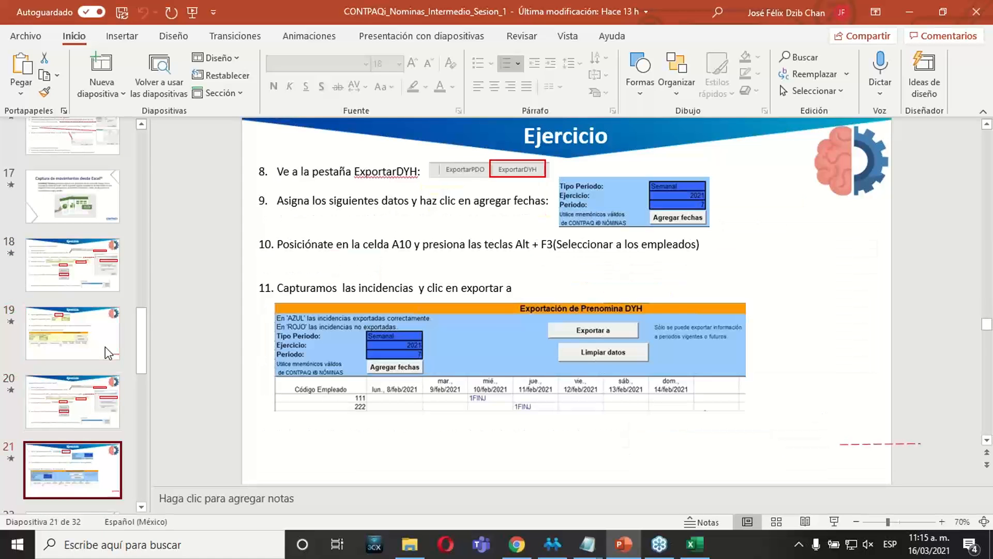
pyautogui.press('Down')
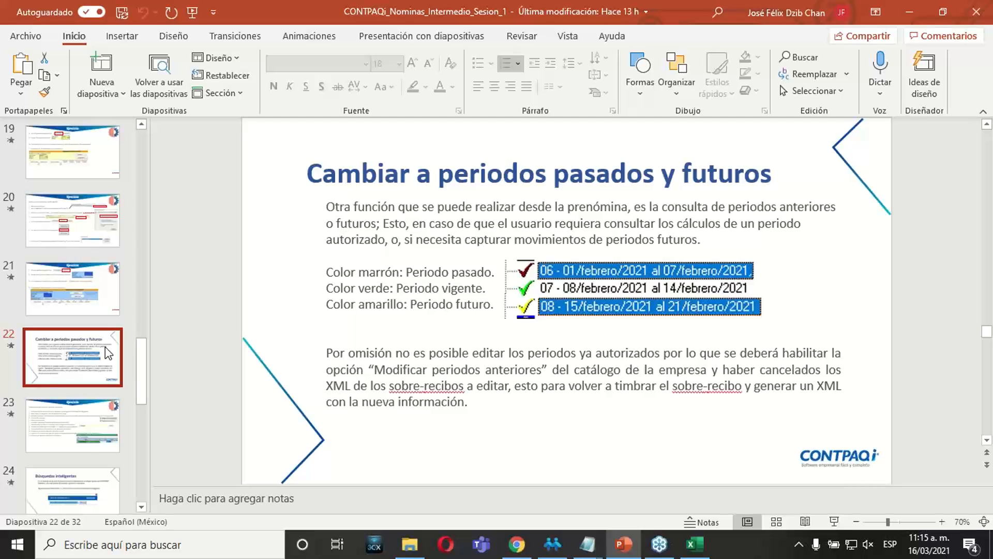
# Minimize the presentation, switch back to CONTPAQi Nóminas and refresh the prenómina with the latest changes.
pyautogui.click(919, 10)
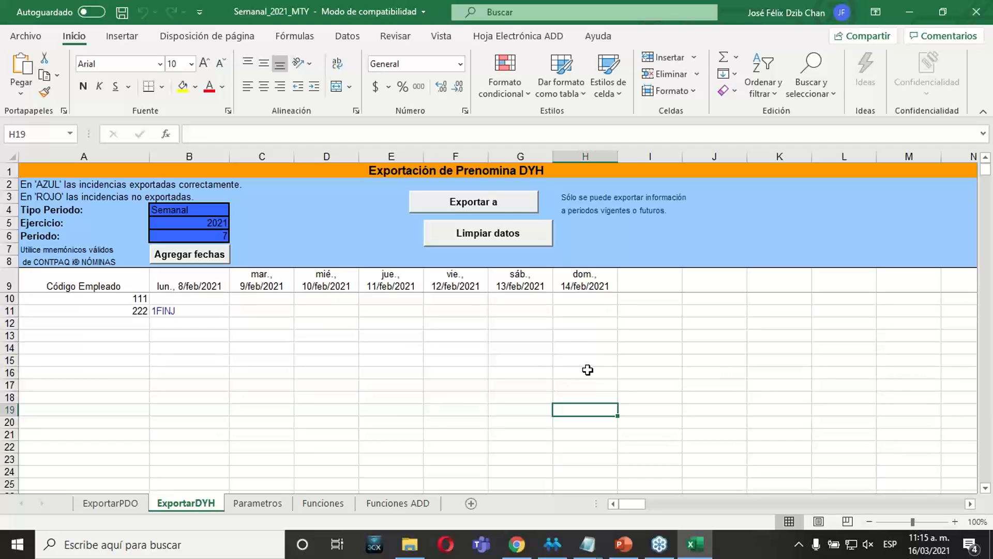
pyautogui.click(558, 550)
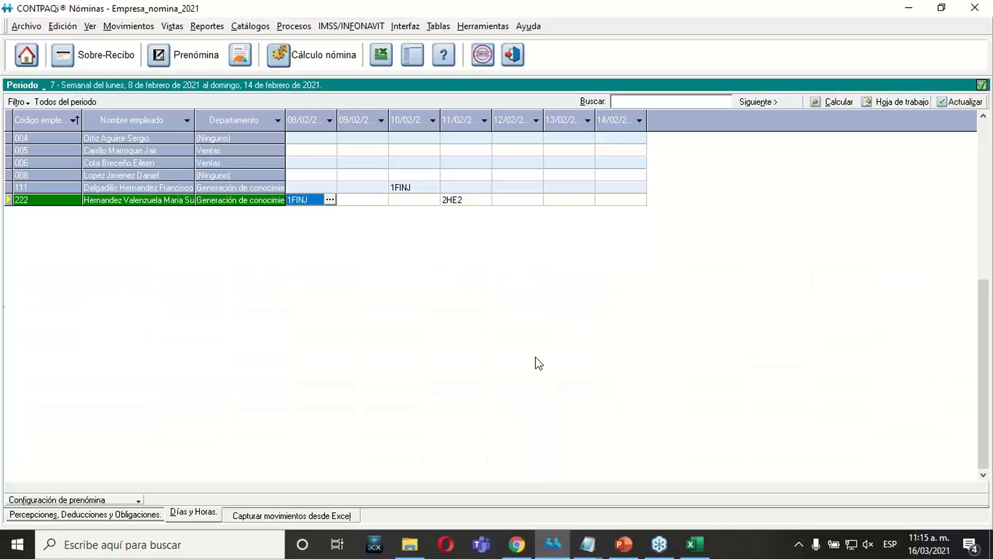
pyautogui.moveTo(984, 414); pyautogui.dragTo(983, 274)
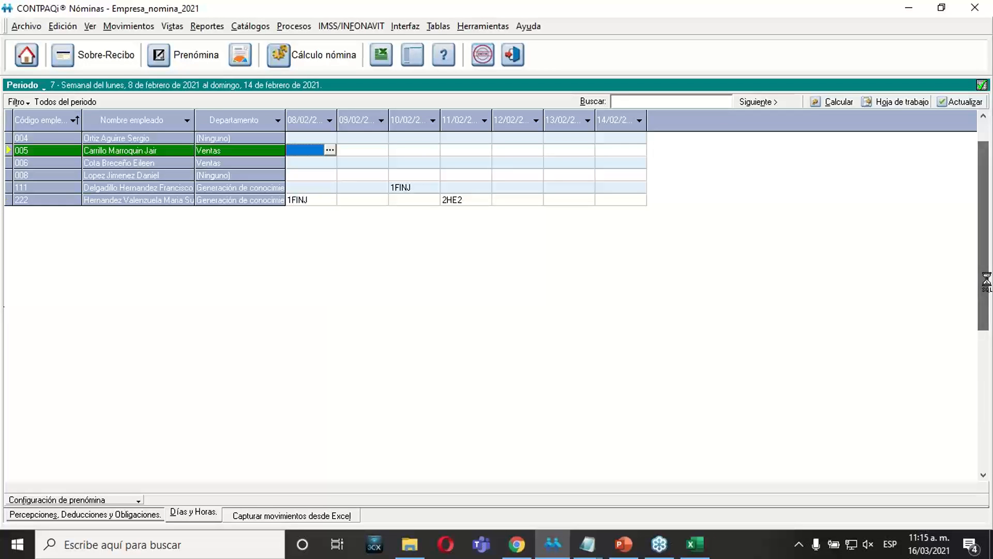
pyautogui.click(951, 104)
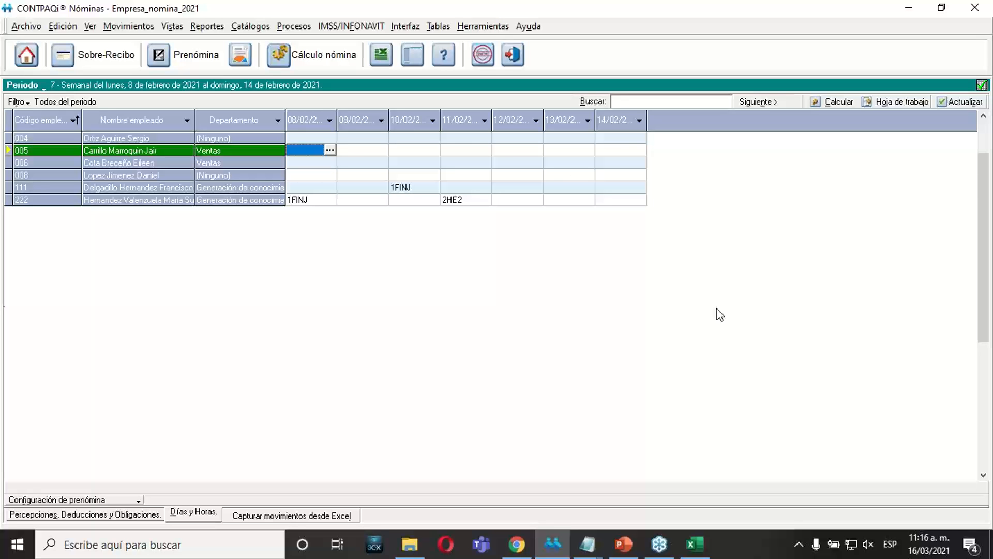
# Switch to the Excel workbook and widen column D of the ExportarPDO sheet to fit the concept names.
pyautogui.click(693, 544)
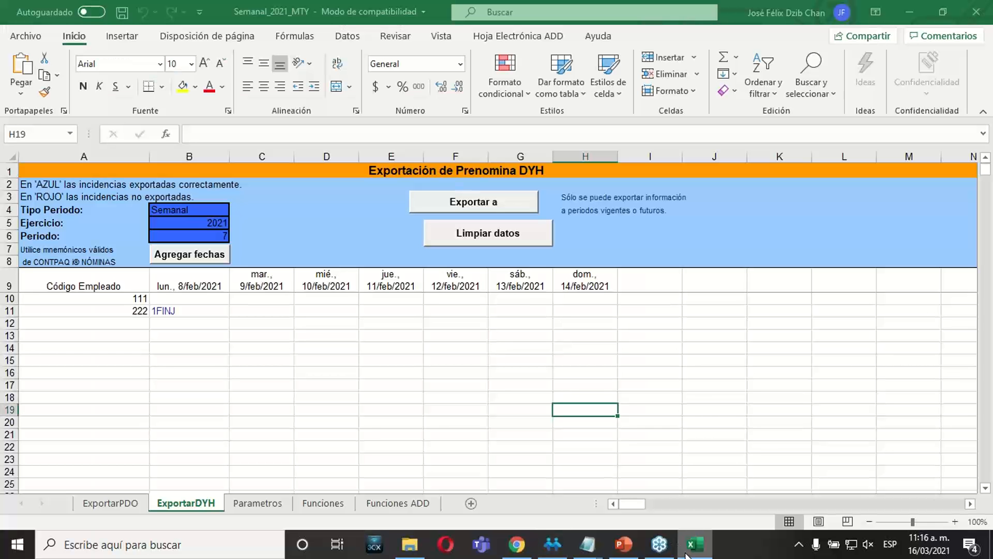
pyautogui.click(117, 510)
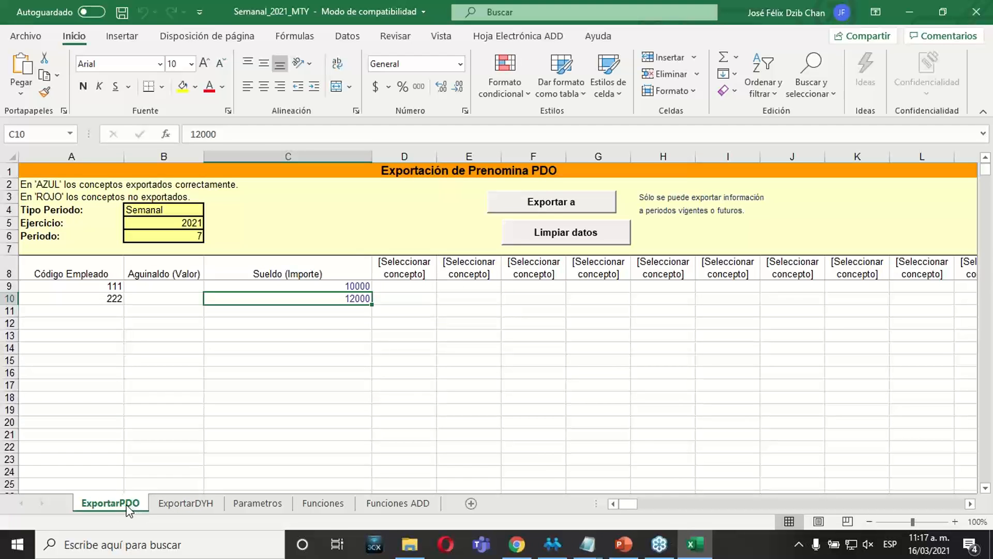
pyautogui.click(400, 274)
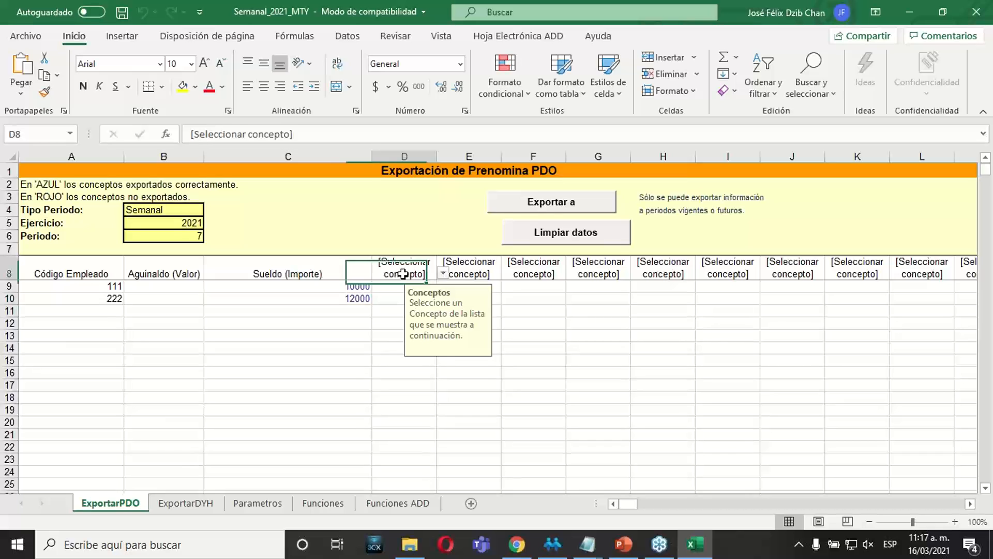
pyautogui.moveTo(437, 156); pyautogui.dragTo(547, 156)
# Examine the payroll concepts offered for cell D8, down to the I.M.S.S. and I.S.R. entries, without choosing one.
pyautogui.click(553, 273)
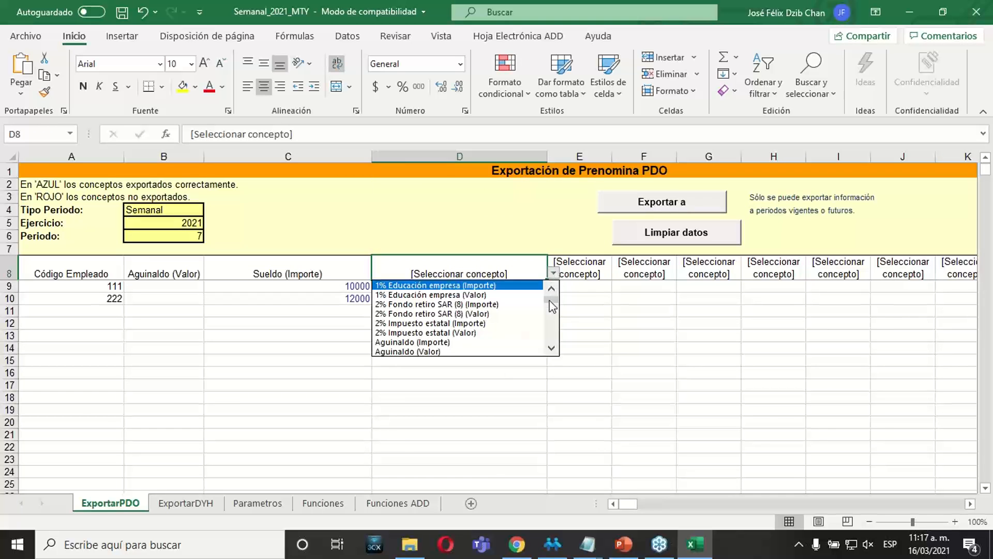
pyautogui.moveTo(552, 307); pyautogui.dragTo(552, 320)
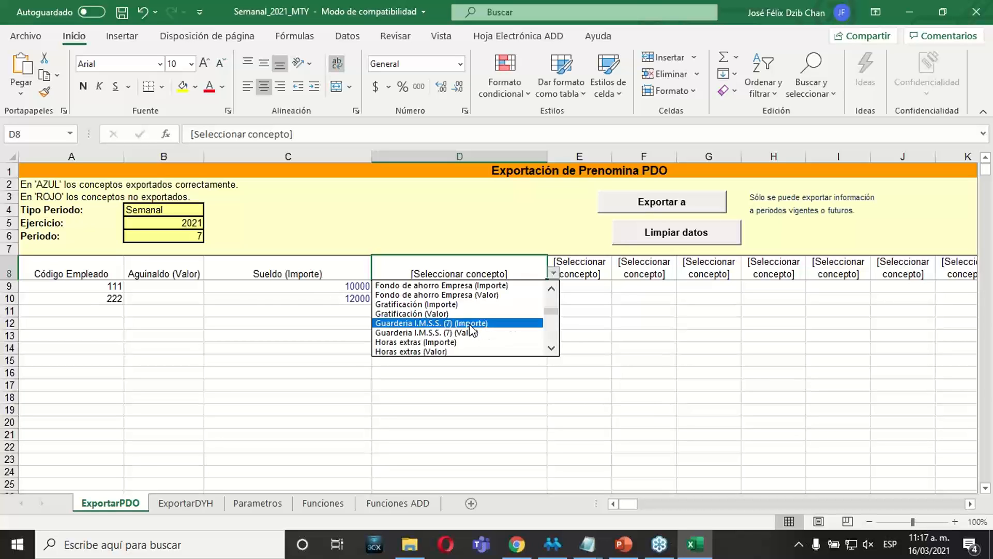
pyautogui.click(550, 348)
pyautogui.click(551, 348)
pyautogui.click(551, 348)
pyautogui.click(551, 348)
pyautogui.click(551, 348)
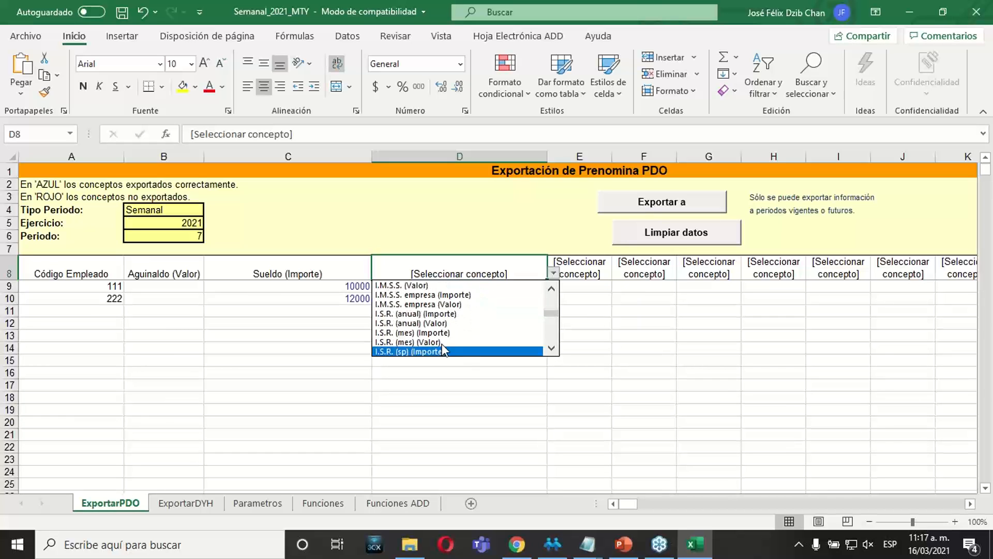
pyautogui.press('Escape')
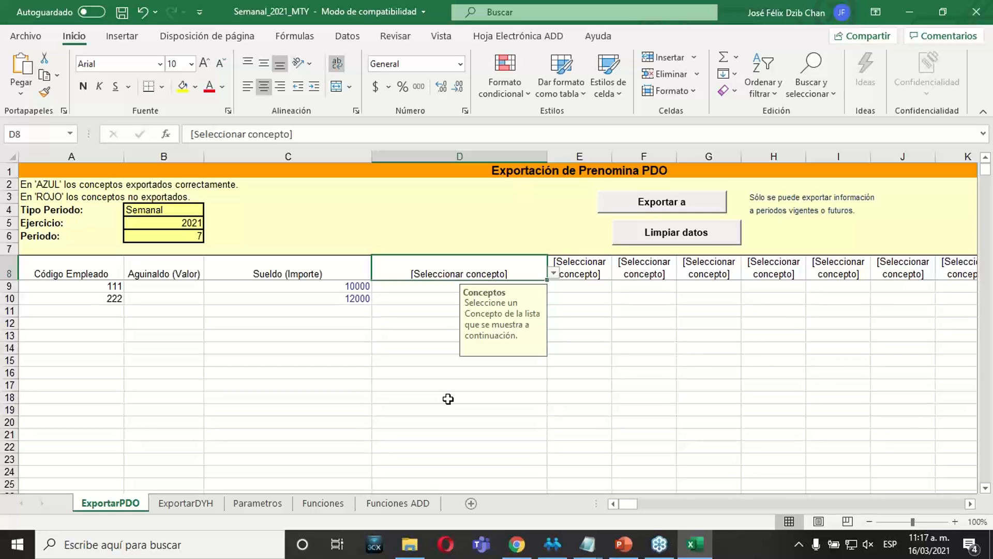
# Show the desktop and open the Semanal_2021_MTY workbook directly from the Documents folder in File Explorer.
pyautogui.rightClick(750, 550)
pyautogui.click(749, 447)
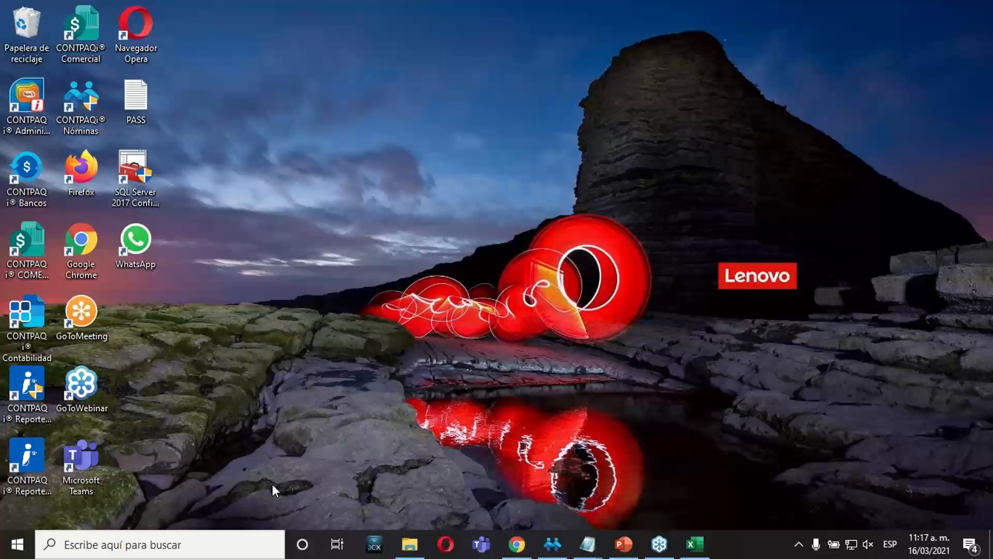
pyautogui.click(410, 544)
pyautogui.click(269, 239)
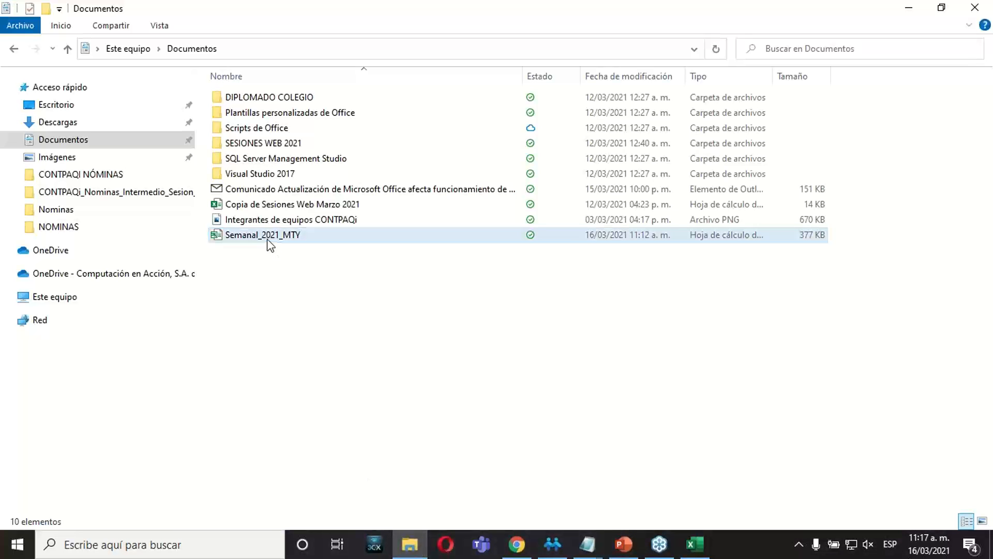
pyautogui.rightClick(267, 238)
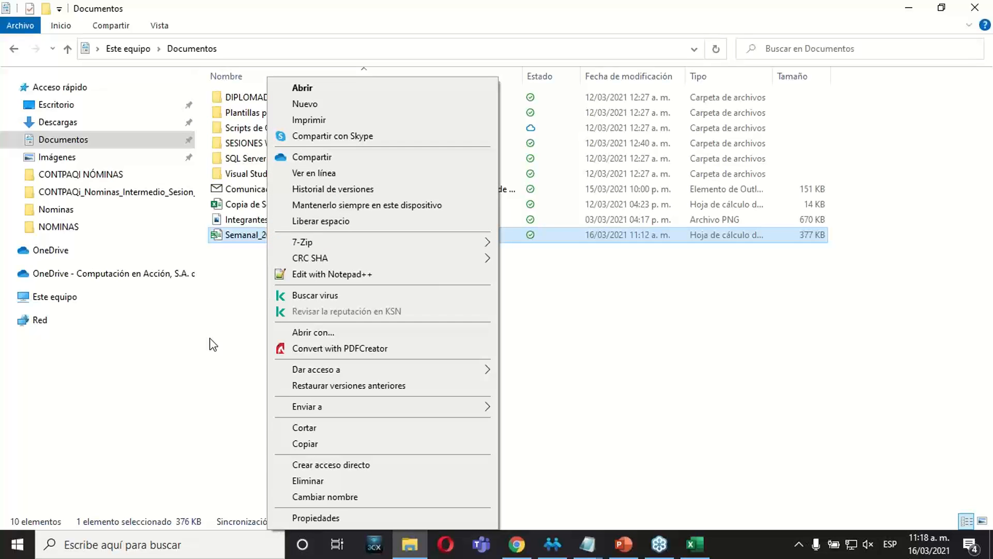
pyautogui.click(551, 319)
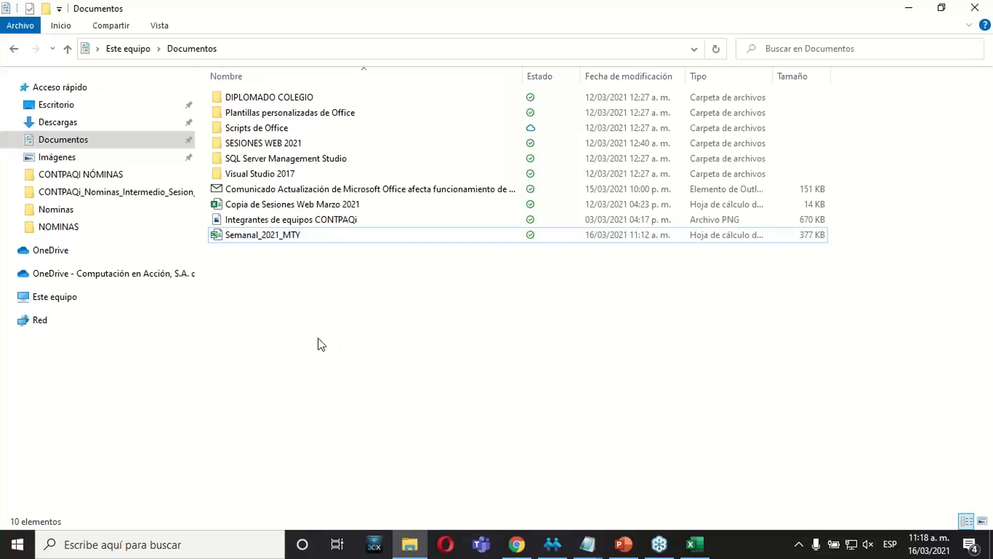
pyautogui.doubleClick(265, 235)
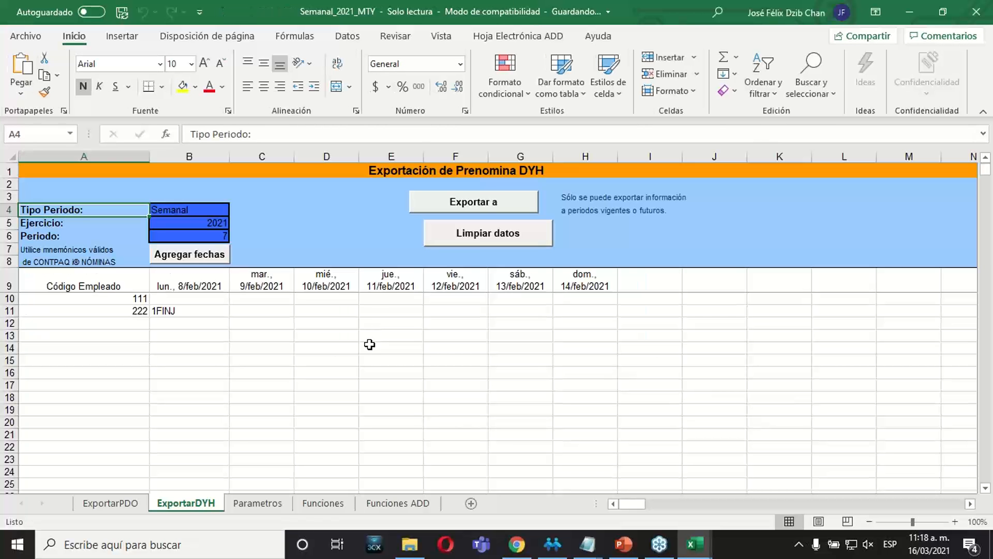
# Examine the company's name and directory in the company list on the Parametros sheet.
pyautogui.click(370, 344)
pyautogui.click(274, 507)
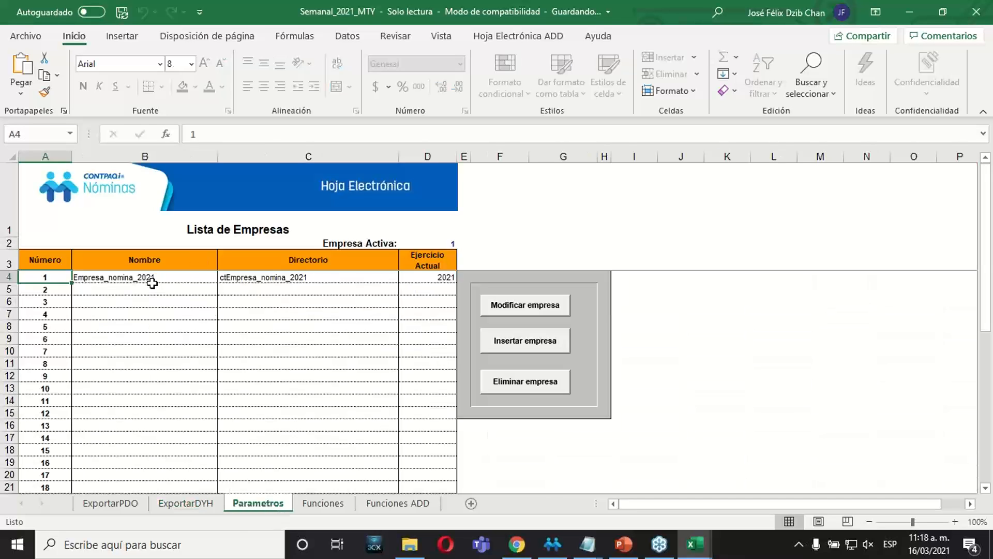
pyautogui.moveTo(148, 282); pyautogui.dragTo(257, 278)
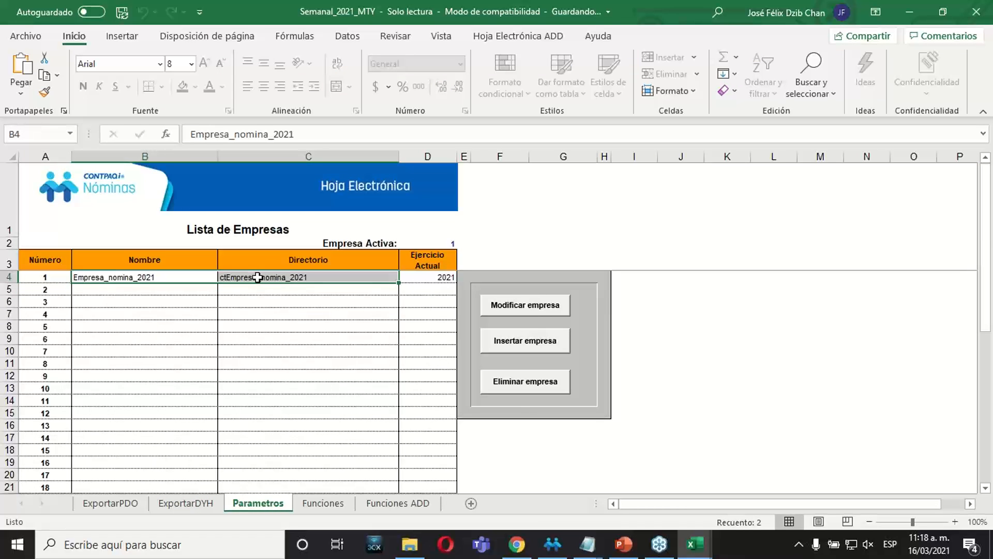
pyautogui.click(235, 301)
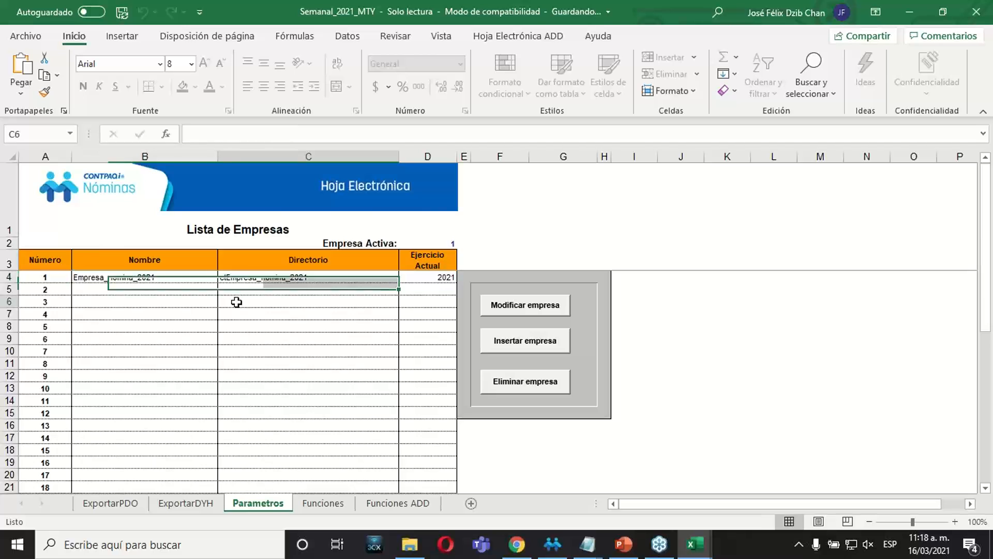
# Review the employee rows on the ExportarPDO sheet and check the concept selectors in D8 to F8 without choosing a concept.
pyautogui.click(119, 507)
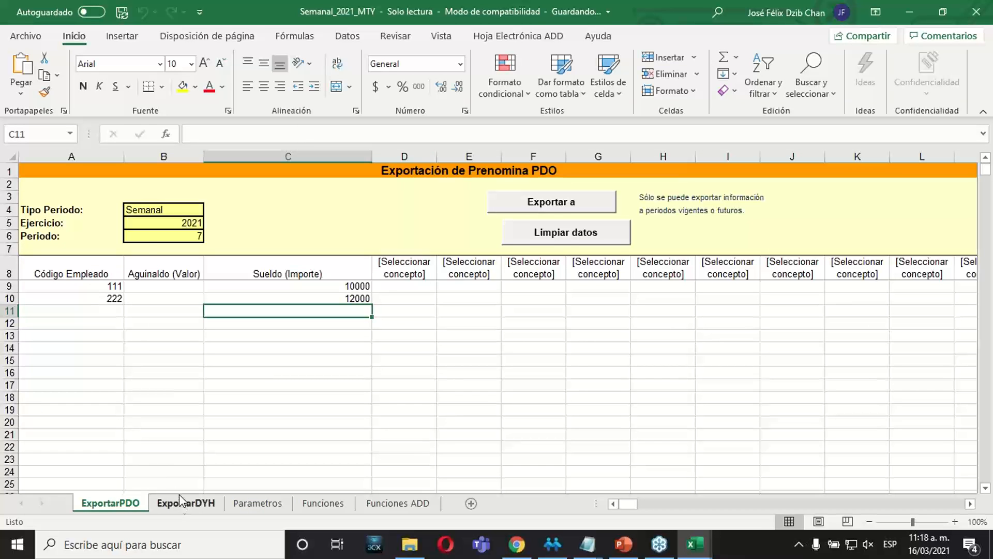
pyautogui.click(171, 337)
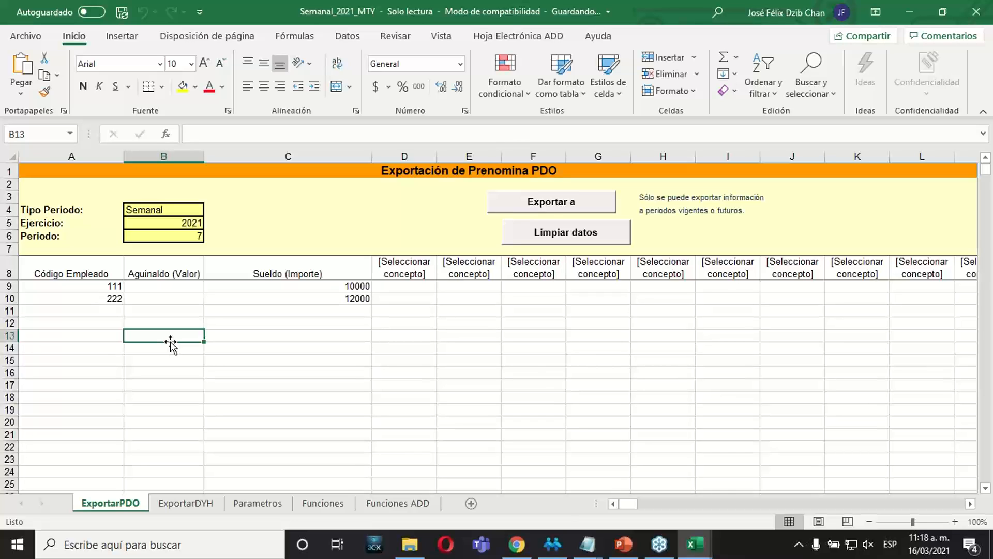
pyautogui.click(115, 298)
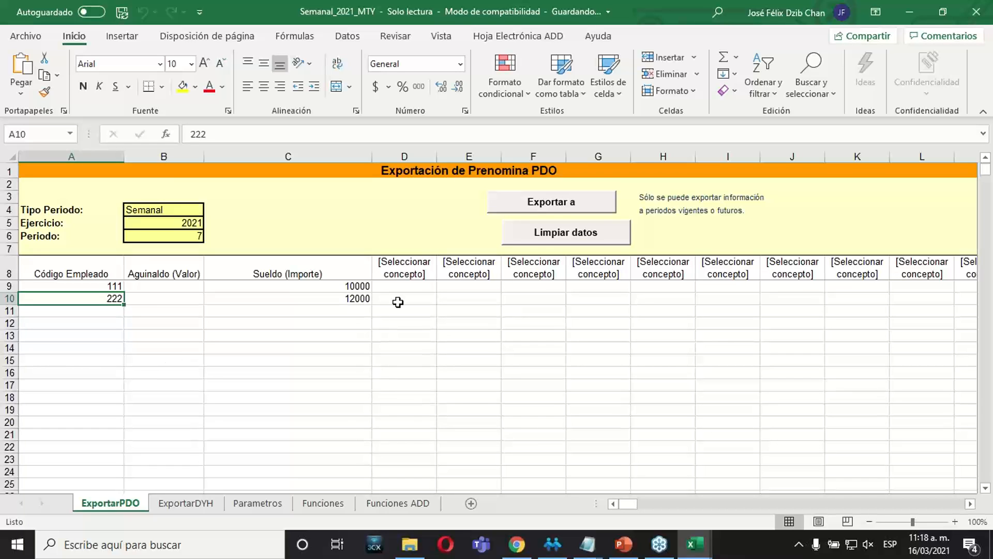
pyautogui.click(406, 286)
pyautogui.click(483, 305)
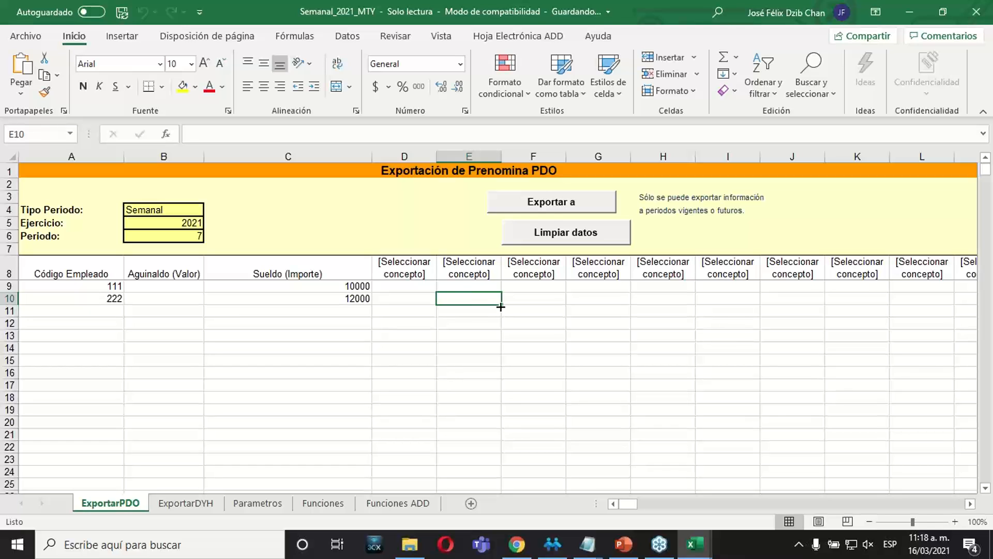
pyautogui.click(425, 272)
pyautogui.click(443, 273)
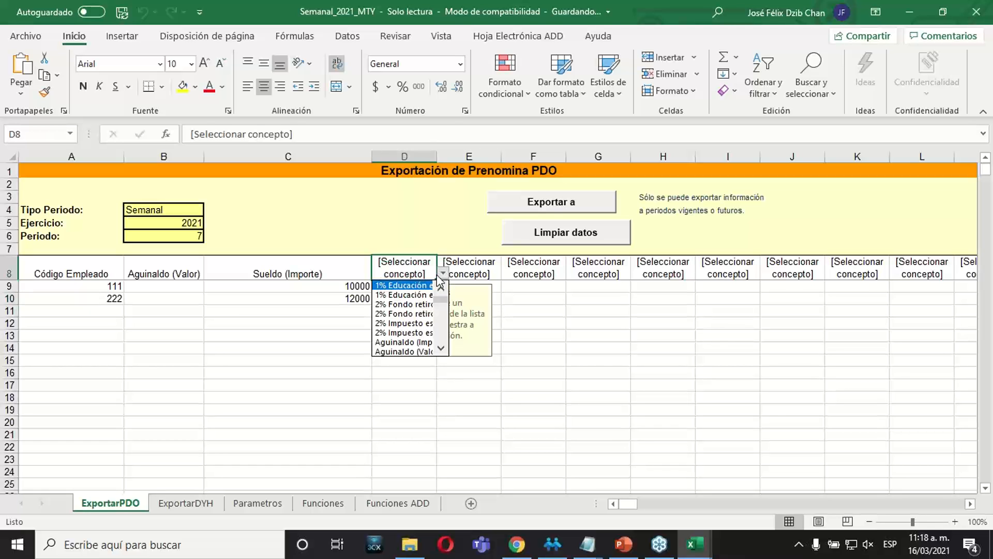
pyautogui.press('Escape')
pyautogui.click(469, 269)
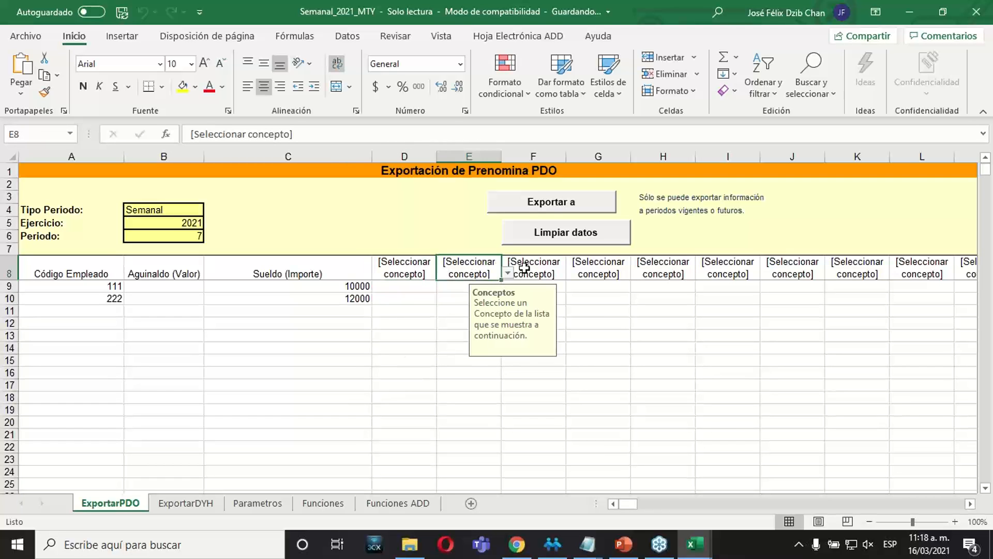
pyautogui.click(514, 263)
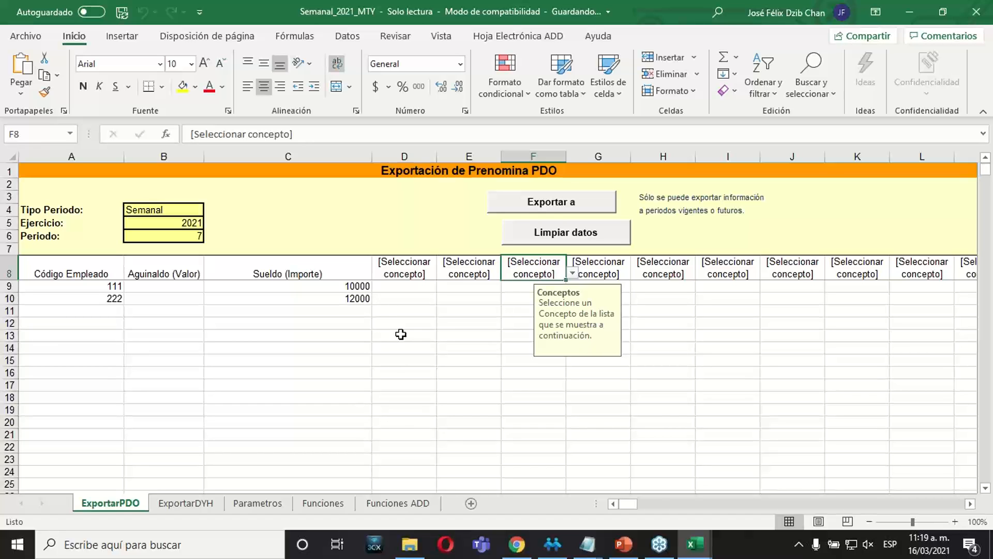
# Close the Semanal_2021_MTY workbook without saving and resume the PowerPoint slide show at the "Cambiar a periodos pasados y futuros" slide.
pyautogui.click(976, 12)
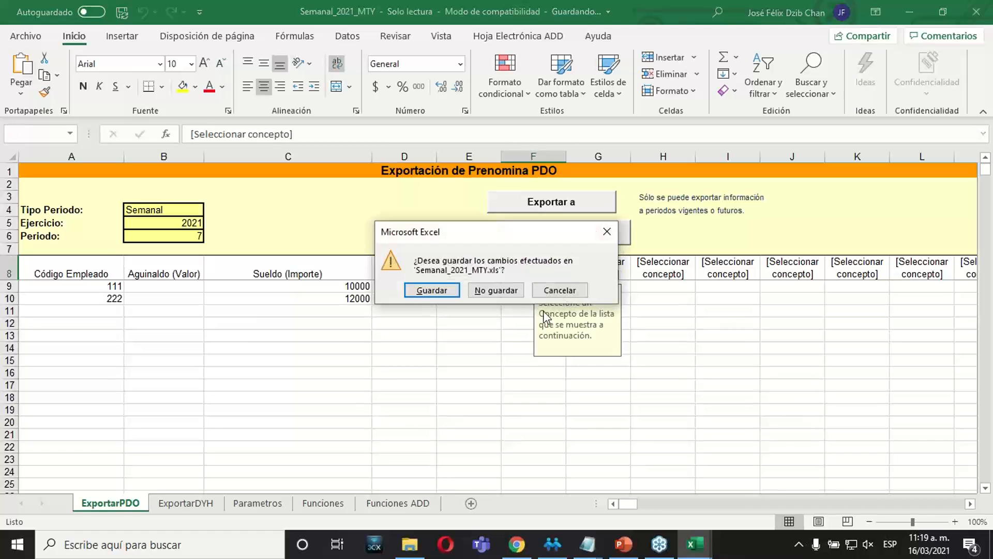
pyautogui.click(496, 290)
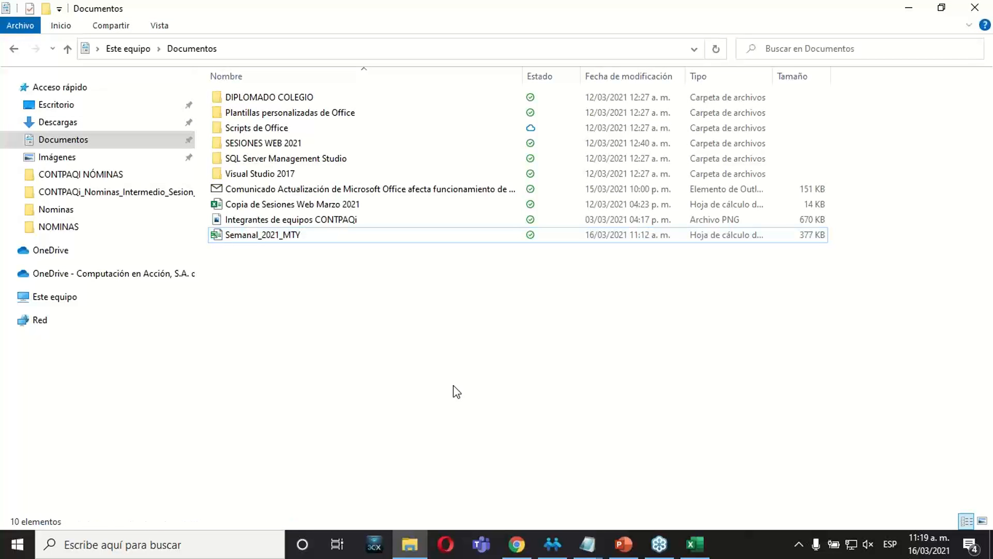
pyautogui.click(628, 547)
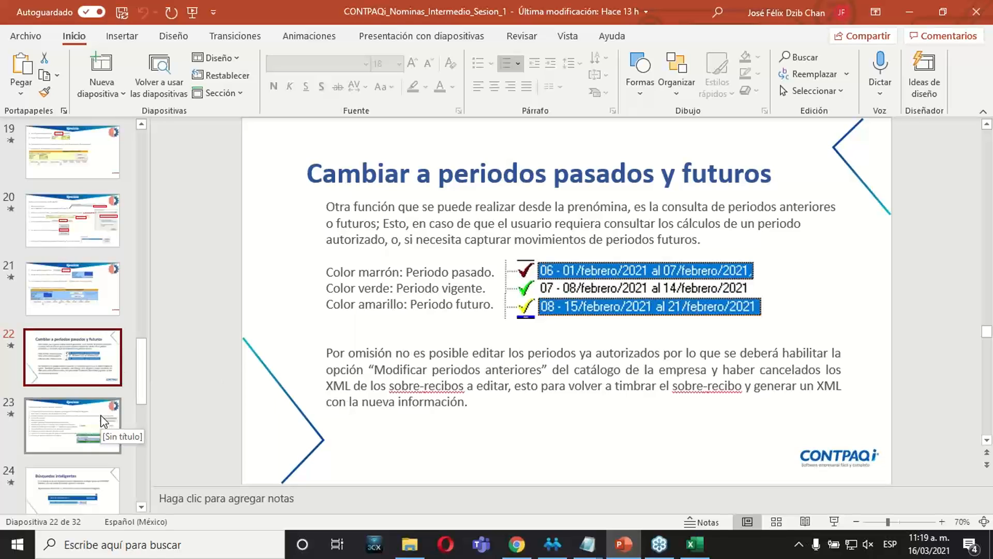
pyautogui.click(834, 520)
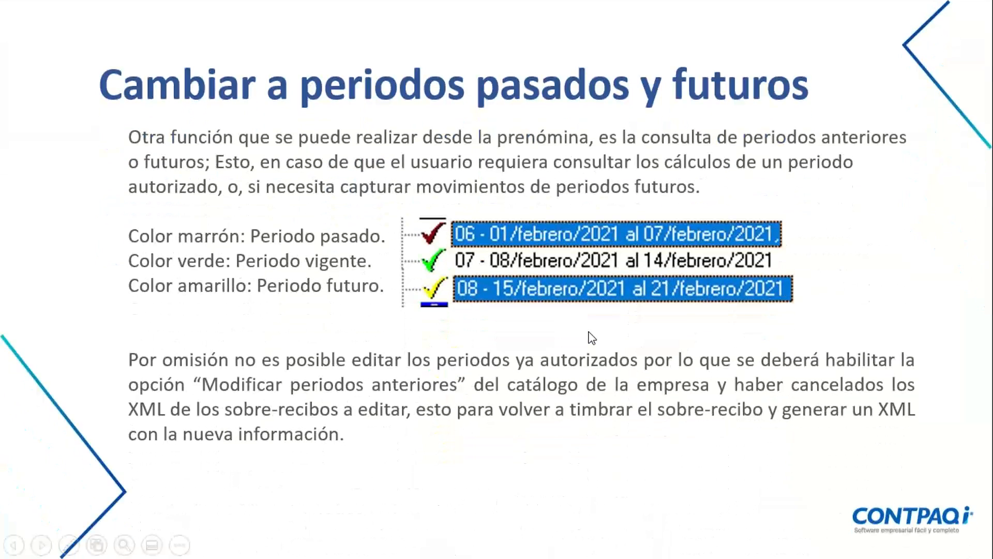
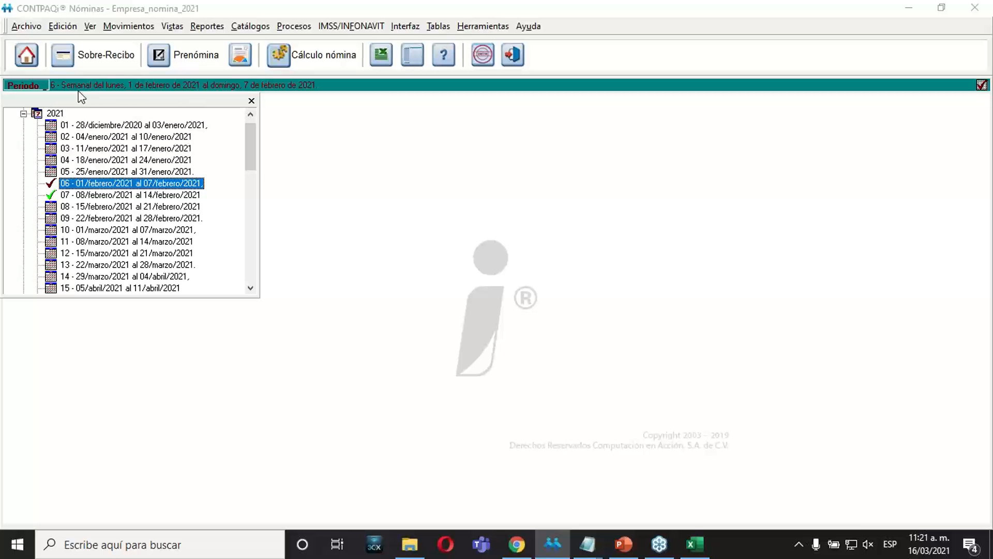
# View the prenómina for period 6, and switch the working period to the future period 08 - 15/febrero/2021 al 21/febrero/2021.
pyautogui.click(251, 101)
pyautogui.click(191, 65)
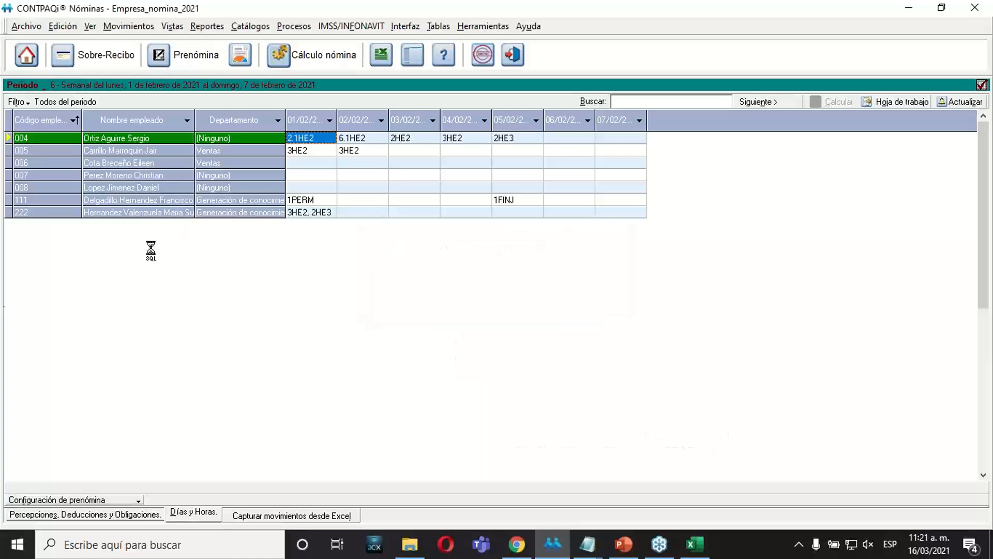
pyautogui.click(26, 85)
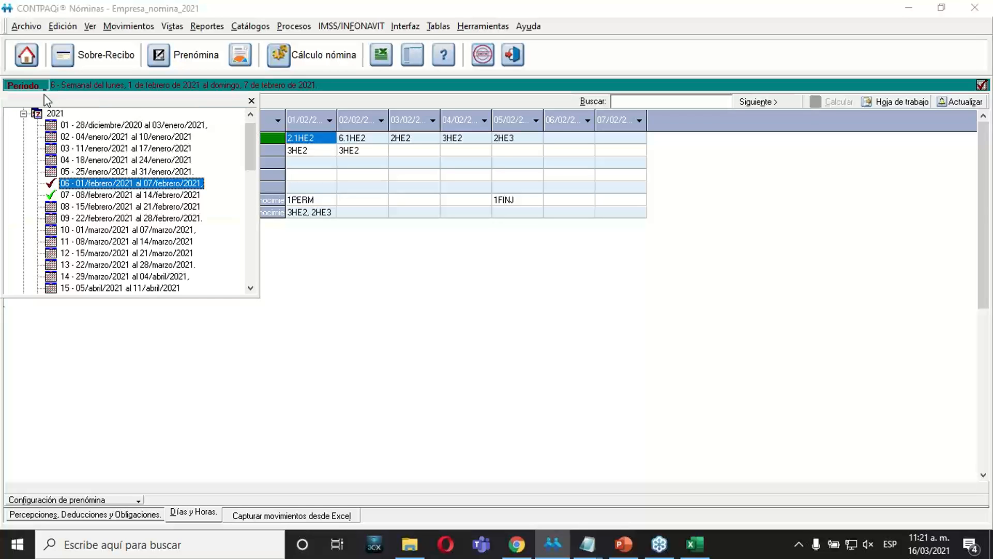
pyautogui.click(80, 207)
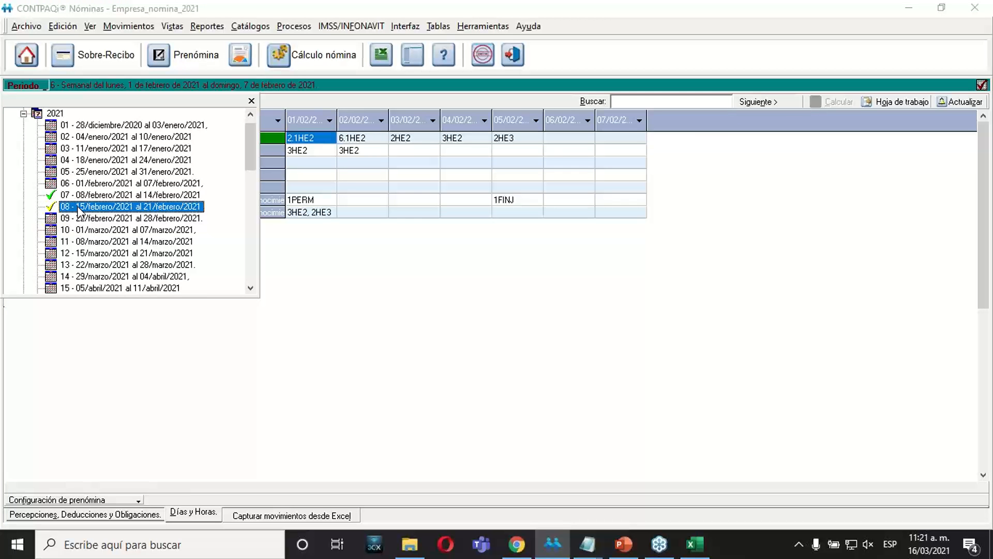
pyautogui.doubleClick(79, 207)
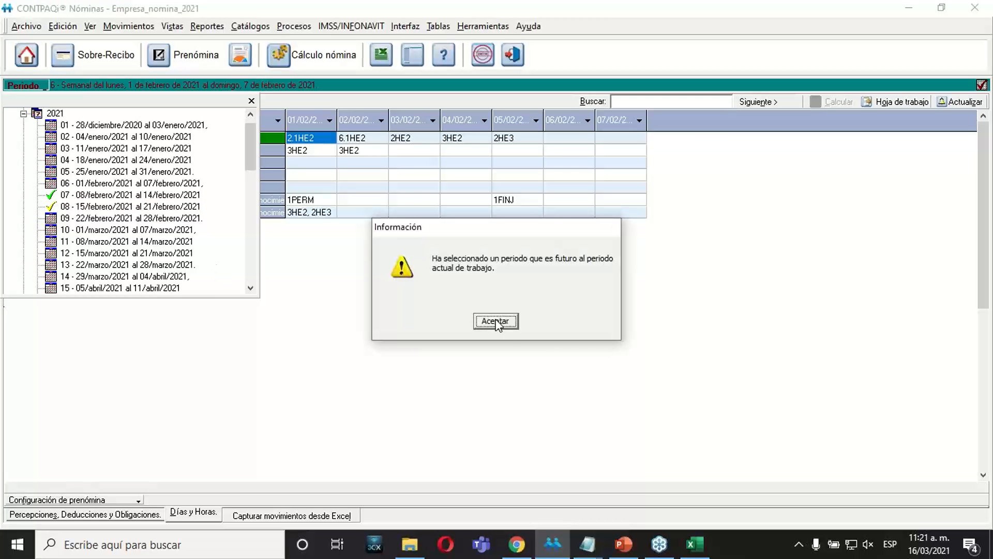
pyautogui.click(495, 321)
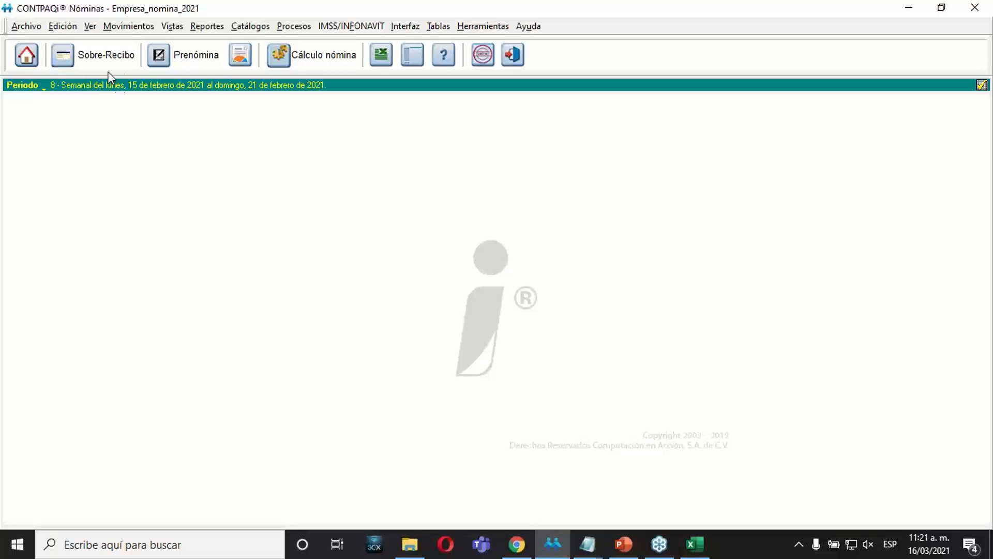
# Check the Sobre-recibo and the prenómina of period 8, and consult its mark in the period list without changing period.
pyautogui.click(113, 58)
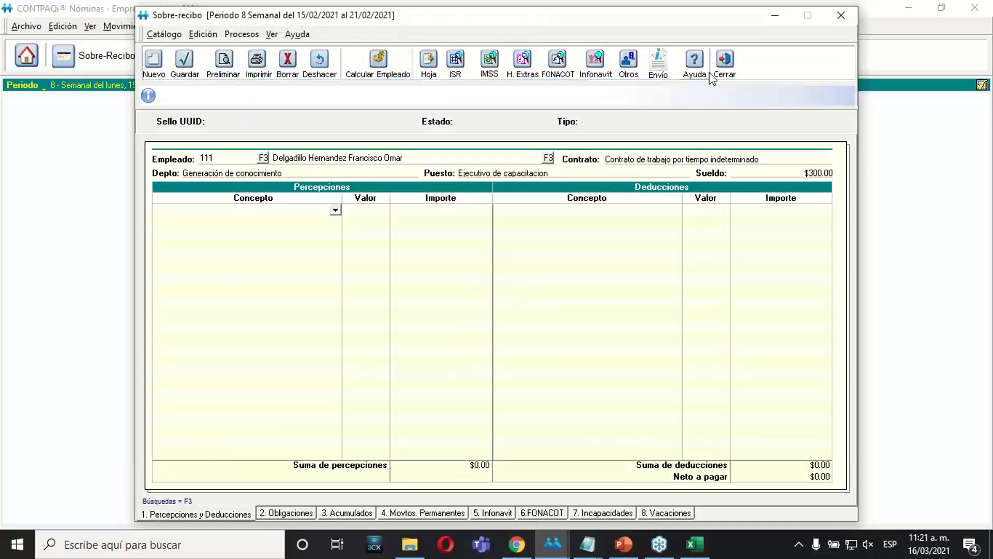
pyautogui.click(725, 64)
pyautogui.click(188, 57)
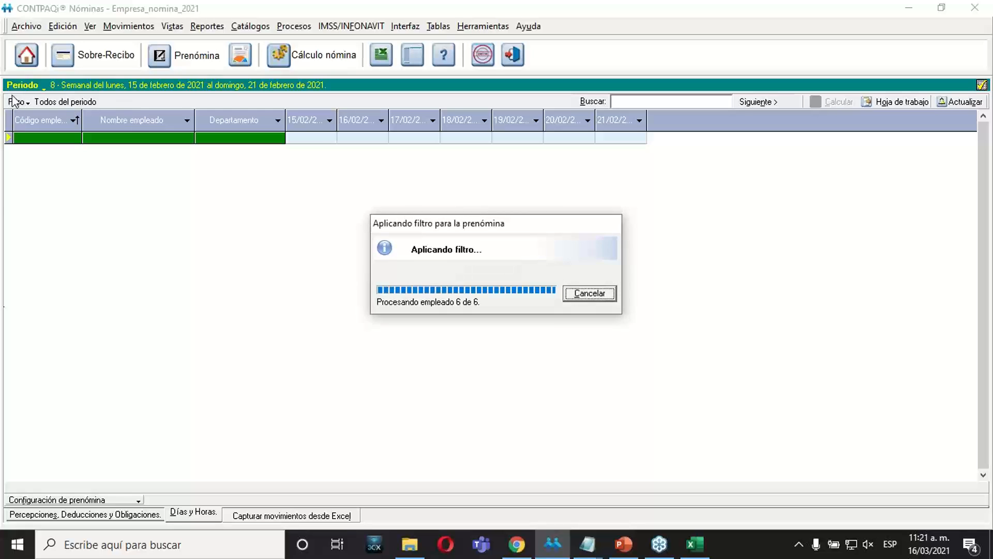
pyautogui.click(41, 87)
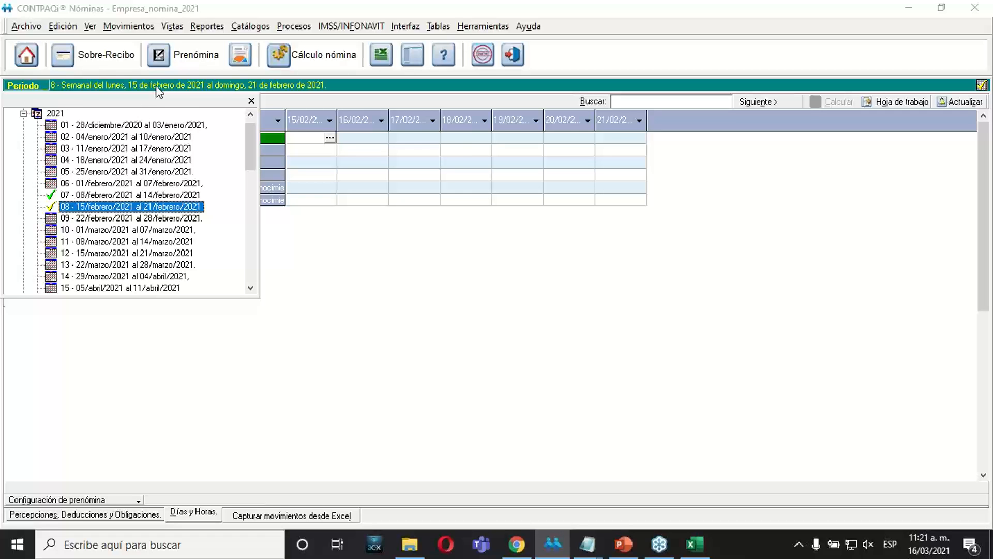
pyautogui.click(251, 100)
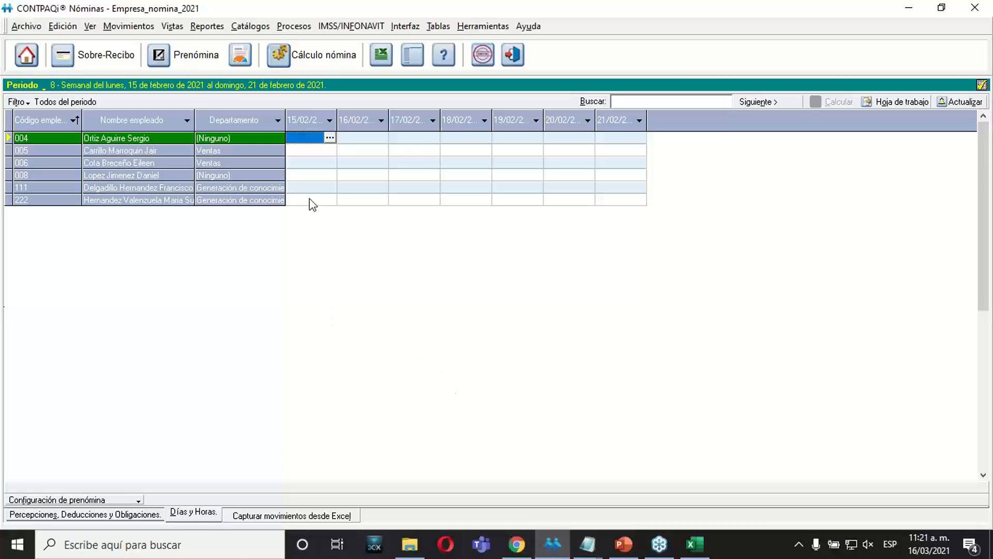
# Consult slide 22, "Cambiar a periodos pasados y futuros", in PowerPoint and return to CONTPAQi Nóminas.
pyautogui.click(623, 543)
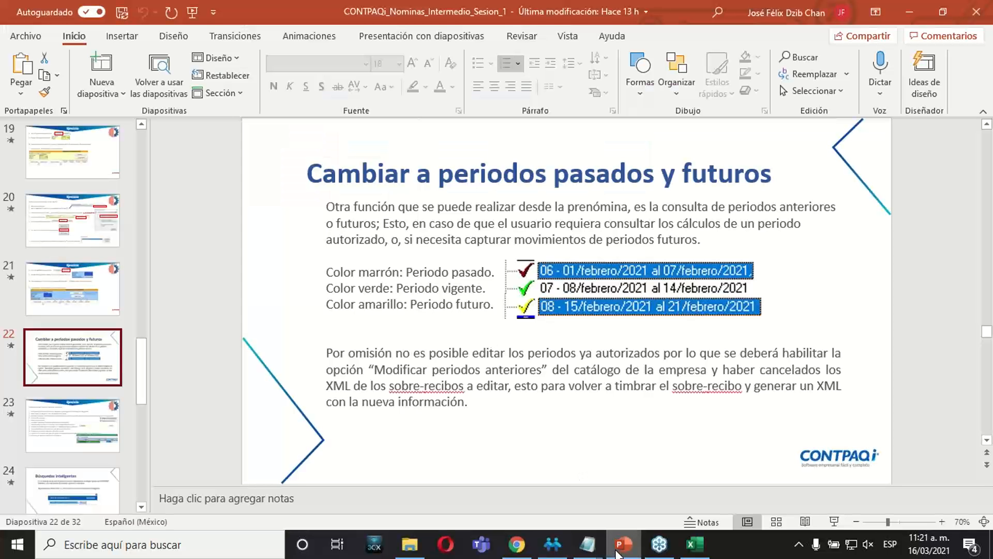
pyautogui.moveTo(143, 377); pyautogui.dragTo(142, 393)
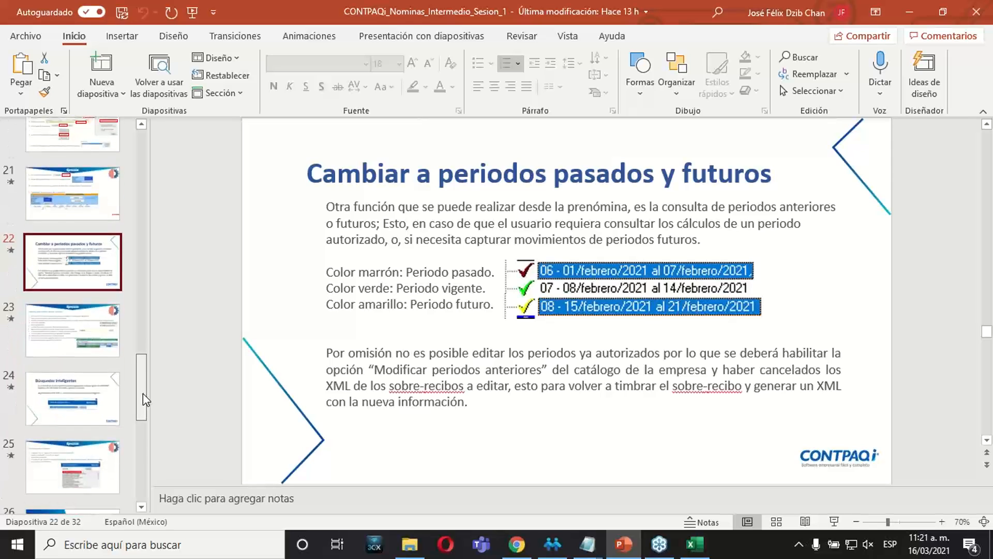
pyautogui.click(86, 337)
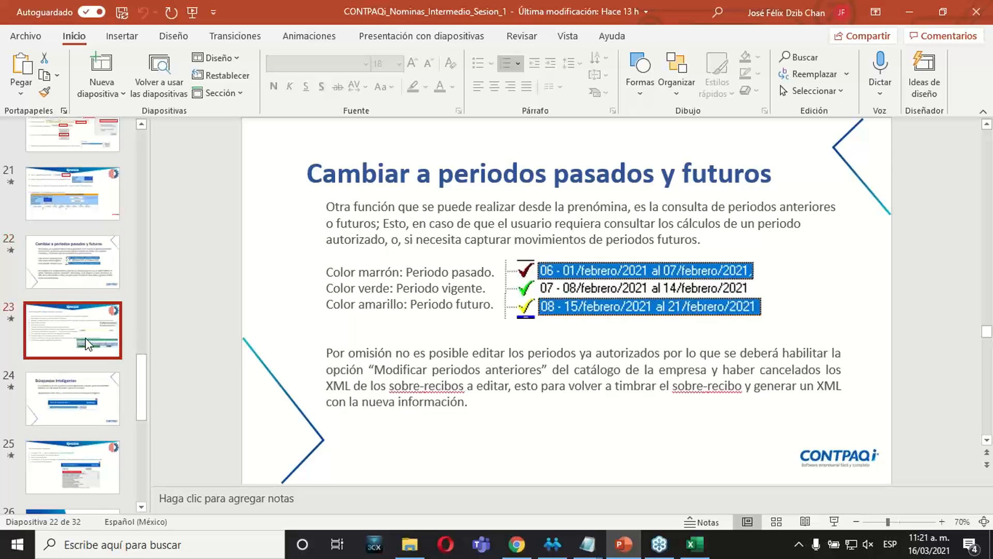
pyautogui.click(74, 257)
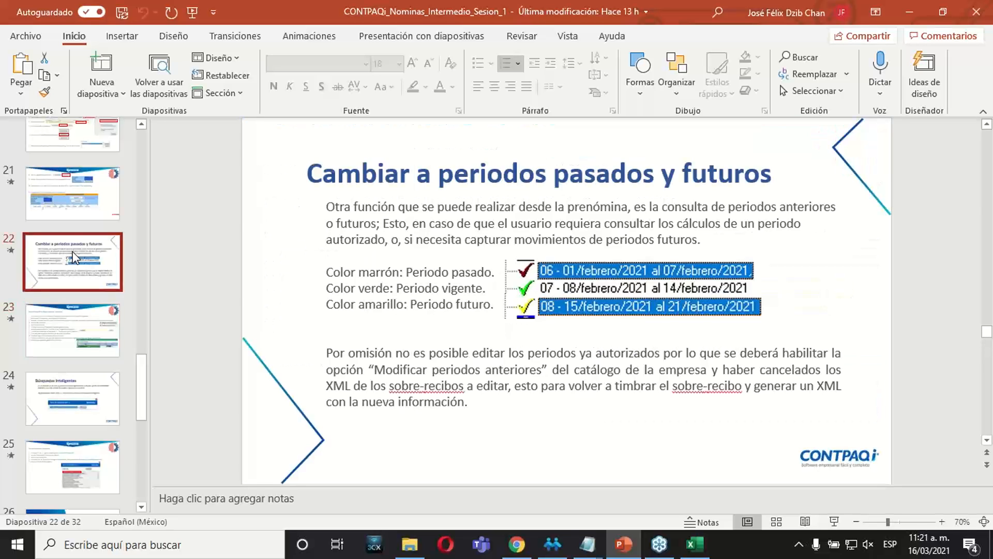
pyautogui.click(625, 544)
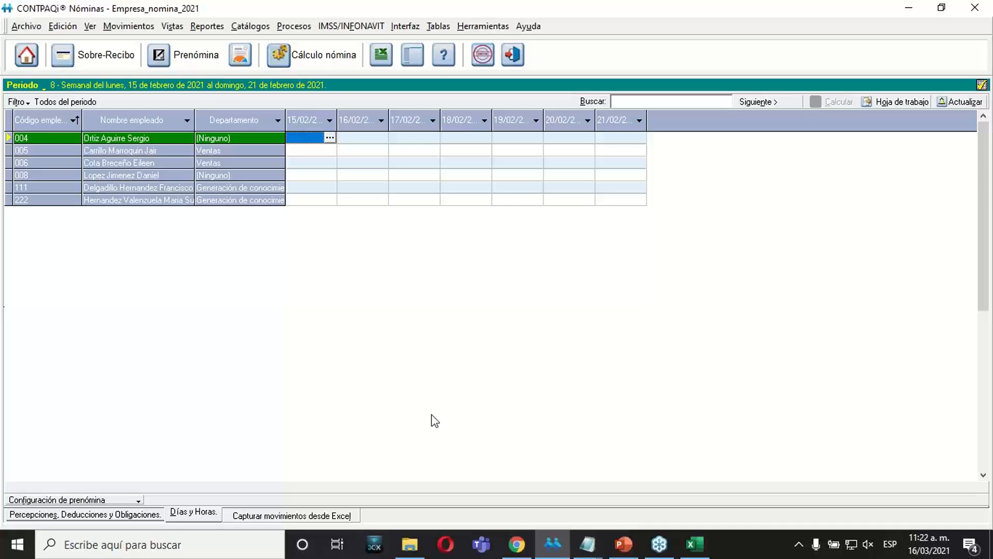
# Switch the working period to the past period 06 - 01/febrero/2021 al 07/febrero/2021, accept the confirmation and open its prenómina.
pyautogui.click(44, 86)
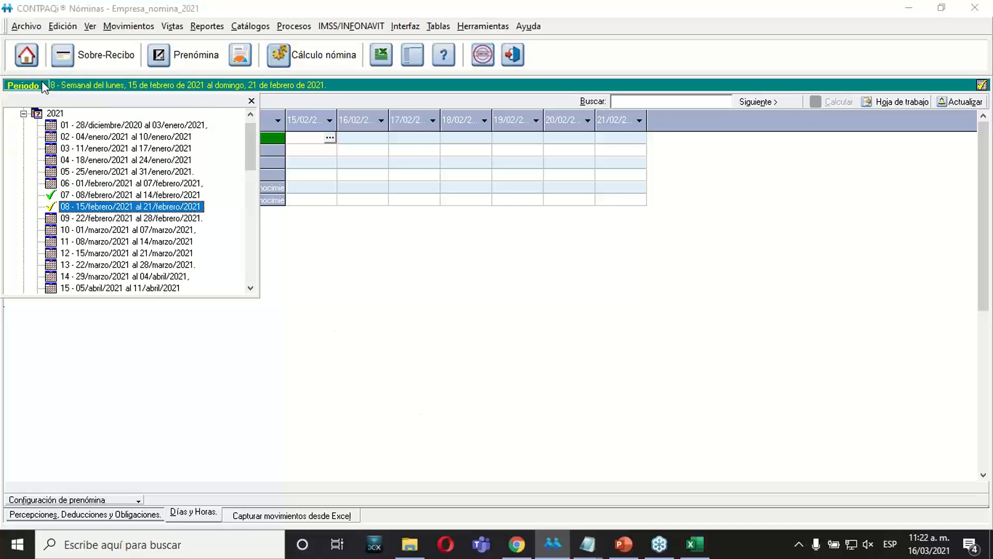
pyautogui.click(78, 184)
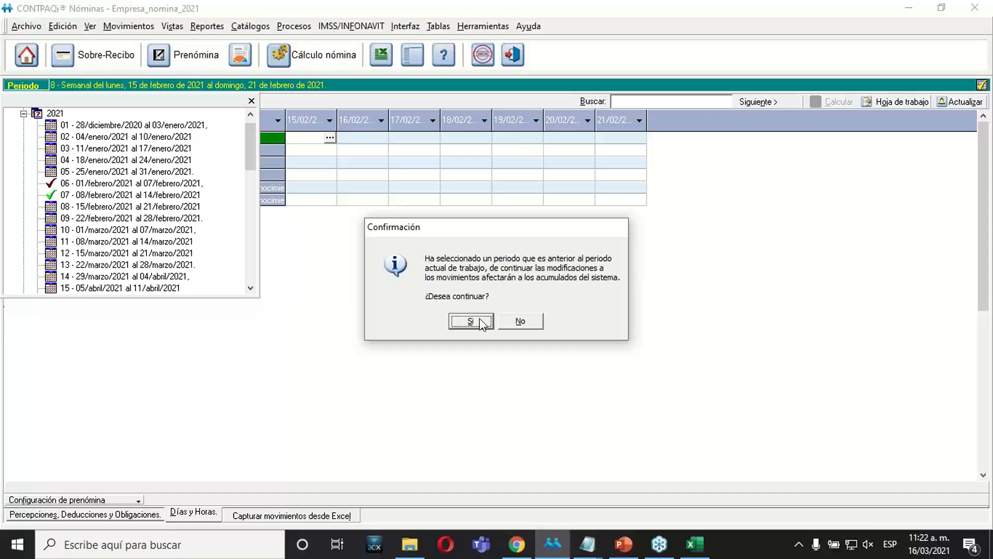
pyautogui.click(479, 321)
pyautogui.click(494, 321)
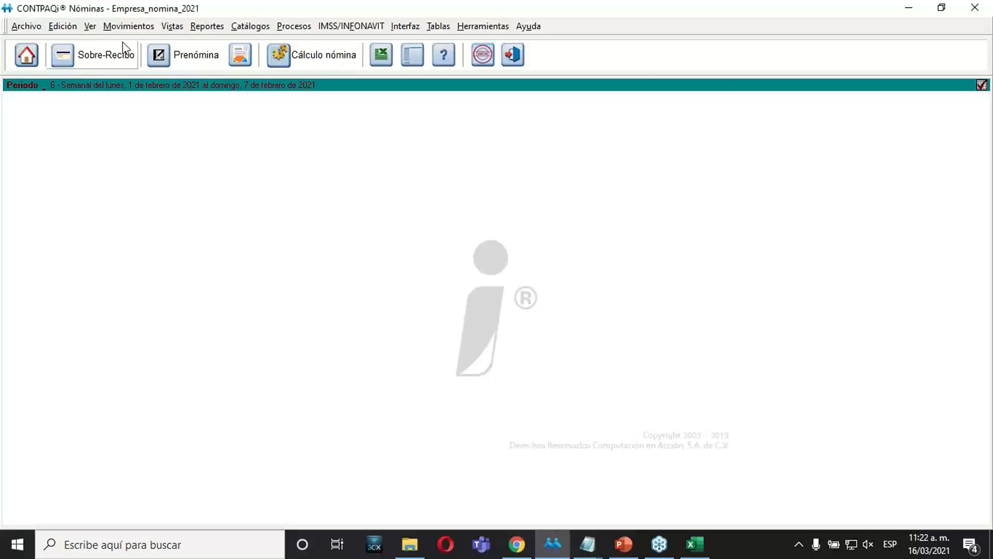
pyautogui.click(192, 67)
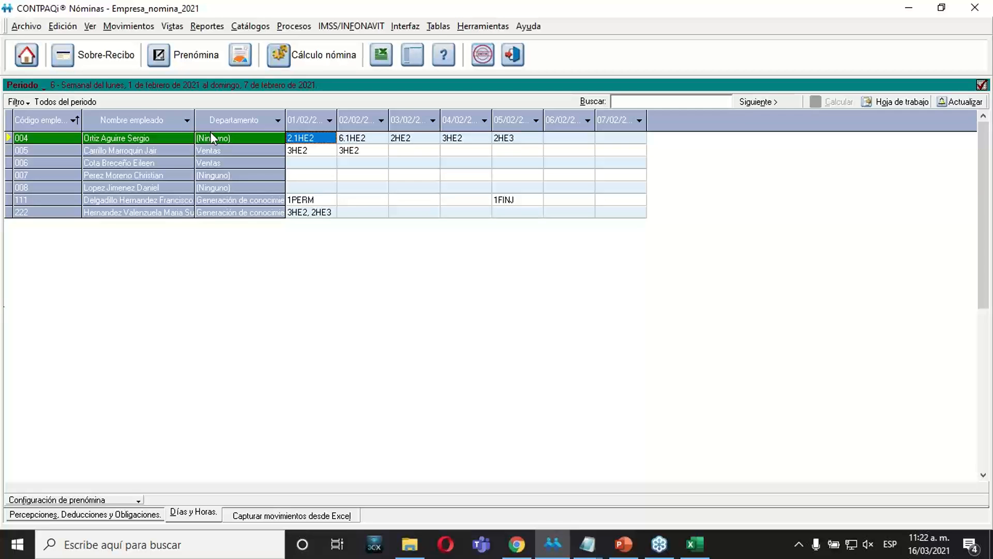
# Open the sobre-recibo of the last employee without a department from the period 6 prenómina.
pyautogui.click(308, 189)
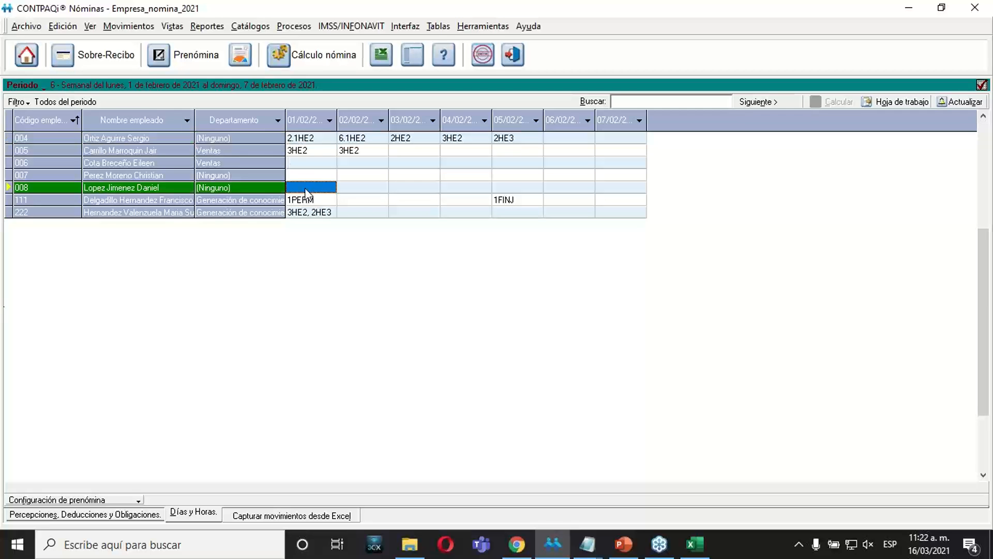
pyautogui.rightClick(306, 189)
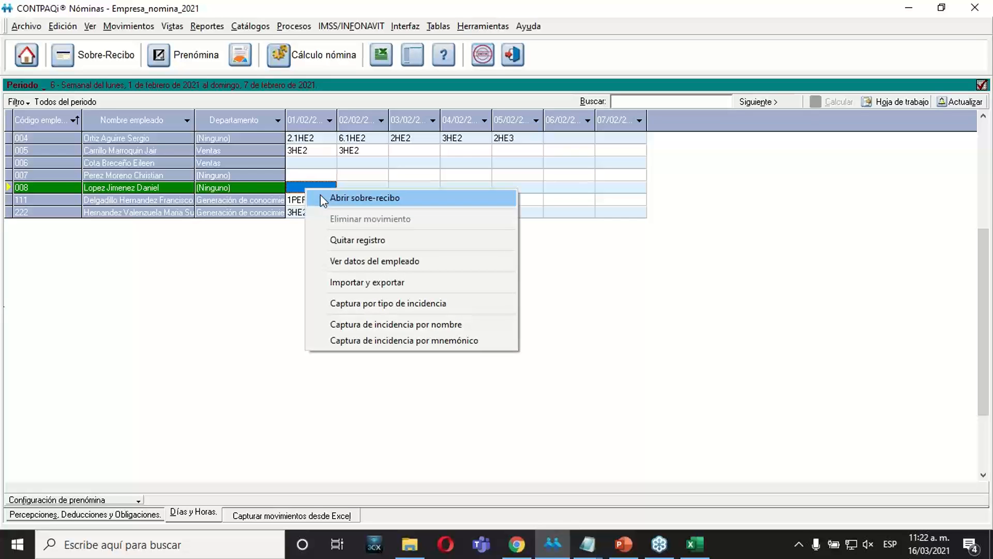
pyautogui.click(321, 195)
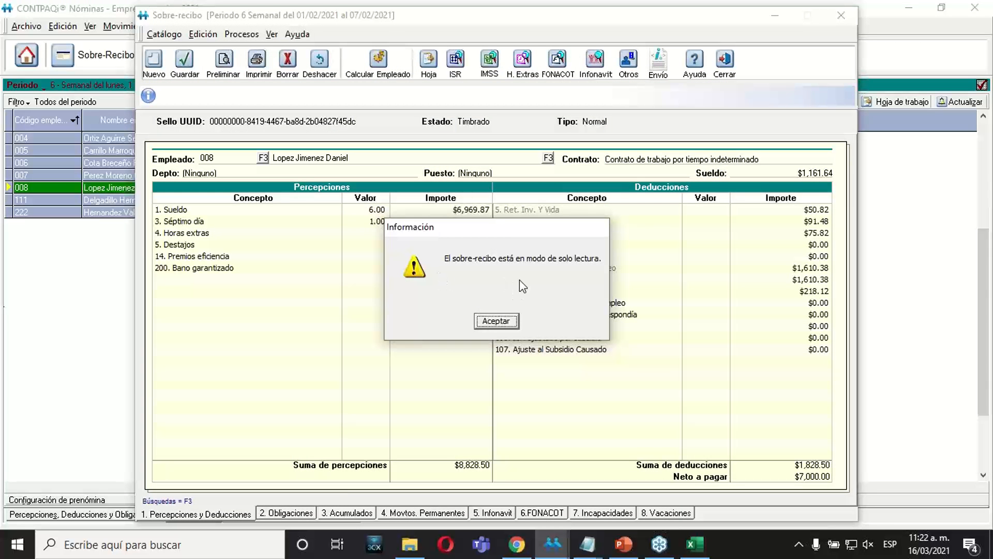
pyautogui.click(504, 316)
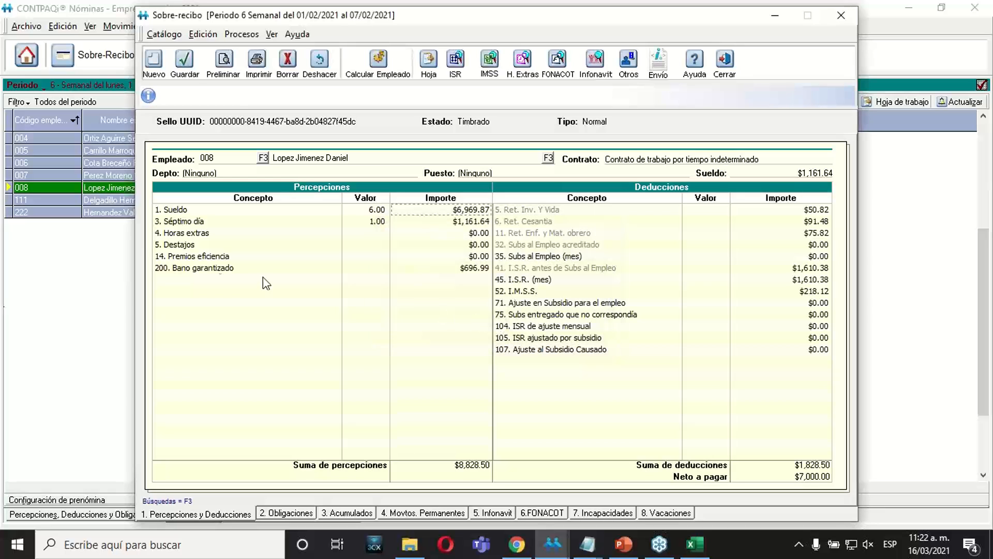
# Inspect the Premios eficiencia and Sueldo concept details without changing them, and close the sobre-recibo.
pyautogui.doubleClick(457, 256)
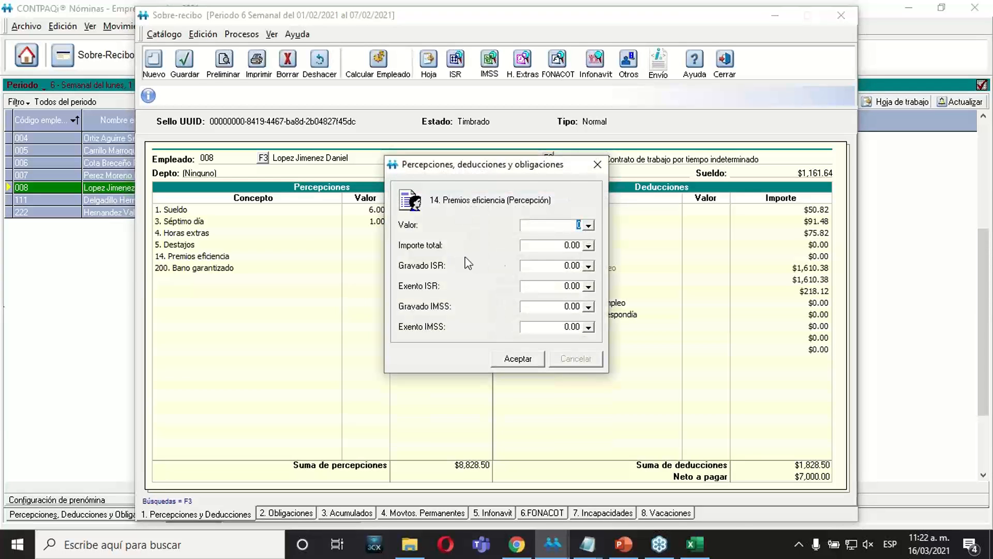
pyautogui.press('Tab')
pyautogui.click(526, 355)
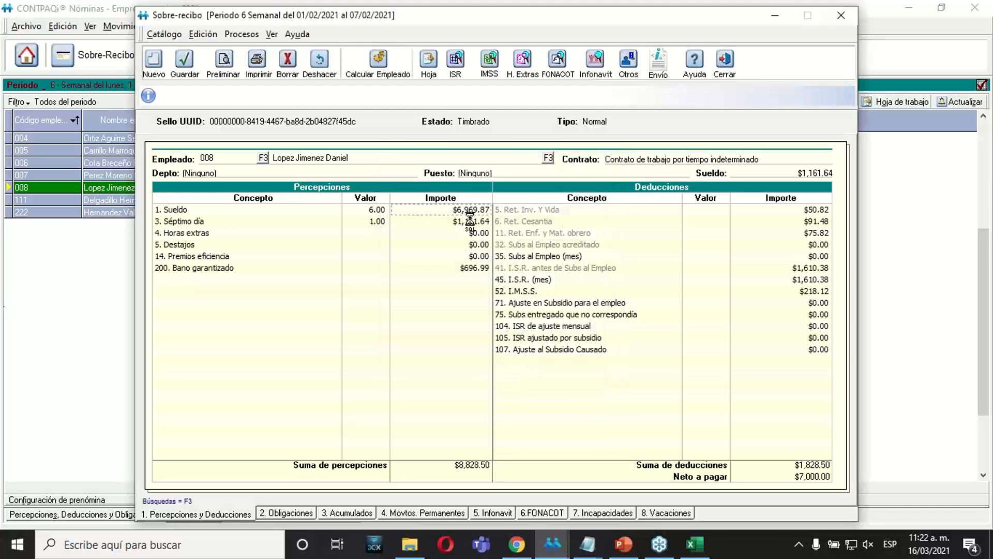
pyautogui.doubleClick(459, 210)
pyautogui.click(554, 247)
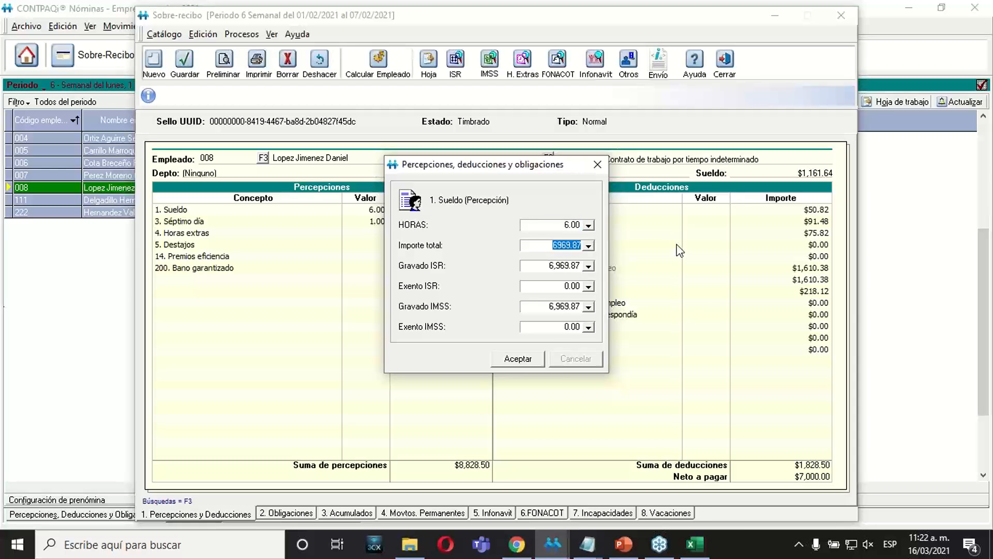
pyautogui.click(519, 358)
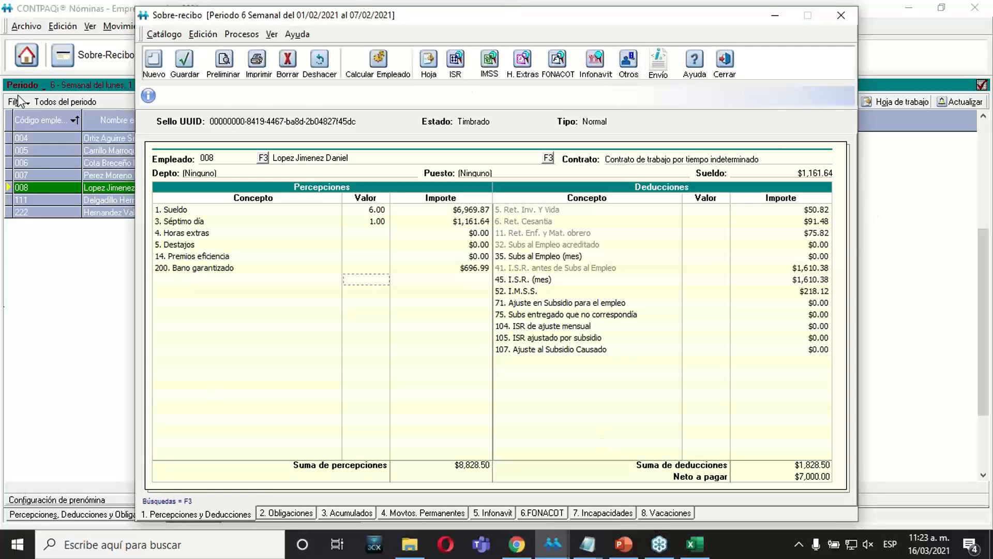
pyautogui.click(725, 64)
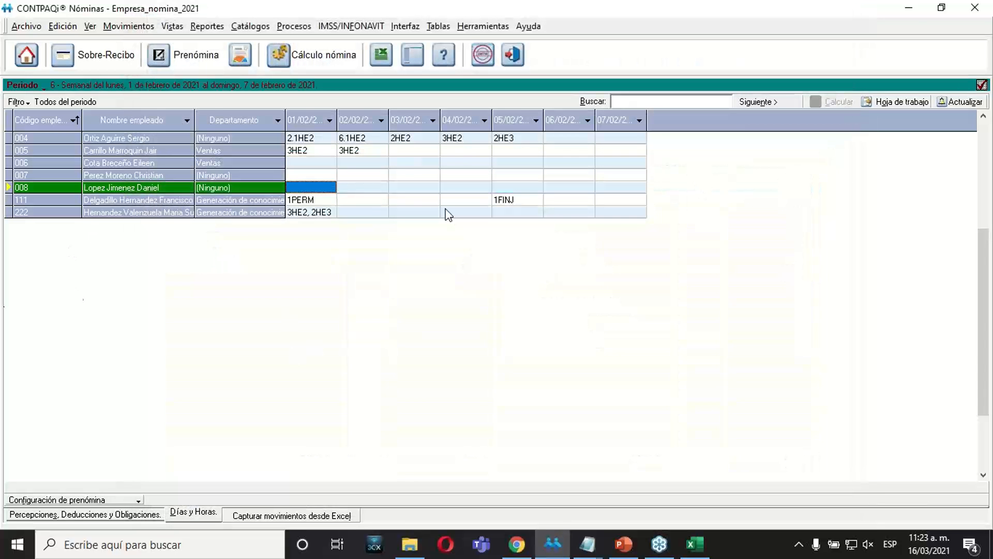
# Open the sobre-recibo of the employee with the 1PERM incident, review its perceptions and deductions, and close it.
pyautogui.click(116, 201)
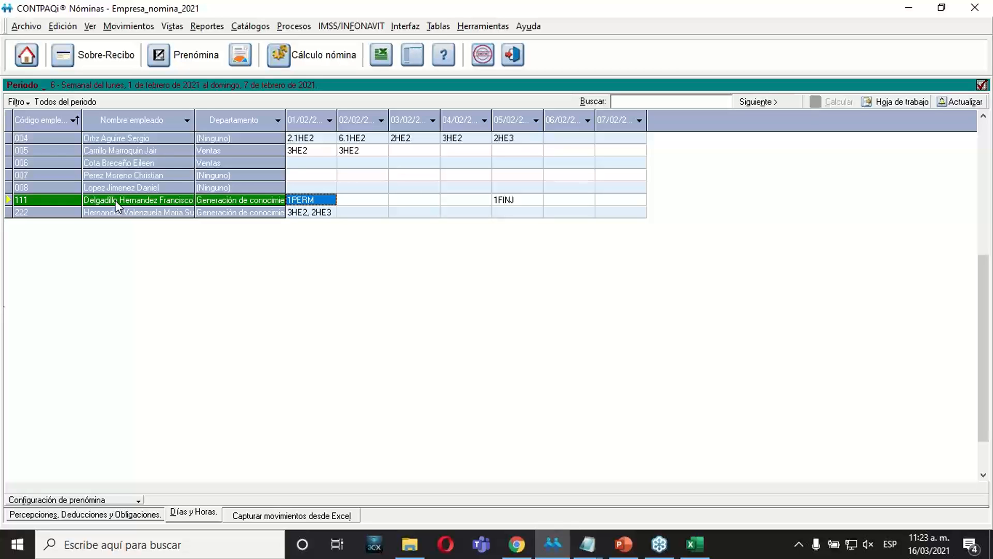
pyautogui.rightClick(115, 202)
pyautogui.click(136, 206)
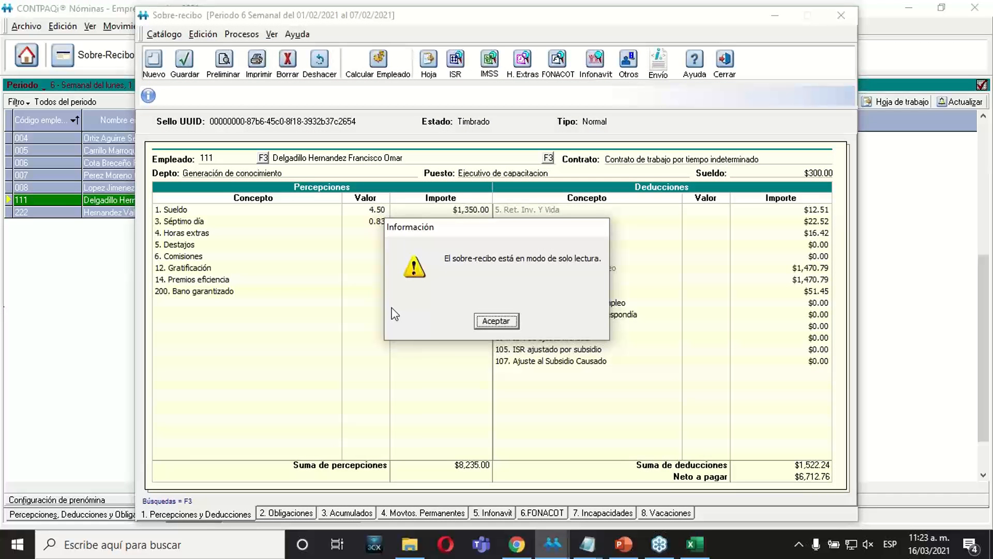
pyautogui.click(486, 324)
pyautogui.click(448, 233)
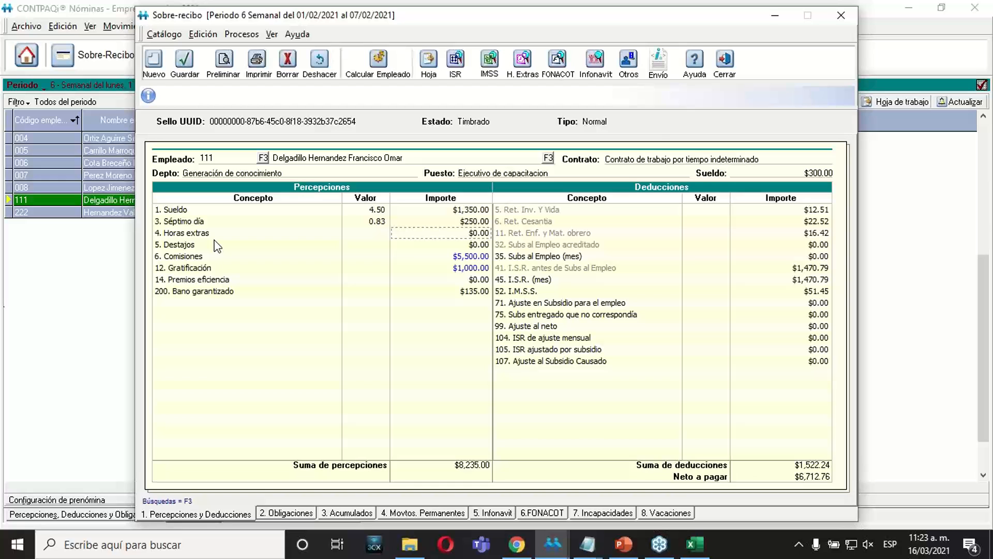
pyautogui.click(724, 61)
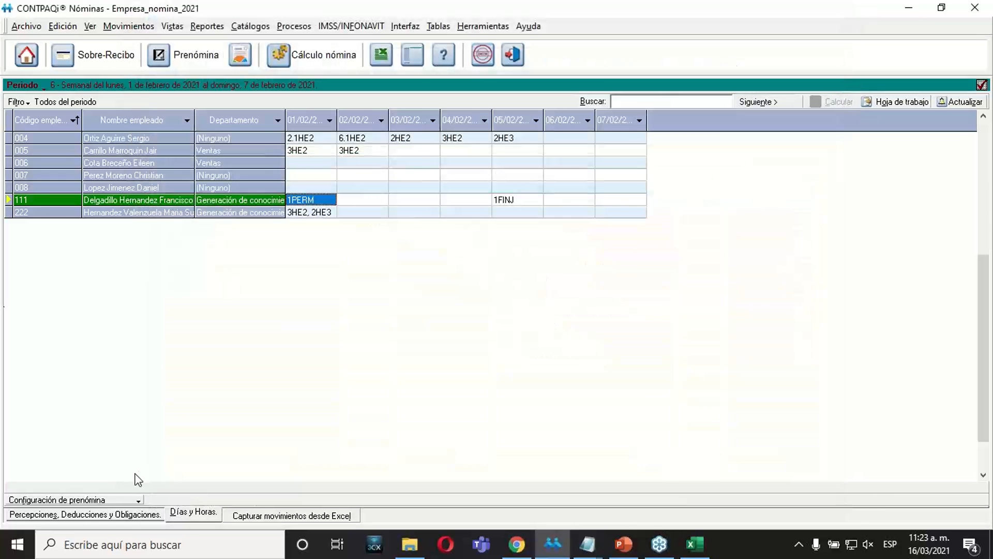
# View the Percepciones, Deducciones y Obligaciones capture, return to Días y Horas, and recheck the same employee's sobre-recibo before closing it.
pyautogui.click(116, 515)
pyautogui.click(178, 514)
pyautogui.rightClick(240, 203)
pyautogui.click(262, 206)
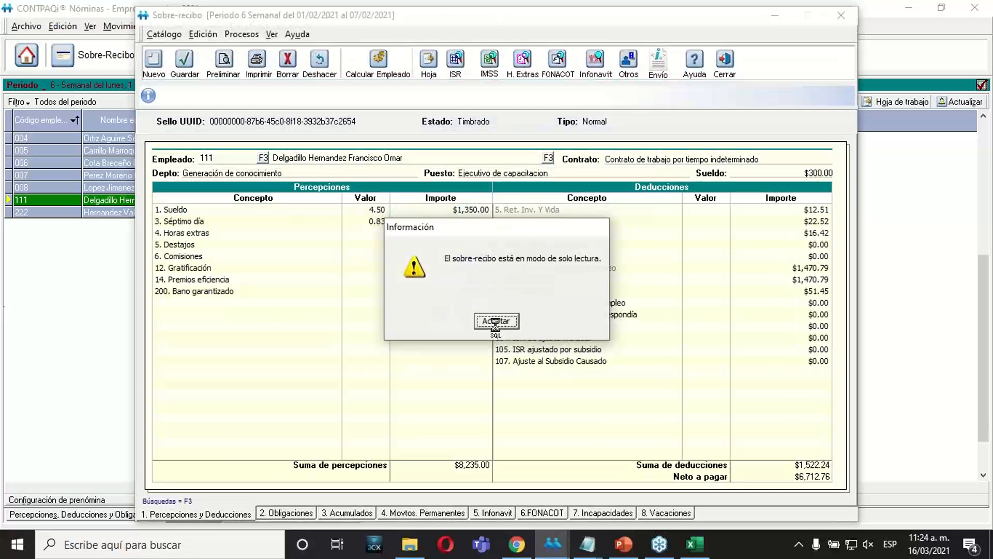
pyautogui.click(495, 320)
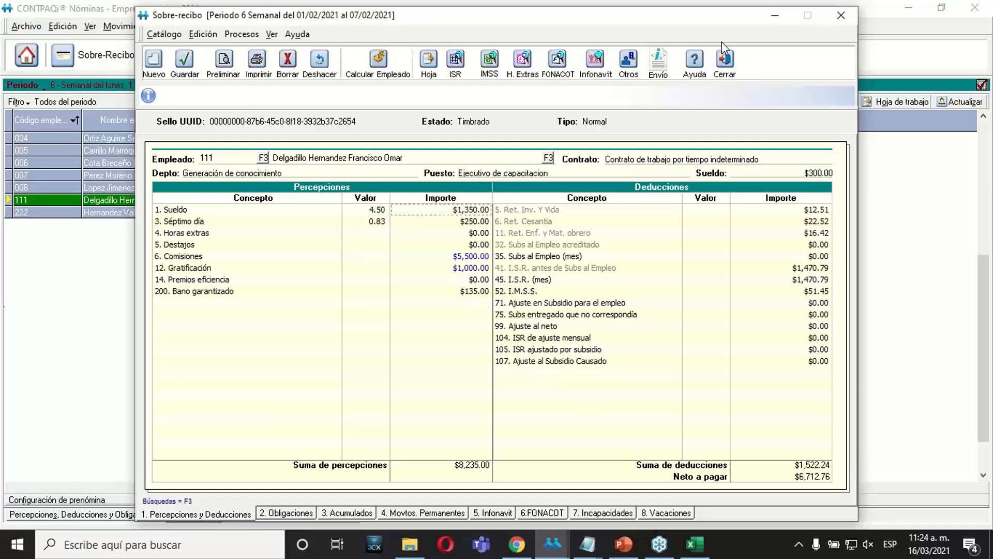
pyautogui.click(734, 68)
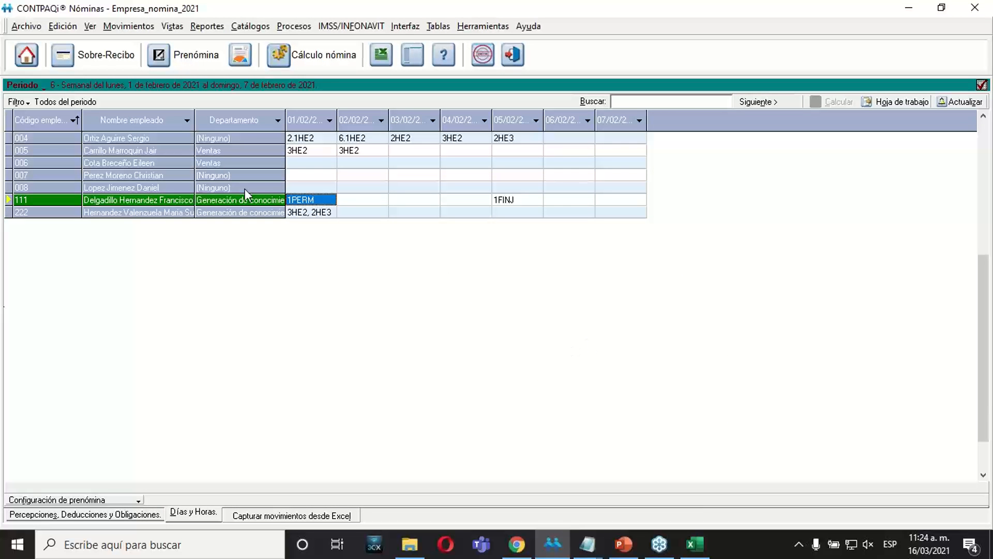
# Enable Modificar periodos anteriores in the options of Empresa_nomina_2021, save the company, and close the company catalog and selection.
pyautogui.click(28, 56)
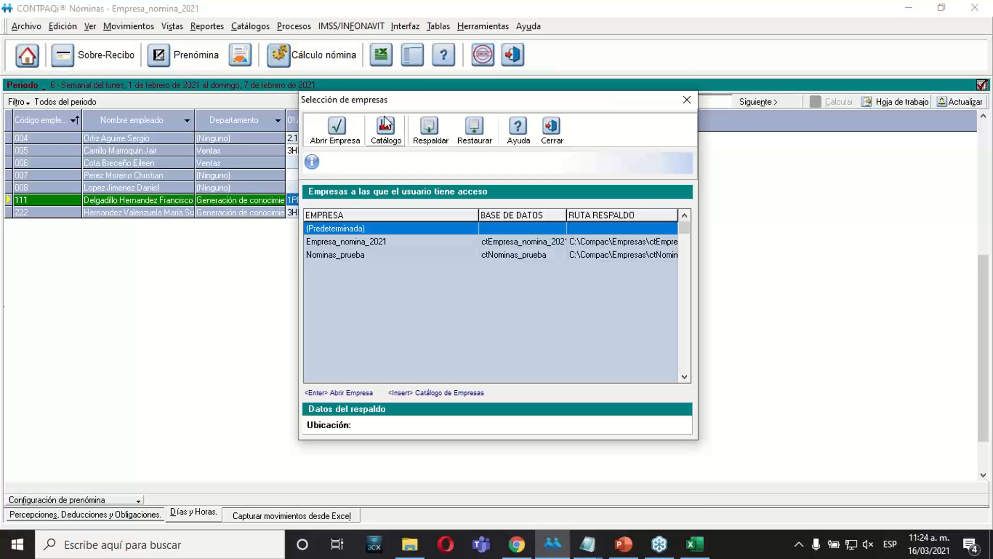
pyautogui.click(401, 145)
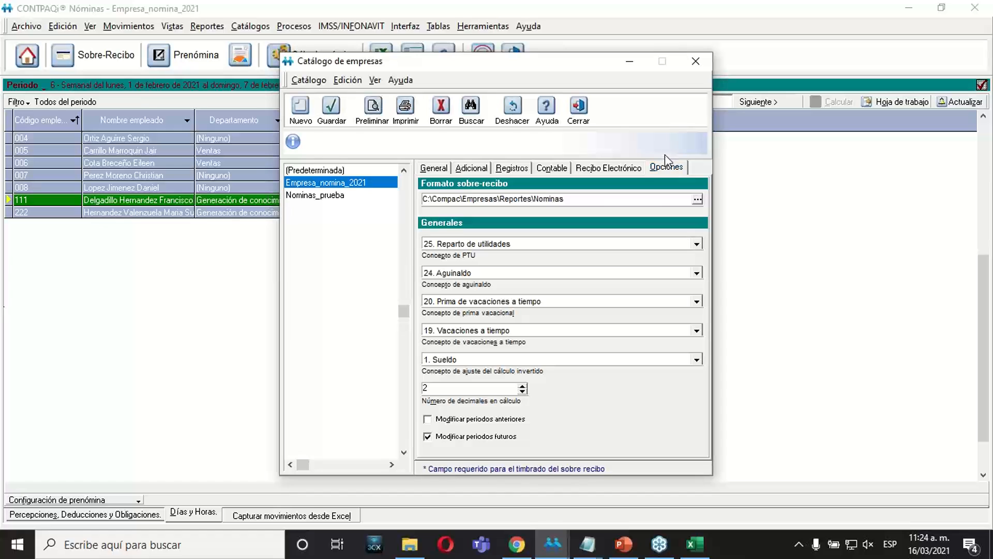
pyautogui.click(427, 420)
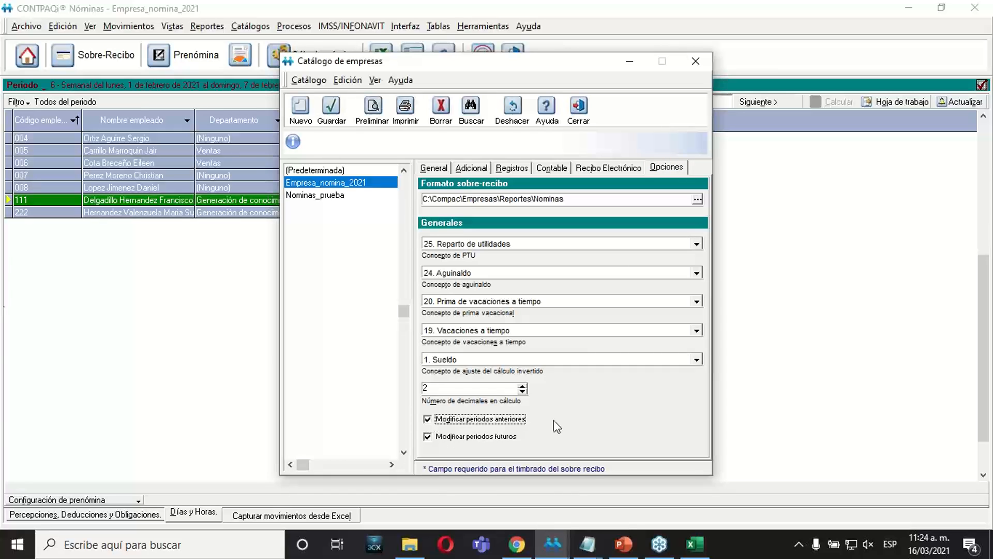
pyautogui.click(334, 121)
pyautogui.click(582, 108)
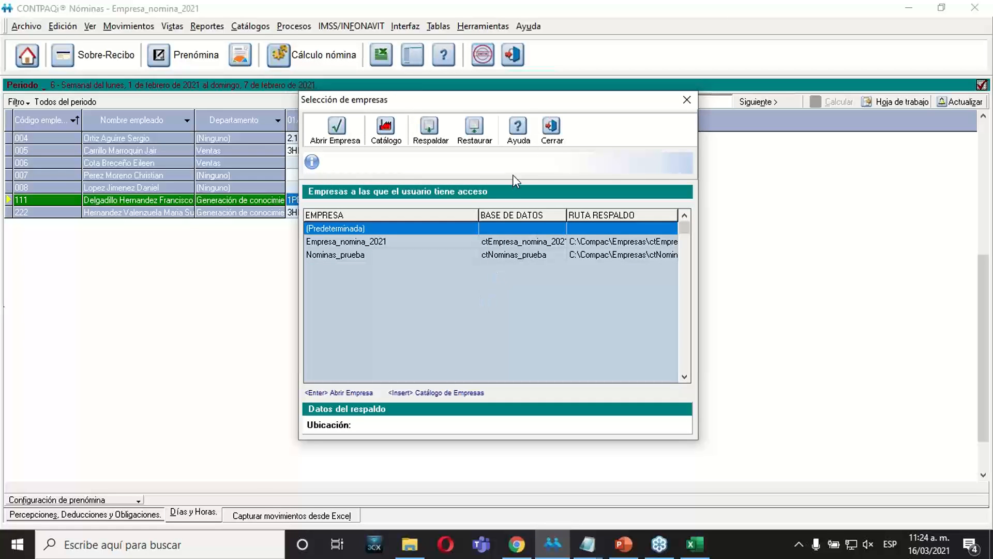
pyautogui.click(551, 129)
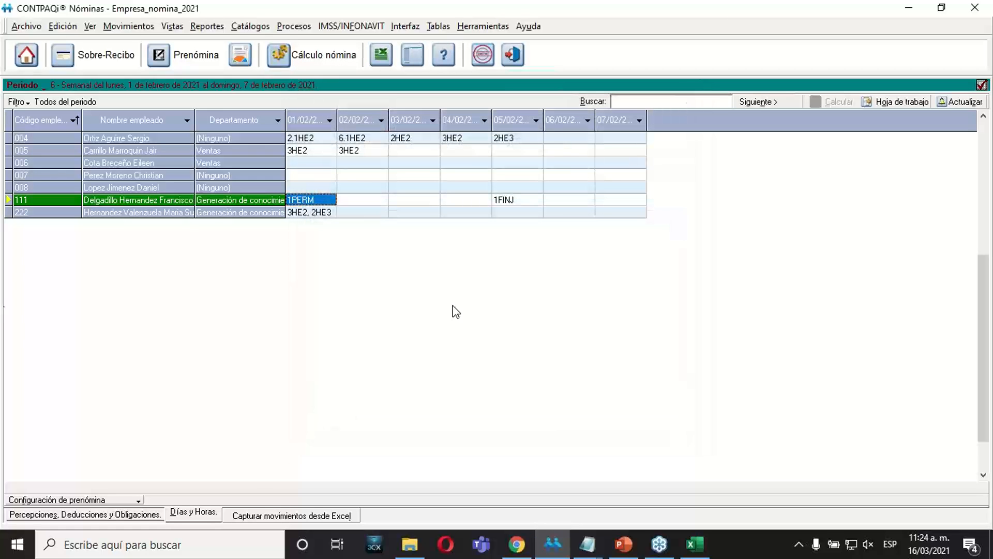
# In the sobre-recibo of the employee with the 1PERM incident, set Horas extras to a Valor of 1 and an Importe total of 250.
pyautogui.rightClick(152, 203)
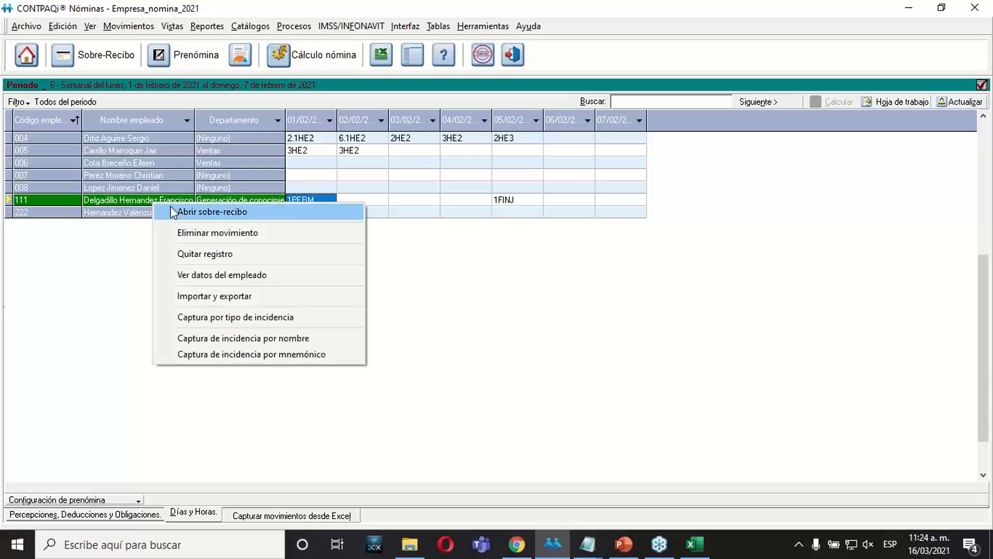
pyautogui.click(173, 211)
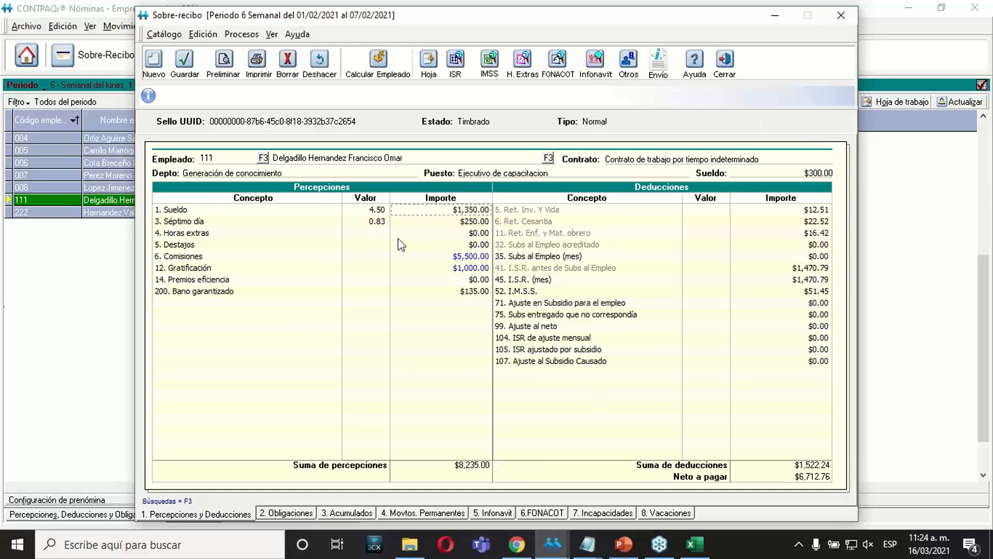
pyautogui.doubleClick(381, 233)
pyautogui.write('1')
pyautogui.press('Tab')
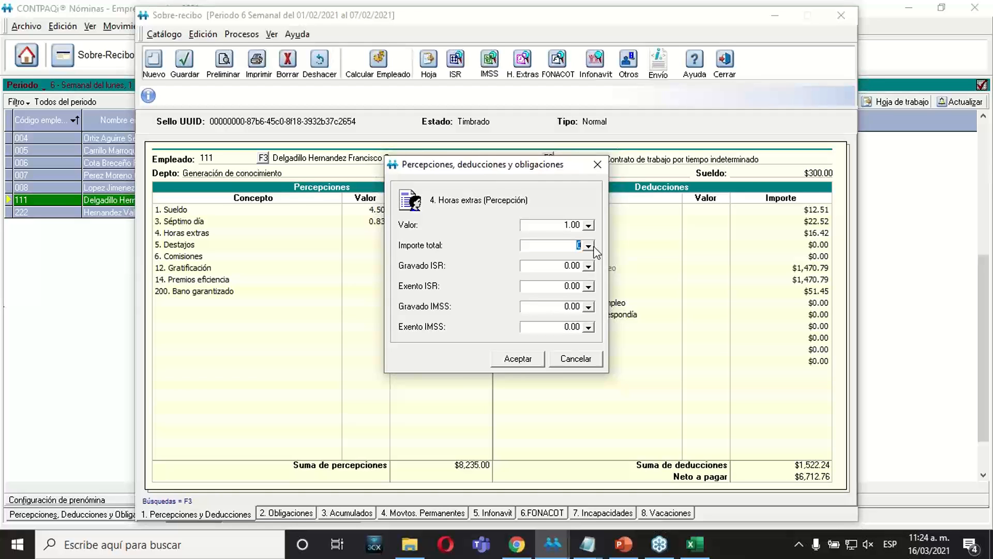
pyautogui.moveTo(478, 170); pyautogui.dragTo(588, 345)
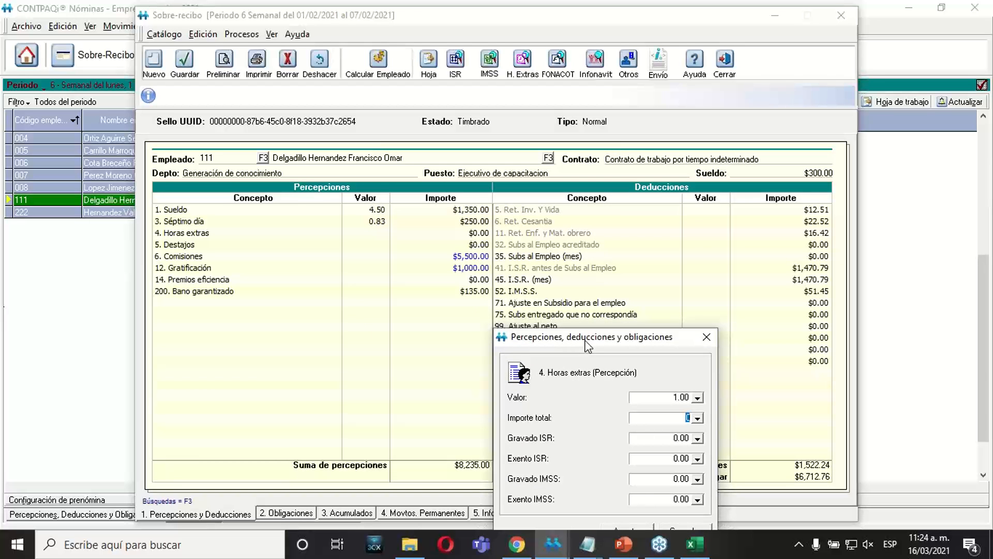
pyautogui.moveTo(588, 346); pyautogui.dragTo(467, 265)
pyautogui.write('250')
pyautogui.click(536, 315)
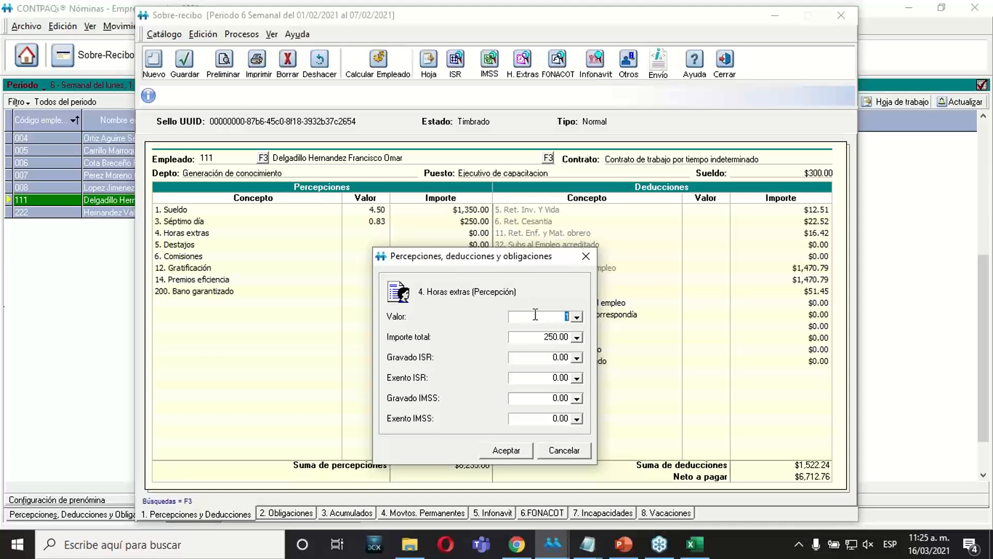
pyautogui.click(534, 336)
pyautogui.click(514, 437)
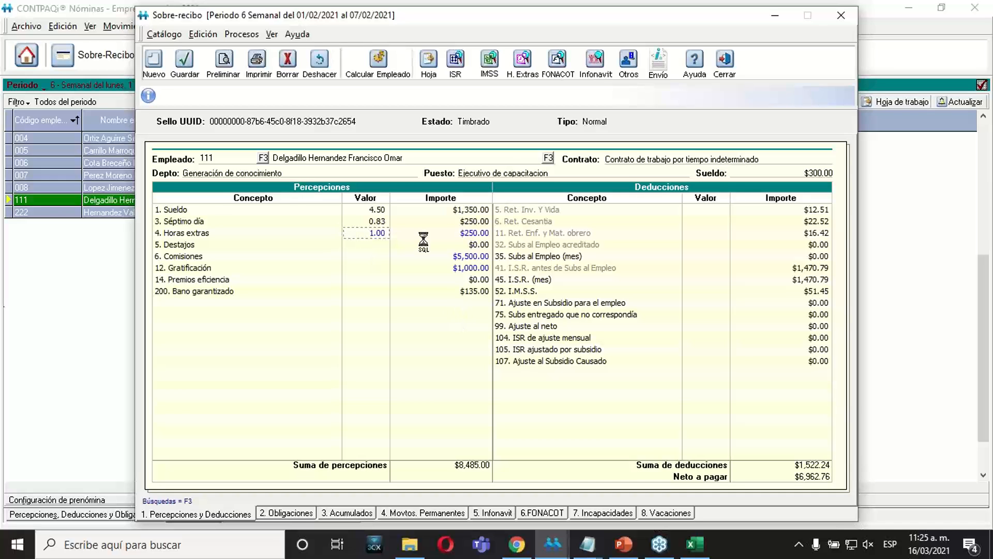
# Try to calculate the employee, and go through the Gravado and Exento amounts of ISR and IMSS for Horas extras without changing them.
pyautogui.click(388, 75)
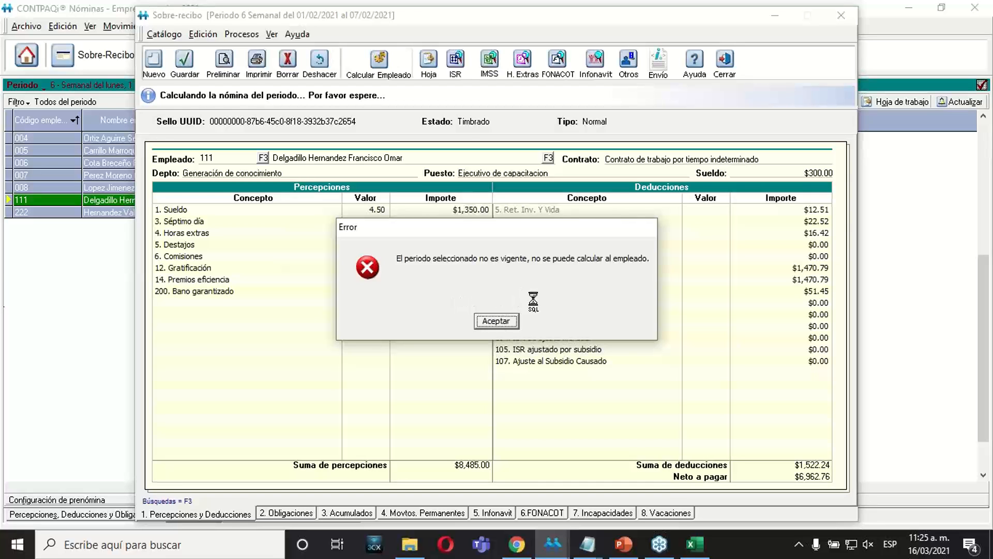
pyautogui.click(497, 322)
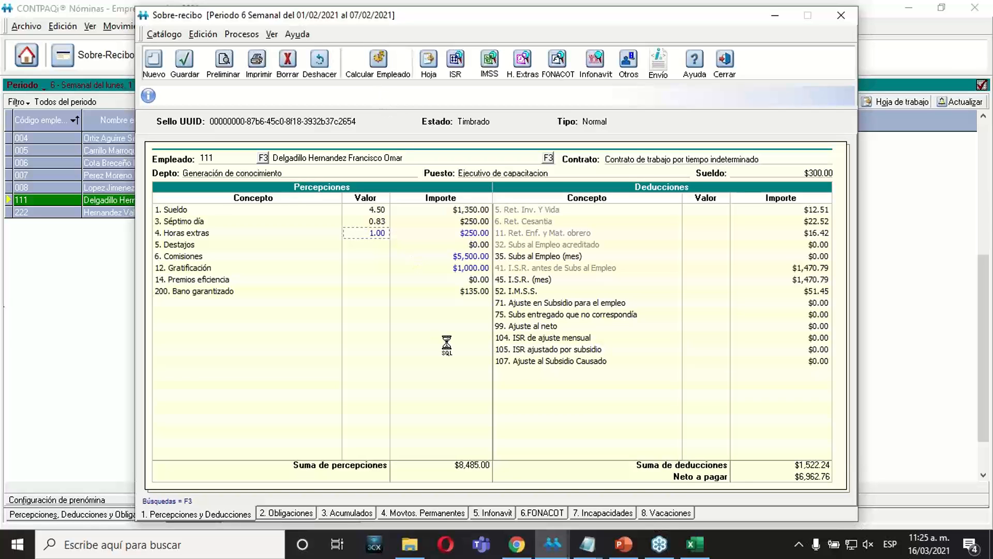
pyautogui.doubleClick(439, 234)
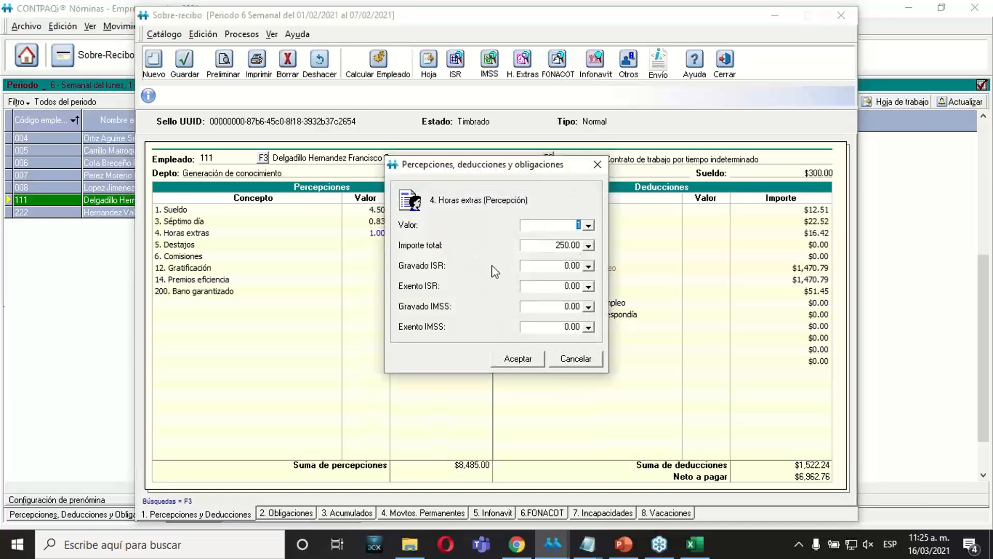
pyautogui.moveTo(471, 169); pyautogui.dragTo(572, 241)
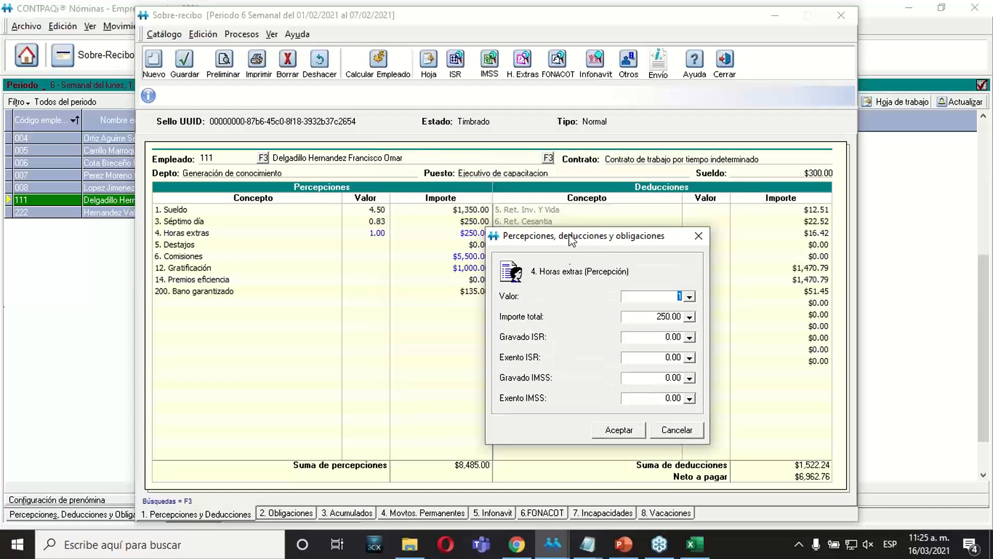
pyautogui.click(645, 341)
pyautogui.click(655, 358)
pyautogui.click(643, 380)
pyautogui.click(642, 396)
pyautogui.click(637, 434)
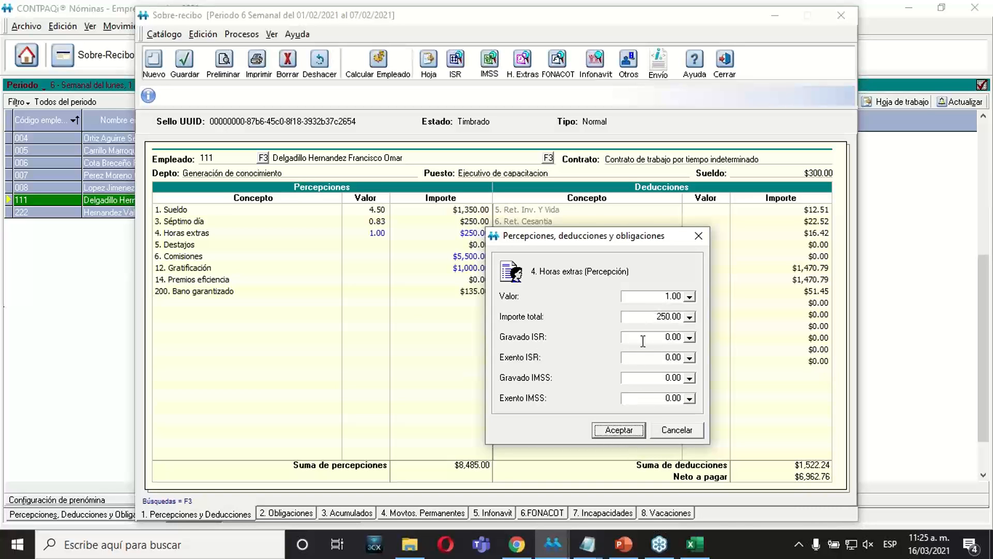
pyautogui.click(629, 432)
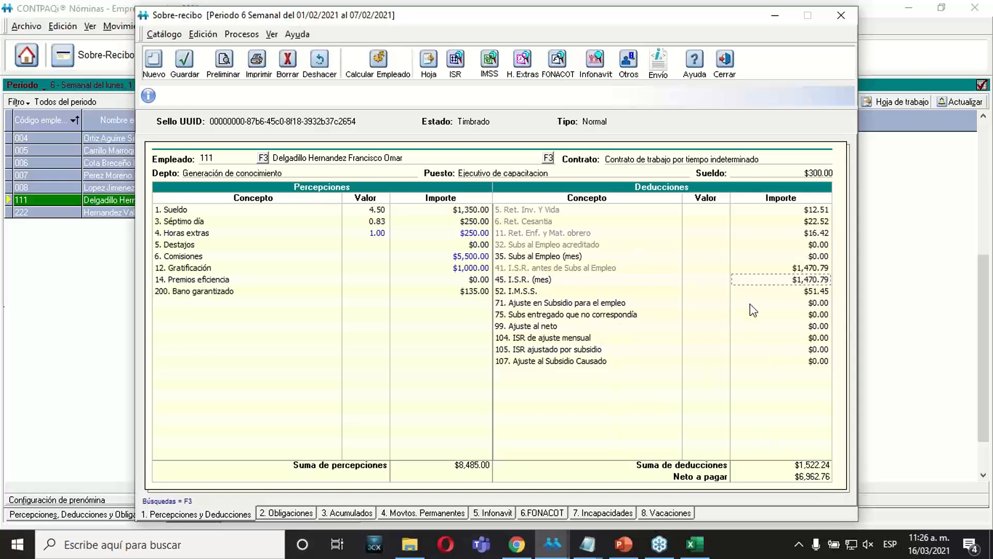
# Inspect the Neto a pagar amount without changing it, and close the sobre-recibo.
pyautogui.click(792, 476)
pyautogui.click(792, 479)
pyautogui.click(725, 61)
# Open the concept catalog, review the Clave agrupadora SAT options of the Aguinaldo perception without changing them, and close the catalog.
pyautogui.click(266, 29)
pyautogui.click(279, 154)
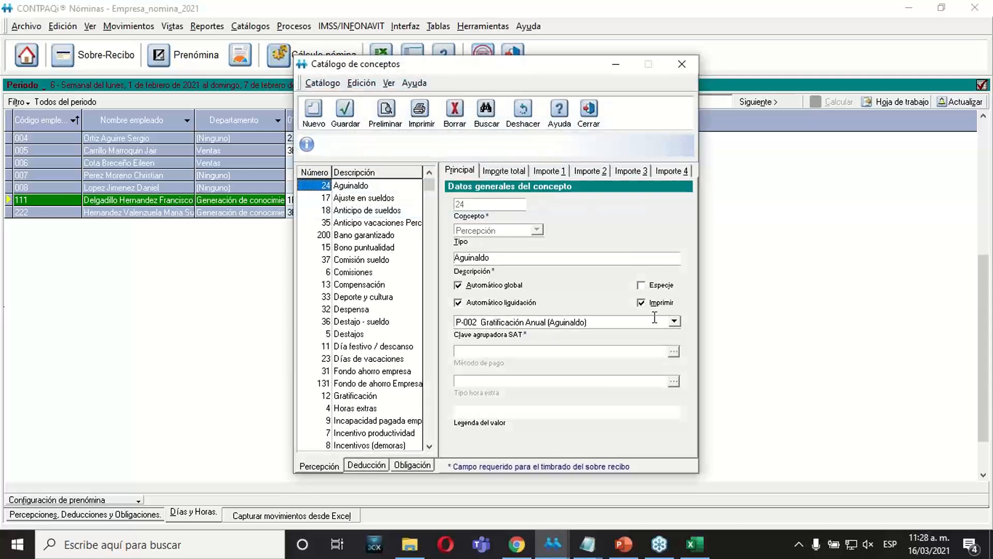
pyautogui.click(673, 322)
pyautogui.moveTo(673, 345)
pyautogui.mouseDown()
pyautogui.moveTo(673, 386)
pyautogui.moveTo(674, 336)
pyautogui.mouseUp()
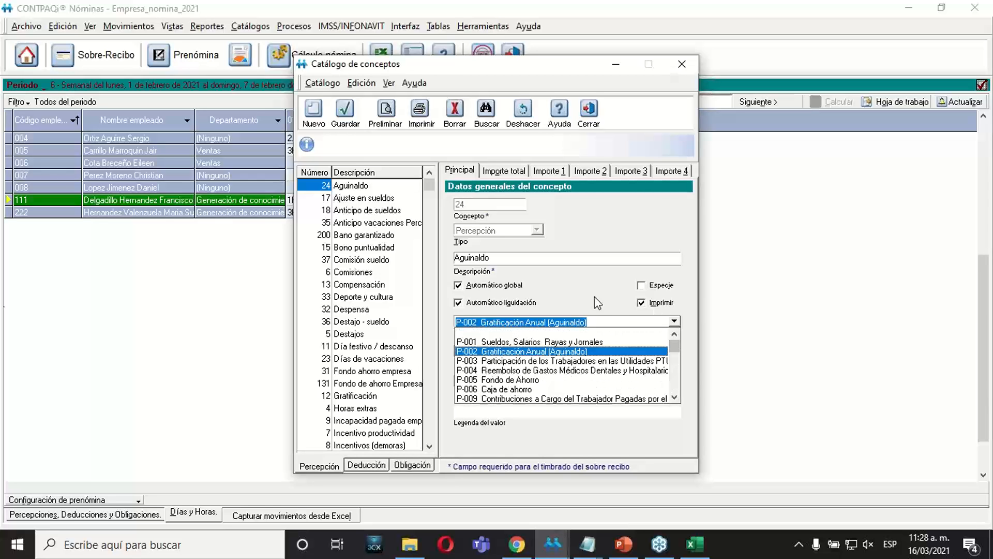
pyautogui.click(609, 319)
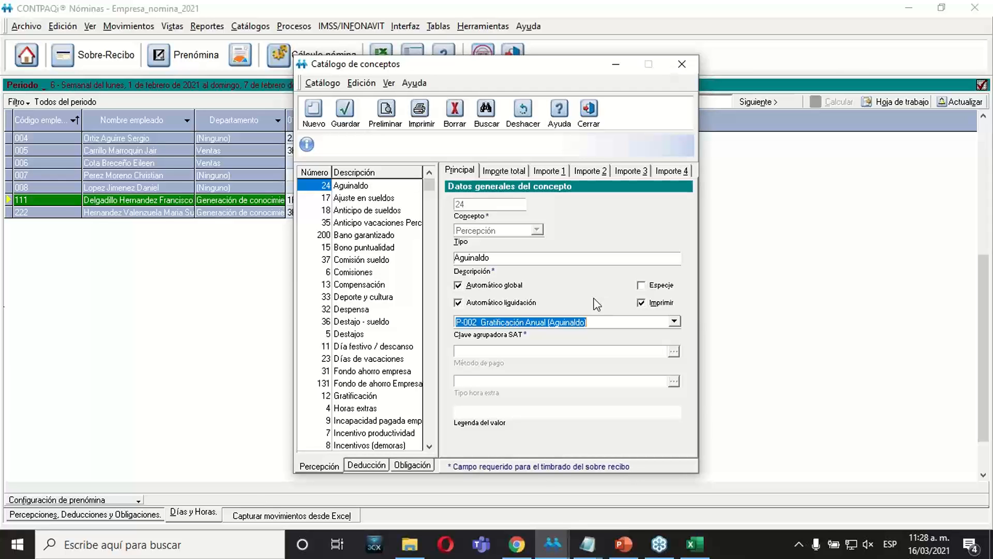
pyautogui.click(589, 111)
pyautogui.click(488, 325)
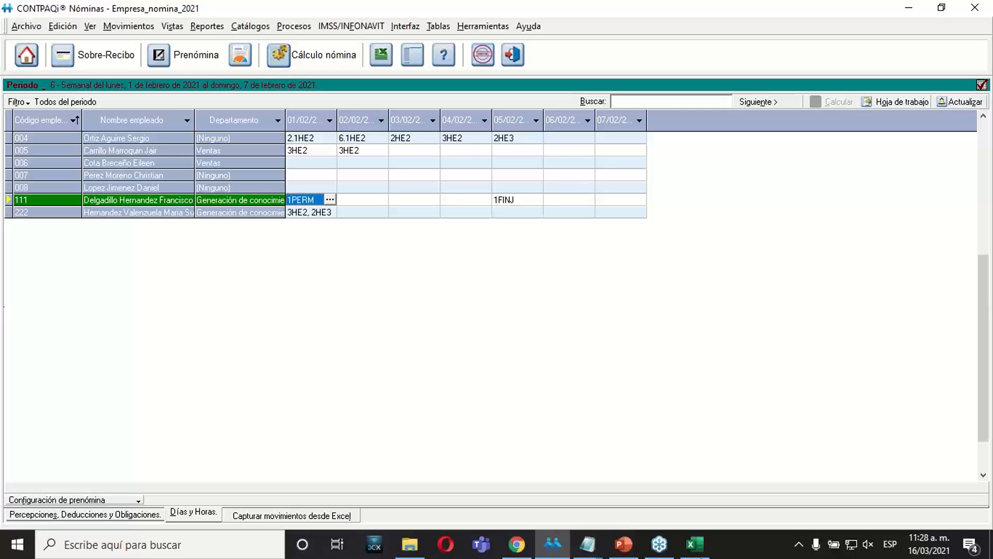
# Switch to the PowerPoint presentation and review the Ejercicio slide on Modificar periodos anteriores and the Búsquedas inteligentes slide.
pyautogui.click(703, 552)
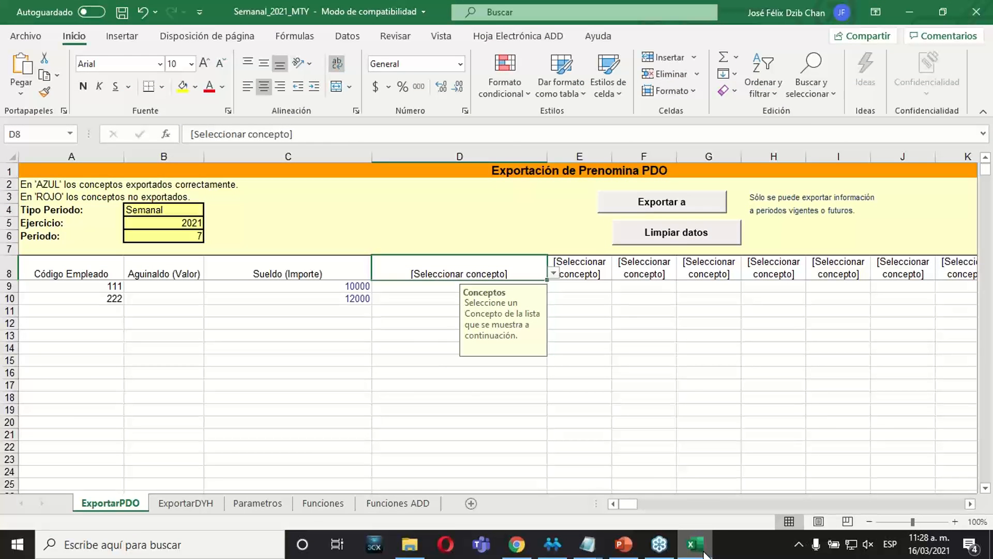
pyautogui.click(703, 553)
pyautogui.click(624, 544)
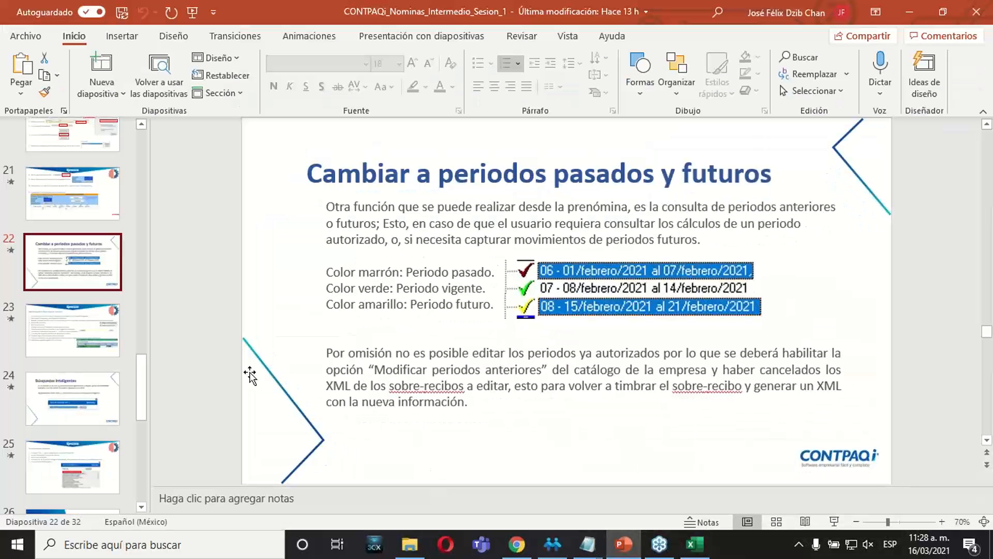
pyautogui.click(76, 331)
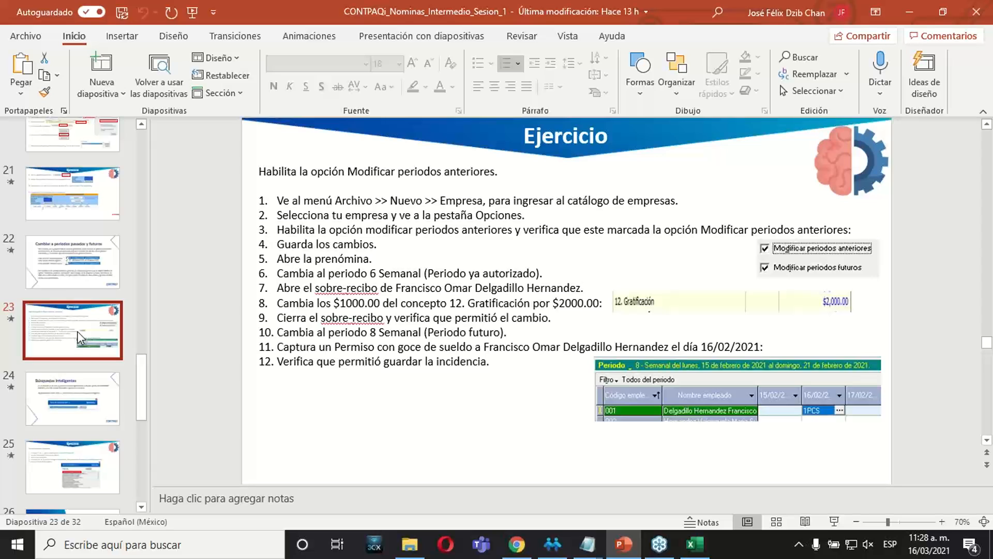
pyautogui.click(66, 387)
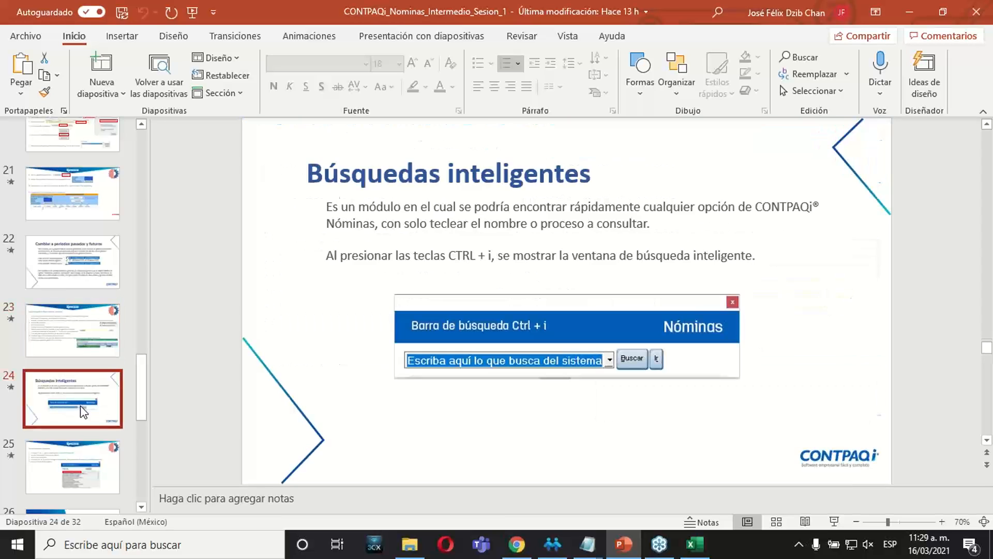
pyautogui.click(80, 340)
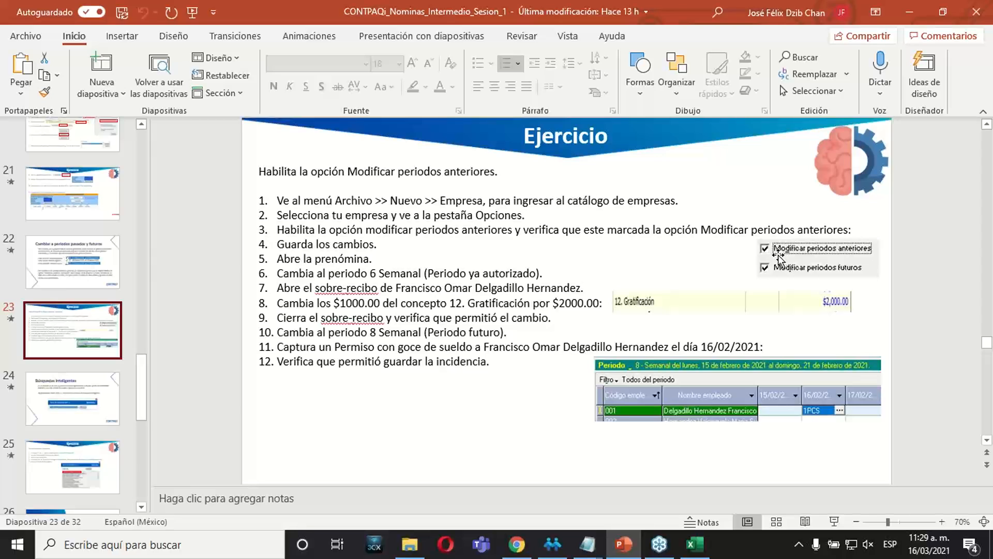
pyautogui.click(109, 389)
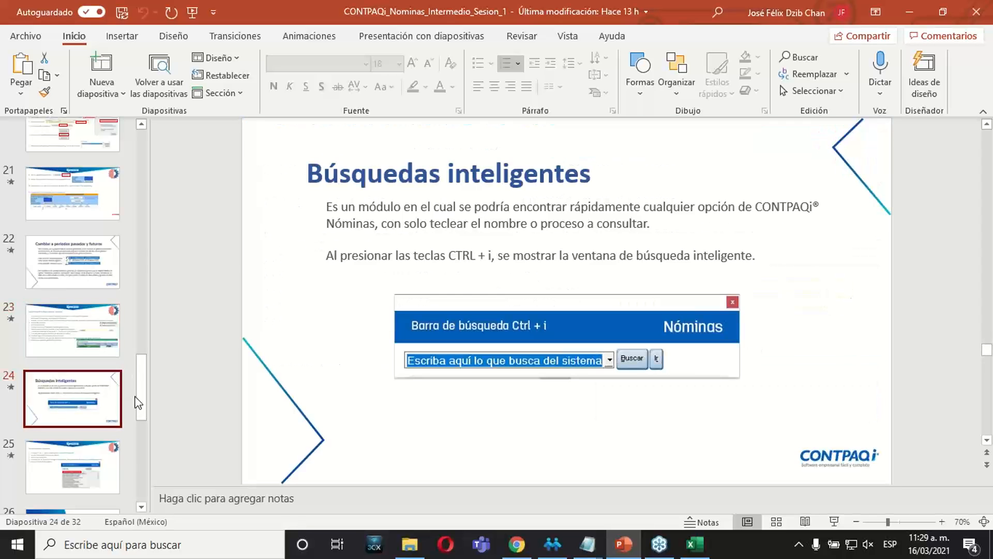
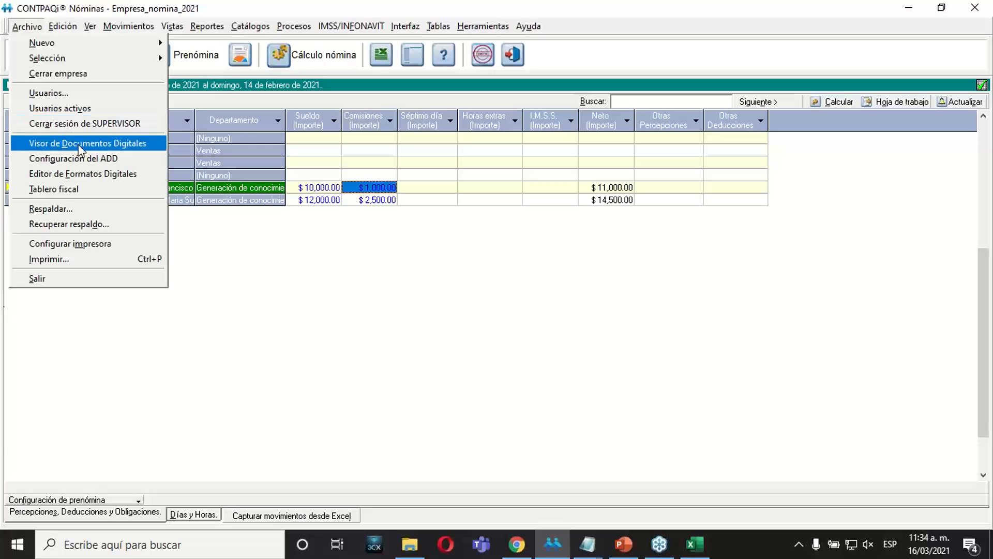
# Open the Visor de Documentos Digitales, start loading XML files and bring up the XML validation criteria.
pyautogui.click(80, 149)
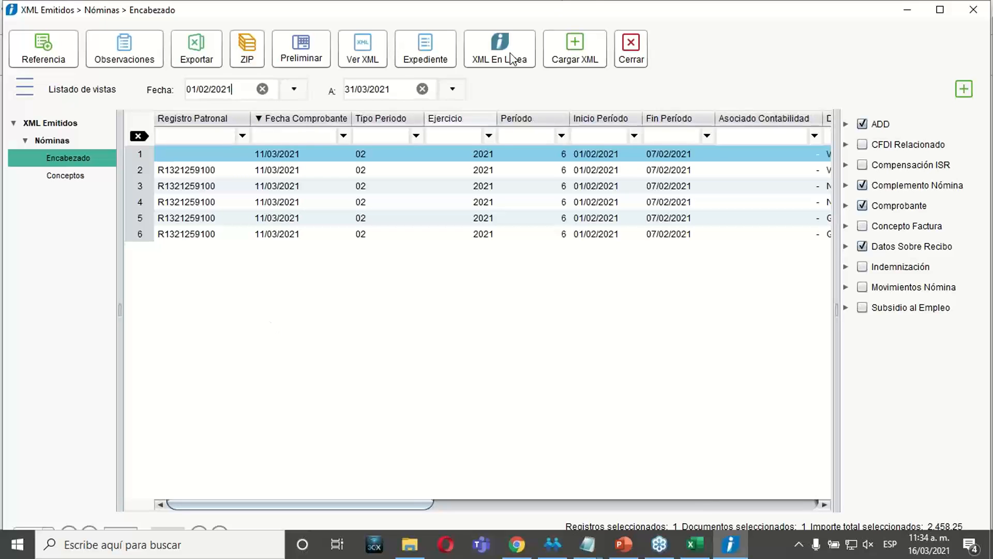
pyautogui.click(594, 53)
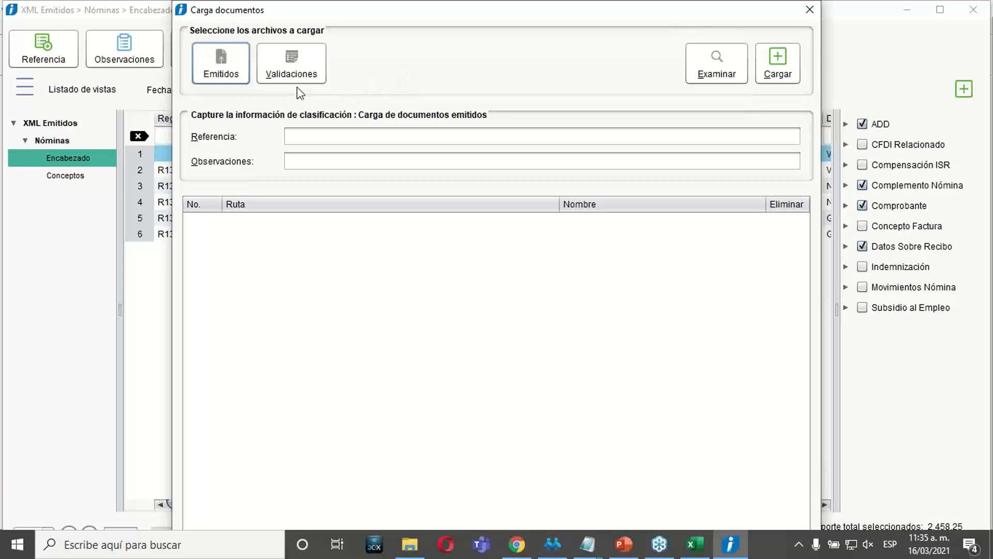
pyautogui.click(281, 81)
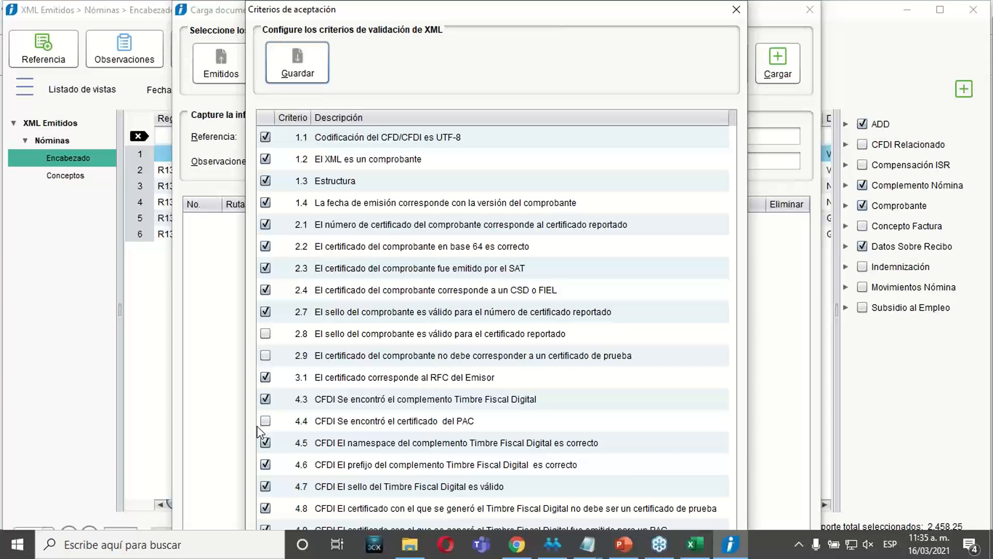
# Check the Ejercicio slide for the criteria to leave unmarked (2.8, 2.9, 4.4 and 4.10), and save the XML validation criteria.
pyautogui.click(623, 544)
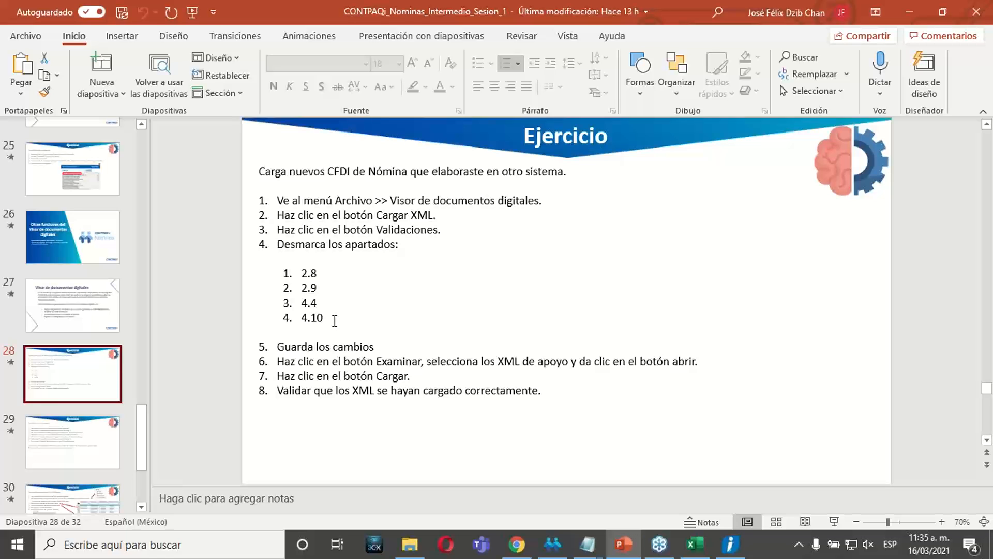
pyautogui.click(909, 12)
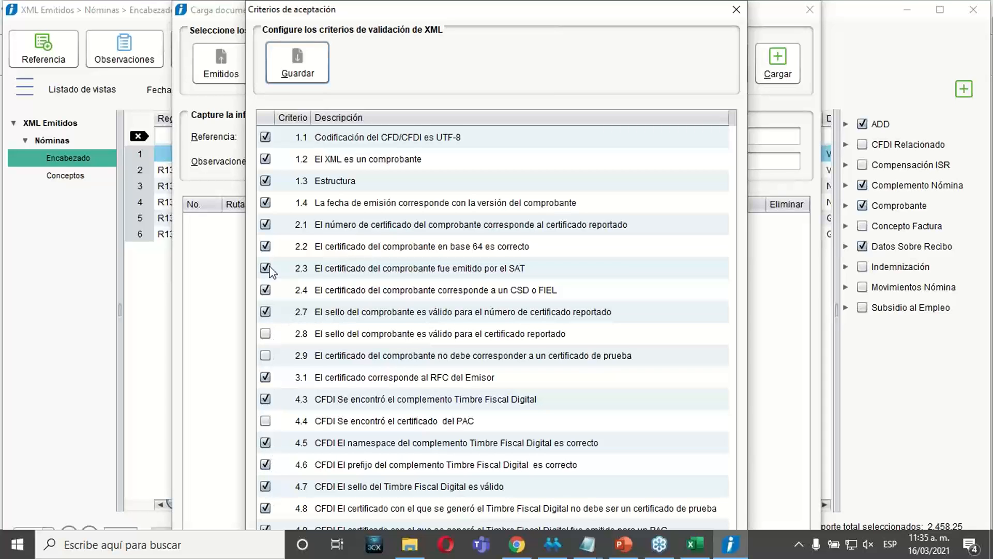
pyautogui.click(315, 81)
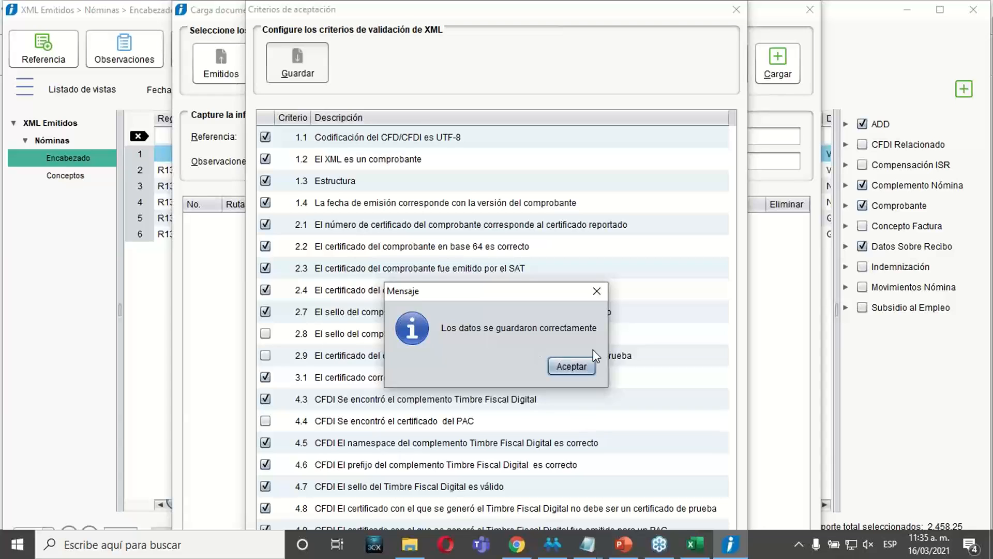
pyautogui.click(577, 365)
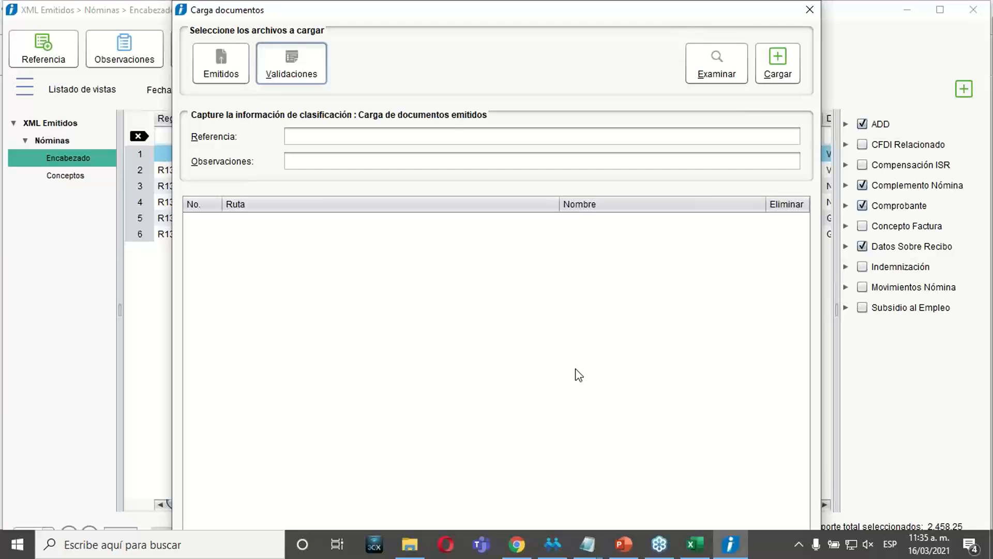
# Select the files 5_1.xml to 5_6.xml from the XML folder and load them as issued documents.
pyautogui.click(712, 78)
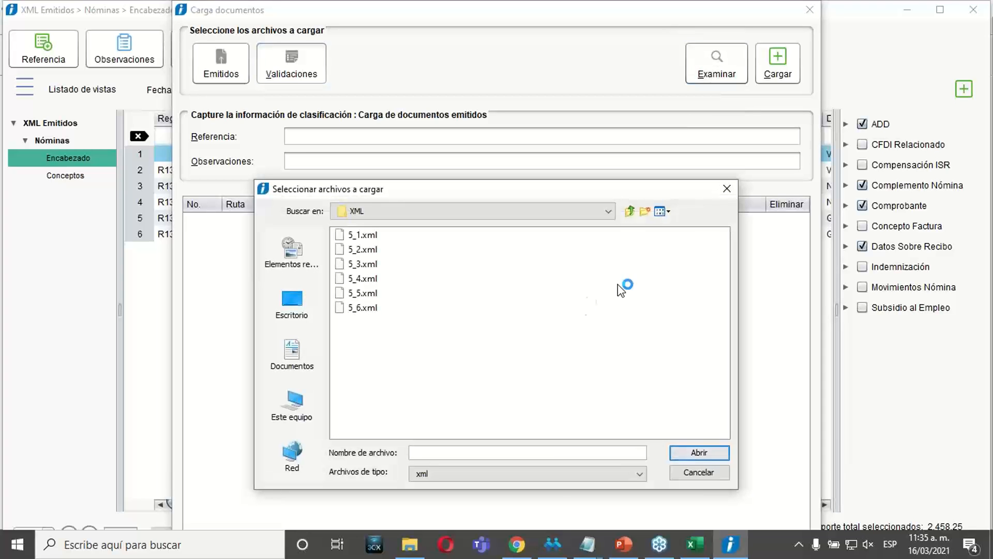
pyautogui.click(455, 212)
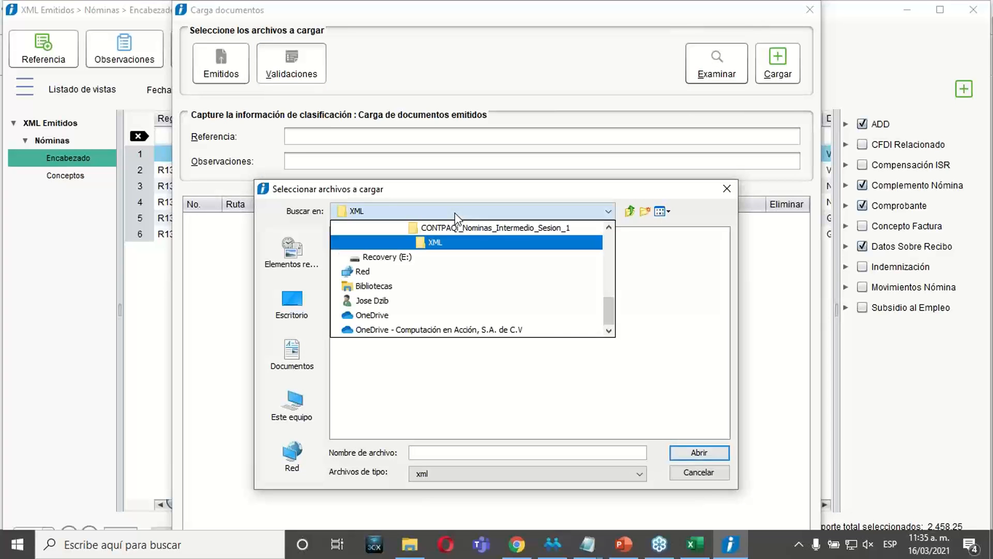
pyautogui.click(432, 242)
pyautogui.click(368, 239)
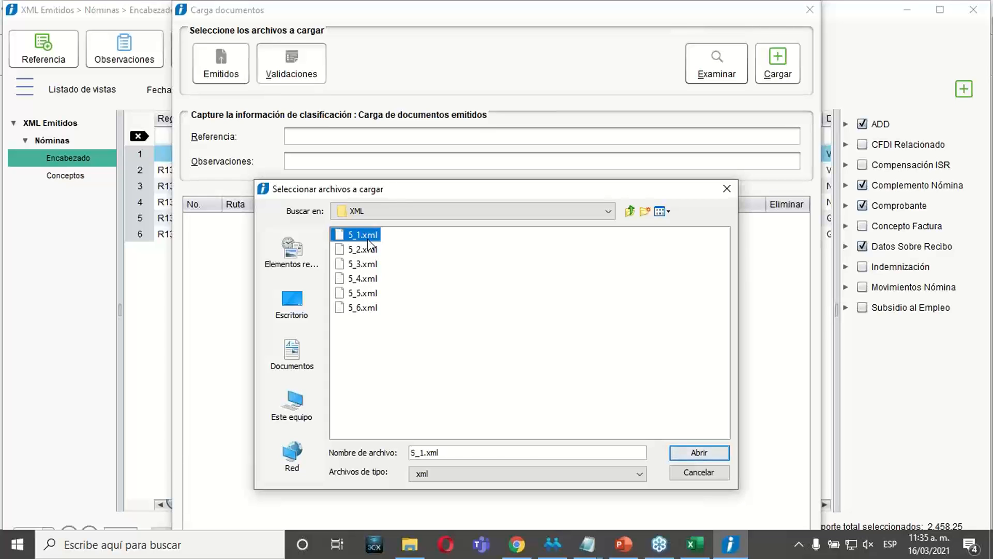
pyautogui.hotkey('shift', 'Down')
pyautogui.hotkey('shift', 'Down')
pyautogui.hotkey('shift', 'Down')
pyautogui.hotkey('shift', 'Down')
pyautogui.hotkey('shift', 'Down')
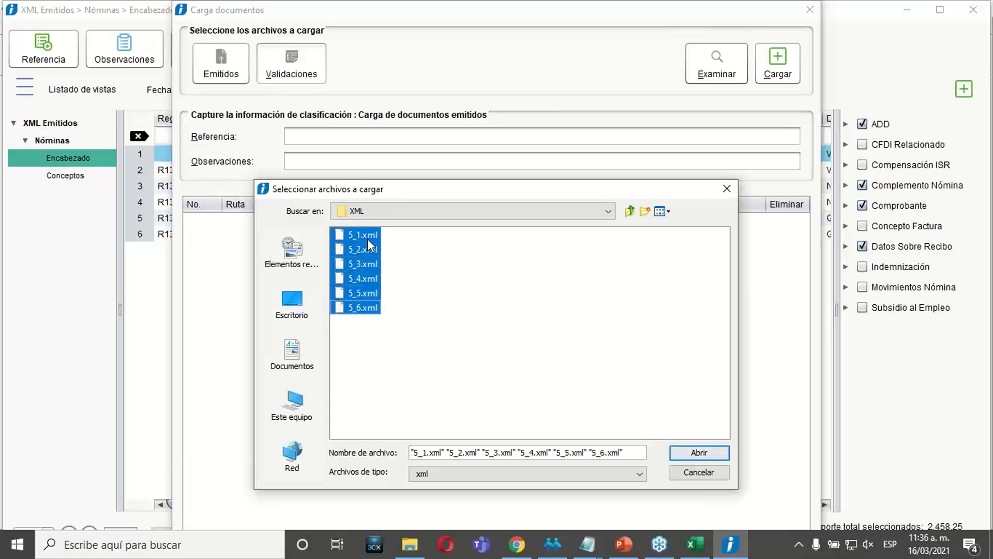
pyautogui.click(694, 455)
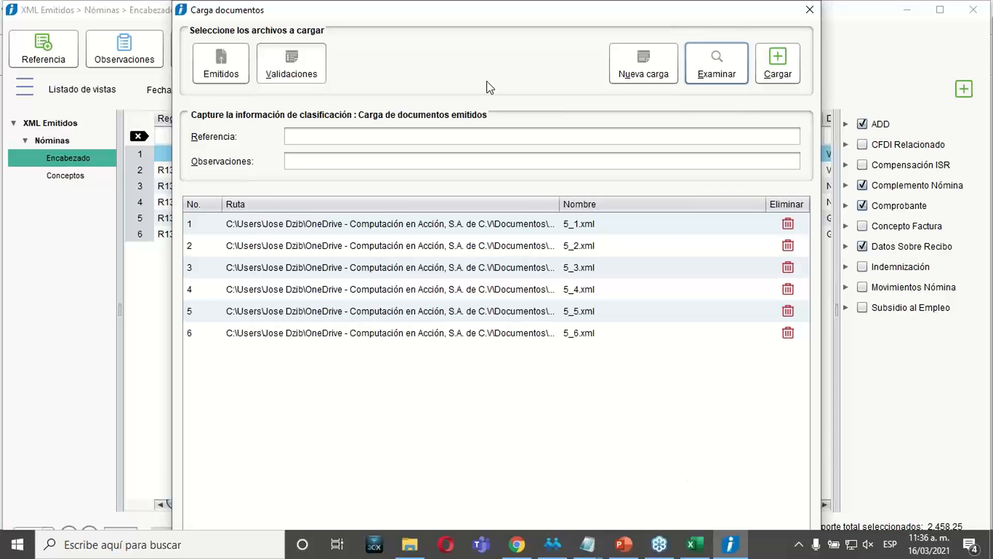
pyautogui.click(776, 78)
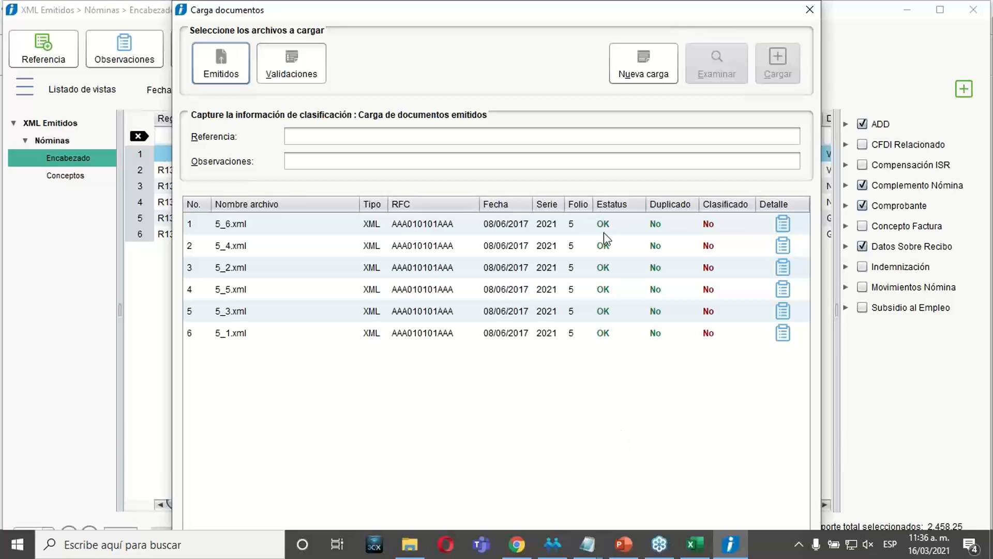
# Go through the Estatus column of the loaded XML files.
pyautogui.click(604, 232)
pyautogui.click(603, 253)
pyautogui.click(604, 286)
pyautogui.click(603, 313)
pyautogui.click(602, 335)
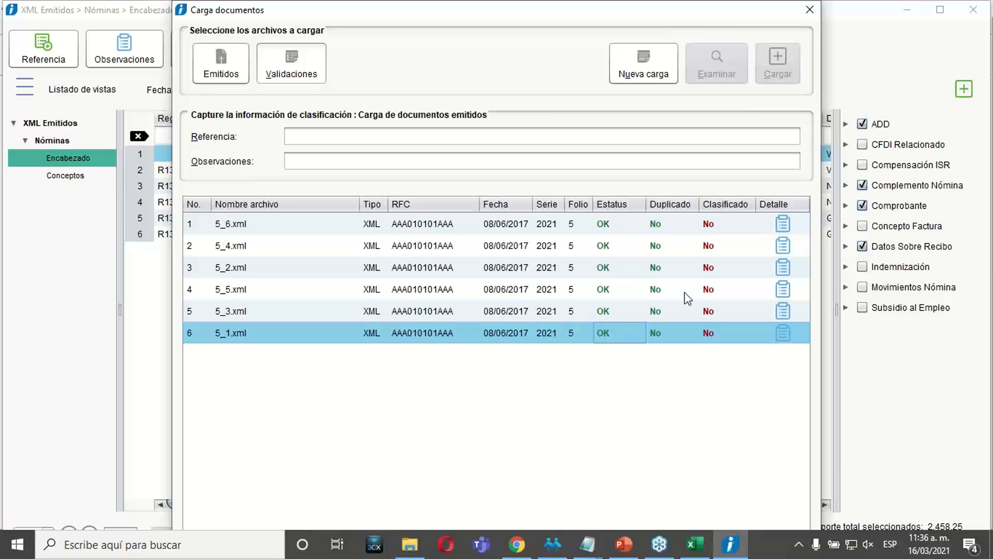
# Review the validation result of 5_6.xml, including criteria 2.8, 2.9, 4.4 and 4.1, and close it.
pyautogui.click(781, 225)
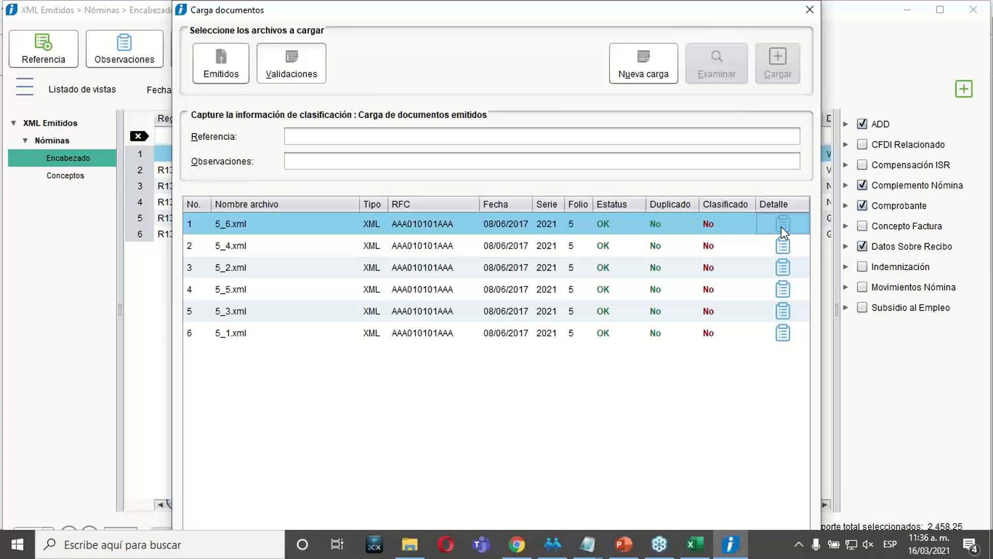
pyautogui.click(781, 225)
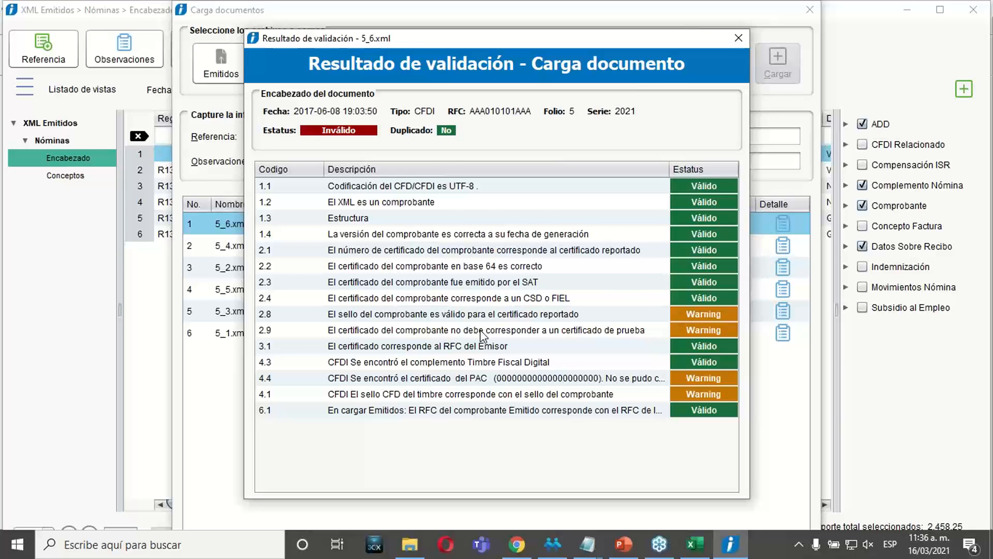
pyautogui.moveTo(678, 186); pyautogui.dragTo(708, 313)
pyautogui.click(695, 327)
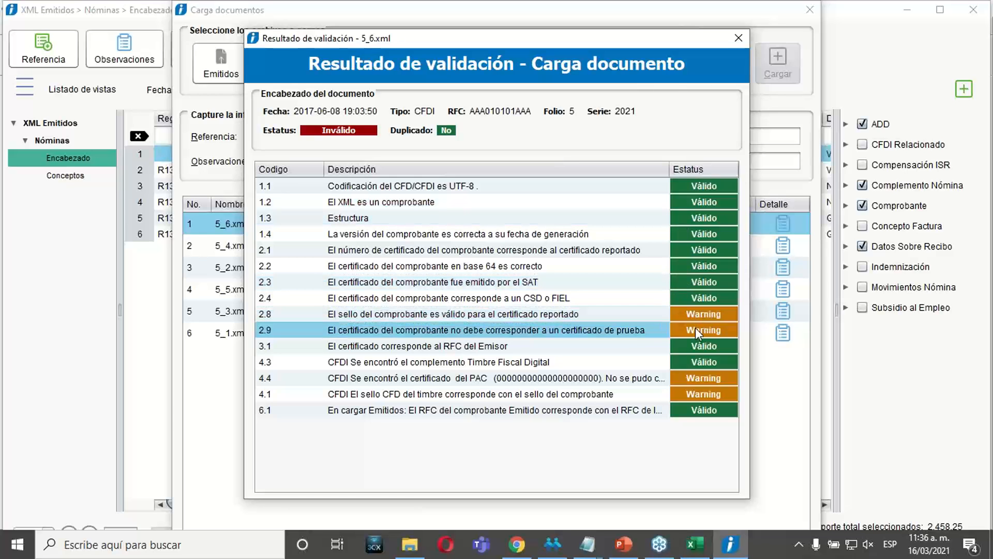
pyautogui.click(594, 314)
pyautogui.click(699, 380)
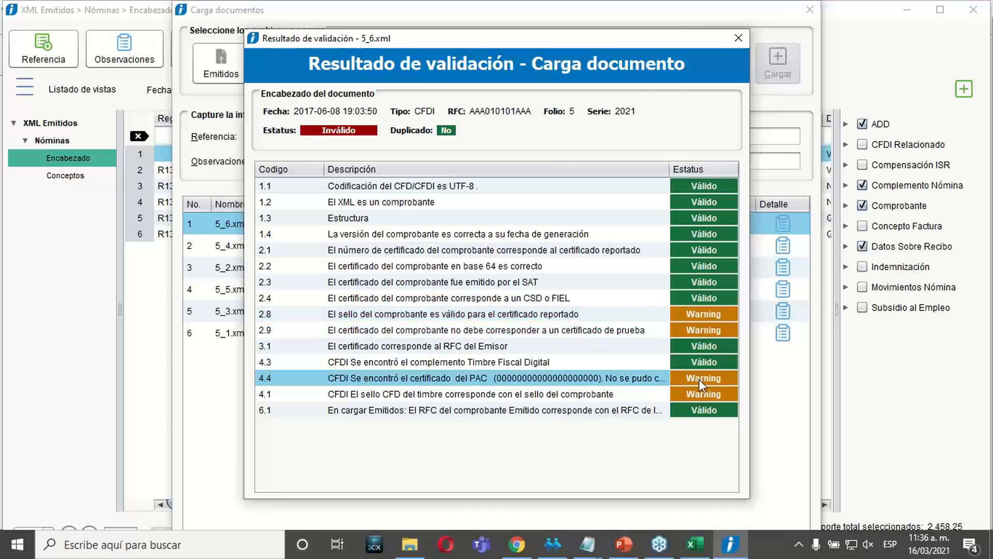
pyautogui.click(694, 392)
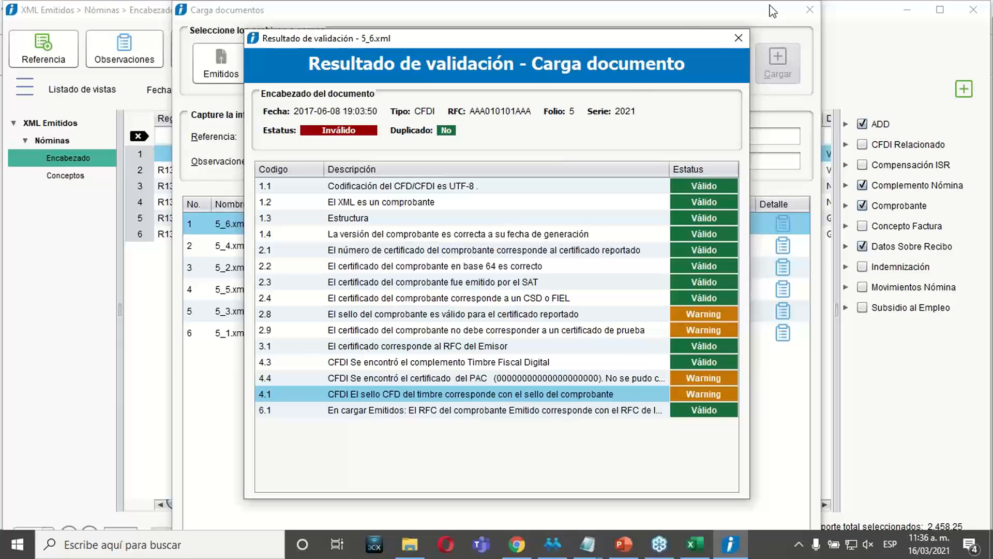
pyautogui.click(740, 38)
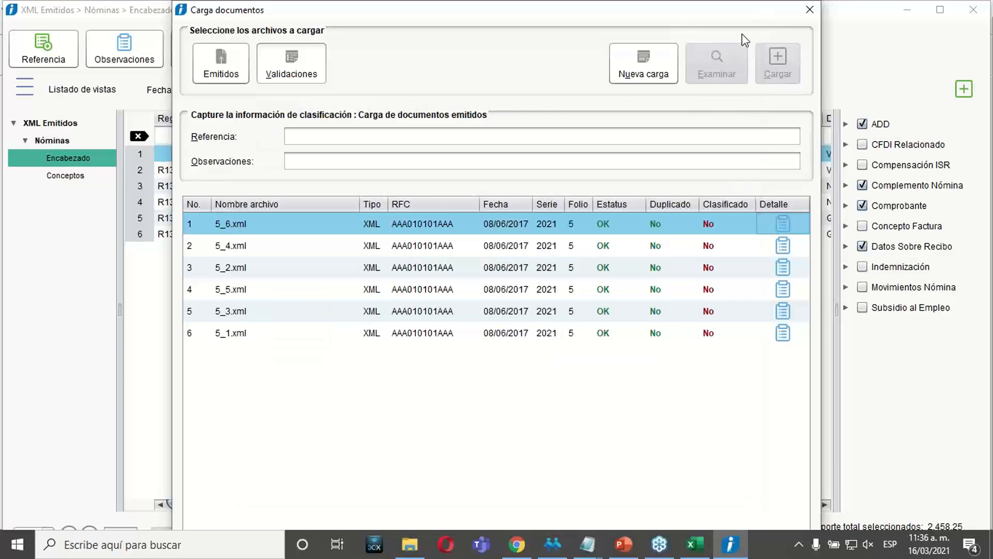
# Close the document loading window, refresh the Encabezado listing and go through the issued payroll receipts.
pyautogui.click(809, 11)
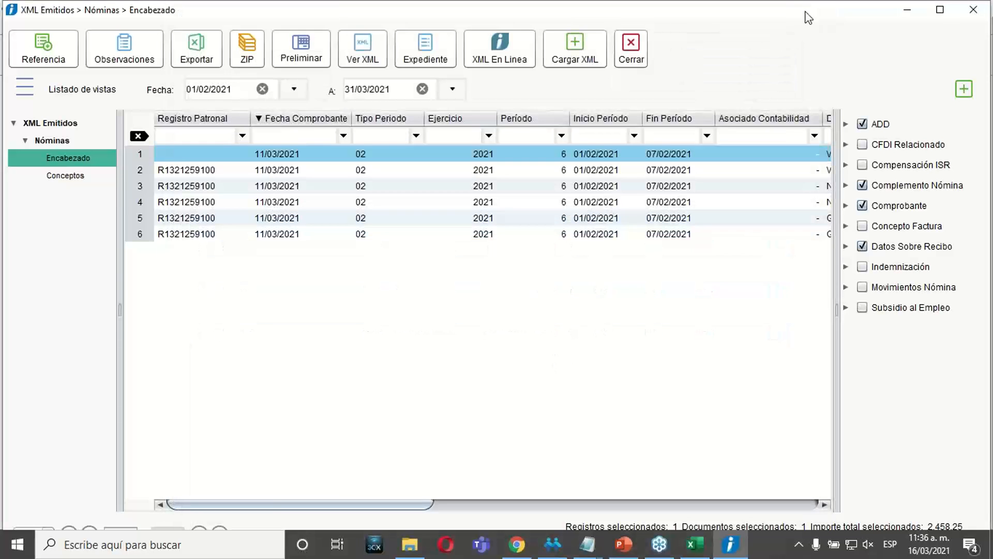
pyautogui.click(64, 160)
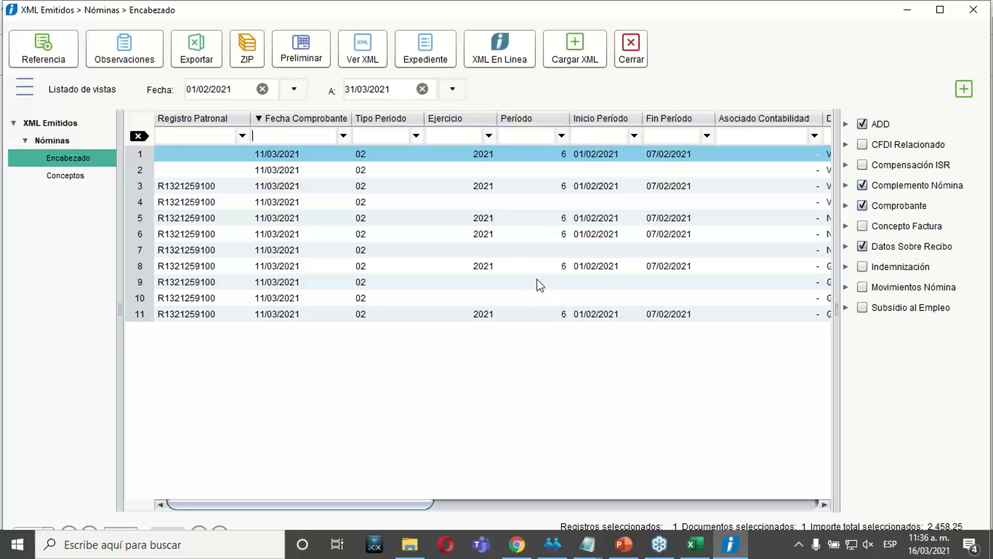
pyautogui.click(504, 251)
pyautogui.hotkey('ctrl', 'Home')
pyautogui.press('Down')
pyautogui.press('Down')
pyautogui.press('Down')
pyautogui.press('Down')
pyautogui.press('Down')
pyautogui.press('Down')
pyautogui.press('Down')
pyautogui.press('Down')
pyautogui.press('Down')
pyautogui.press('Down')
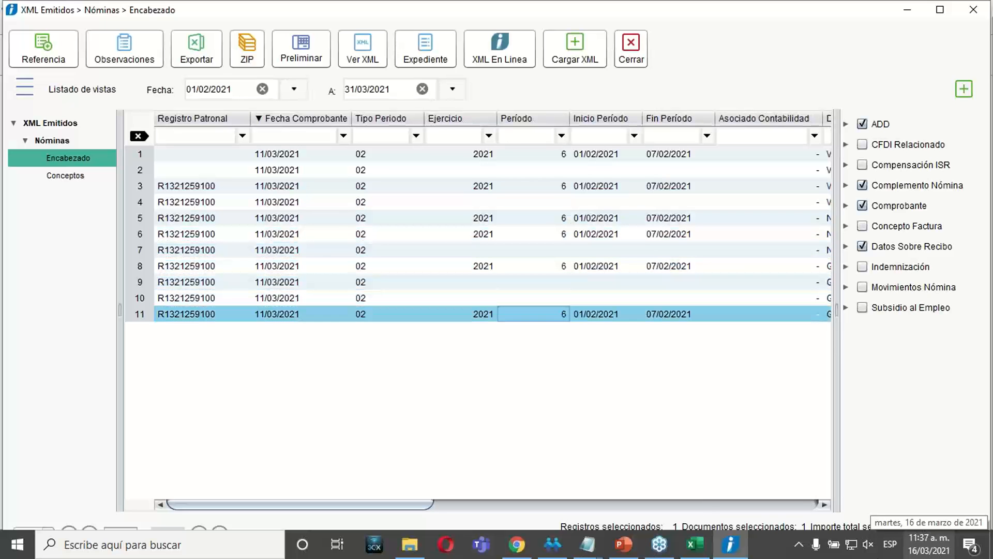
# Switch to the PowerPoint presentation, review the Ejercicio slide on classifying payroll CFDI, and return to the document viewer.
pyautogui.click(624, 546)
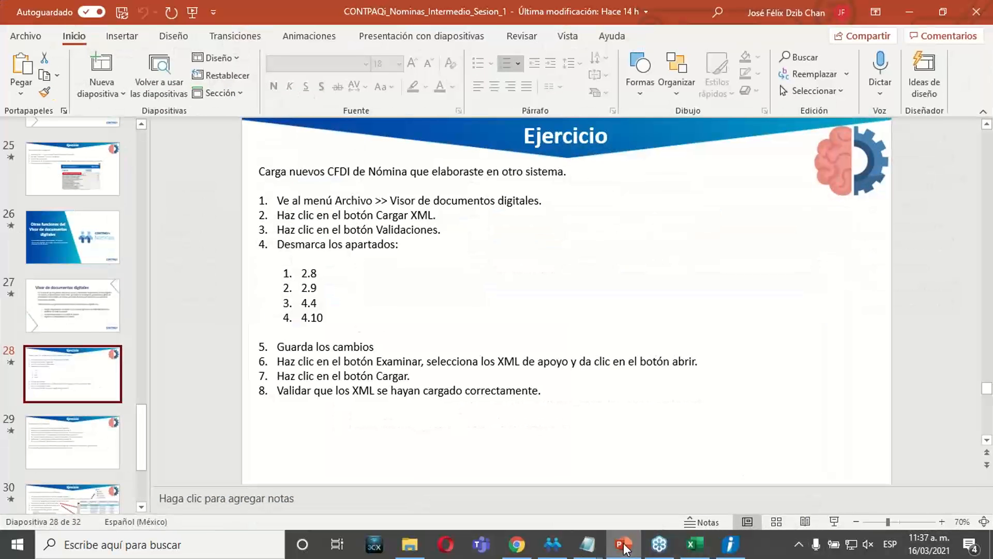
pyautogui.click(52, 422)
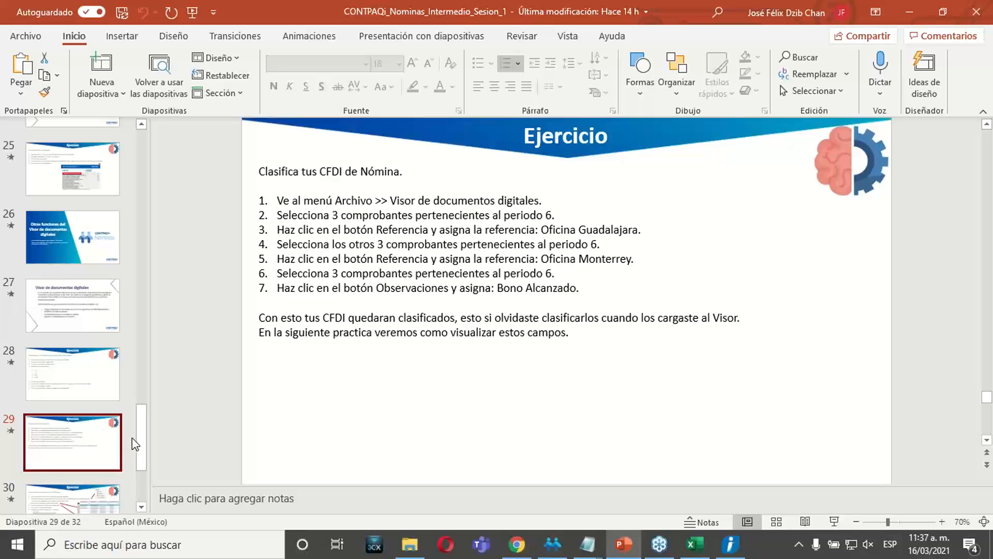
pyautogui.moveTo(137, 443); pyautogui.dragTo(142, 468)
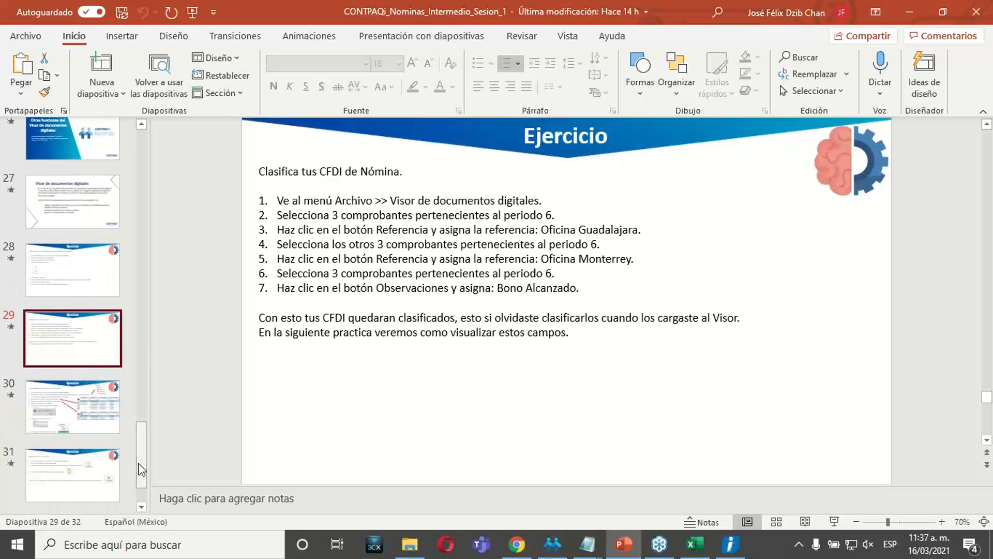
pyautogui.click(625, 543)
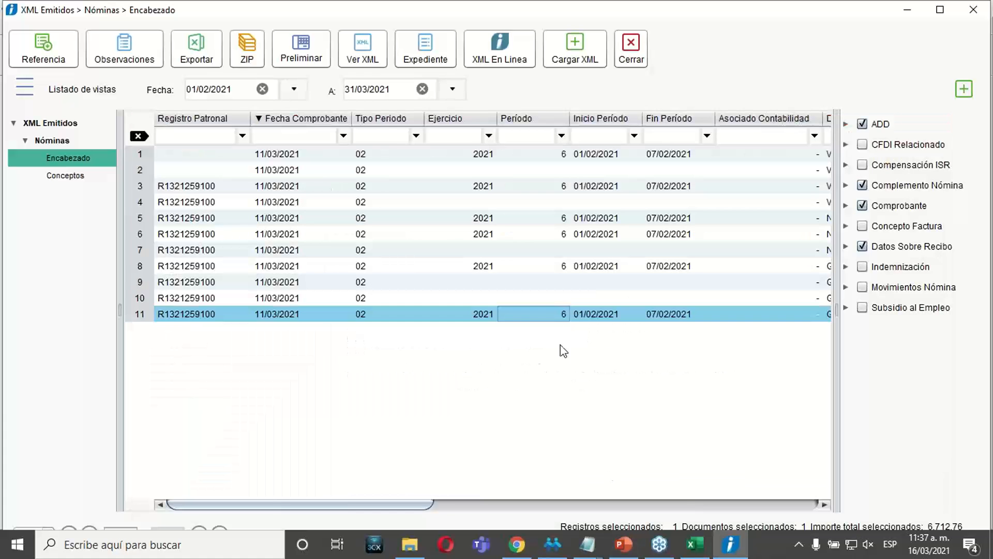
# Compare individual receipts in the Encabezado listing to tell those with a period 6 value from those without one.
pyautogui.click(517, 155)
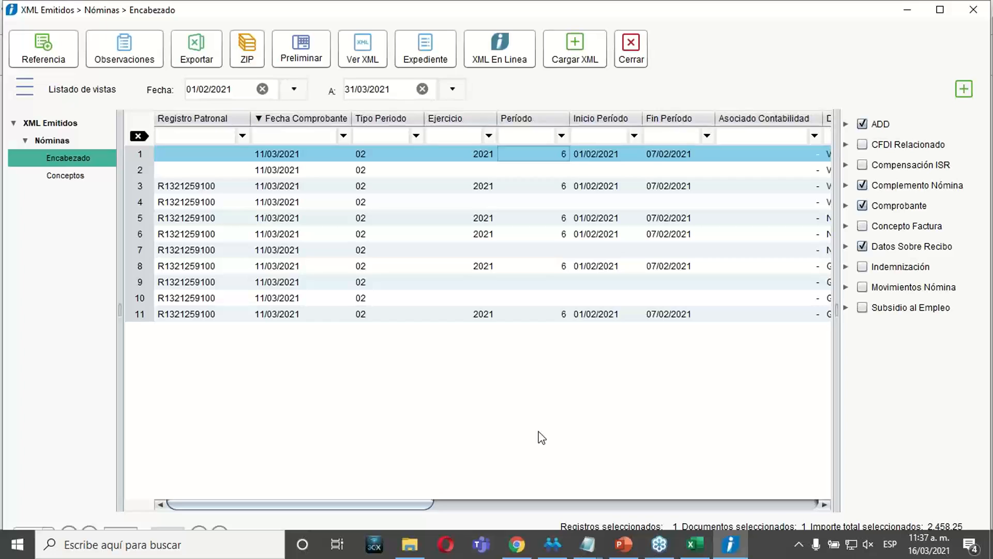
pyautogui.click(477, 185)
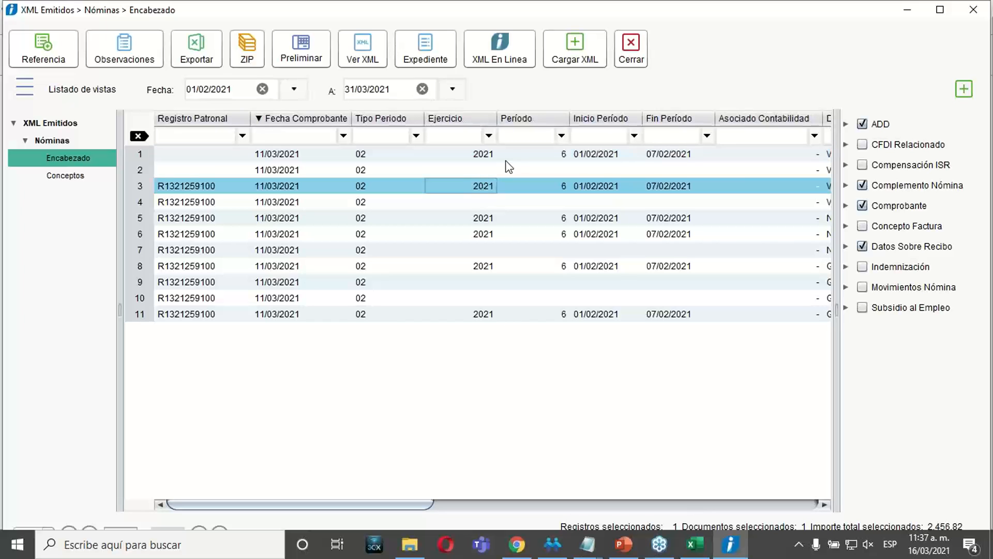
pyautogui.click(535, 155)
pyautogui.click(539, 169)
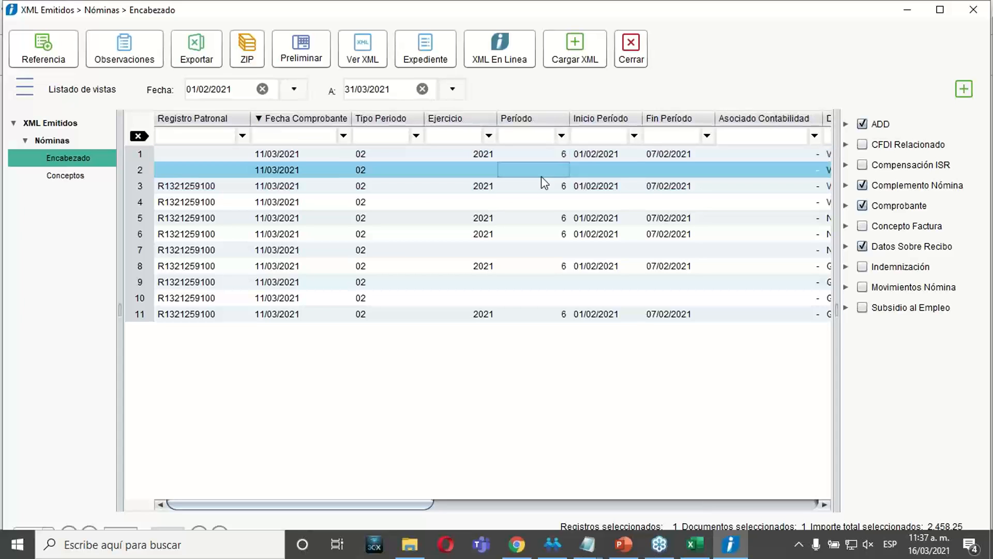
pyautogui.click(542, 212)
pyautogui.click(542, 234)
pyautogui.click(547, 282)
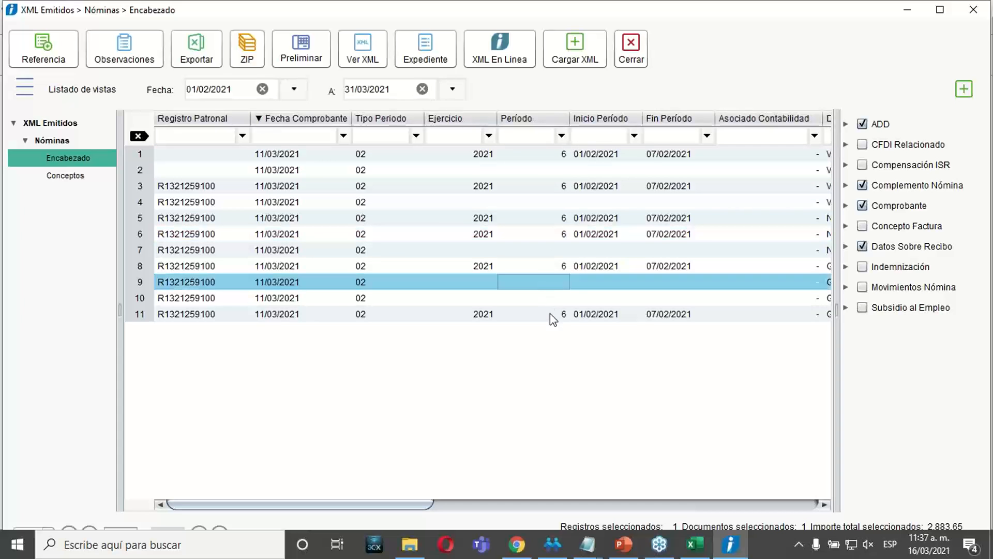
# Select the period 6 receipts in rows 1, 3, 5, 6, 8 and 11 together, and take row 5 out of the selection.
pyautogui.click(550, 314)
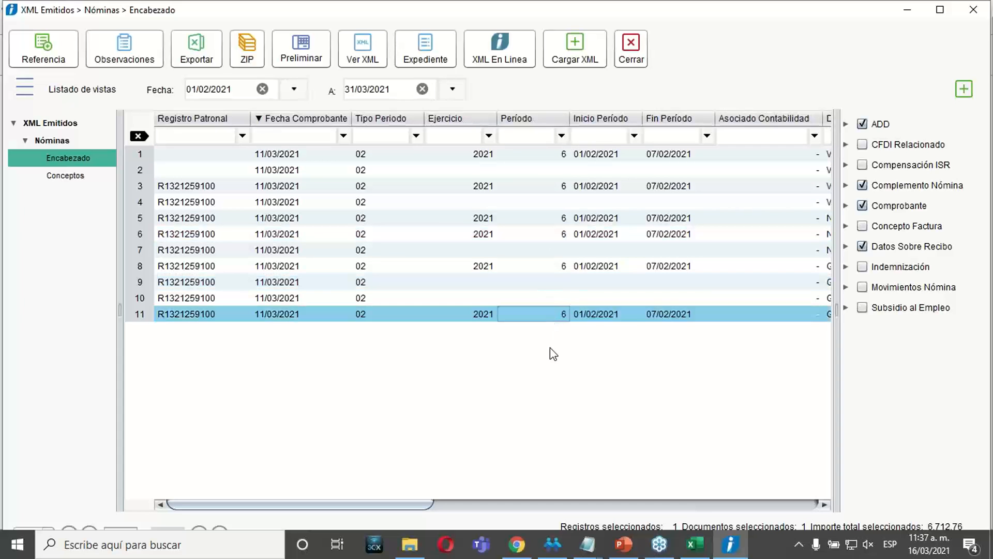
pyautogui.keyDown('ctrl'); pyautogui.click(529, 155); pyautogui.keyUp('ctrl')
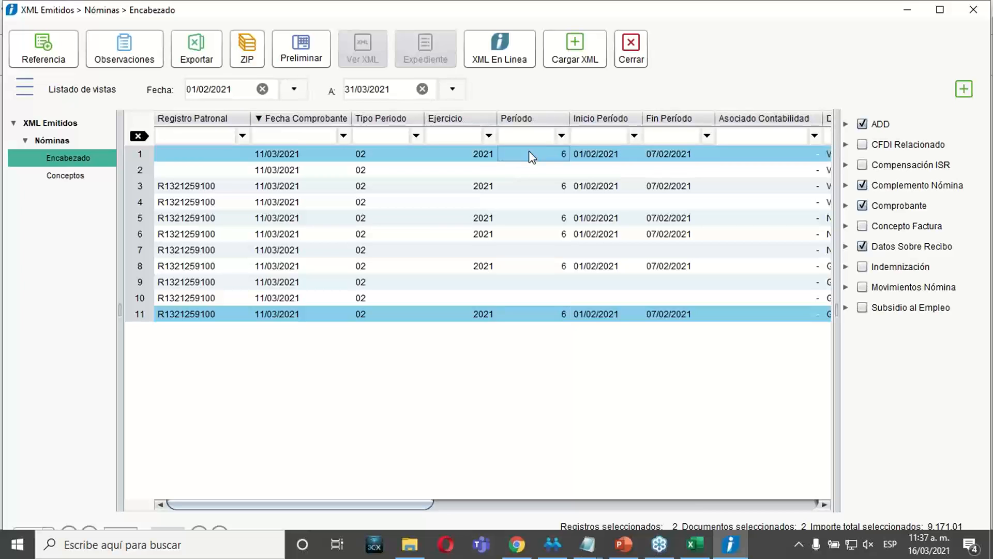
pyautogui.keyDown('ctrl'); pyautogui.click(517, 187); pyautogui.keyUp('ctrl')
pyautogui.keyDown('ctrl'); pyautogui.click(516, 215); pyautogui.keyUp('ctrl')
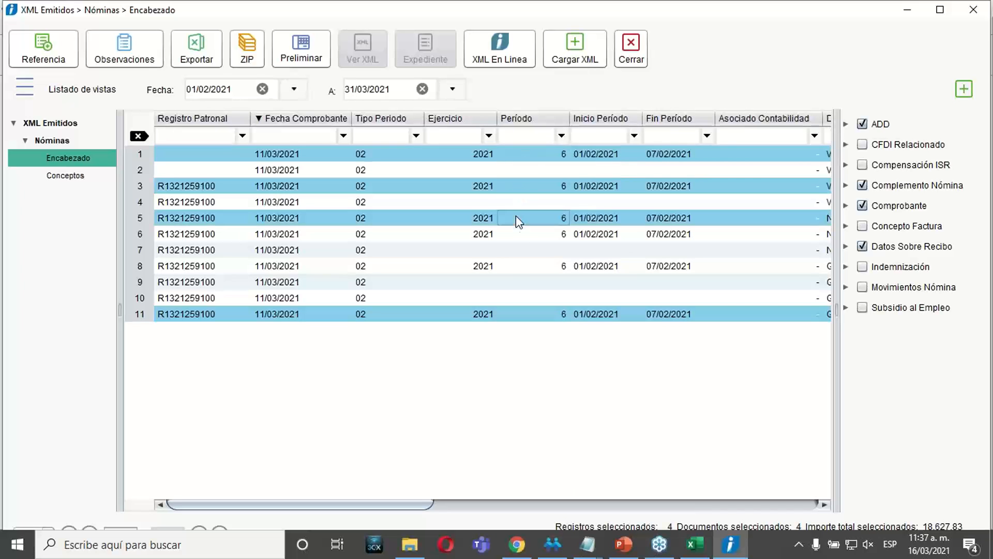
pyautogui.keyDown('ctrl'); pyautogui.click(508, 266); pyautogui.keyUp('ctrl')
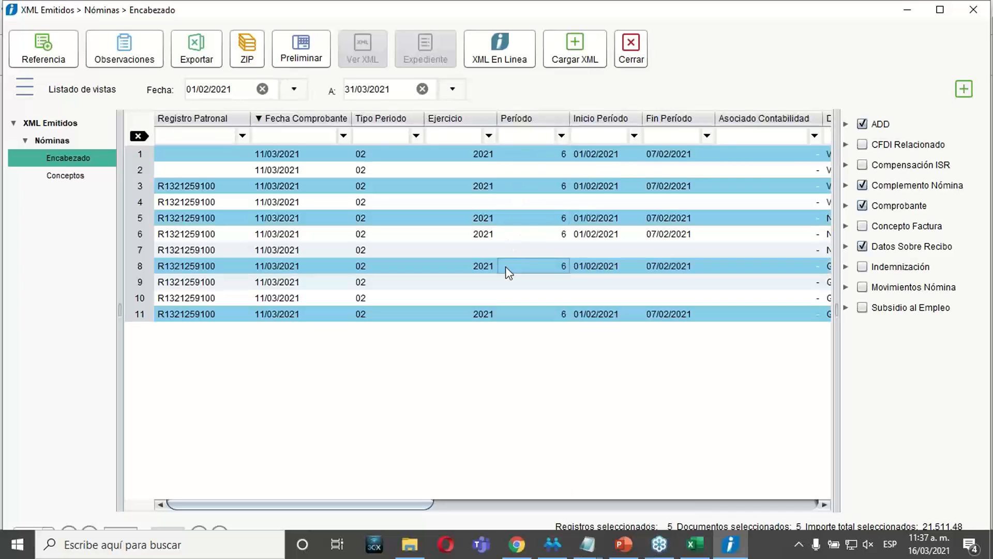
pyautogui.keyDown('ctrl'); pyautogui.click(530, 237); pyautogui.keyUp('ctrl')
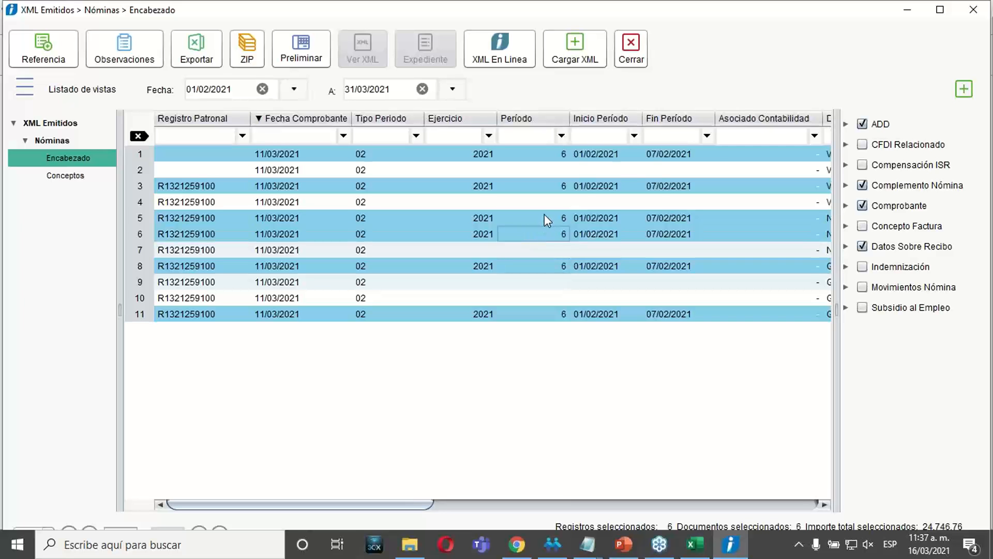
pyautogui.keyDown('ctrl'); pyautogui.click(544, 218); pyautogui.keyUp('ctrl')
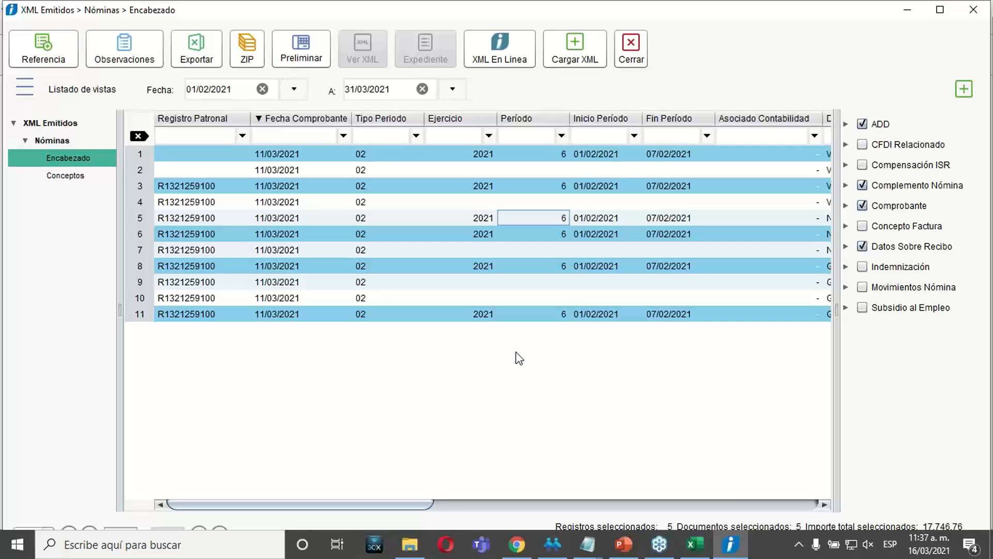
# Select the non-adjacent period 6 receipts in rows 11, 8, 6 and 3, and return to row 1 alone.
pyautogui.click(550, 315)
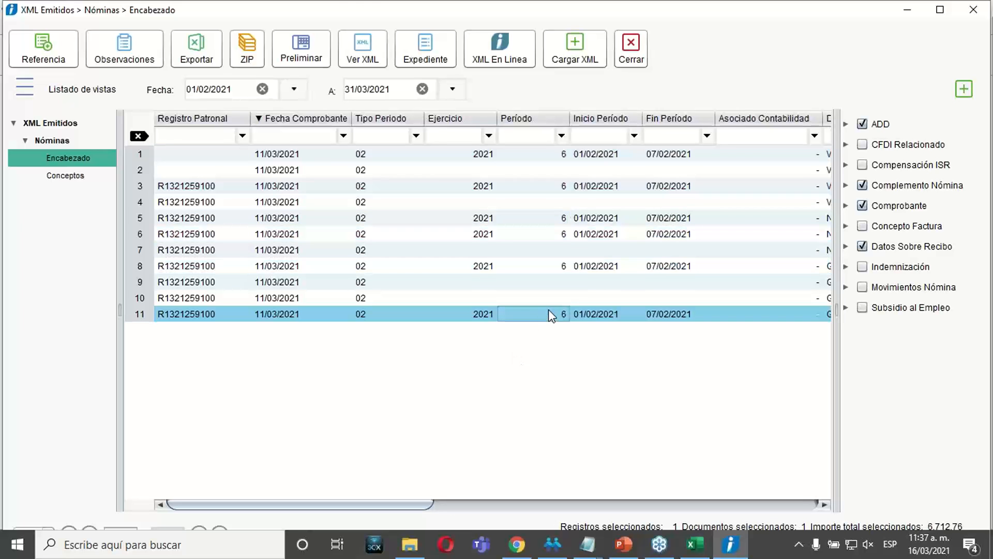
pyautogui.keyDown('ctrl'); pyautogui.click(571, 263); pyautogui.keyUp('ctrl')
pyautogui.keyDown('ctrl'); pyautogui.click(571, 230); pyautogui.keyUp('ctrl')
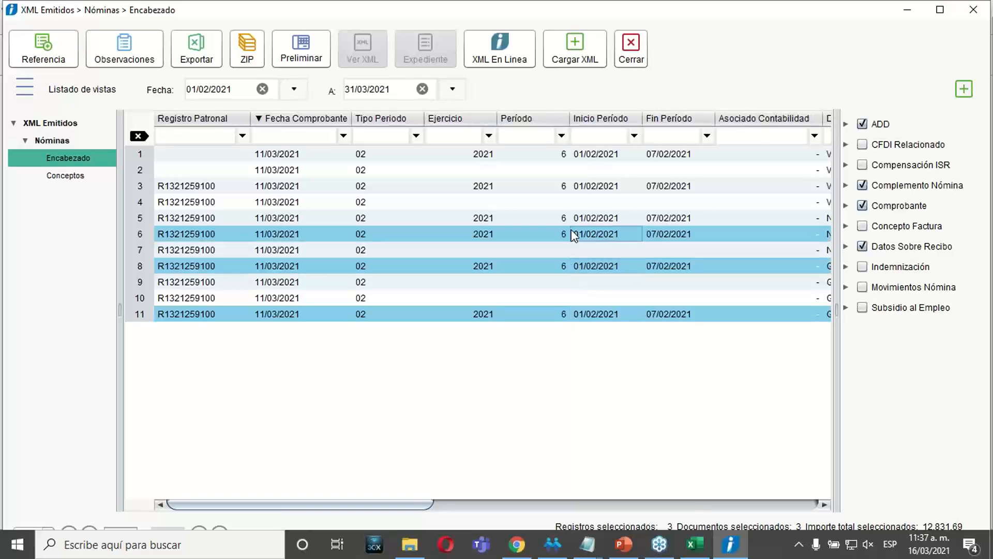
pyautogui.keyDown('ctrl'); pyautogui.click(581, 188); pyautogui.keyUp('ctrl')
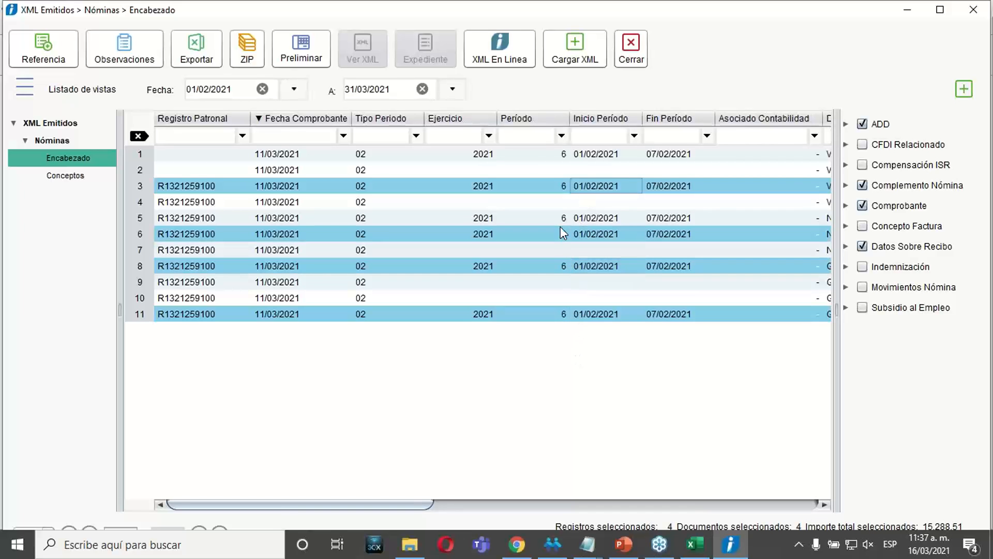
pyautogui.click(523, 154)
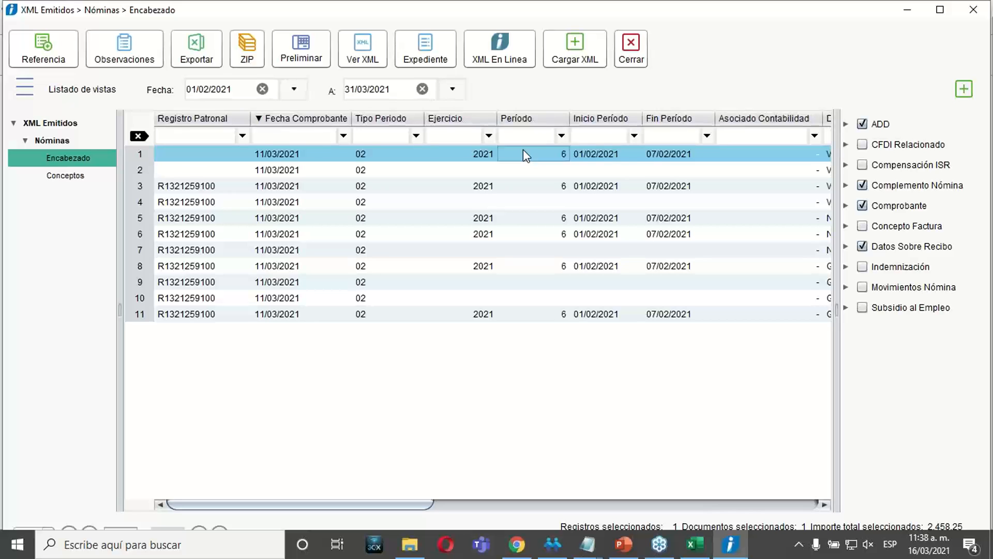
# Extend the selection over consecutive receipts starting from row 1, and reduce it back to the first receipt.
pyautogui.hotkey('shift', 'Down')
pyautogui.hotkey('shift', 'Down')
pyautogui.hotkey('shift', 'Down')
pyautogui.hotkey('shift', 'Down')
pyautogui.hotkey('shift', 'Down')
pyautogui.hotkey('shift', 'Down')
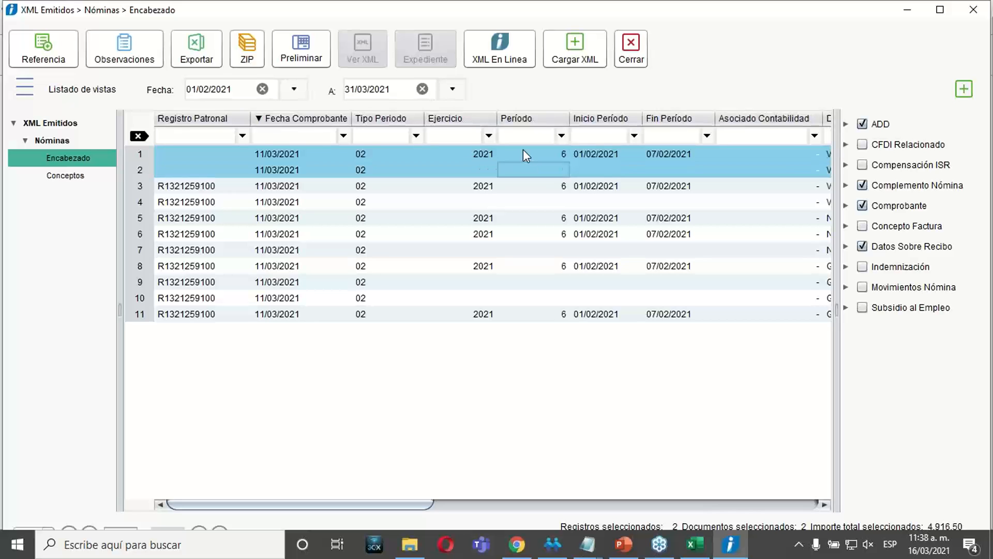
pyautogui.hotkey('shift', 'Down')
pyautogui.hotkey('shift', 'Down')
pyautogui.hotkey('shift', 'Down')
pyautogui.hotkey('shift', 'Down')
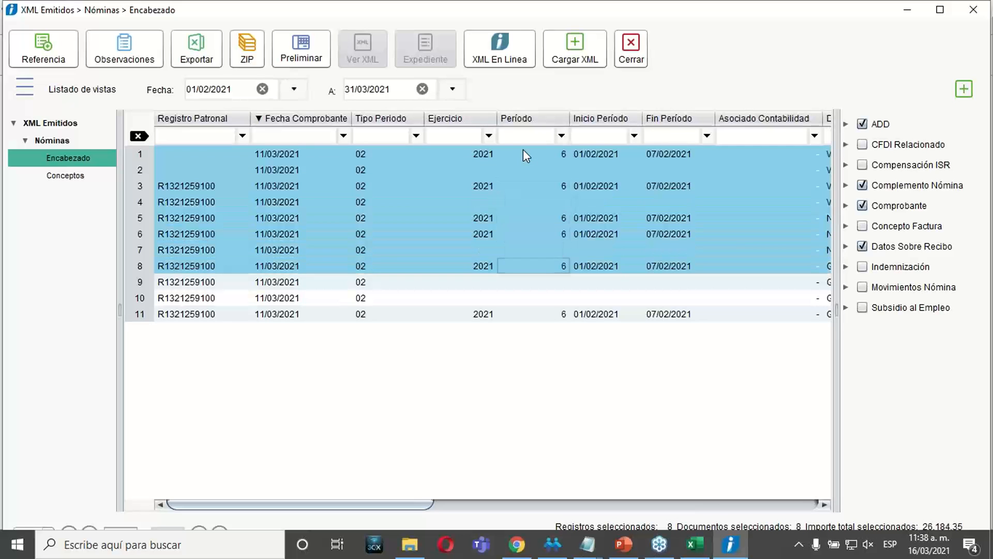
pyautogui.hotkey('shift', 'Up')
pyautogui.hotkey('shift', 'Up')
pyautogui.hotkey('shift', 'Up')
pyautogui.hotkey('shift', 'Up')
pyautogui.hotkey('shift', 'Up')
pyautogui.hotkey('shift', 'Up')
pyautogui.hotkey('shift', 'Up')
pyautogui.hotkey('shift', 'Up')
pyautogui.hotkey('shift', 'Up')
pyautogui.hotkey('shift', 'Up')
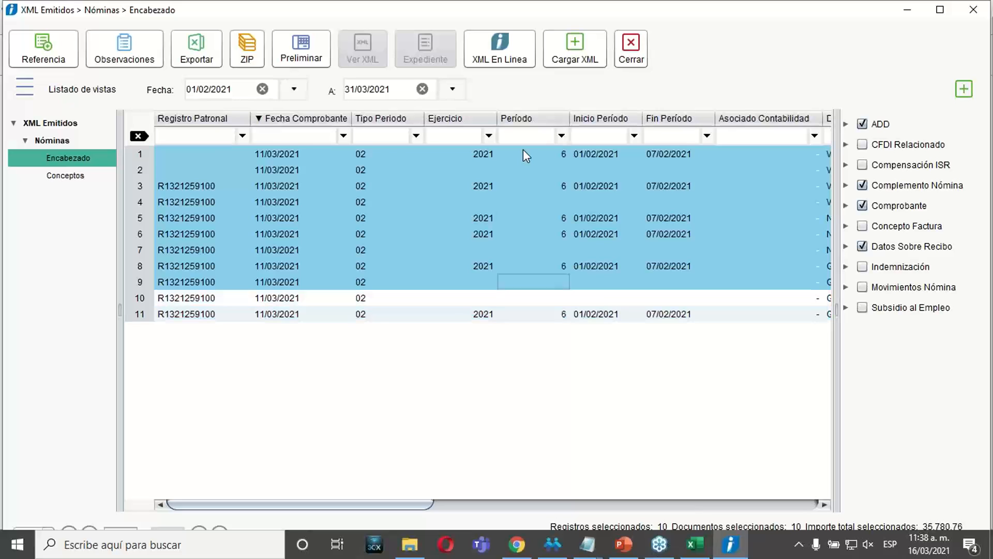
pyautogui.press('Down')
pyautogui.press('Up')
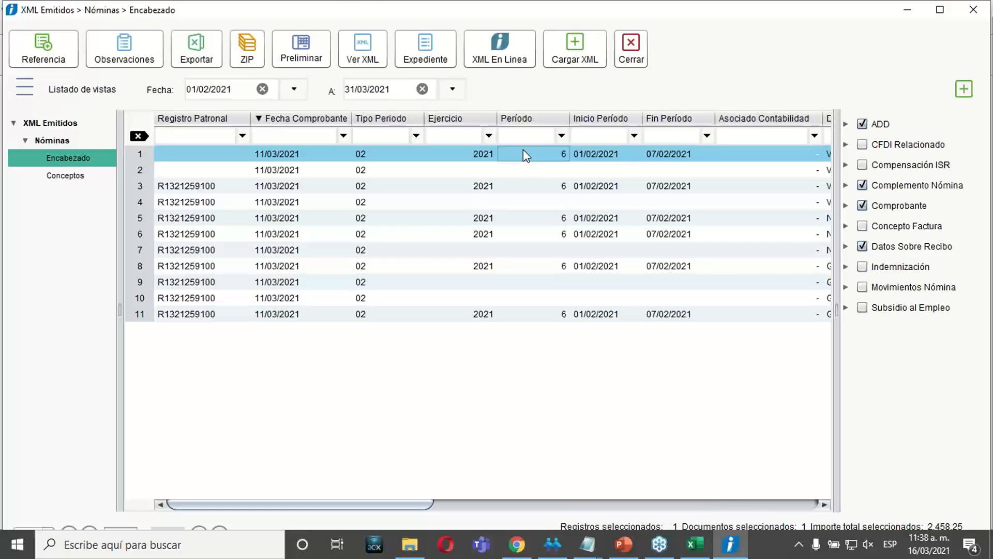
# Assign the reference Suc GDL to the period 6 receipts in rows 1, 3 and 5 and save it.
pyautogui.click(510, 200)
pyautogui.click(532, 185)
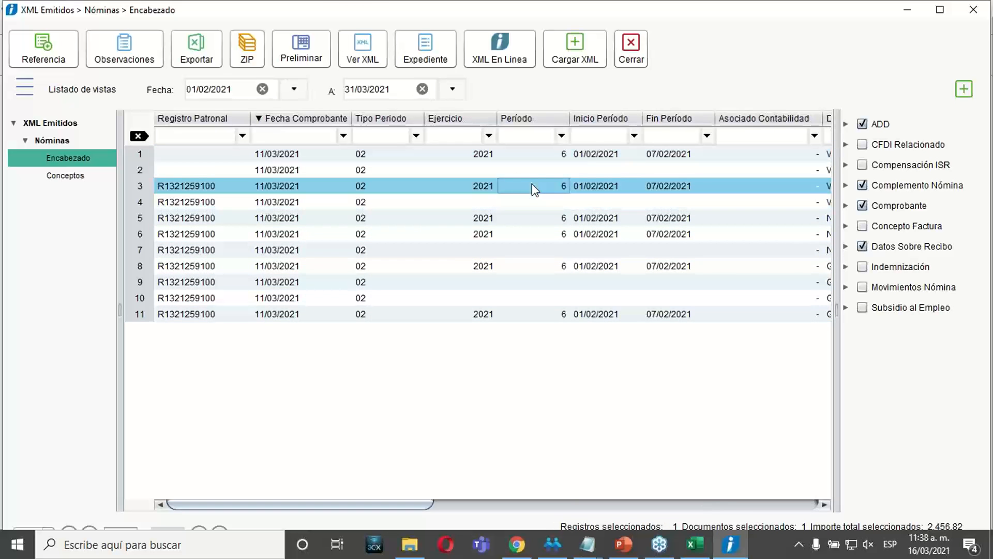
pyautogui.keyDown('ctrl'); pyautogui.click(533, 154); pyautogui.keyUp('ctrl')
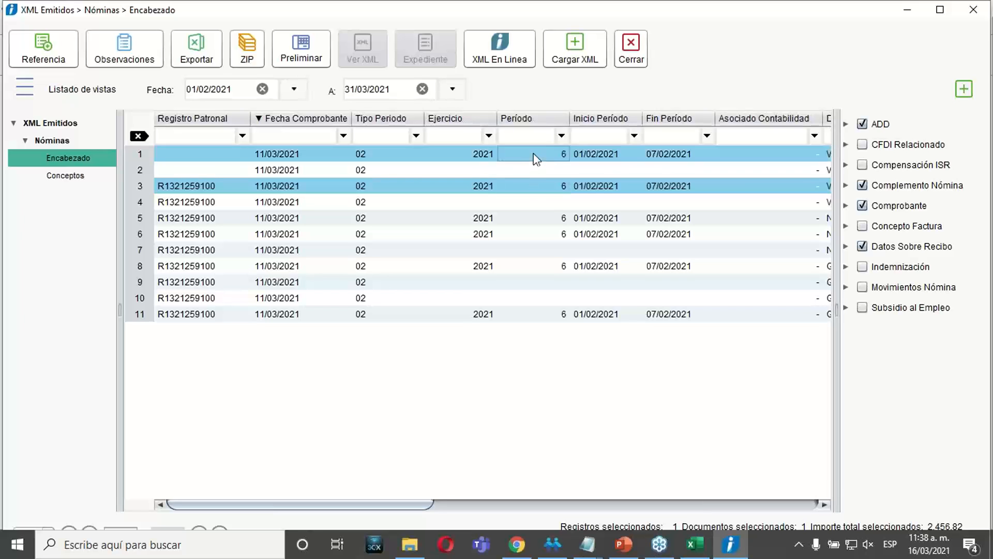
pyautogui.keyDown('ctrl'); pyautogui.click(500, 219); pyautogui.keyUp('ctrl')
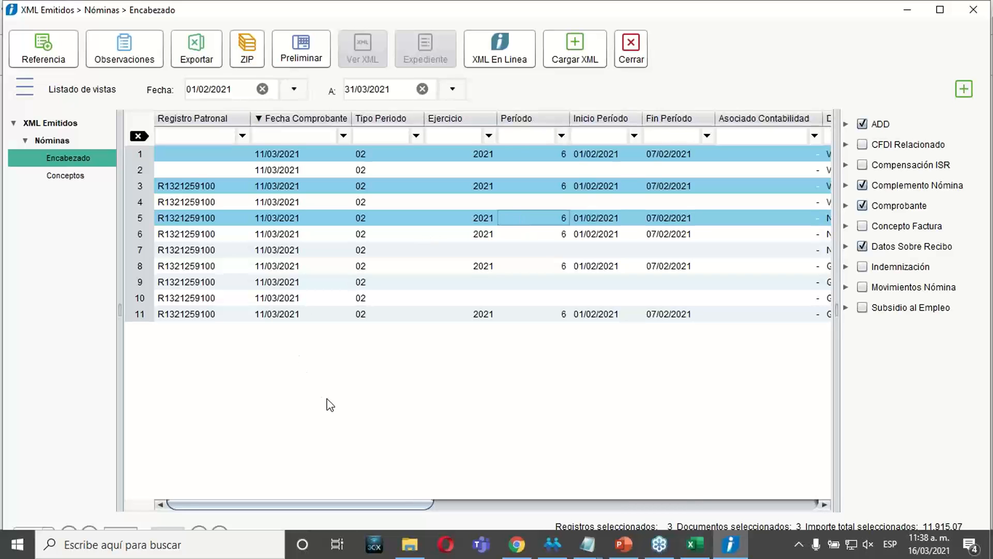
pyautogui.click(53, 63)
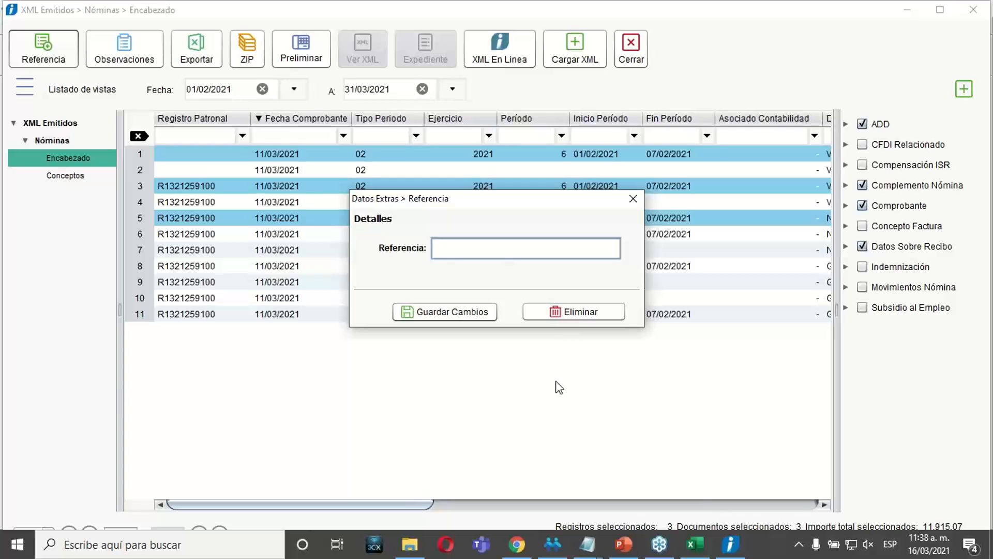
pyautogui.write('Suc GDL')
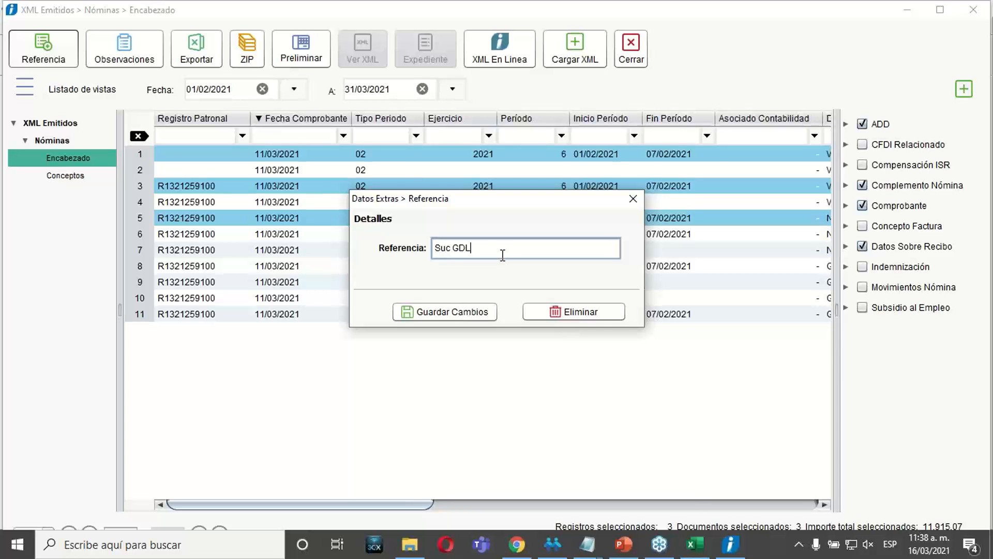
pyautogui.click(453, 312)
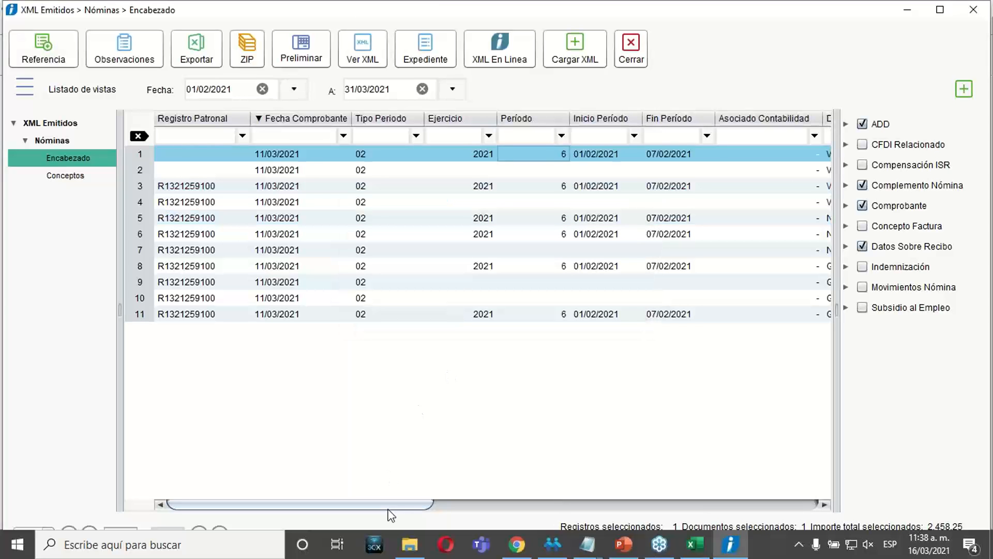
# Add the Referencia field from the ADD group as a column in the Encabezado listing.
pyautogui.moveTo(421, 510); pyautogui.dragTo(812, 504)
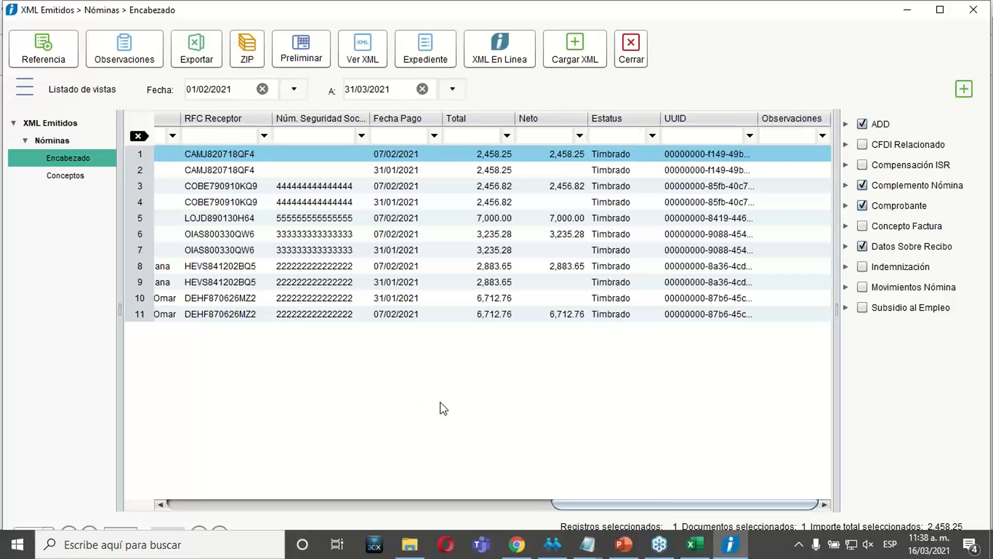
pyautogui.moveTo(625, 506); pyautogui.dragTo(171, 481)
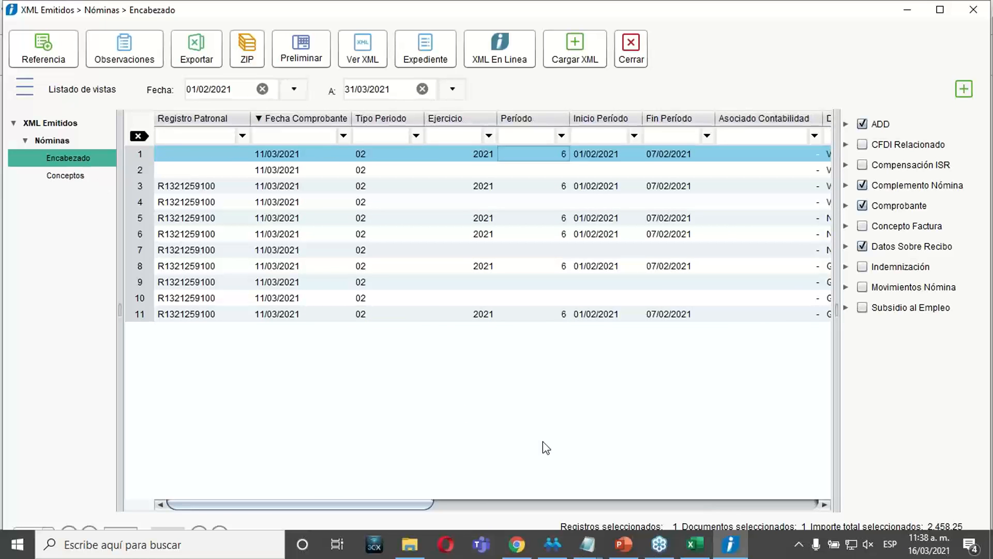
pyautogui.moveTo(406, 506); pyautogui.dragTo(808, 449)
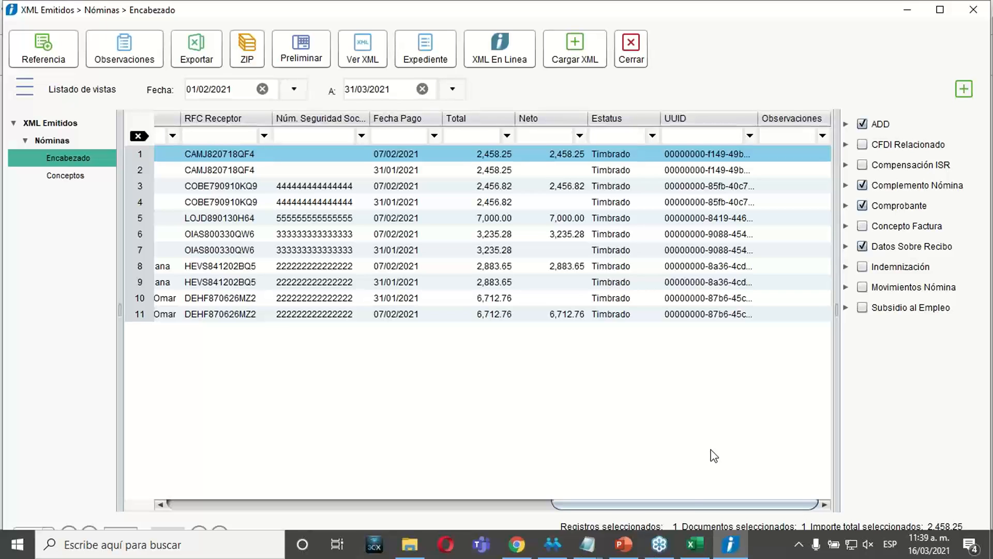
pyautogui.click(846, 124)
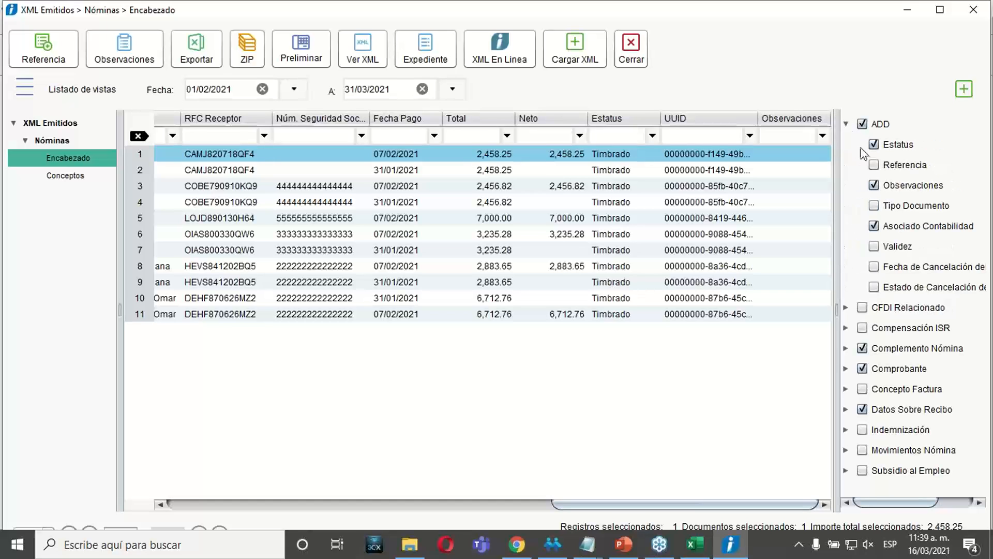
pyautogui.click(873, 165)
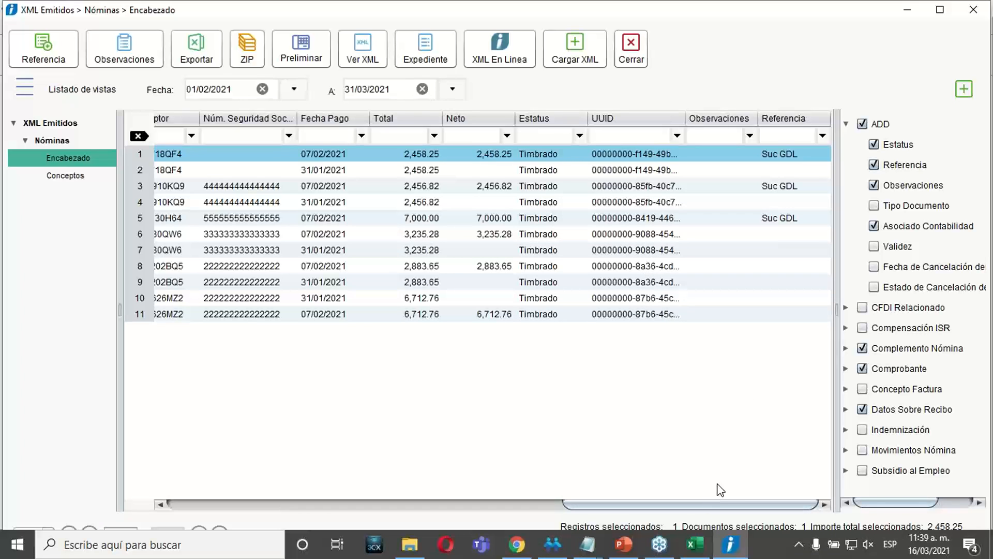
# Move the Referencia column between Registro Patronal and Fecha Comprobante.
pyautogui.moveTo(783, 118); pyautogui.dragTo(195, 171)
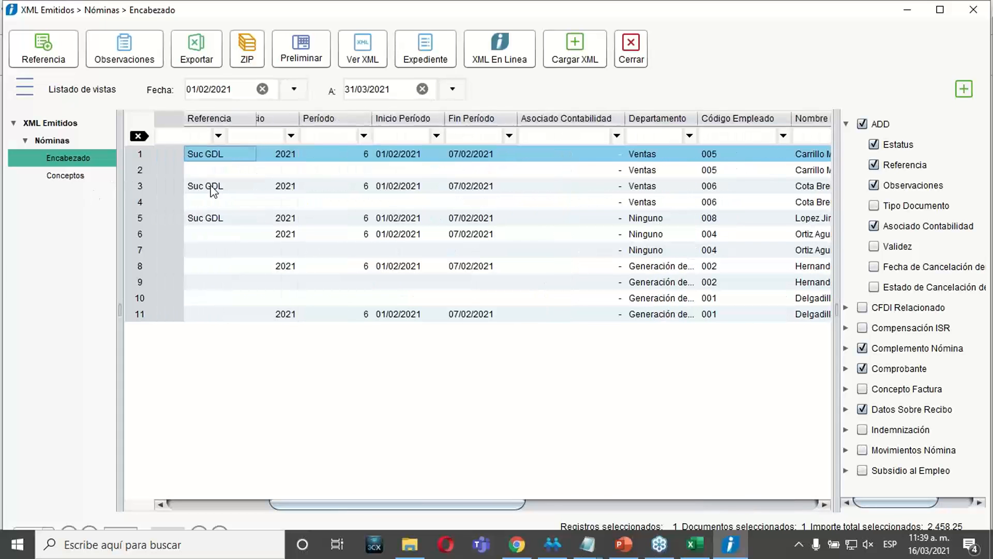
pyautogui.moveTo(496, 503); pyautogui.dragTo(393, 518)
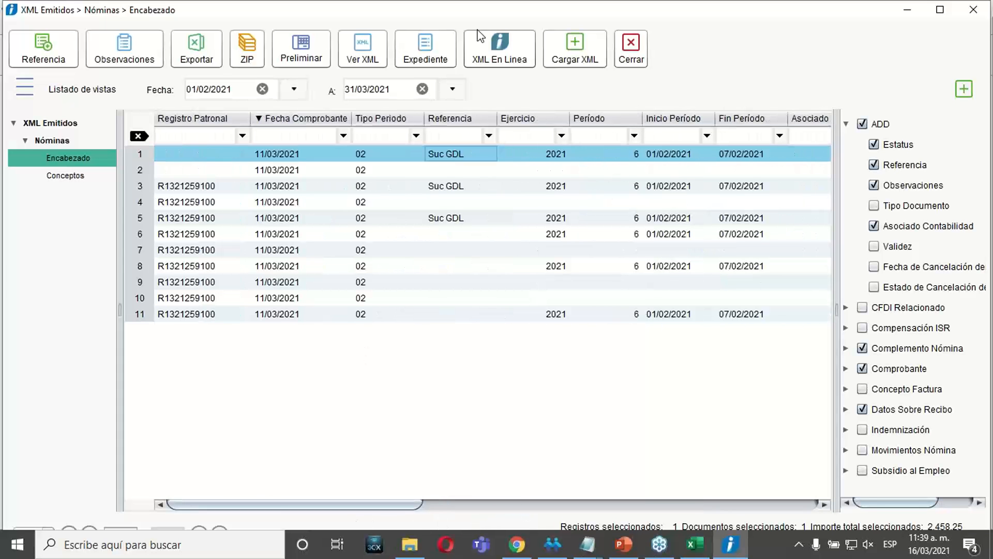
pyautogui.moveTo(455, 120); pyautogui.dragTo(274, 127)
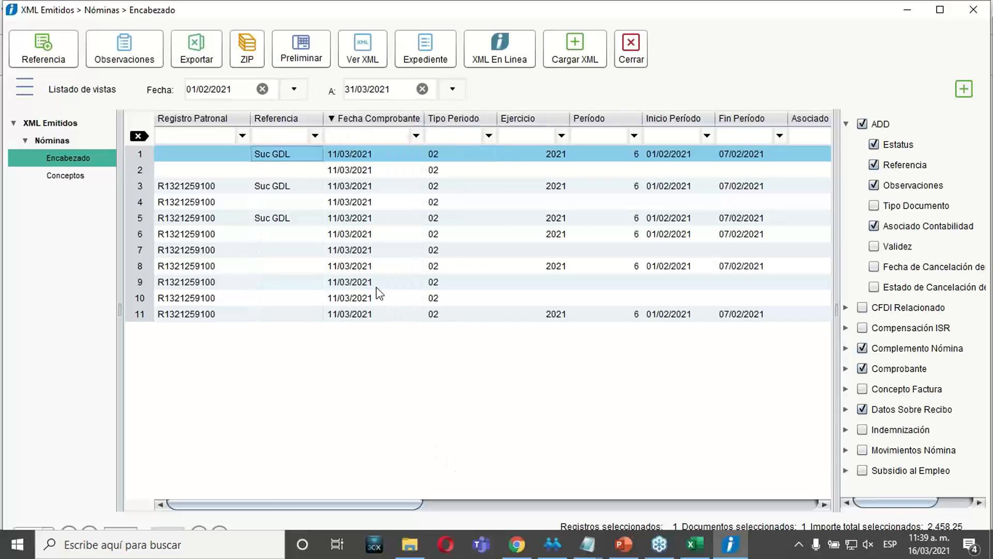
# Assign the reference Suc MTY to the period 6 receipts in rows 6, 8 and 11 and save it.
pyautogui.click(621, 224)
pyautogui.click(621, 233)
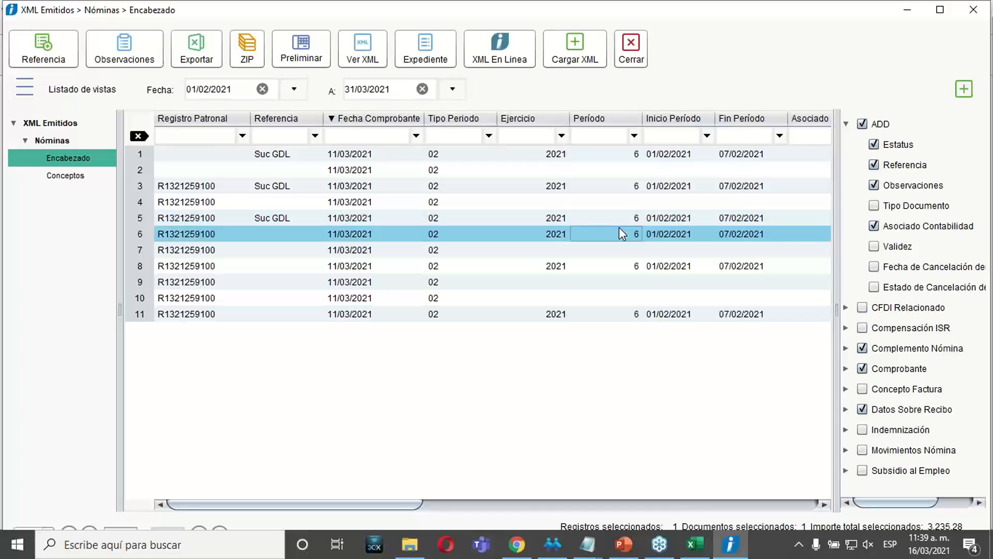
pyautogui.keyDown('ctrl'); pyautogui.click(623, 264); pyautogui.keyUp('ctrl')
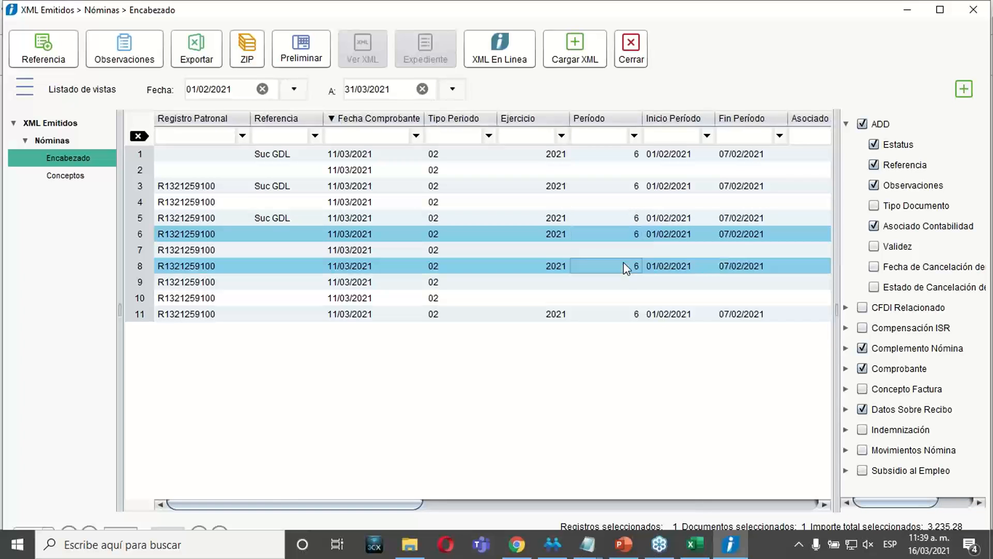
pyautogui.keyDown('ctrl'); pyautogui.click(620, 314); pyautogui.keyUp('ctrl')
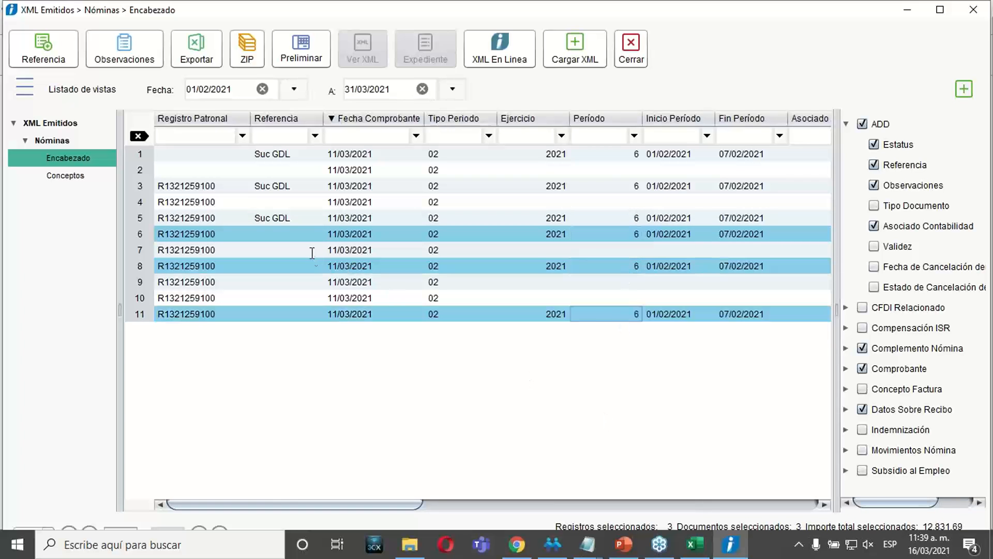
pyautogui.click(44, 47)
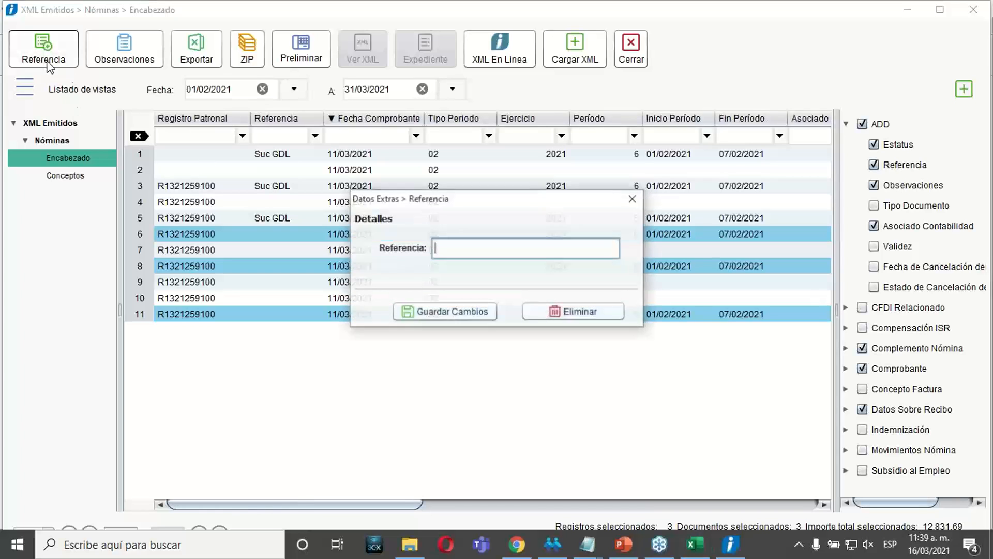
pyautogui.click(470, 256)
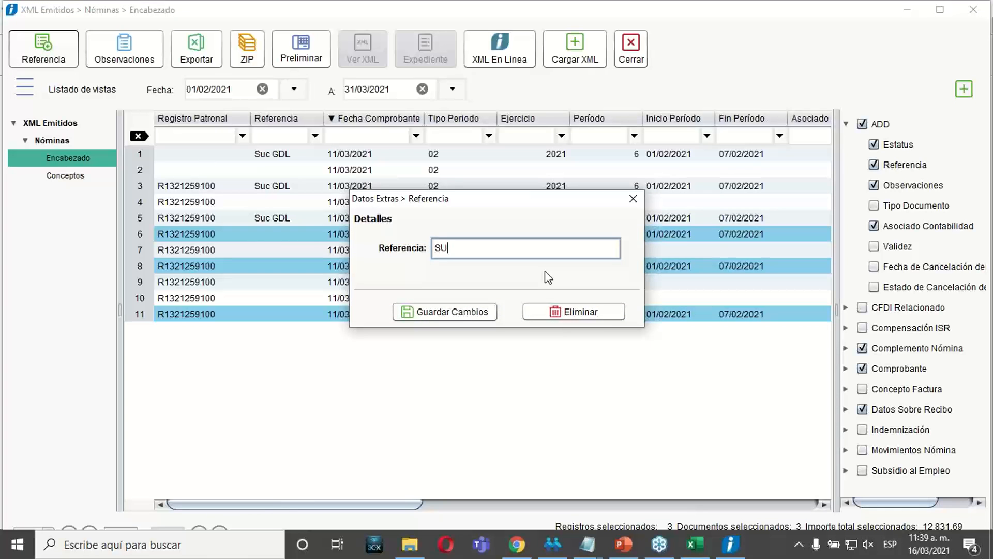
pyautogui.write('SUc')
pyautogui.press('BackSpace')
pyautogui.press('BackSpace')
pyautogui.write('uC')
pyautogui.press('BackSpace')
pyautogui.write('c MTY')
pyautogui.click(430, 314)
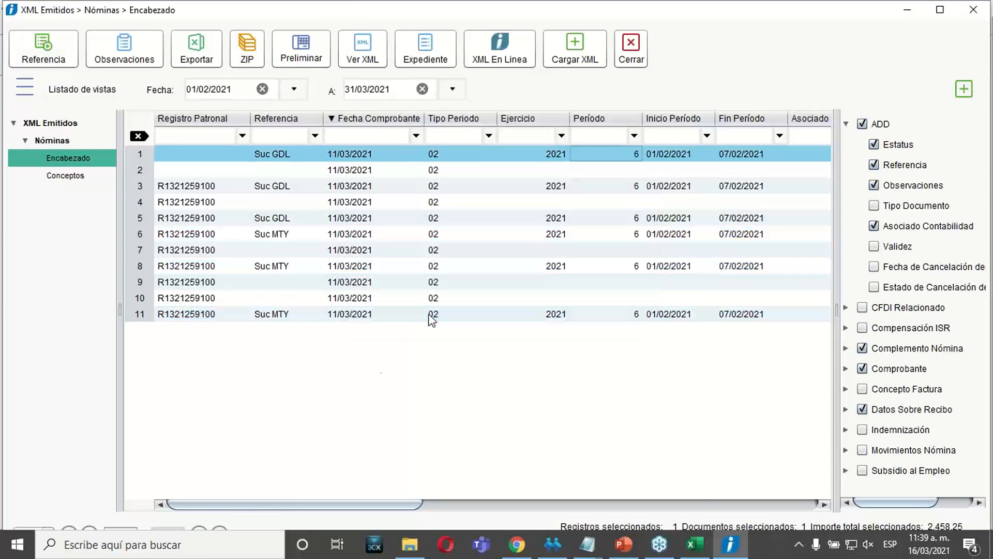
# Check the Referencia values of the receipts in rows 6 to 8 of the listing.
pyautogui.click(274, 234)
pyautogui.click(277, 254)
pyautogui.click(277, 264)
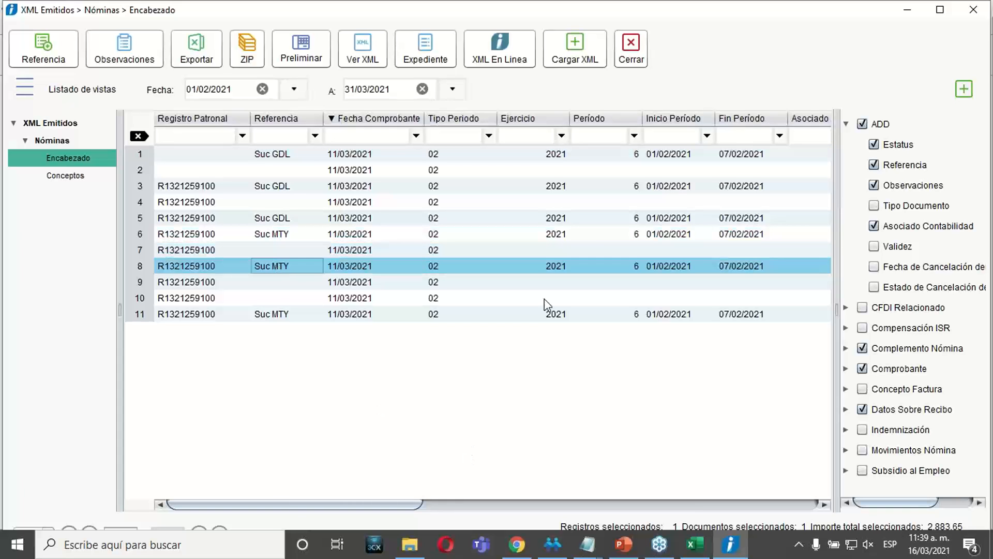
pyautogui.click(649, 157)
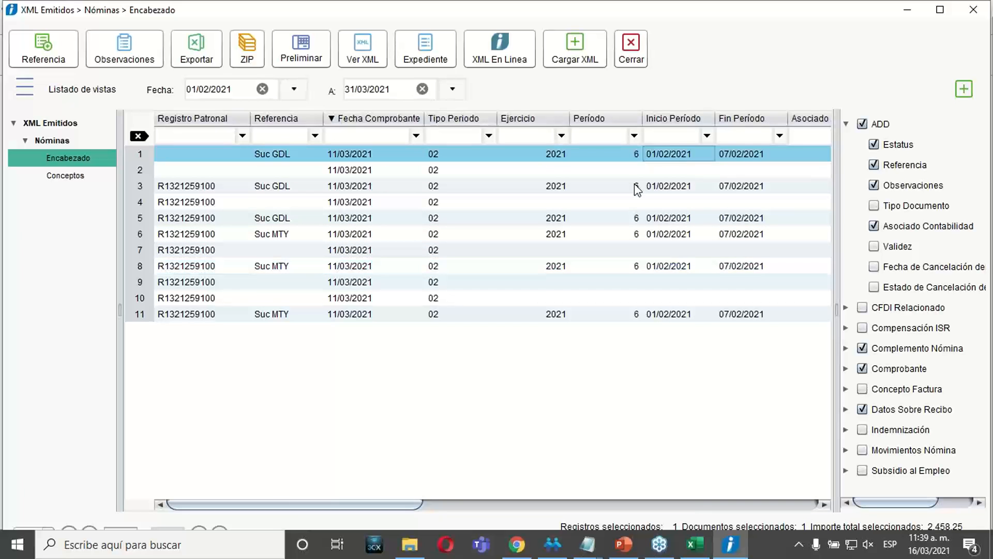
pyautogui.keyDown('shift'); pyautogui.click(630, 233); pyautogui.keyUp('shift')
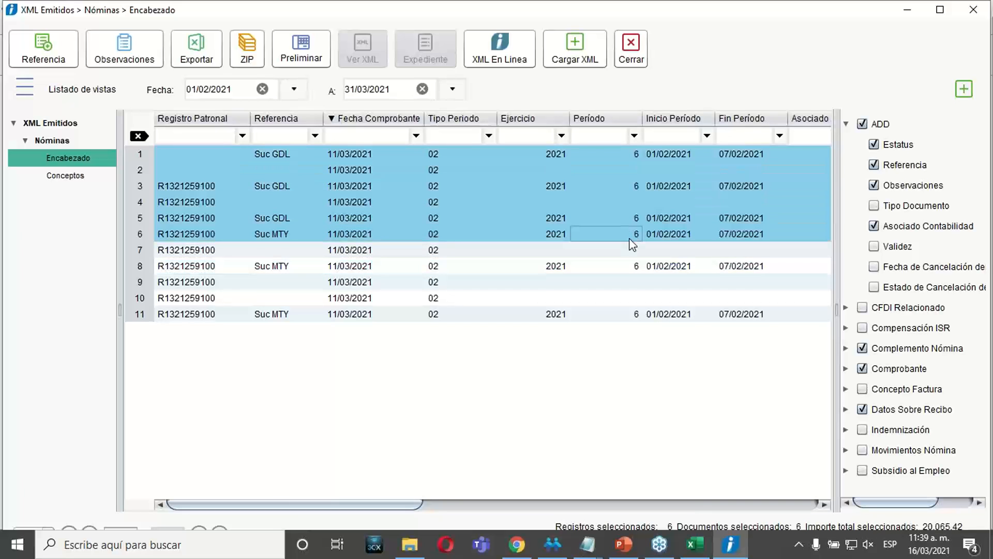
pyautogui.click(631, 234)
# Assign the observation Bono Alcanzado to the period 6 receipts in rows 1, 5, 6 and 11 and save it.
pyautogui.click(636, 155)
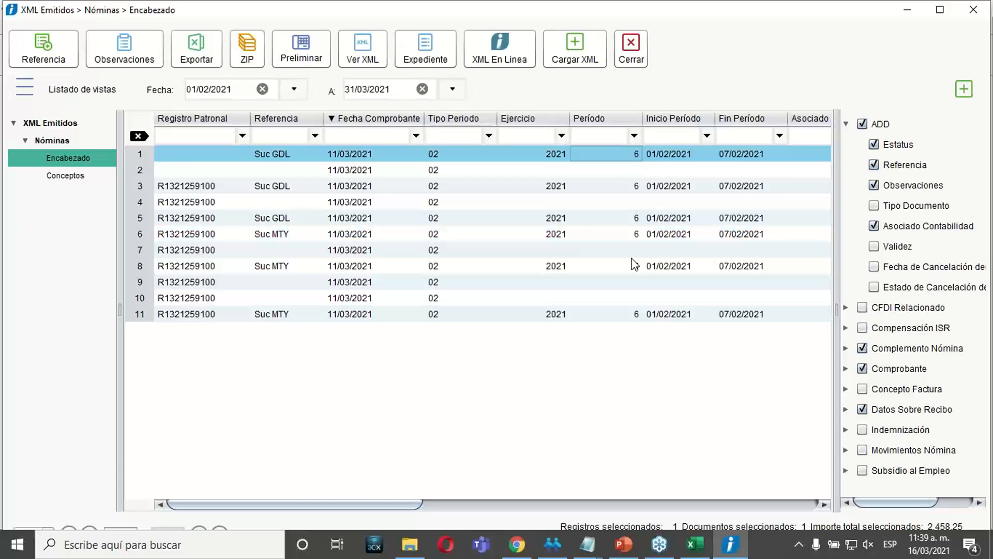
pyautogui.keyDown('ctrl'); pyautogui.click(634, 314); pyautogui.keyUp('ctrl')
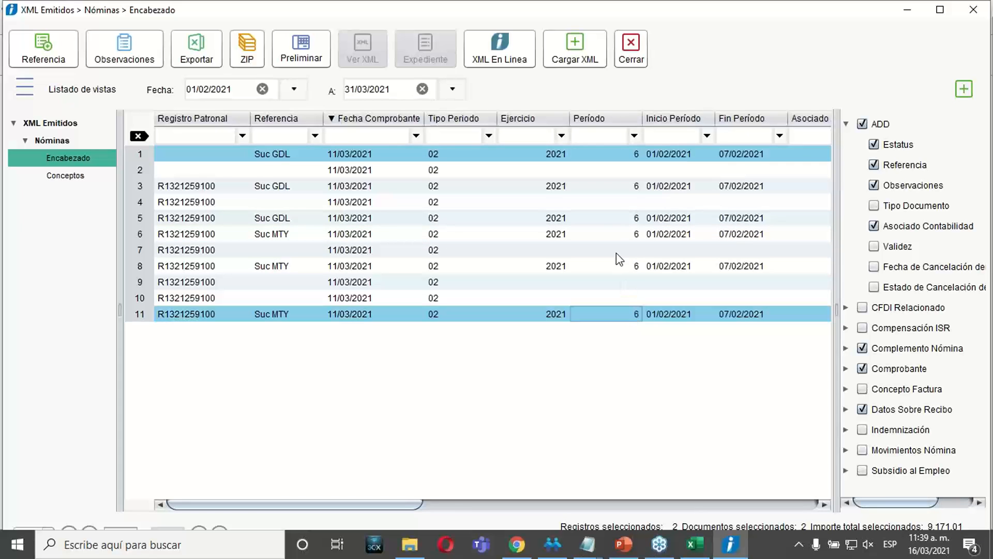
pyautogui.keyDown('ctrl'); pyautogui.click(616, 252); pyautogui.keyUp('ctrl')
pyautogui.keyDown('ctrl'); pyautogui.click(616, 252); pyautogui.keyUp('ctrl')
pyautogui.keyDown('ctrl'); pyautogui.click(625, 233); pyautogui.keyUp('ctrl')
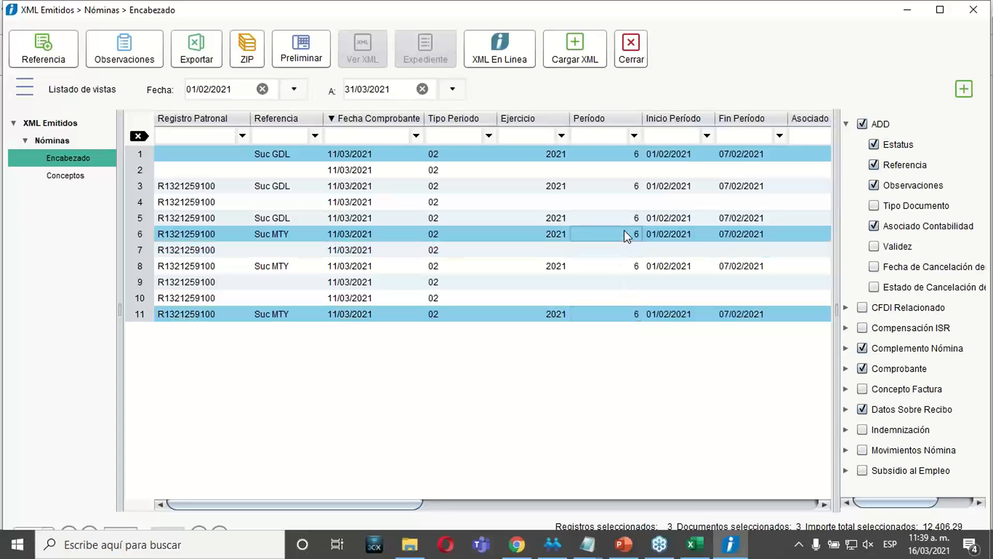
pyautogui.keyDown('ctrl'); pyautogui.click(624, 222); pyautogui.keyUp('ctrl')
pyautogui.keyDown('ctrl'); pyautogui.click(635, 252); pyautogui.keyUp('ctrl')
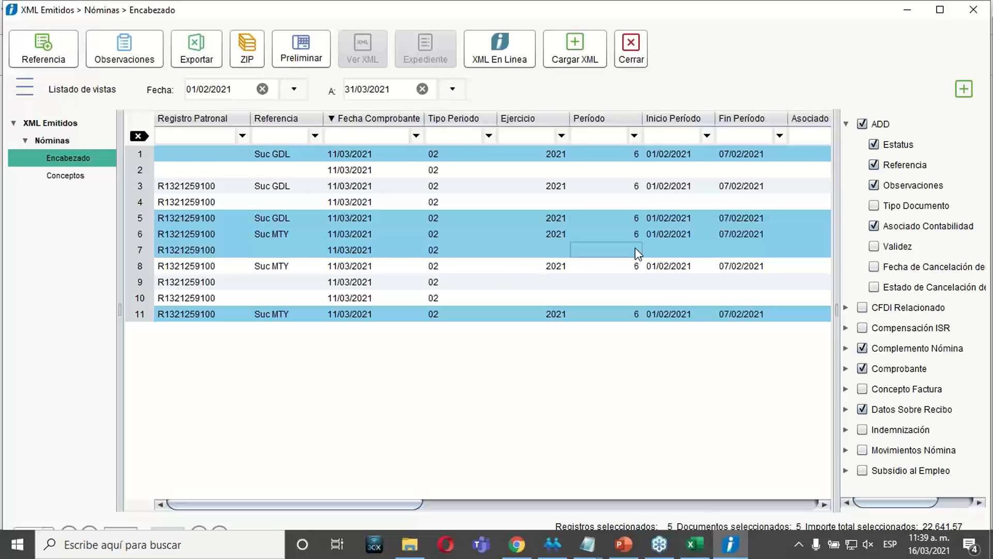
pyautogui.keyDown('ctrl'); pyautogui.click(517, 254); pyautogui.keyUp('ctrl')
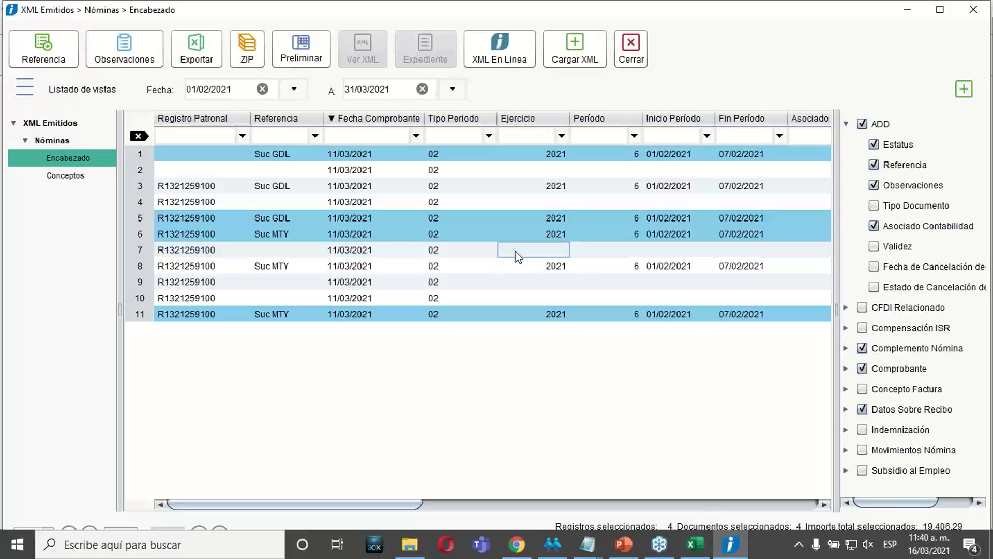
pyautogui.click(147, 57)
pyautogui.write('Bono Al')
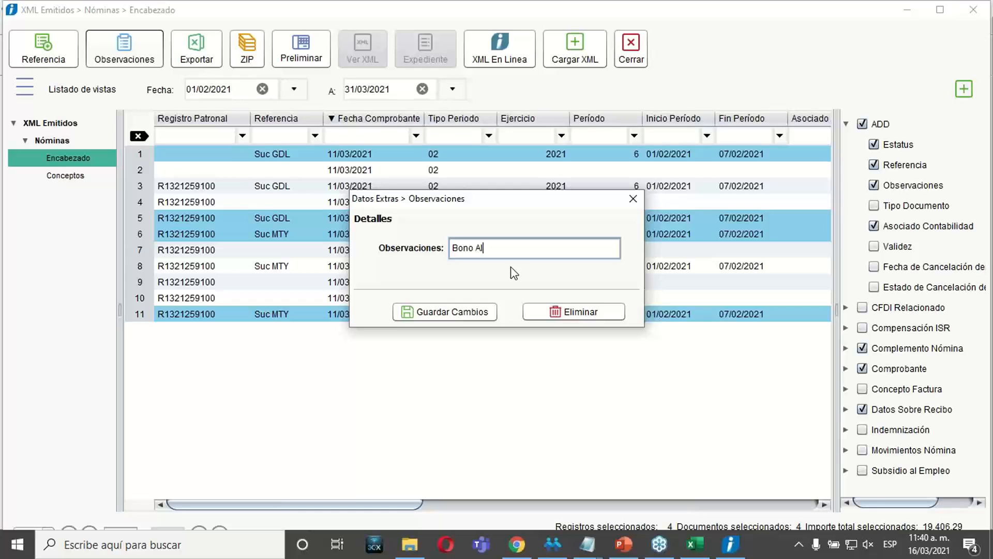
pyautogui.write('canzado')
pyautogui.click(473, 311)
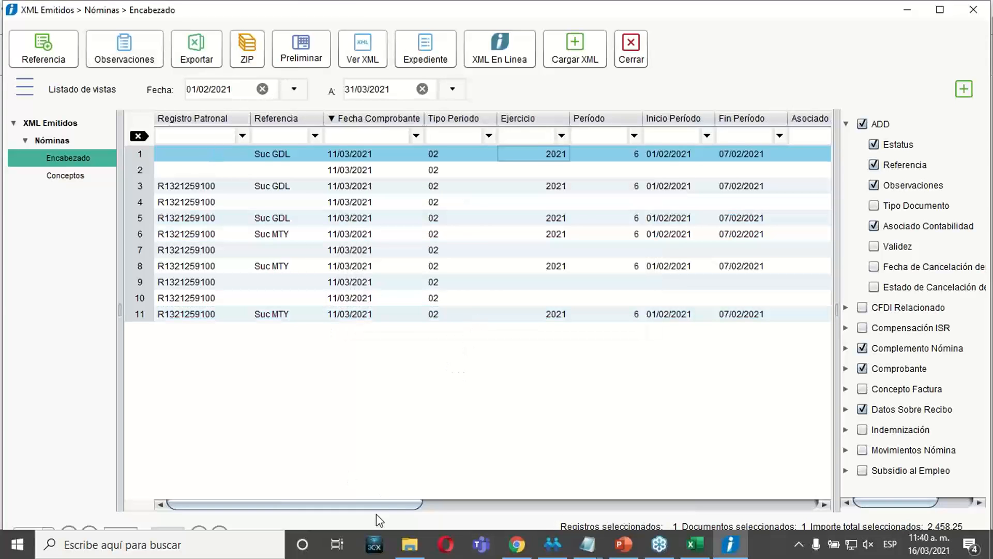
# Move the Observaciones column between Referencia and Fecha Comprobante and widen it to fit its full text.
pyautogui.moveTo(393, 505); pyautogui.dragTo(816, 506)
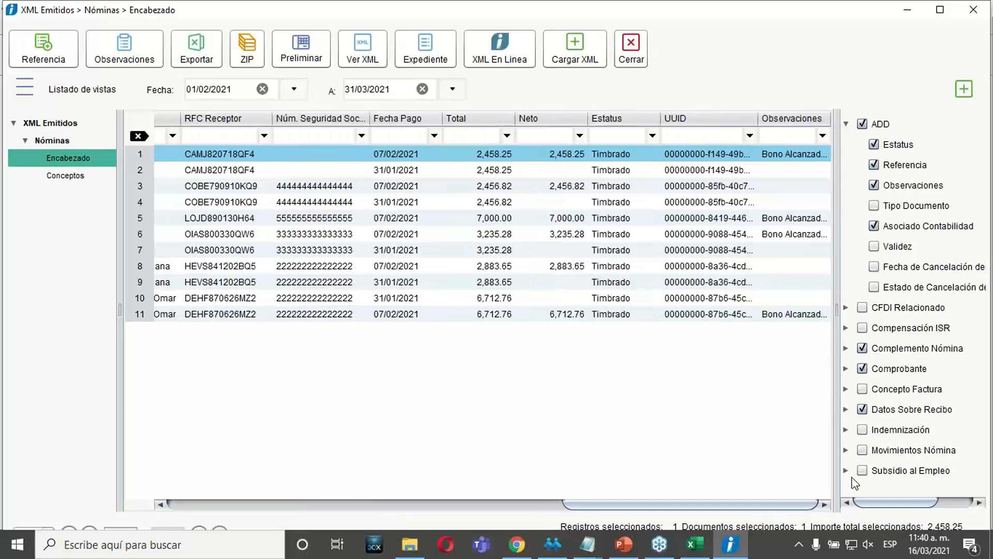
pyautogui.moveTo(758, 118); pyautogui.dragTo(215, 119)
pyautogui.moveTo(687, 505); pyautogui.dragTo(552, 505)
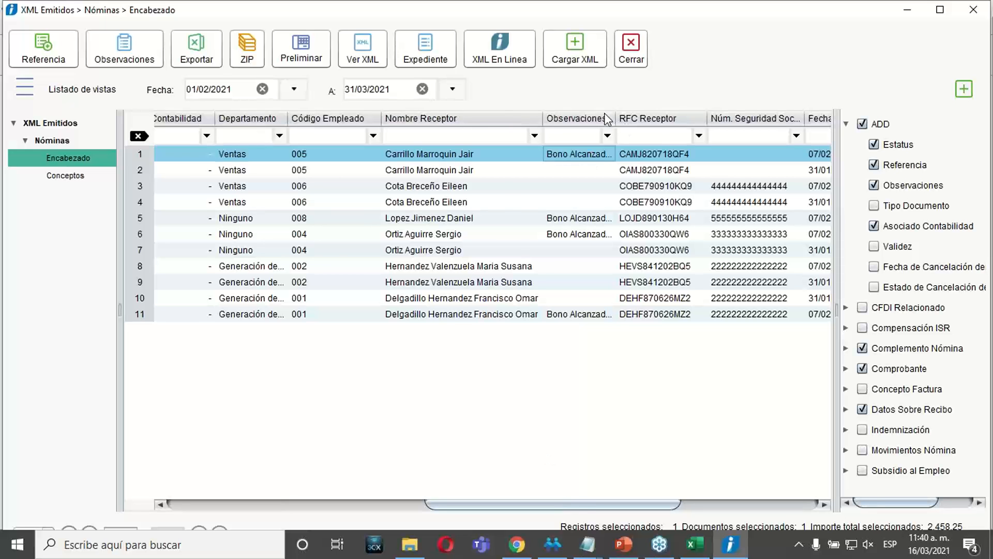
pyautogui.moveTo(607, 118); pyautogui.dragTo(289, 119)
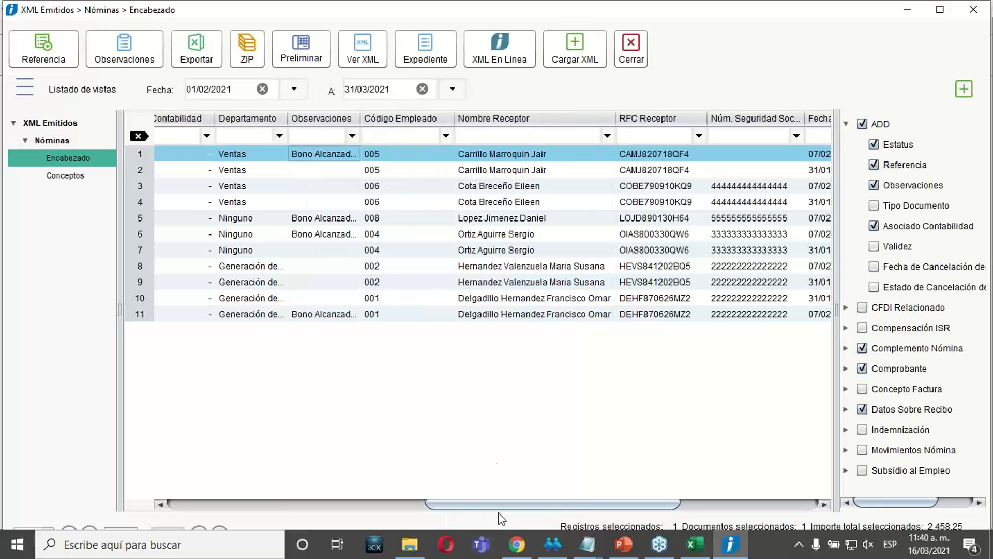
pyautogui.moveTo(493, 504); pyautogui.dragTo(384, 495)
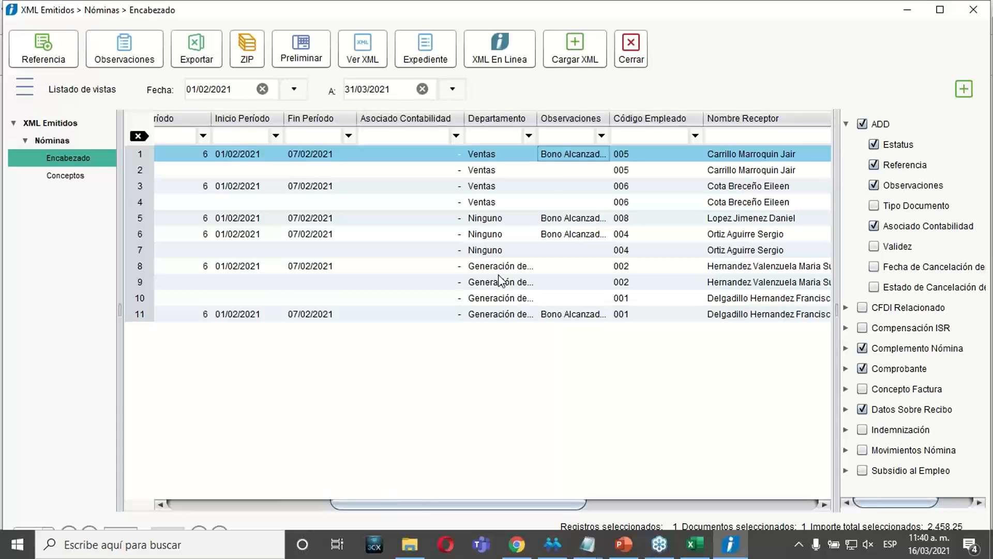
pyautogui.moveTo(582, 120); pyautogui.dragTo(171, 121)
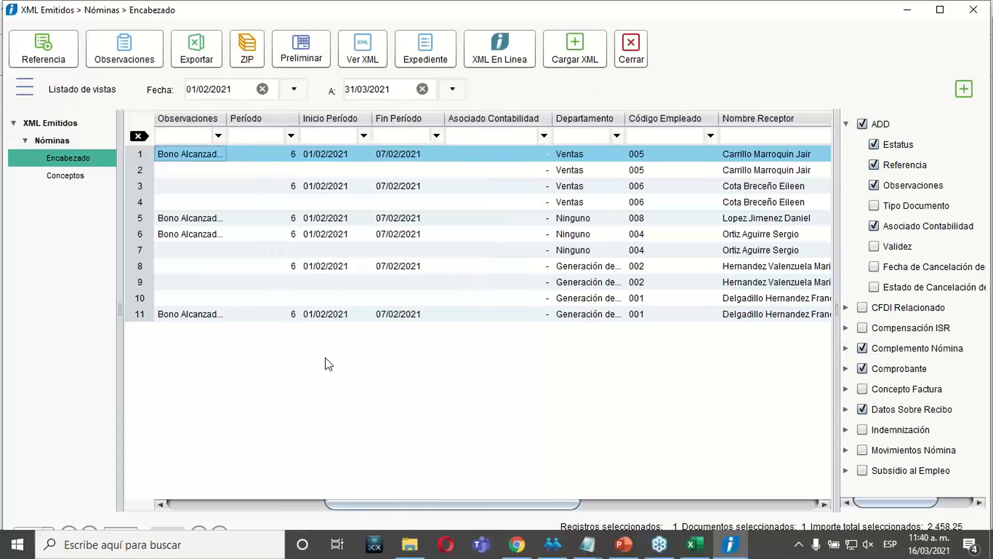
pyautogui.moveTo(409, 504); pyautogui.dragTo(250, 505)
pyautogui.moveTo(603, 118); pyautogui.dragTo(474, 119)
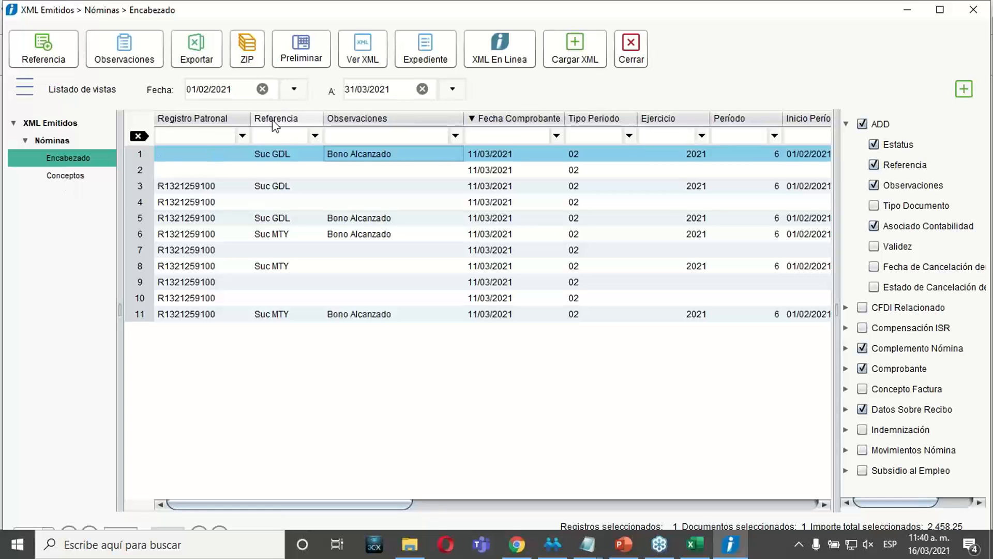
# Leave the Encabezado view for Conceptos and choose to save the modified layout as a new view.
pyautogui.click(73, 177)
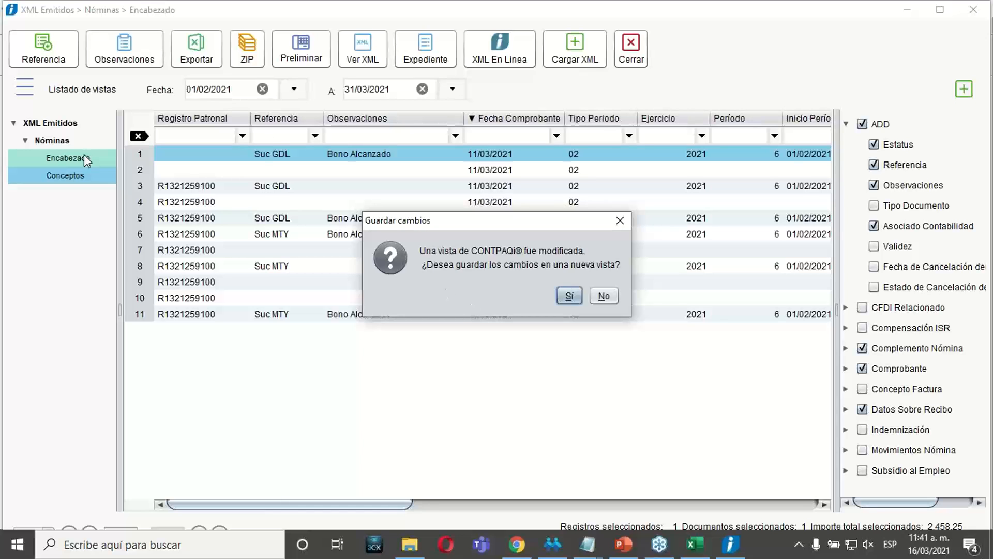
pyautogui.click(568, 295)
pyautogui.moveTo(476, 221); pyautogui.dragTo(441, 308)
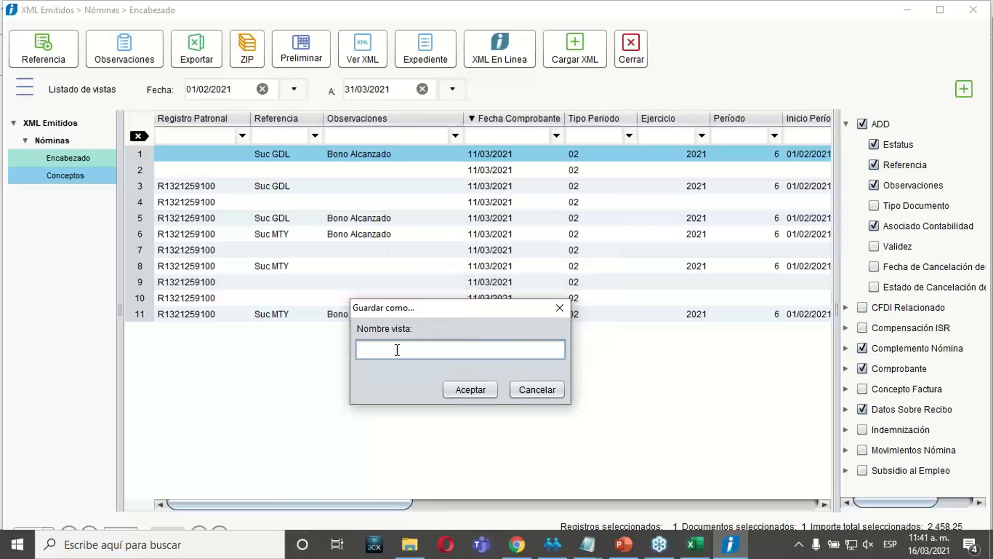
# Switch to PowerPoint, review the exercise slides 28 and 29 on loading and classifying payroll CFDI, and return to the document viewer.
pyautogui.click(615, 545)
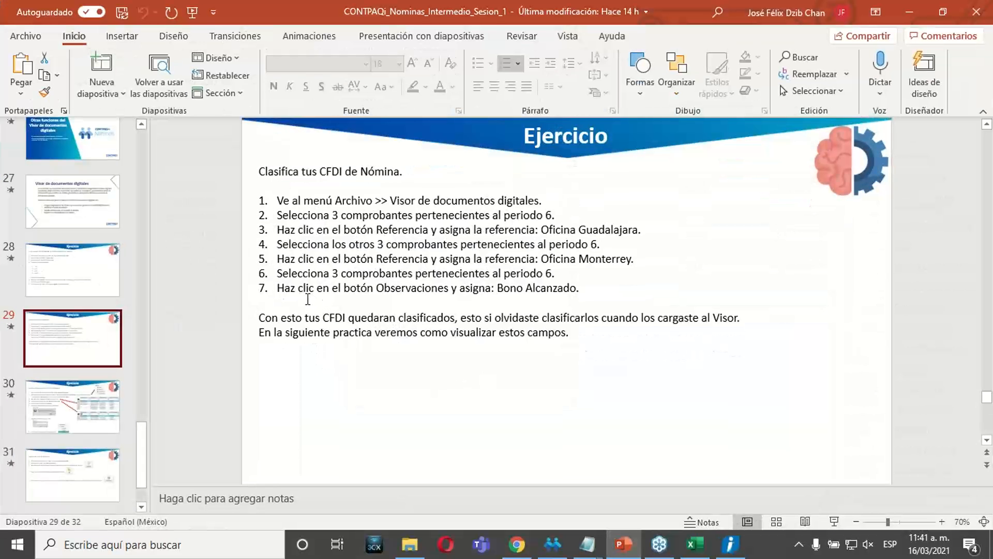
pyautogui.click(82, 281)
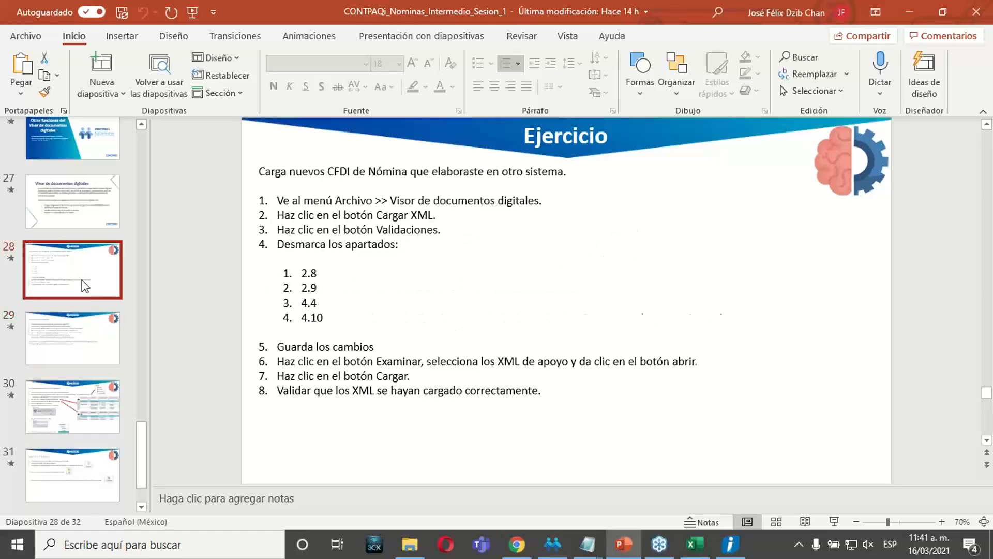
pyautogui.click(82, 336)
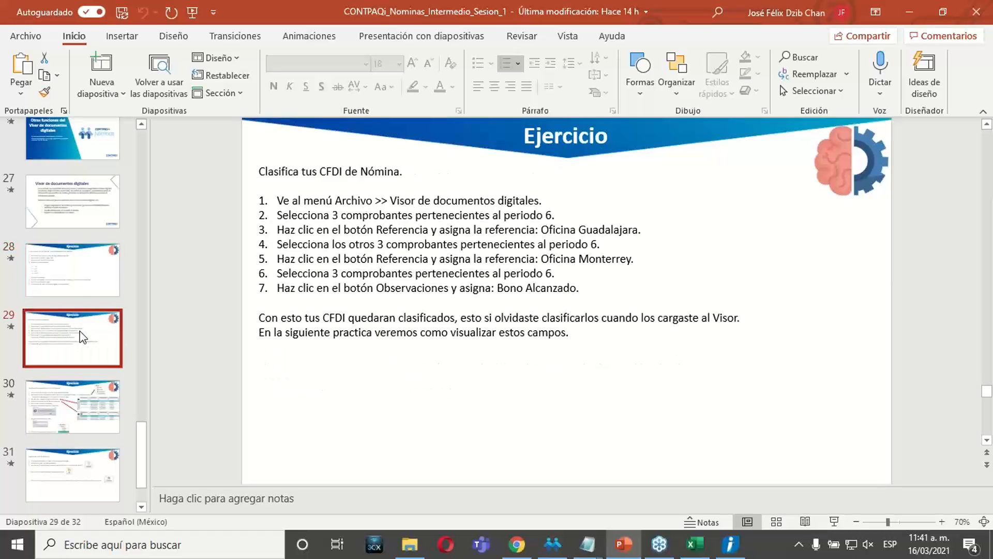
pyautogui.click(632, 555)
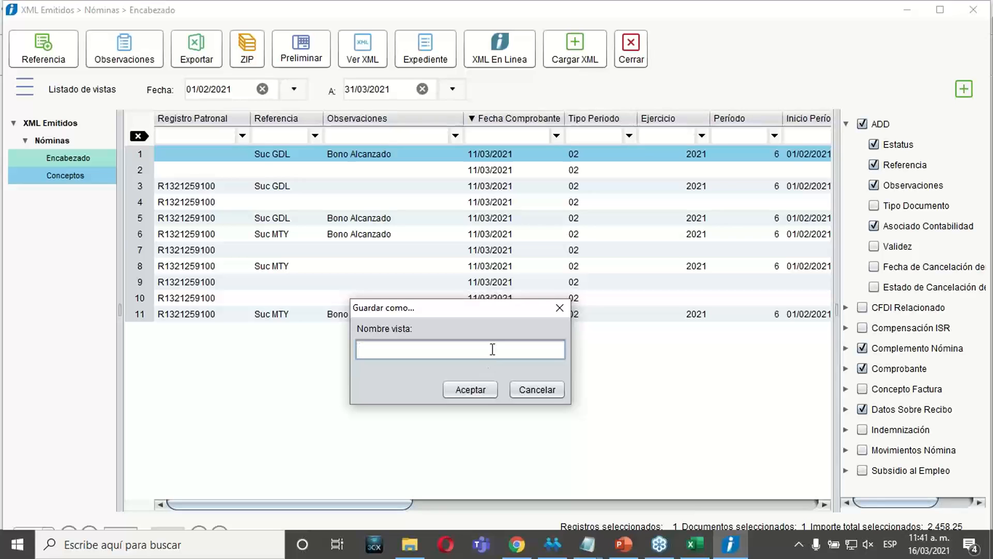
# Name the new view XMLSUc and save it.
pyautogui.write('XMLSUc')
pyautogui.click(470, 390)
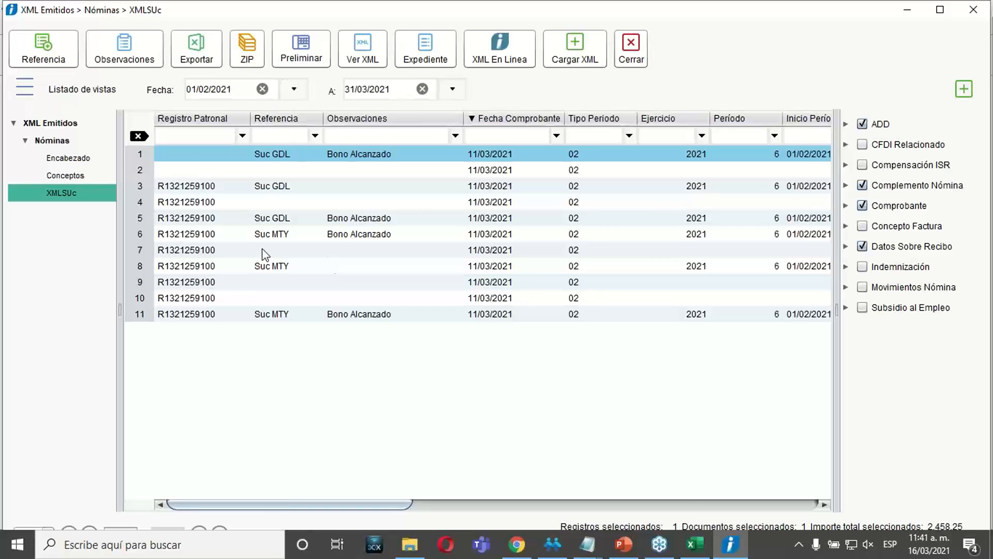
# Compare the columns of the original Encabezado view with those of the XMLSUc view.
pyautogui.click(66, 159)
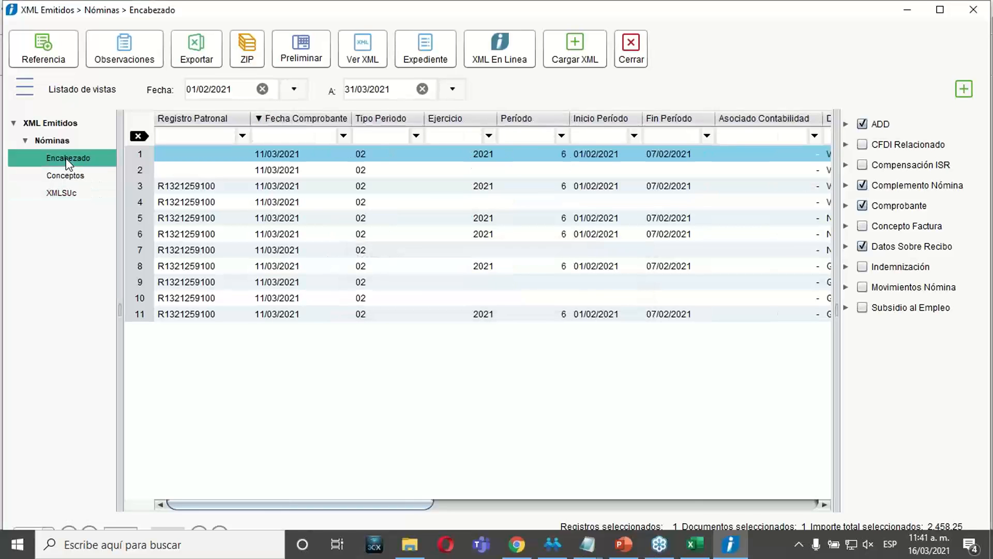
pyautogui.click(823, 506)
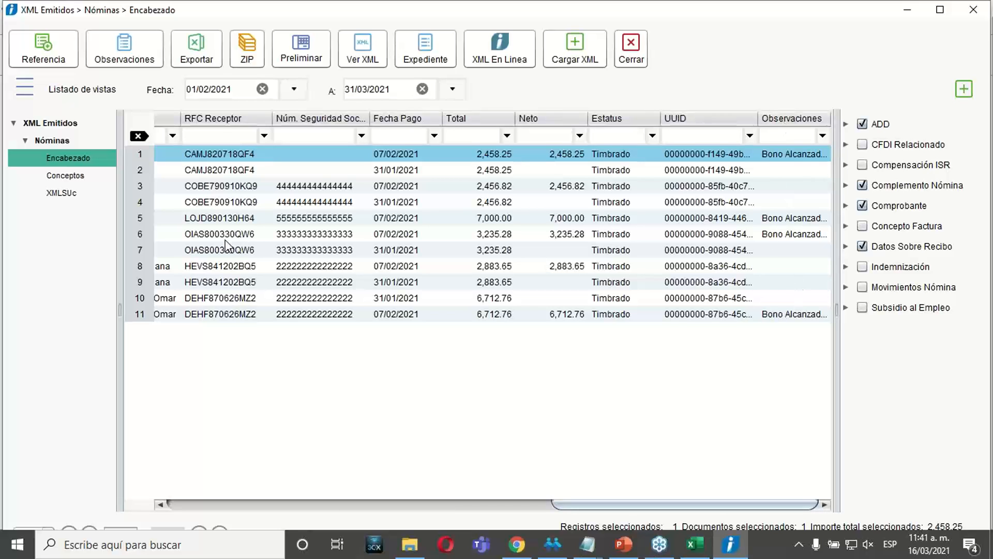
pyautogui.click(56, 192)
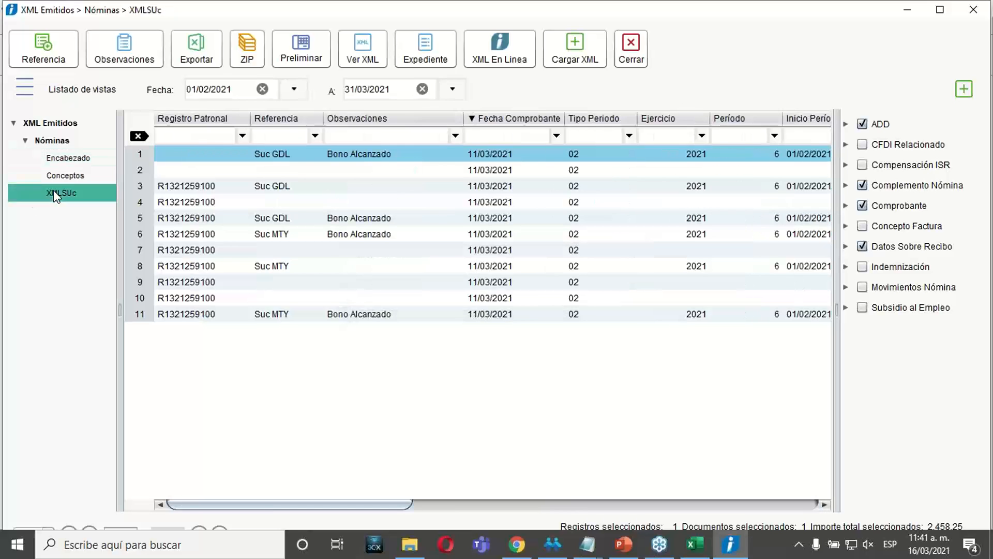
# Sort the XMLSUc listing by Referencia, re-sort it by Observaciones, and filter the Observaciones column for bono.
pyautogui.click(285, 120)
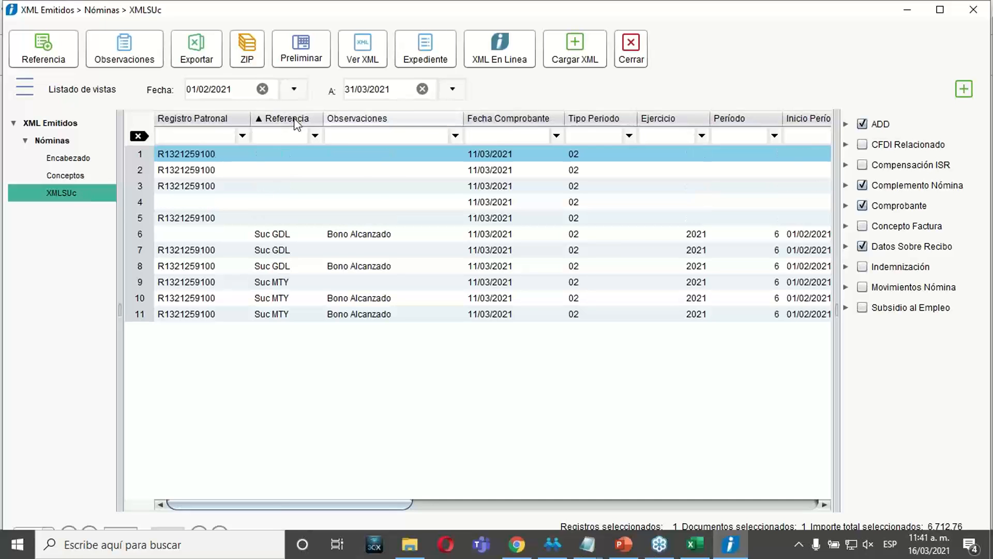
pyautogui.click(368, 122)
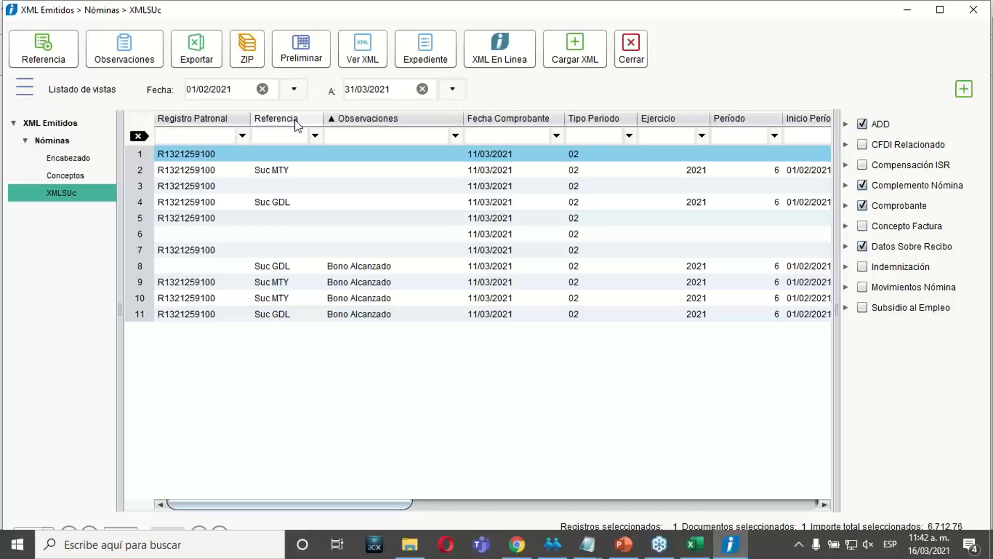
pyautogui.click(352, 129)
pyautogui.write('boo')
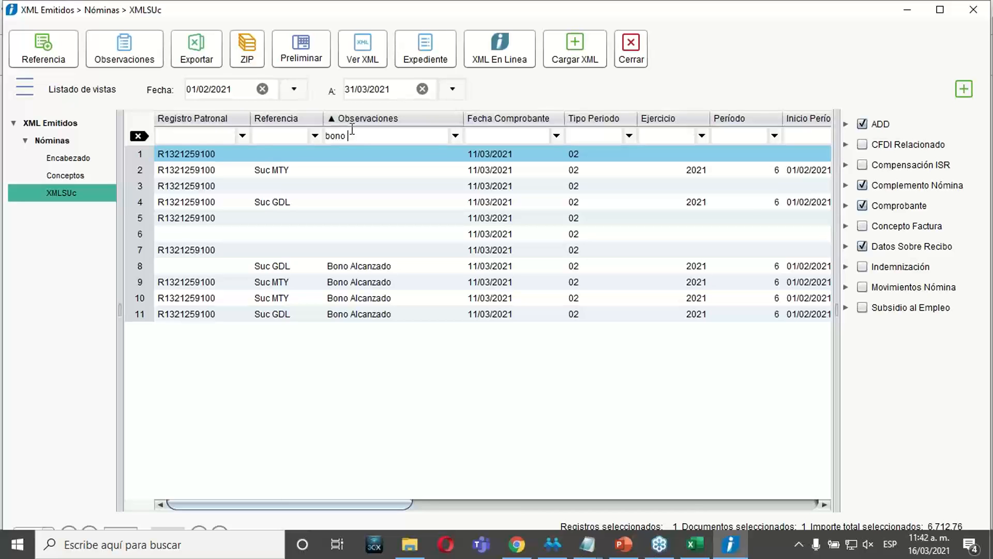
pyautogui.press('Return')
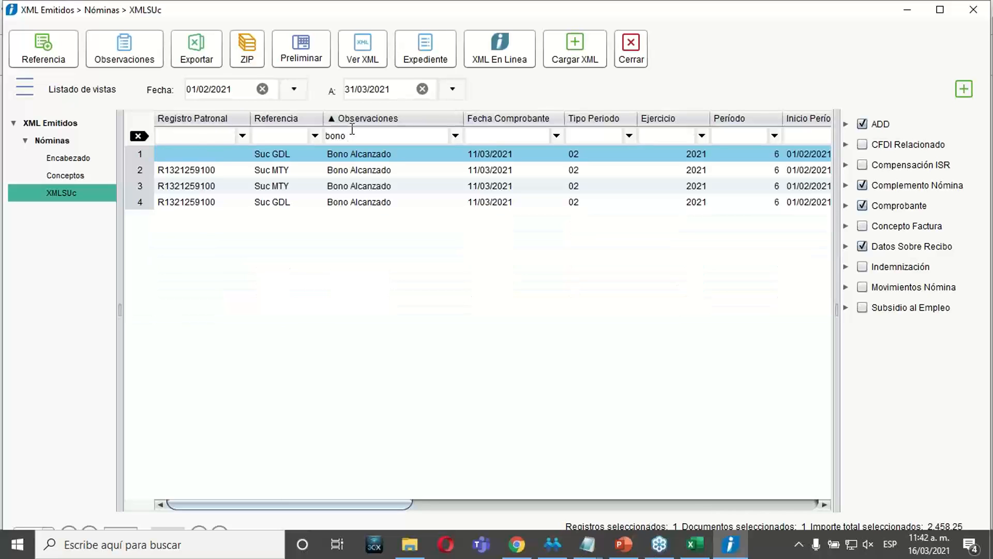
# Check the receipts filtered by bono and export the listing to Excel.
pyautogui.click(360, 170)
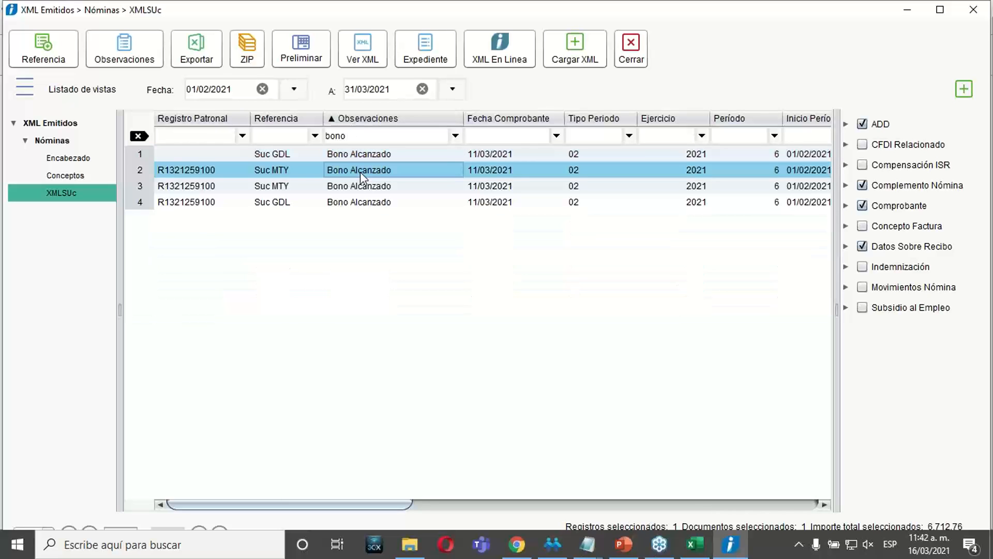
pyautogui.click(360, 185)
pyautogui.click(360, 202)
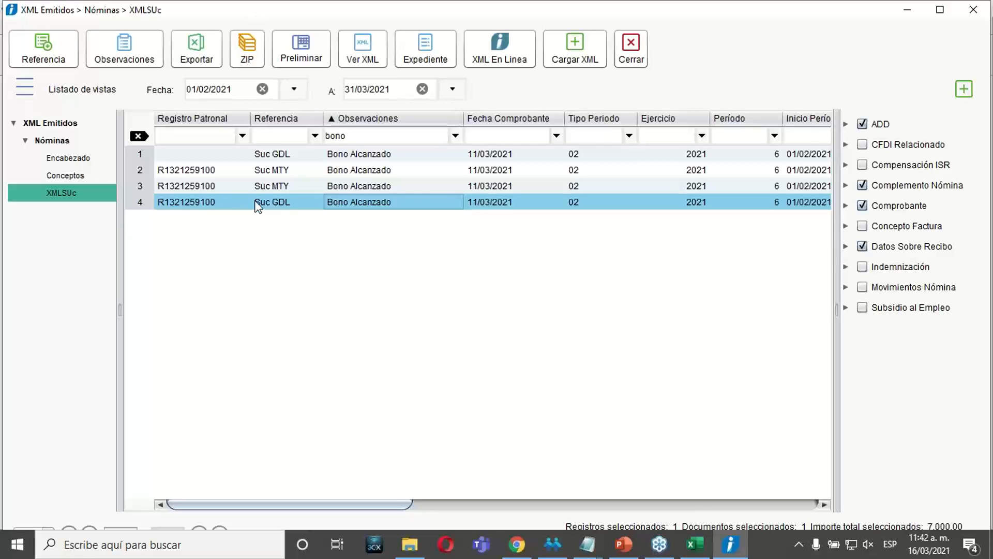
pyautogui.click(209, 61)
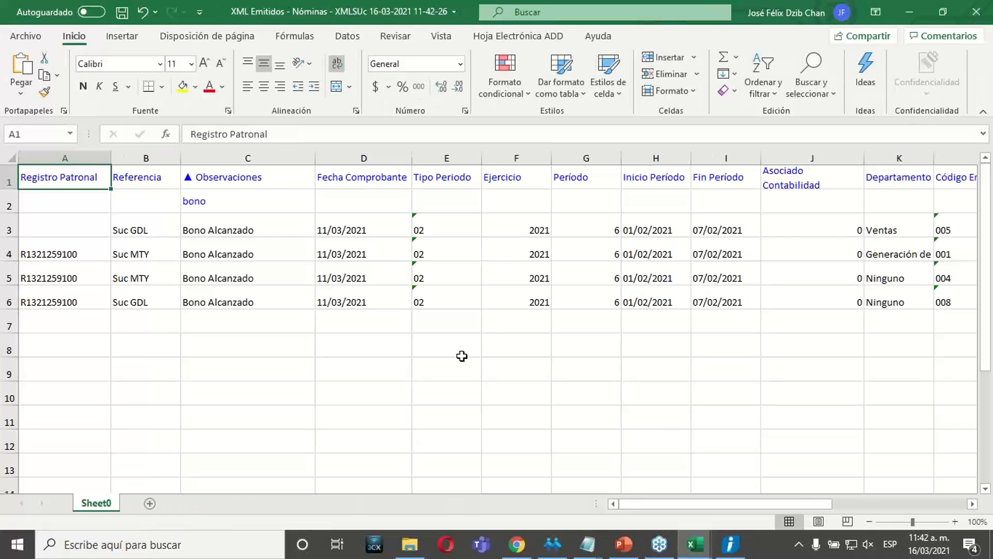
# Examine the exported receipts in rows 3 to 6 of the workbook, from Registro Patronal through Neto.
pyautogui.click(462, 354)
pyautogui.moveTo(45, 177); pyautogui.dragTo(909, 324)
pyautogui.click(376, 318)
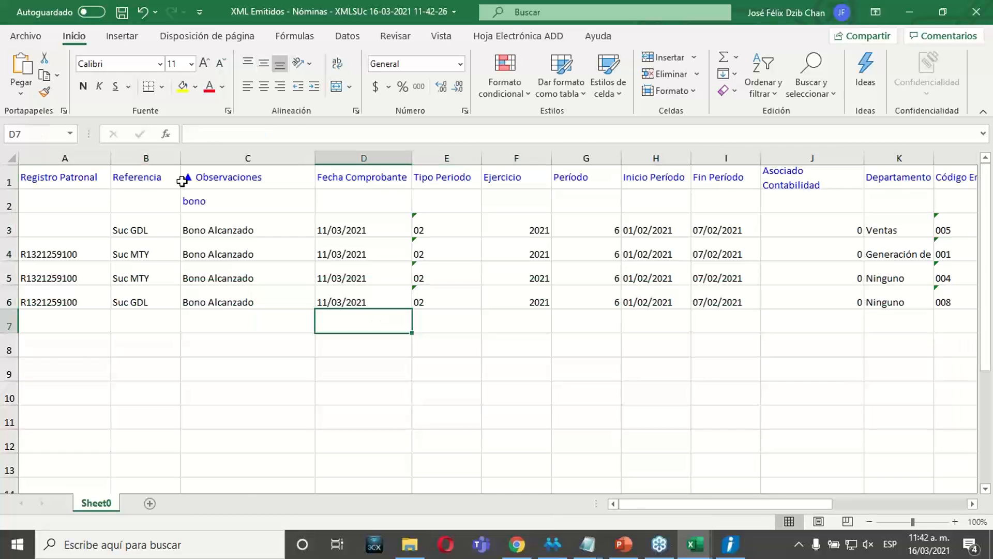
pyautogui.moveTo(60, 229); pyautogui.dragTo(944, 299)
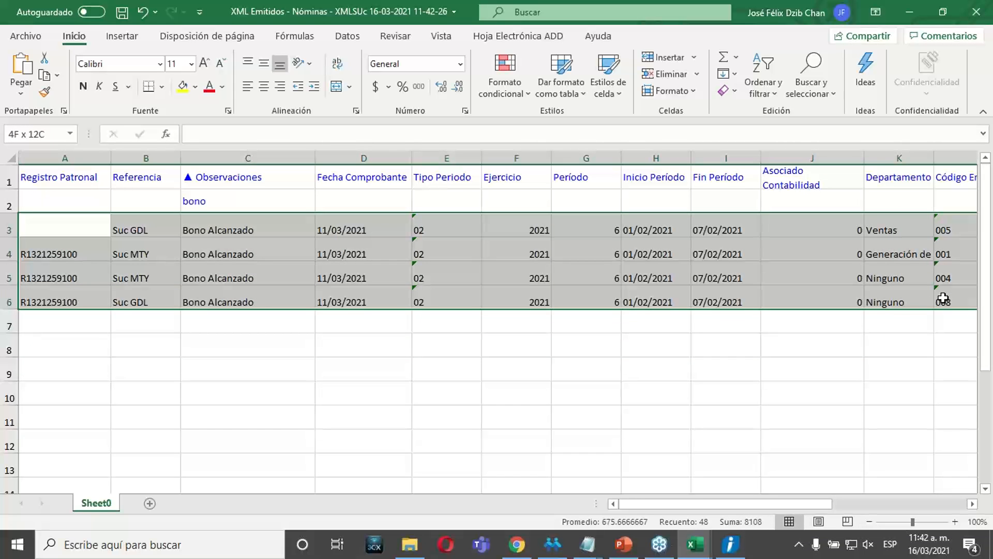
pyautogui.click(470, 461)
pyautogui.moveTo(78, 233); pyautogui.dragTo(945, 299)
pyautogui.click(752, 425)
pyautogui.moveTo(46, 231); pyautogui.dragTo(915, 325)
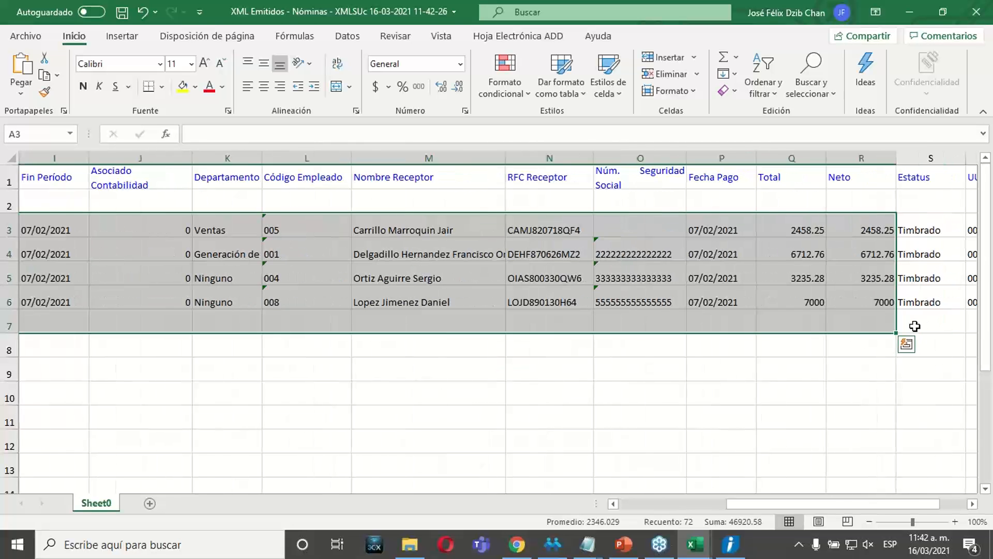
# Close the exported workbook, return to the XMLSUc listing and clear the bono filter from the Observaciones column.
pyautogui.click(977, 12)
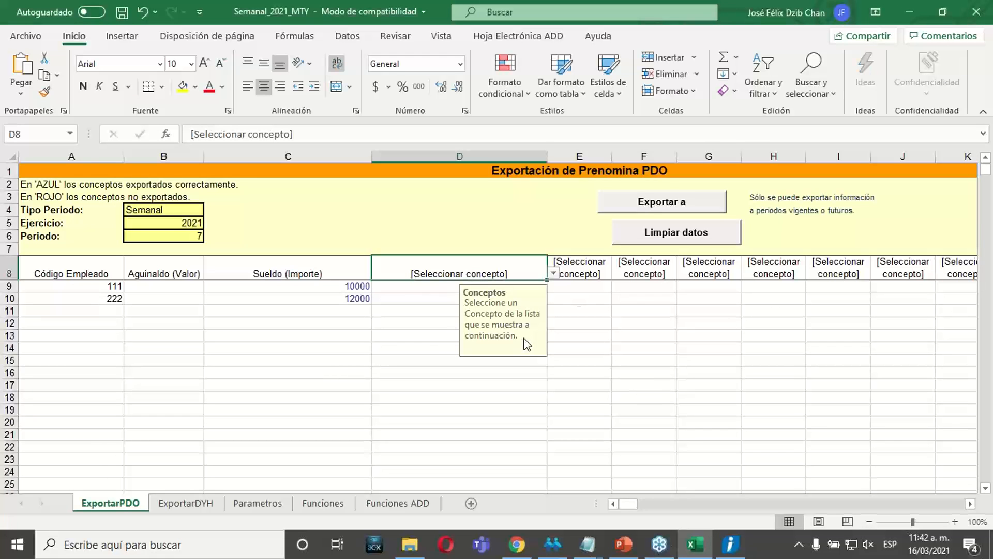
pyautogui.click(909, 12)
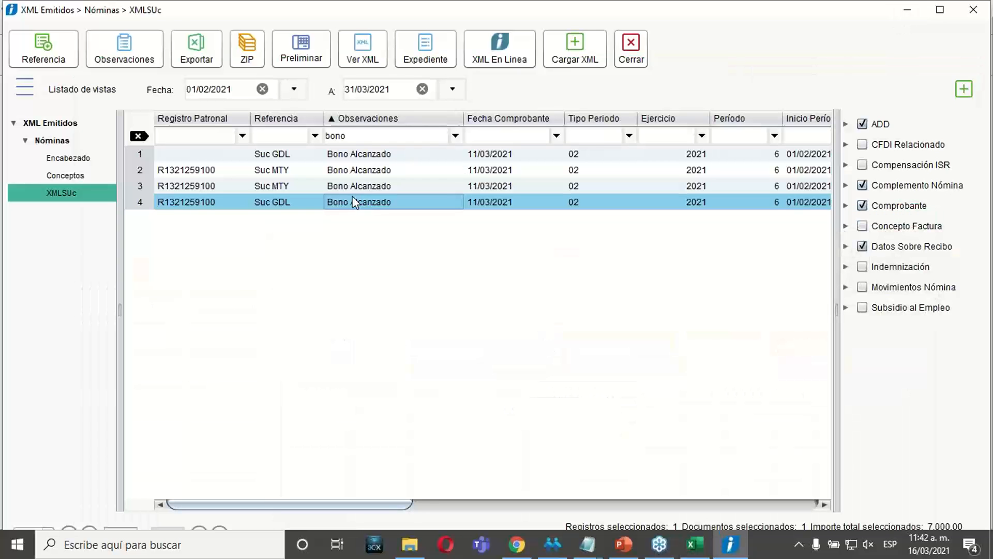
pyautogui.click(365, 136)
pyautogui.press('BackSpace')
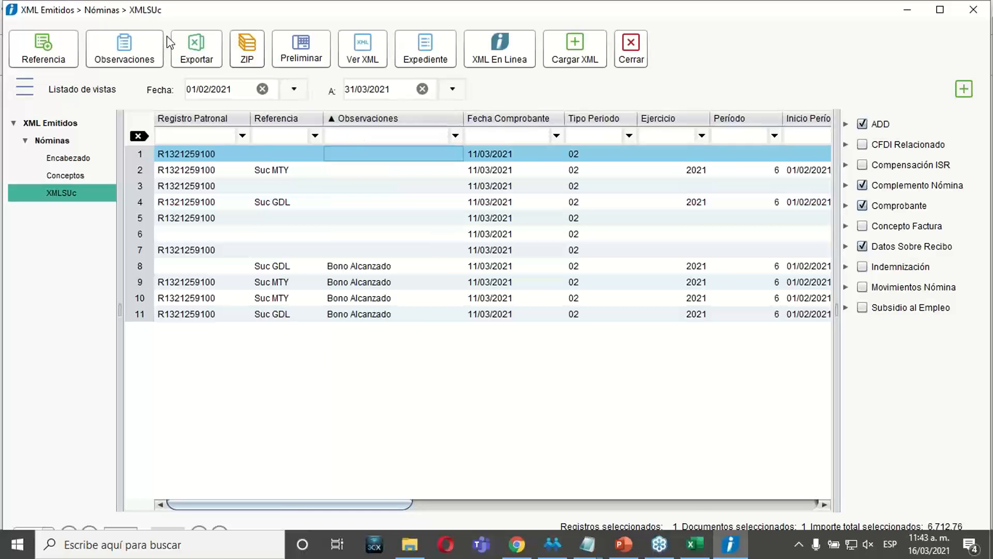
# Export the complete unfiltered XMLSUc listing to Excel.
pyautogui.click(361, 174)
pyautogui.click(343, 233)
pyautogui.click(342, 282)
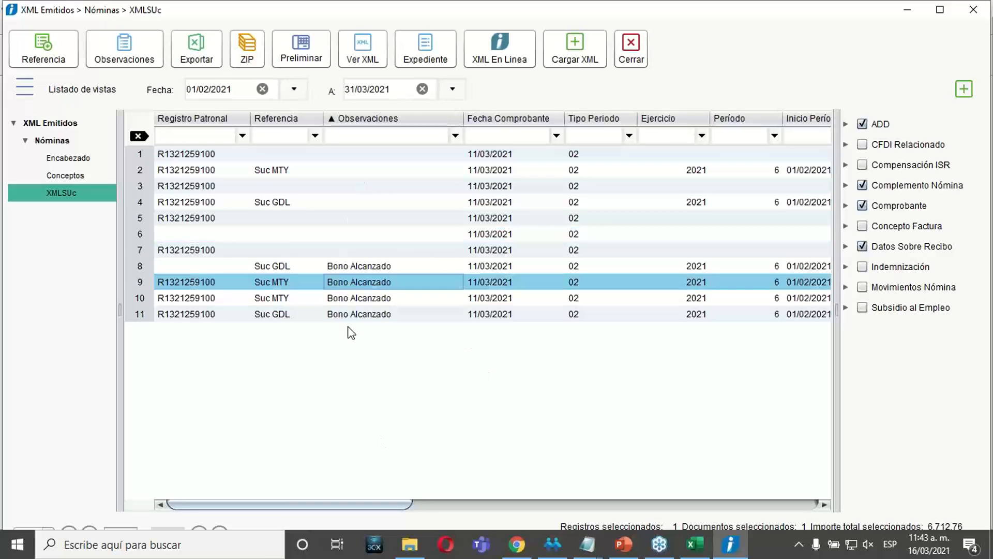
pyautogui.click(202, 61)
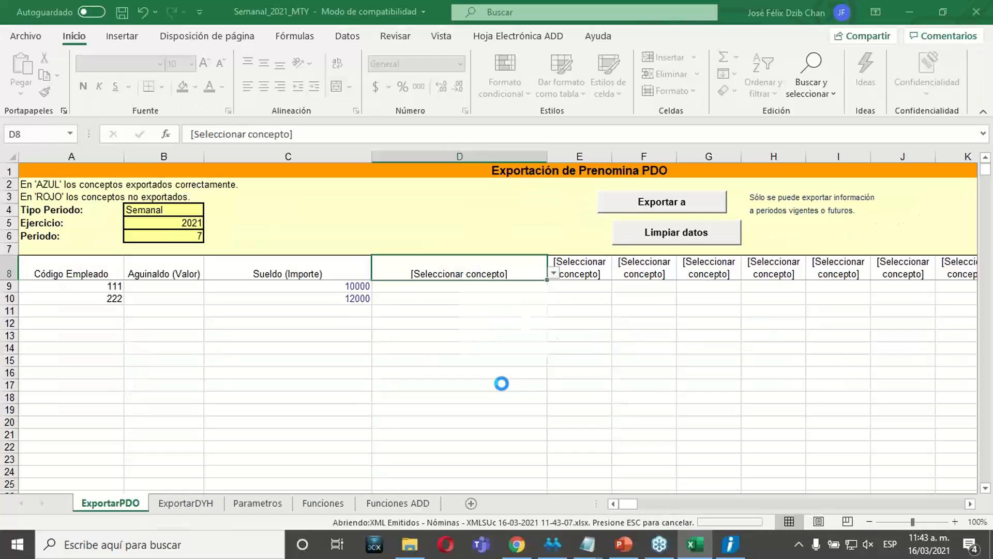
# Check the receipts in the exported workbook, close it and return to the XMLSUc listing.
pyautogui.moveTo(214, 228); pyautogui.dragTo(251, 326)
pyautogui.click(529, 335)
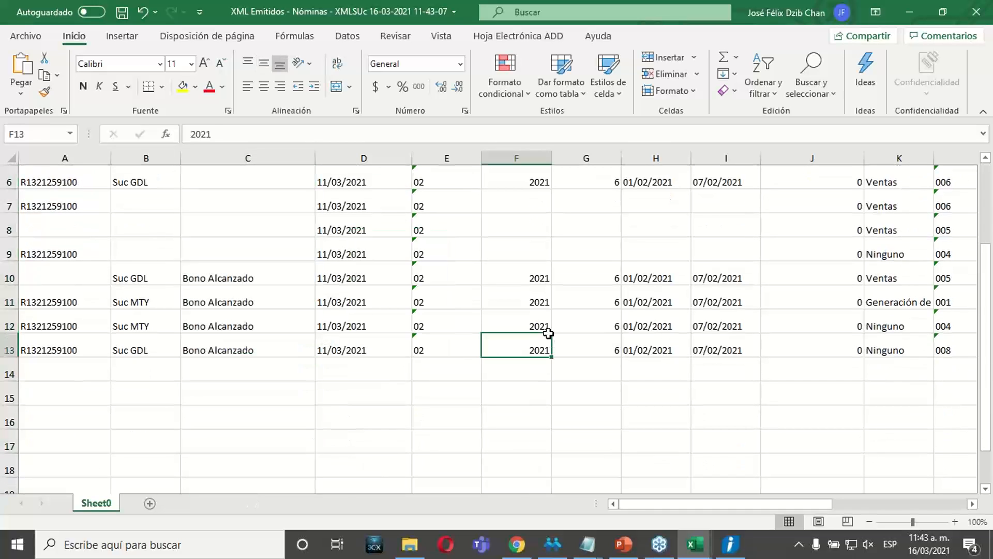
pyautogui.click(965, 15)
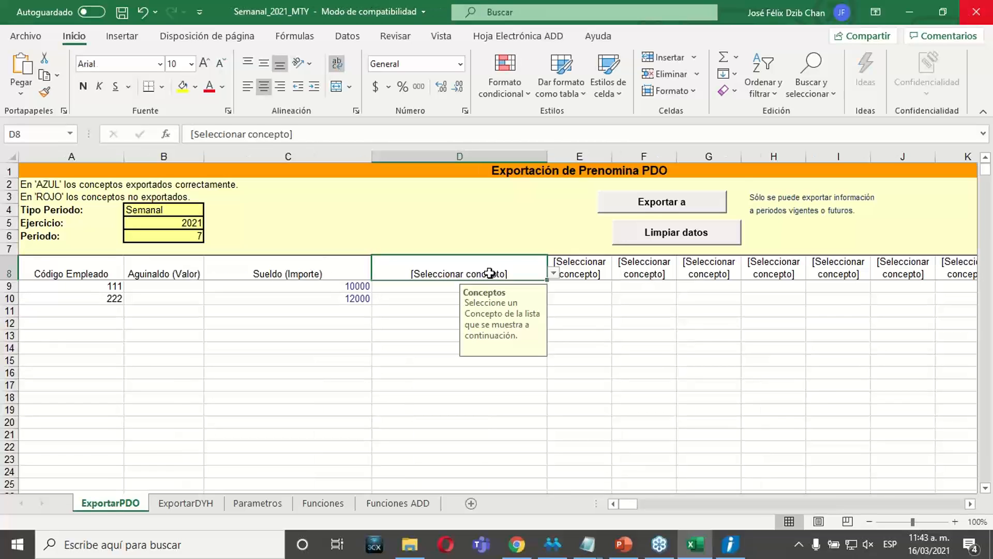
pyautogui.click(911, 15)
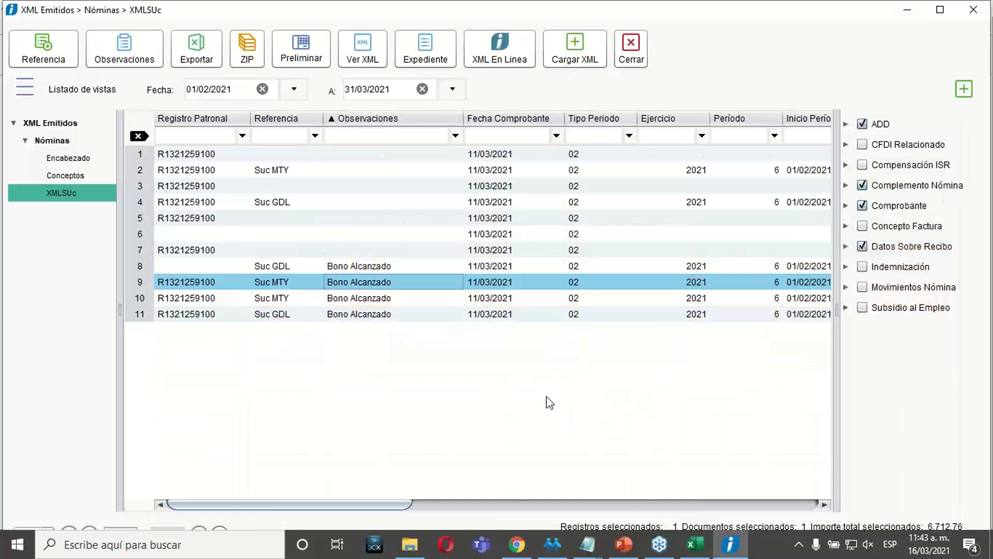
# Filter the Referencia column for suc, maximize the document viewer and select the Suc MTY receipt in row 5.
pyautogui.click(274, 137)
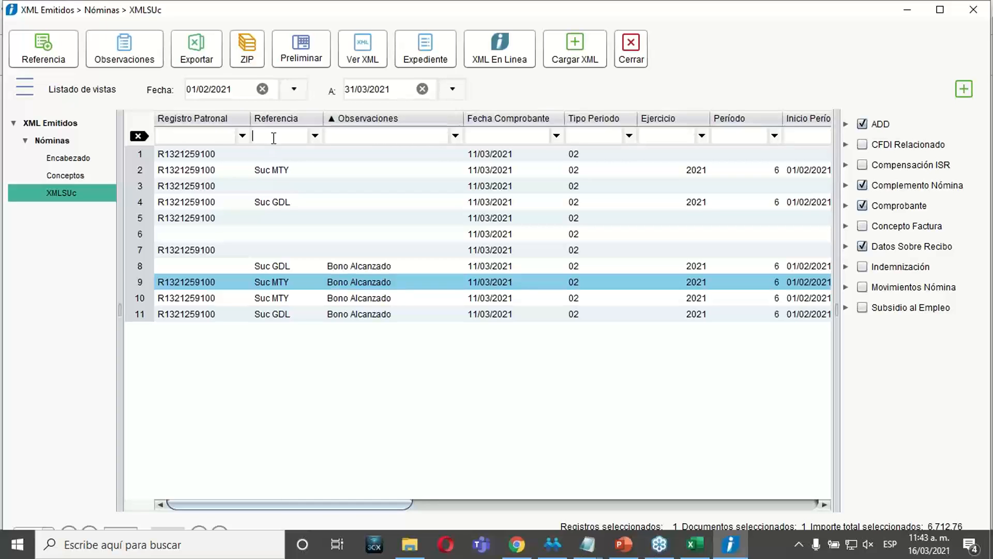
pyautogui.write('suc')
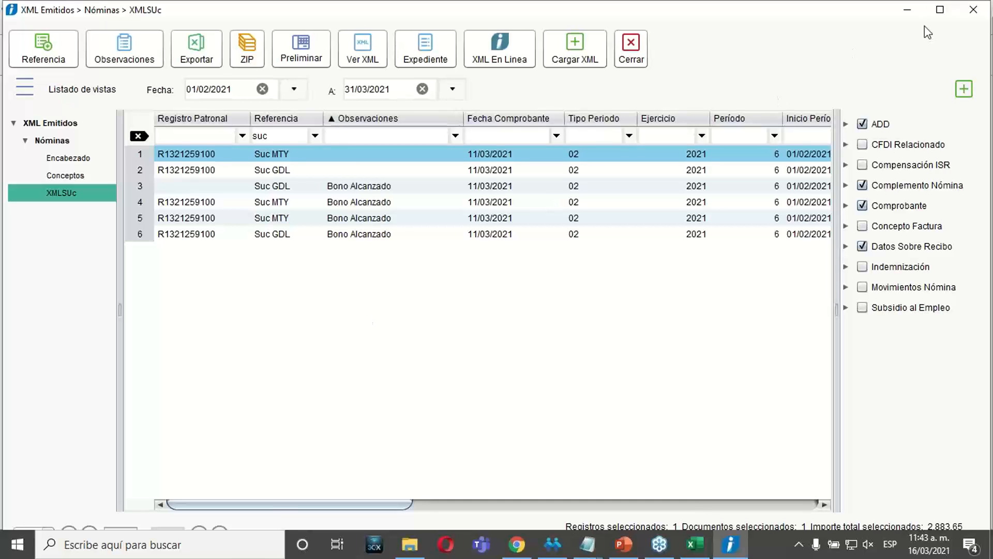
pyautogui.click(940, 9)
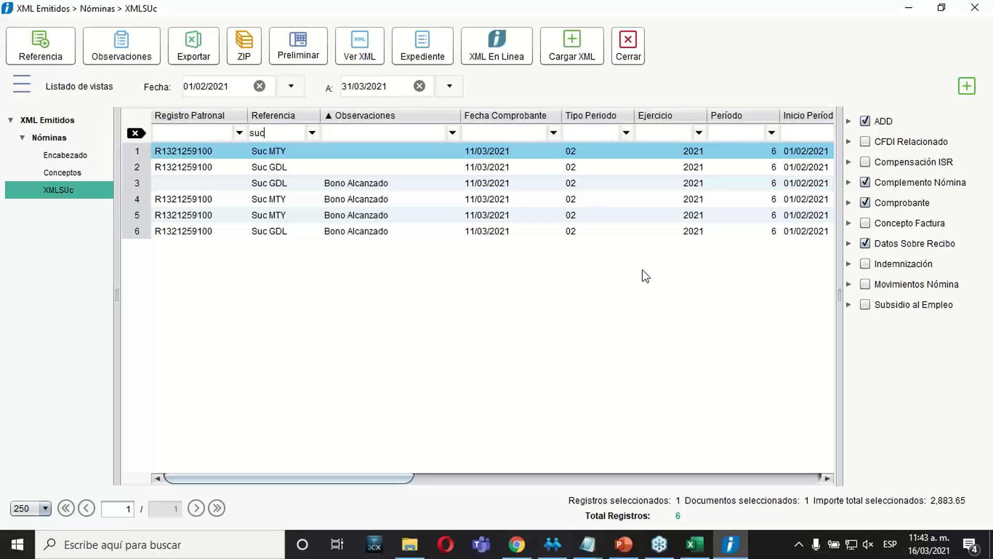
pyautogui.click(202, 216)
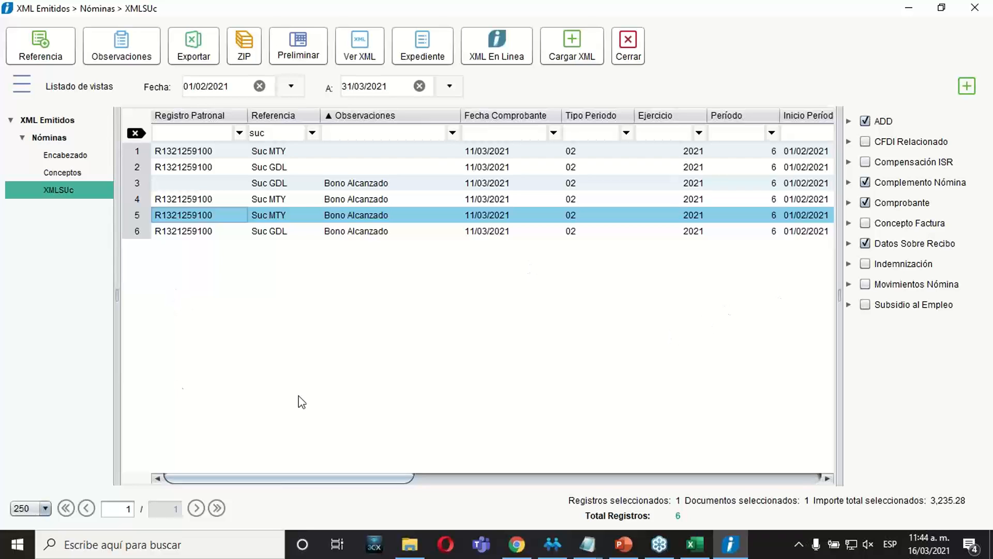
# Review the available page sizes for the listing and reload it with 250 records per page.
pyautogui.click(41, 508)
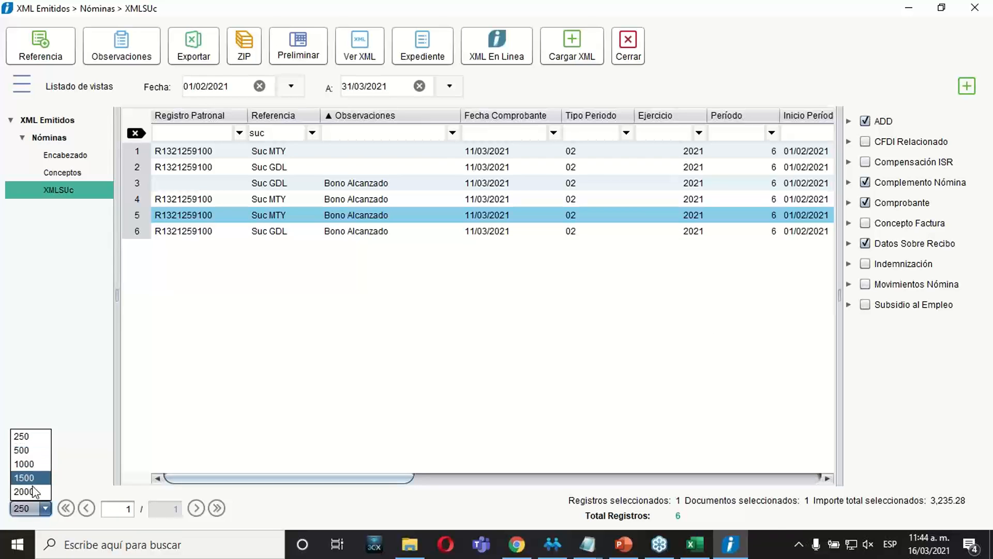
pyautogui.click(226, 401)
pyautogui.click(185, 316)
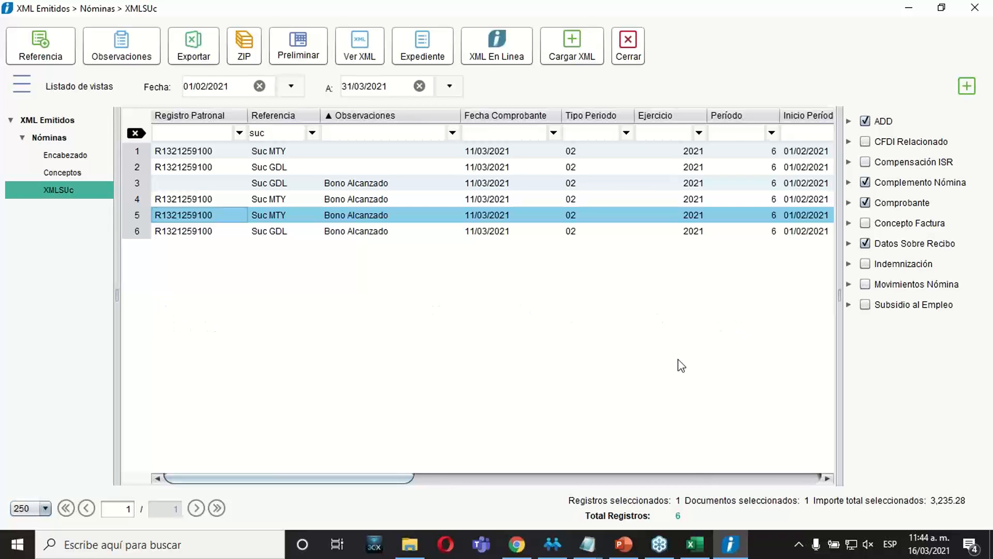
pyautogui.click(44, 508)
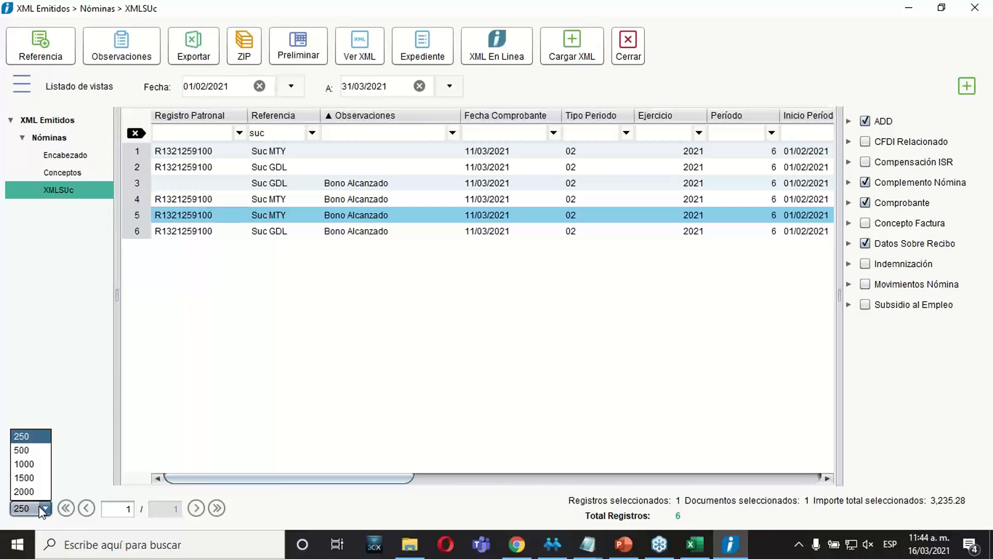
pyautogui.click(31, 439)
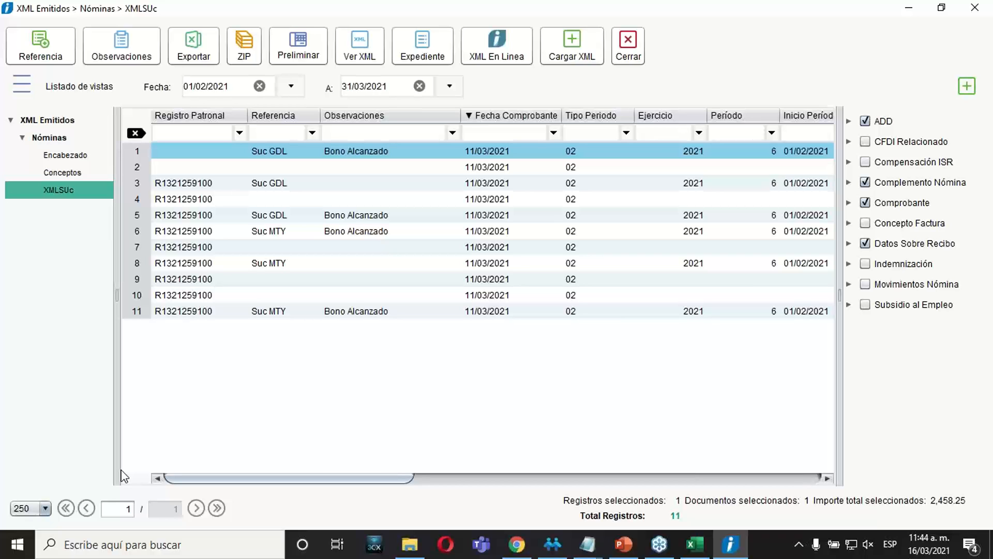
pyautogui.click(45, 508)
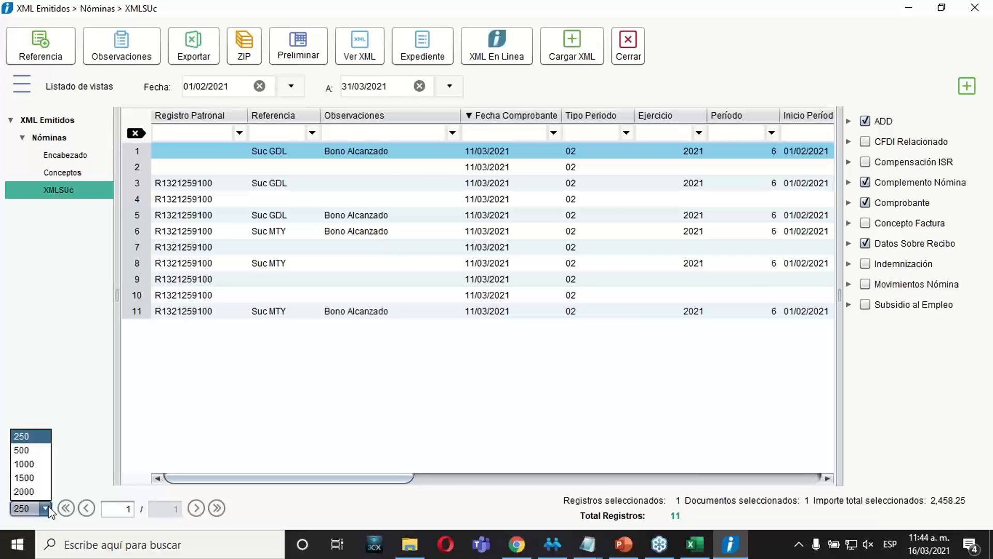
pyautogui.click(302, 455)
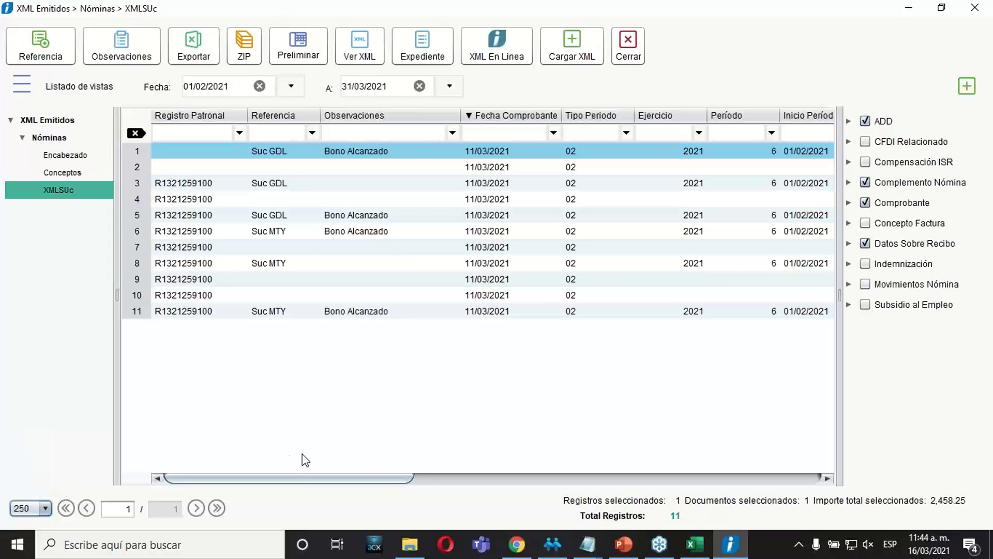
# Select single receipts and a group of three to check the selected record count and total amount.
pyautogui.click(491, 247)
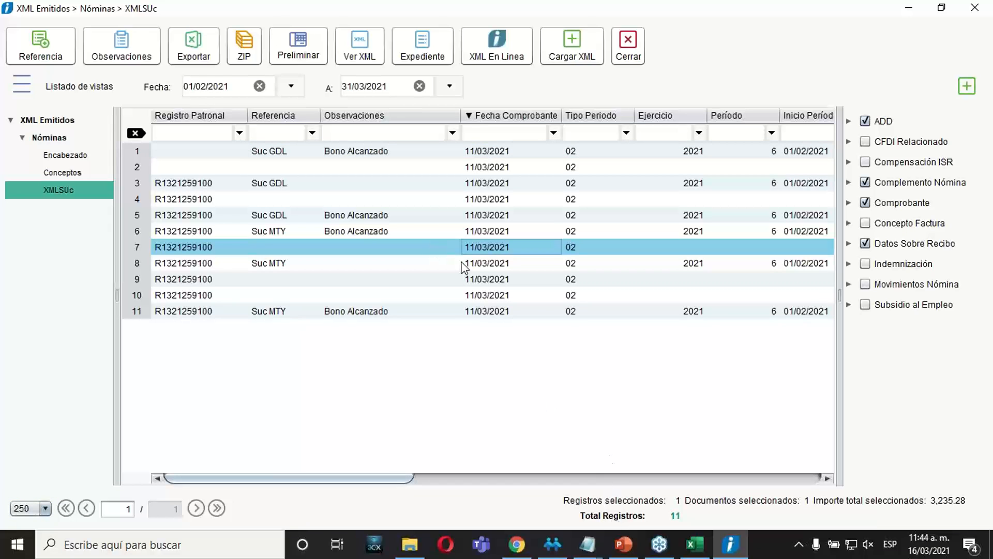
pyautogui.click(508, 312)
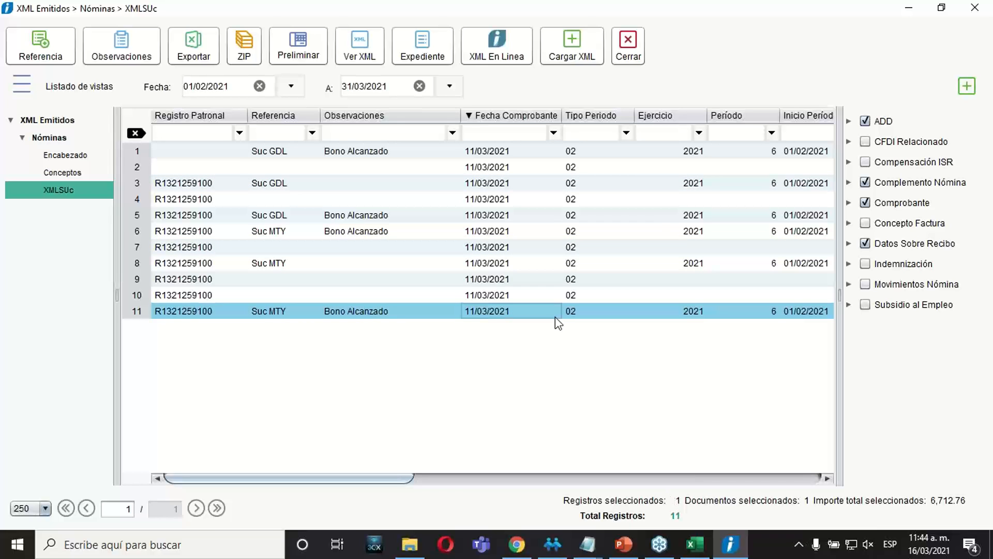
pyautogui.keyDown('ctrl'); pyautogui.click(554, 291); pyautogui.keyUp('ctrl')
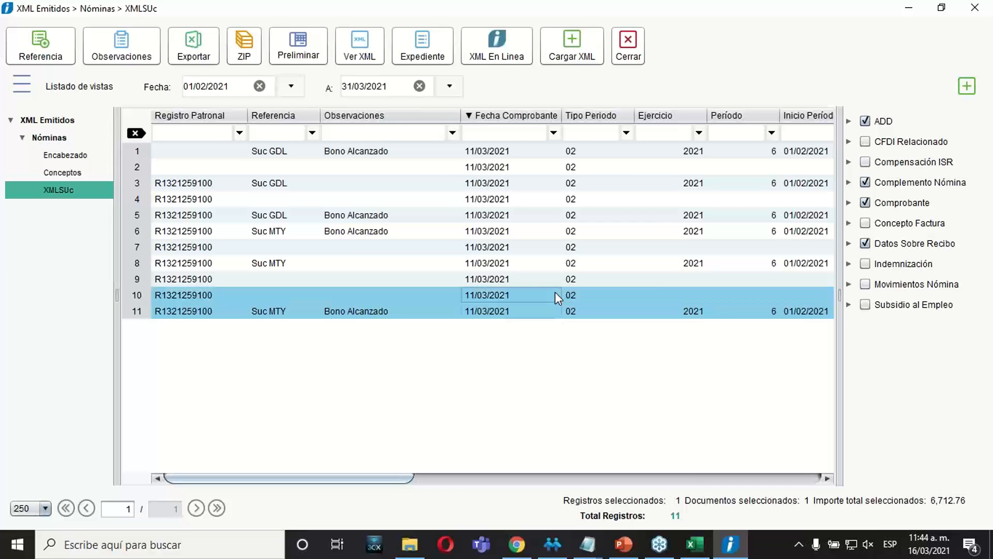
pyautogui.keyDown('ctrl'); pyautogui.click(582, 280); pyautogui.keyUp('ctrl')
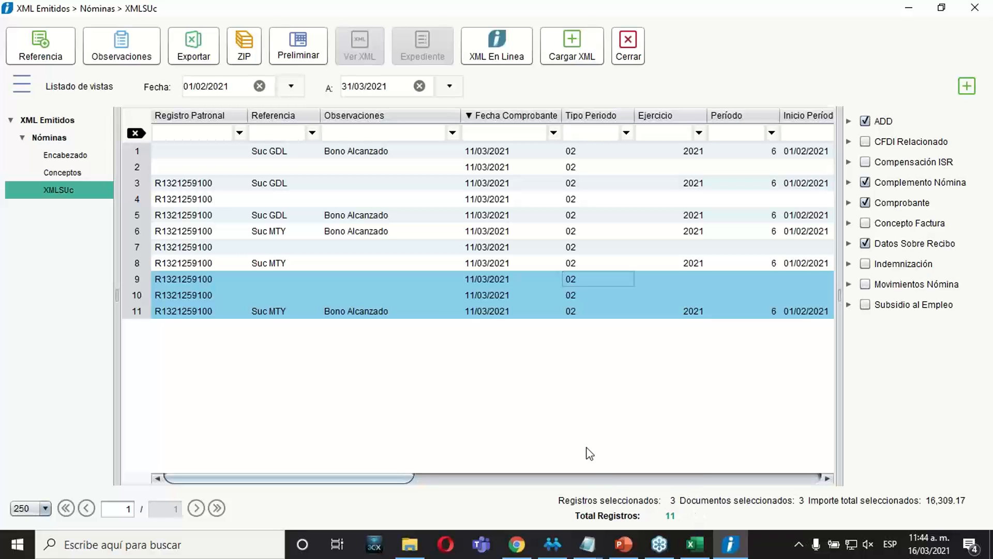
pyautogui.click(478, 216)
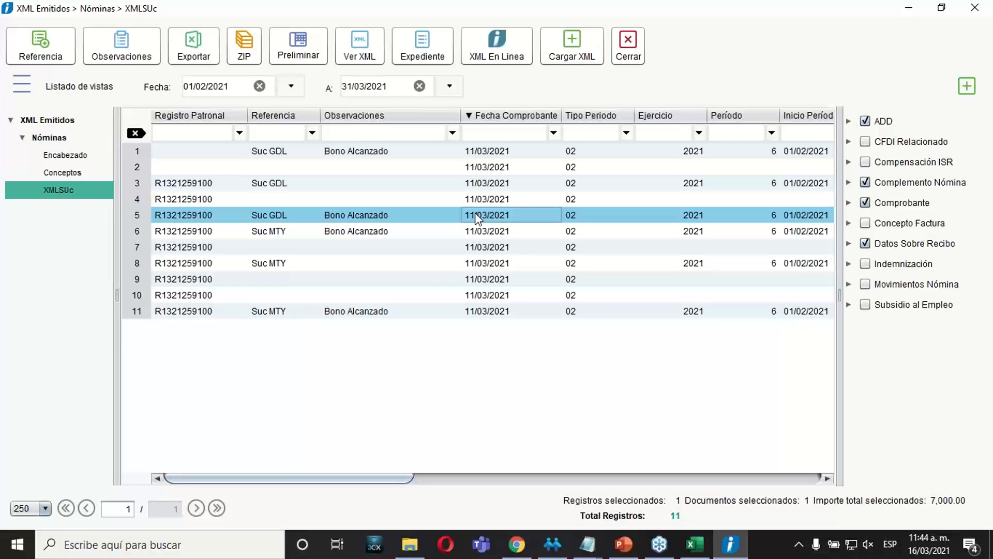
# Open the preliminary view of the Suc MTY receipt in row 6 and hide every data section except Información adicional.
pyautogui.click(348, 230)
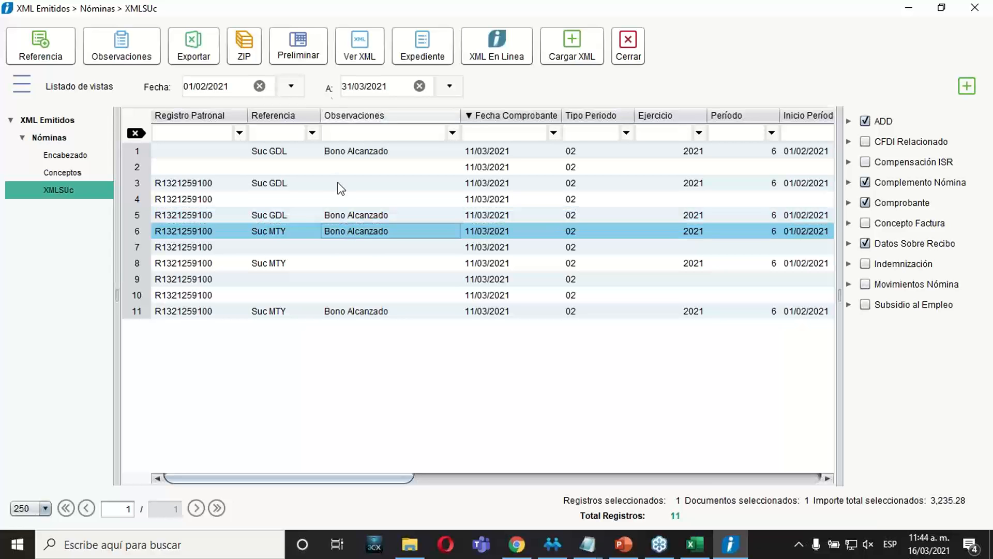
pyautogui.click(310, 62)
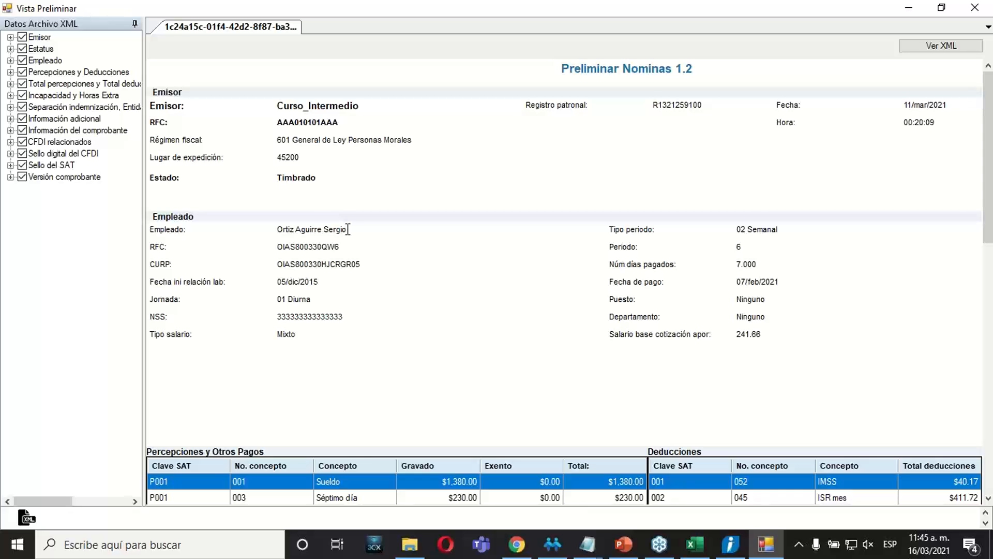
pyautogui.click(22, 37)
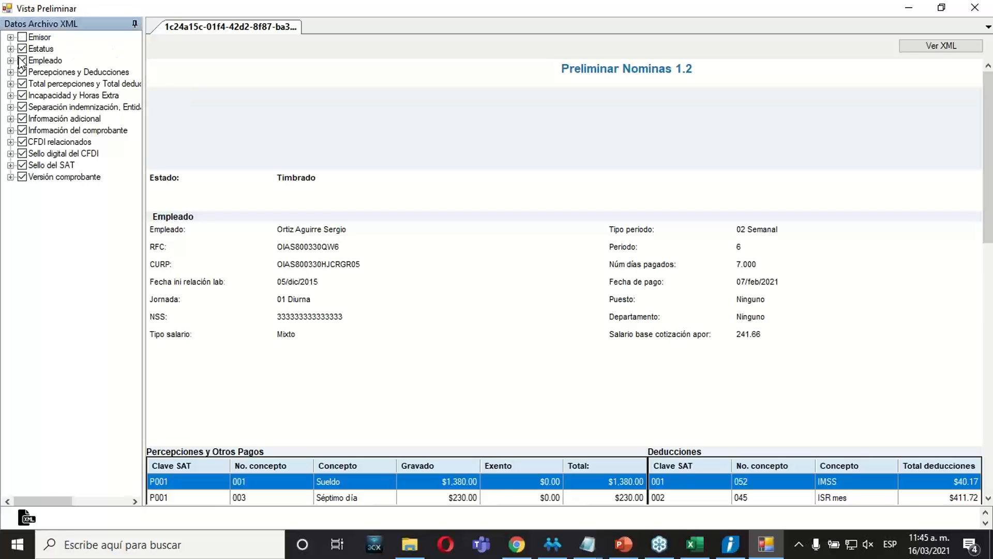
pyautogui.click(21, 61)
pyautogui.click(23, 48)
pyautogui.click(22, 72)
pyautogui.click(22, 83)
pyautogui.click(23, 107)
pyautogui.click(22, 95)
pyautogui.click(22, 119)
pyautogui.click(22, 130)
pyautogui.click(22, 142)
pyautogui.click(22, 153)
pyautogui.click(22, 165)
pyautogui.click(22, 176)
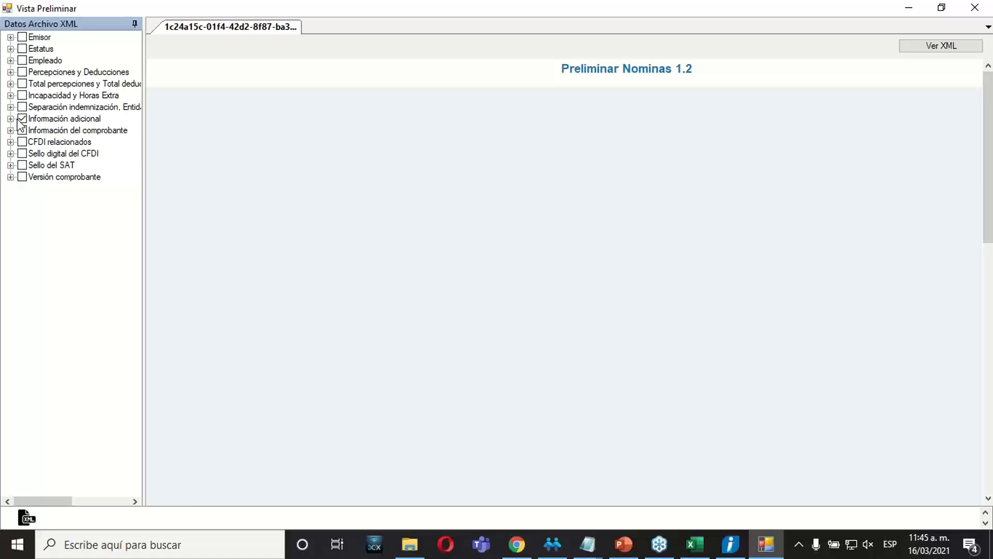
# Show Información del comprobante, Empleado, Percepciones y Deducciones and the totals section in the preview, and close it.
pyautogui.click(11, 119)
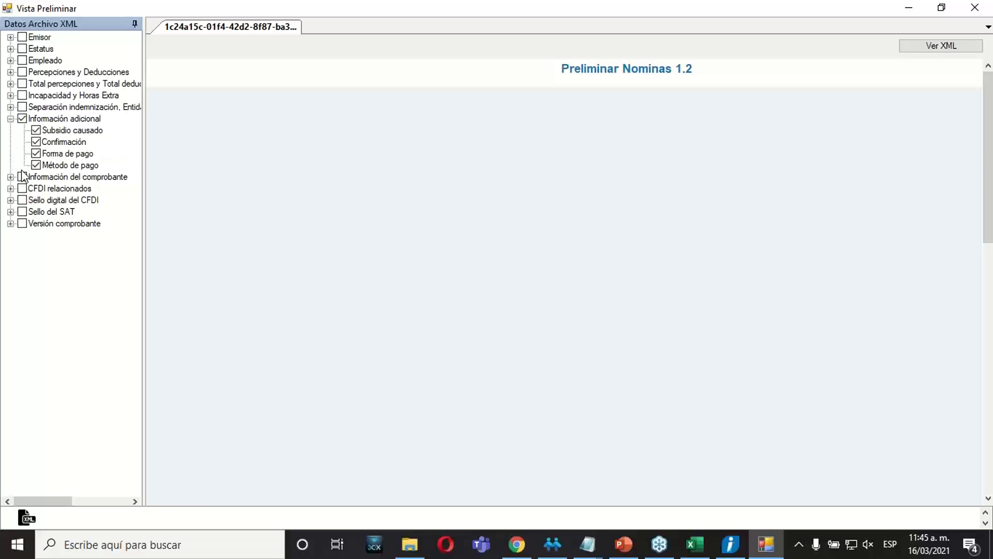
pyautogui.click(85, 170)
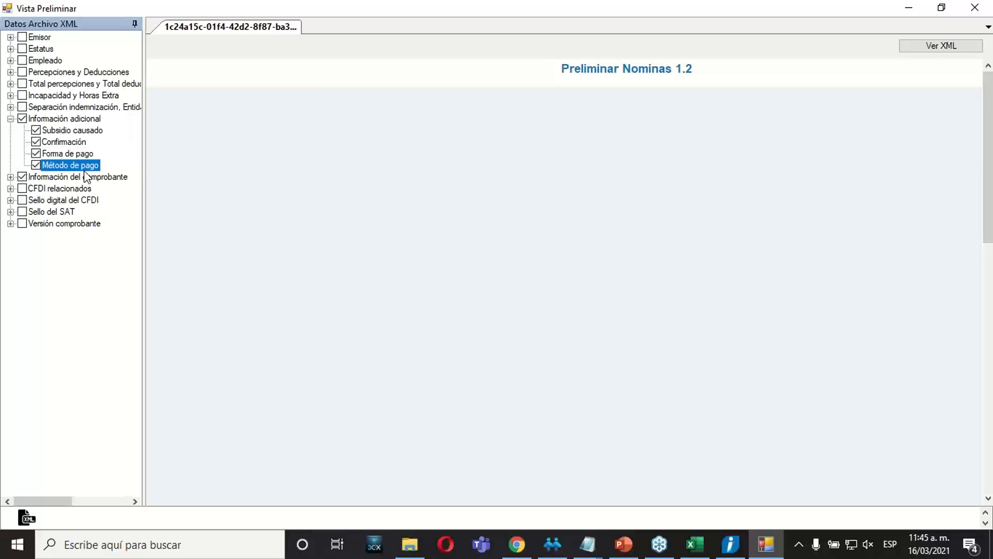
pyautogui.click(22, 83)
pyautogui.click(22, 61)
pyautogui.click(23, 72)
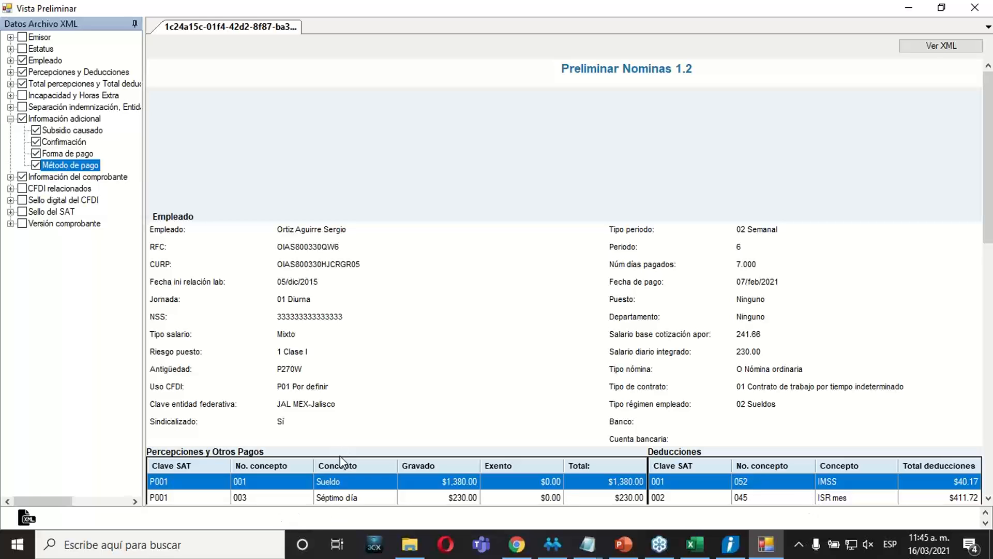
pyautogui.click(988, 6)
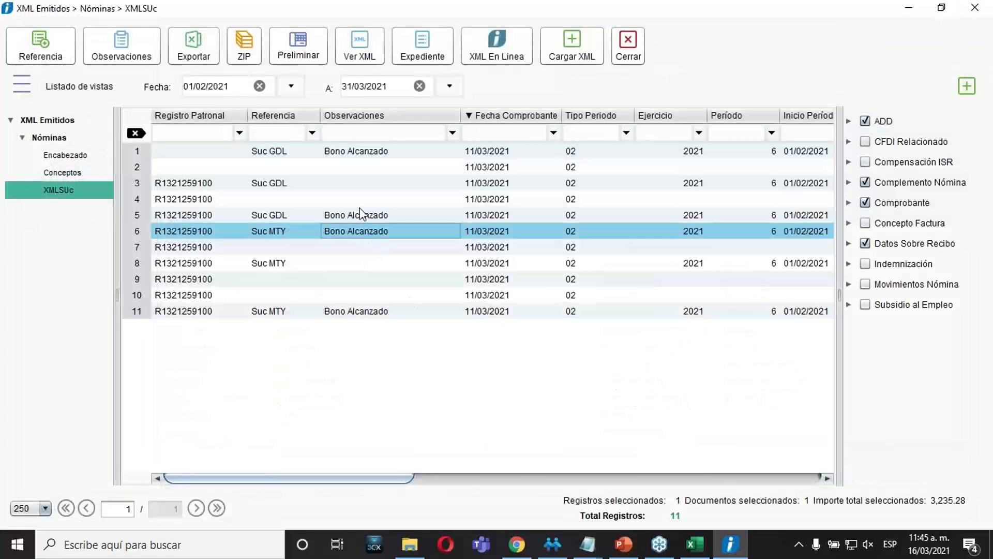
# Select multiple receipts from row 1 downward, open them together in the preliminary view and display the first XML.
pyautogui.click(347, 152)
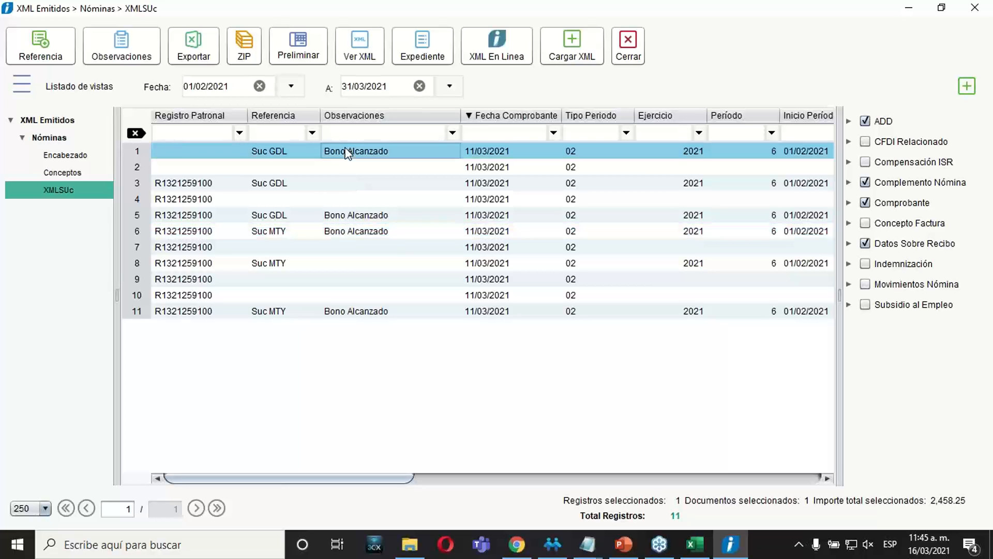
pyautogui.hotkey('shift', 'Down')
pyautogui.hotkey('shift', 'Down')
pyautogui.hotkey('shift', 'Down')
pyautogui.hotkey('shift', 'Down')
pyautogui.hotkey('shift', 'Down')
pyautogui.hotkey('shift', 'Down')
pyautogui.hotkey('shift', 'Down')
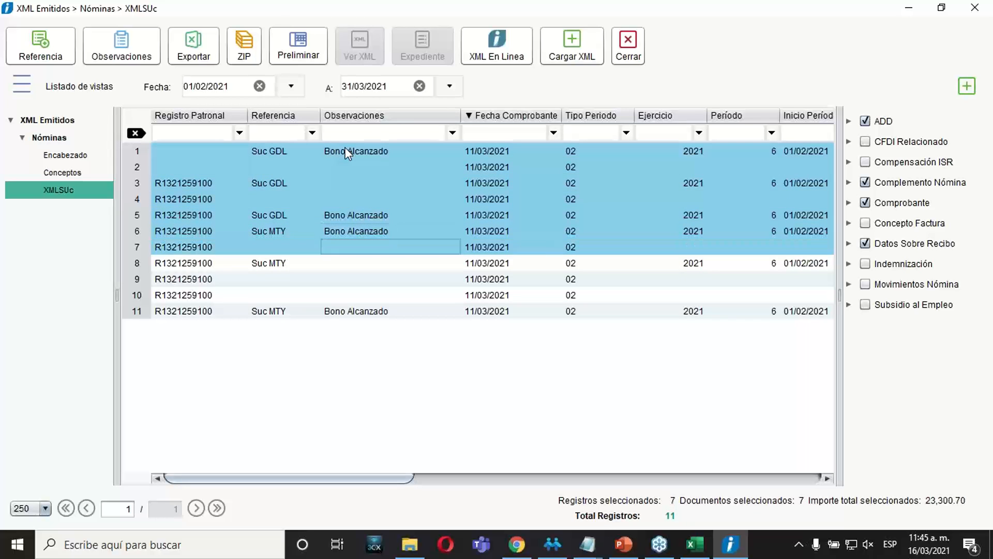
pyautogui.hotkey('shift', 'Down')
pyautogui.hotkey('shift', 'Down')
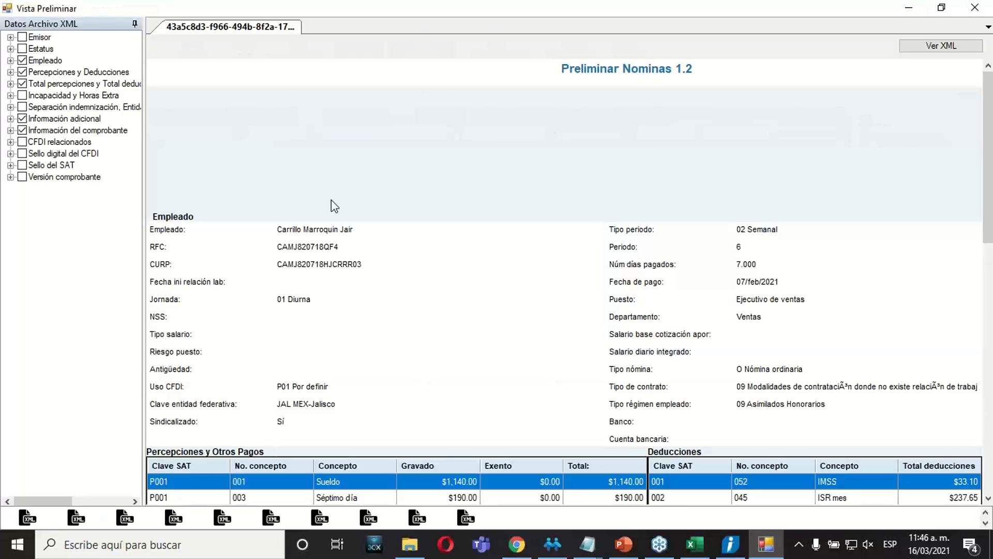
pyautogui.click(28, 518)
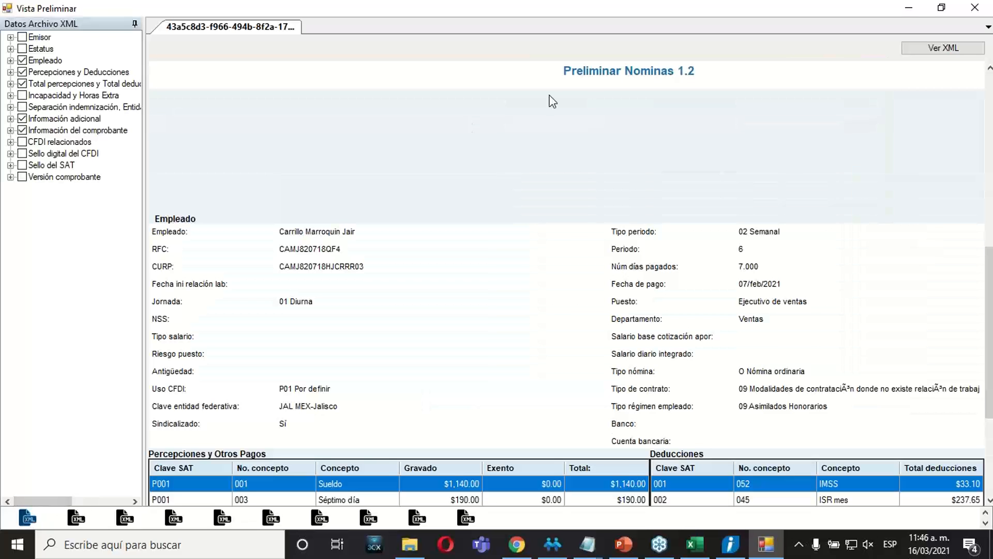
# Browse the second through eighth XML receipts in the preliminary view and close it.
pyautogui.click(75, 522)
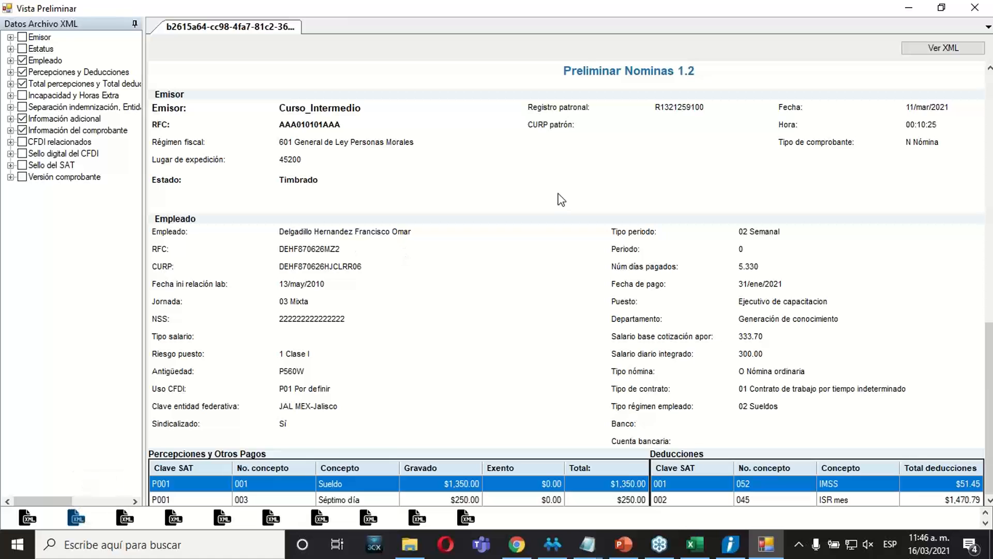
pyautogui.click(124, 520)
pyautogui.click(176, 519)
pyautogui.click(223, 518)
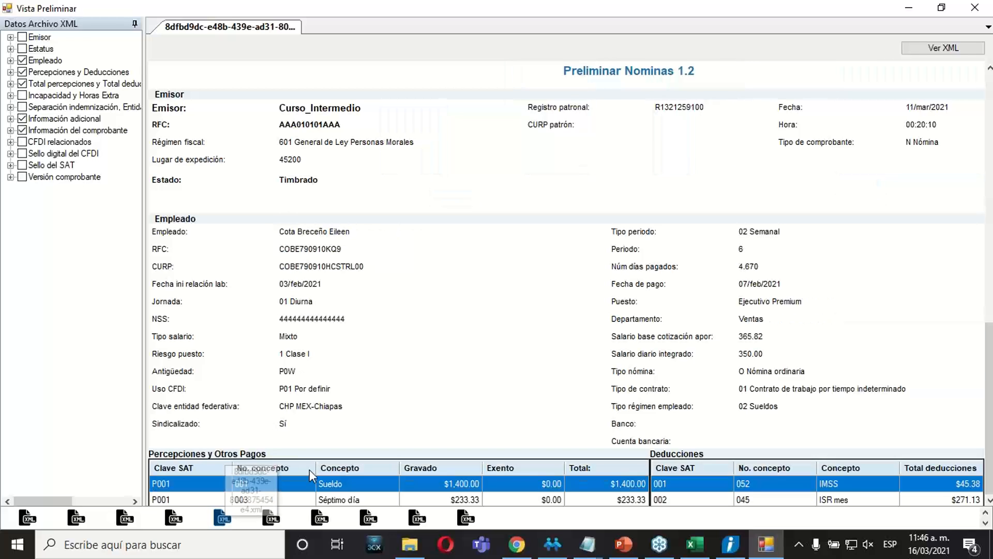
pyautogui.click(273, 520)
pyautogui.click(326, 524)
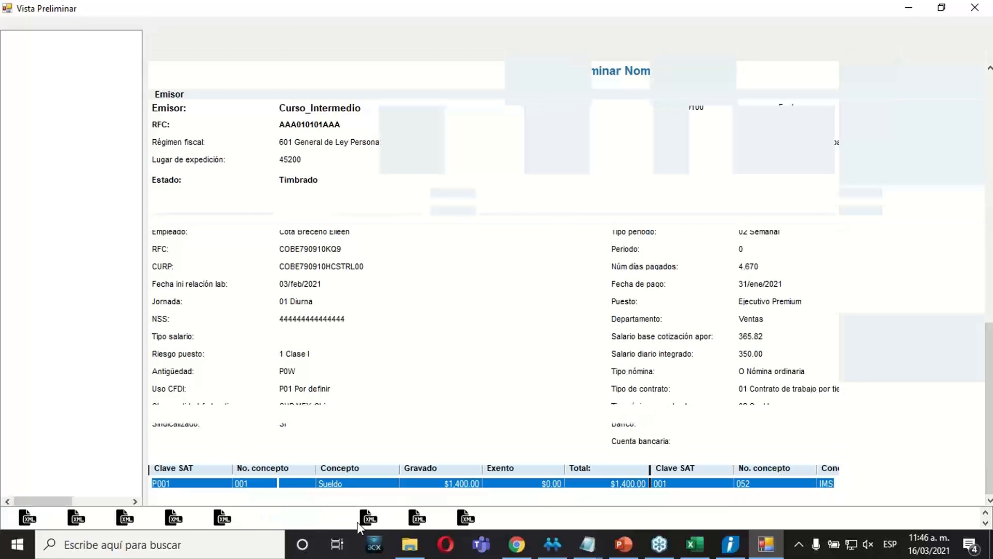
pyautogui.click(364, 520)
pyautogui.click(974, 7)
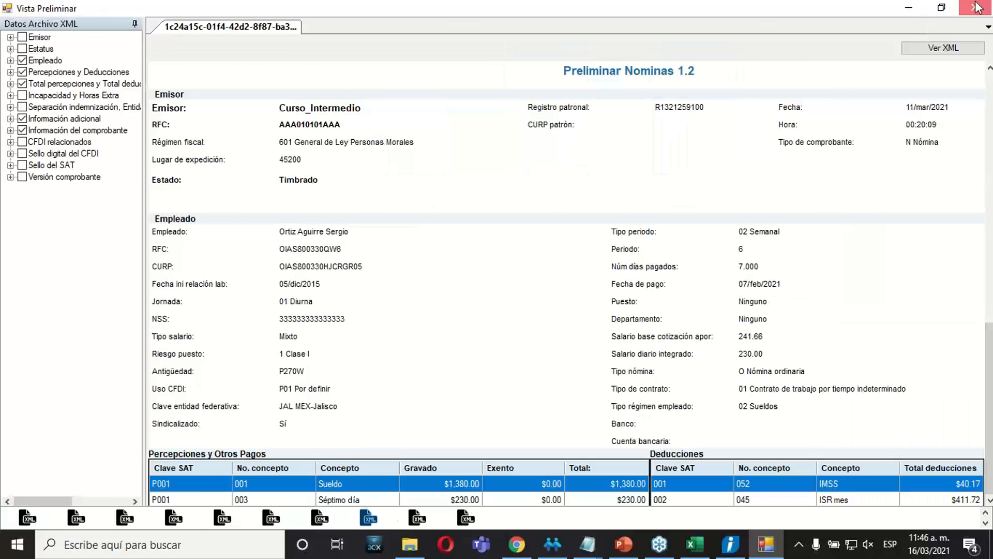
# Select all receipts through row 11, open them in the preliminary view, display the first, second and last XML, and close it.
pyautogui.keyDown('ctrl'); pyautogui.click(306, 317); pyautogui.keyUp('ctrl')
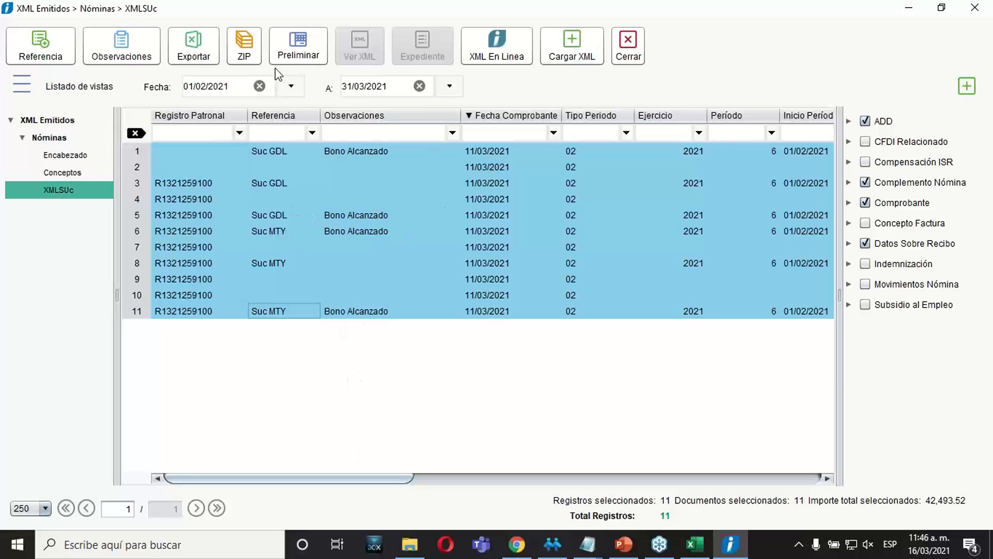
pyautogui.click(302, 57)
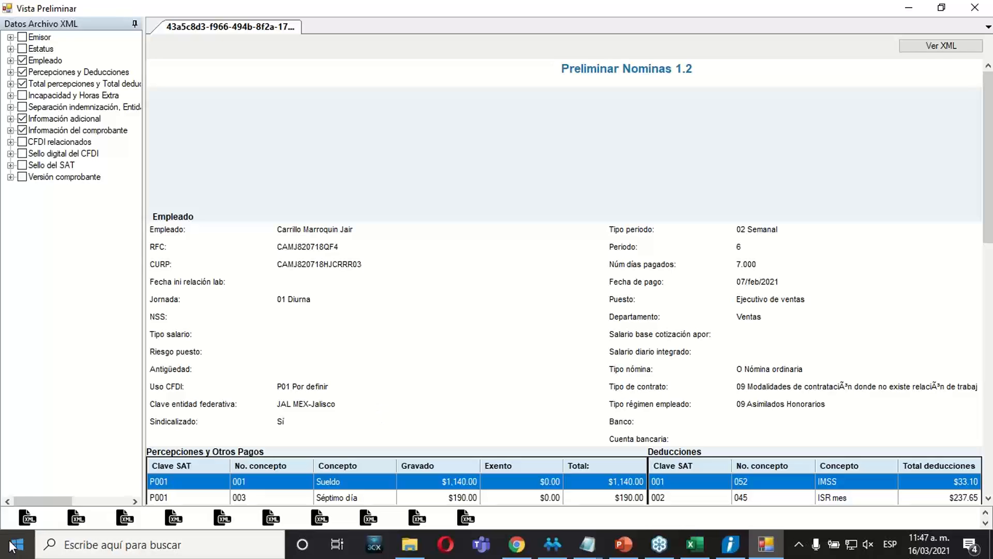
pyautogui.click(28, 517)
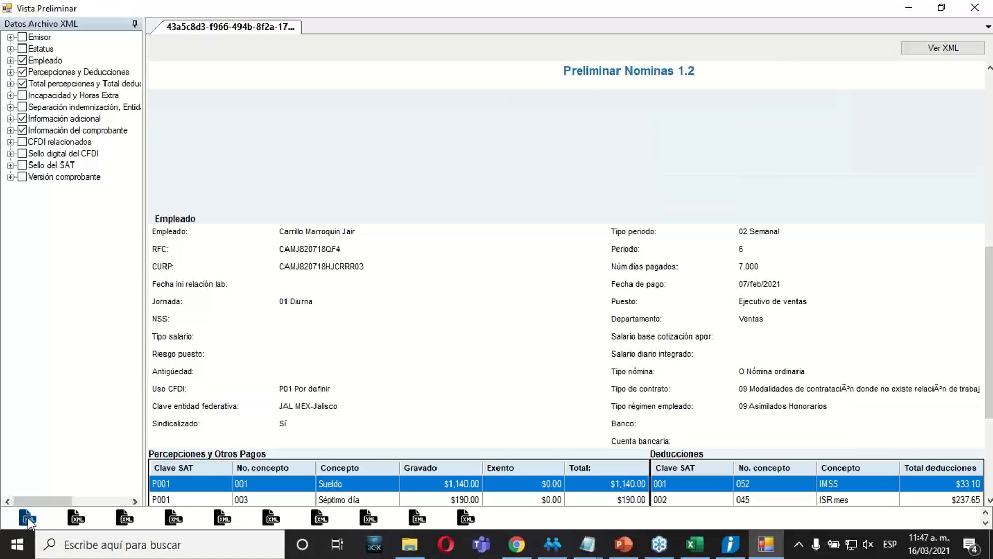
pyautogui.click(76, 518)
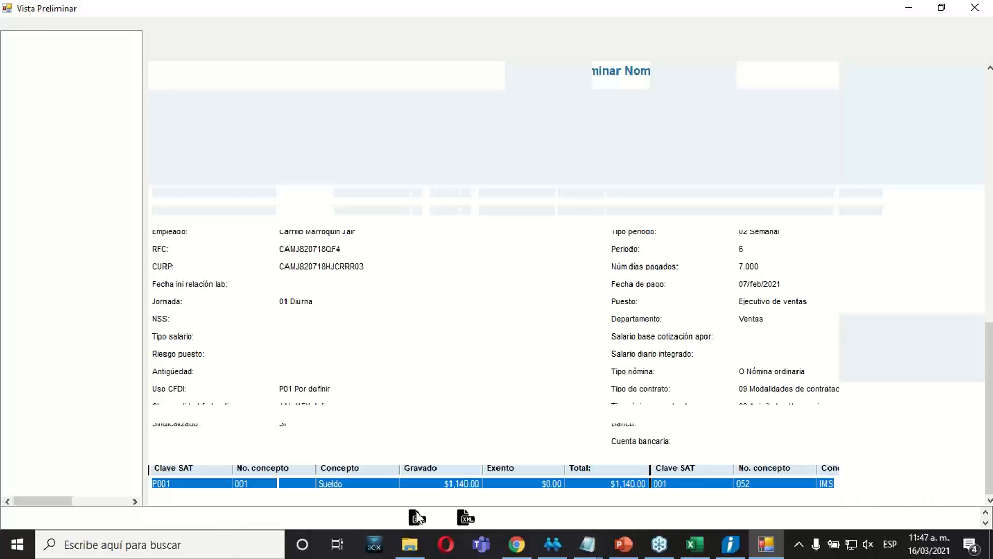
pyautogui.click(464, 518)
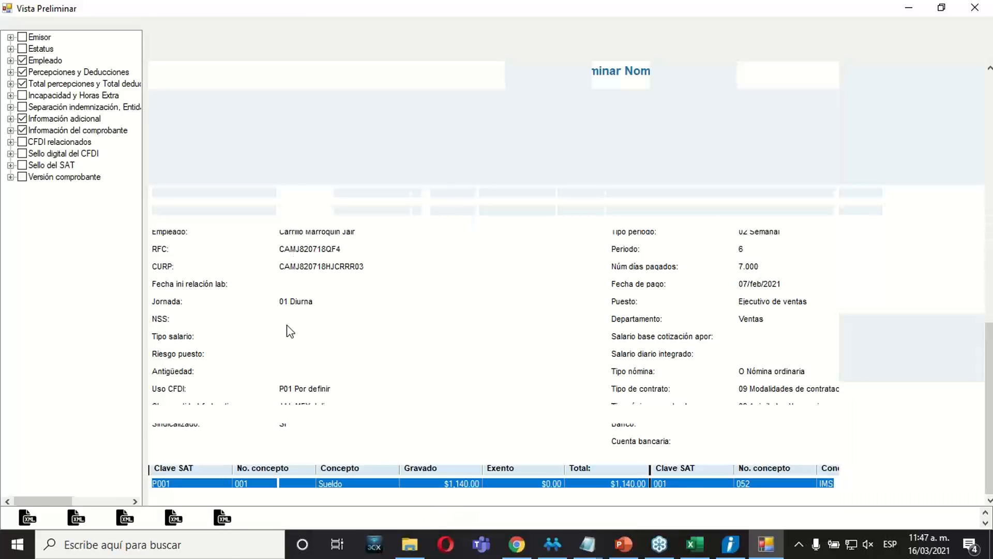
pyautogui.moveTo(989, 331); pyautogui.dragTo(914, 67)
pyautogui.click(974, 9)
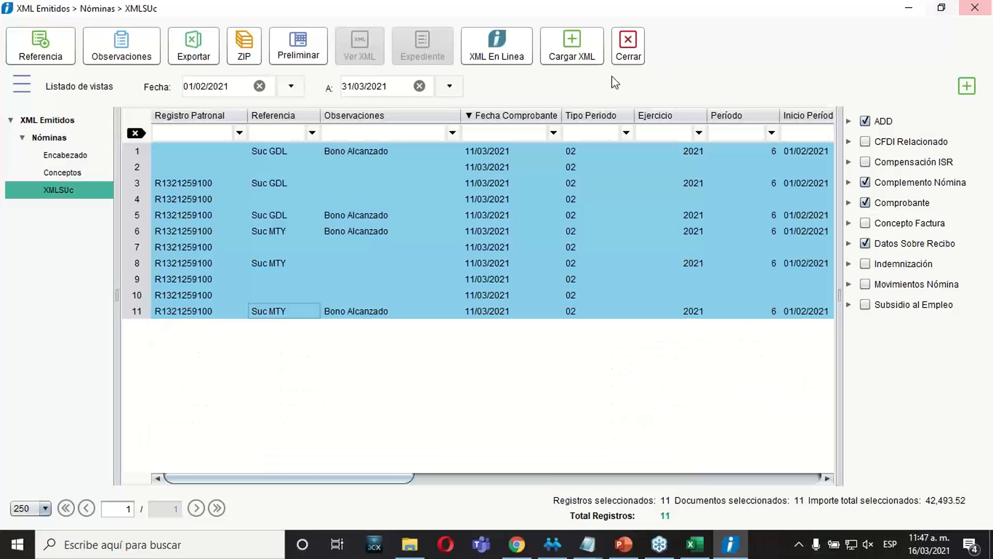
# Open the PDF of the Suc MTY receipt in row 8, then check its preliminary view down to Información del comprobante and close that view.
pyautogui.click(545, 296)
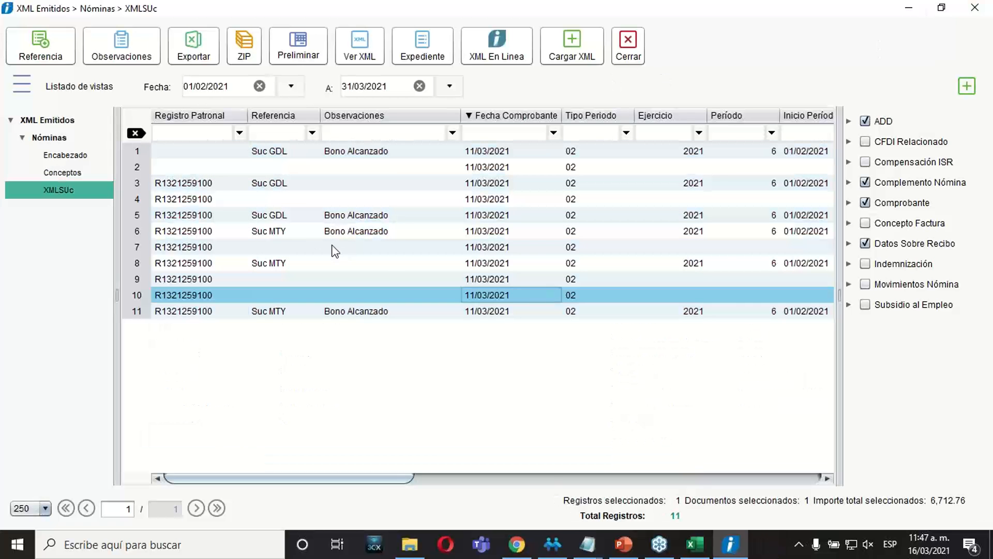
pyautogui.click(311, 232)
pyautogui.click(284, 247)
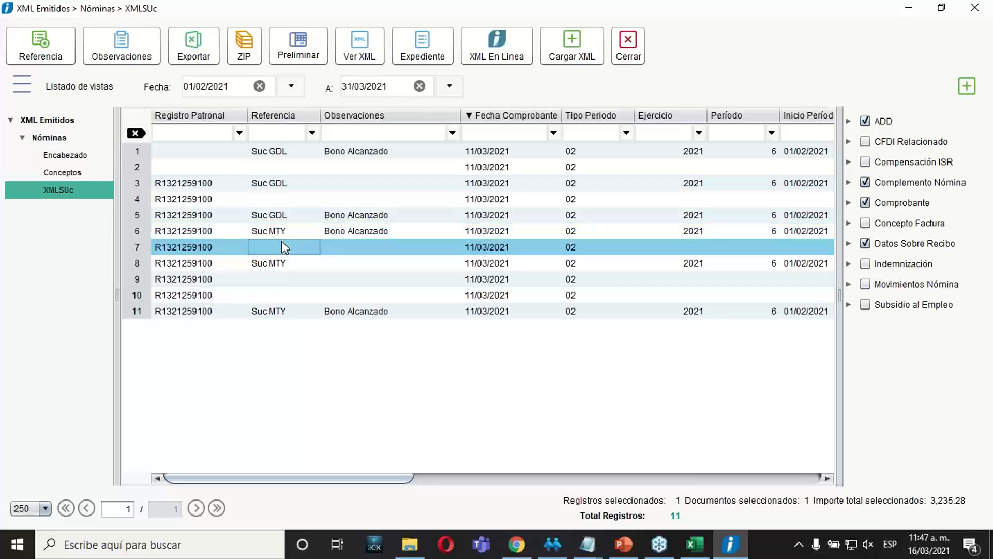
pyautogui.click(254, 264)
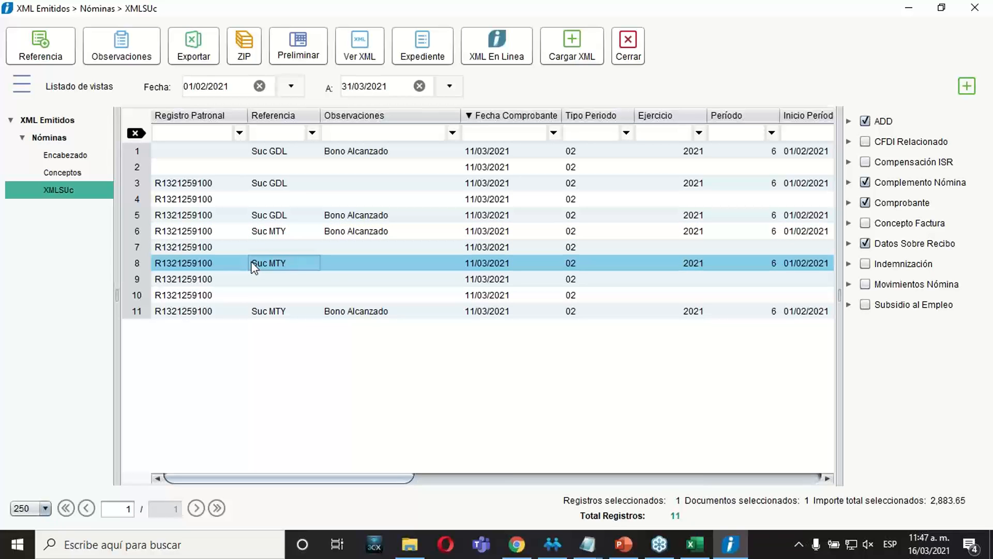
pyautogui.rightClick(253, 267)
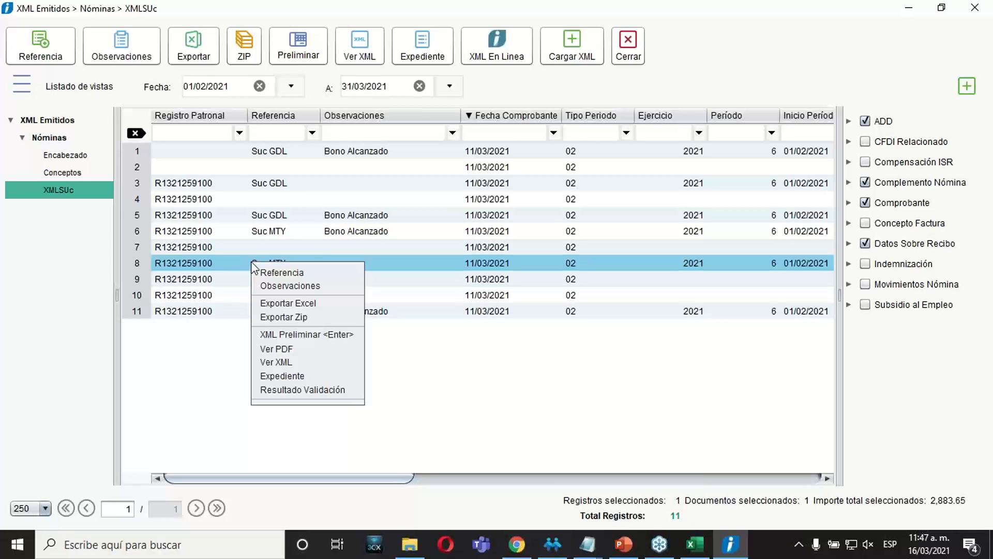
pyautogui.click(296, 351)
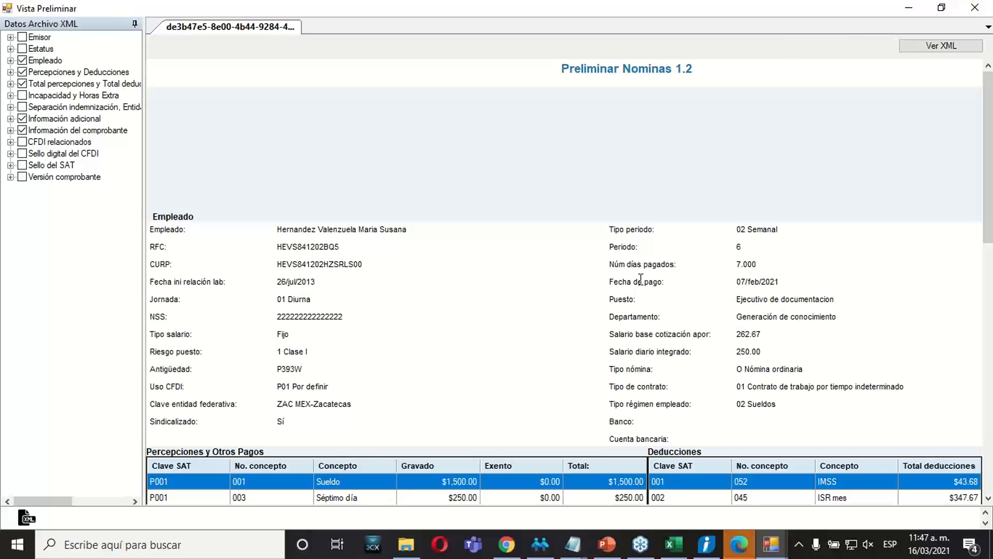
pyautogui.scroll(-10, 571, 261)
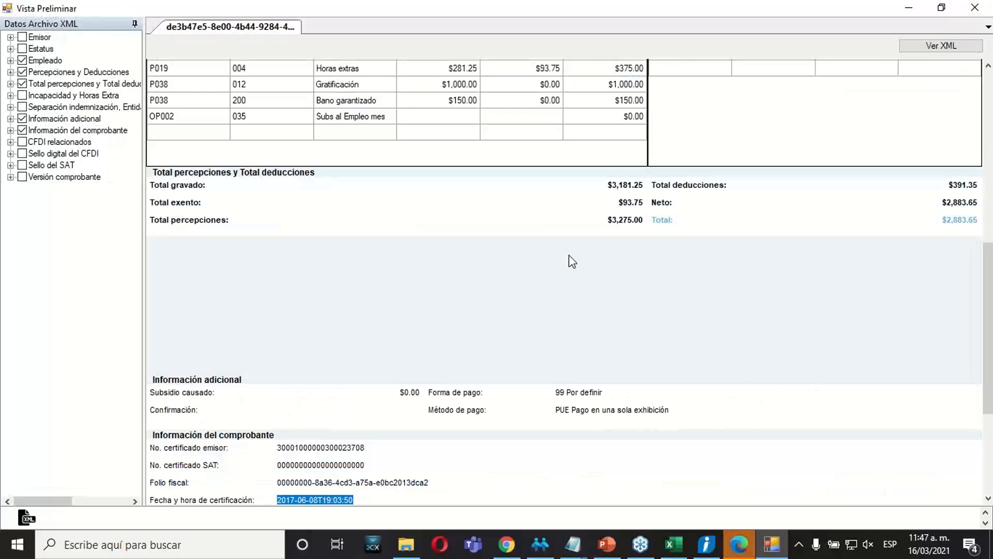
pyautogui.click(976, 8)
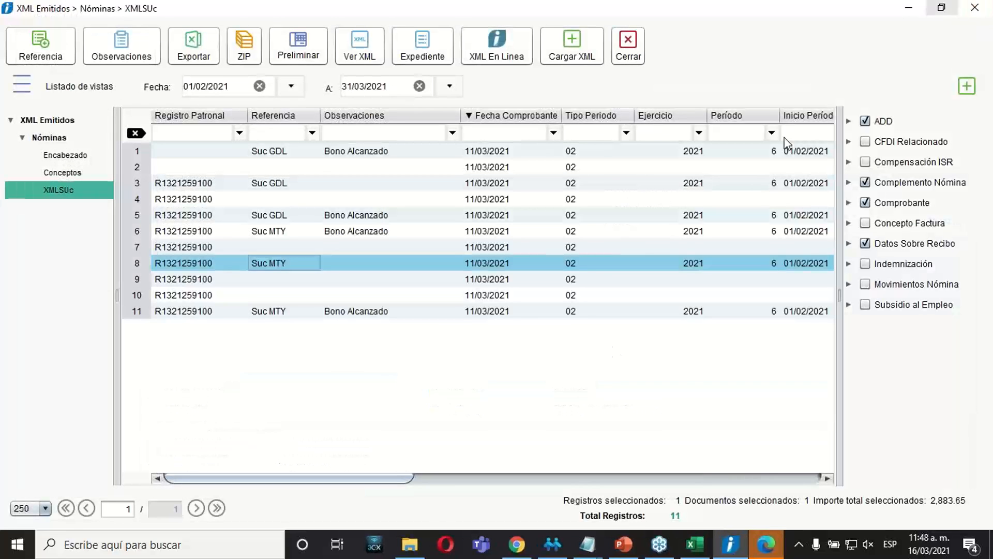
# Switch to Microsoft Edge, examine the receipt PDF from the employee data down to the digital seals, and close it.
pyautogui.click(767, 545)
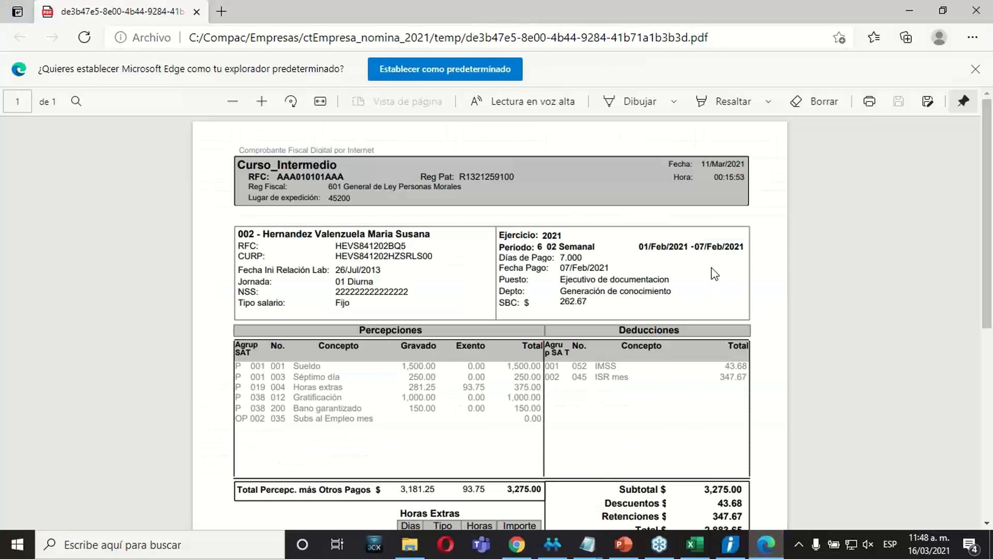
pyautogui.scroll(-7, 759, 254)
pyautogui.scroll(7, 758, 254)
pyautogui.scroll(-6, 758, 253)
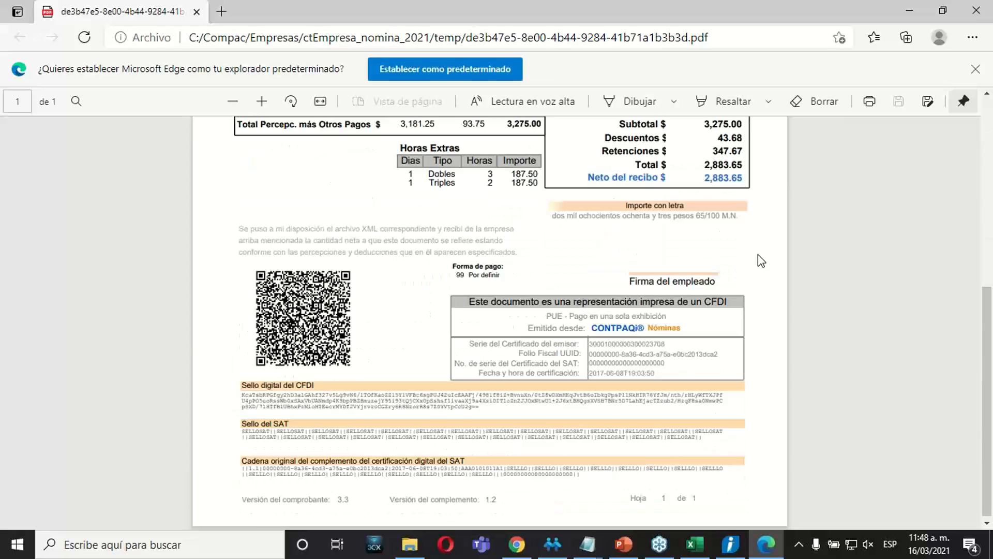
pyautogui.scroll(6, 758, 255)
pyautogui.scroll(-7, 758, 254)
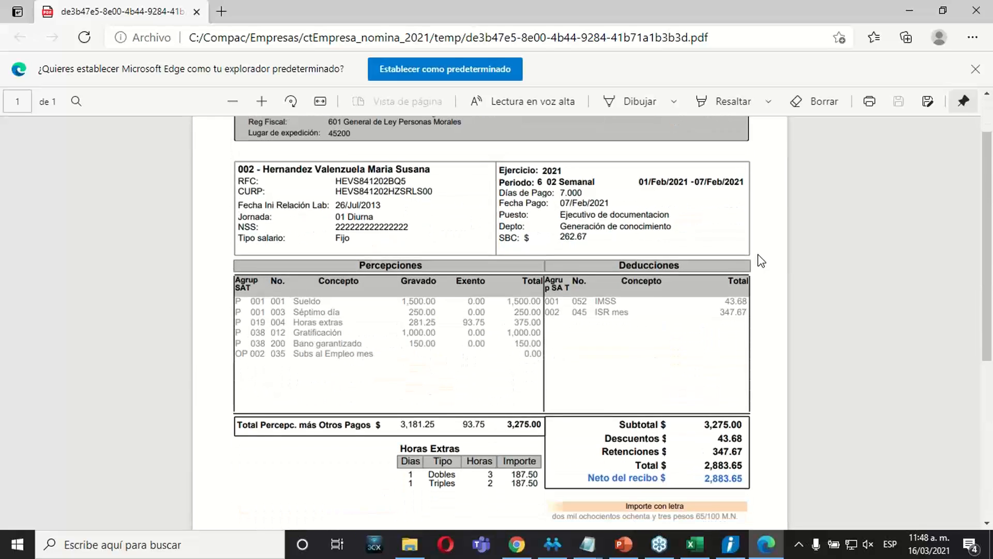
pyautogui.scroll(5, 758, 255)
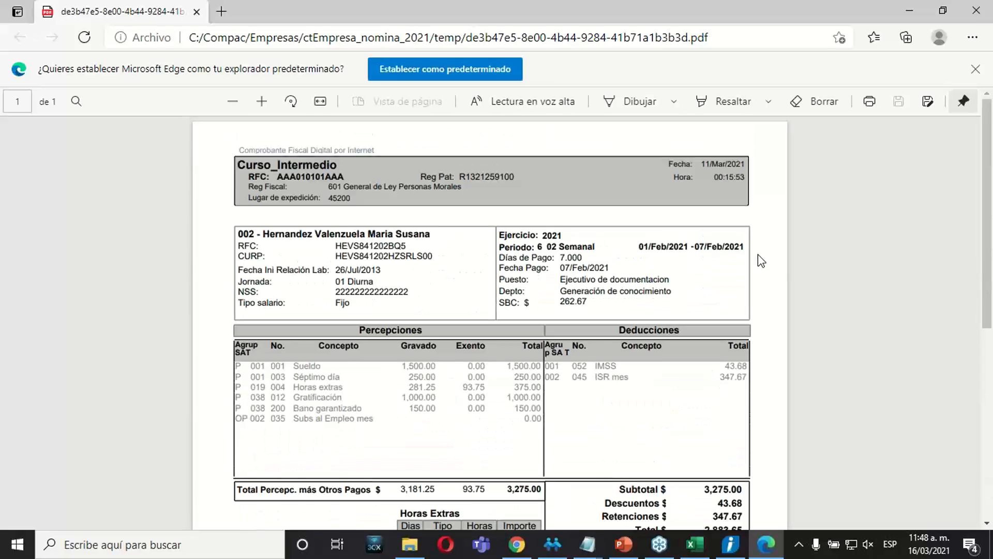
pyautogui.scroll(-6, 758, 253)
pyautogui.scroll(1, 758, 254)
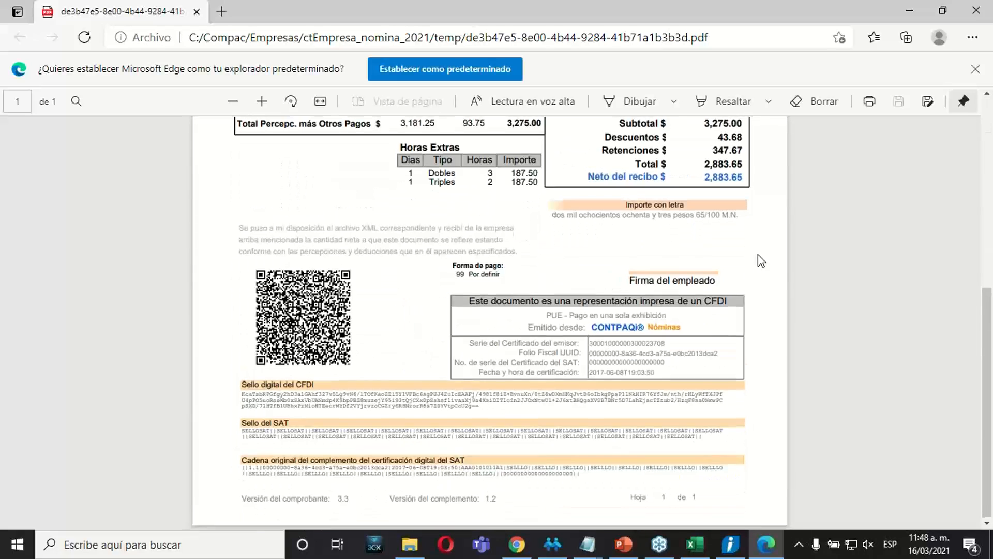
pyautogui.scroll(5, 760, 260)
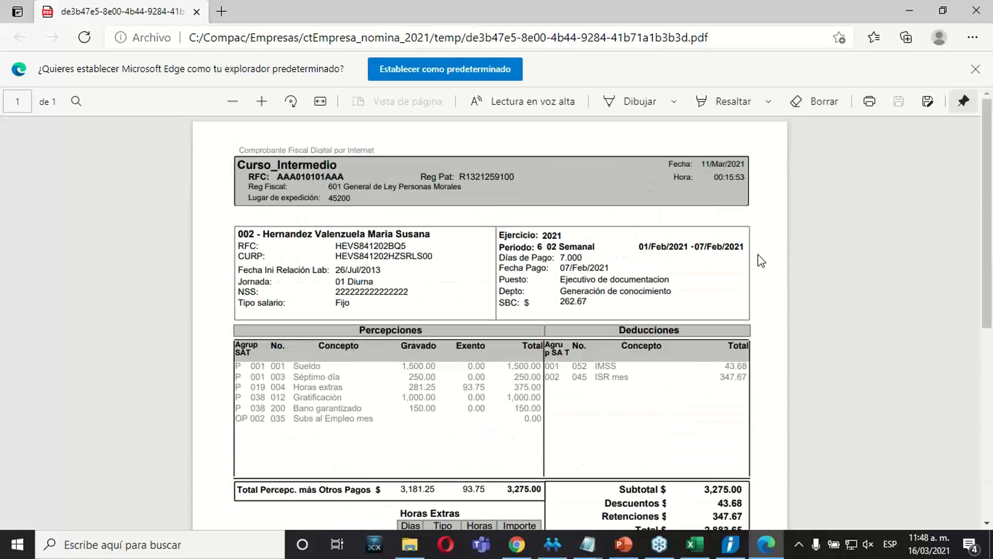
pyautogui.scroll(-6, 760, 260)
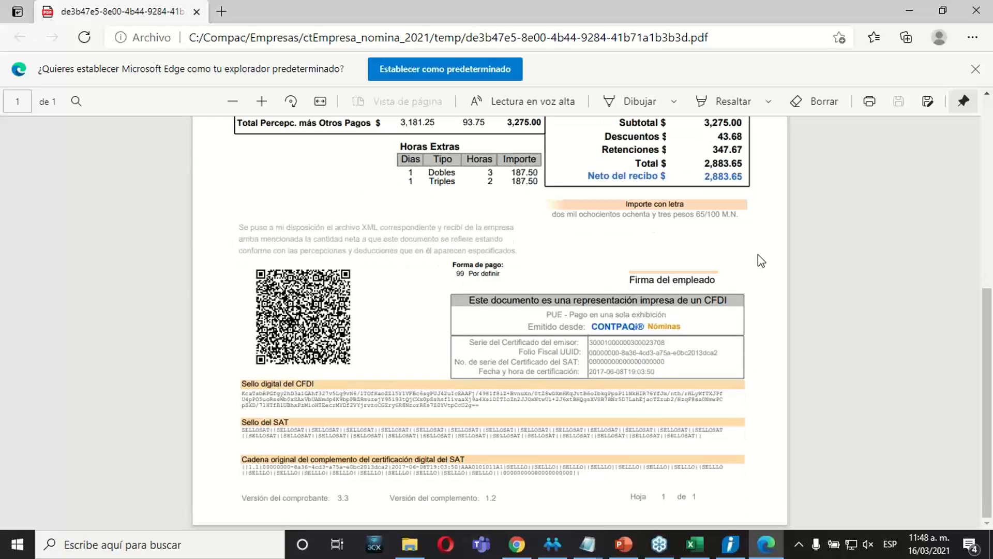
pyautogui.click(976, 11)
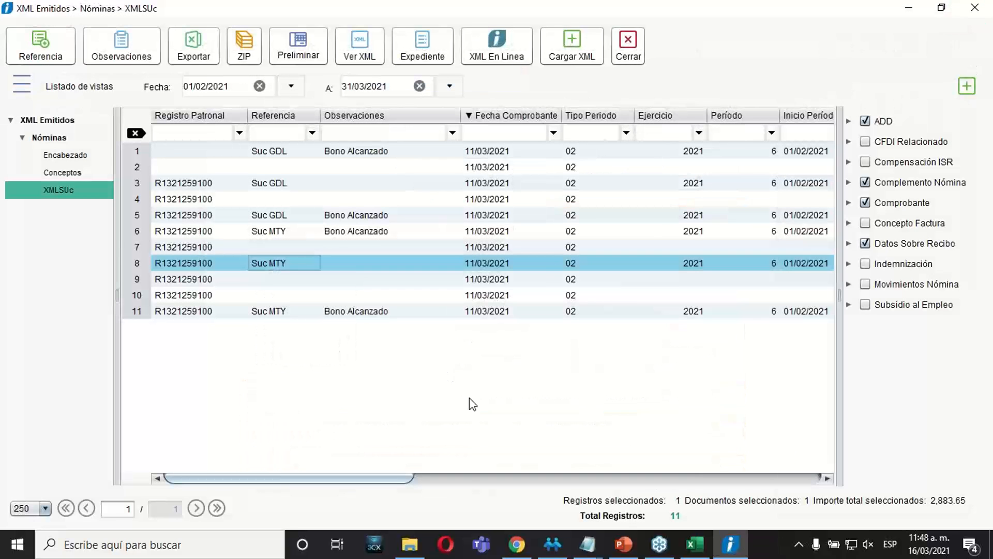
# Switch to PowerPoint and display exercise slide 30, followed by the CFDI export exercise on slide 31.
pyautogui.click(623, 545)
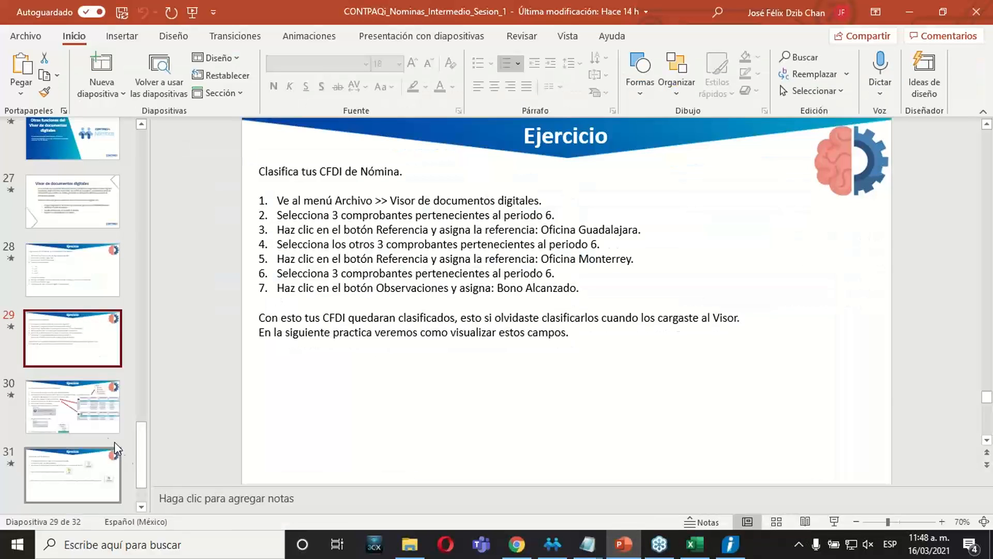
pyautogui.click(92, 414)
pyautogui.scroll(-2, 143, 480)
pyautogui.scroll(-1, 146, 480)
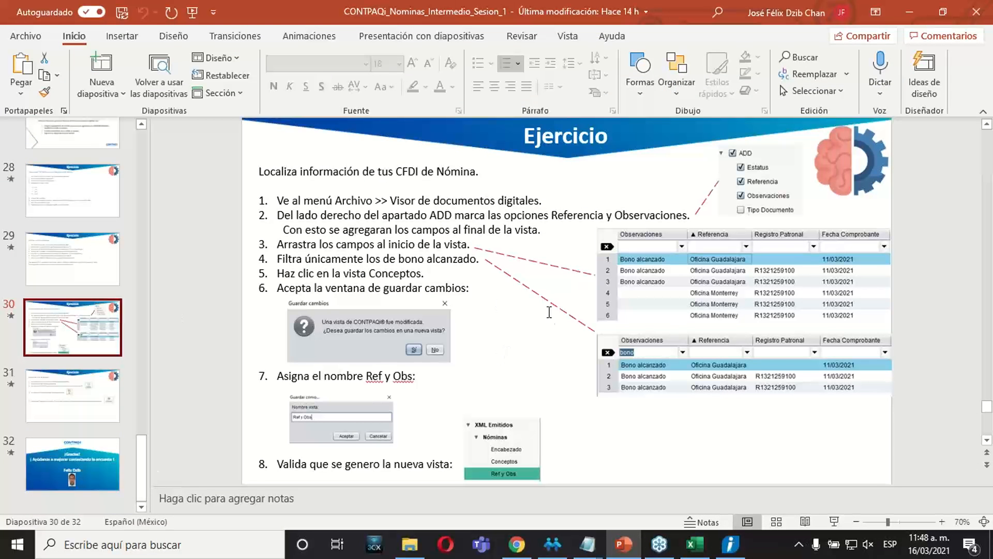
pyautogui.click(54, 395)
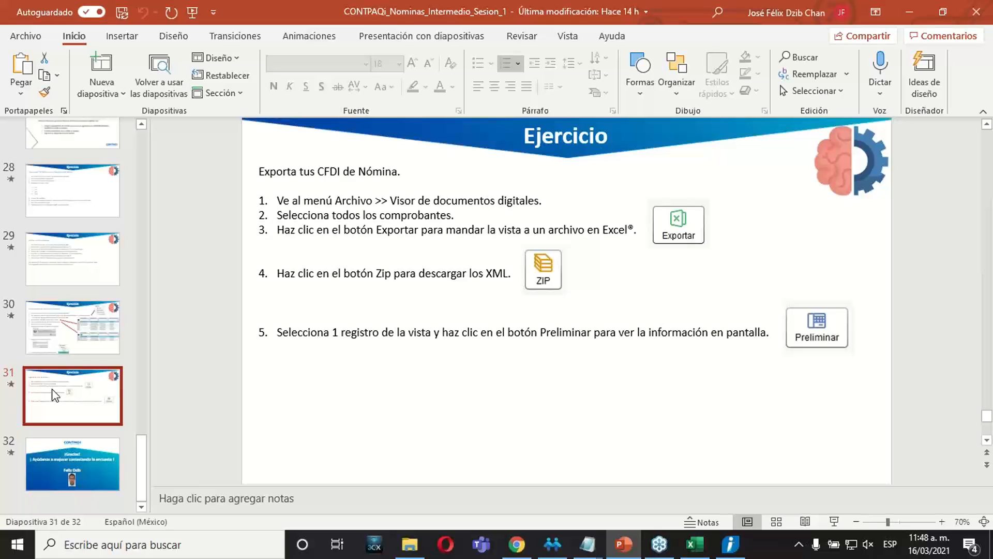
# Review the Exportar, Preliminar and ZIP instructions of the export exercise on slide 31.
pyautogui.click(689, 373)
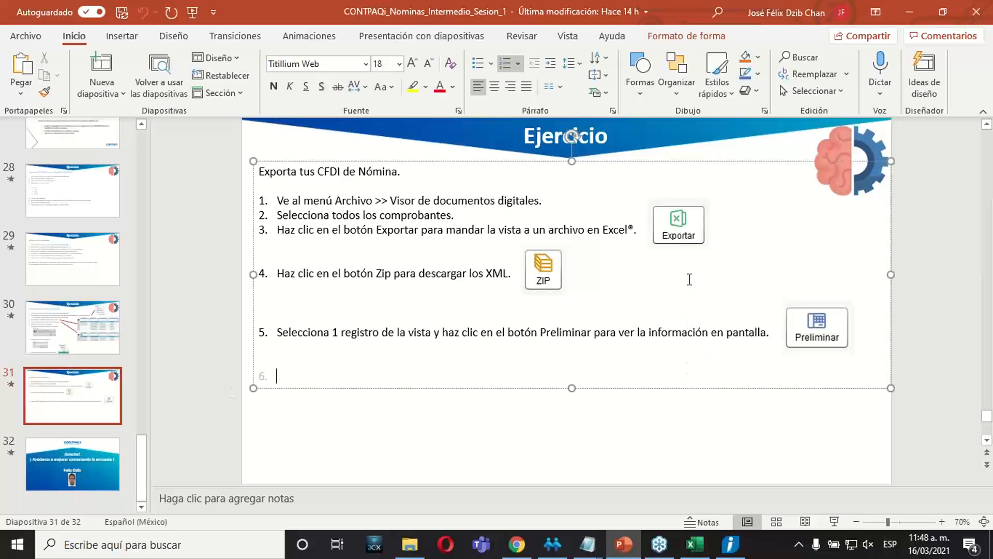
pyautogui.click(676, 228)
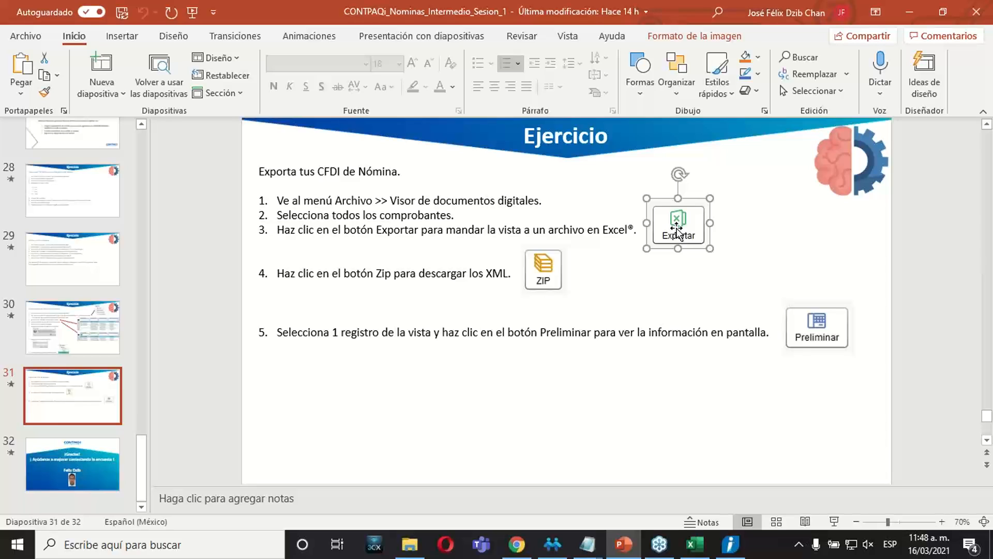
pyautogui.click(803, 336)
pyautogui.click(667, 419)
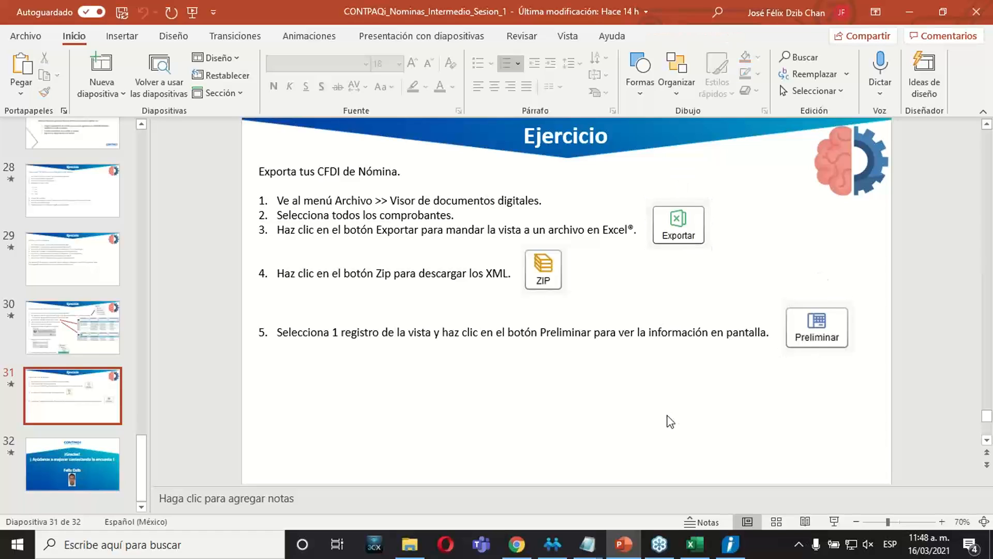
pyautogui.click(543, 280)
pyautogui.click(520, 419)
# Return to the XMLSUc view in the document viewer and select the Bono Alcanzado receipts in rows 6 and 1 in turn.
pyautogui.click(560, 550)
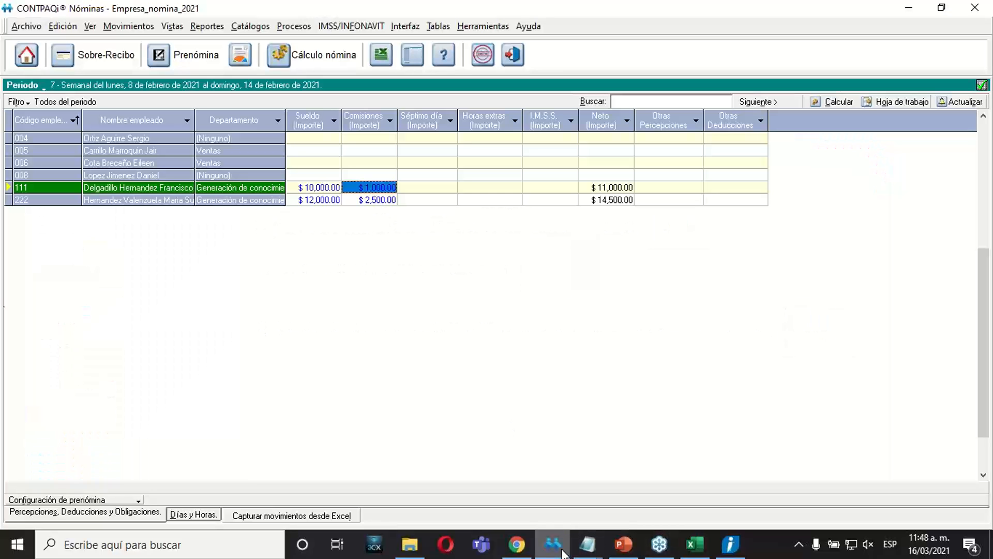
pyautogui.click(514, 546)
pyautogui.click(730, 544)
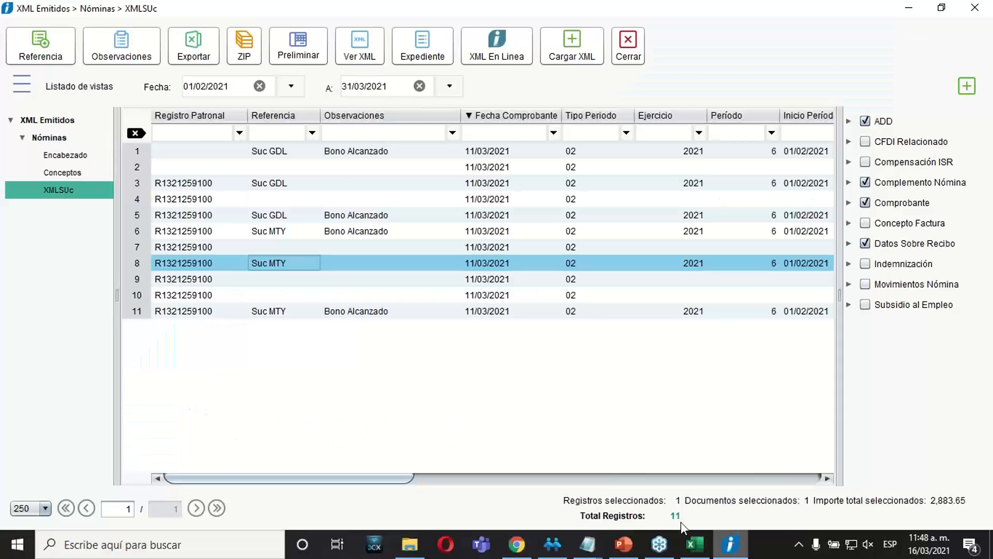
pyautogui.click(283, 242)
pyautogui.click(340, 224)
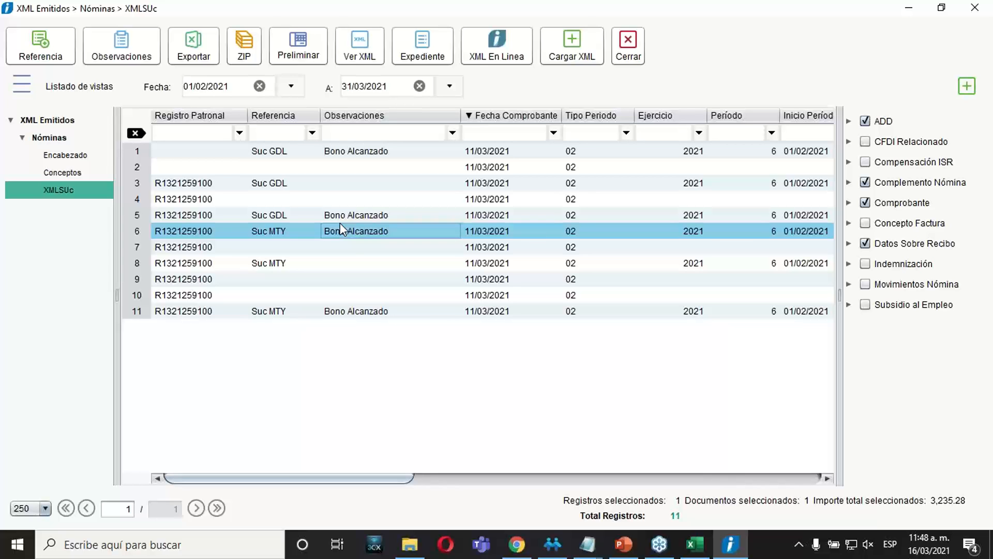
pyautogui.click(388, 151)
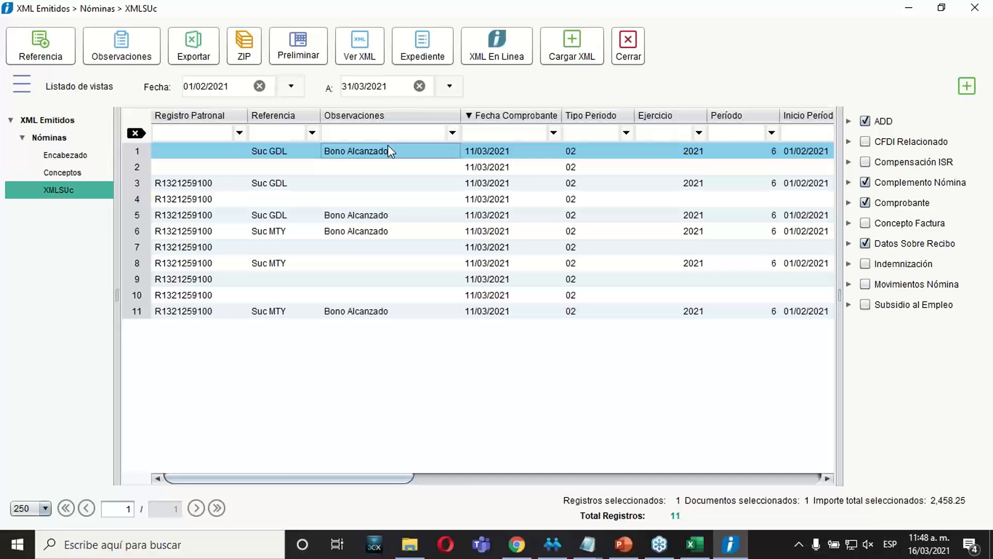
# Select all receipts in the XMLSUc view and export their XML files as a ZIP to the Documentos folder under the proposed name.
pyautogui.hotkey('shift', 'Down')
pyautogui.hotkey('shift', 'Down')
pyautogui.hotkey('shift', 'Down')
pyautogui.hotkey('shift', 'Down')
pyautogui.hotkey('shift', 'Down')
pyautogui.hotkey('shift', 'Down')
pyautogui.hotkey('shift', 'Down')
pyautogui.hotkey('shift', 'Down')
pyautogui.hotkey('shift', 'Down')
pyautogui.hotkey('shift', 'Down')
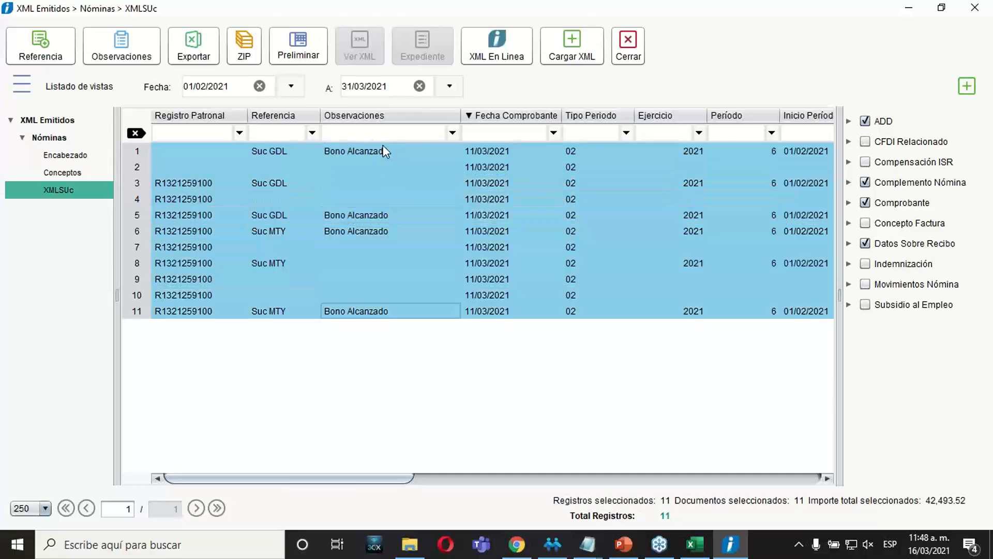
pyautogui.click(246, 57)
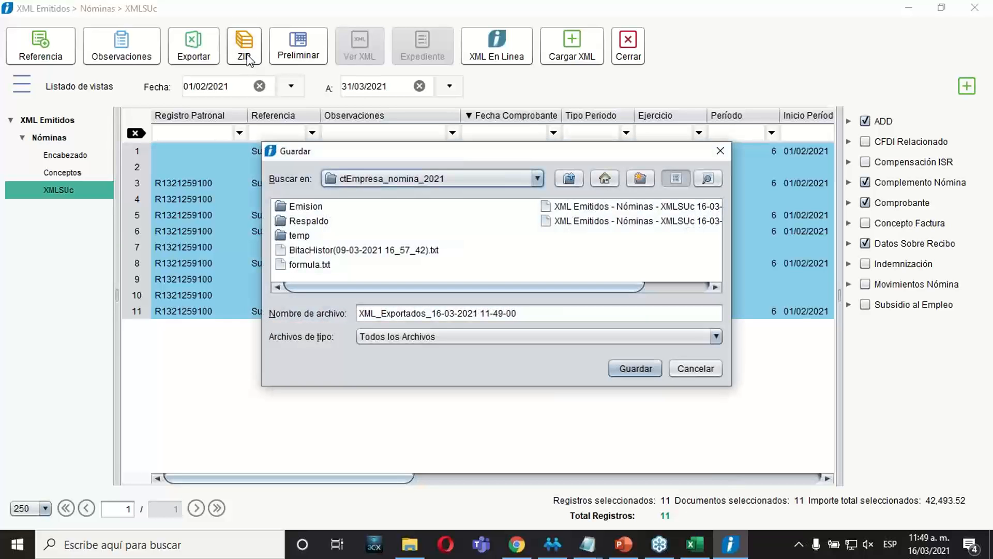
pyautogui.click(537, 178)
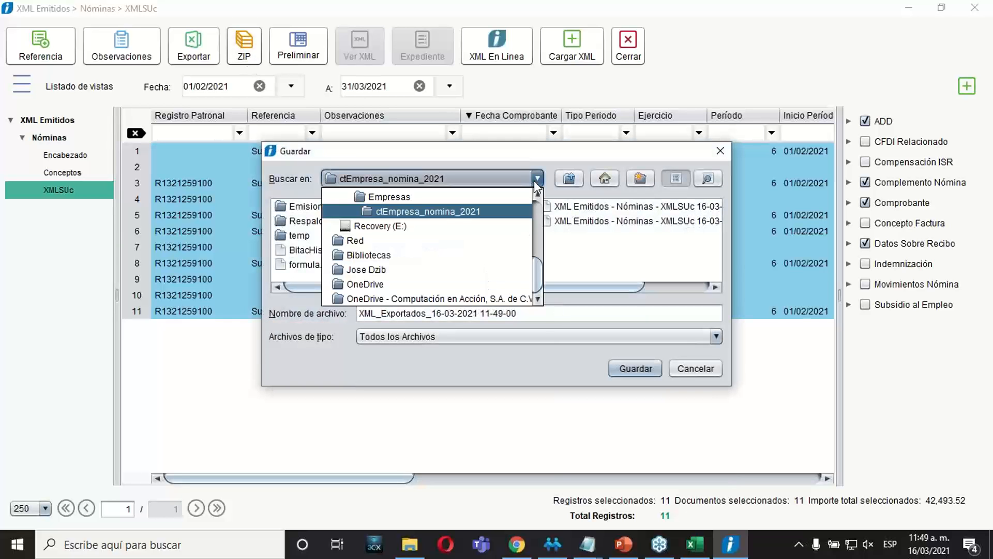
pyautogui.moveTo(538, 274); pyautogui.dragTo(534, 219)
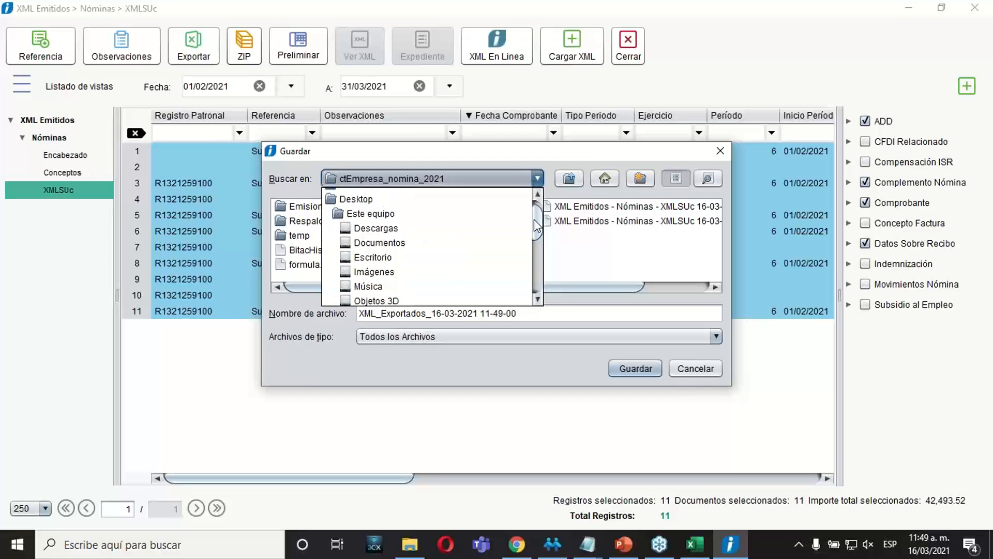
pyautogui.click(396, 241)
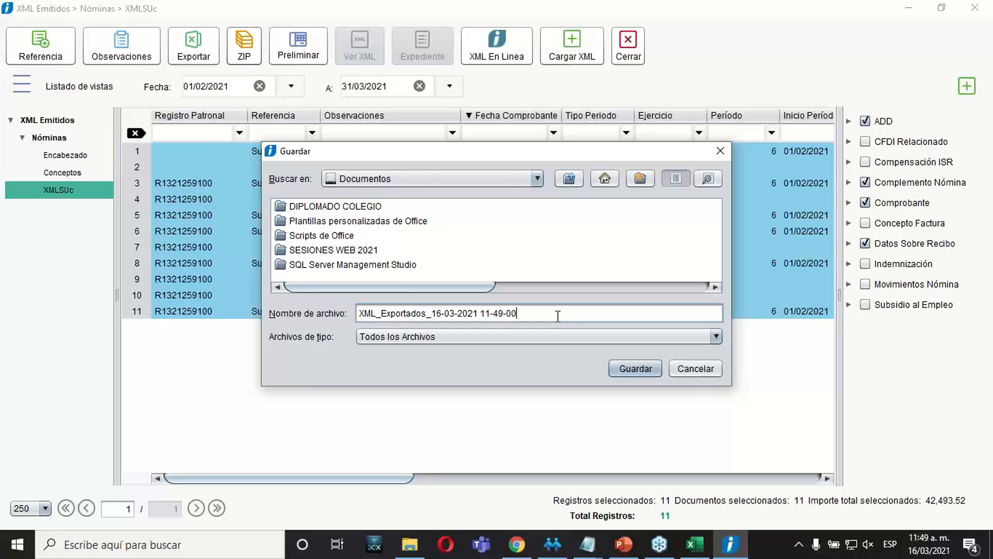
pyautogui.click(630, 366)
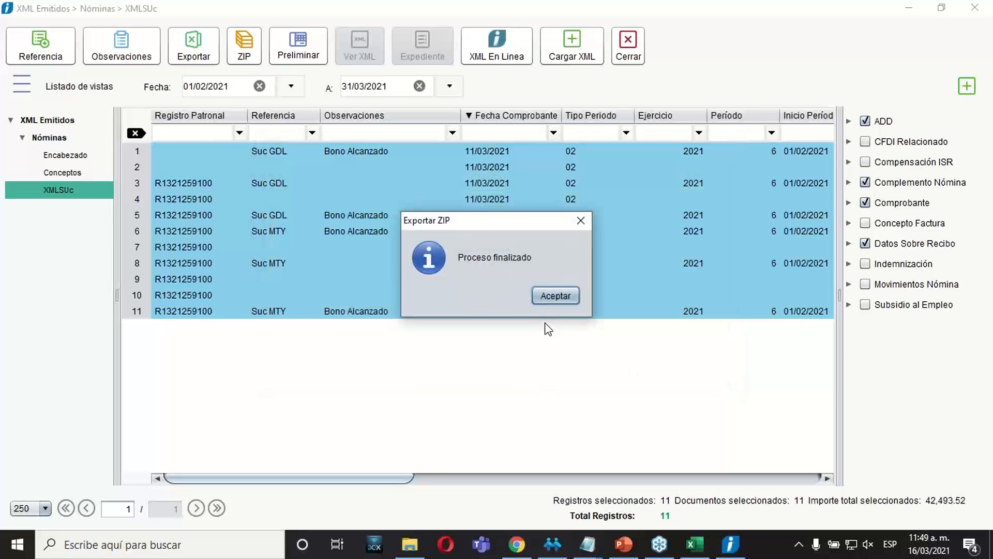
pyautogui.click(550, 295)
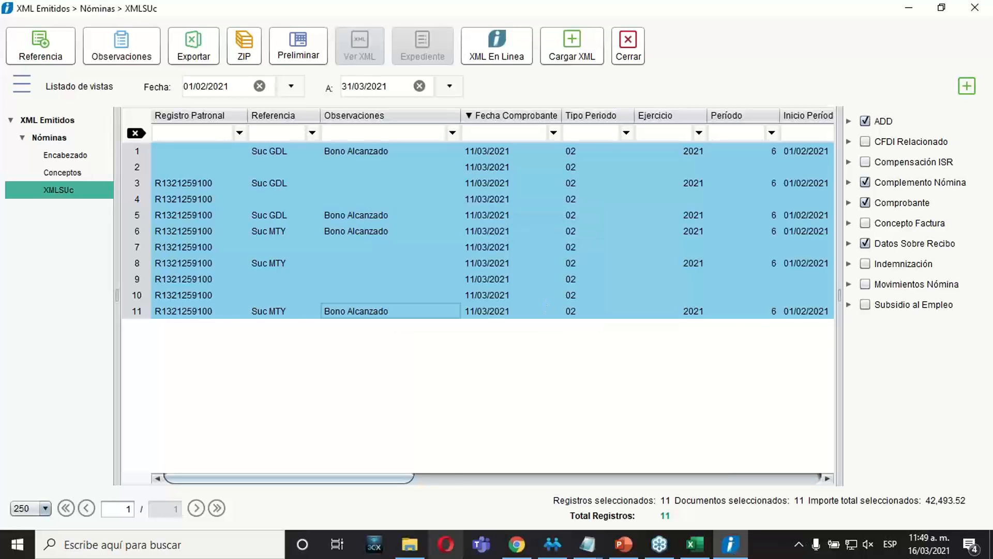
# Switch to File Explorer, open the XML_Exportados archive in Documentos, and review its XML files with their full names displayed.
pyautogui.click(410, 544)
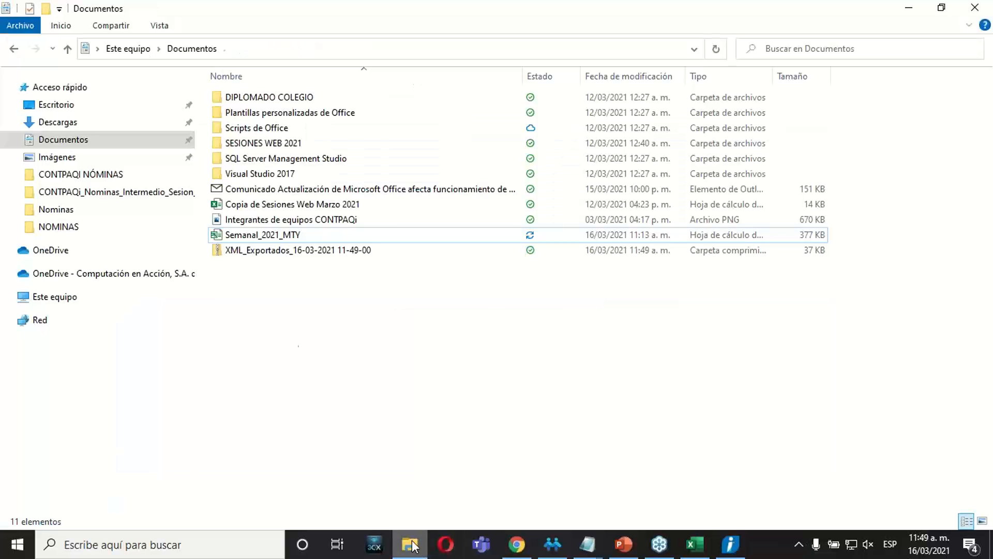
pyautogui.click(65, 144)
pyautogui.click(288, 253)
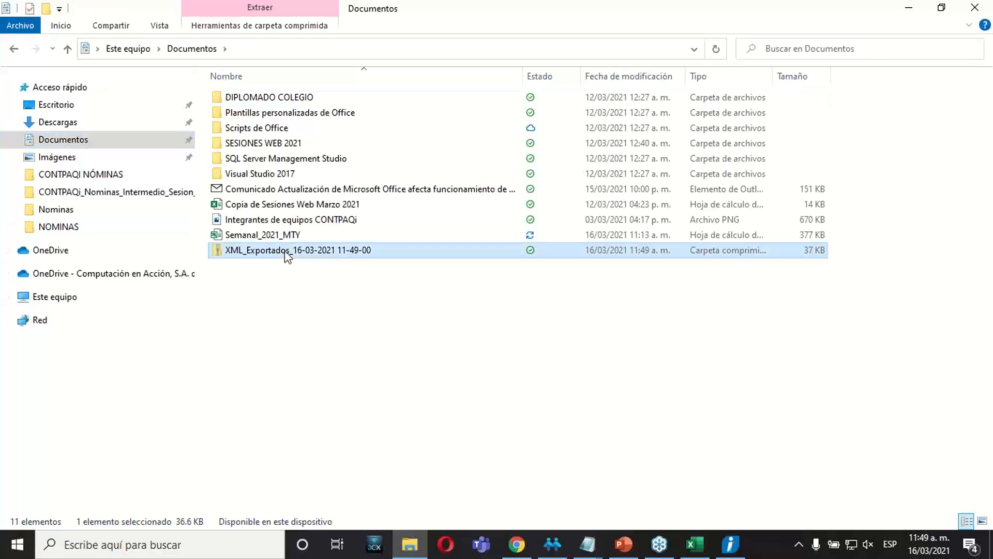
pyautogui.doubleClick(288, 252)
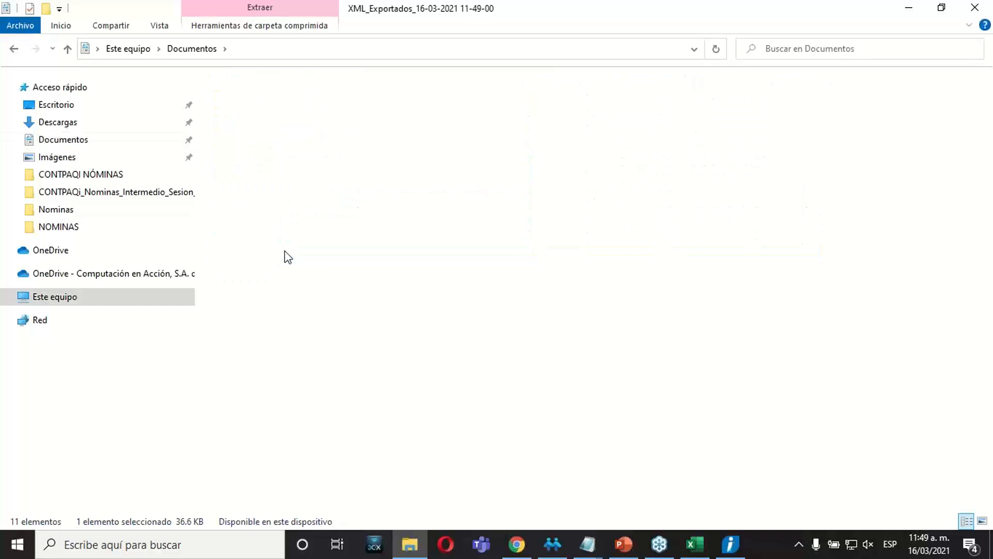
pyautogui.doubleClick(339, 99)
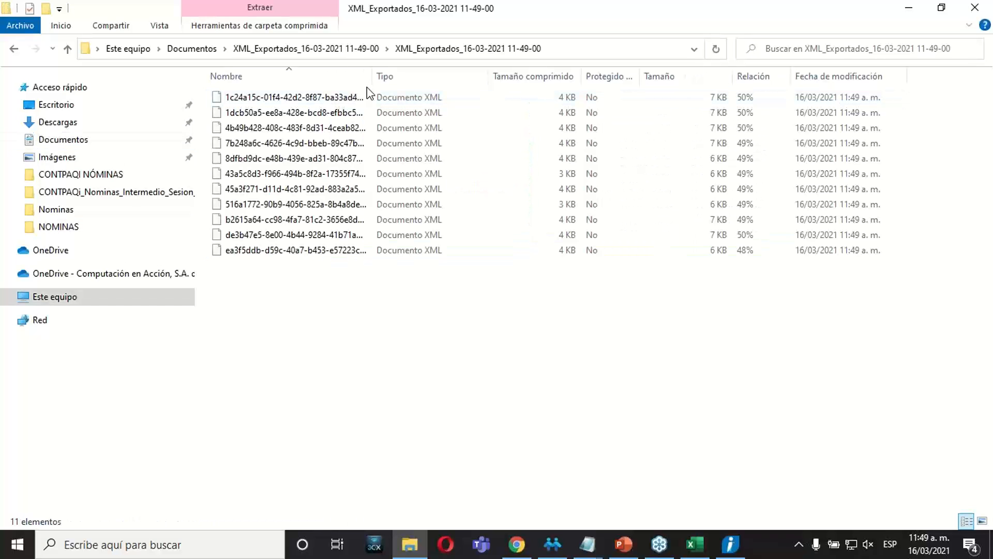
pyautogui.moveTo(372, 83); pyautogui.dragTo(589, 83)
pyautogui.moveTo(352, 325); pyautogui.dragTo(300, 96)
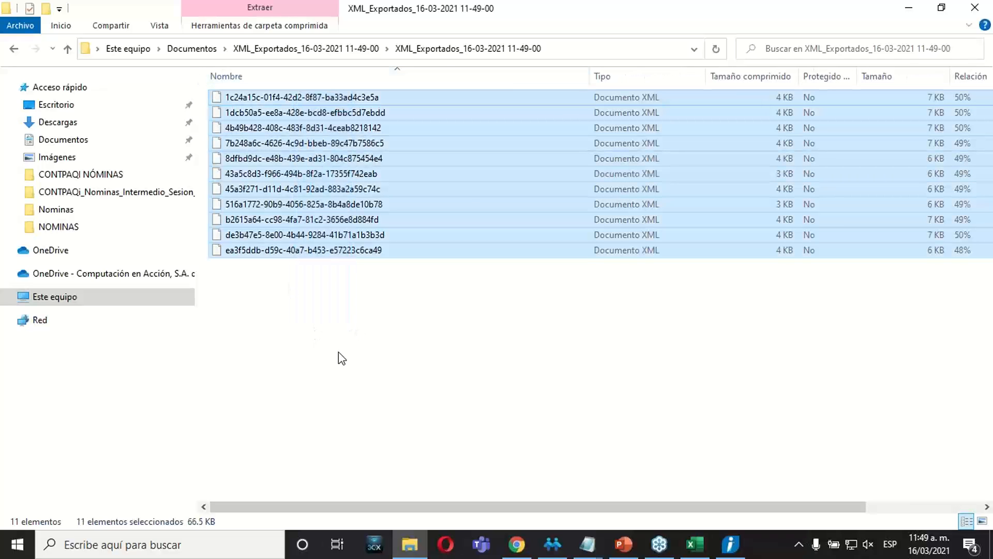
pyautogui.click(338, 352)
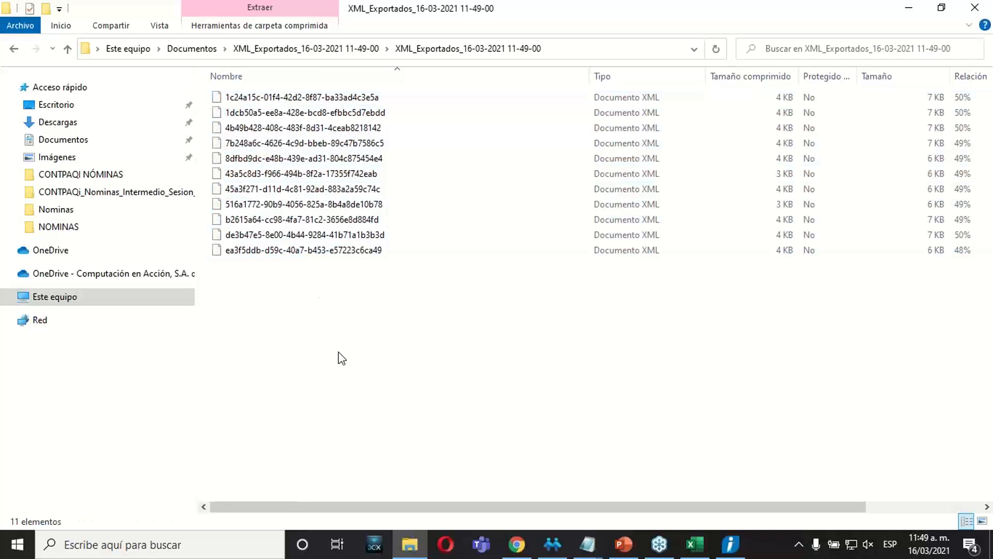
# Open the last XML file in the archive, examine its payroll data, and close both the file and File Explorer.
pyautogui.click(309, 252)
pyautogui.doubleClick(310, 252)
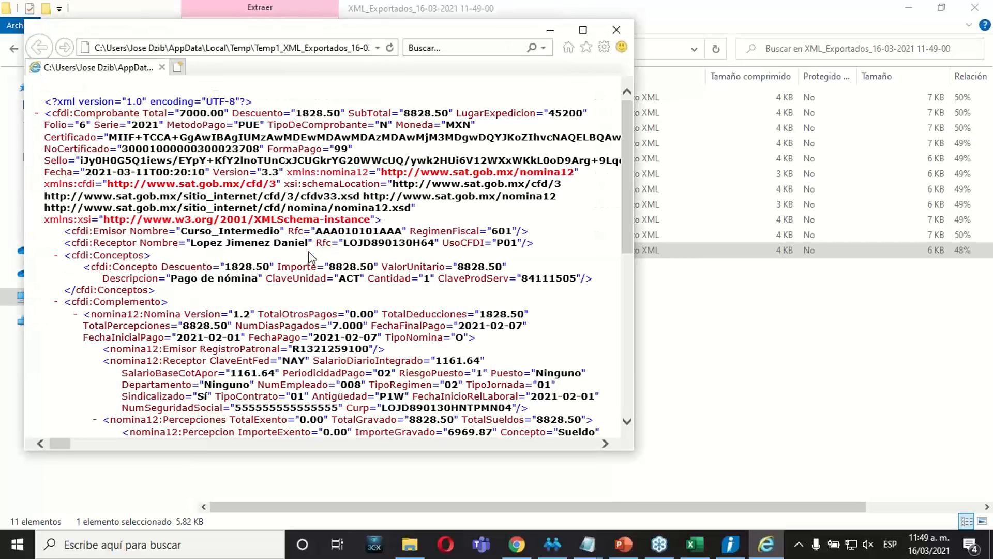
pyautogui.moveTo(627, 217); pyautogui.dragTo(621, 163)
pyautogui.click(616, 30)
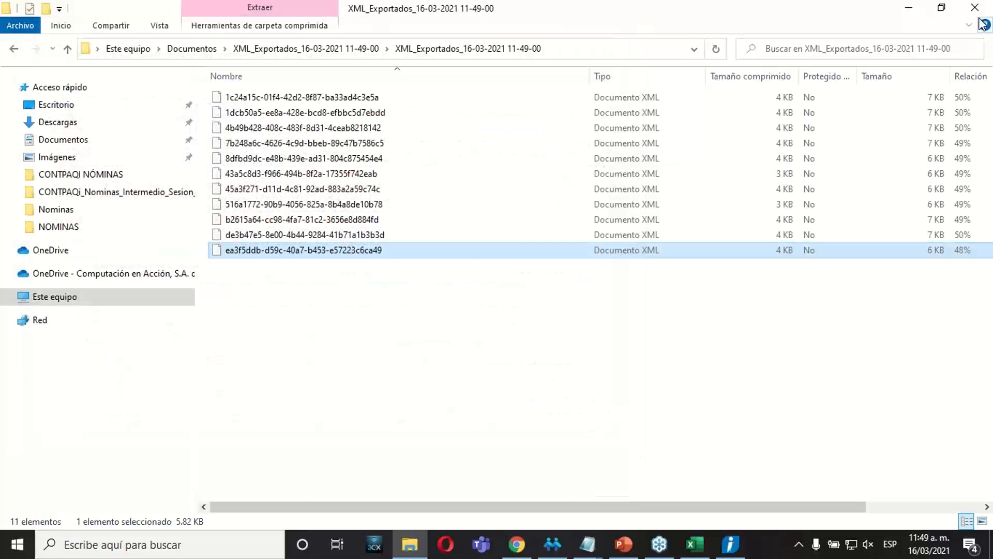
pyautogui.click(974, 7)
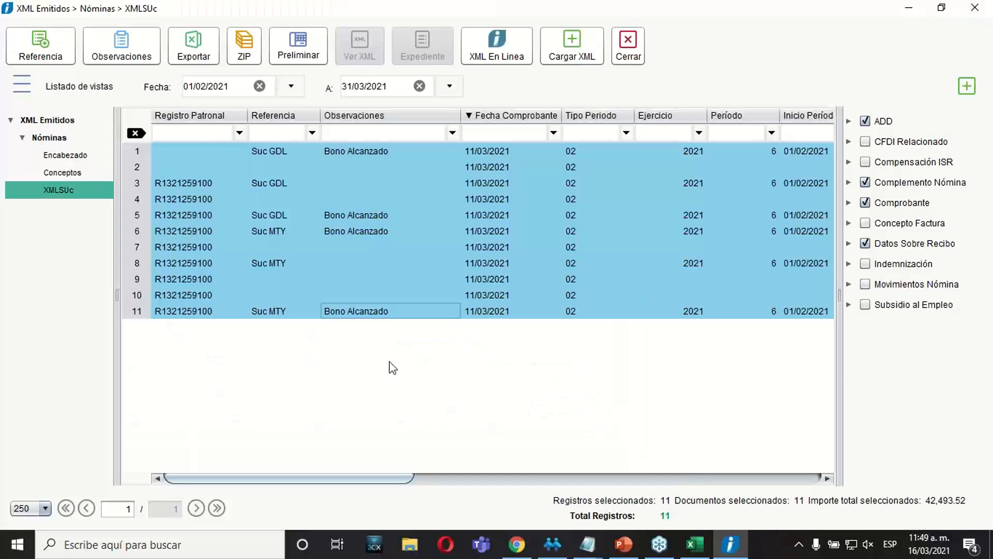
# Select the receipt in row 10 of the XMLSUc view, followed by the block of receipts in rows 1 to 7.
pyautogui.click(286, 295)
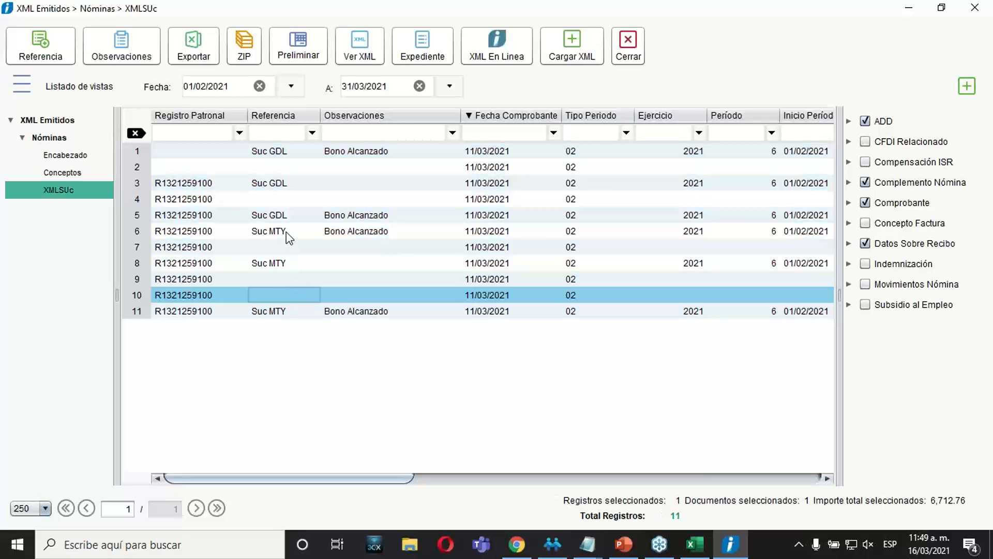
pyautogui.moveTo(367, 152); pyautogui.dragTo(317, 245)
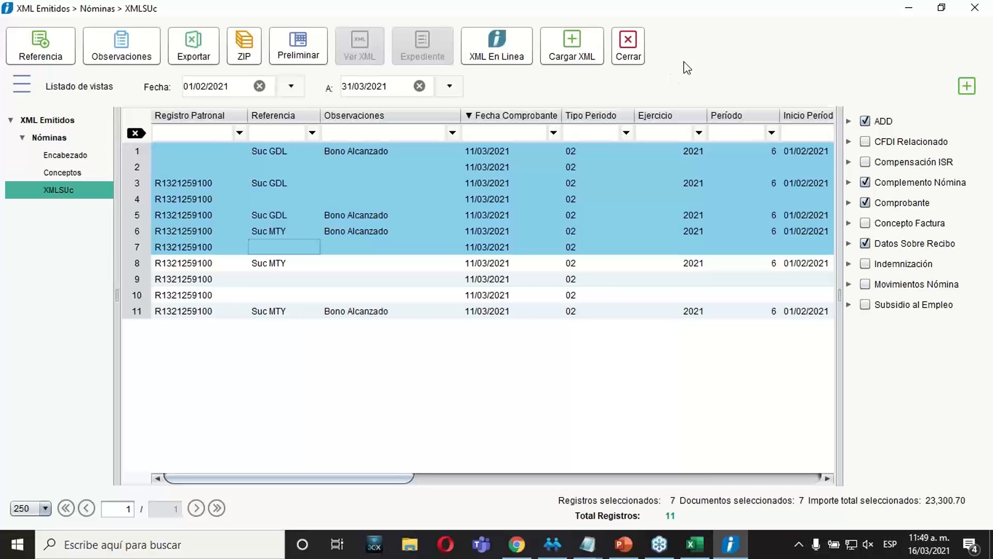
pyautogui.click(610, 231)
# Switch to PowerPoint and advance from exercise slide 31 to the closing survey slide 32.
pyautogui.click(623, 549)
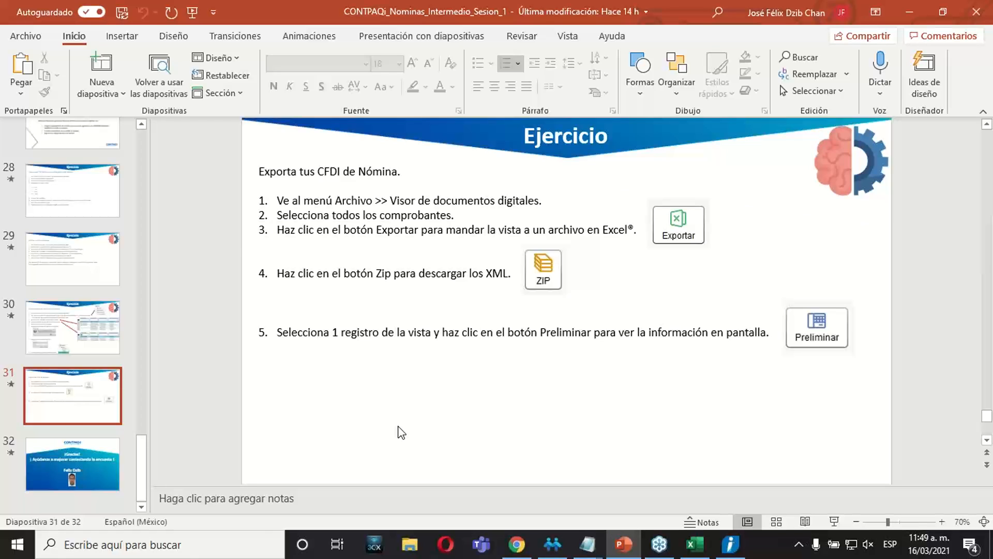
pyautogui.scroll(-1, 401, 432)
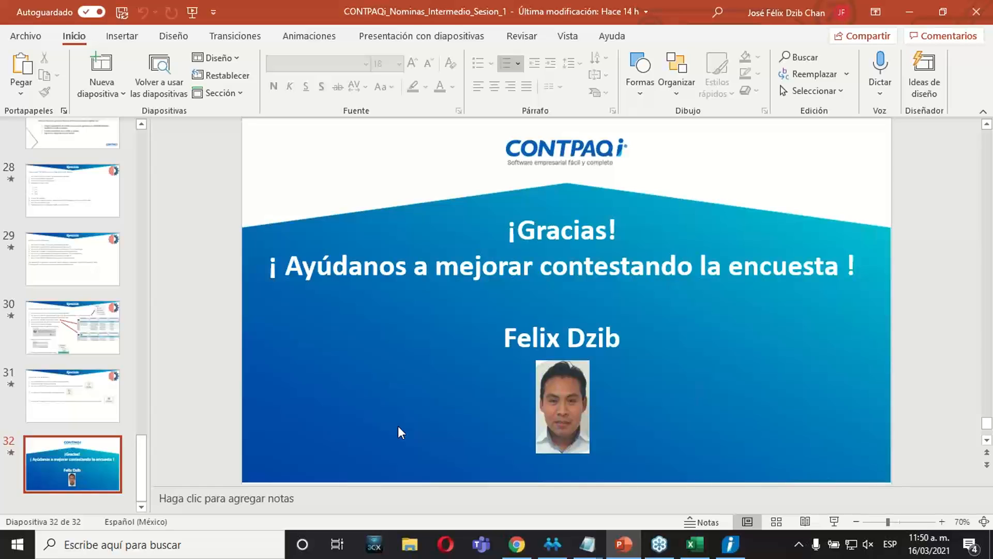
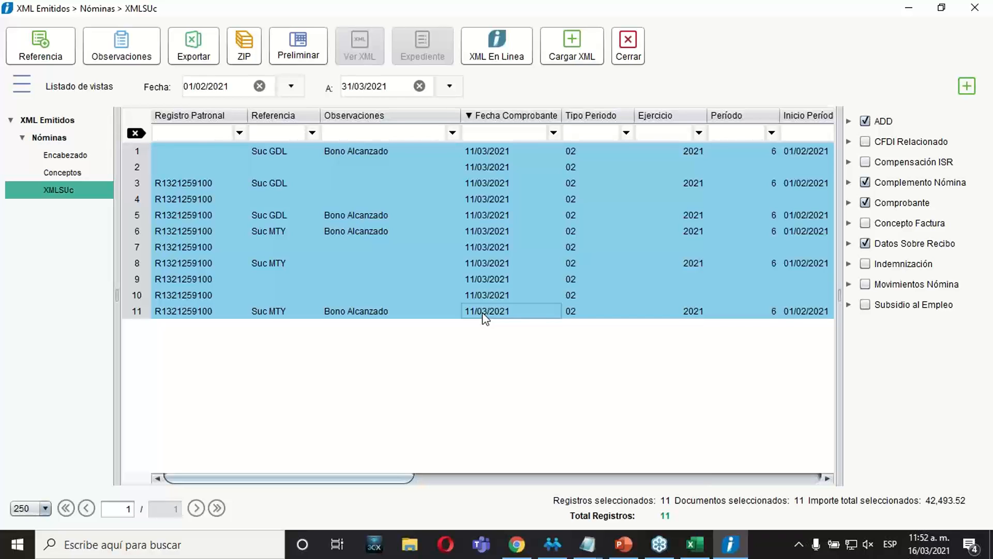
# Open the Windows Run dialog and launch the Registry Editor with regedit.
pyautogui.click(210, 552)
pyautogui.write('eje')
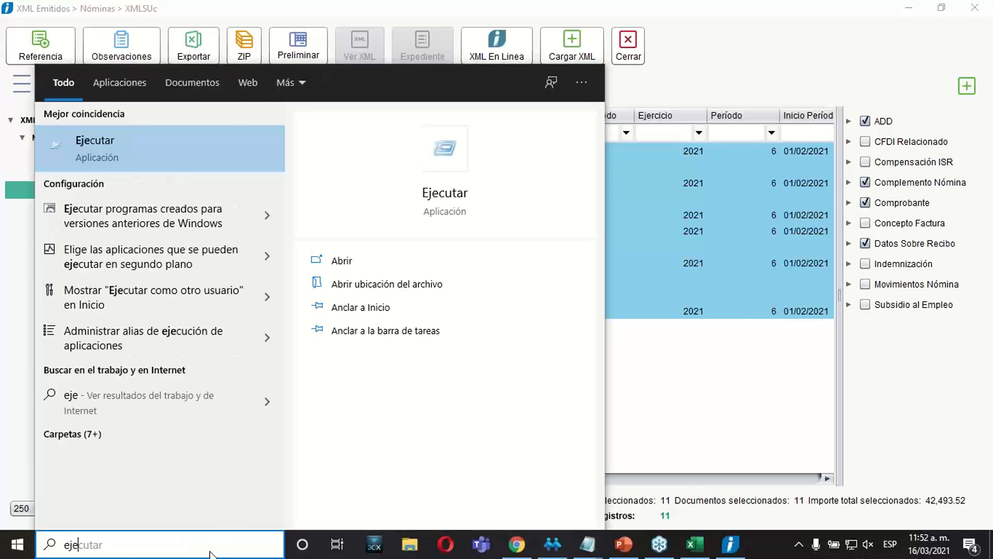
pyautogui.press('Return')
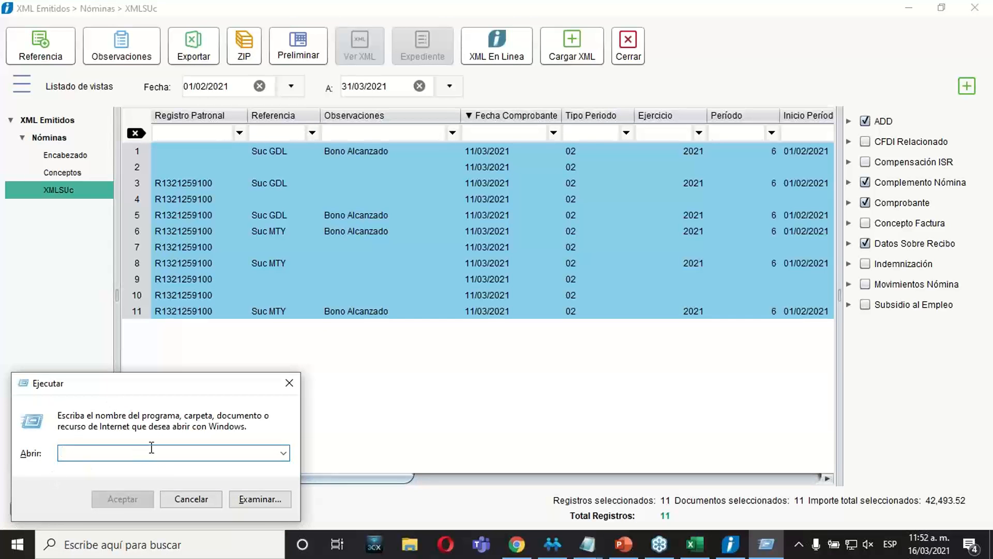
pyautogui.write('ej')
pyautogui.press('BackSpace')
pyautogui.press('BackSpace')
pyautogui.write('ref')
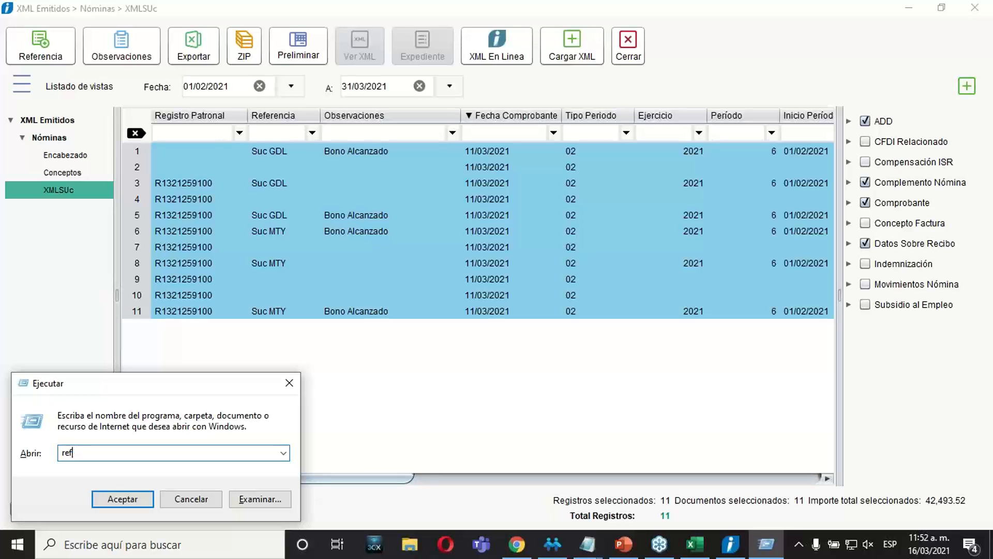
pyautogui.press('BackSpace')
pyautogui.write('gedit')
pyautogui.click(116, 499)
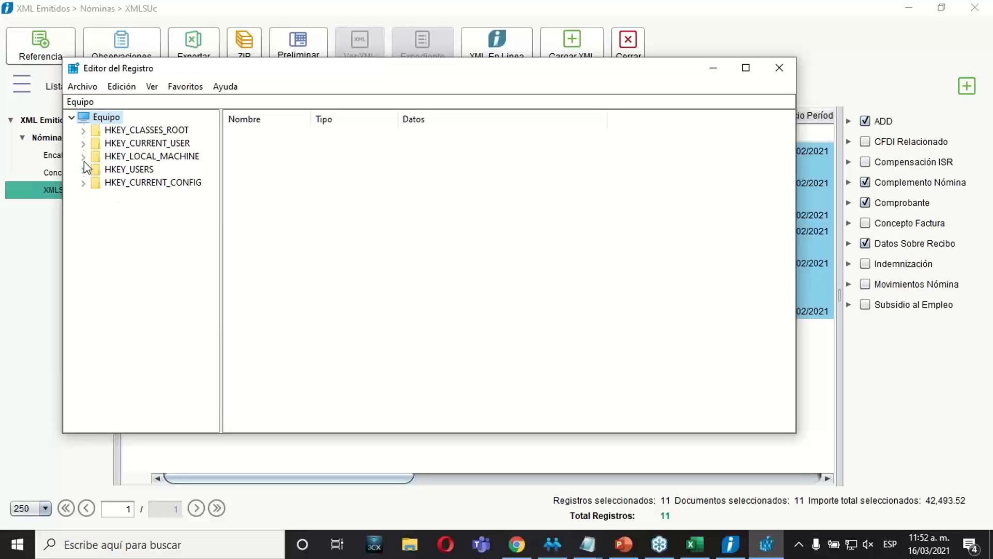
# Expand the registry tree down to HKEY_LOCAL_MACHINE\SOFTWARE\WOW6432Node, widening the tree area to read the key names.
pyautogui.click(83, 156)
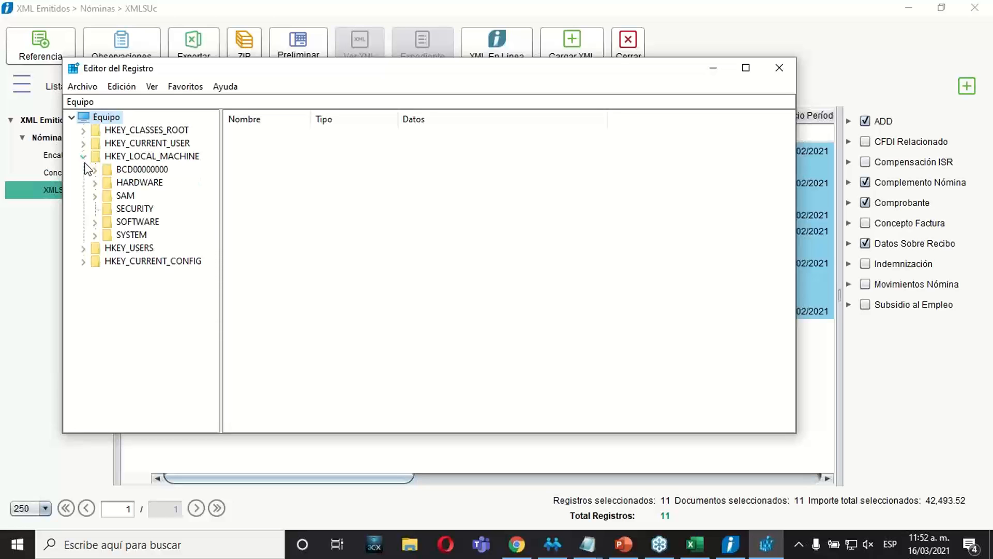
pyautogui.click(96, 222)
pyautogui.moveTo(220, 286); pyautogui.dragTo(367, 399)
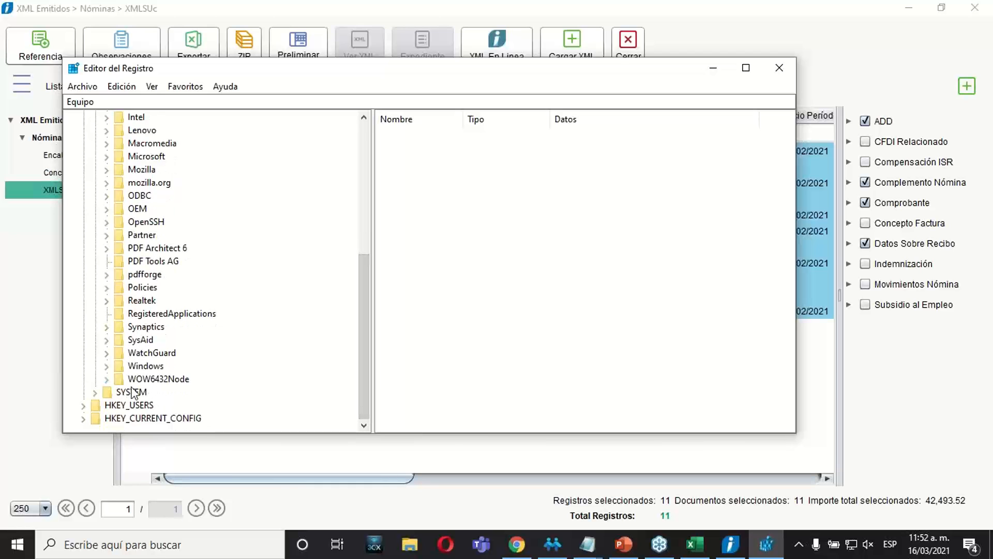
pyautogui.click(107, 379)
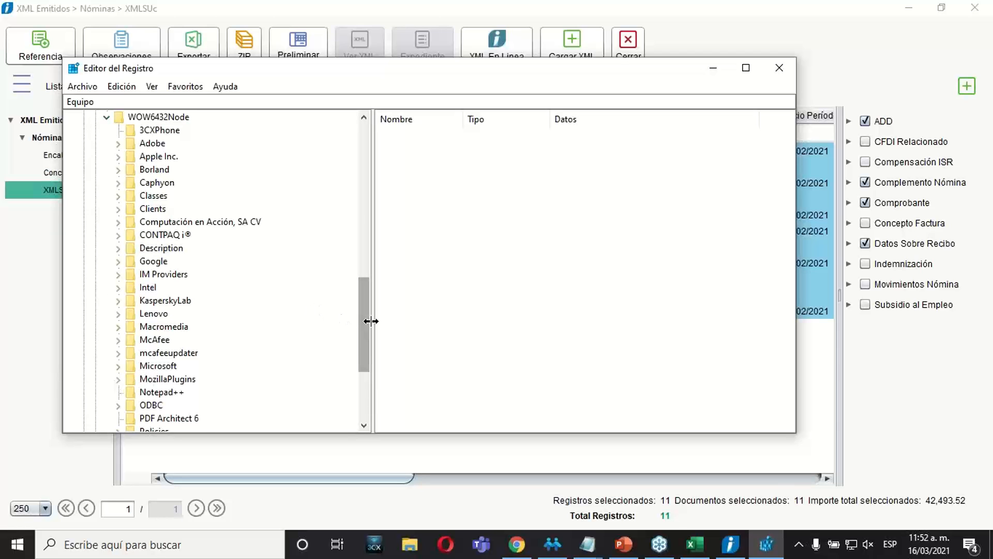
pyautogui.moveTo(363, 344); pyautogui.dragTo(362, 391)
pyautogui.click(118, 380)
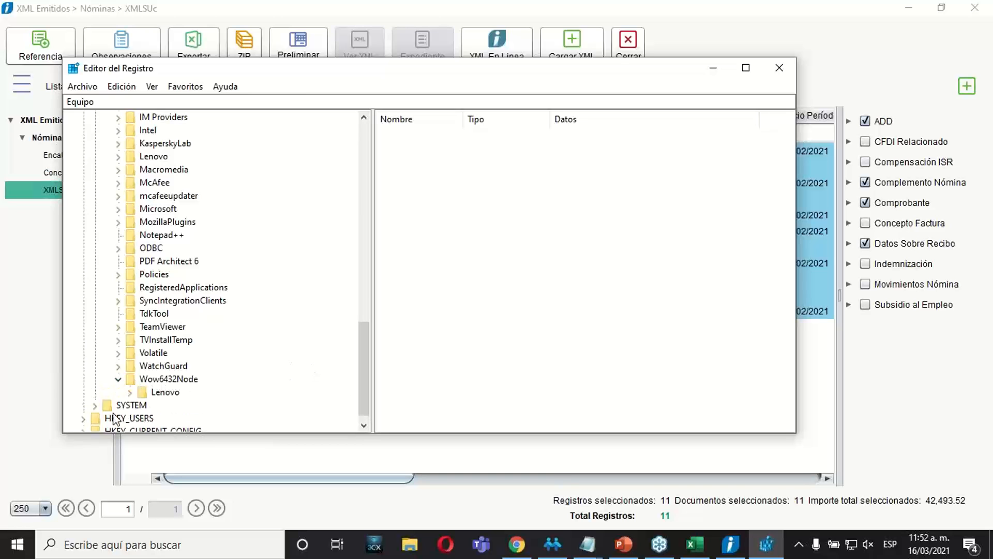
pyautogui.click(129, 394)
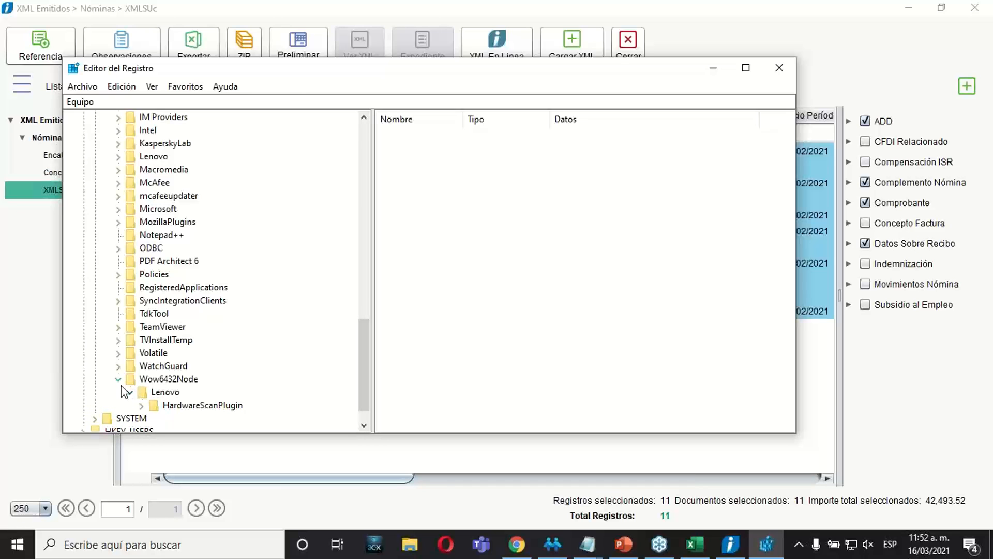
# Under WOW6432Node, expand Computación en Acción, SA CV, CONTPAQ I NÓMINAS, Configuracion and Prenomina to show the company keys.
pyautogui.moveTo(371, 373); pyautogui.dragTo(363, 316)
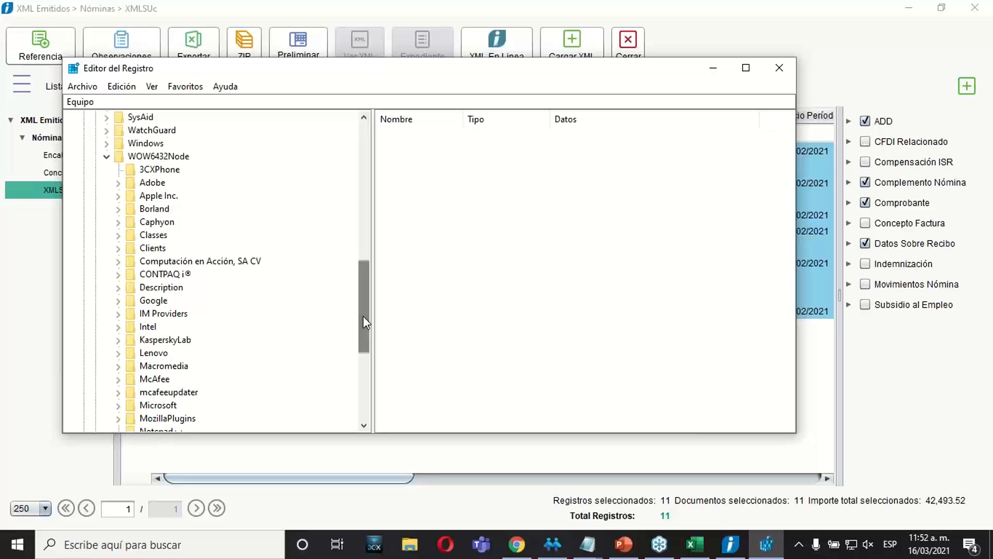
pyautogui.click(119, 261)
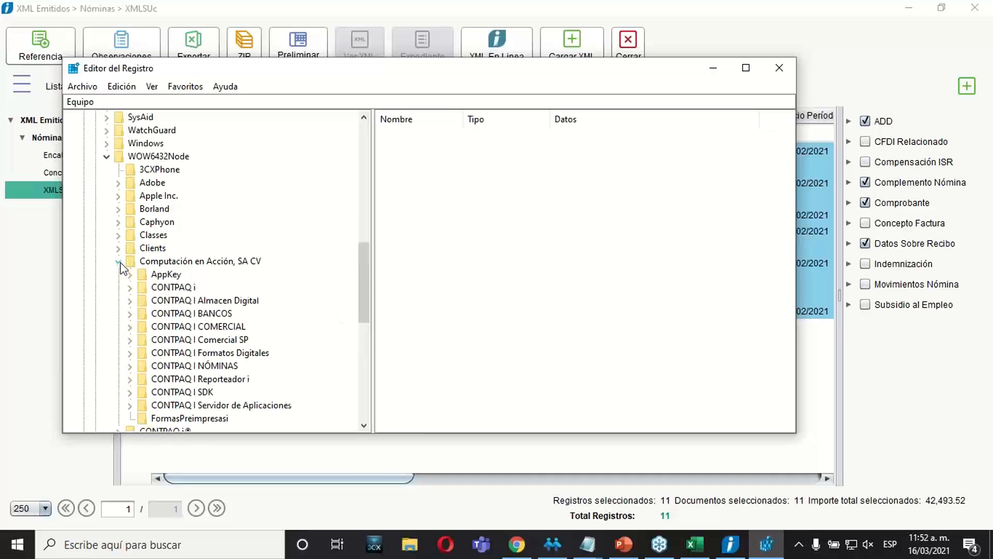
pyautogui.click(130, 366)
pyautogui.click(142, 392)
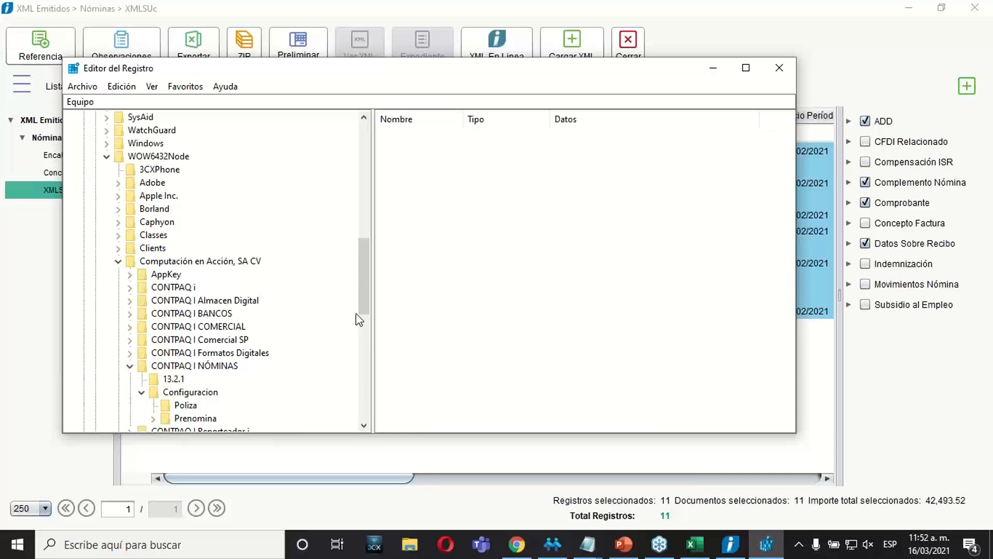
pyautogui.moveTo(360, 311); pyautogui.dragTo(362, 331)
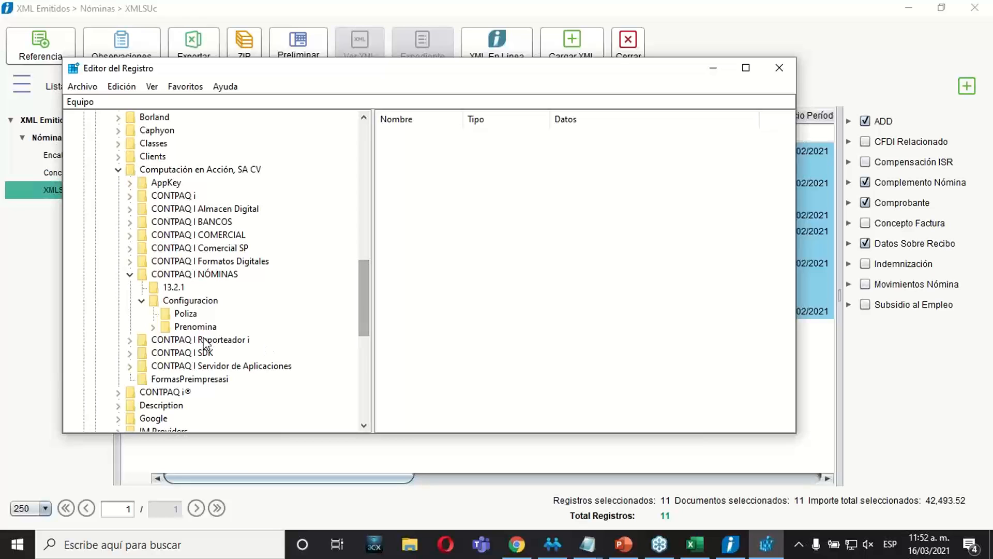
pyautogui.click(153, 328)
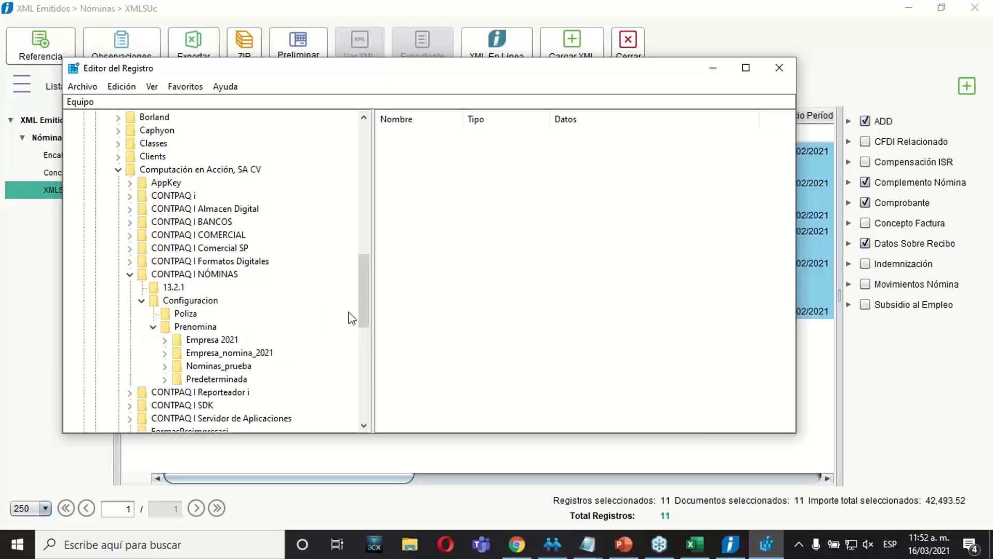
pyautogui.moveTo(362, 310); pyautogui.dragTo(362, 325)
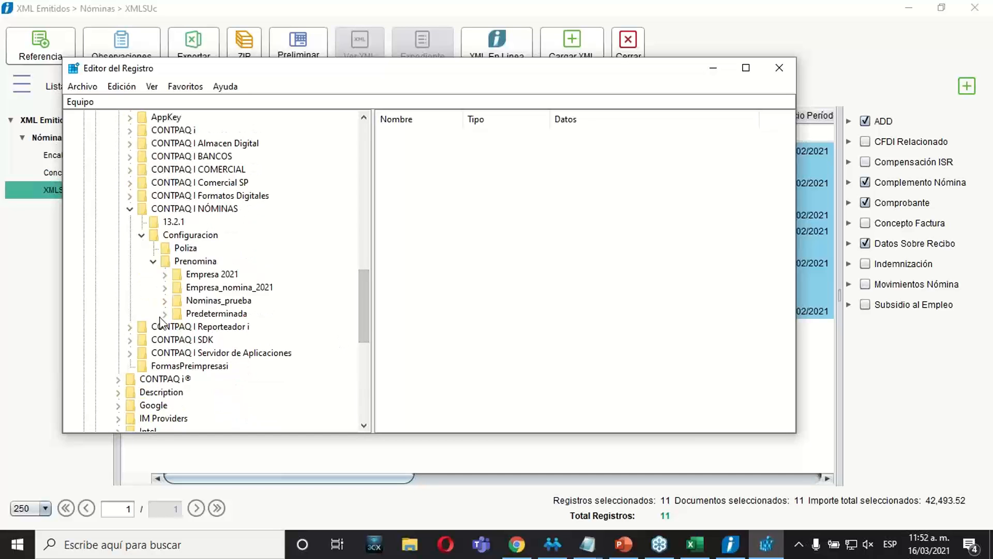
# Inspect the Empresa_nomina_2021 key with its subkey 1 and the Empresa 2021 key, and close the Registry Editor.
pyautogui.click(165, 287)
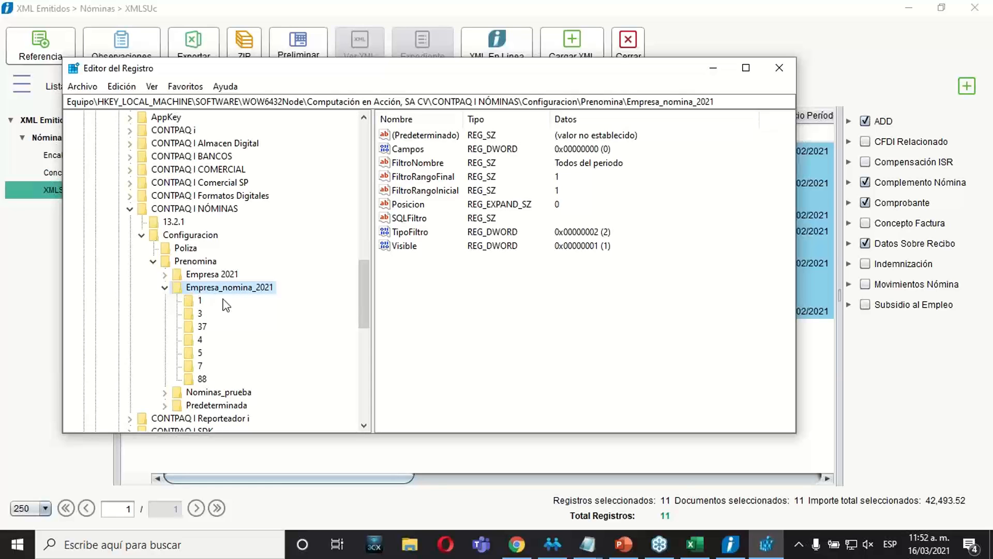
pyautogui.click(188, 264)
pyautogui.click(185, 301)
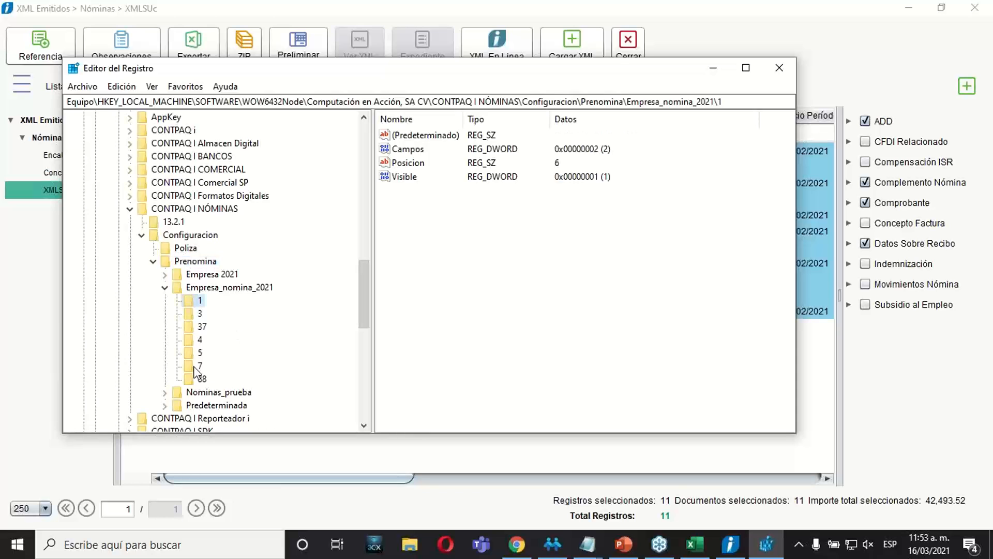
pyautogui.click(188, 262)
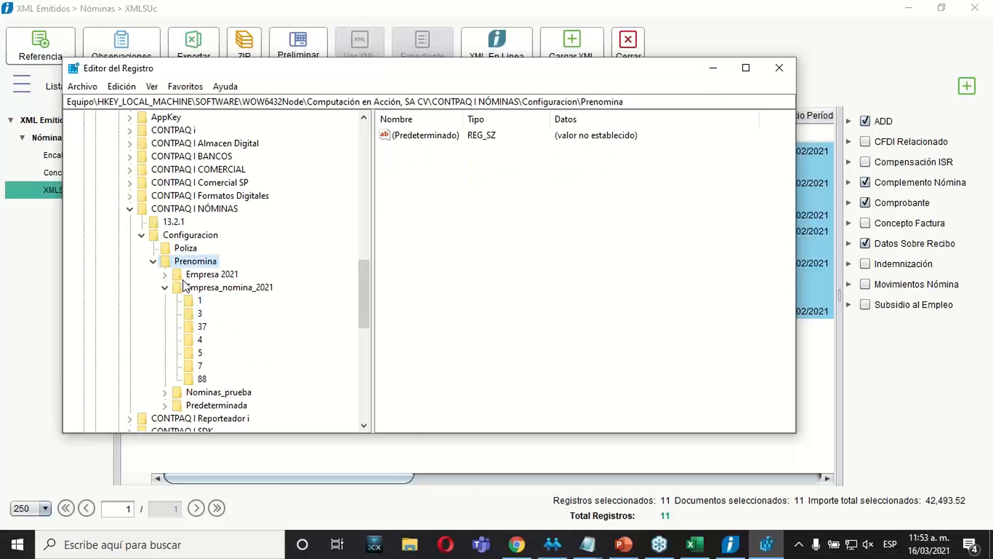
pyautogui.click(187, 271)
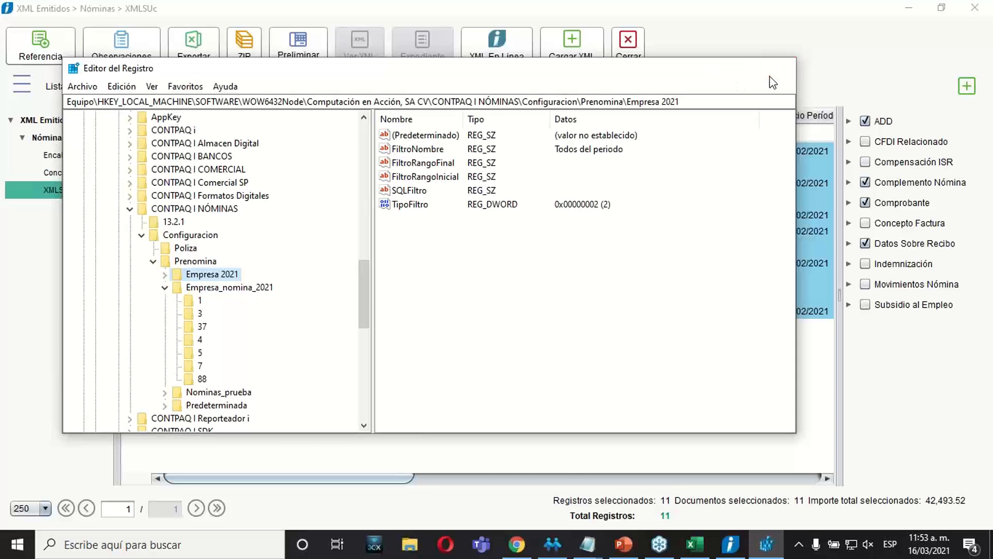
pyautogui.click(778, 68)
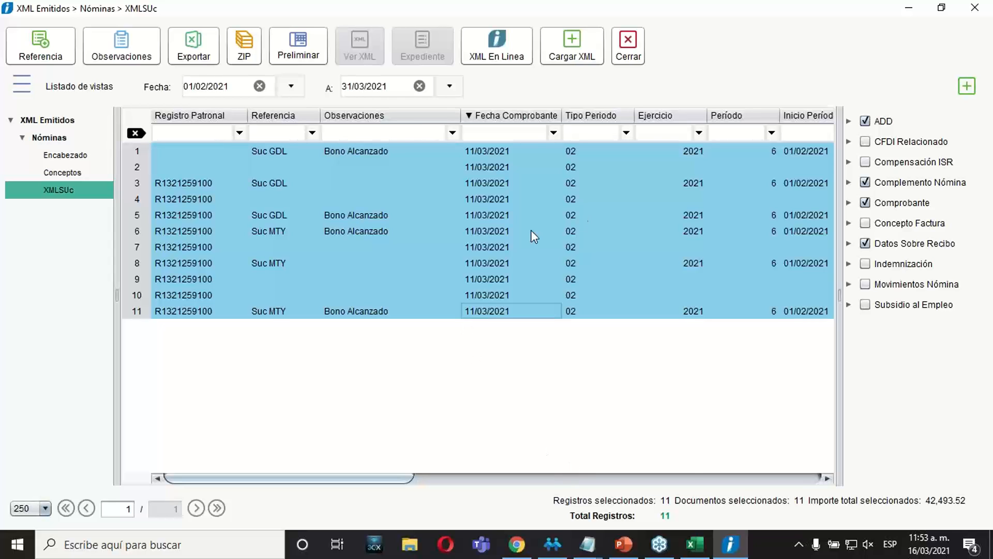
# Leave the XML listing, open the Tablero fiscal and load the payroll receipts of Empresa_nomina_2021 for Enero to Diciembre 2021.
pyautogui.click(628, 52)
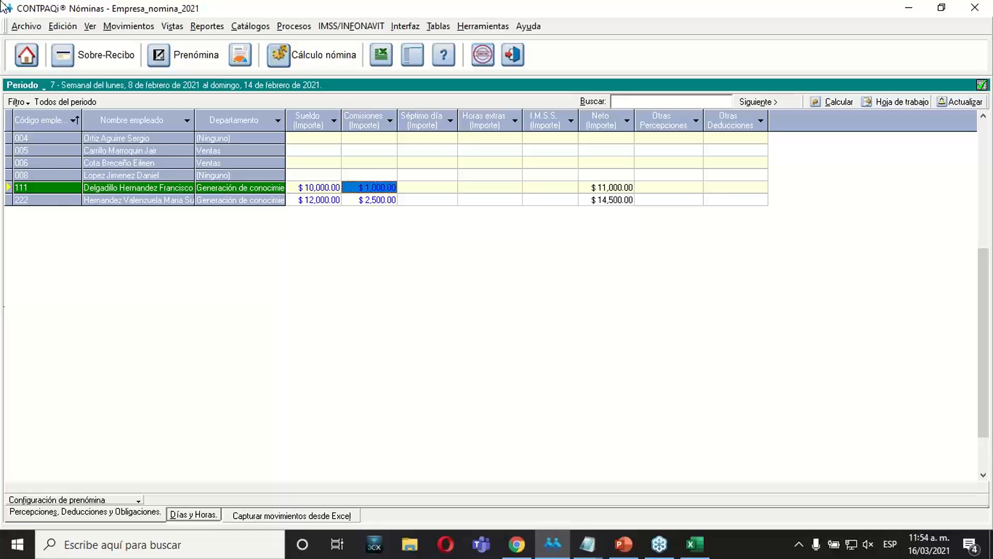
pyautogui.click(26, 26)
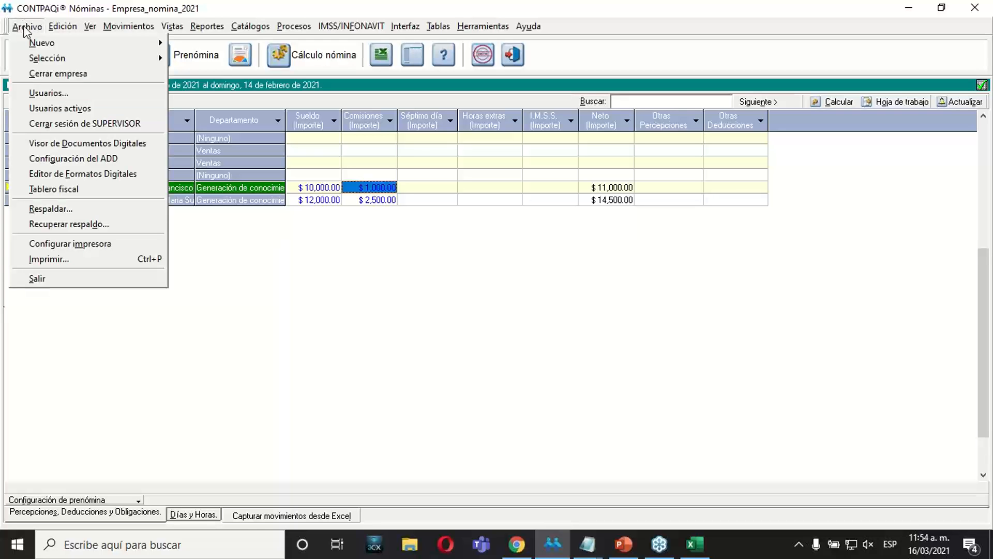
pyautogui.click(66, 189)
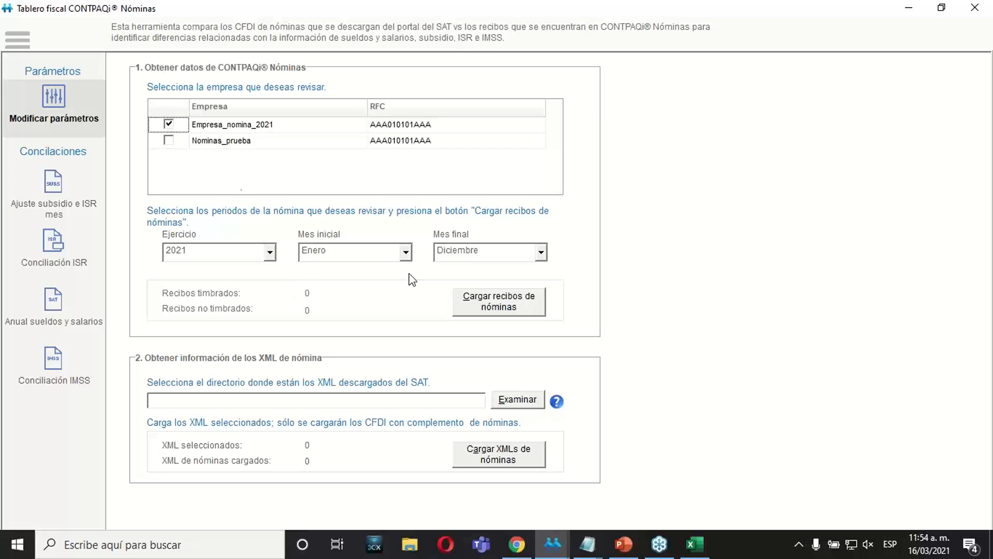
pyautogui.click(486, 302)
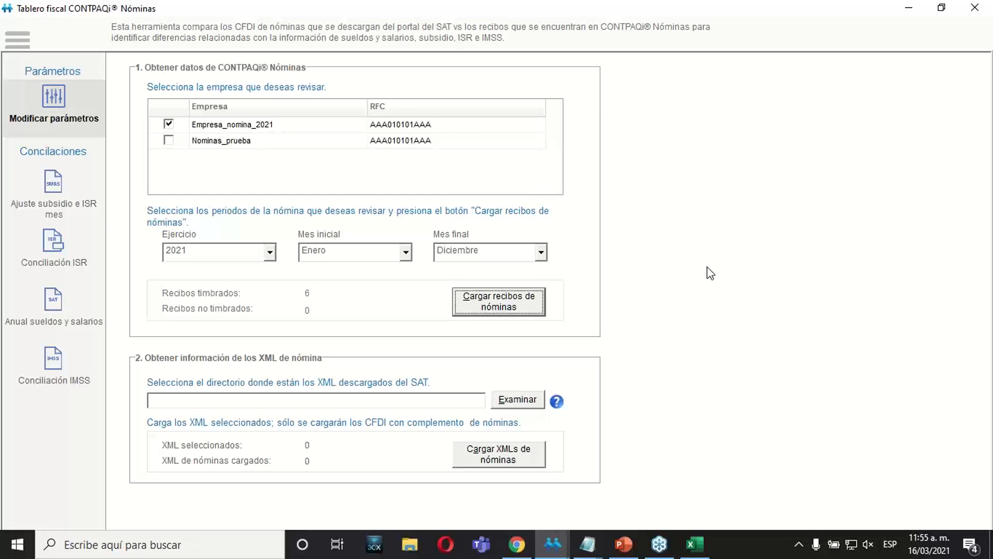
# Examine the per-employee view of Ajuste subsidio e ISR mes, checking its start month, end month and employee fields.
pyautogui.click(38, 178)
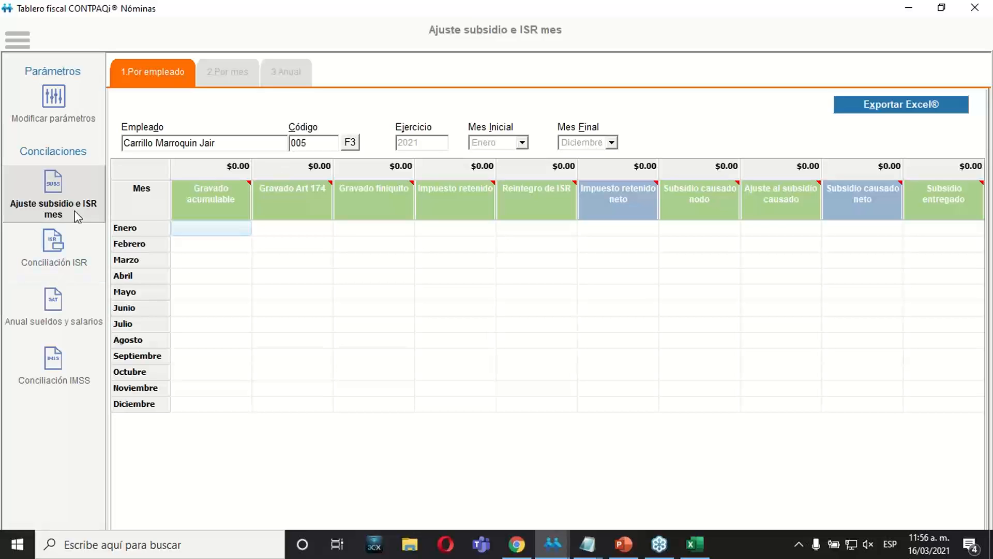
pyautogui.click(428, 310)
pyautogui.click(522, 143)
pyautogui.click(523, 143)
pyautogui.click(612, 143)
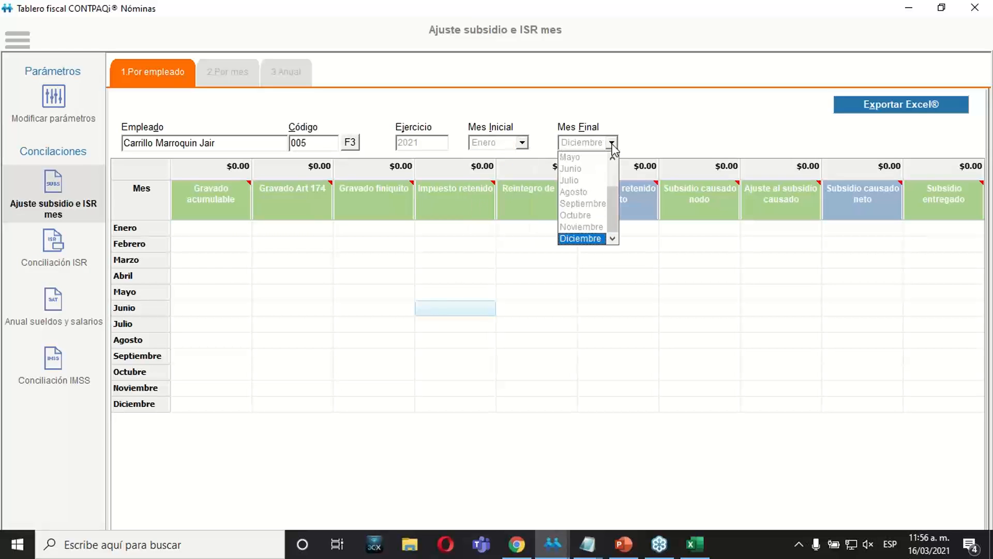
pyautogui.click(612, 143)
pyautogui.click(305, 143)
pyautogui.click(264, 140)
pyautogui.doubleClick(263, 140)
# Review the monthly and annual views of Ajuste subsidio e ISR mes.
pyautogui.click(226, 69)
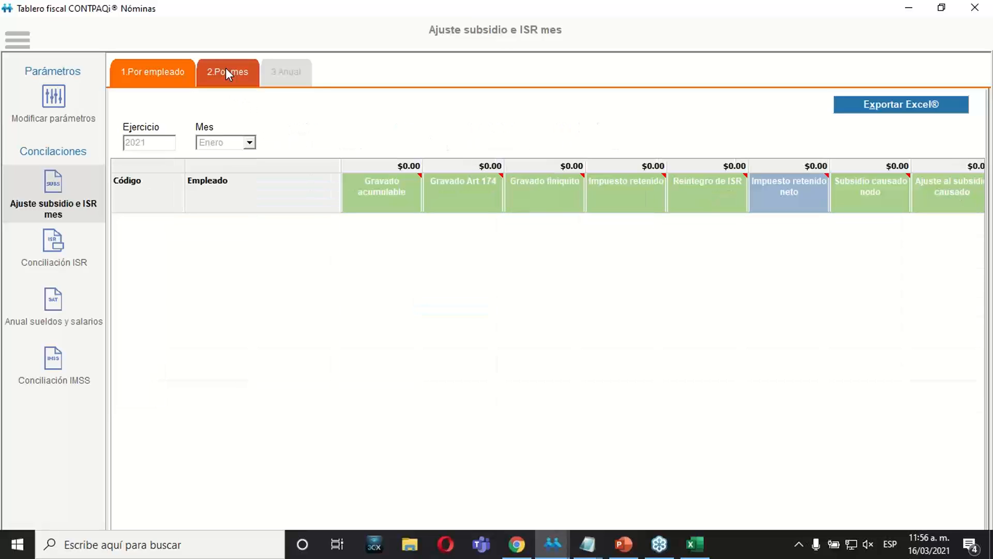
pyautogui.click(284, 70)
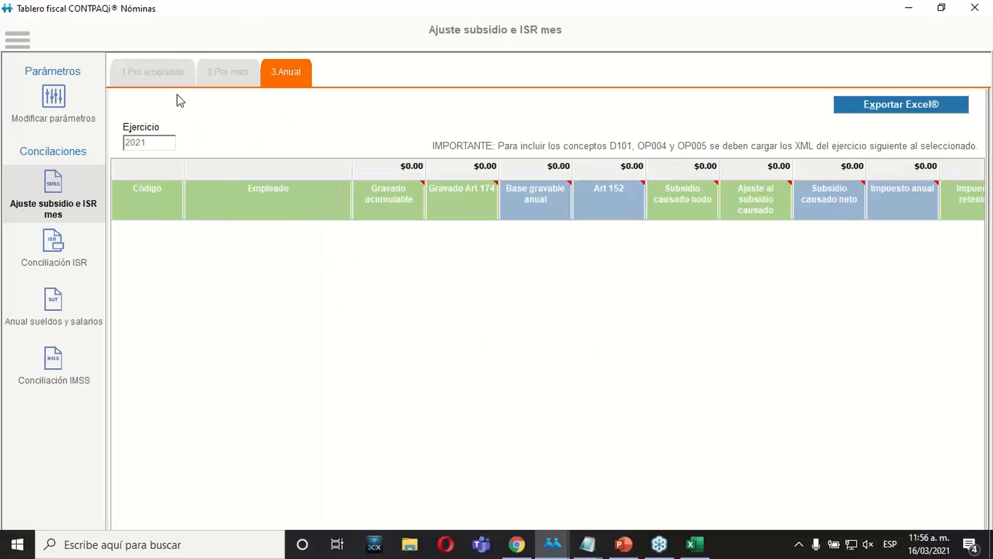
pyautogui.click(229, 83)
# Open Conciliación ISR and check the Febrero amount for stamped receipts in the XML vs pago provisional comparison.
pyautogui.click(78, 243)
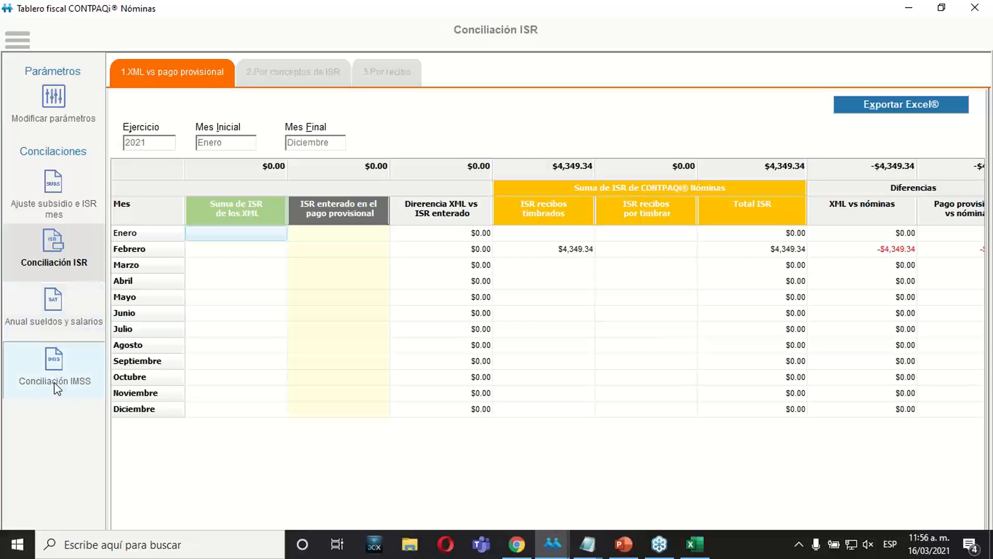
pyautogui.click(63, 269)
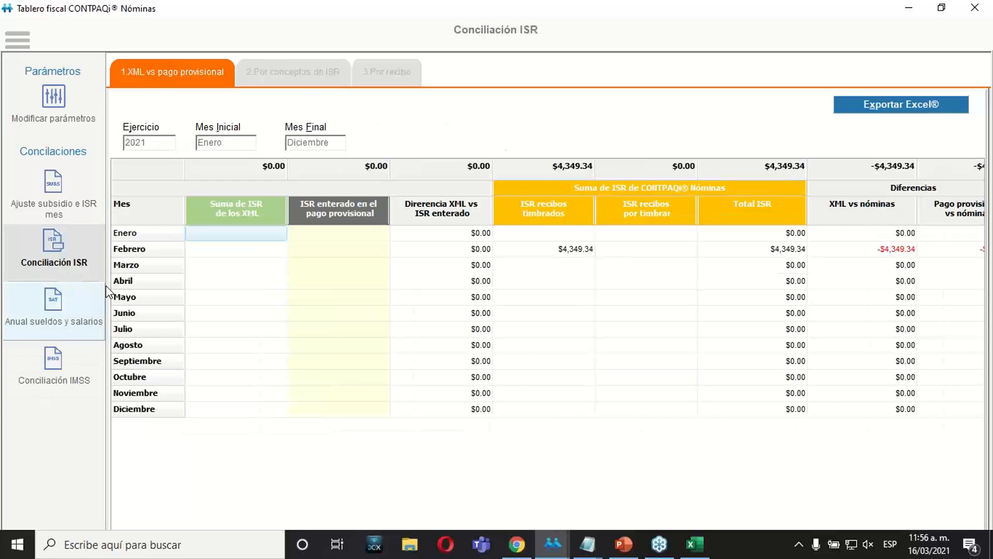
pyautogui.click(548, 246)
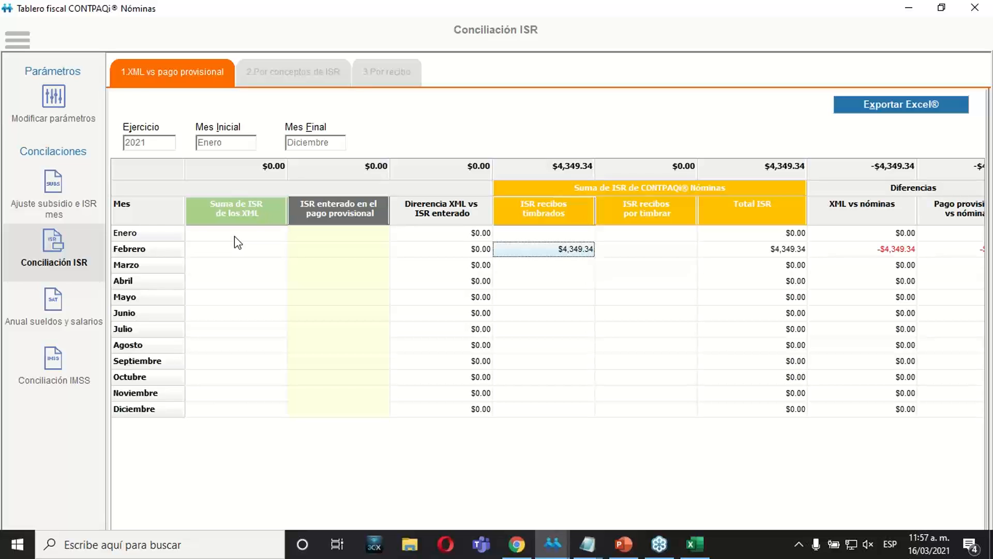
# Switch to PowerPoint and start the slide show.
pyautogui.click(623, 544)
pyautogui.click(834, 521)
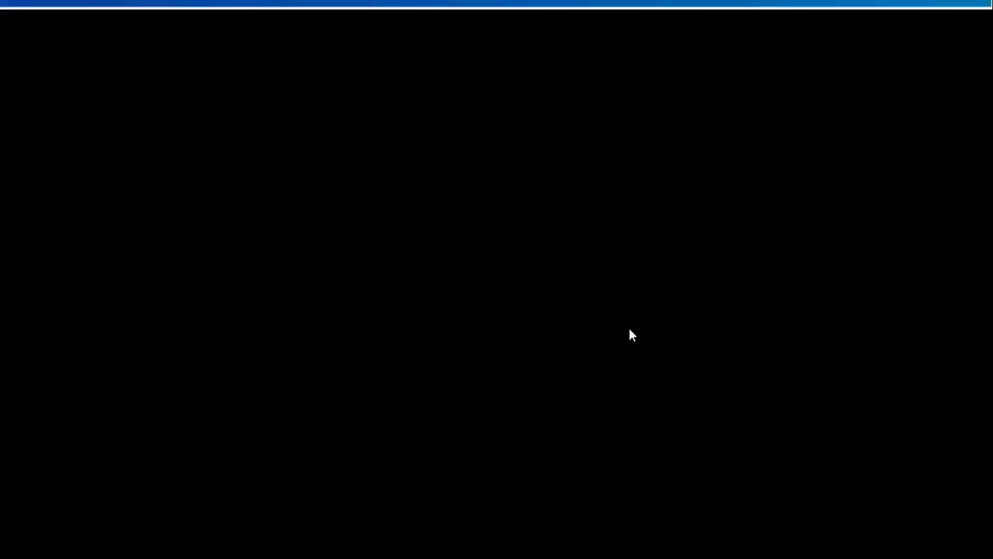